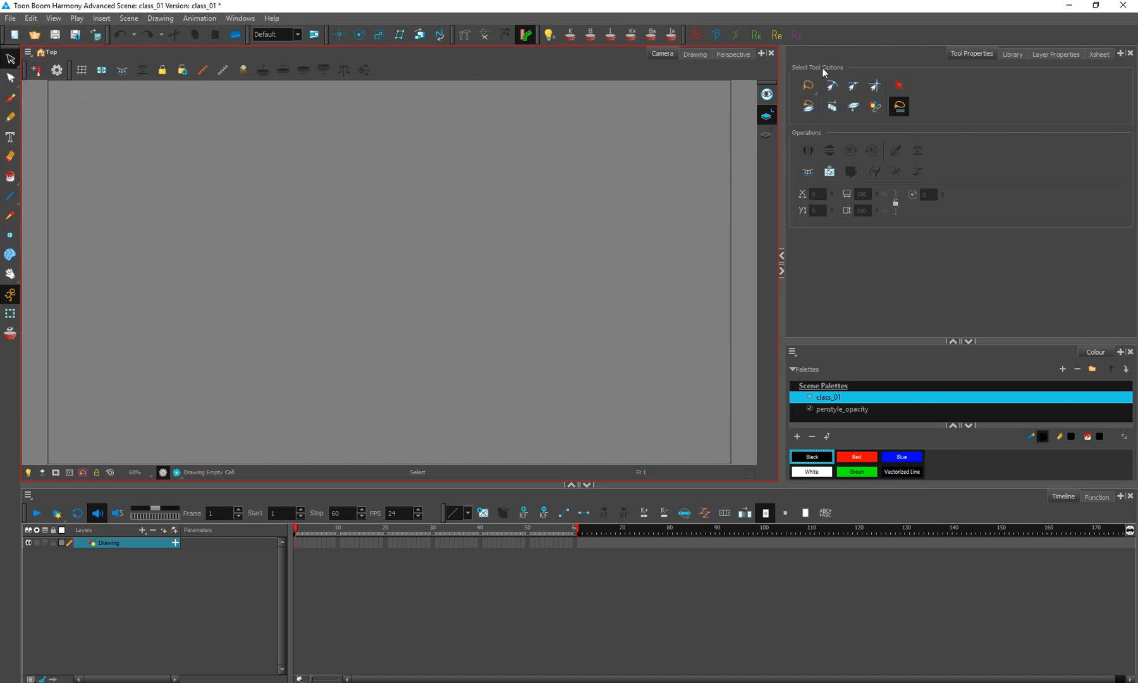
# Step: Examine the Select tool variants and the Brush tool's properties, ending with the Select tool active
pyautogui.click(6, 66)
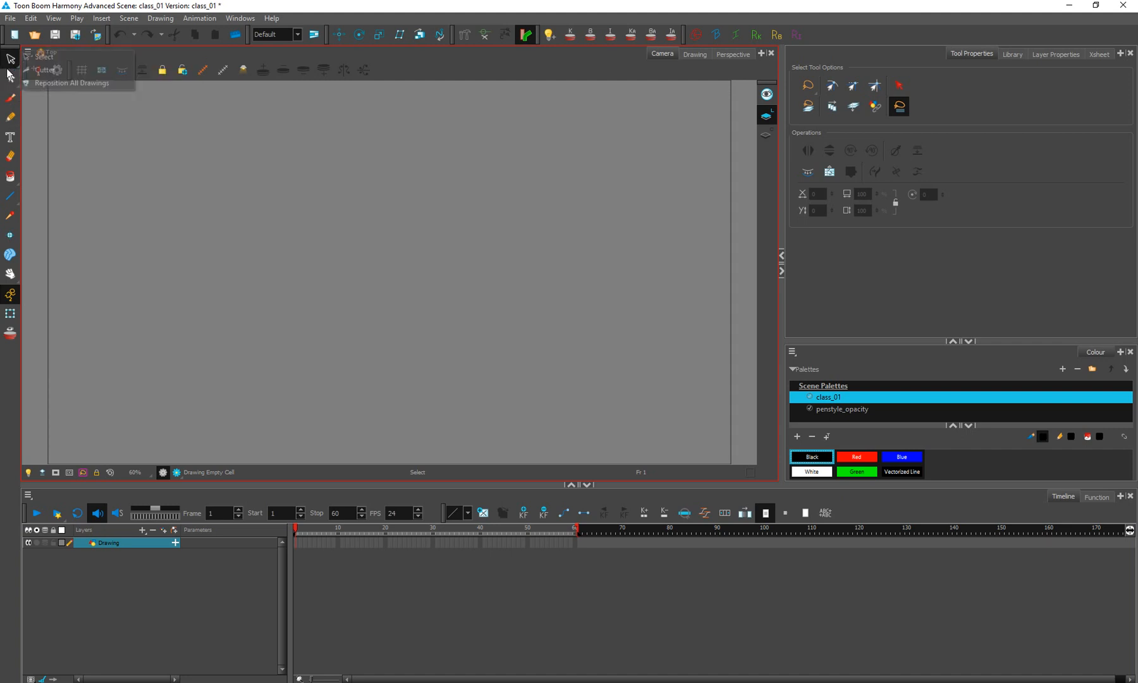
pyautogui.click(10, 98)
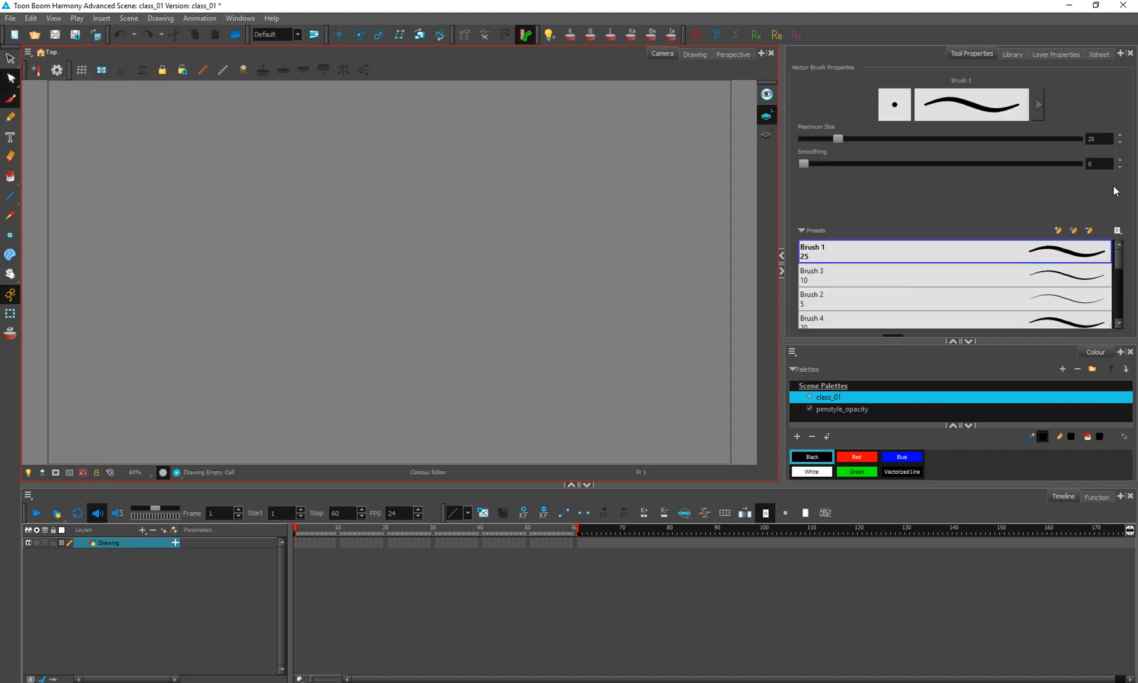
pyautogui.click(10, 59)
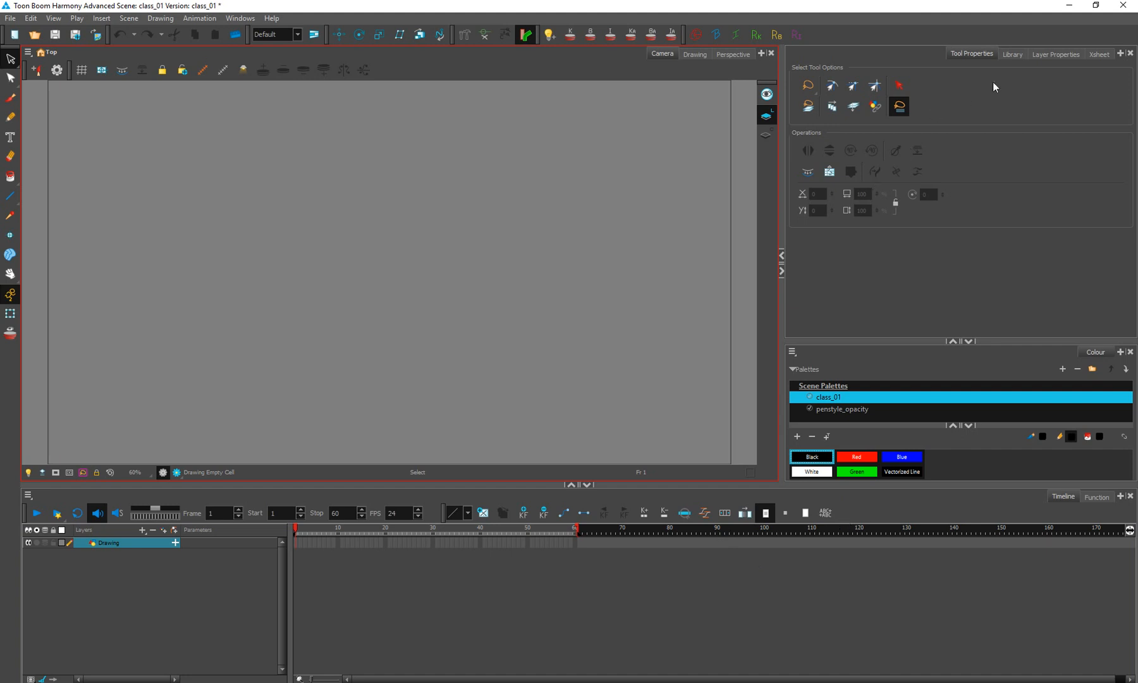
# Step: Review the Library, the Drawing layer's transformation properties and the Xsheet, ending on the Tool Properties
pyautogui.click(1019, 54)
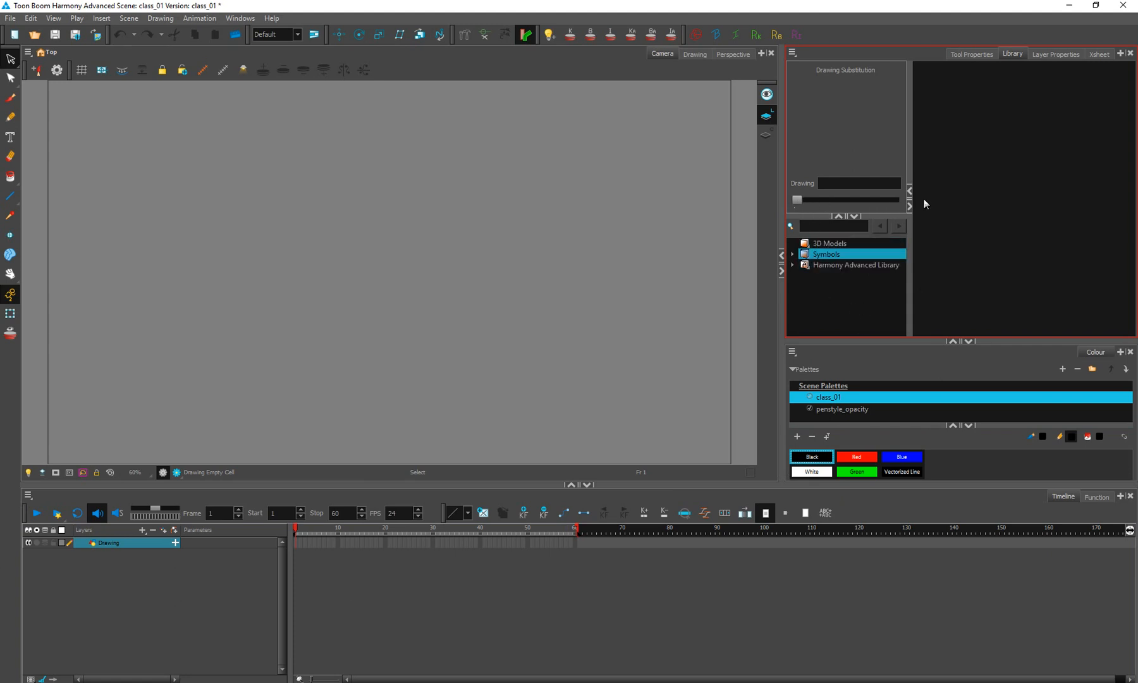
pyautogui.click(1055, 55)
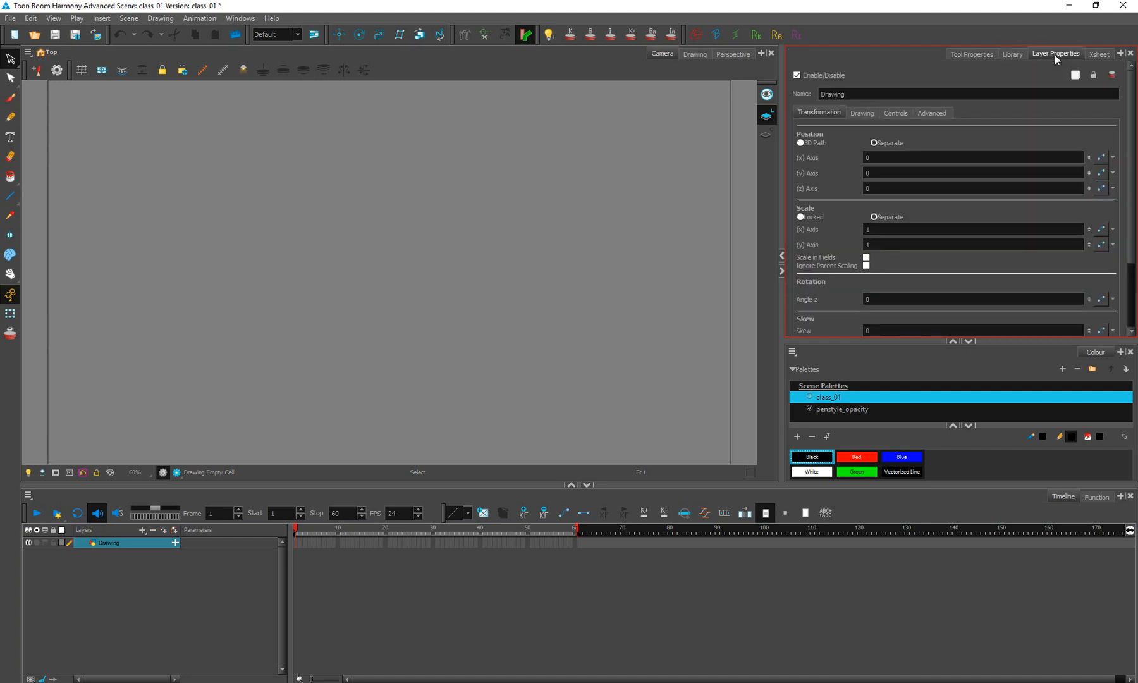
pyautogui.scroll(-3, 821, 208)
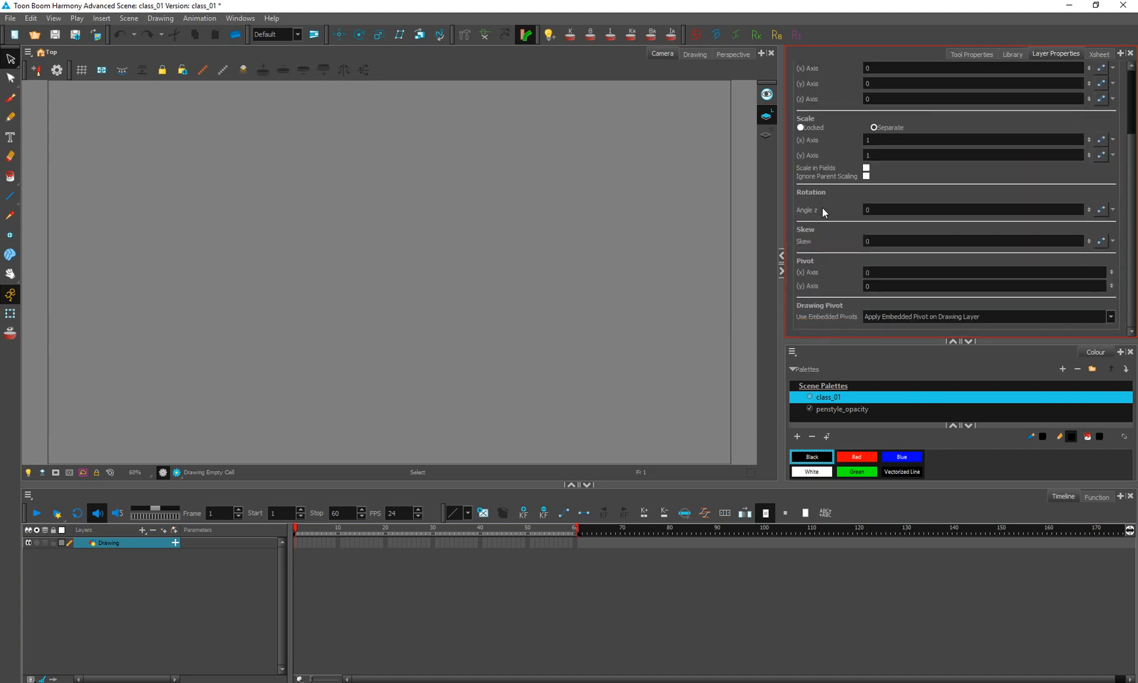
pyautogui.scroll(3, 821, 207)
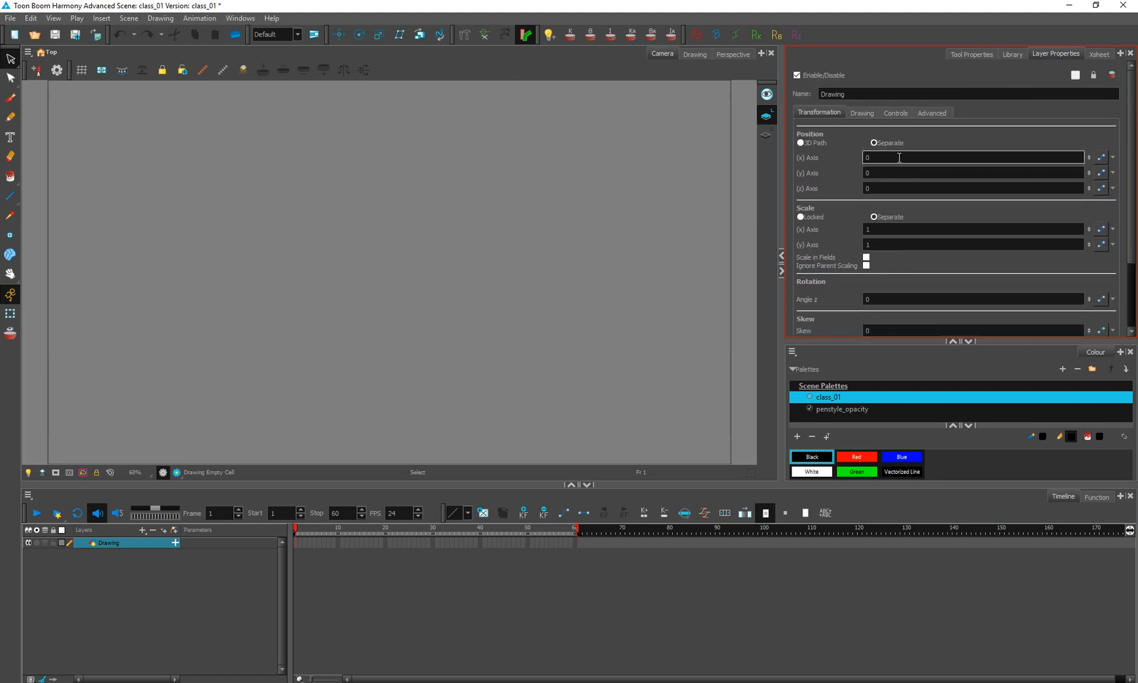
pyautogui.click(1098, 53)
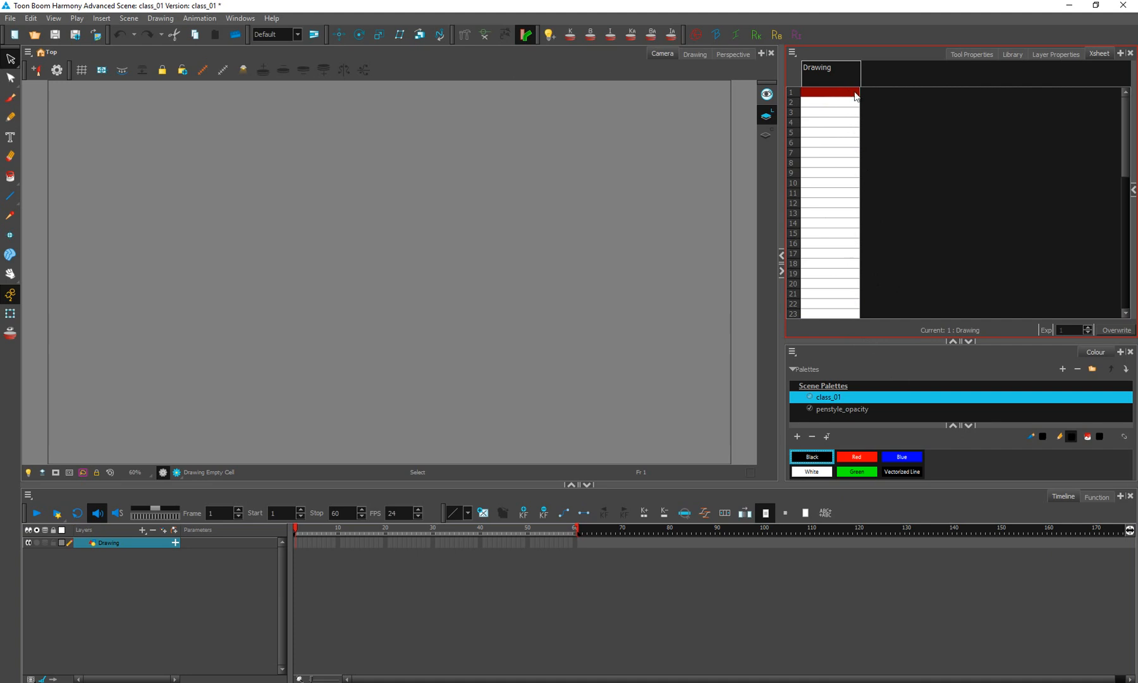
pyautogui.click(957, 55)
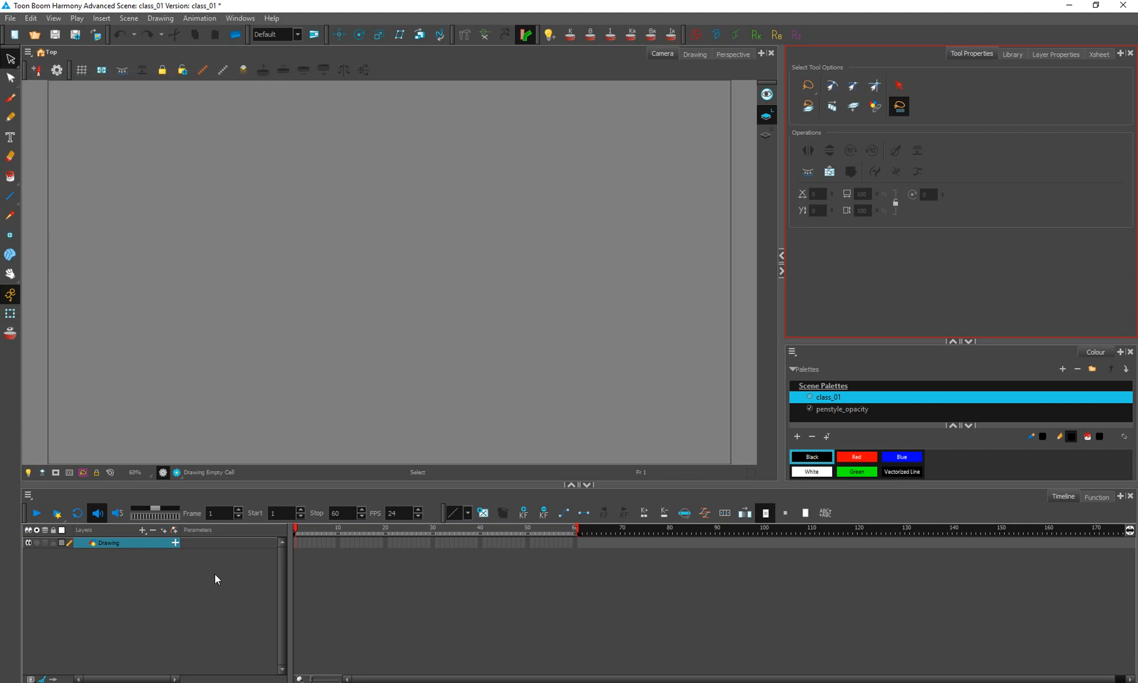
pyautogui.click(146, 576)
pyautogui.click(129, 541)
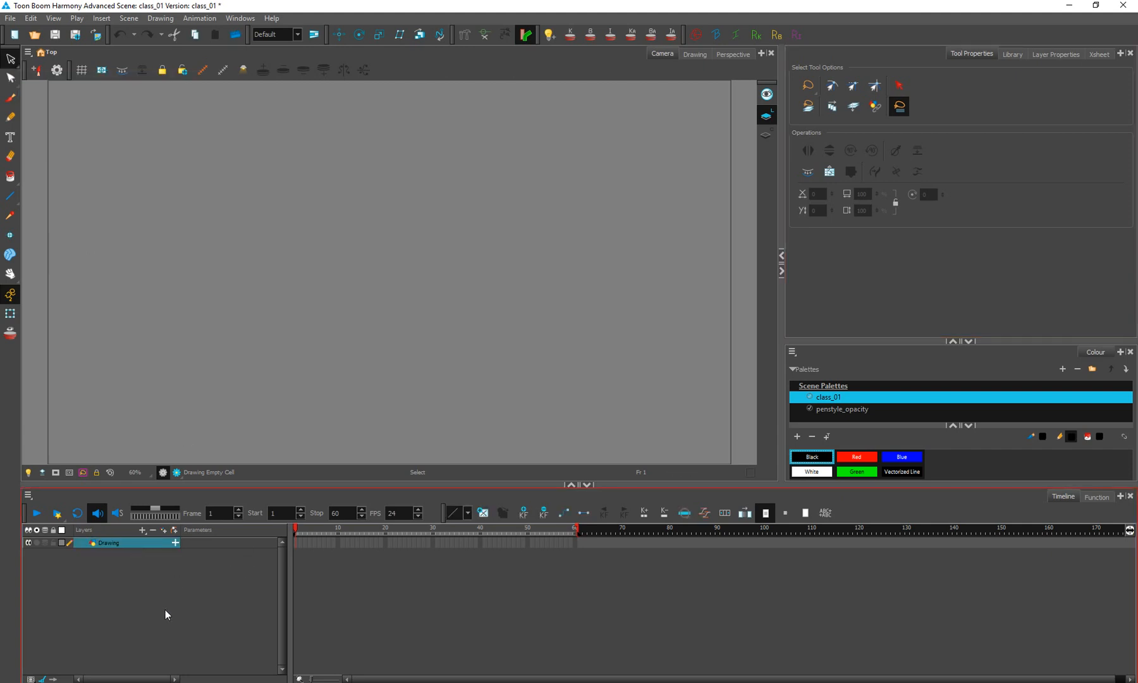
pyautogui.click(218, 682)
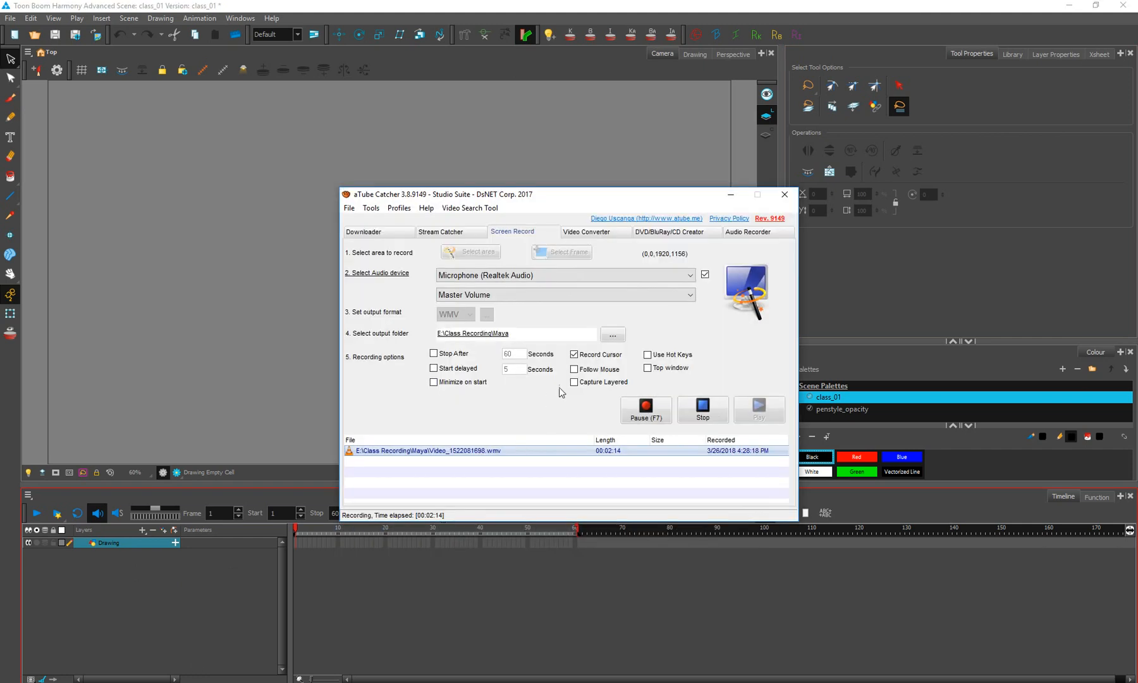
pyautogui.click(731, 194)
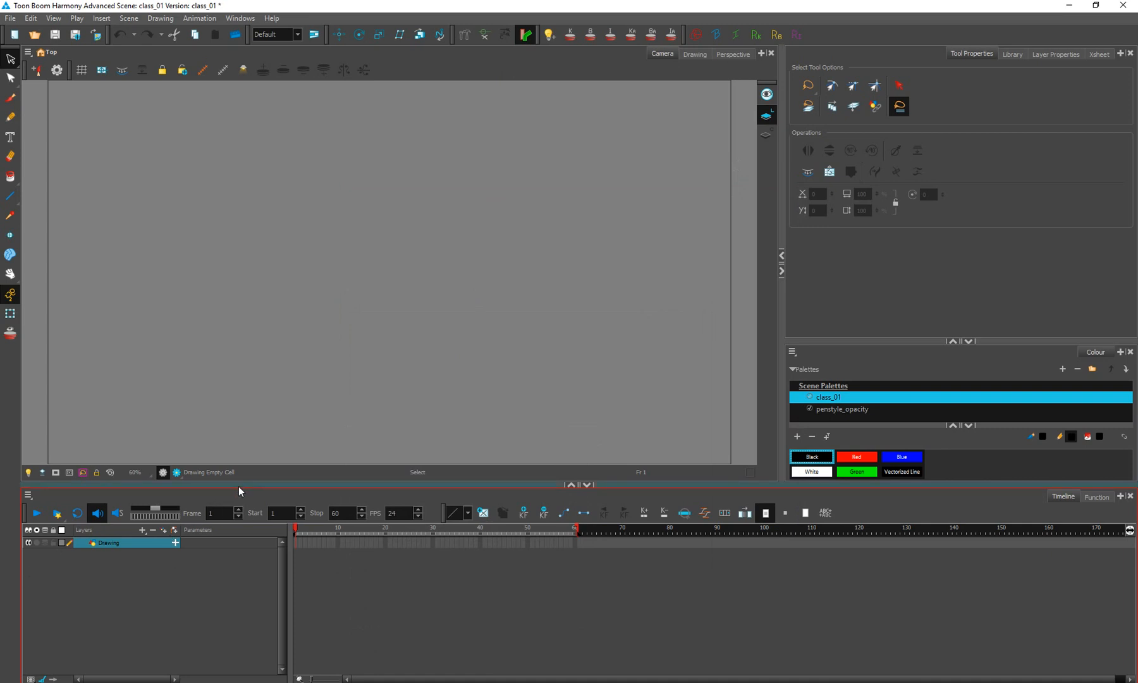
# Step: Reduce the timeline's height to give the Camera view more room
pyautogui.moveTo(239, 486); pyautogui.dragTo(238, 512)
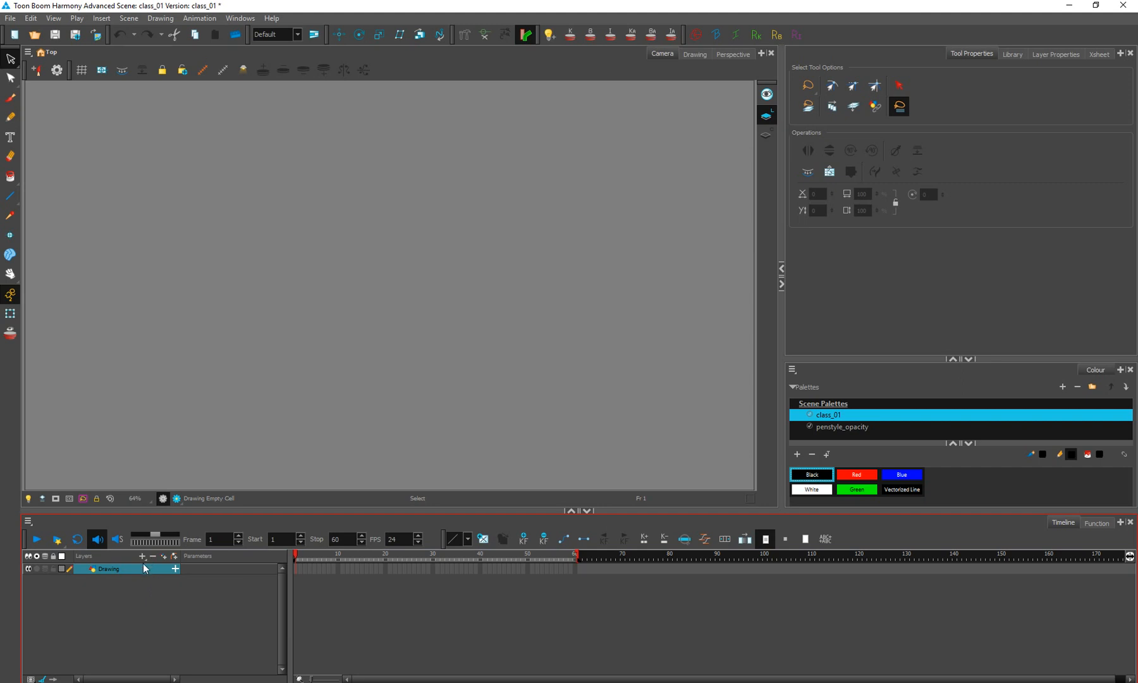
# Step: Examine the naming and vector or bitmap options for a new drawing layer without adding one
pyautogui.hotkey('ctrl', 'r')
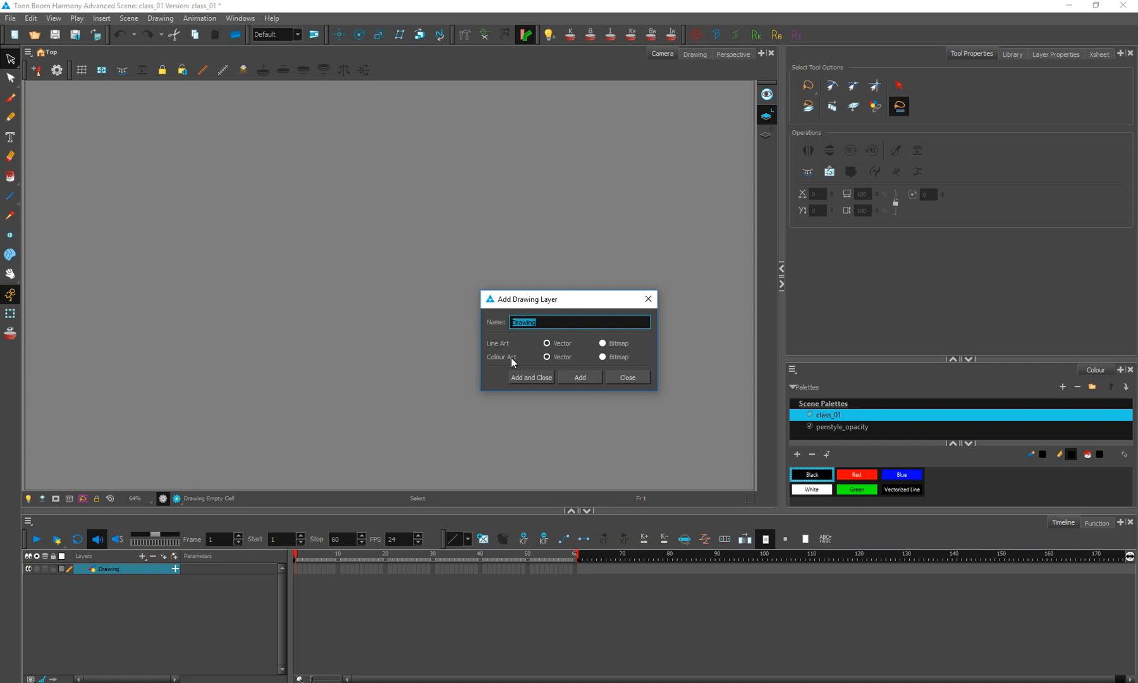
pyautogui.click(649, 299)
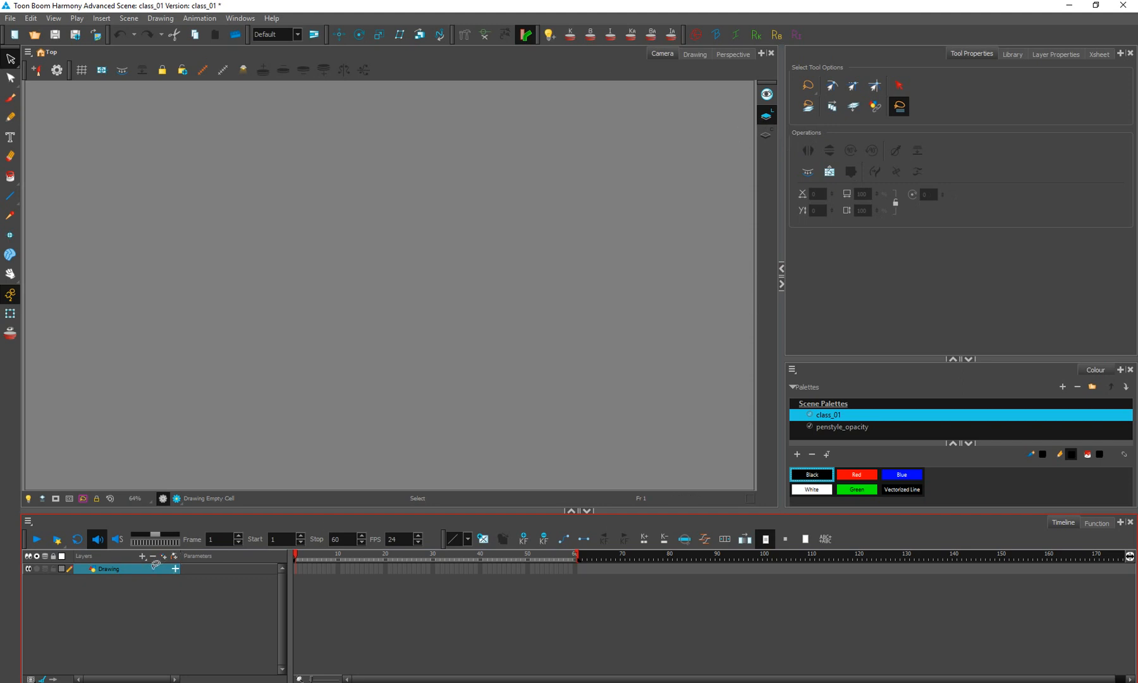
# Step: Expand the Drawing layer's position, rotation, scale and skew parameters to inspect them, and collapse them again
pyautogui.click(176, 569)
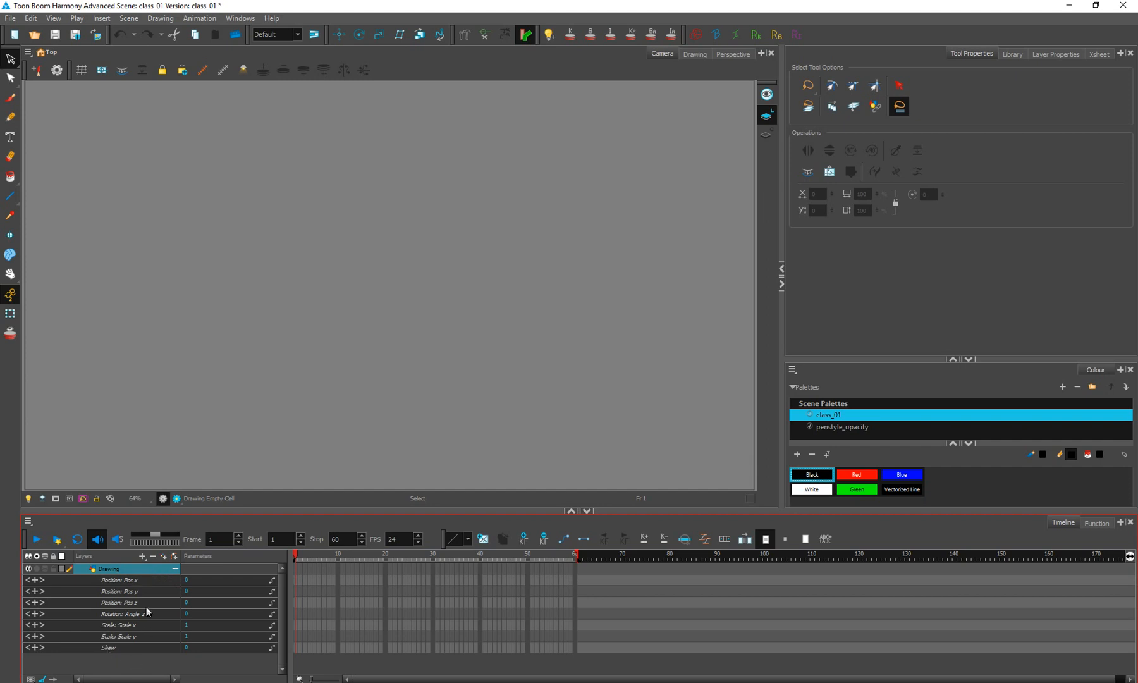
pyautogui.click(119, 652)
pyautogui.click(175, 569)
pyautogui.click(167, 569)
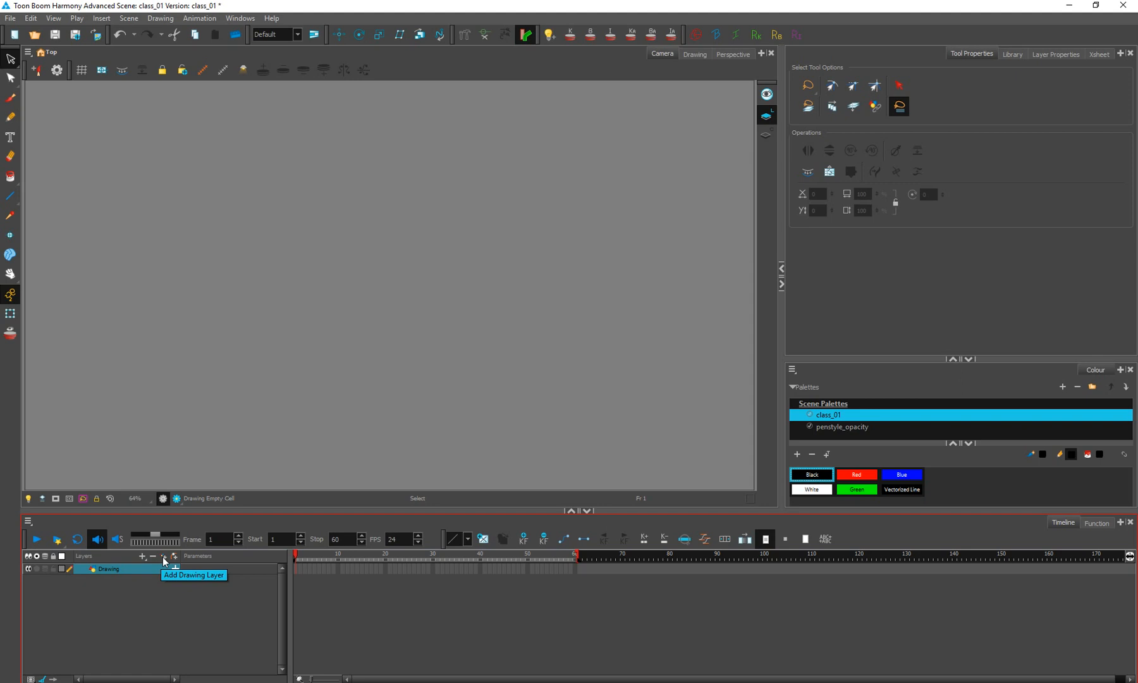
# Step: Look at the layer types that can be added and the new drawing layer options, without adding a layer
pyautogui.click(142, 558)
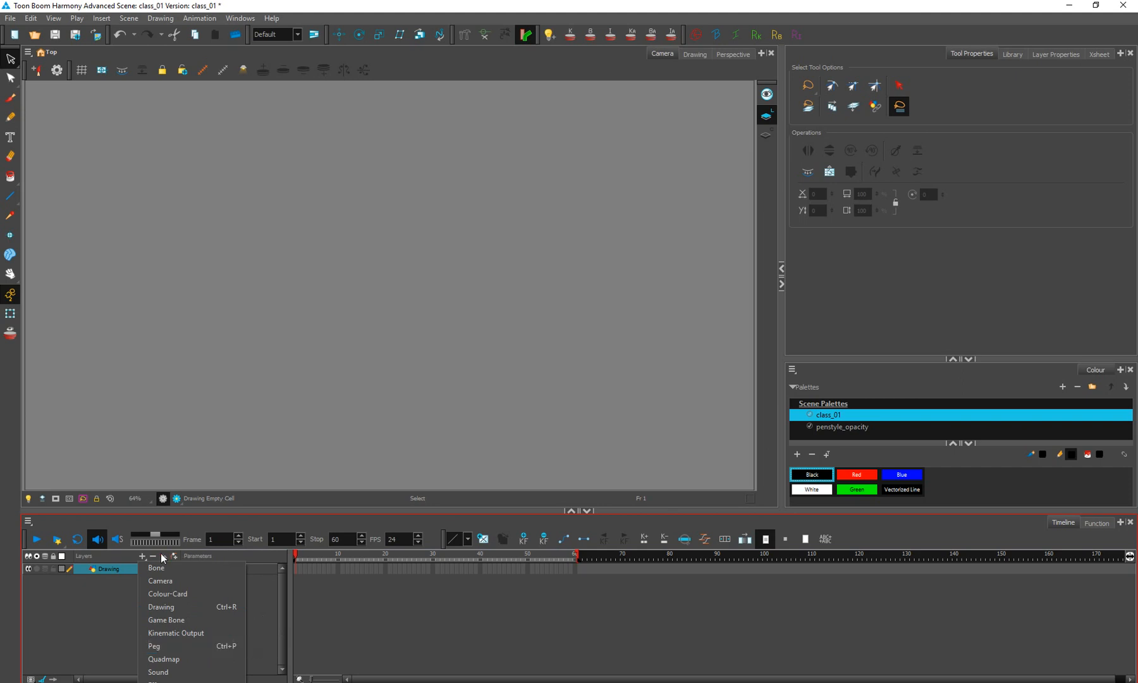
pyautogui.hotkey('ctrl', 'r')
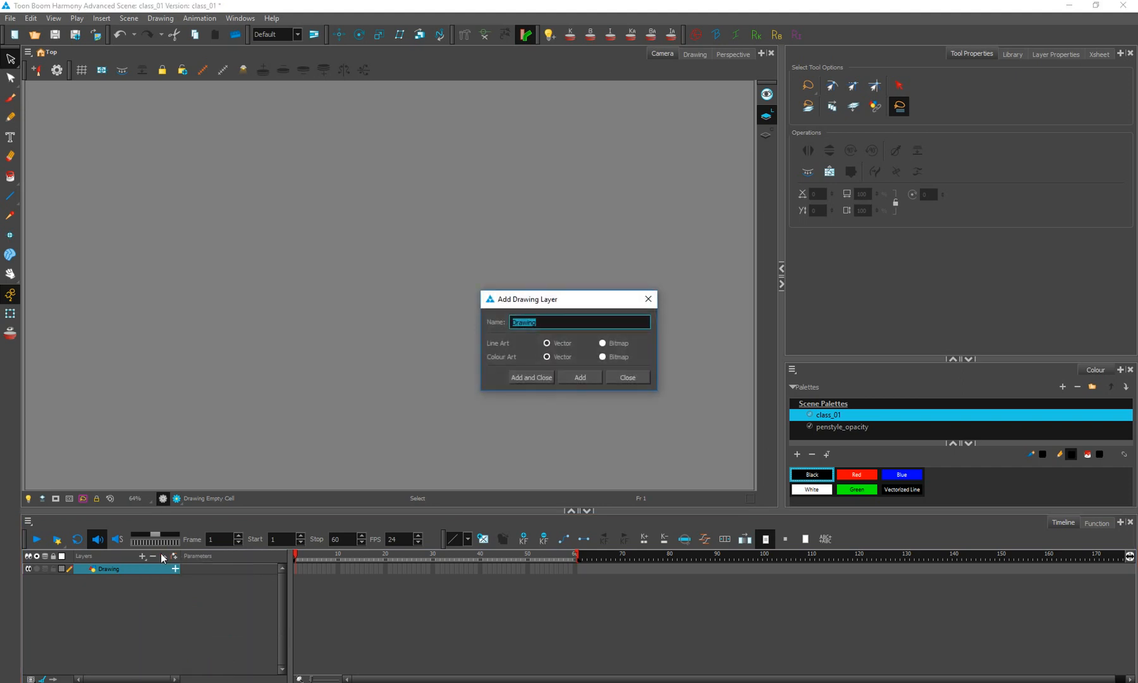
pyautogui.click(642, 379)
# Step: Add a parent peg to the Drawing layer and undo it
pyautogui.click(174, 556)
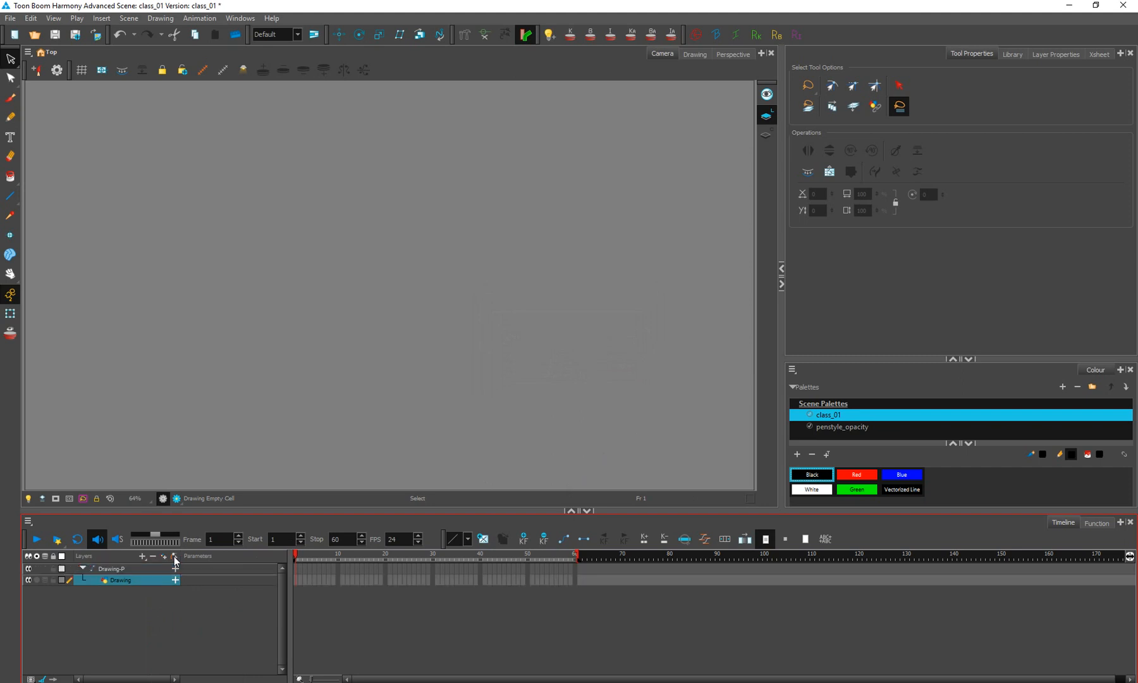
pyautogui.hotkey('ctrl', 'z')
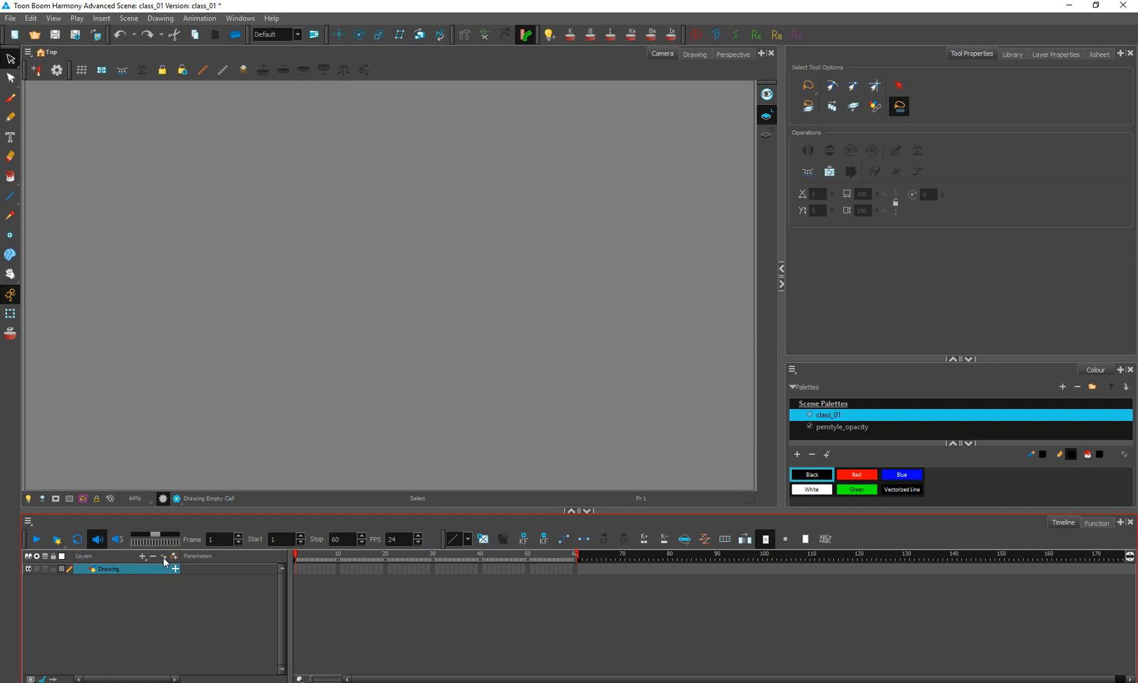
# Step: Add two vector drawing layers, using Line as the name
pyautogui.click(144, 556)
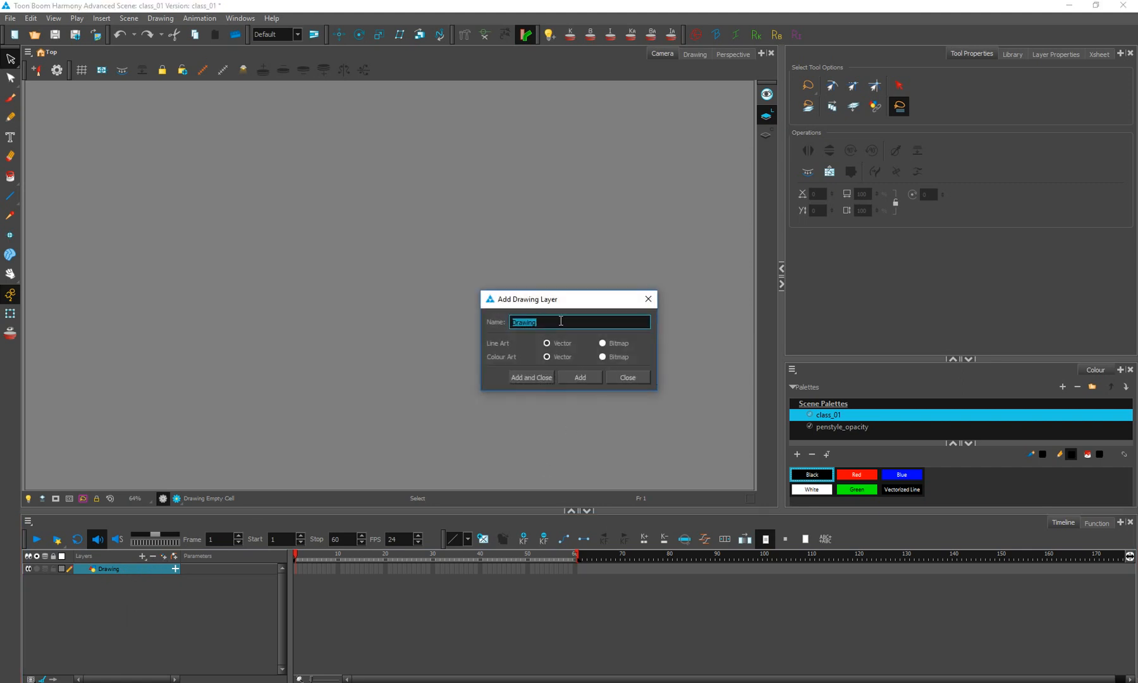
pyautogui.write('Line')
pyautogui.press('Return')
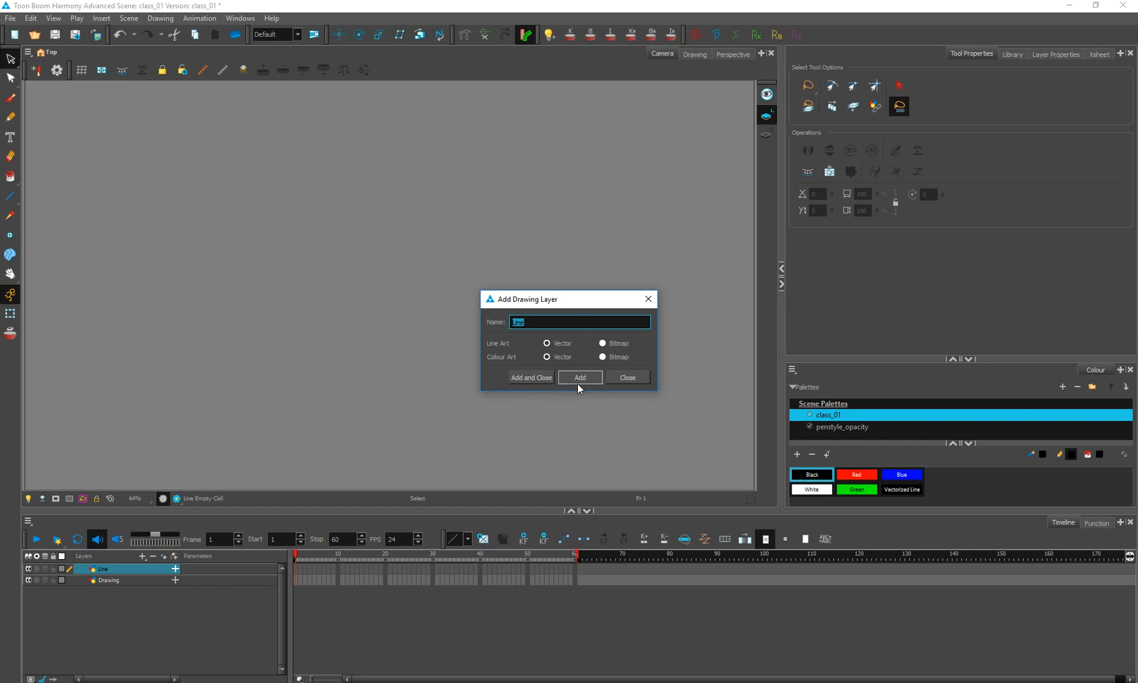
pyautogui.click(532, 376)
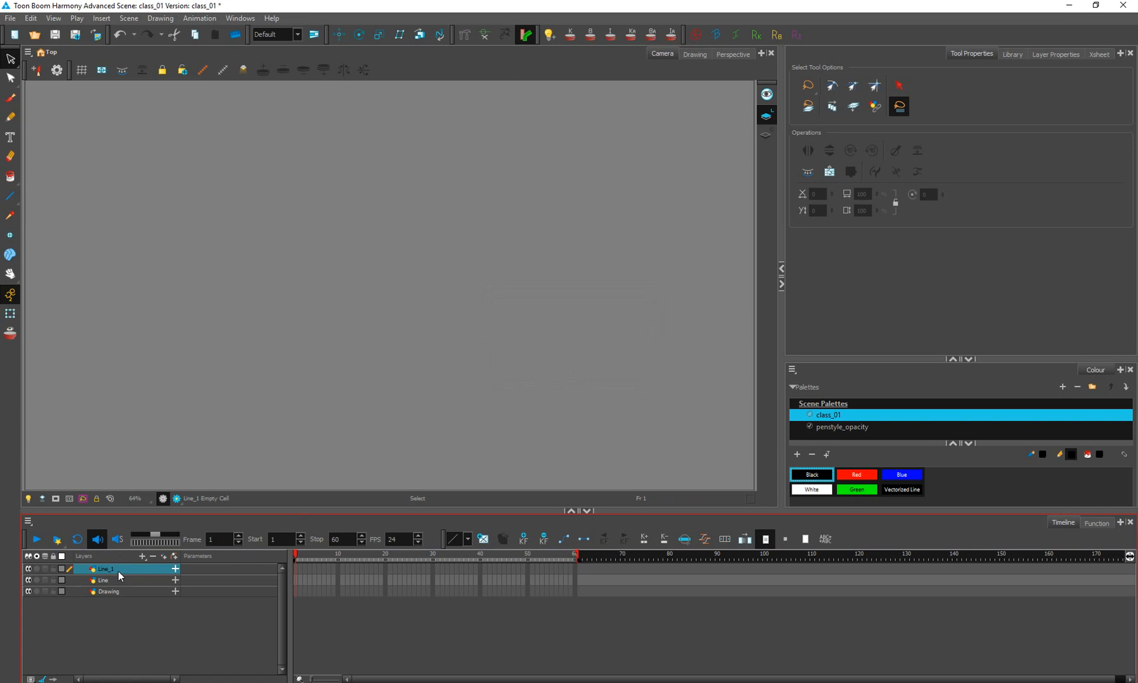
# Step: Undo the addition of both Line layers and reselect the Drawing layer
pyautogui.press('Delete')
pyautogui.hotkey('ctrl', 'z')
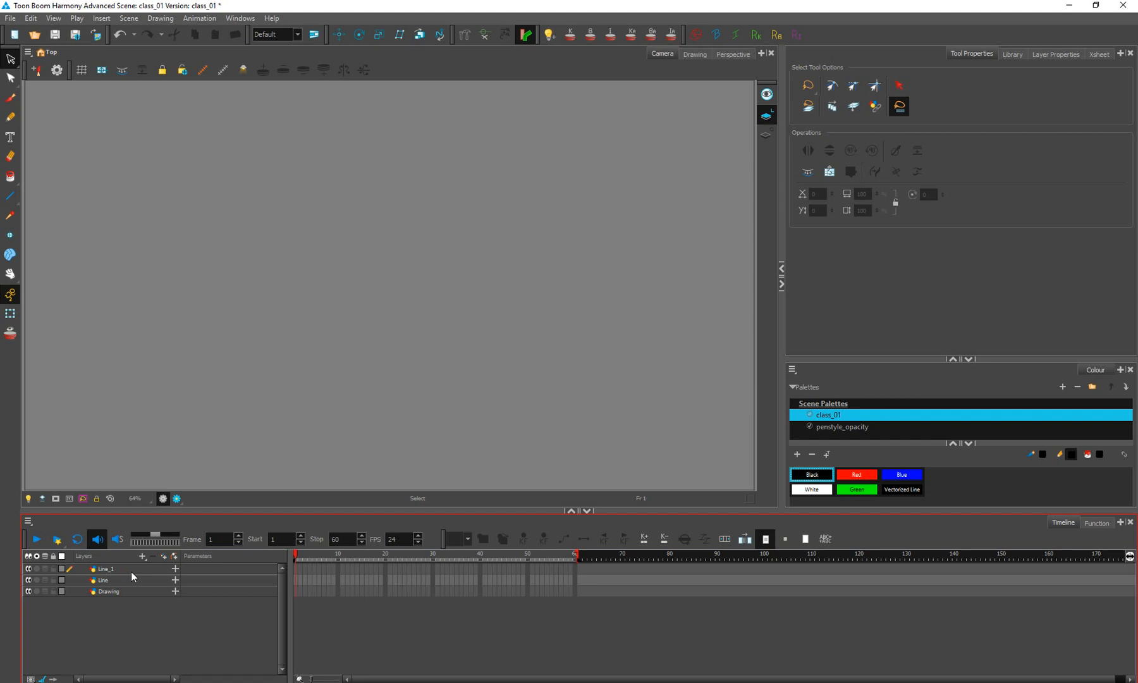
pyautogui.hotkey('ctrl', 'z')
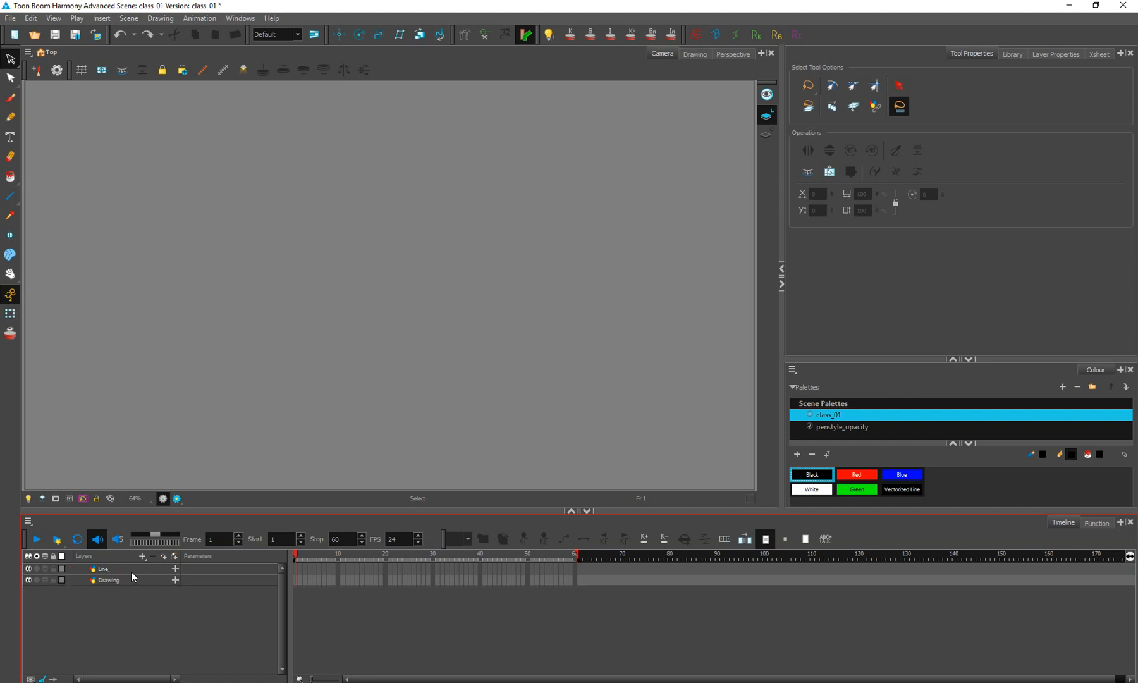
pyautogui.hotkey('ctrl', 'z')
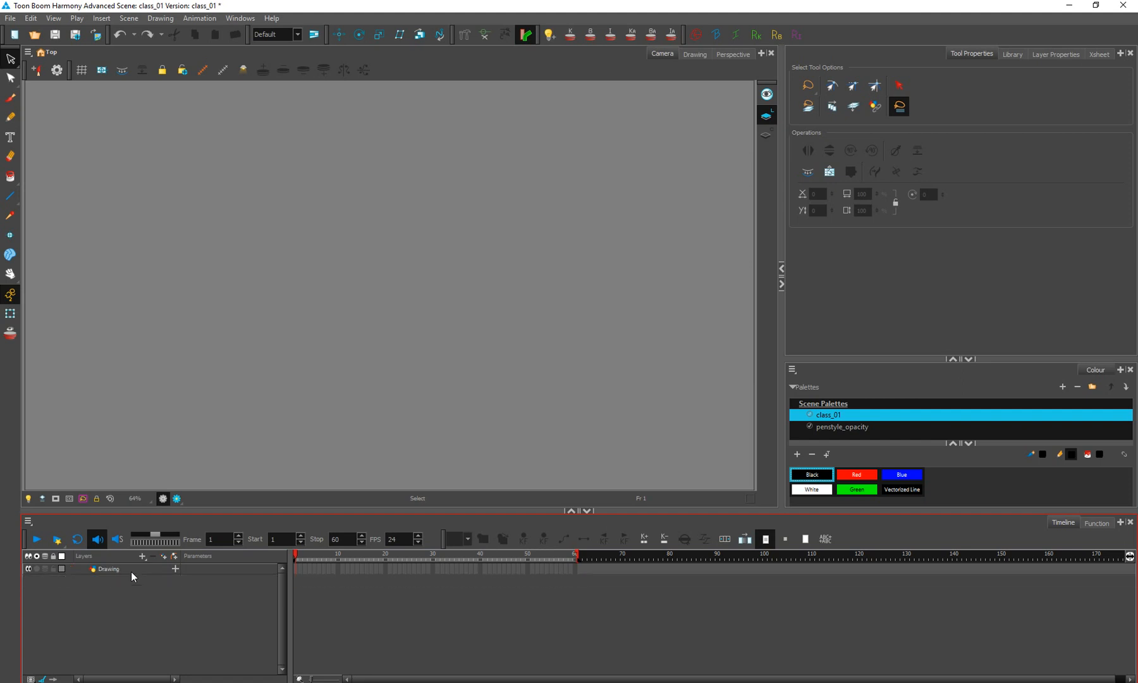
pyautogui.click(130, 572)
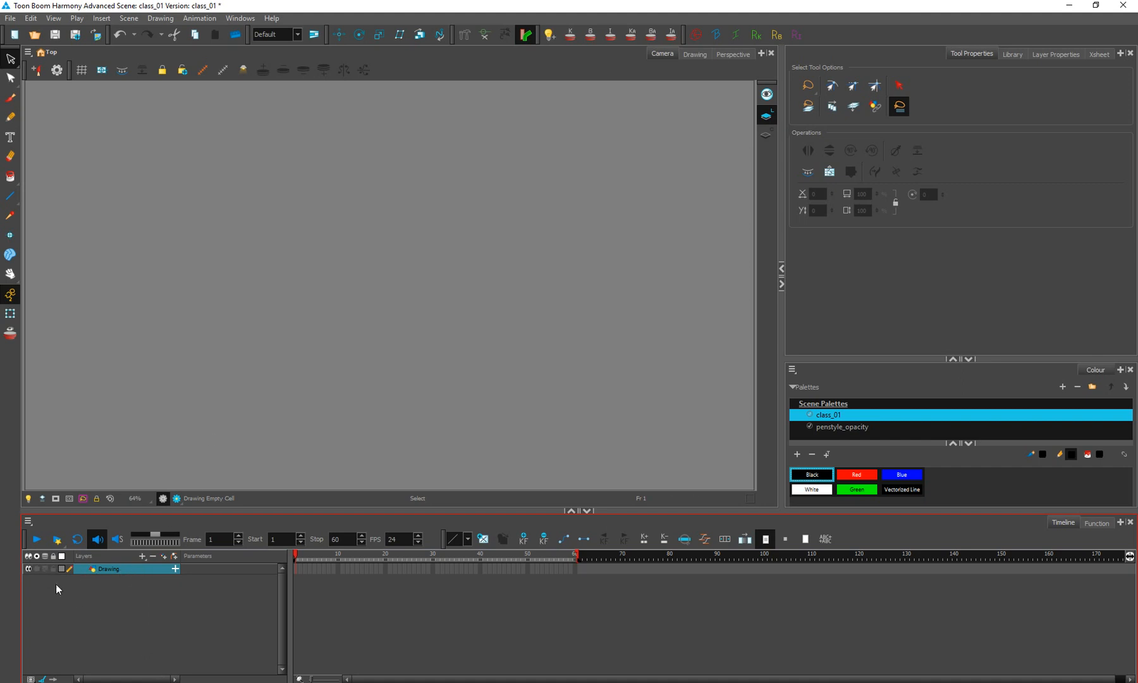
# Step: Change the Drawing layer's timeline colour to dark yellow (red 128, green 117, blue 0) and undo the change
pyautogui.click(46, 569)
pyautogui.click(46, 570)
pyautogui.click(62, 569)
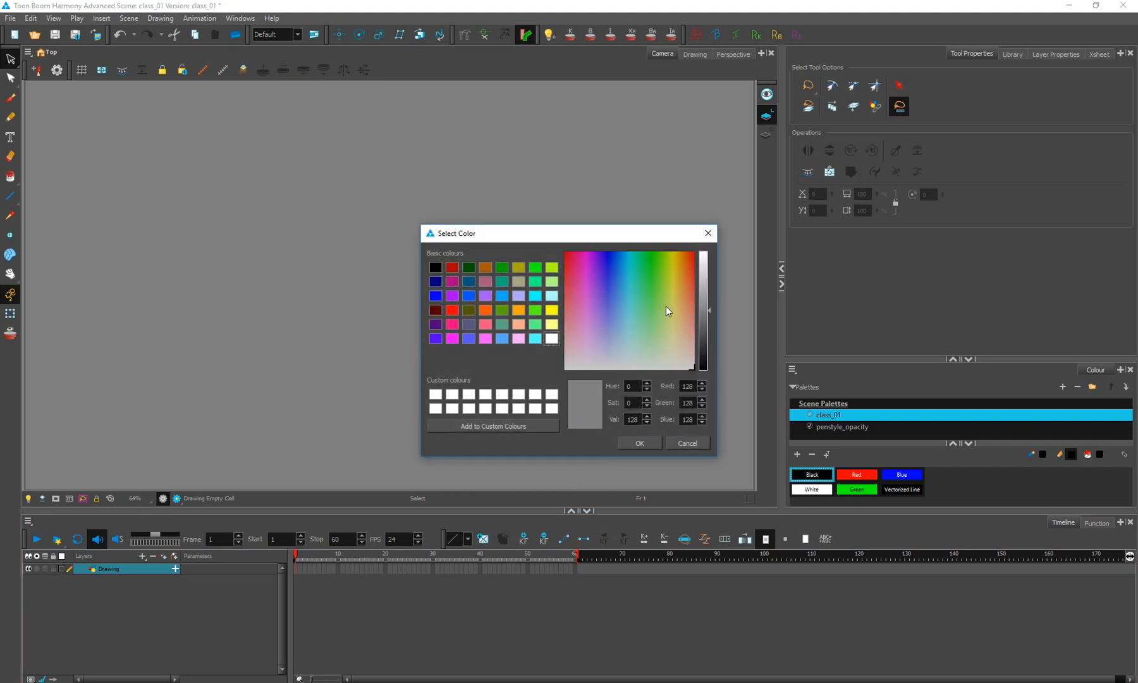
pyautogui.moveTo(666, 306); pyautogui.dragTo(674, 249)
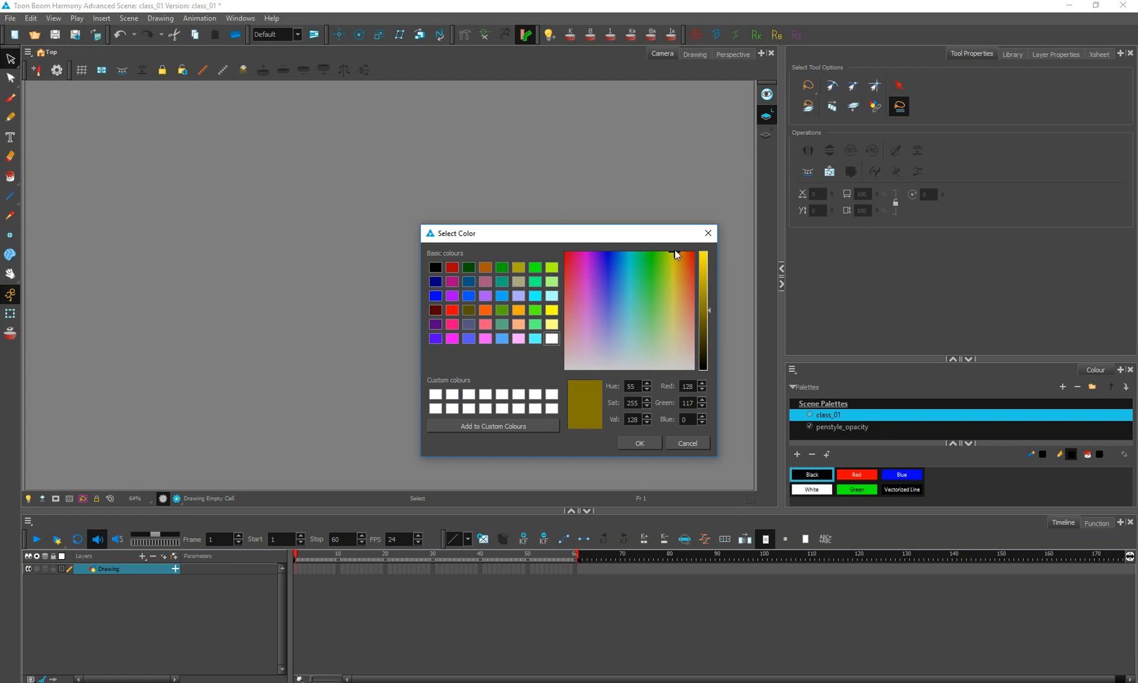
pyautogui.click(651, 443)
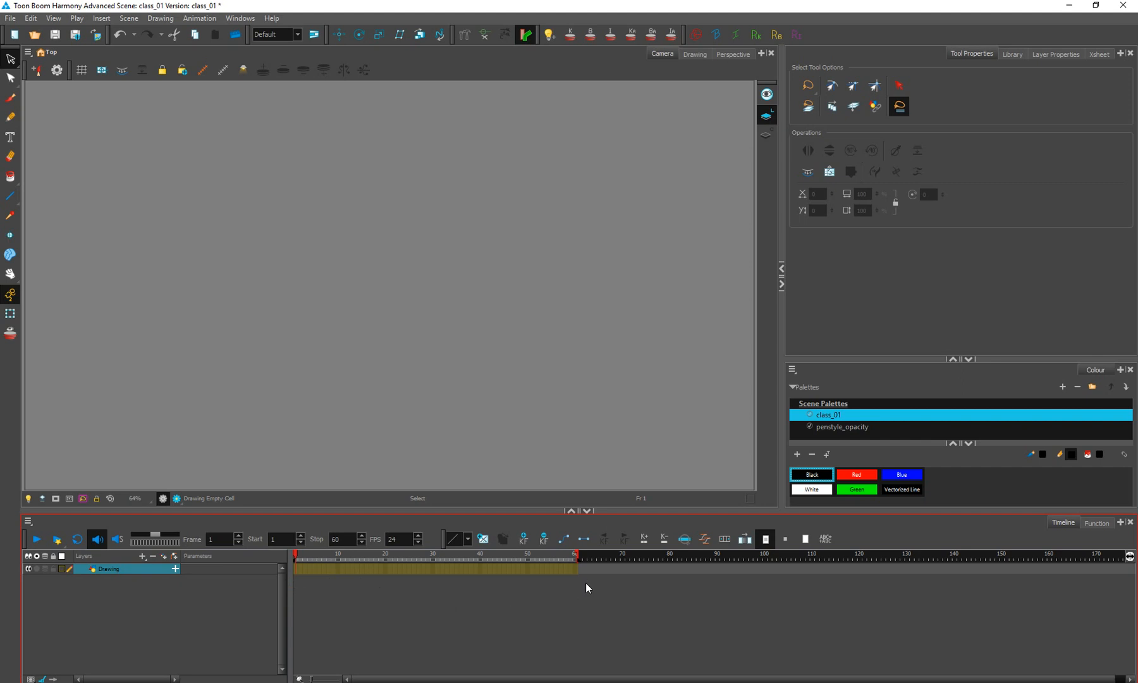
pyautogui.hotkey('ctrl', 'z')
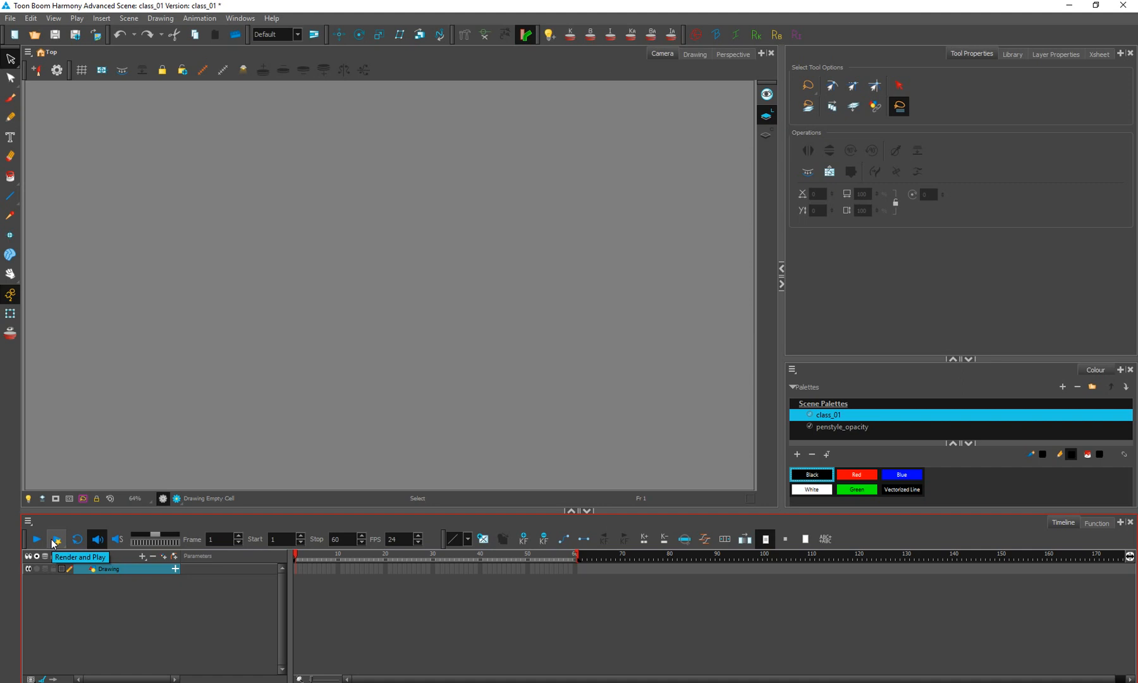
# Step: Enable loop playback and limit the playback range to frames 17 through 41
pyautogui.click(76, 541)
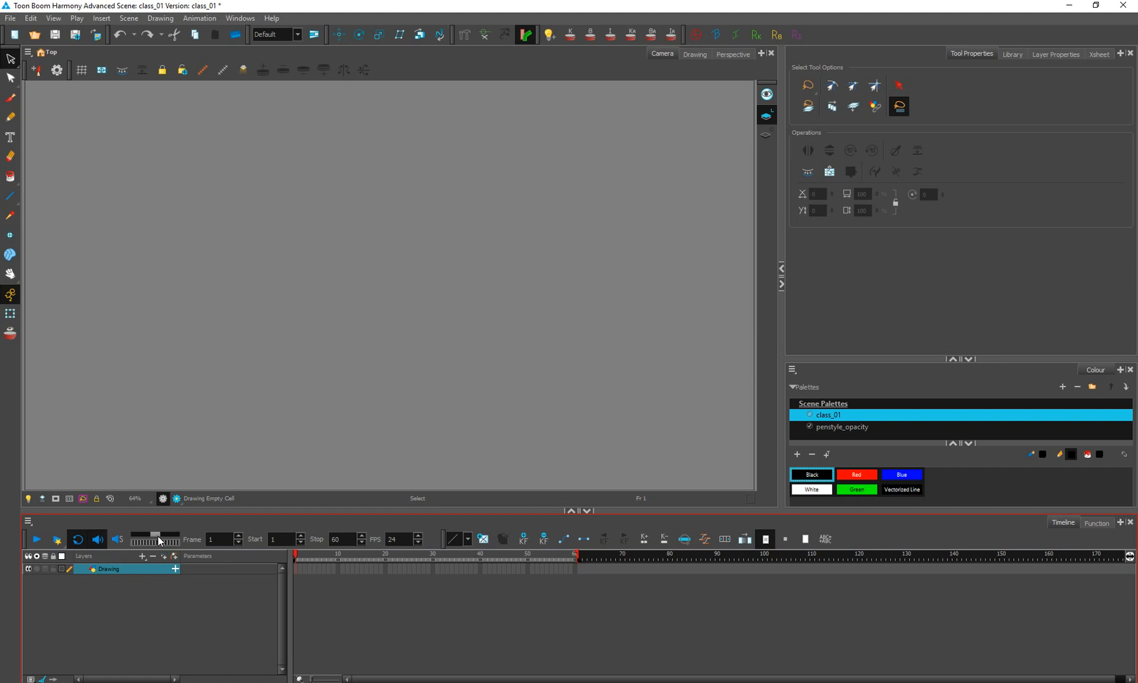
pyautogui.moveTo(155, 542); pyautogui.dragTo(177, 542)
pyautogui.click(352, 557)
pyautogui.click(252, 538)
pyautogui.moveTo(491, 572); pyautogui.dragTo(492, 573)
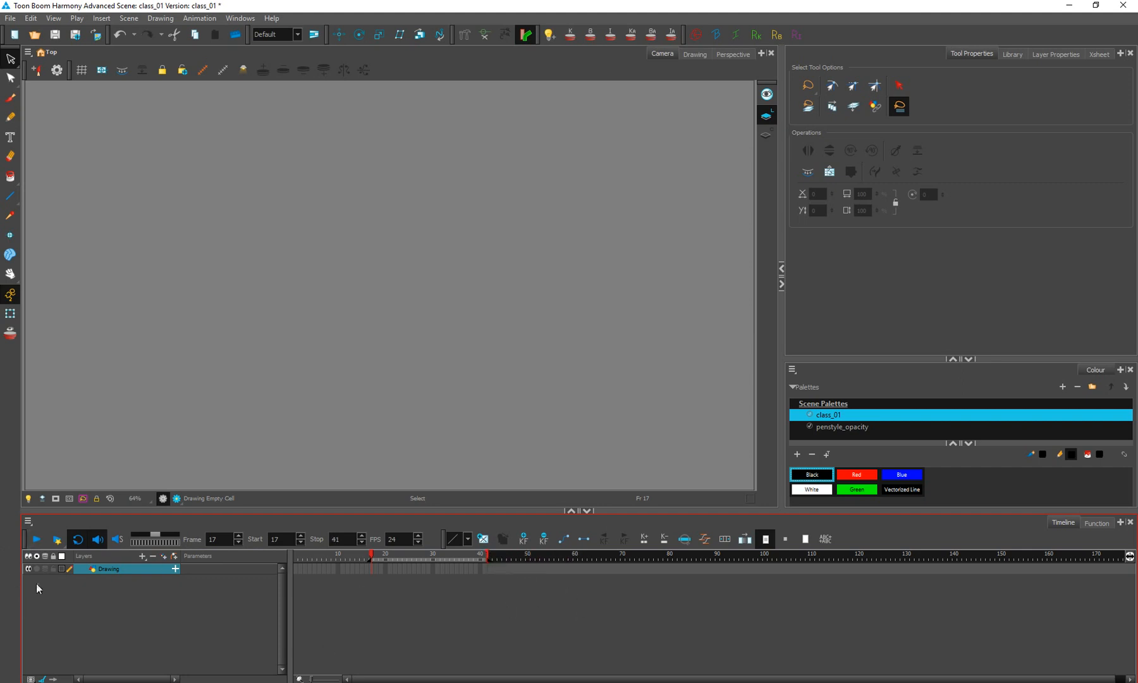
# Step: Play the selected frame range and stop the playback
pyautogui.click(35, 542)
pyautogui.click(34, 542)
# Step: Set the playback start to frame 1 and create an empty drawing there on the Drawing layer
pyautogui.moveTo(370, 560); pyautogui.dragTo(237, 559)
pyautogui.click(484, 538)
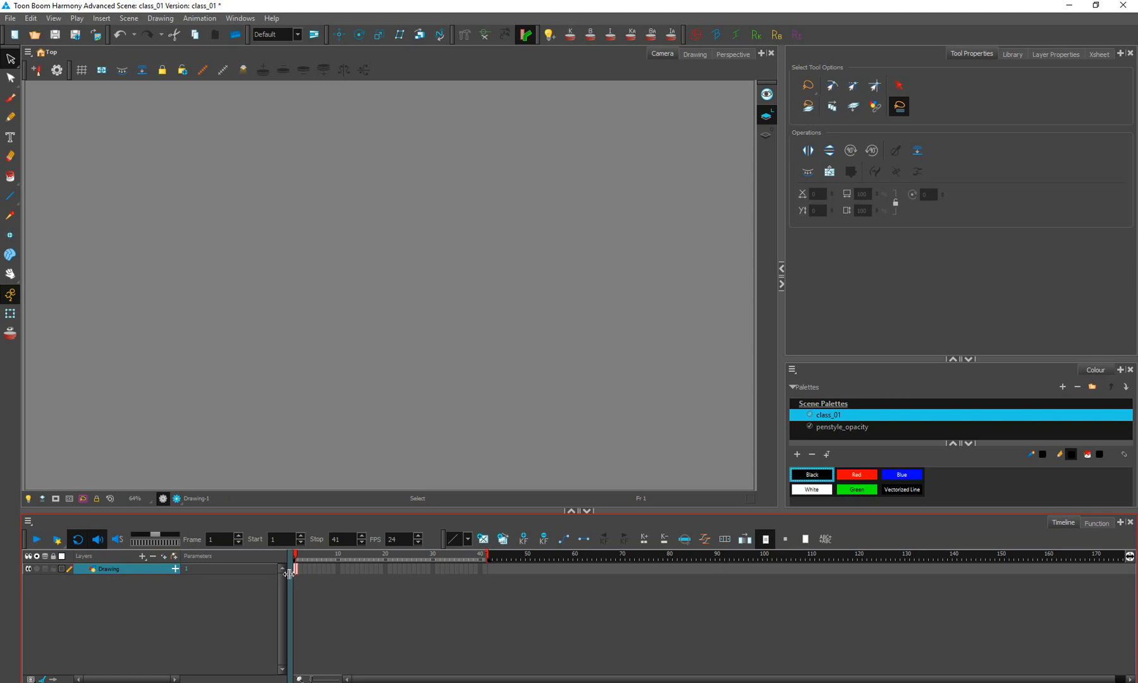
# Step: Undo the empty drawing, sketch an S-shaped Pencil stroke on frame 1 of the Drawing layer, and show it in the Drawing view
pyautogui.hotkey('ctrl', 'z')
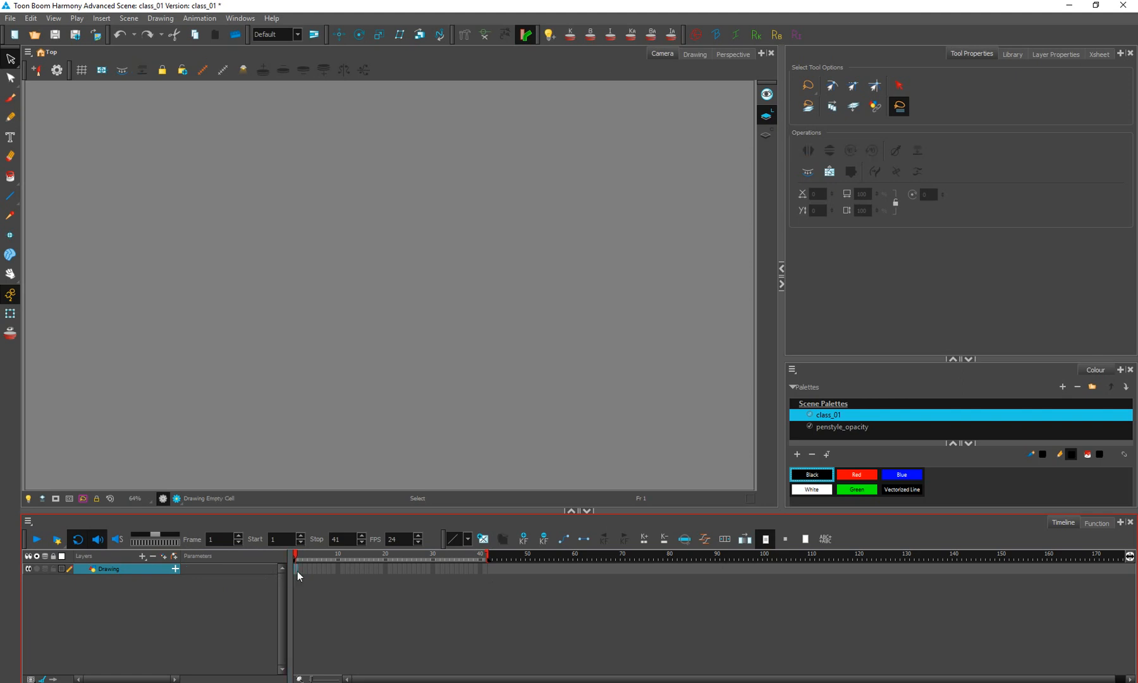
pyautogui.click(10, 117)
pyautogui.moveTo(286, 168); pyautogui.dragTo(389, 408)
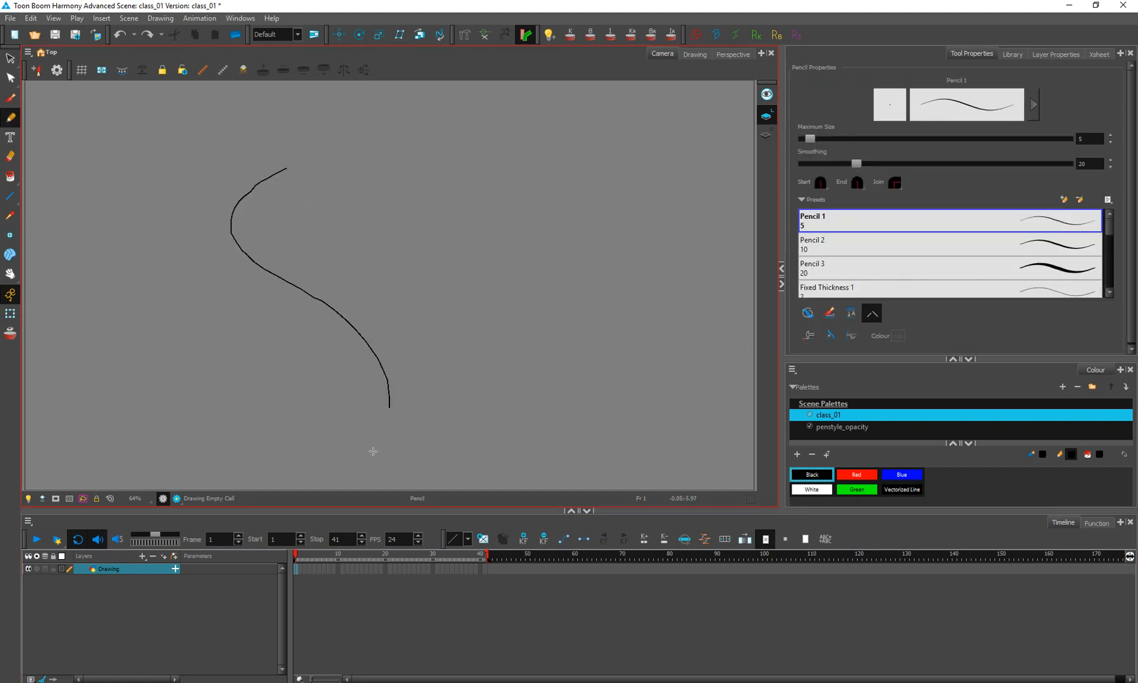
pyautogui.moveTo(373, 451); pyautogui.dragTo(374, 451)
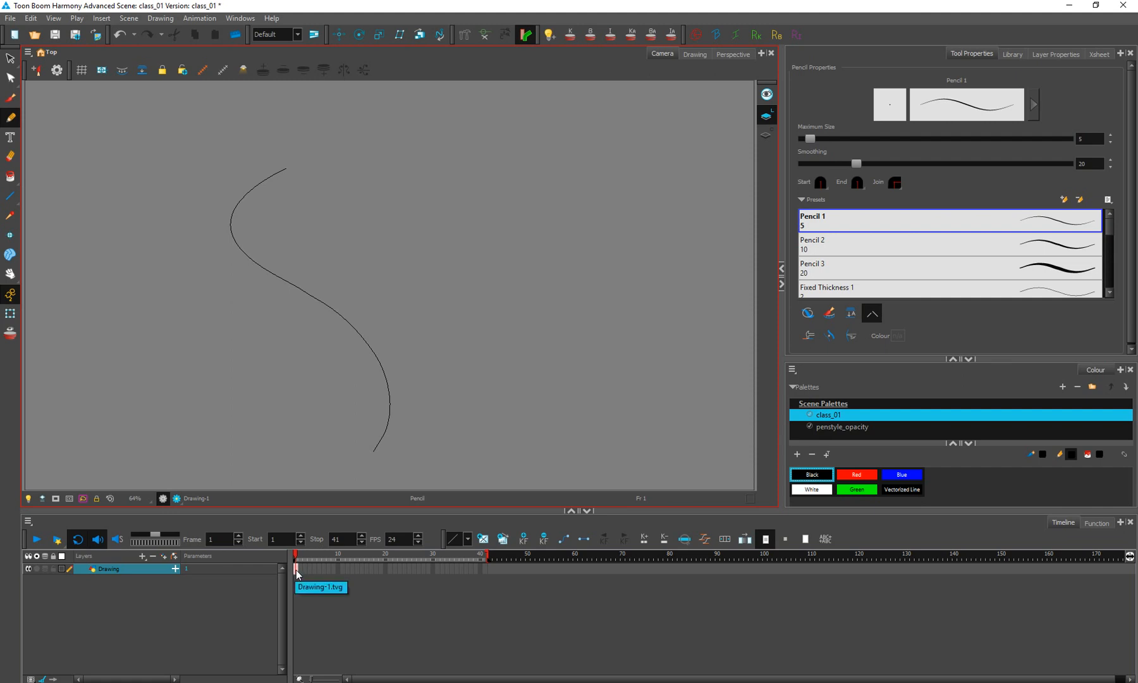
pyautogui.click(693, 54)
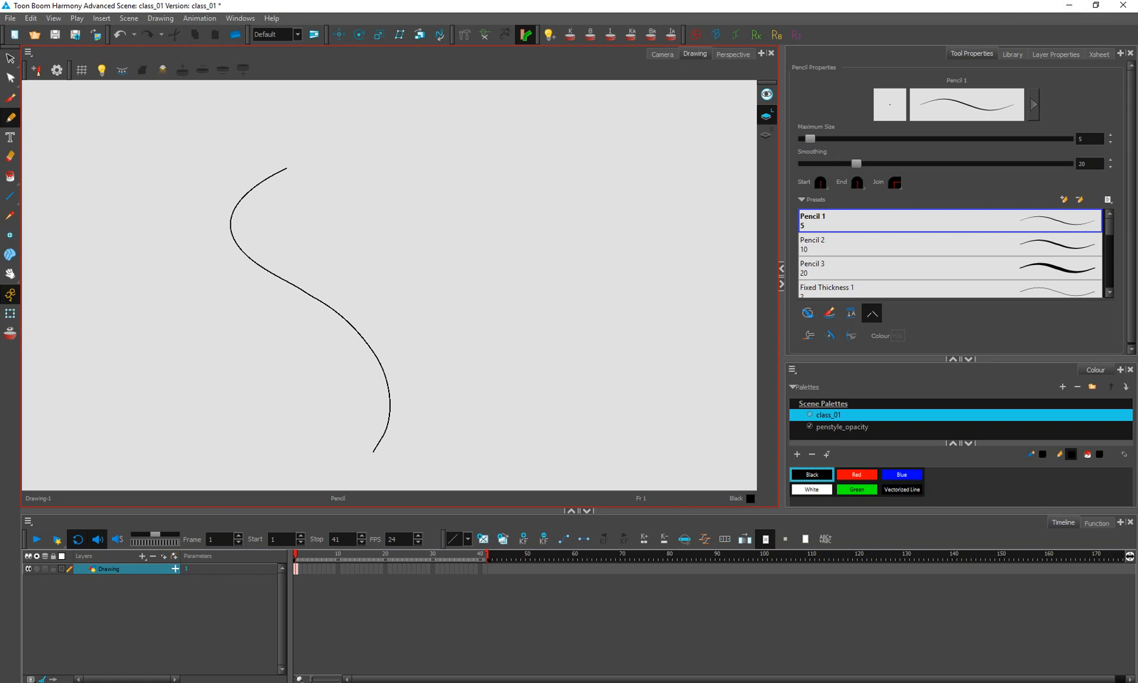
# Step: Launch OpenToonz from the desktop, switch to it, minimise the screen recorder window and dismiss the startup dialog
pyautogui.press('super')
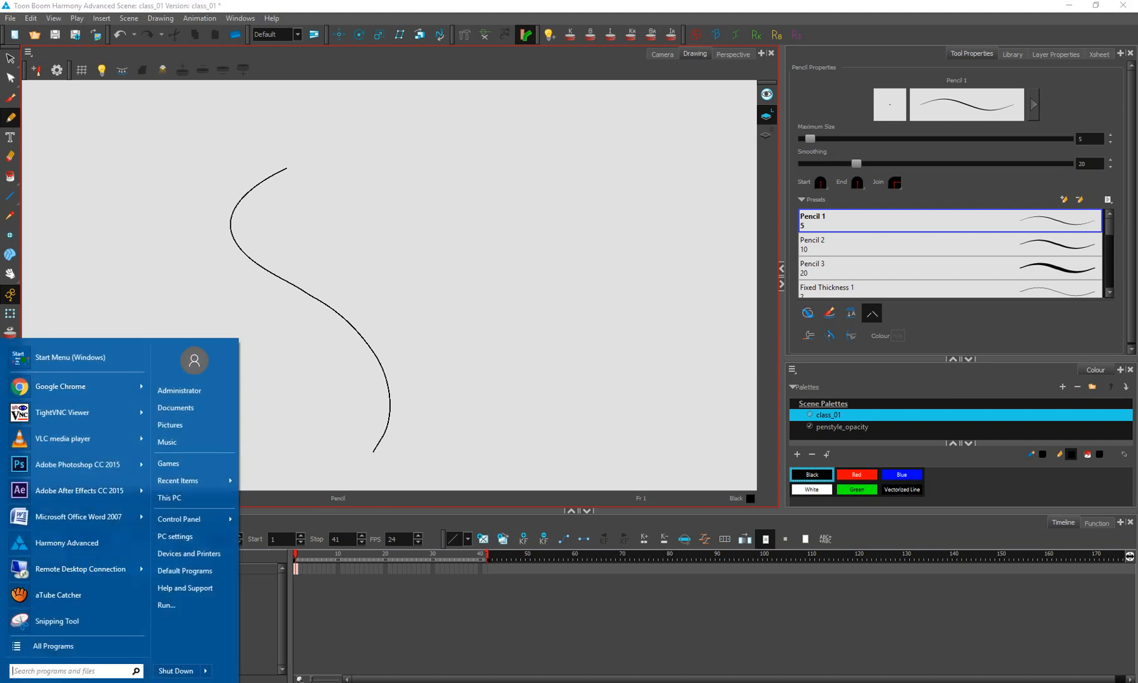
pyautogui.press('super')
pyautogui.click(1068, 5)
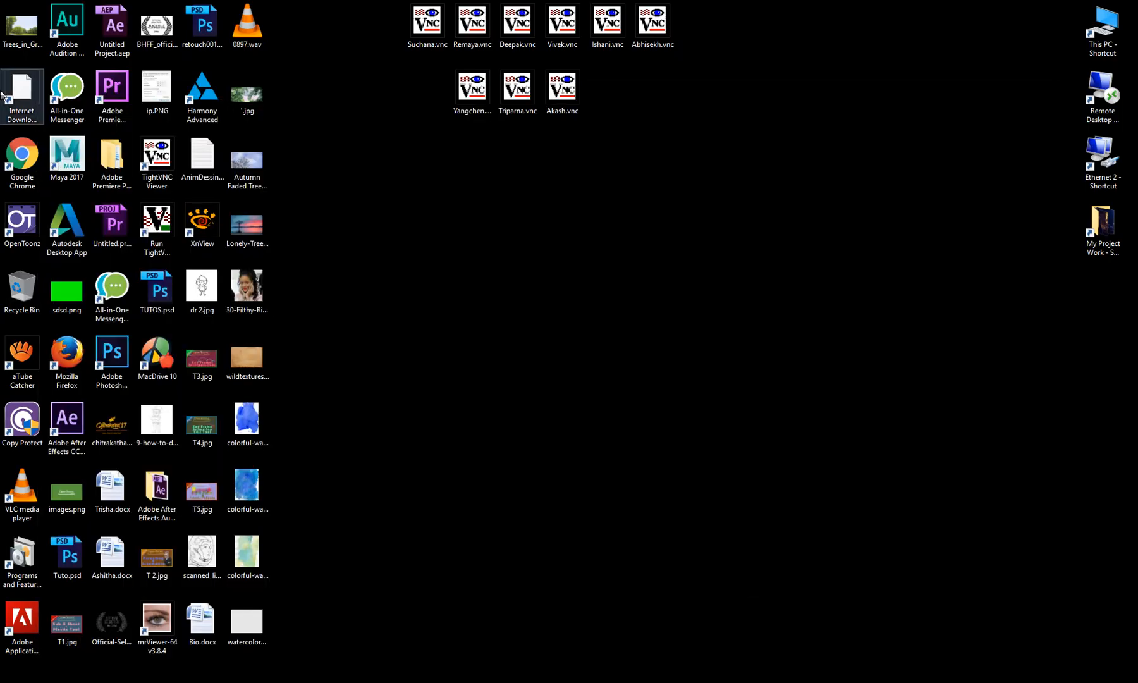
pyautogui.doubleClick(24, 234)
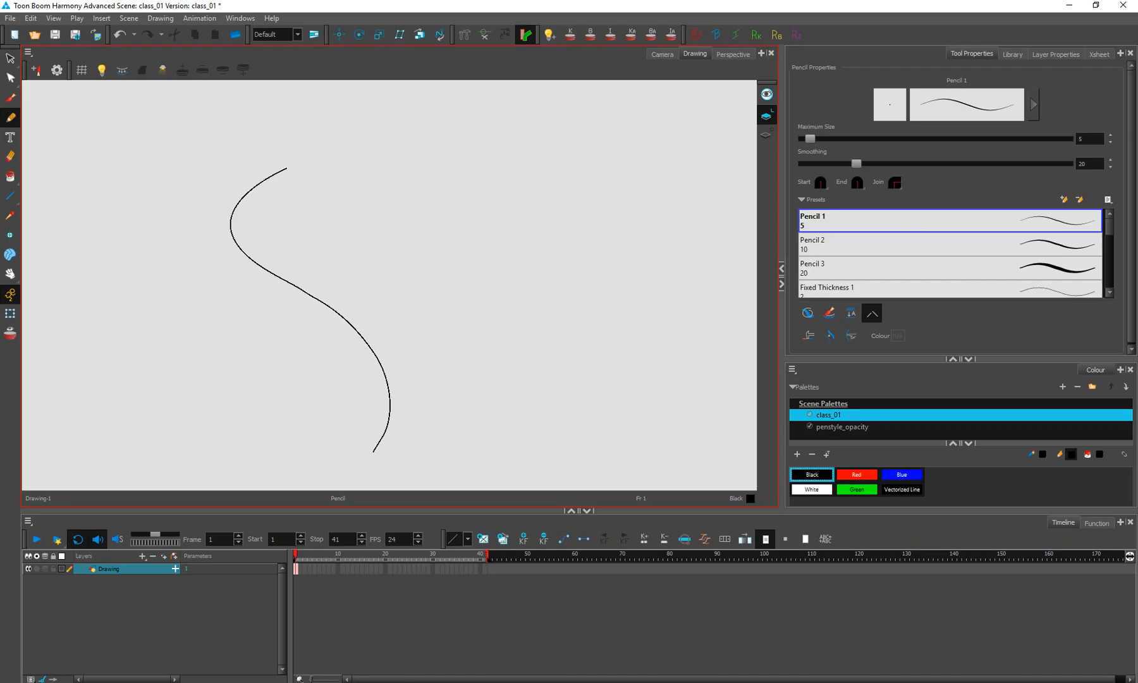
pyautogui.moveTo(338, 680)
pyautogui.click(338, 641)
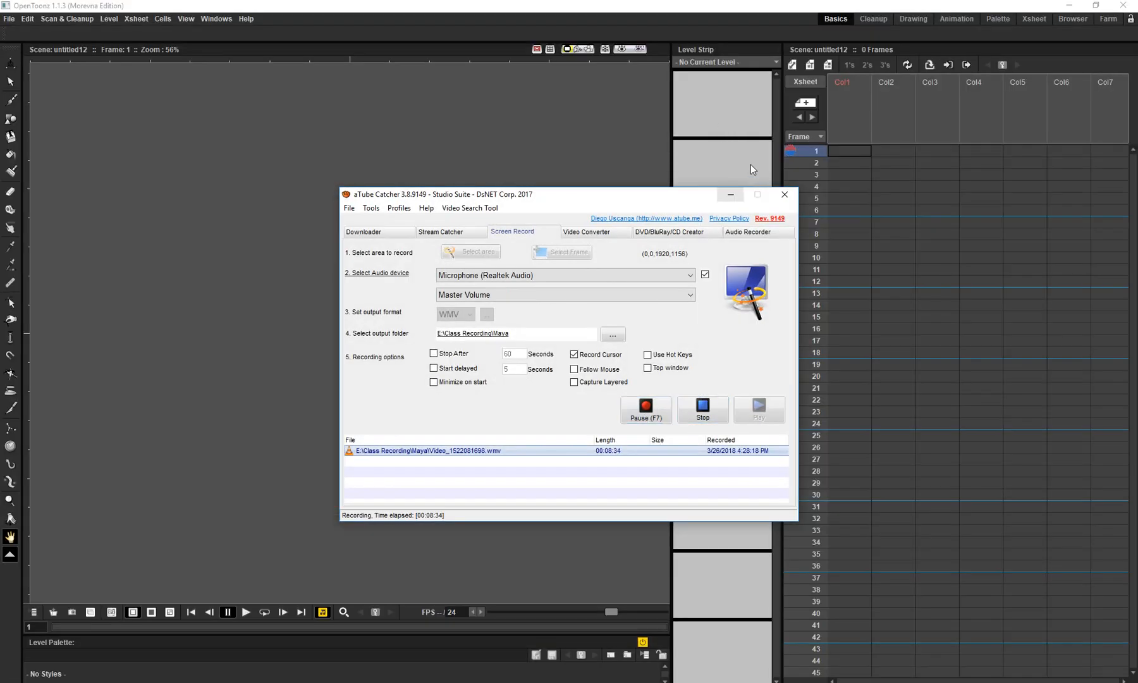
pyautogui.click(736, 195)
pyautogui.click(773, 229)
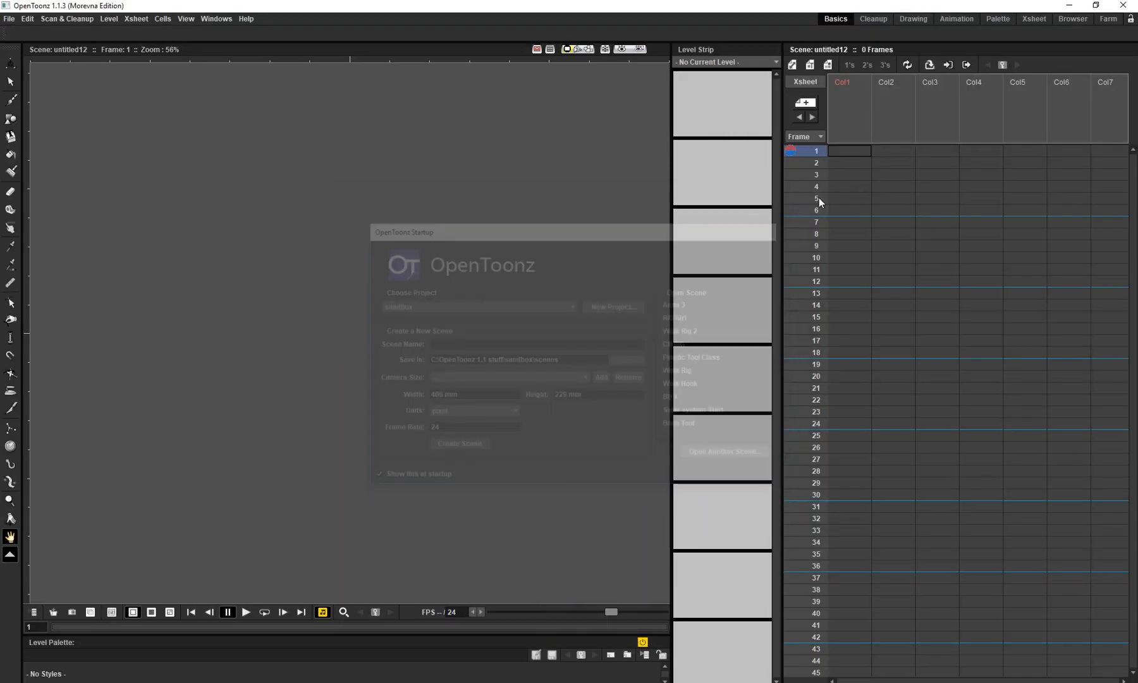
# Step: Draw a single S-shaped Brush stroke on frame 1 of Col1, undoing the first attempt
pyautogui.click(847, 150)
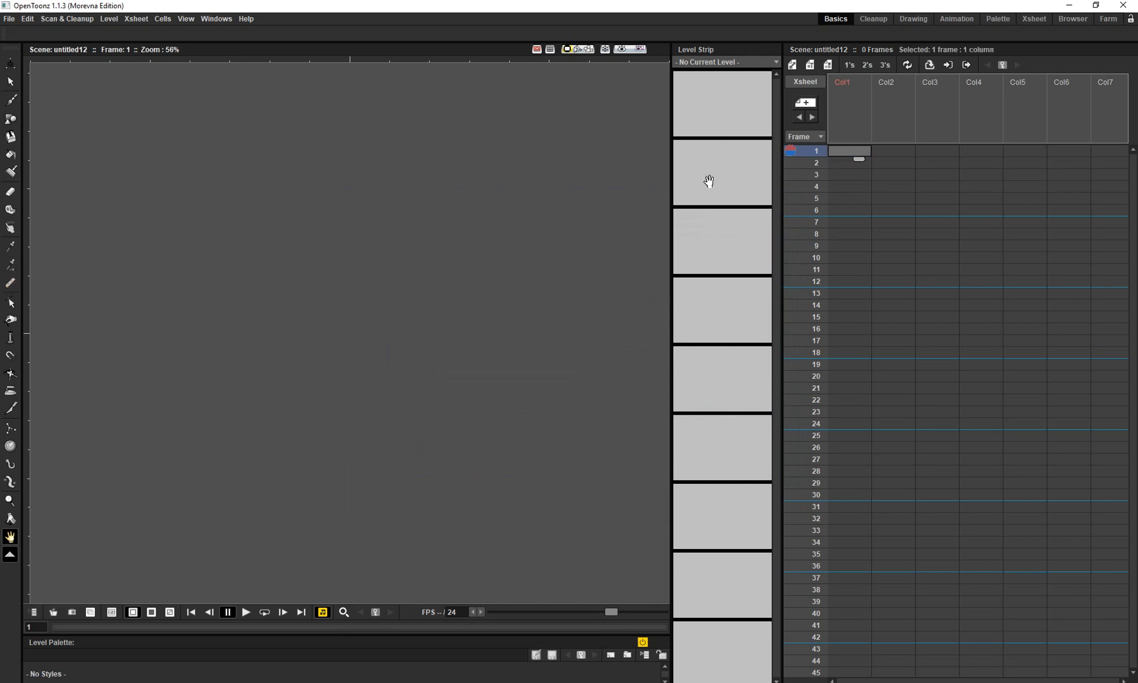
pyautogui.click(883, 149)
pyautogui.click(852, 152)
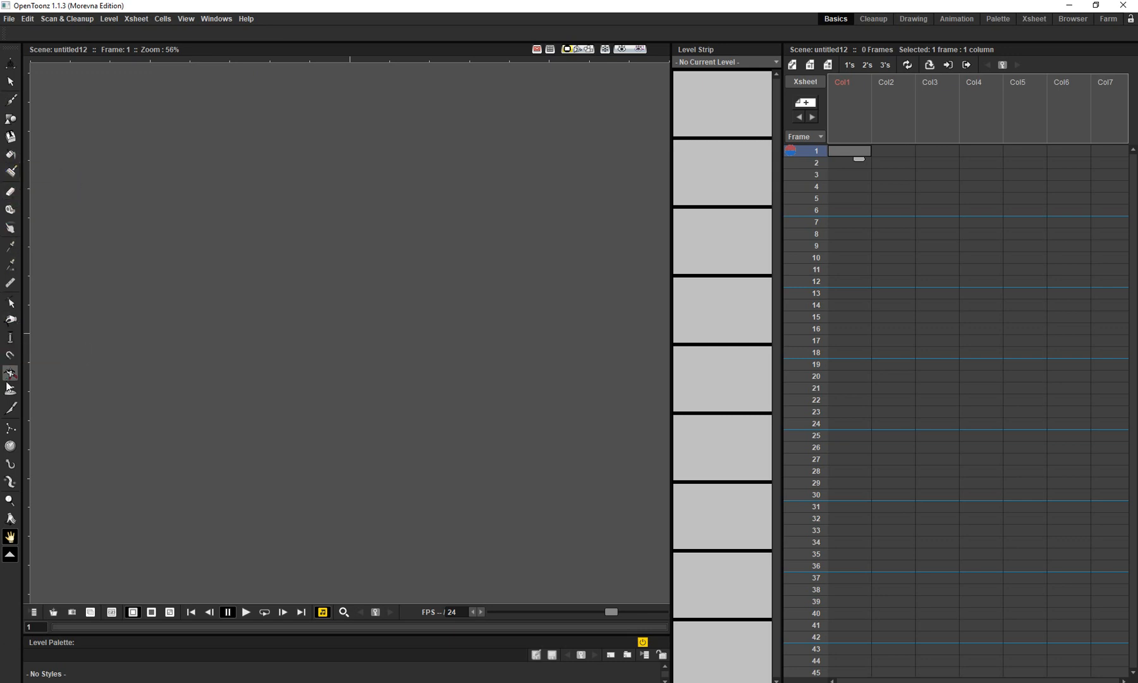
pyautogui.press('b')
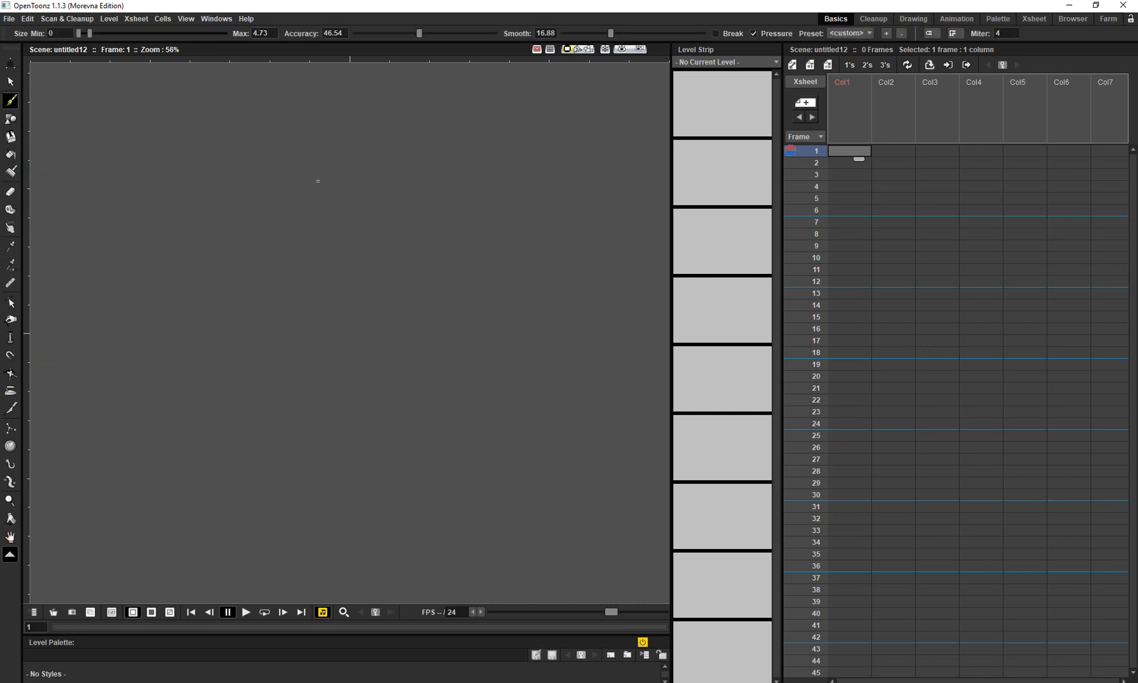
pyautogui.moveTo(317, 165); pyautogui.dragTo(381, 488)
pyautogui.hotkey('ctrl', 'z')
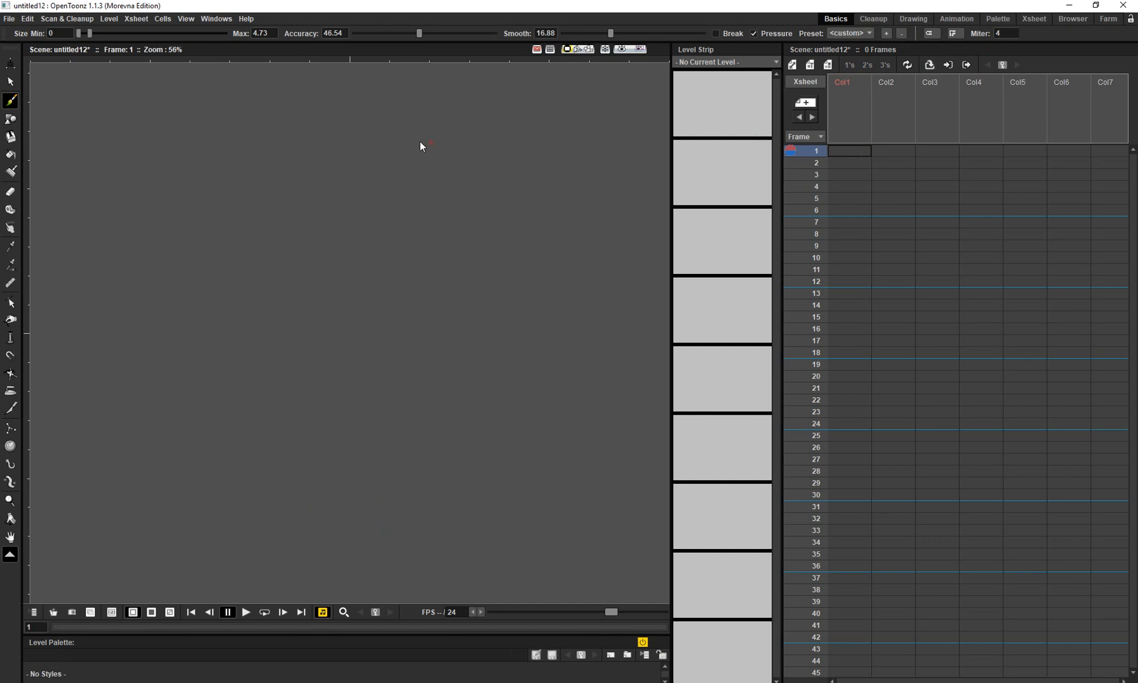
pyautogui.moveTo(444, 150)
pyautogui.mouseDown()
pyautogui.moveTo(342, 236)
pyautogui.moveTo(215, 424)
pyautogui.mouseUp()
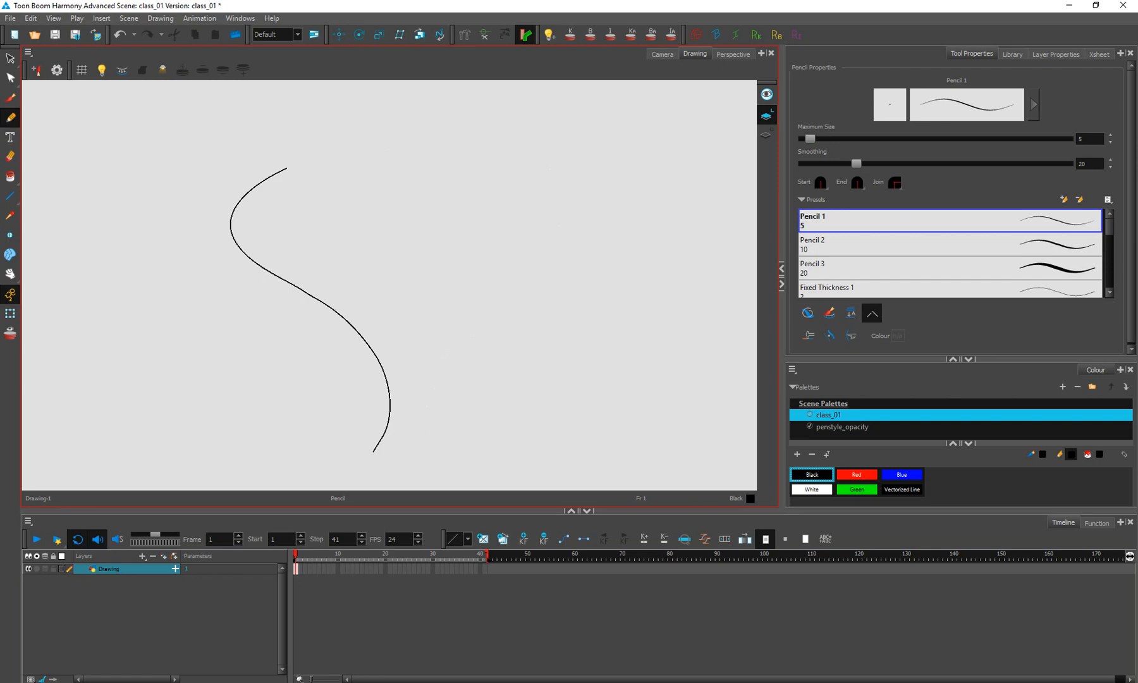
# Step: Switch to OpenToonz, try a short Brush stroke near the middle of the curve, undo it, and return to Harmony
pyautogui.hotkey('alt', 'Tab')
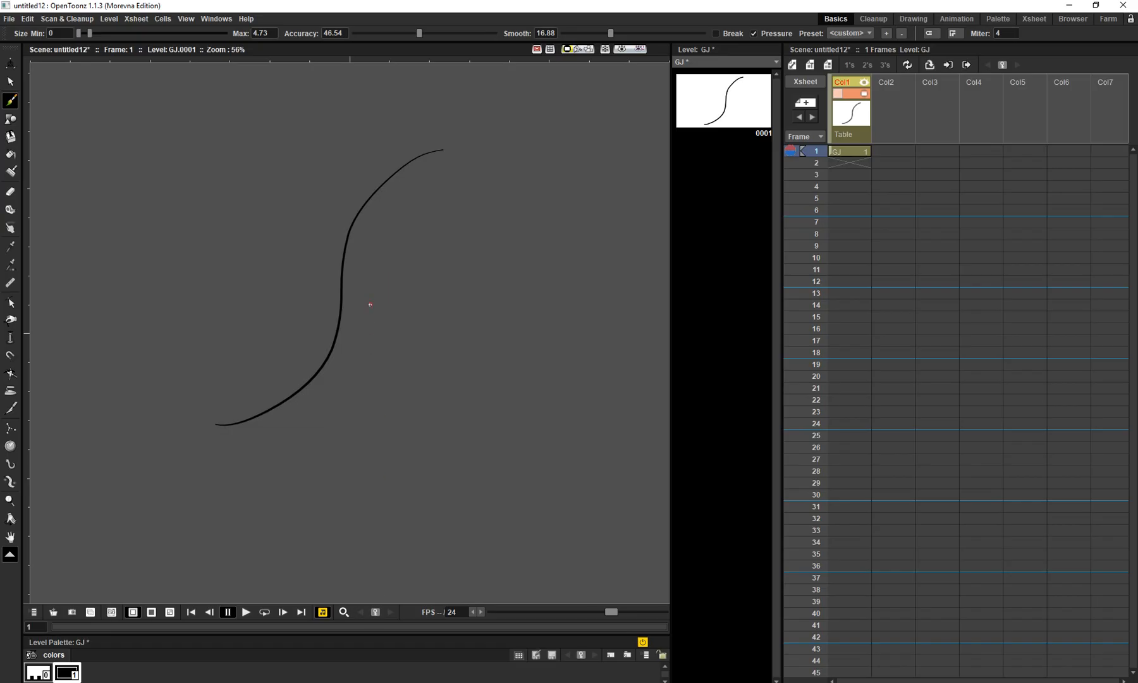
pyautogui.moveTo(356, 241); pyautogui.dragTo(343, 321)
pyautogui.hotkey('ctrl', 'z')
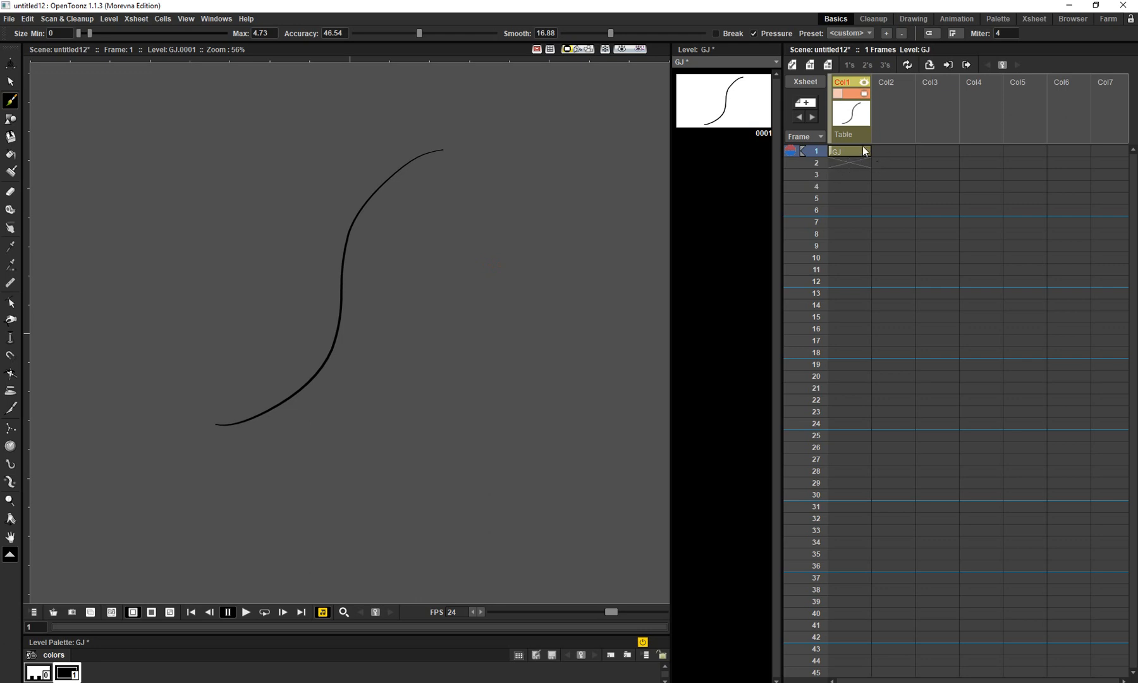
pyautogui.hotkey('alt', 'Tab')
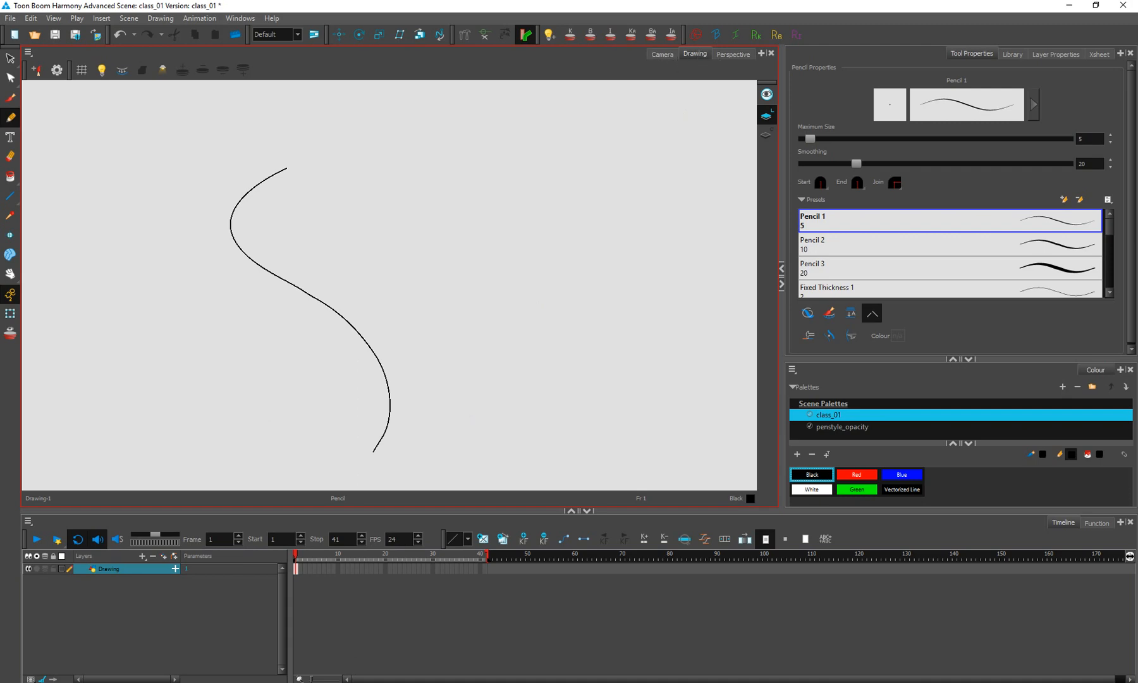
# Step: Switch to OpenToonz and turn on the Camera Box, Table and Camera BG Color display for frame 1
pyautogui.hotkey('alt', 'Tab')
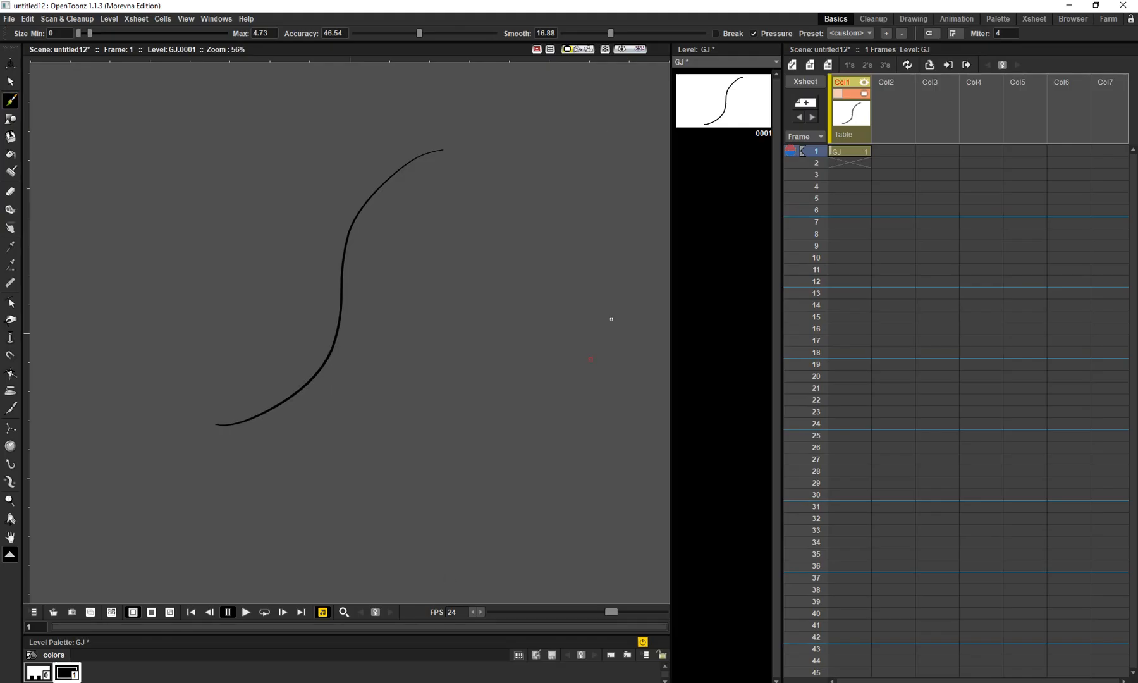
pyautogui.click(852, 152)
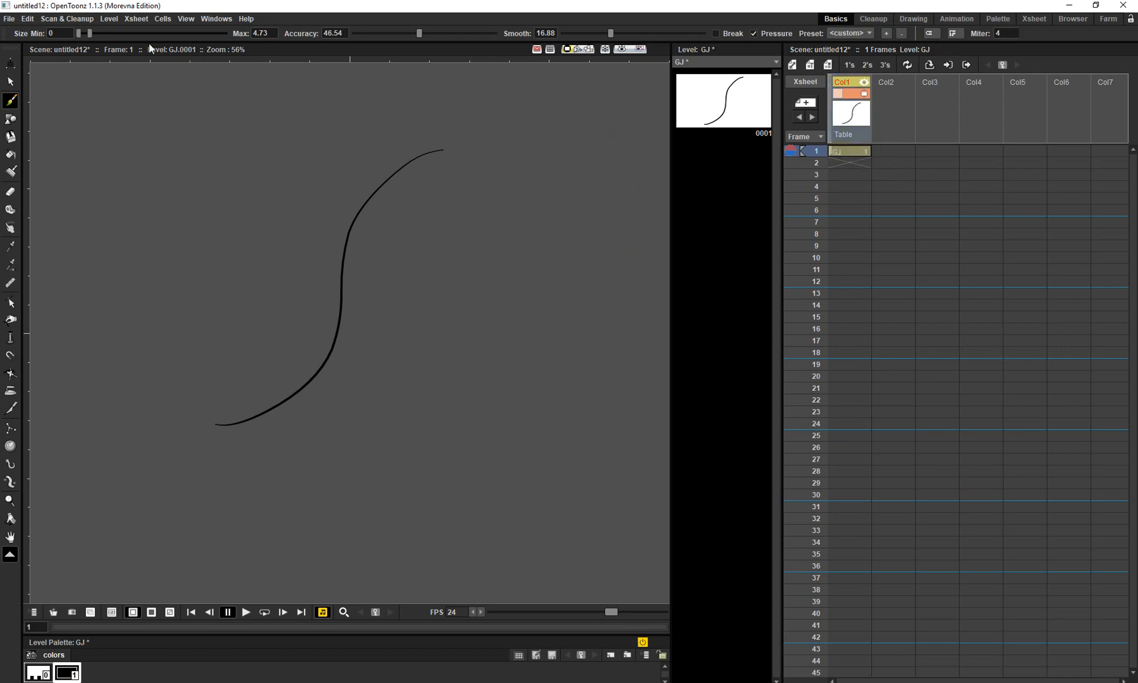
pyautogui.click(170, 19)
pyautogui.moveTo(185, 19)
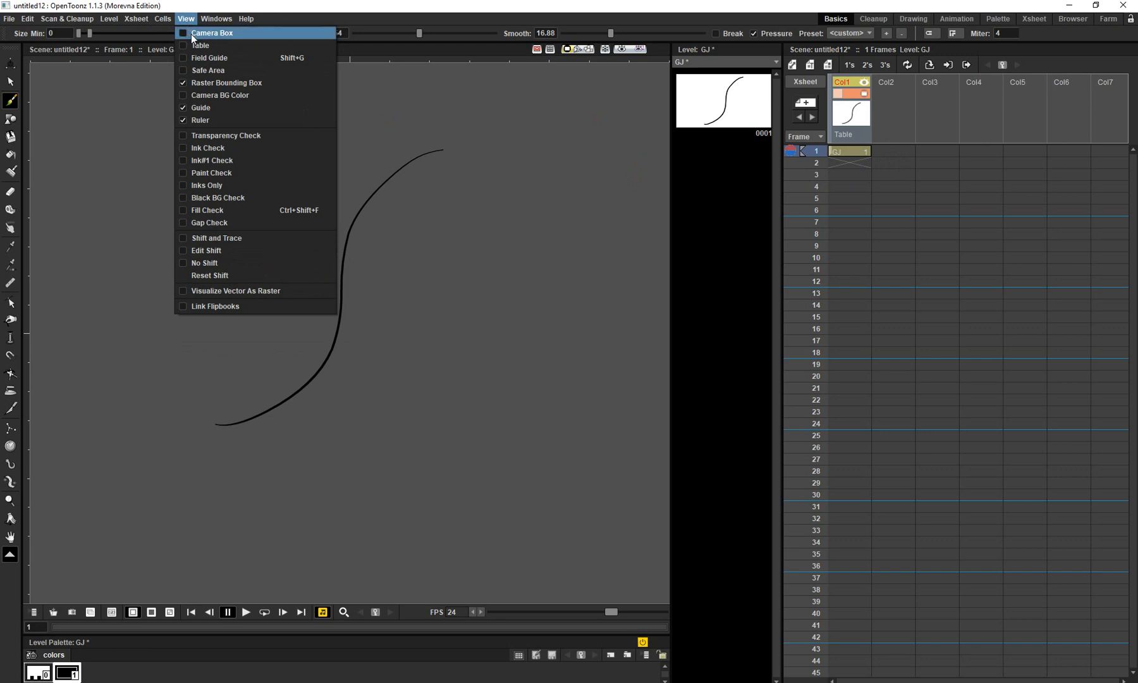
pyautogui.click(194, 35)
pyautogui.click(190, 22)
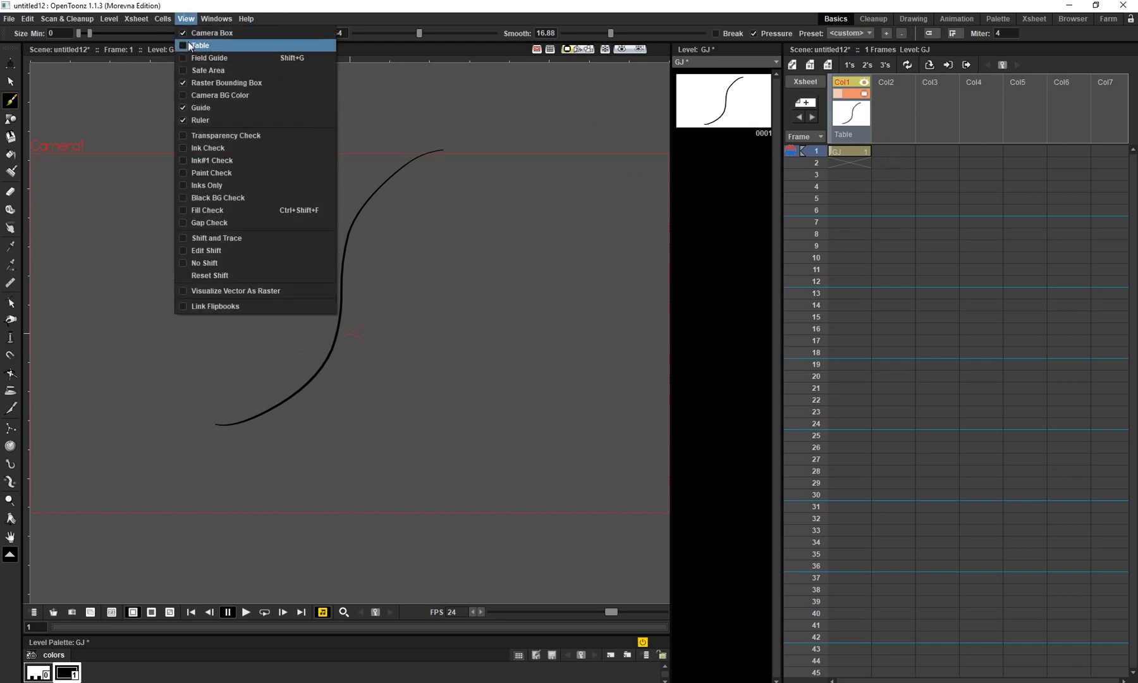
pyautogui.click(193, 45)
pyautogui.click(186, 19)
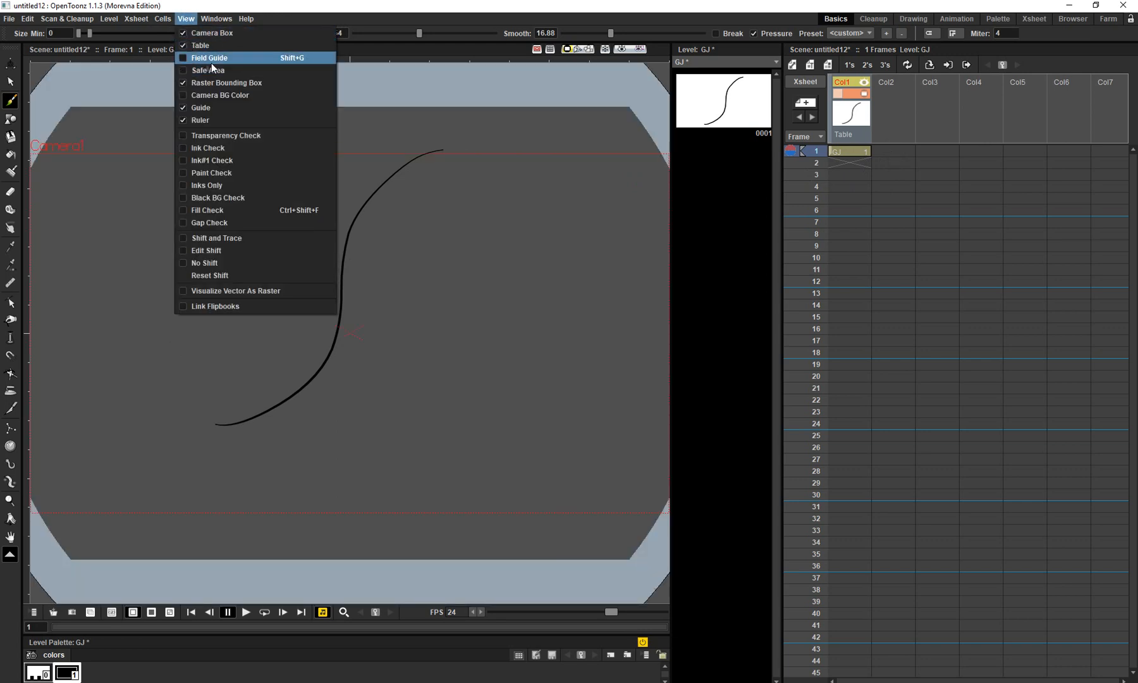
pyautogui.click(223, 95)
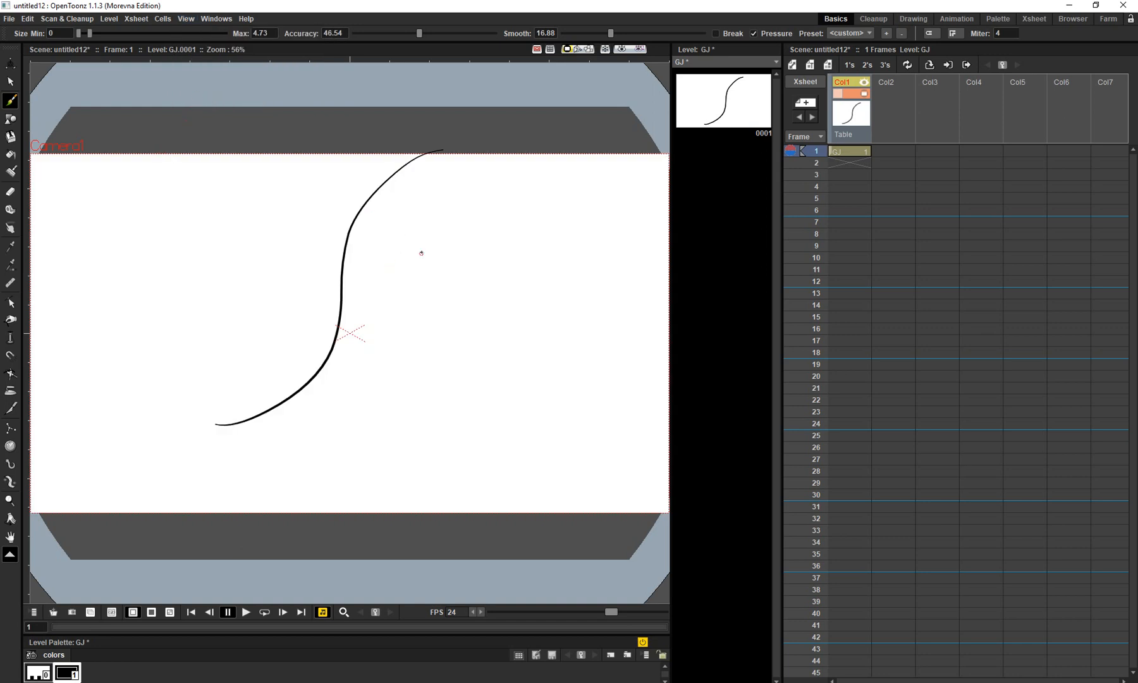
# Step: Open drawing 0001 of level GJ in level editing mode and draw a thin looping Brush stroke beside the curve
pyautogui.rightClick(402, 229)
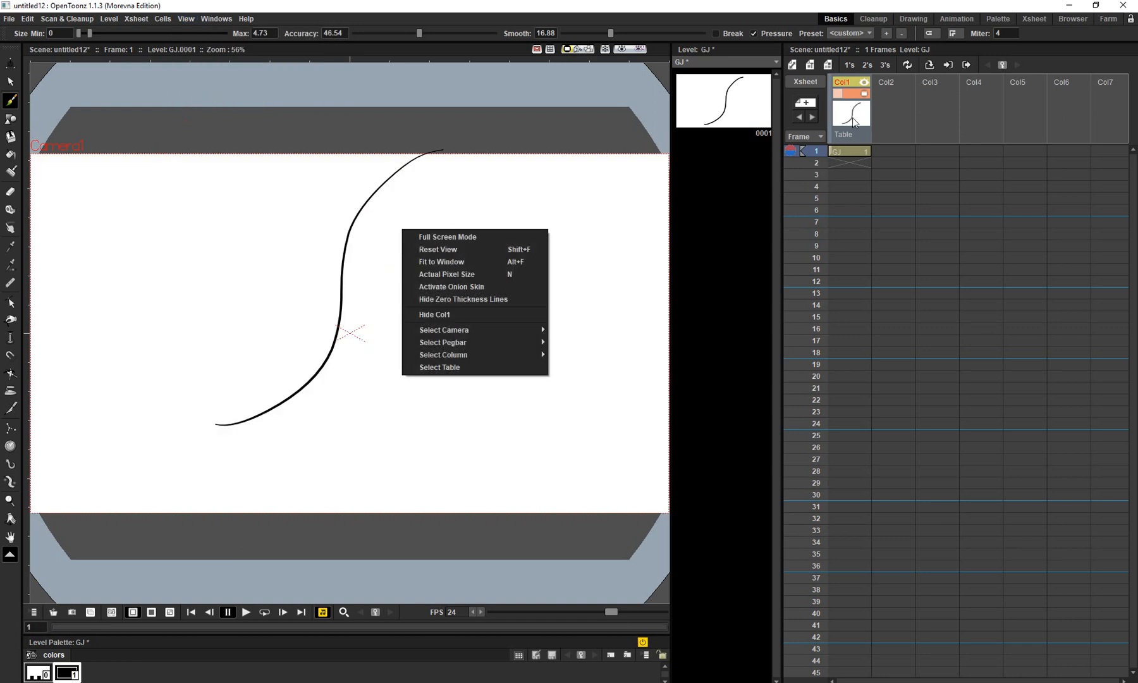
pyautogui.click(850, 152)
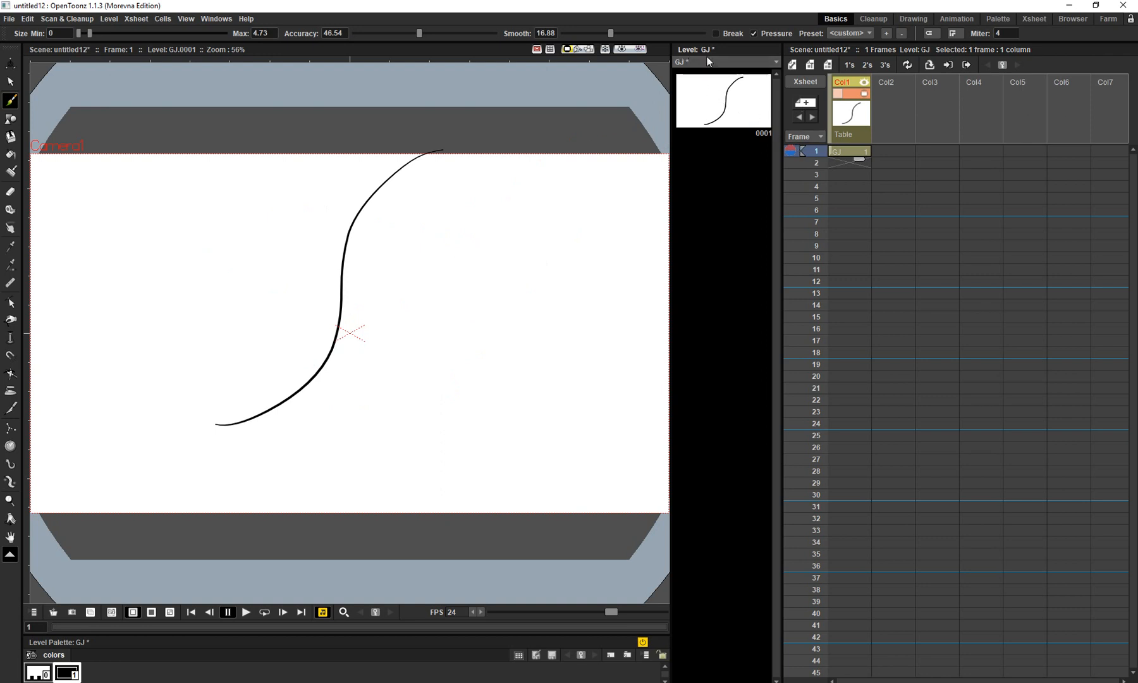
pyautogui.click(718, 118)
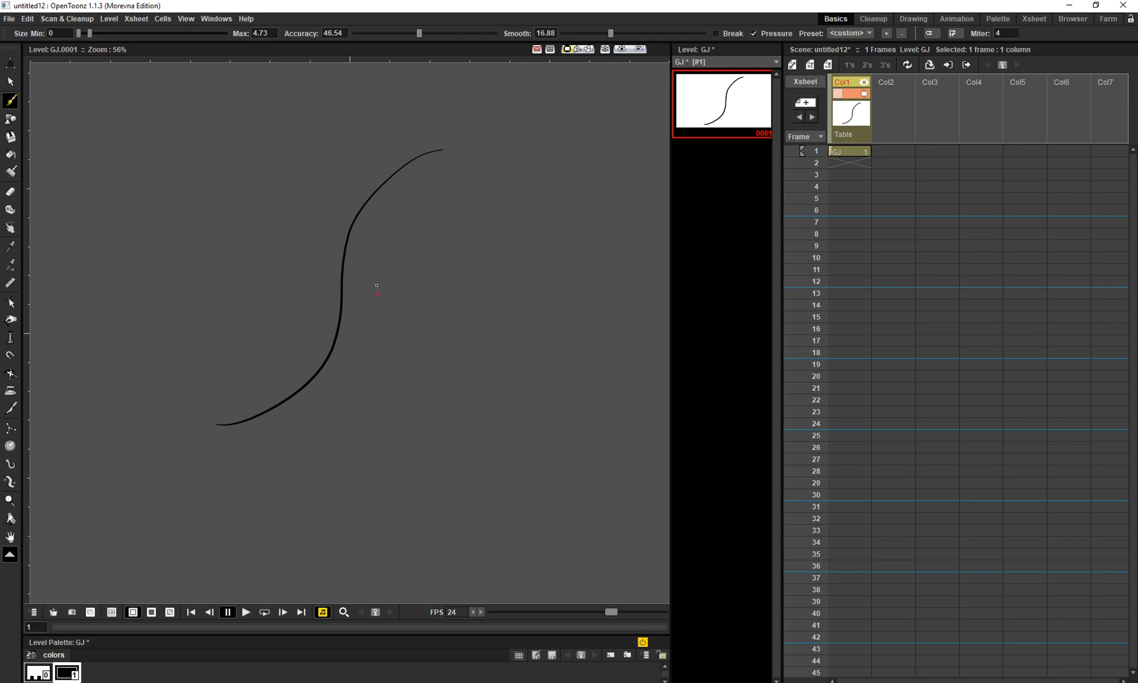
pyautogui.moveTo(430, 211)
pyautogui.mouseDown()
pyautogui.moveTo(519, 387)
pyautogui.moveTo(545, 504)
pyautogui.mouseUp()
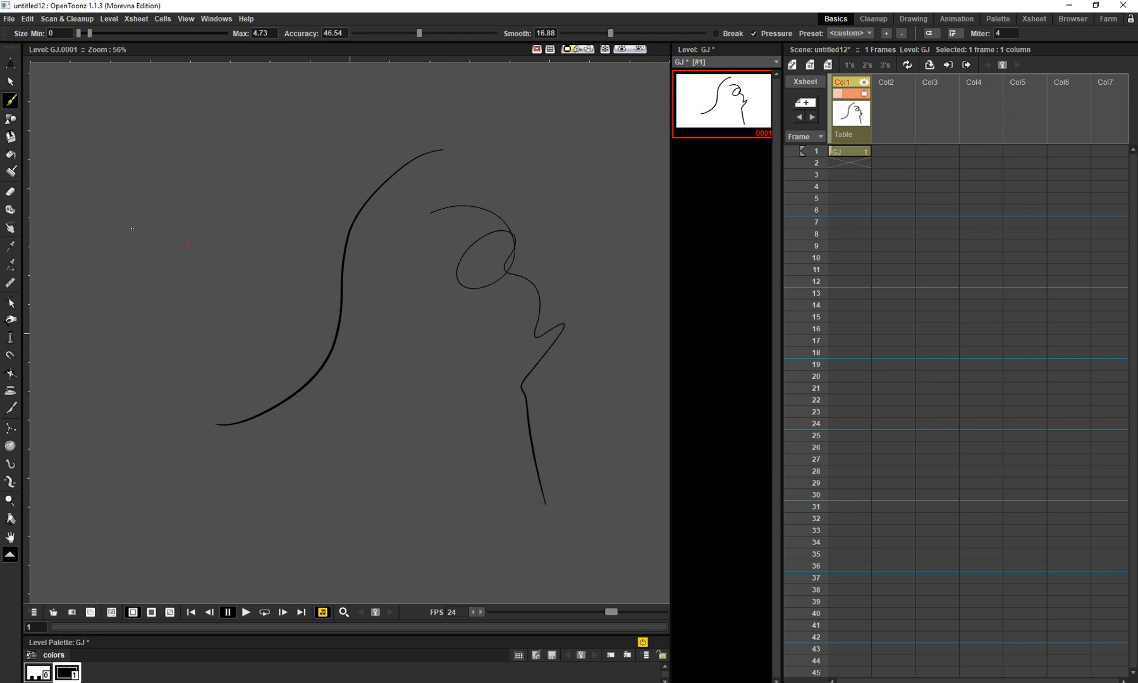
# Step: Set the maximum brush size to 49.19, draw a thick wavy stroke below the loop, and return to frame 1 in the scene view
pyautogui.moveTo(89, 32); pyautogui.dragTo(155, 33)
pyautogui.moveTo(346, 362)
pyautogui.mouseDown()
pyautogui.moveTo(509, 414)
pyautogui.moveTo(555, 520)
pyautogui.mouseUp()
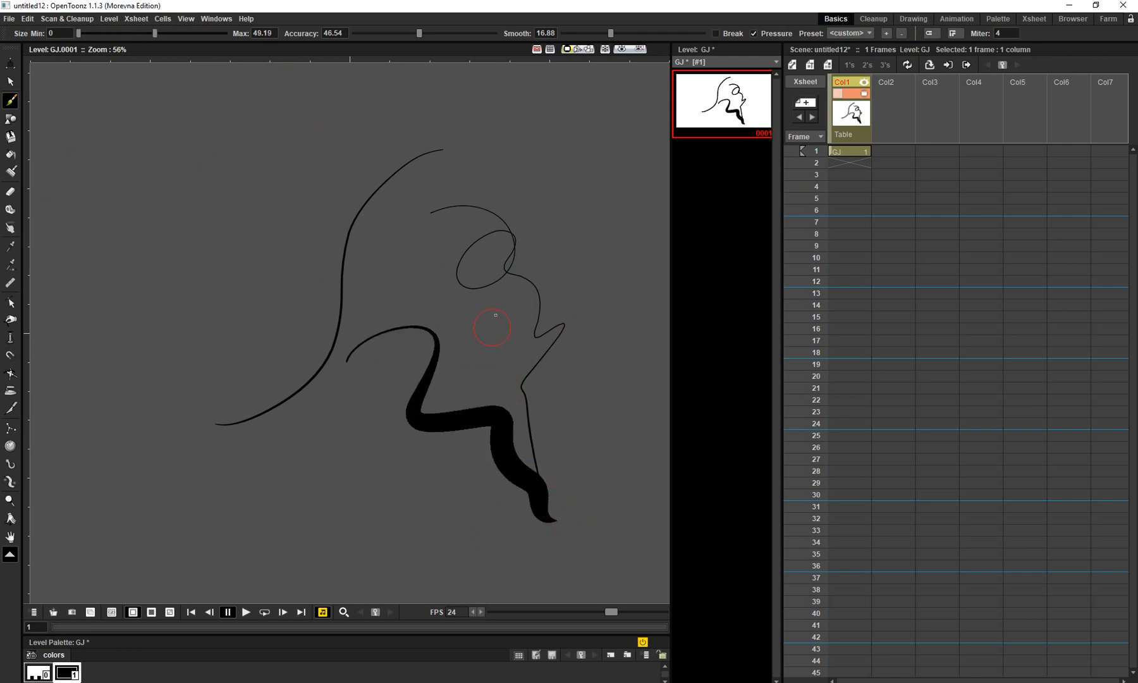
pyautogui.click(849, 151)
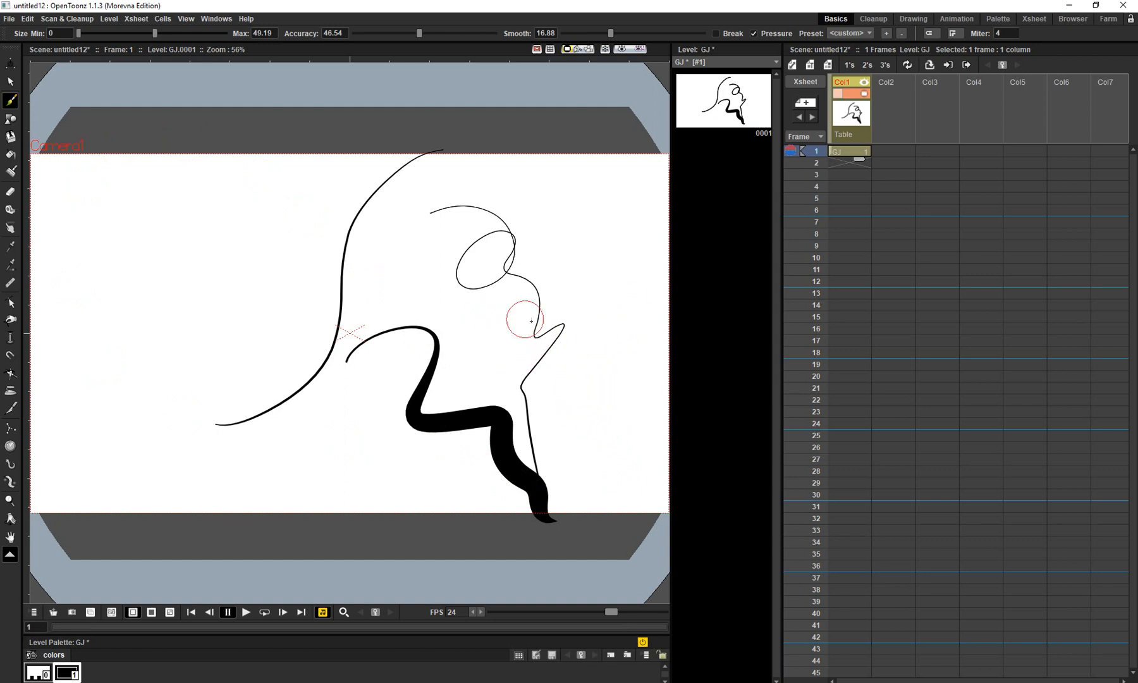
# Step: Switch to Harmony and compare how the pencil stroke is shown in the Camera and Drawing views
pyautogui.click(325, 682)
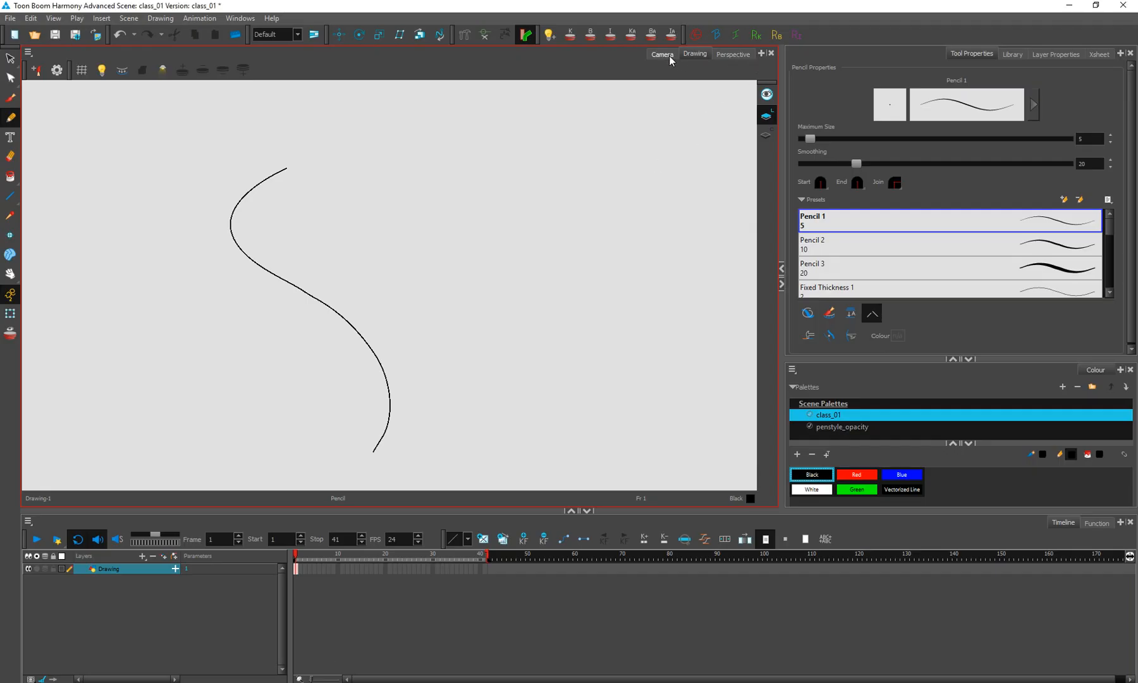
pyautogui.click(669, 56)
pyautogui.click(691, 57)
pyautogui.click(662, 57)
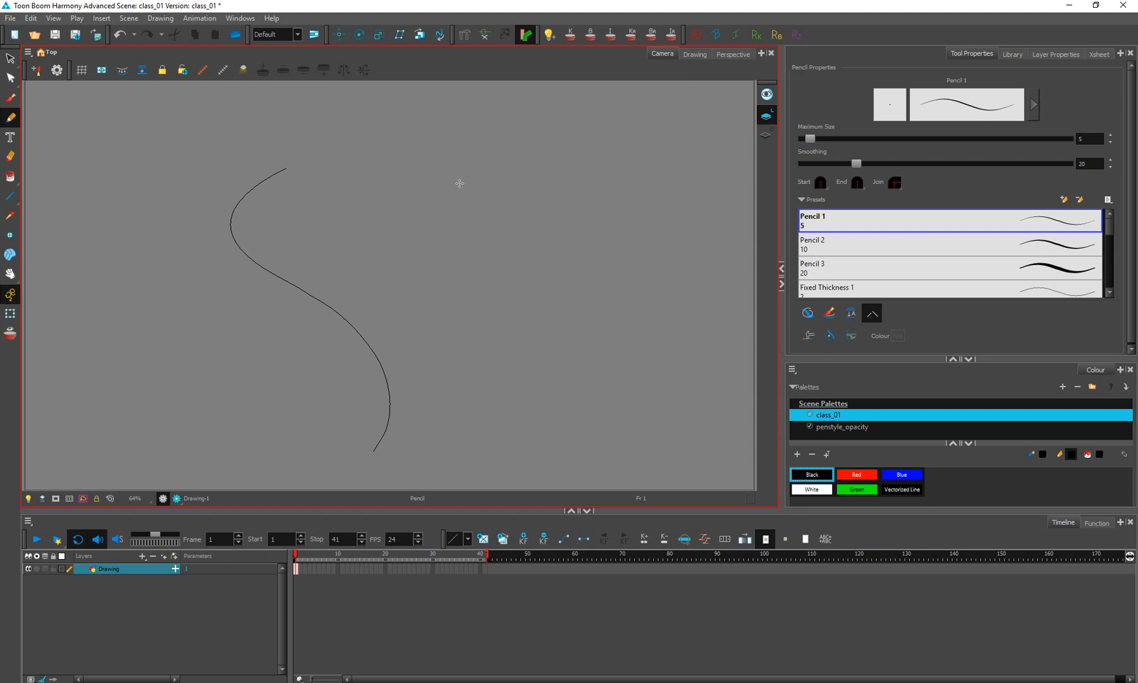
pyautogui.click(693, 55)
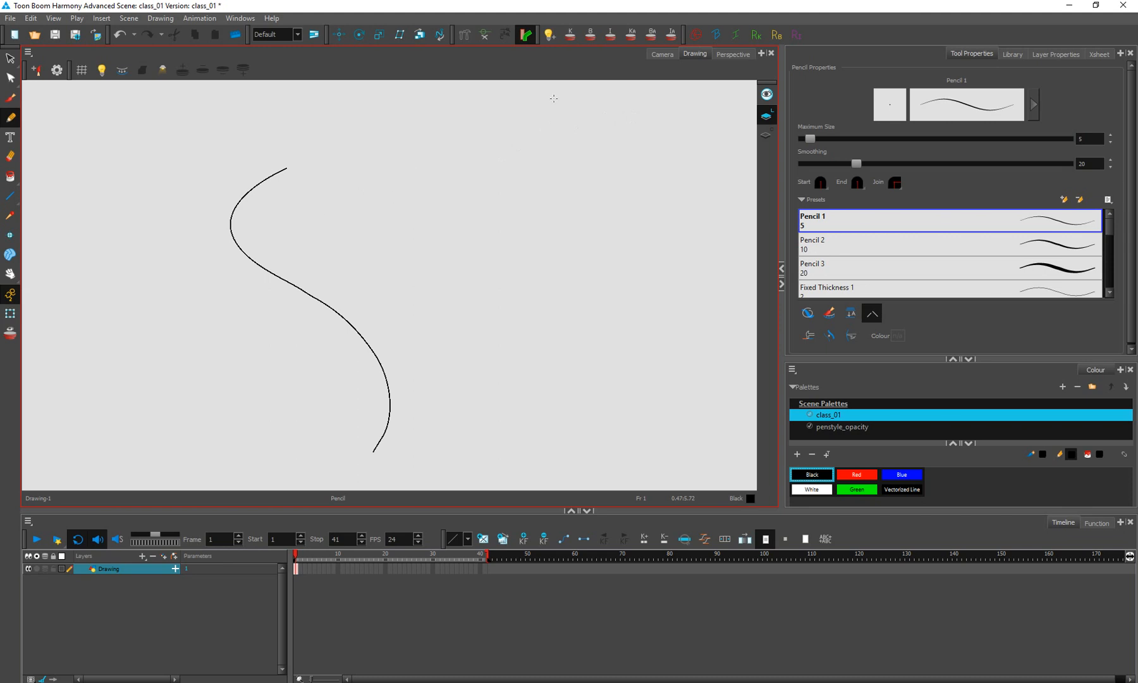
pyautogui.click(663, 55)
pyautogui.click(687, 56)
pyautogui.click(663, 54)
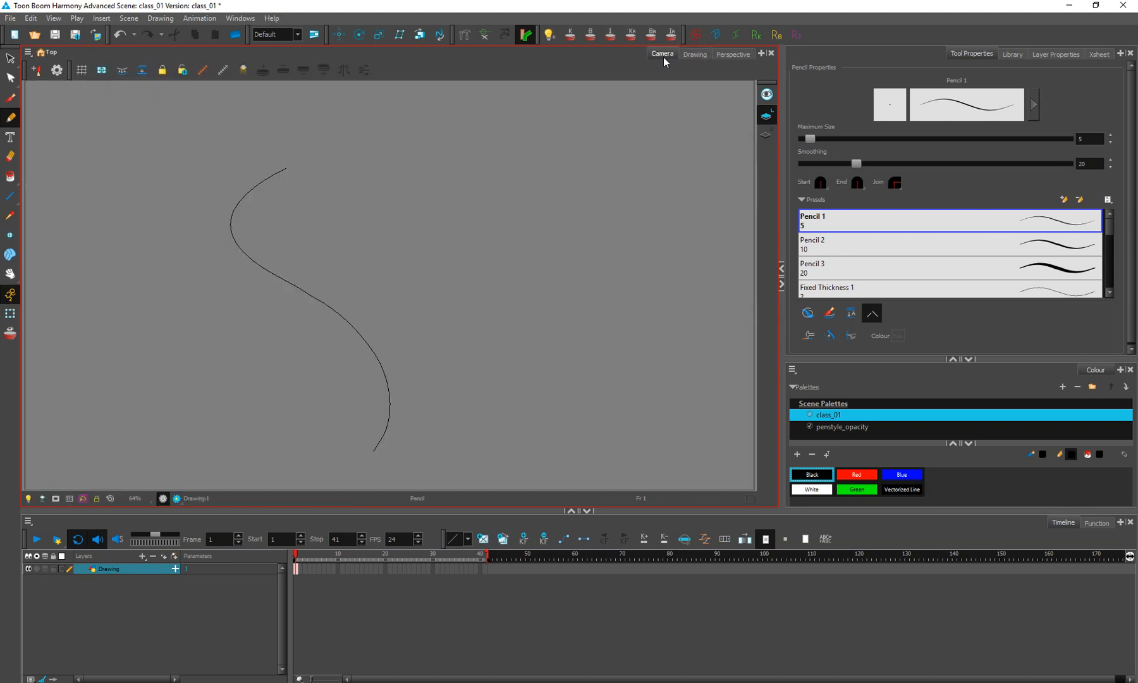
# Step: Show the scene in the Perspective view and draw a wavy Pencil stroke across the S-shaped curve, undoing the first short attempt
pyautogui.click(727, 53)
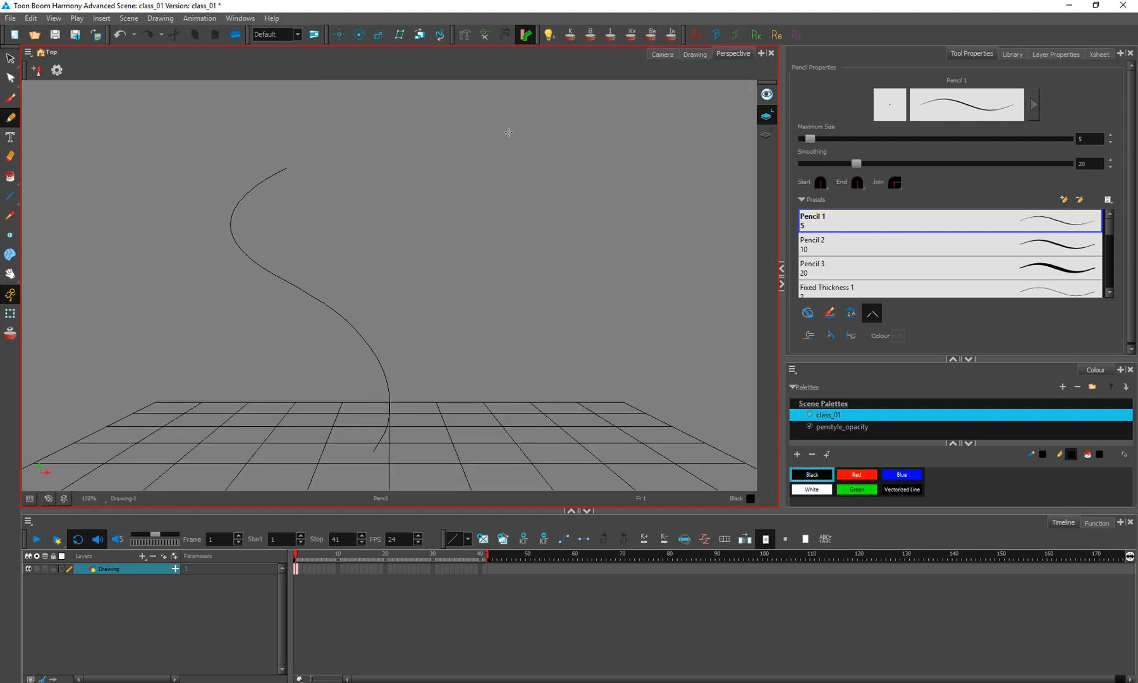
pyautogui.moveTo(370, 361); pyautogui.dragTo(384, 370)
pyautogui.hotkey('ctrl', 'z')
pyautogui.moveTo(291, 327)
pyautogui.mouseDown()
pyautogui.moveTo(334, 314)
pyautogui.moveTo(478, 421)
pyautogui.mouseUp()
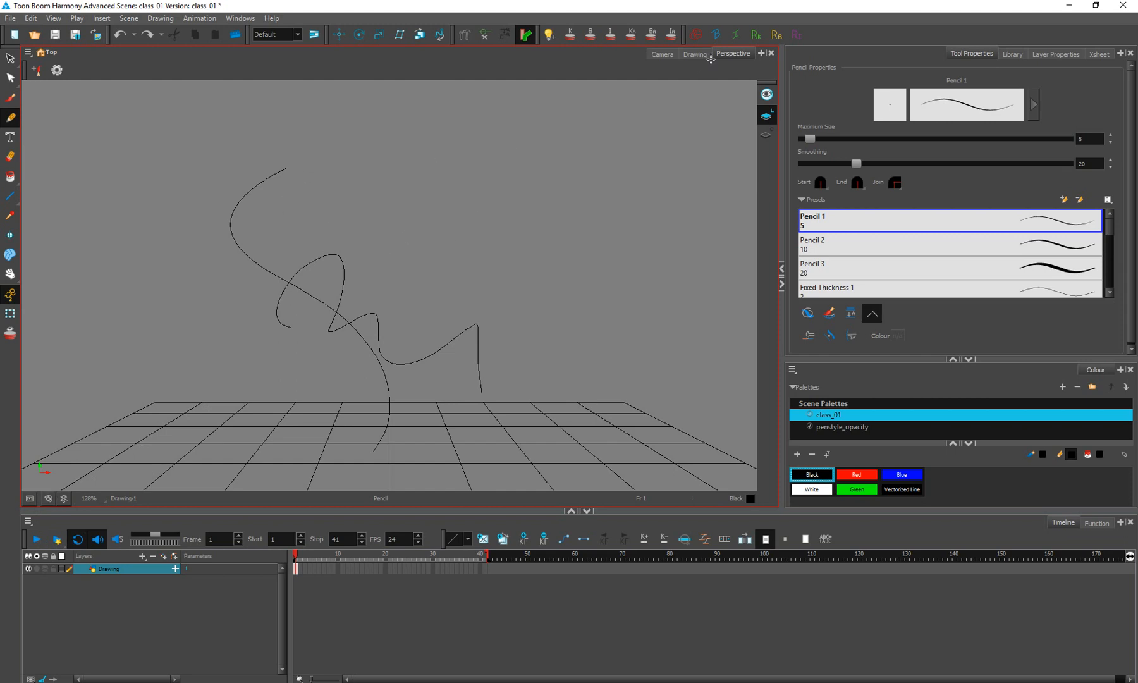
# Step: Compare how the two pencil curves are displayed in the Camera, Drawing and Perspective views
pyautogui.click(663, 54)
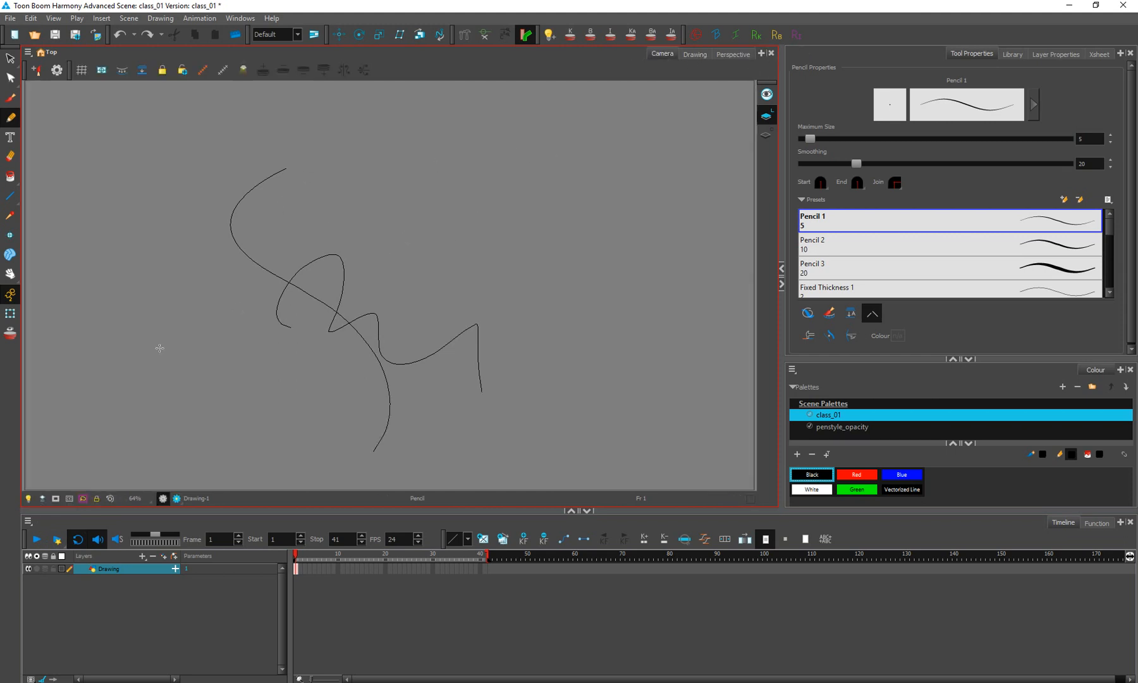
pyautogui.click(693, 53)
pyautogui.click(665, 54)
pyautogui.click(685, 55)
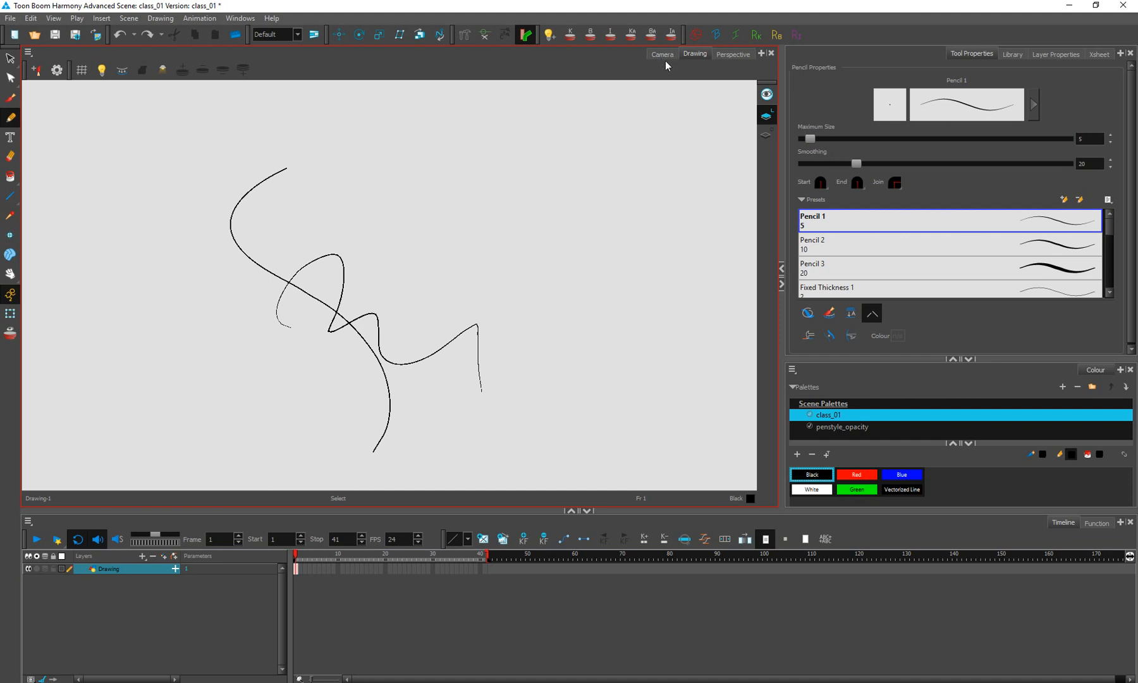
pyautogui.click(731, 55)
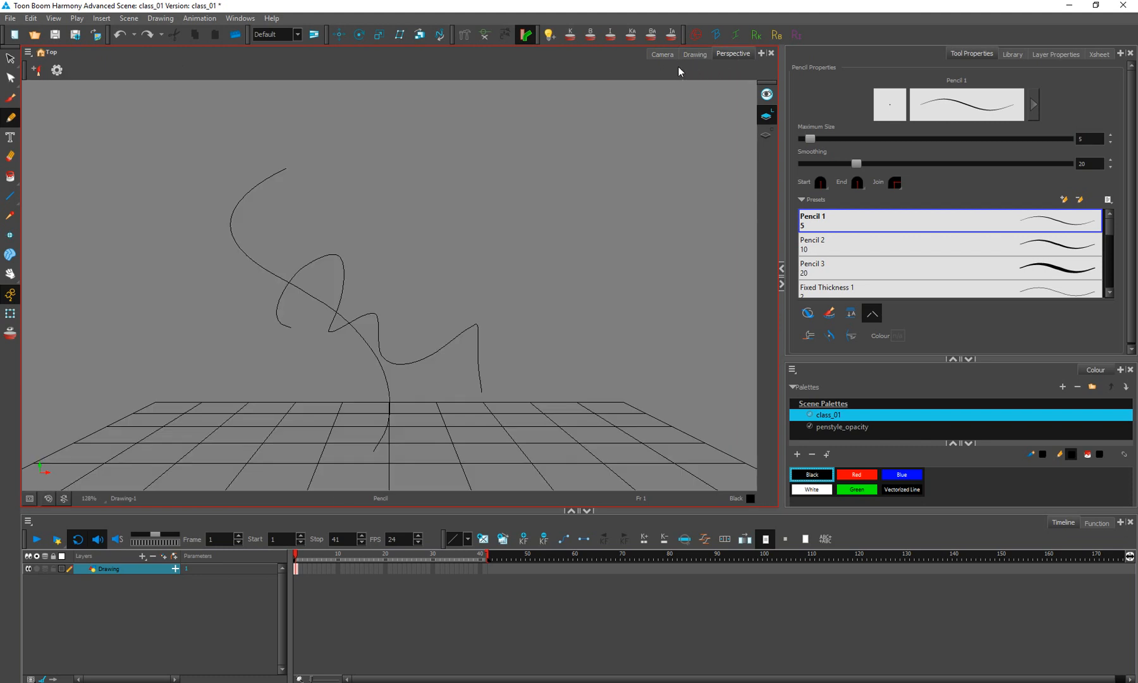
pyautogui.click(694, 55)
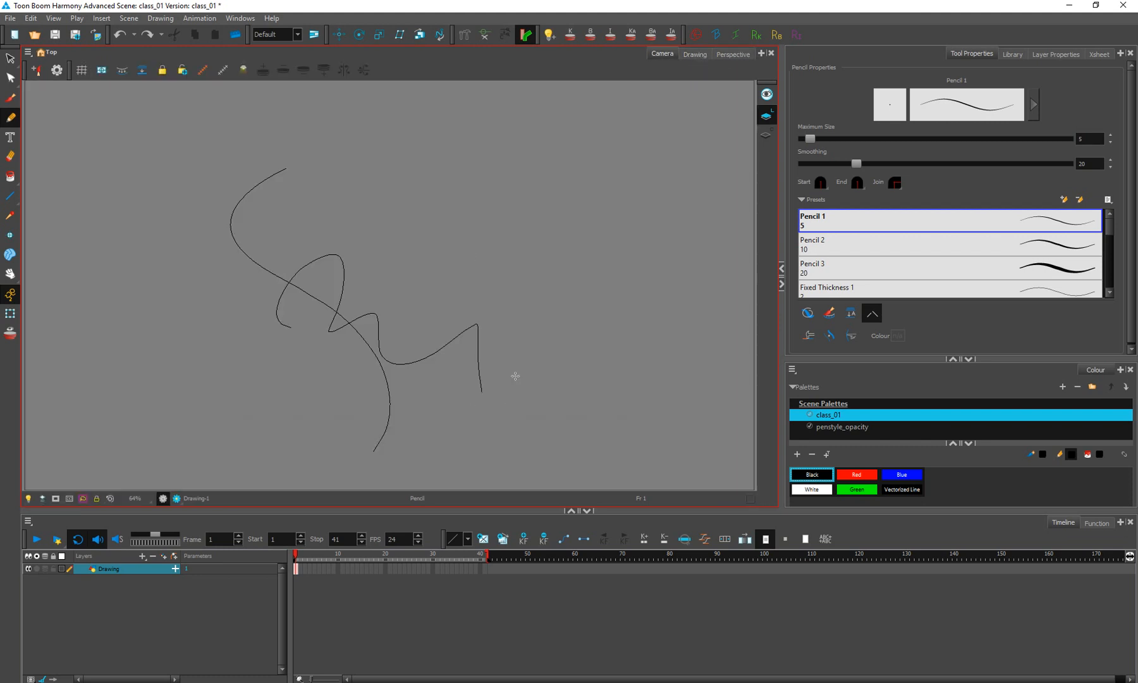
# Step: Draw a test pencil stroke in the Camera view, and undo it along with the earlier curves and scene length change
pyautogui.moveTo(394, 278); pyautogui.dragTo(695, 186)
pyautogui.hotkey('ctrl', 'z')
pyautogui.hotkey('ctrl', 'z')
pyautogui.hotkey('ctrl', 'z')
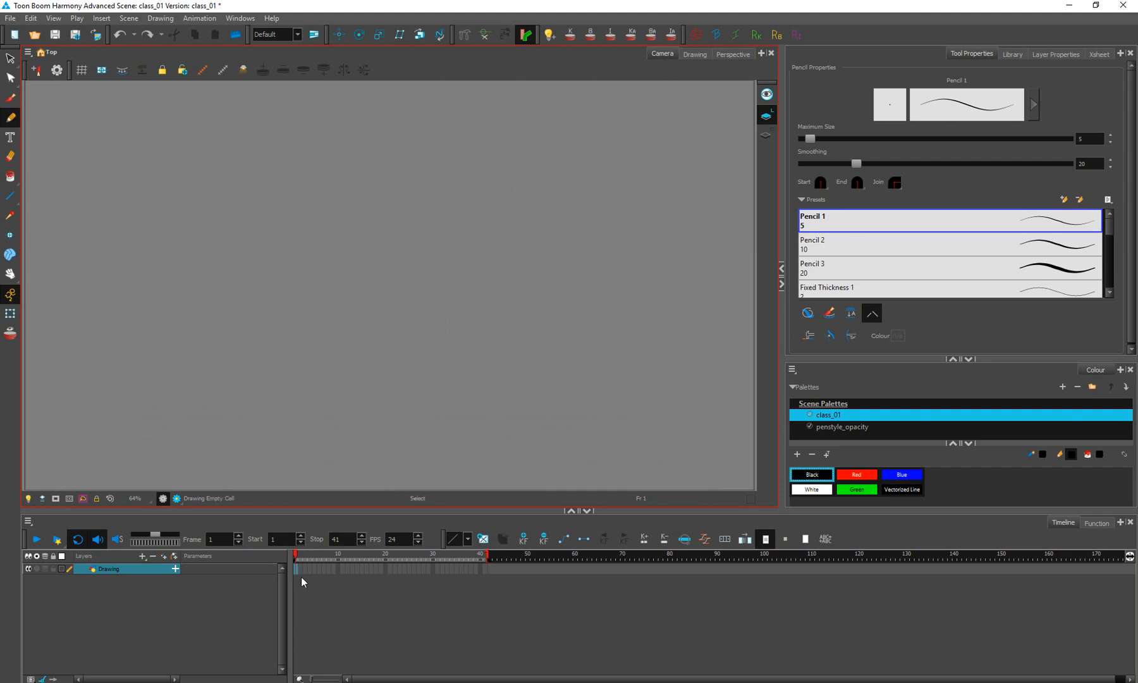
pyautogui.hotkey('ctrl', 'z')
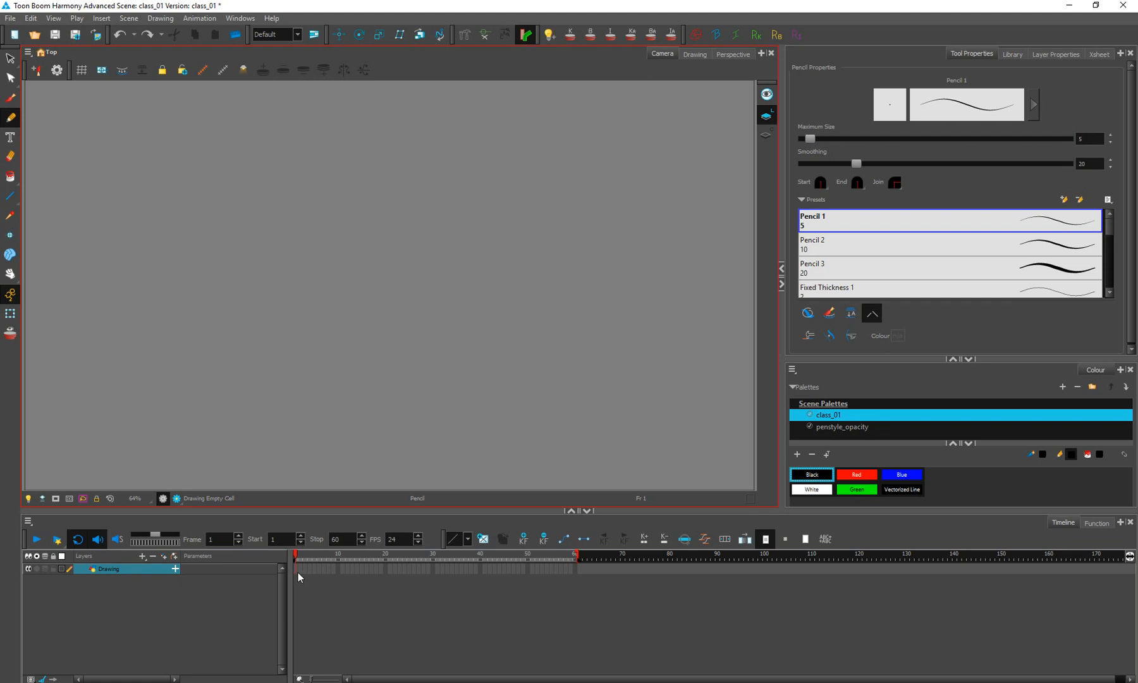
# Step: Create an empty drawing at frame 1 of the Drawing layer and try a short pencil stroke on it, undoing the stroke
pyautogui.click(295, 573)
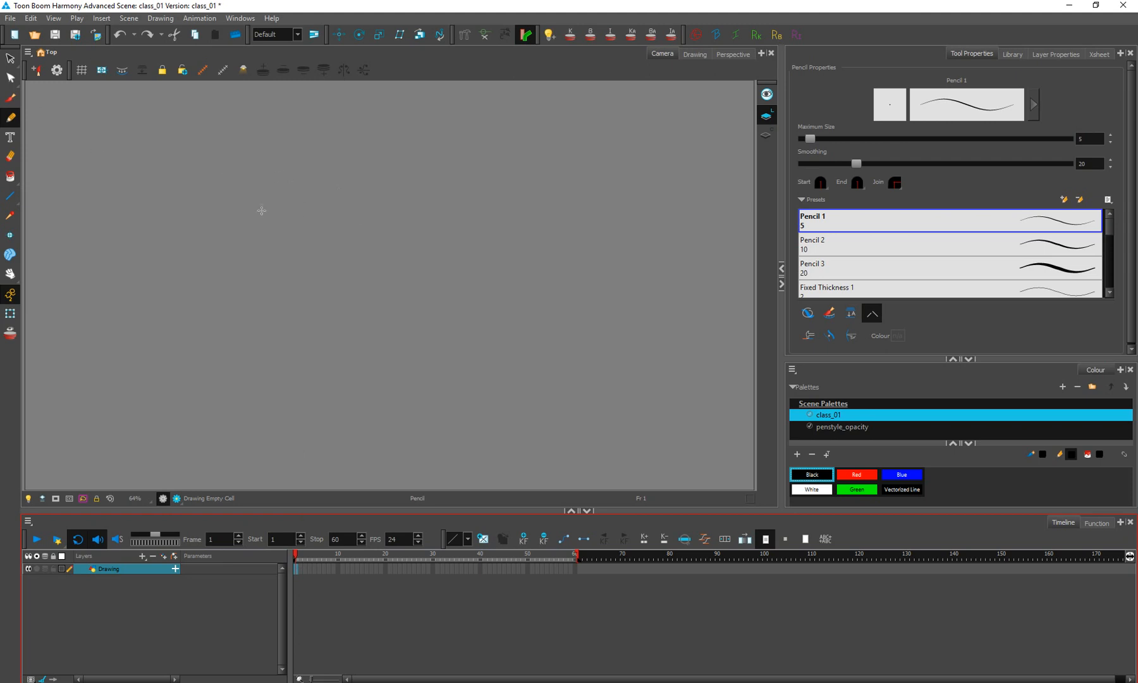
pyautogui.click(484, 540)
pyautogui.moveTo(245, 204)
pyautogui.mouseDown()
pyautogui.moveTo(325, 180)
pyautogui.moveTo(262, 175)
pyautogui.moveTo(313, 160)
pyautogui.mouseUp()
pyautogui.hotkey('ctrl', 'z')
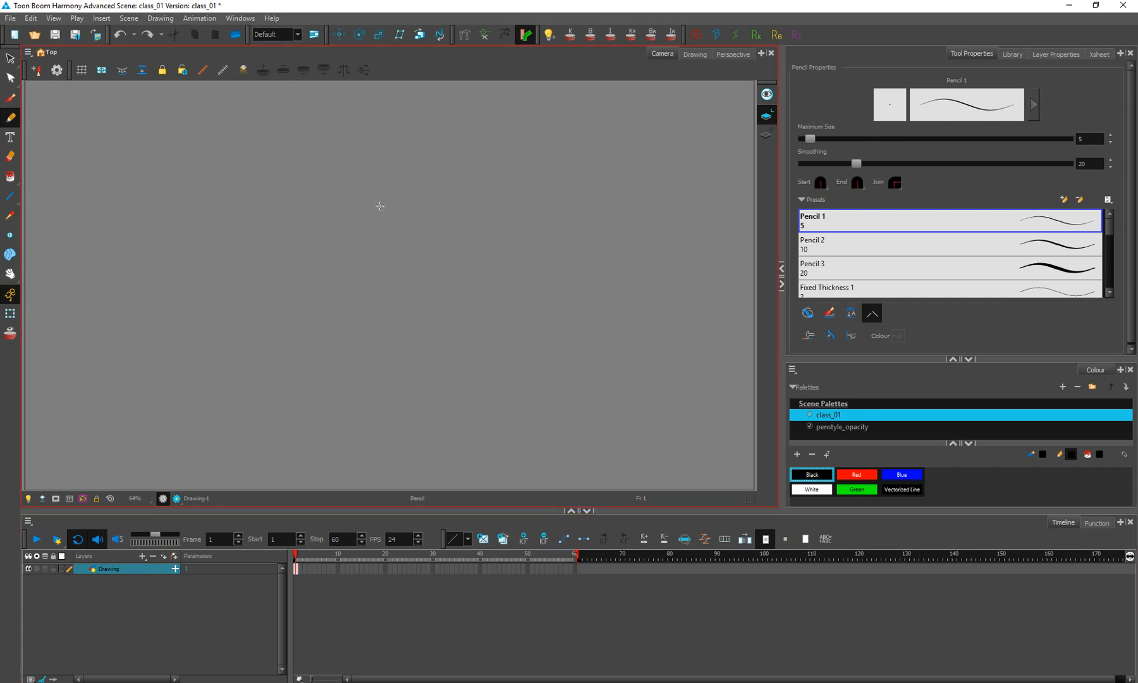
# Step: Set the Pencil's maximum size to 88.4 and draw a looping stroke in the Camera view, undoing the first attempt
pyautogui.moveTo(810, 139); pyautogui.dragTo(920, 138)
pyautogui.moveTo(248, 285); pyautogui.dragTo(324, 239)
pyautogui.hotkey('ctrl', 'z')
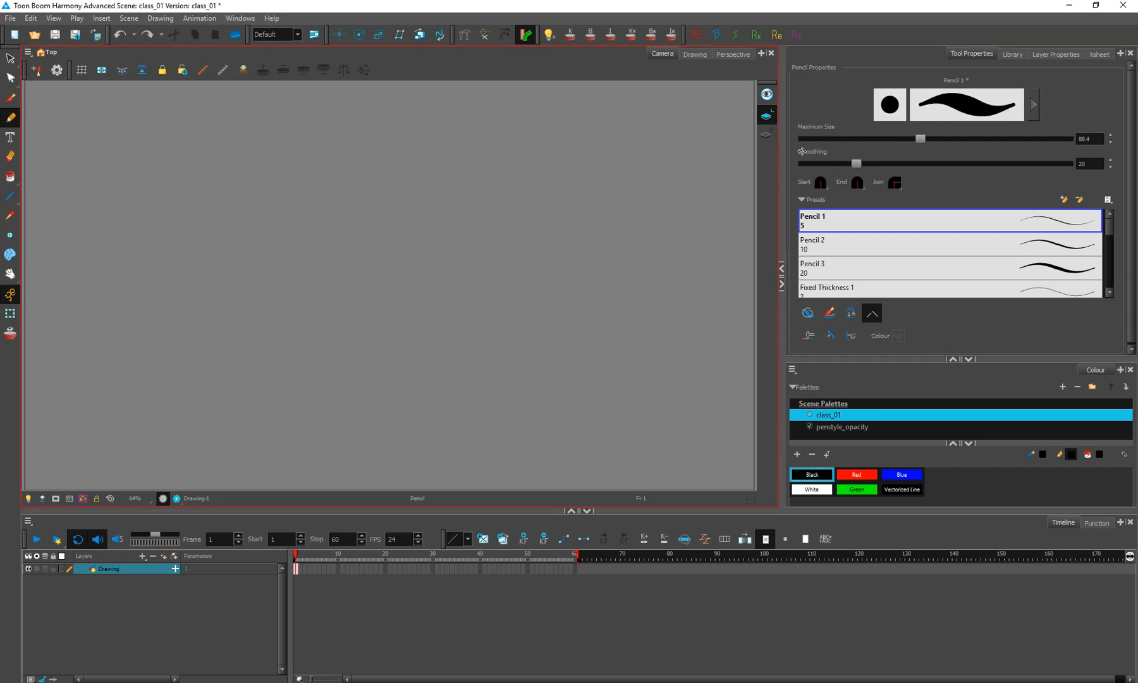
pyautogui.moveTo(245, 170)
pyautogui.mouseDown()
pyautogui.moveTo(280, 217)
pyautogui.moveTo(260, 187)
pyautogui.mouseUp()
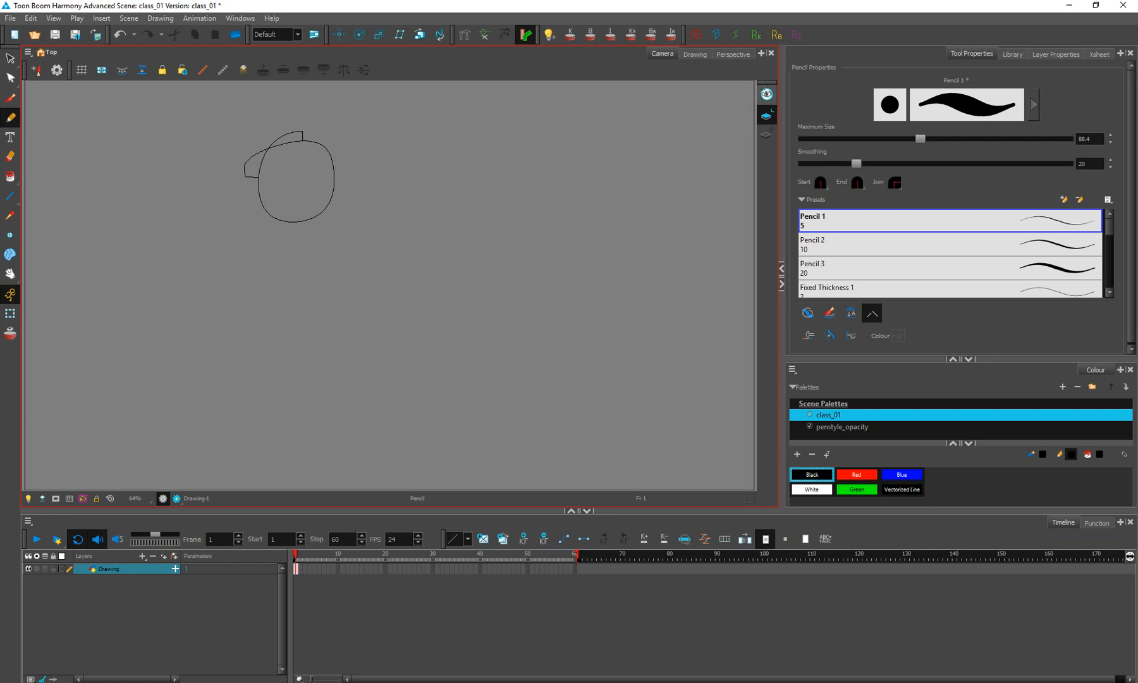
# Step: Compare the thick pencil loop in the Camera and Drawing views, undoing an extra test stroke
pyautogui.click(767, 94)
pyautogui.click(763, 115)
pyautogui.click(766, 95)
pyautogui.moveTo(382, 142); pyautogui.dragTo(281, 398)
pyautogui.hotkey('ctrl', 'z')
pyautogui.click(684, 55)
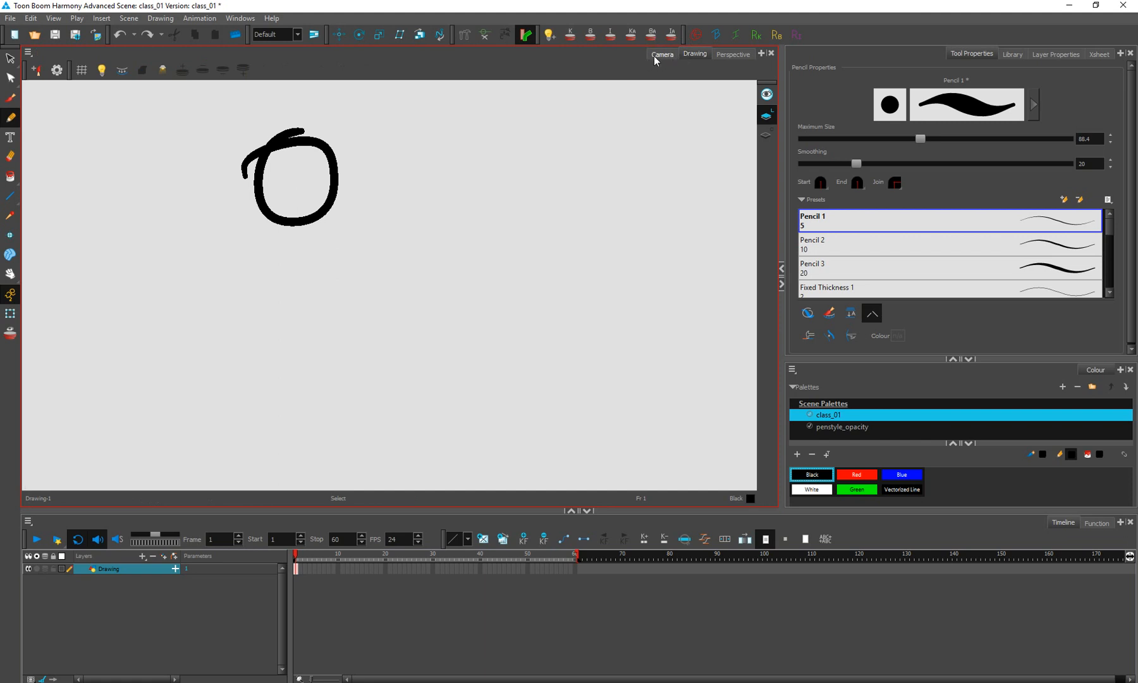
pyautogui.click(654, 56)
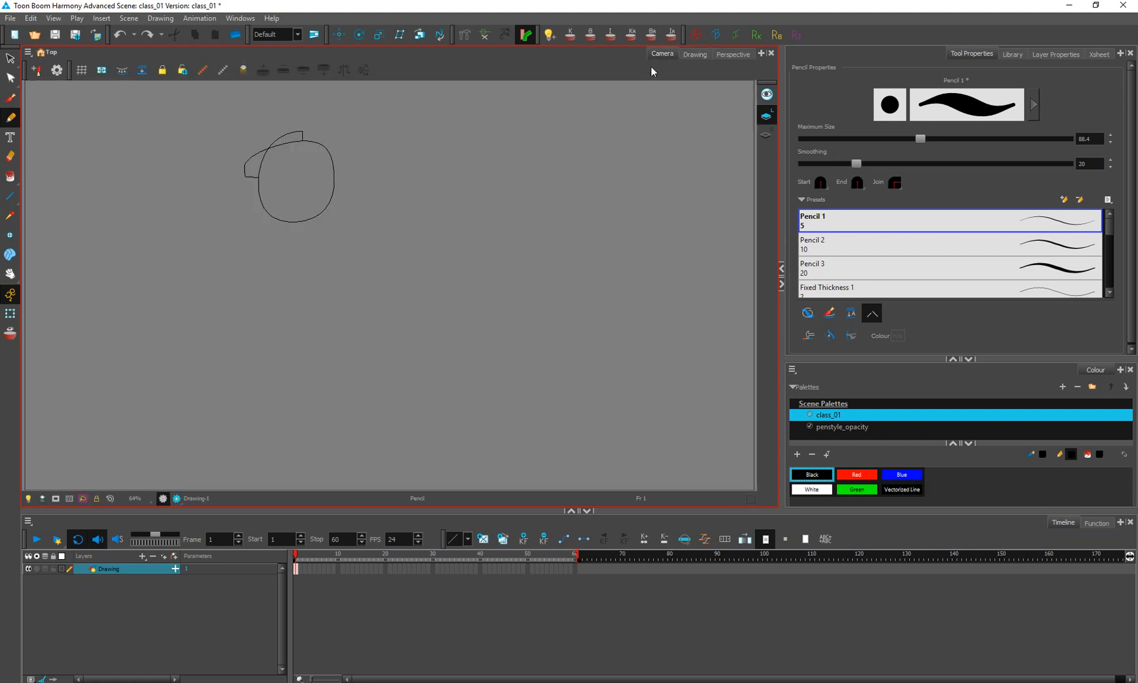
# Step: Preview the Camera view in render mode and return to the normal display mode
pyautogui.click(176, 500)
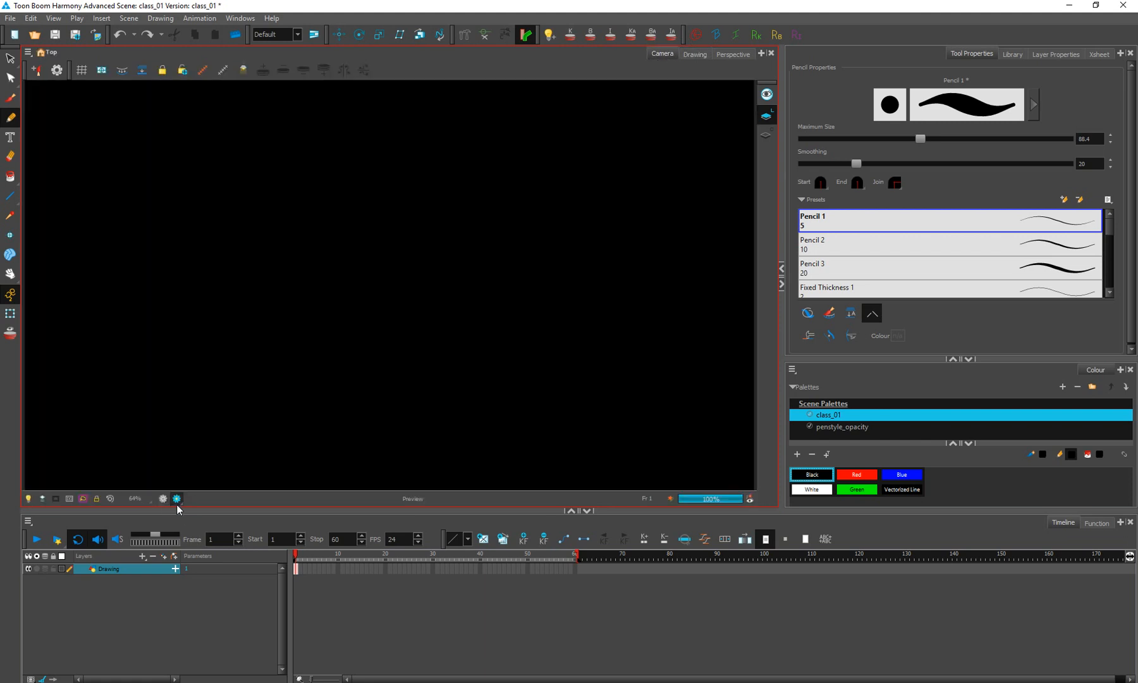
pyautogui.click(176, 503)
pyautogui.click(176, 499)
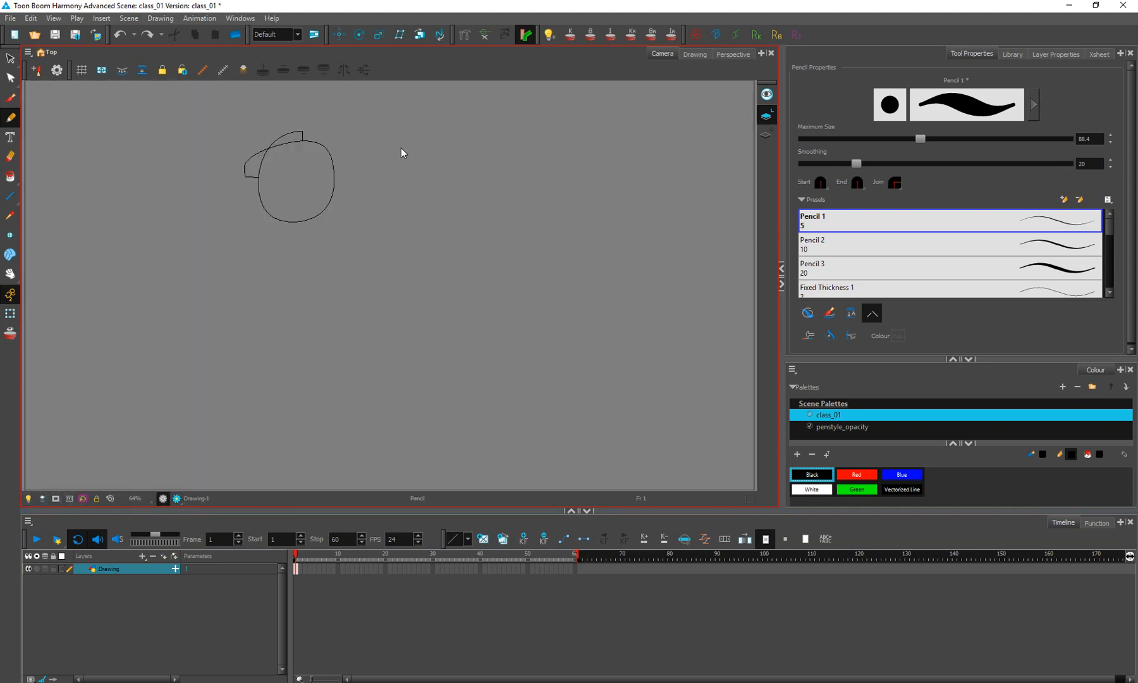
# Step: Undo the pencil loop and draw a looping stroke with the Brush 1 preset at size 25, undoing one attempt
pyautogui.hotkey('ctrl', 'z')
pyautogui.click(10, 98)
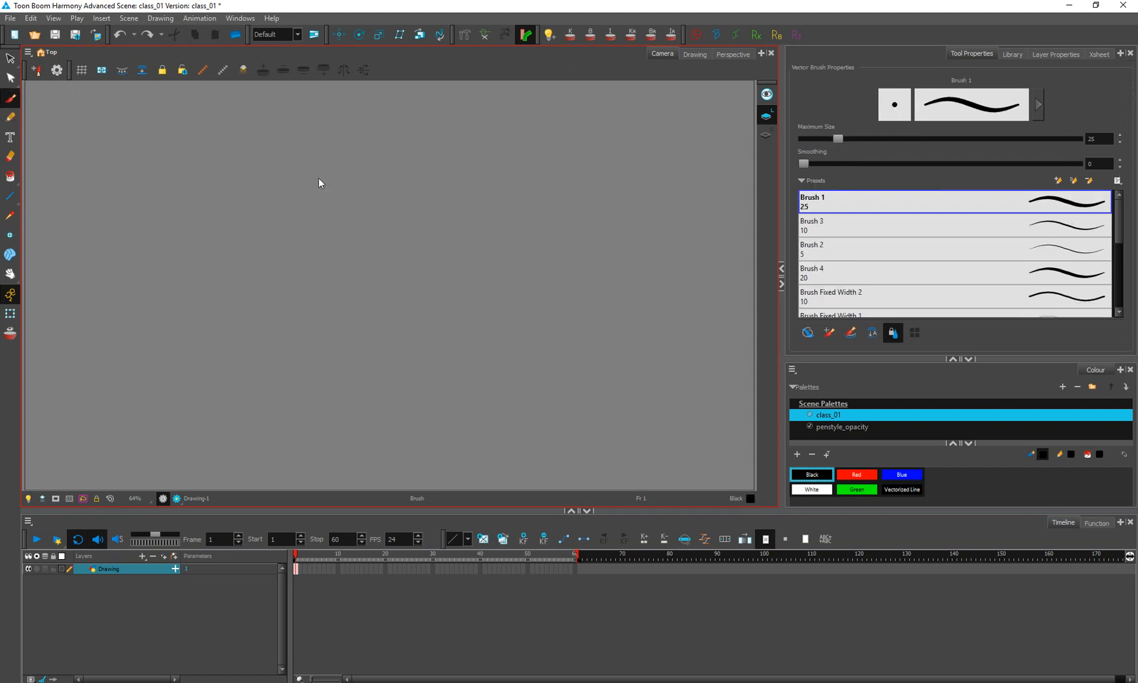
pyautogui.moveTo(213, 217)
pyautogui.mouseDown()
pyautogui.moveTo(310, 213)
pyautogui.moveTo(259, 194)
pyautogui.moveTo(337, 136)
pyautogui.mouseUp()
pyautogui.hotkey('ctrl', 'z')
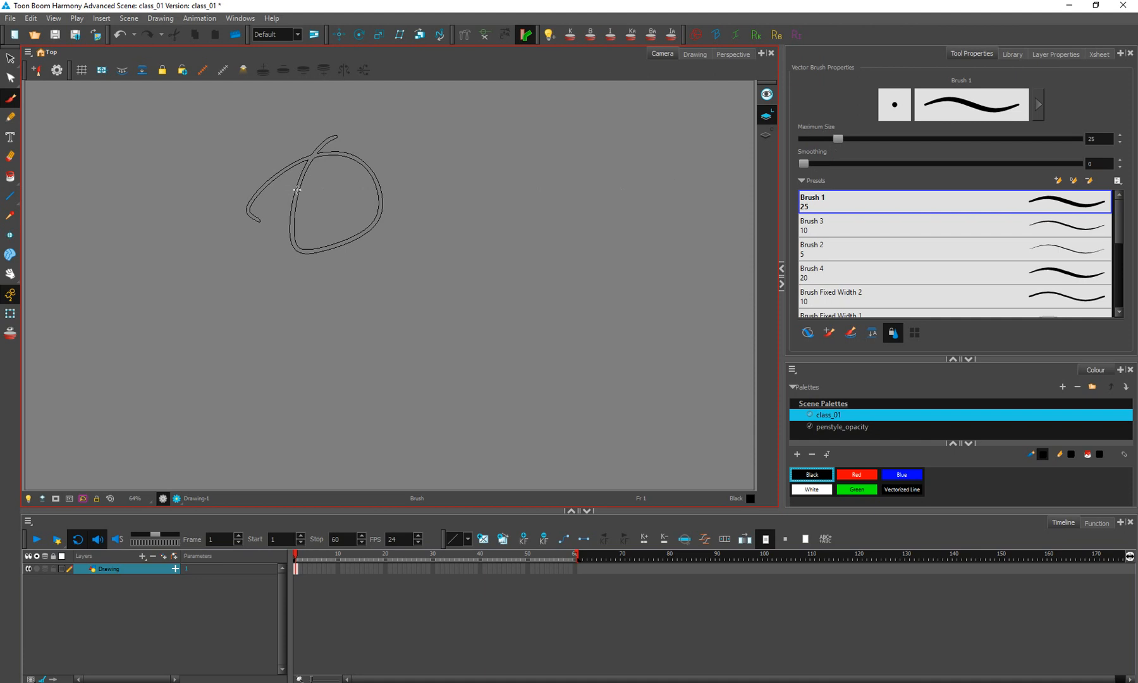
# Step: Toggle the Drawing layer between outline and solid display, leaving its brush stroke shown solid
pyautogui.click(60, 569)
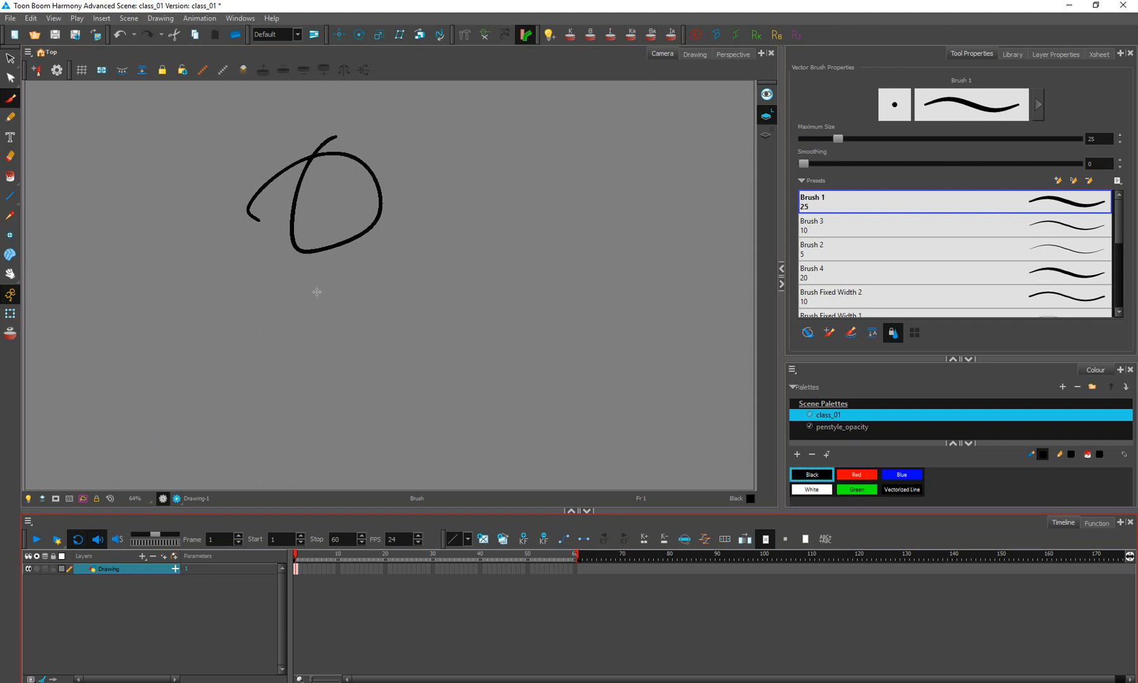
pyautogui.press('a')
pyautogui.hotkey('ctrl', 'z')
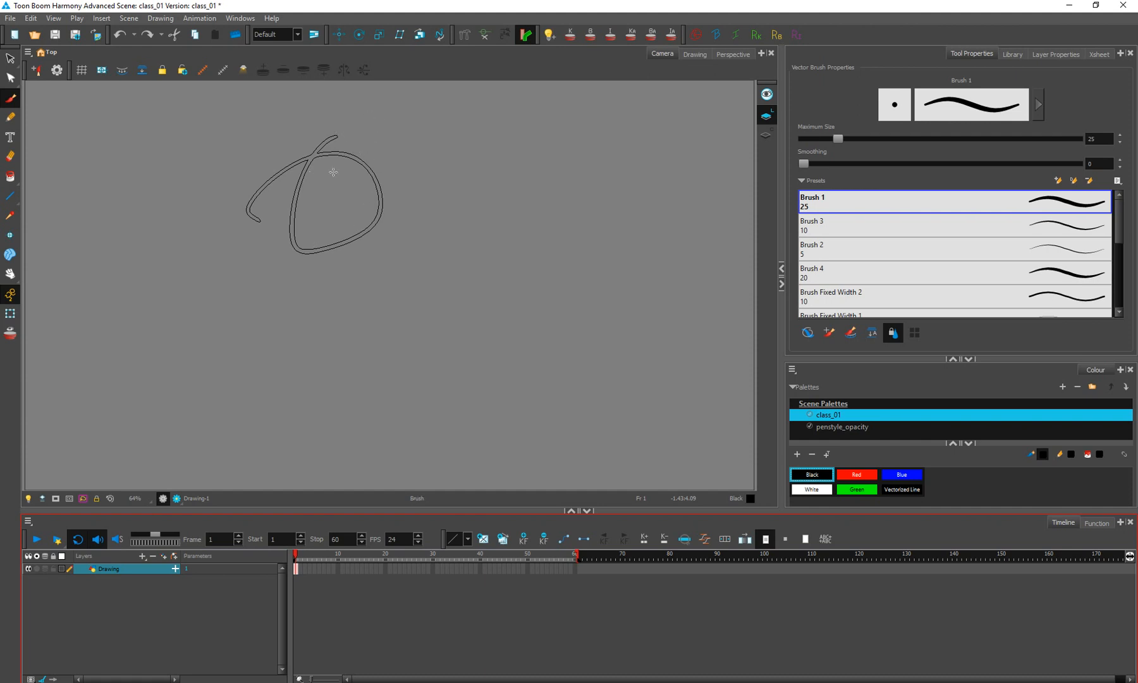
pyautogui.click(62, 568)
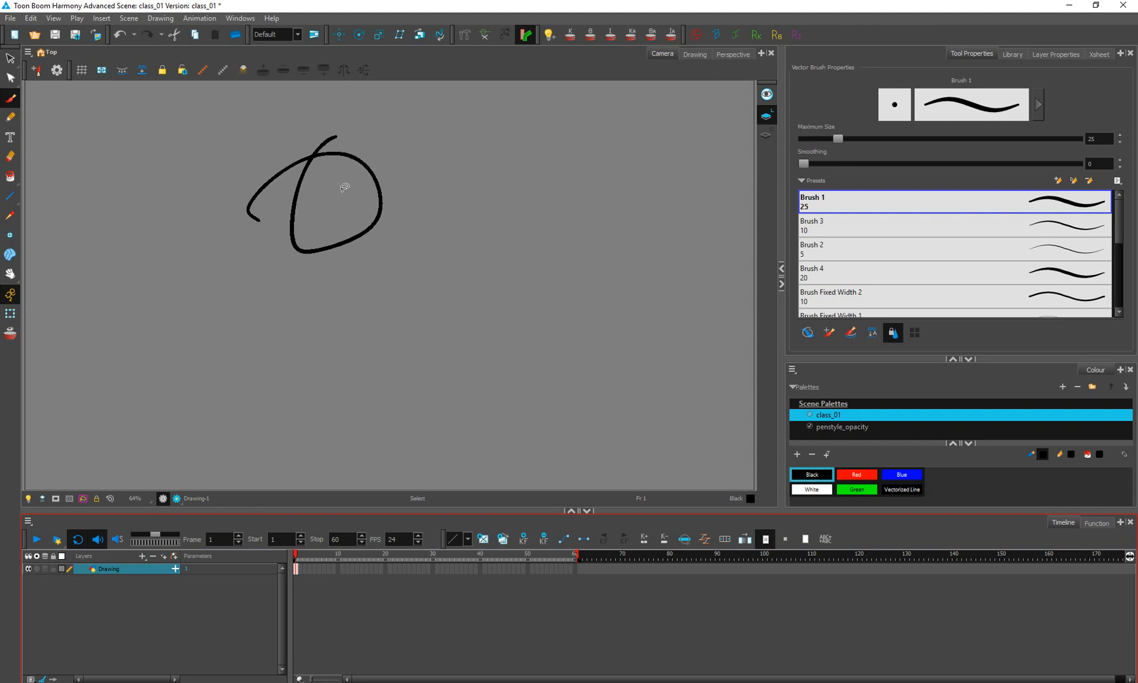
# Step: Select the entire looping brush stroke and delete it
pyautogui.hotkey('alt', 's')
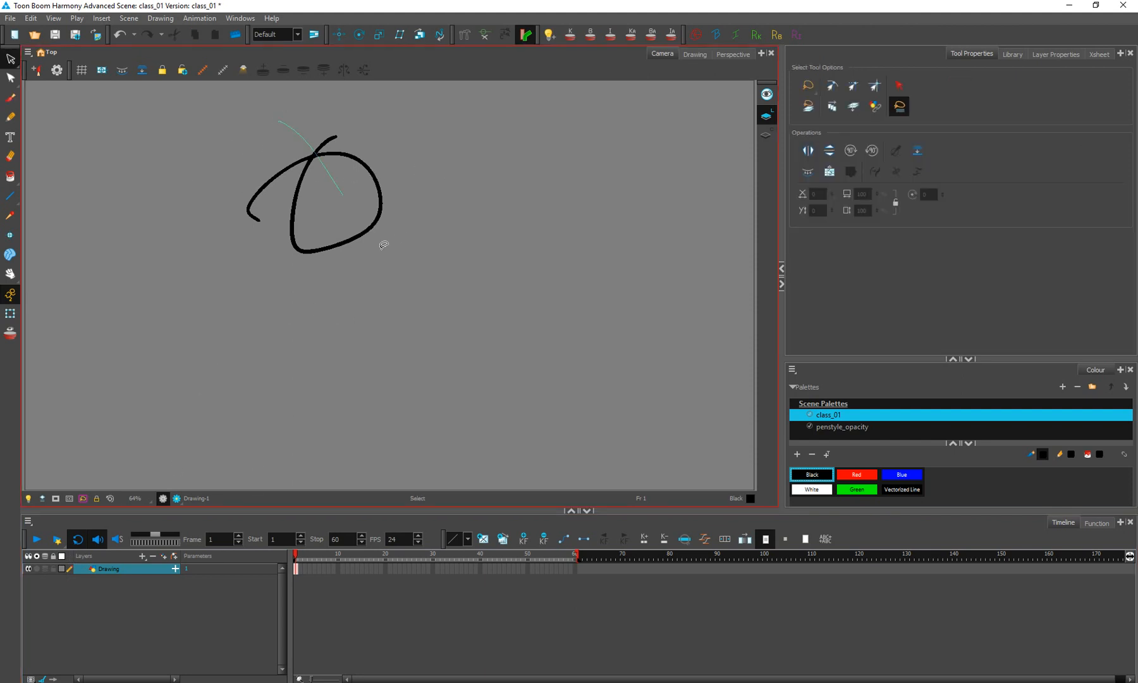
pyautogui.hotkey('ctrl', 'a')
pyautogui.press('Delete')
# Step: Draw a large number 1 with the Brush 1 preset at size 25 in frame 1
pyautogui.click(10, 98)
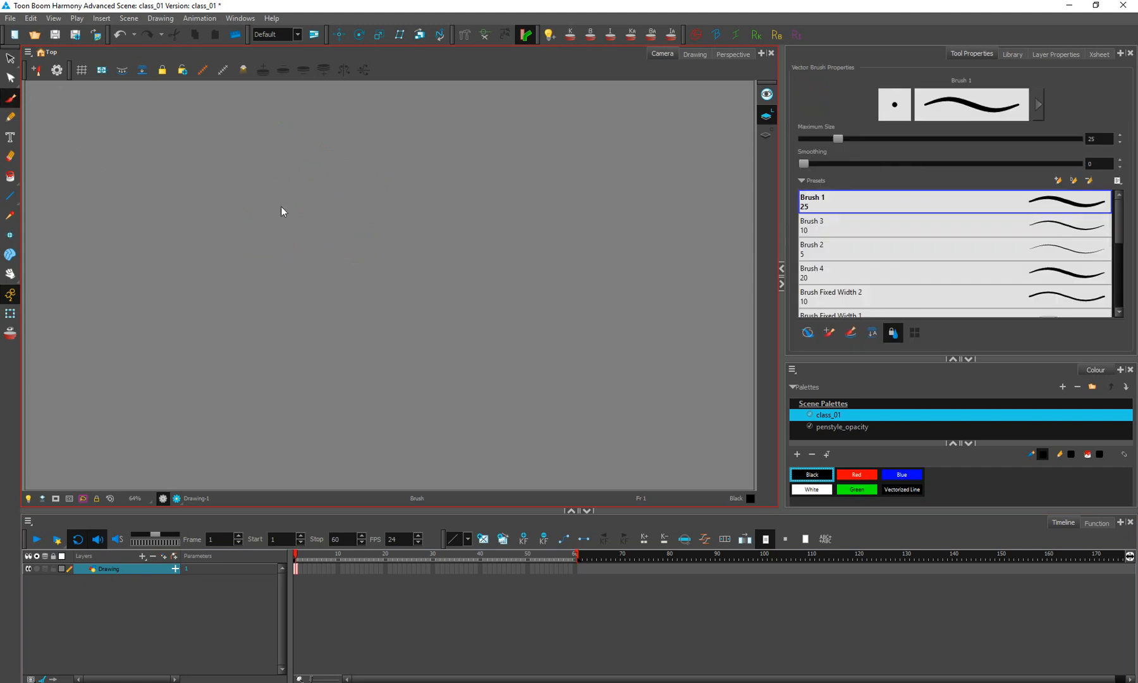
pyautogui.moveTo(205, 167)
pyautogui.mouseDown()
pyautogui.moveTo(239, 152)
pyautogui.moveTo(262, 302)
pyautogui.moveTo(332, 283)
pyautogui.mouseUp()
pyautogui.hotkey('ctrl', 'z')
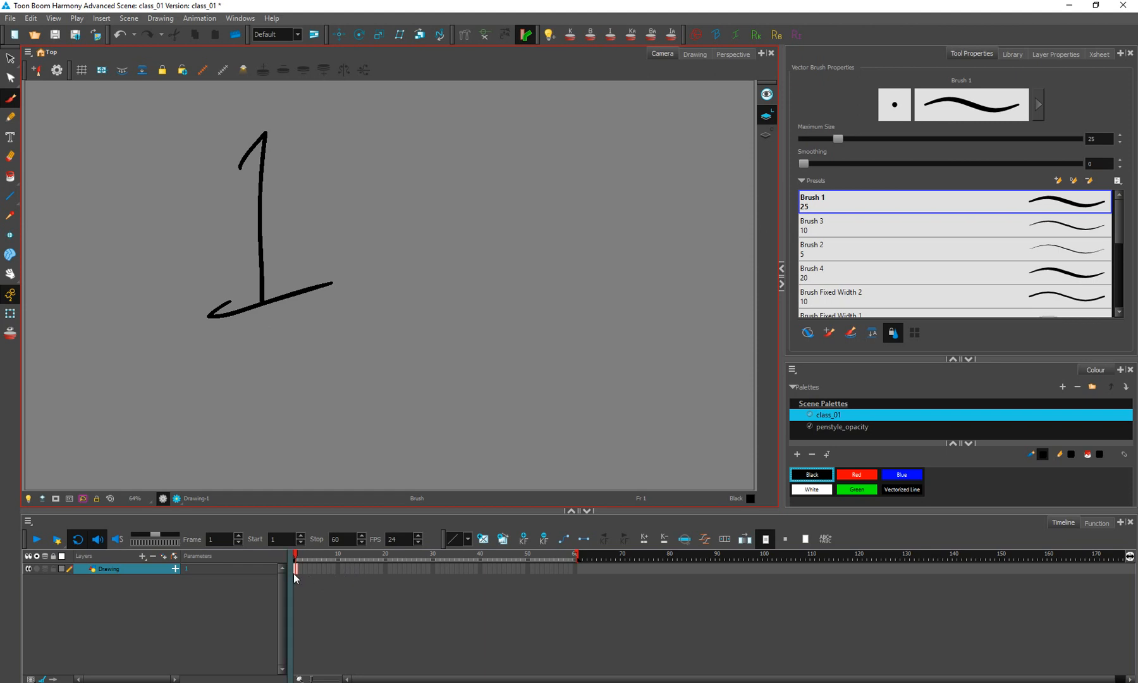
# Step: Extend the exposure of the number 1 drawing to frame 15
pyautogui.click(356, 569)
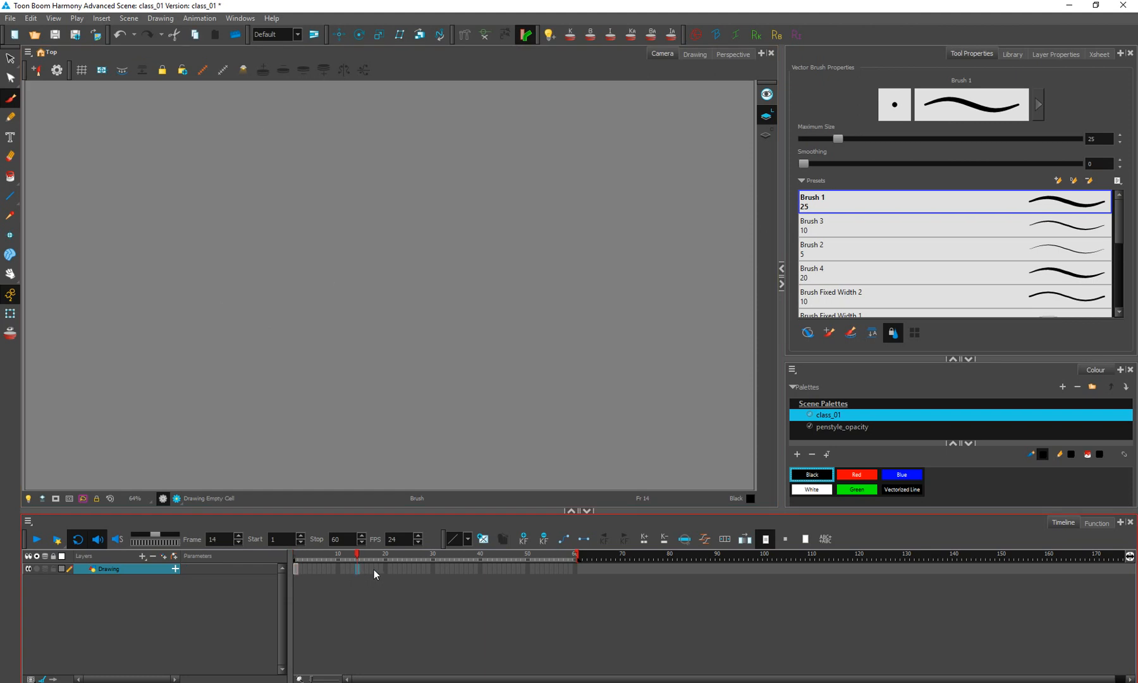
pyautogui.click(323, 570)
pyautogui.press('F5')
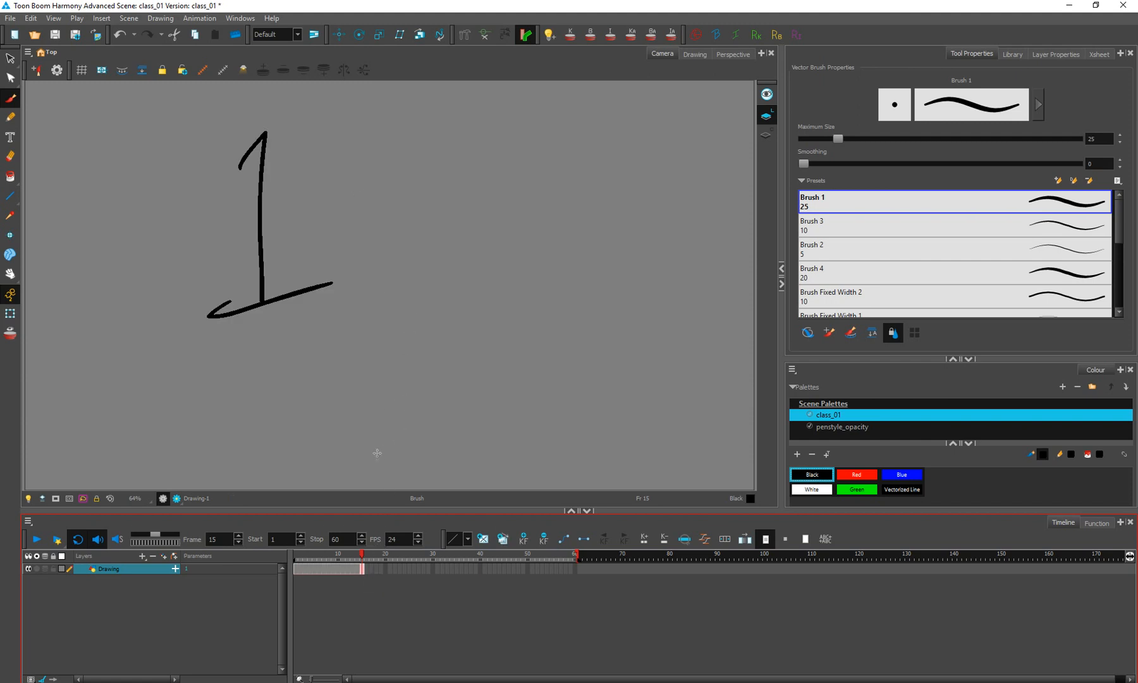
# Step: Scrub through the extended drawing and clear its exposure from frame 9 to frame 15
pyautogui.moveTo(361, 553); pyautogui.dragTo(352, 556)
pyautogui.click(352, 569)
pyautogui.moveTo(361, 554); pyautogui.dragTo(302, 559)
pyautogui.press('Delete')
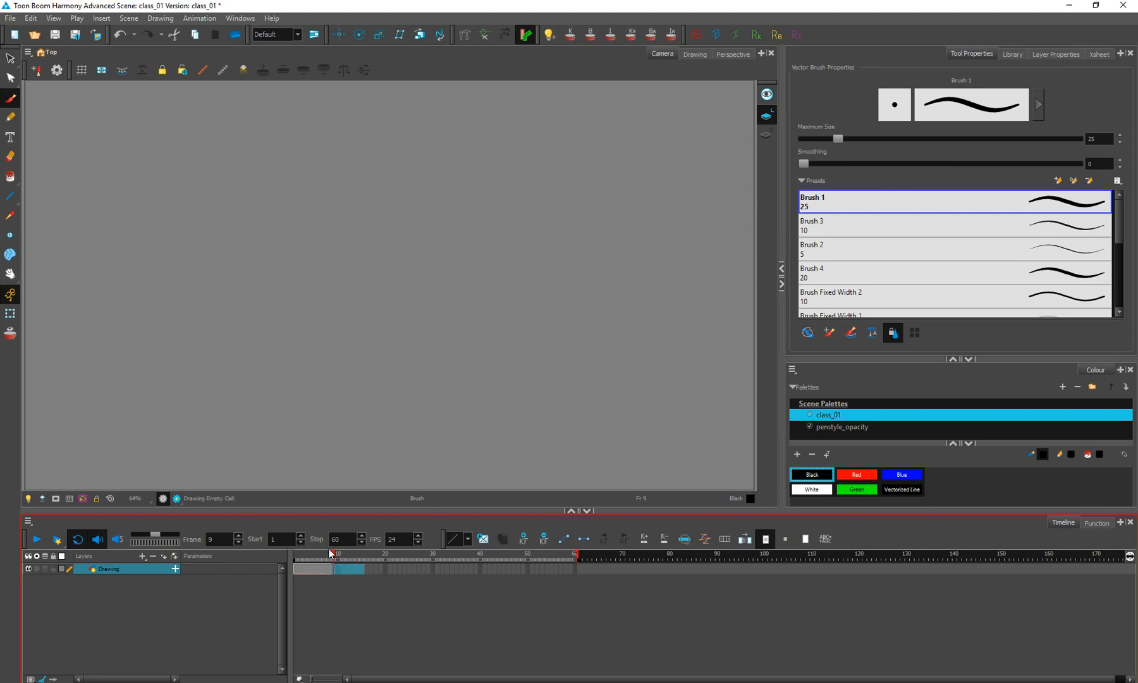
# Step: Try creating an empty drawing at frame 6, and undo it
pyautogui.click(320, 569)
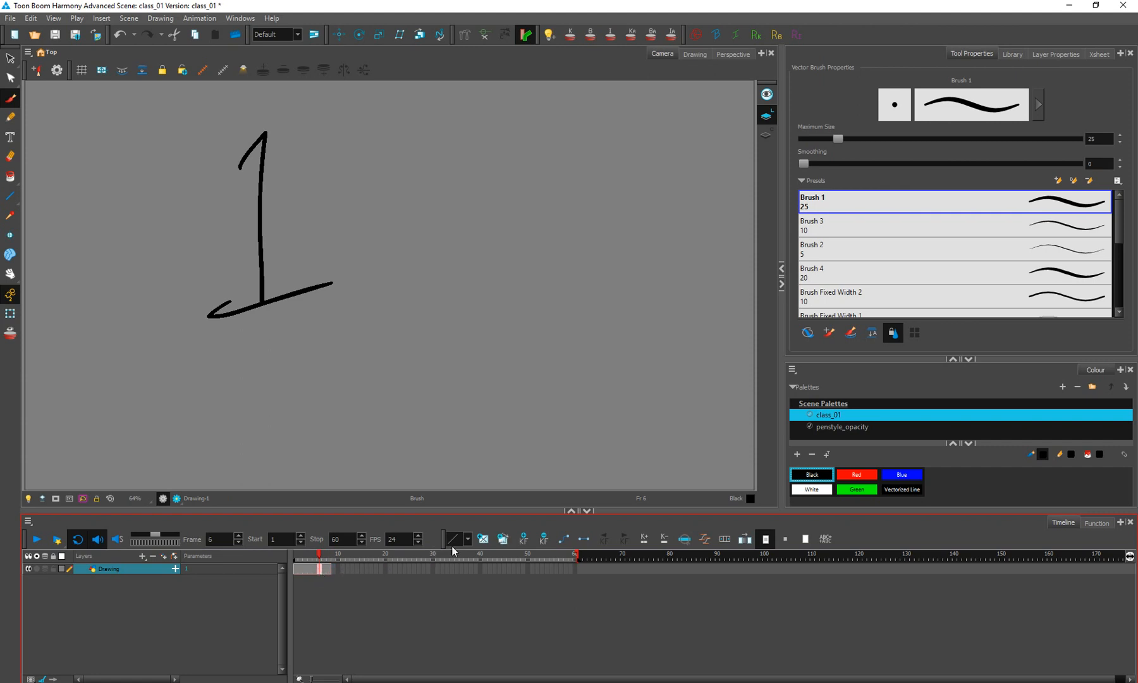
pyautogui.click(482, 544)
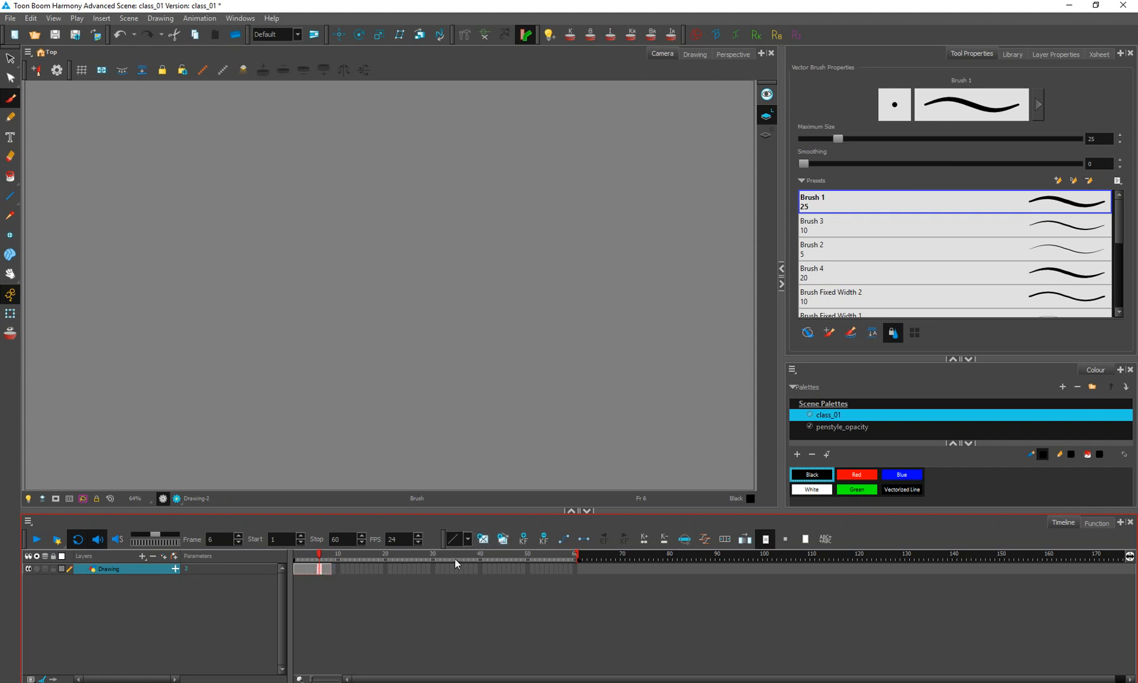
pyautogui.hotkey('ctrl', 'z')
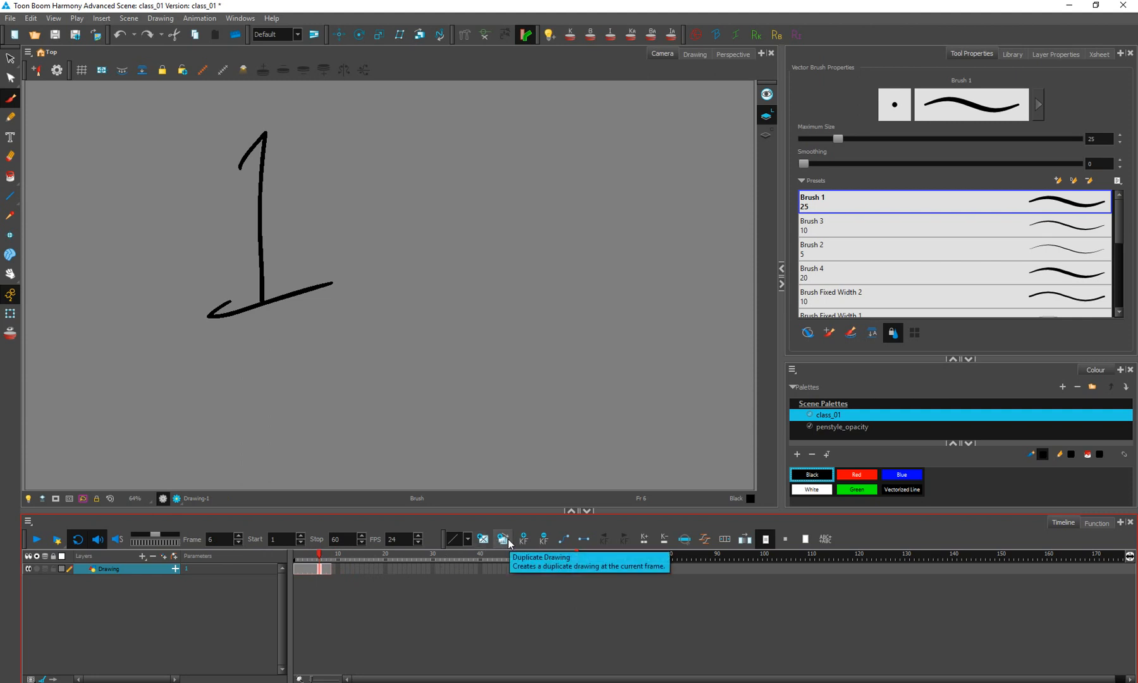
# Step: Extend the exposure of the number 1 drawing to frame 13 and scrub through it
pyautogui.click(353, 571)
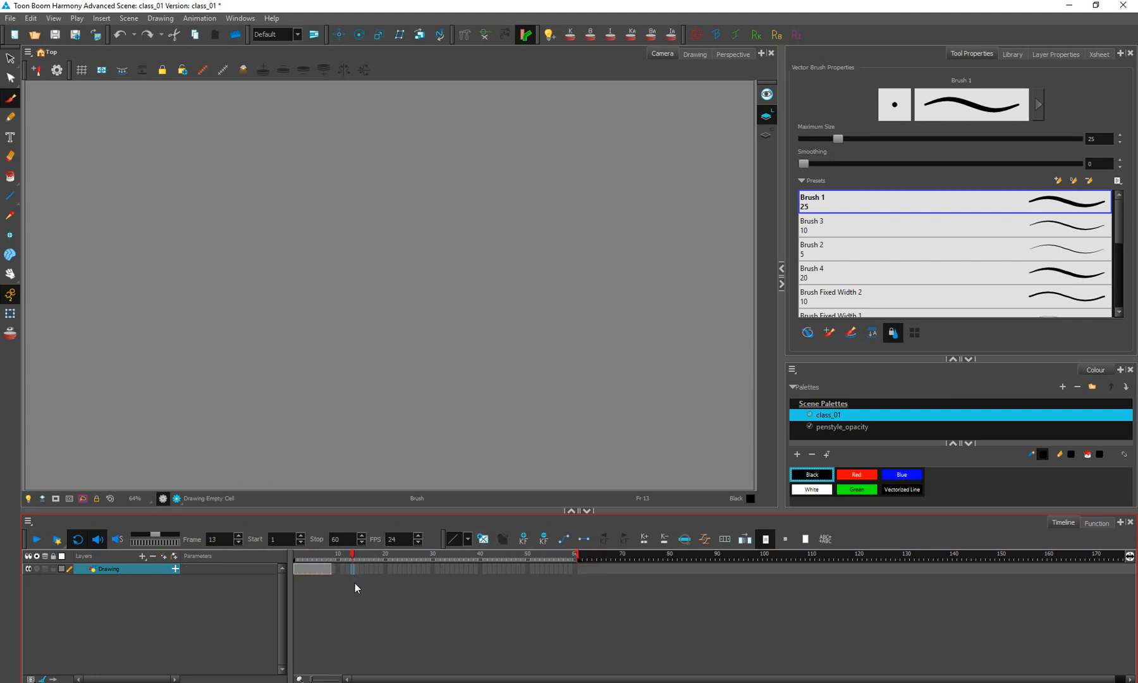
pyautogui.press('F5')
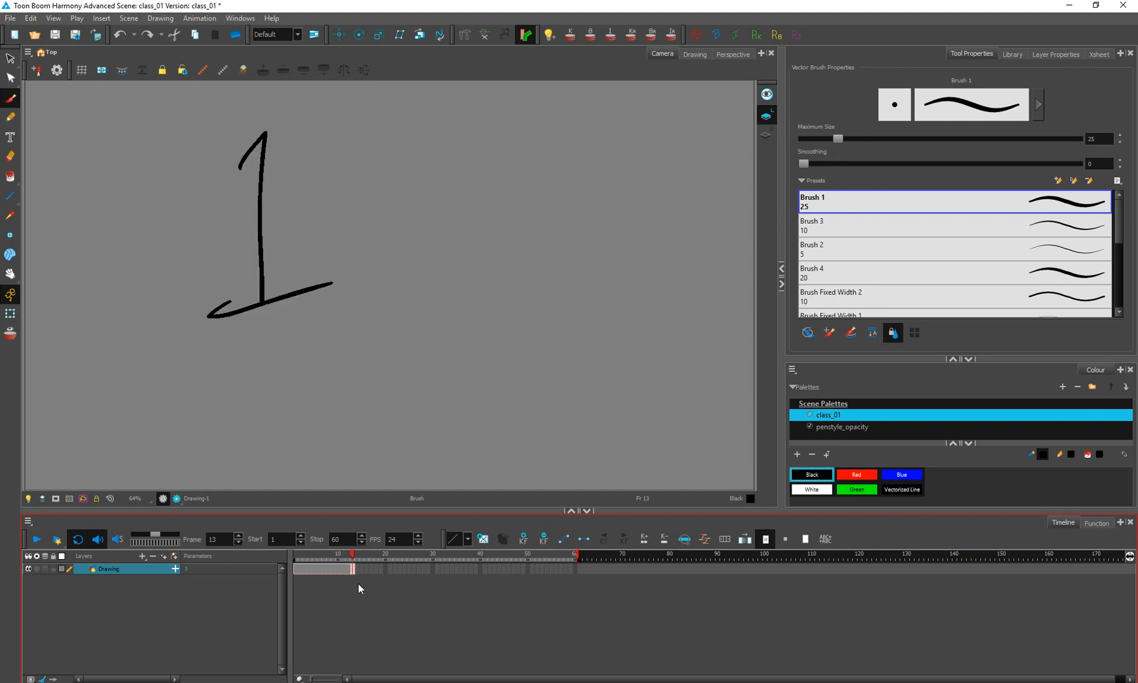
pyautogui.moveTo(320, 558); pyautogui.dragTo(345, 559)
# Step: Clear the exposure from frame 2 to frame 13 so the number 1 occupies only frame 1
pyautogui.click(298, 559)
pyautogui.click(301, 559)
pyautogui.click(304, 559)
pyautogui.click(300, 569)
pyautogui.click(296, 558)
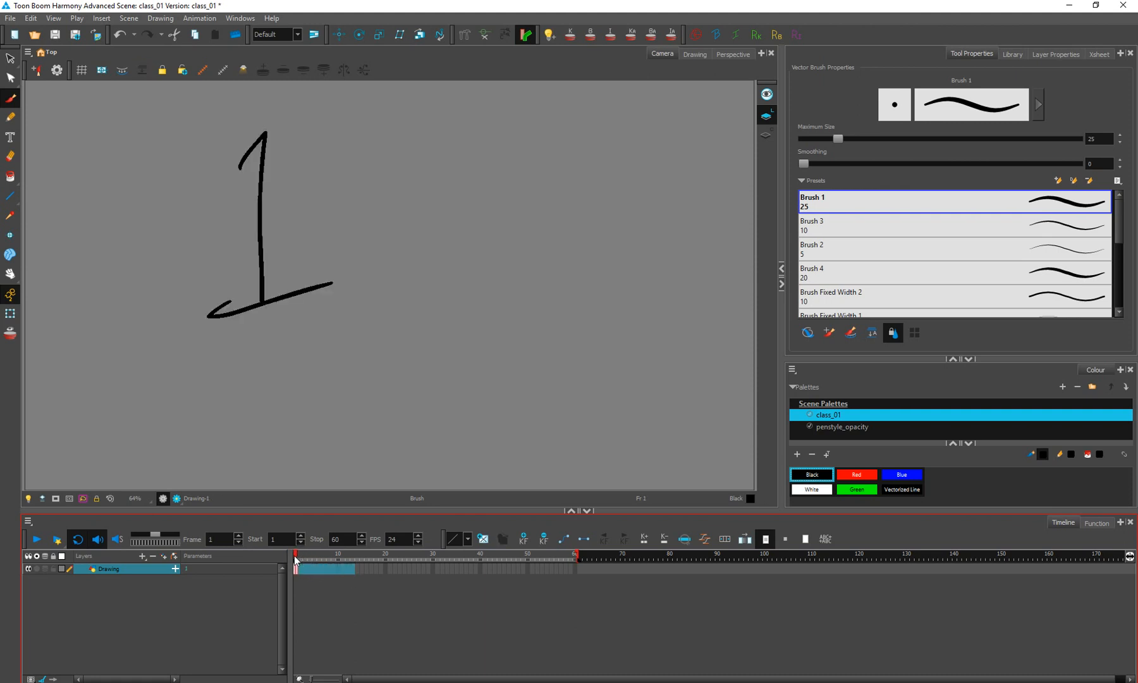
# Step: Draw the number 2 in a new drawing at frame 2 and the number 3 at frame 3 with the Brush
pyautogui.click(300, 571)
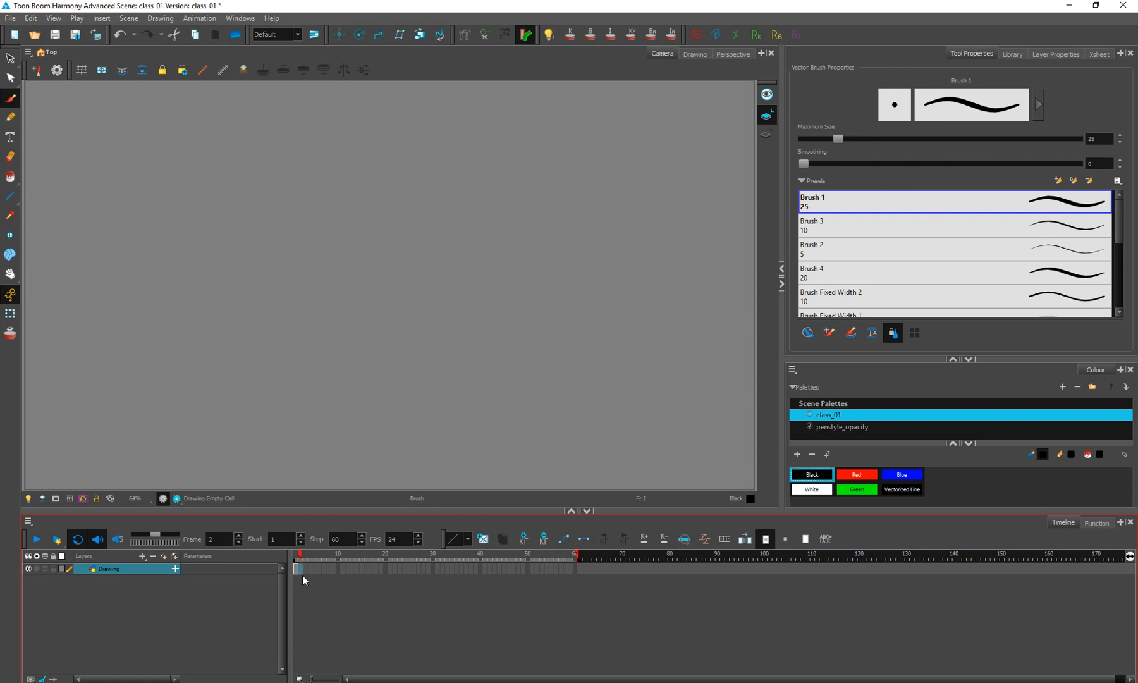
pyautogui.click(482, 538)
pyautogui.moveTo(224, 225); pyautogui.dragTo(357, 264)
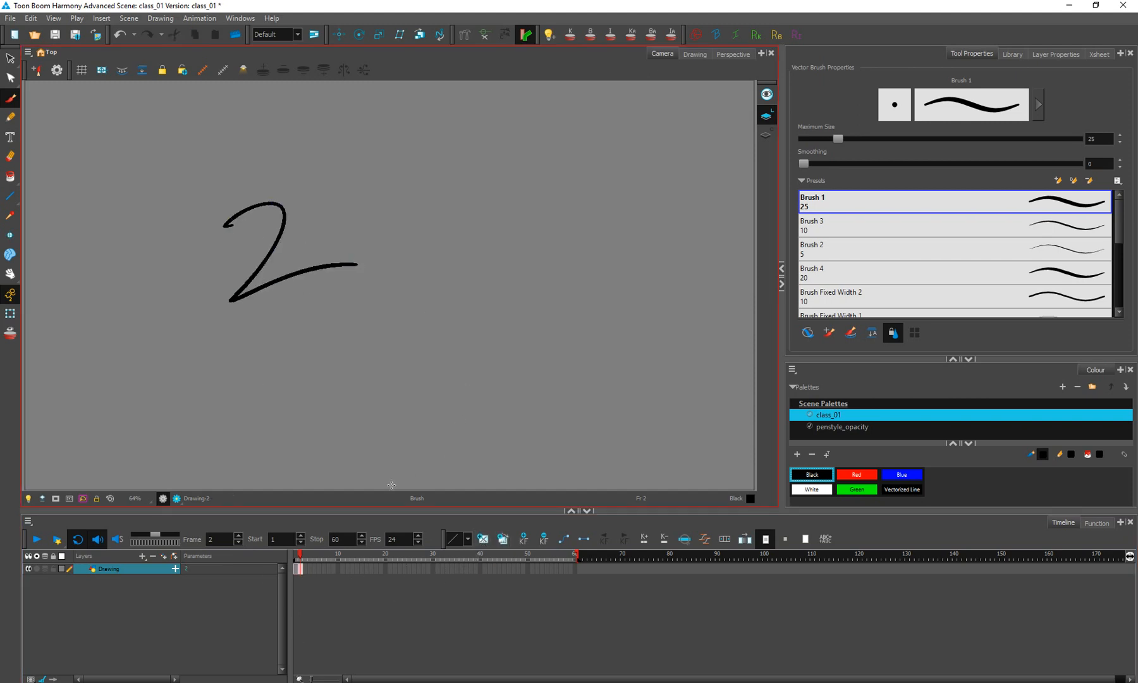
pyautogui.click(305, 568)
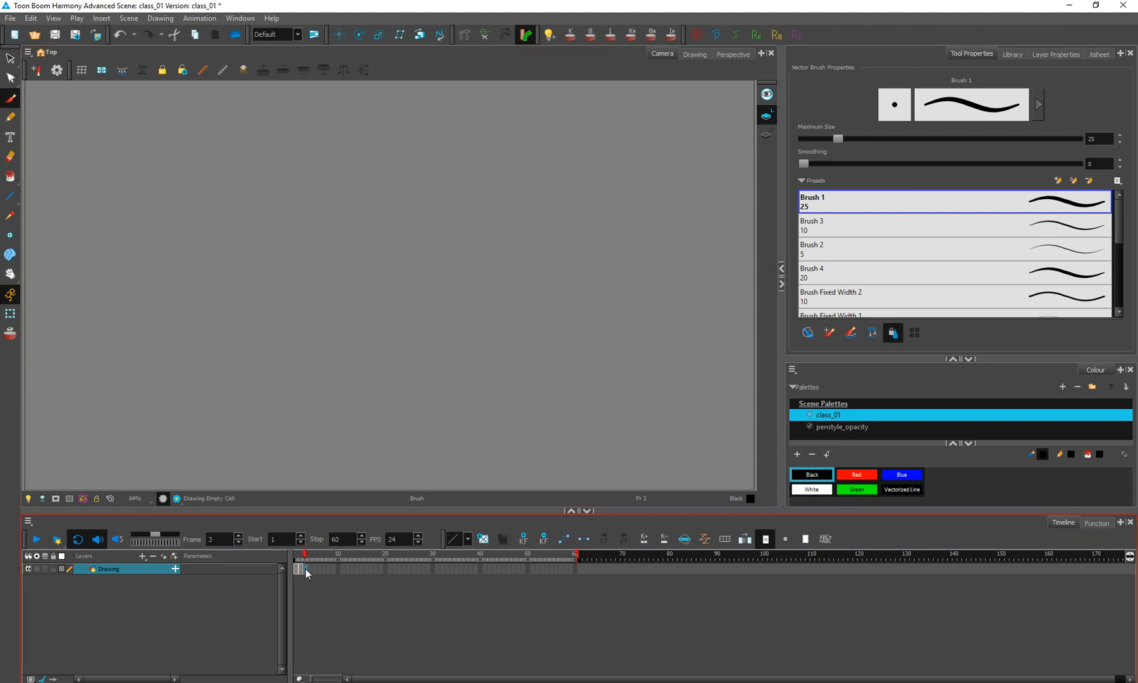
pyautogui.moveTo(251, 211)
pyautogui.mouseDown()
pyautogui.moveTo(285, 191)
pyautogui.moveTo(215, 322)
pyautogui.mouseUp()
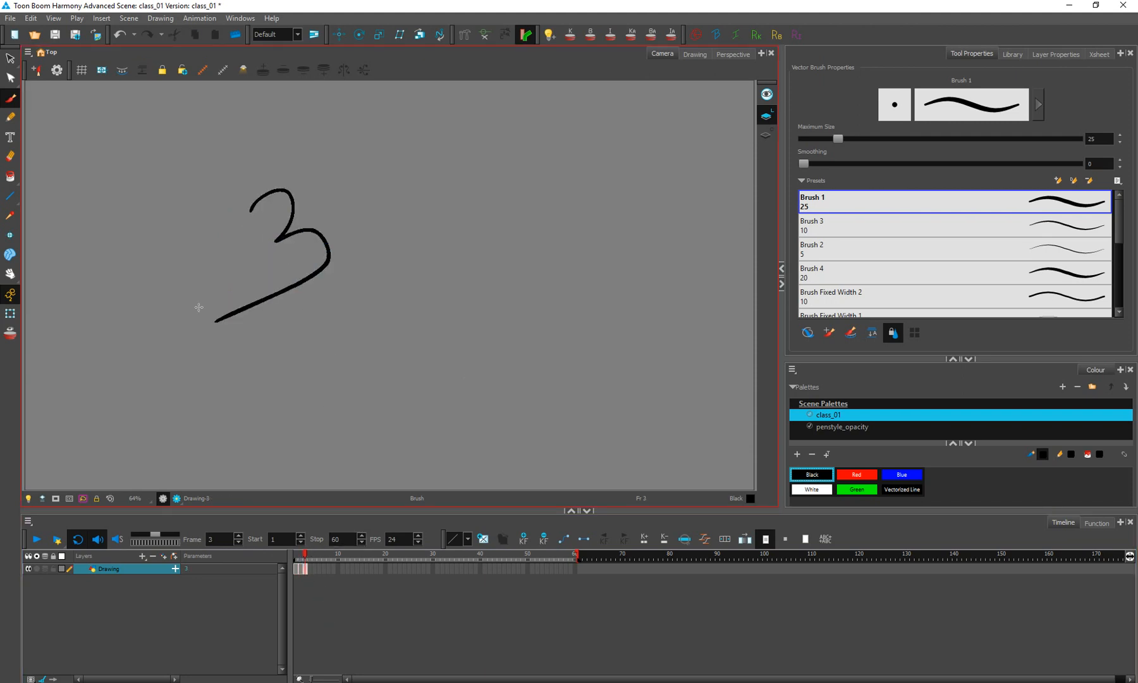
# Step: Swap the drawing exposed at frame 3 to drawing 1, and then restore drawing 3 there
pyautogui.click(190, 569)
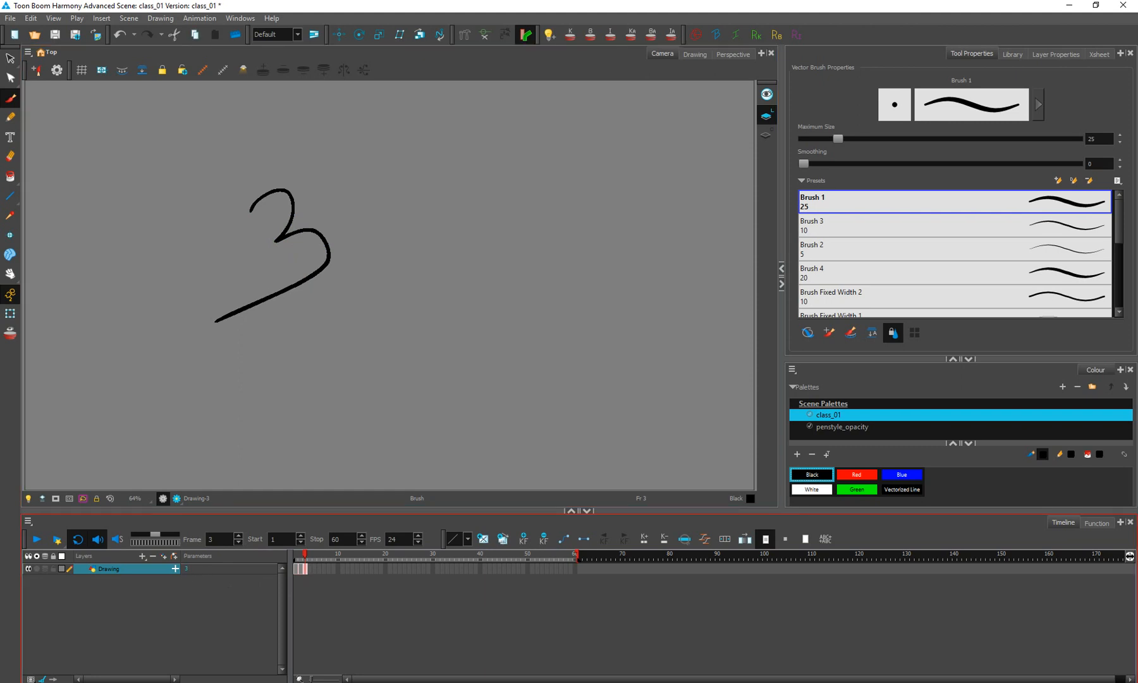
pyautogui.write('1')
pyautogui.press('Return')
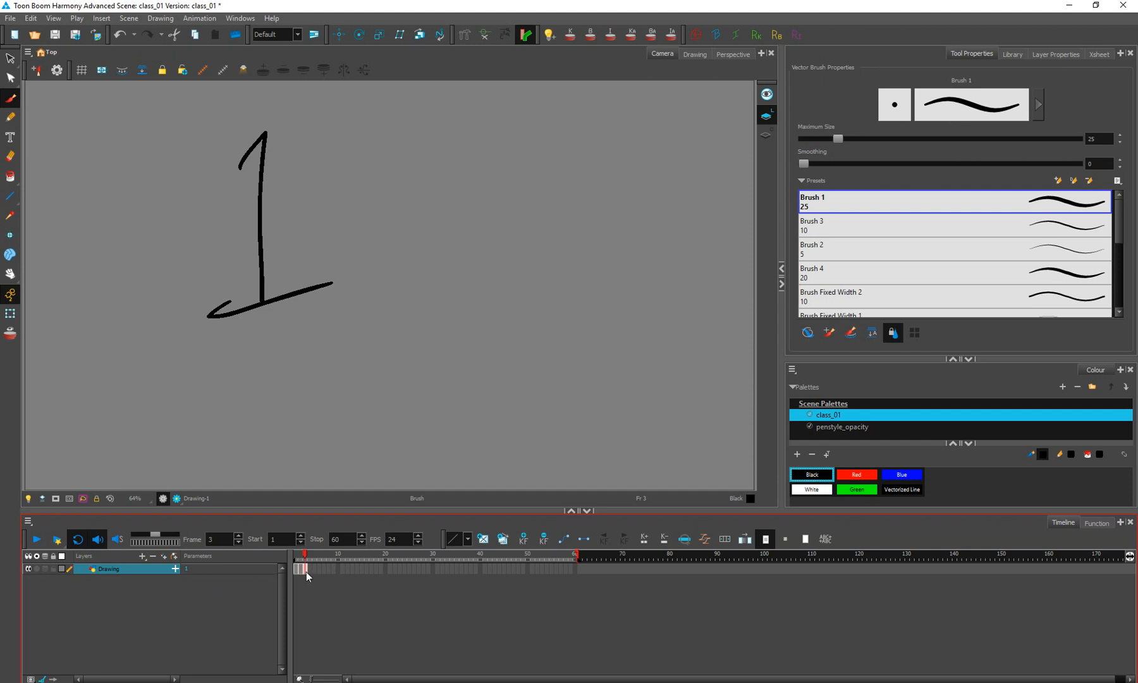
pyautogui.write('3')
pyautogui.press('Return')
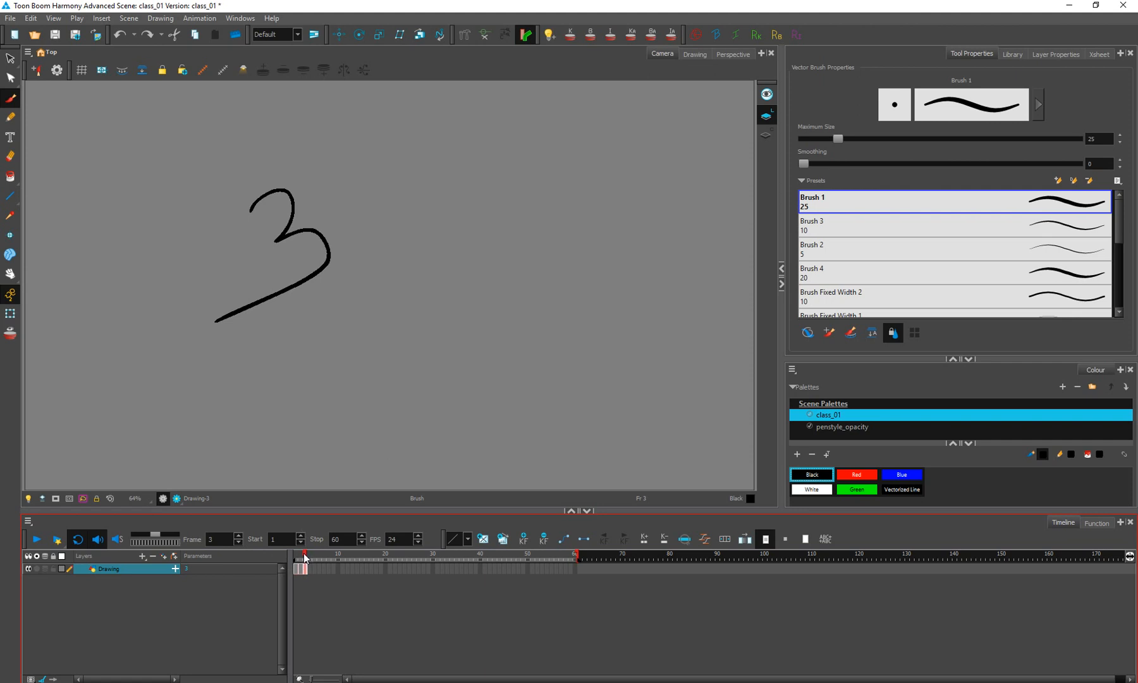
# Step: Return to frame 1 and scribble test strokes beside the number 1 with the Texture 4 and Texture 3 presets
pyautogui.moveTo(304, 557); pyautogui.dragTo(294, 559)
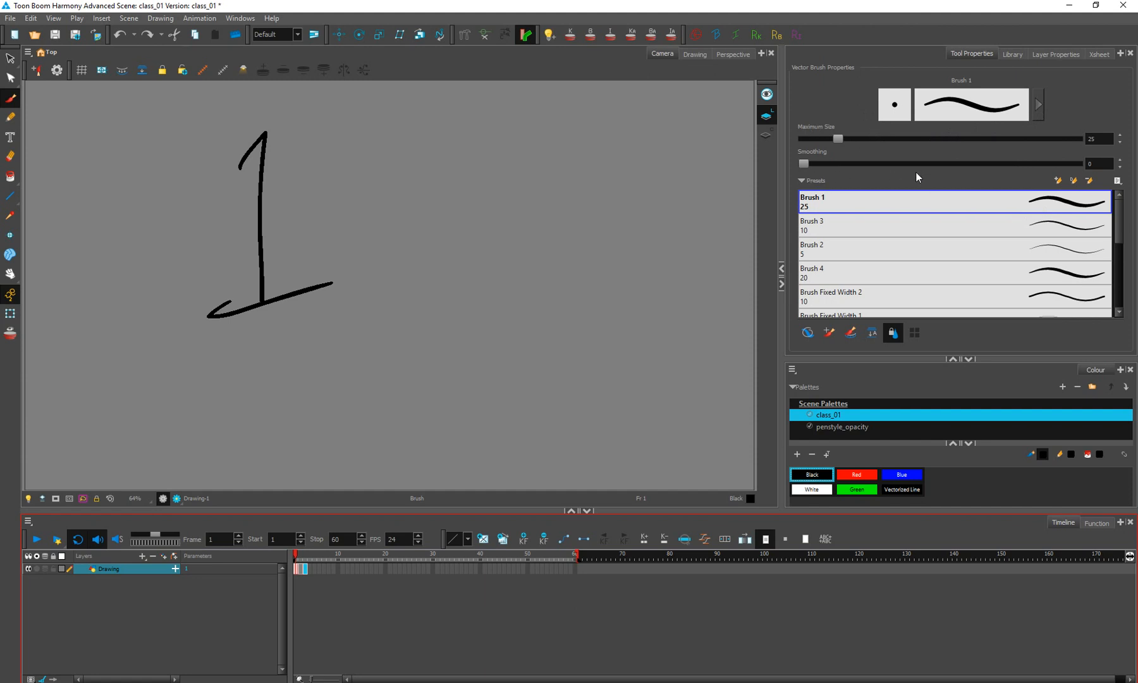
pyautogui.moveTo(1115, 213); pyautogui.dragTo(1113, 323)
pyautogui.click(1082, 304)
pyautogui.moveTo(383, 131)
pyautogui.mouseDown()
pyautogui.moveTo(436, 256)
pyautogui.moveTo(362, 452)
pyautogui.mouseUp()
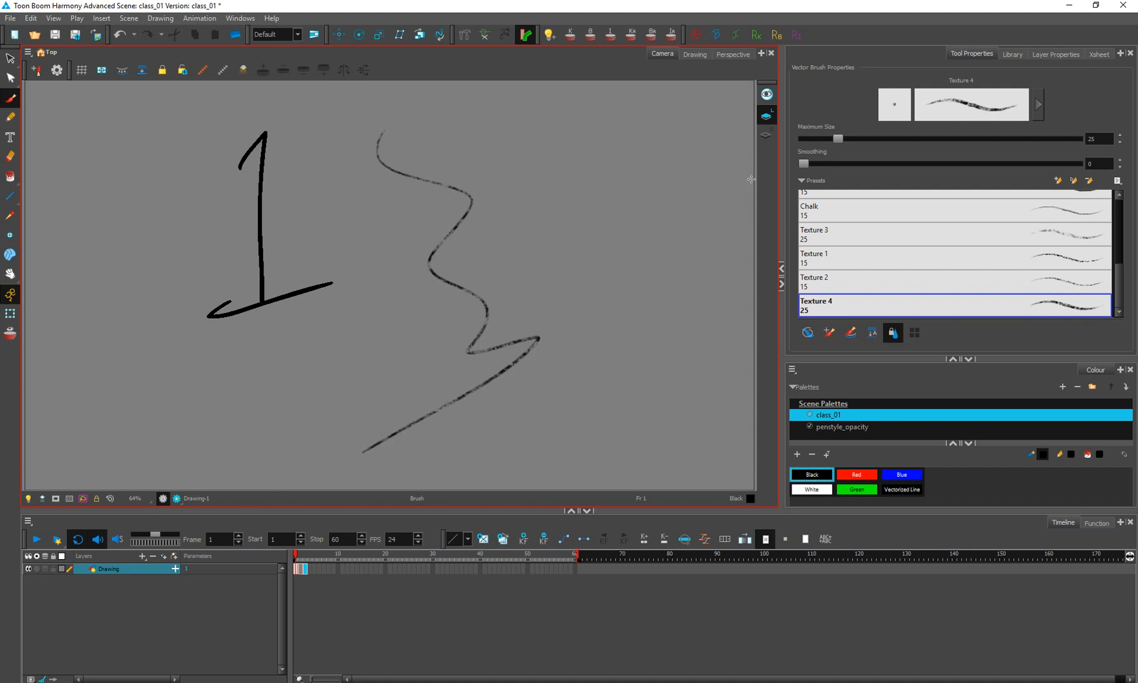
pyautogui.click(986, 237)
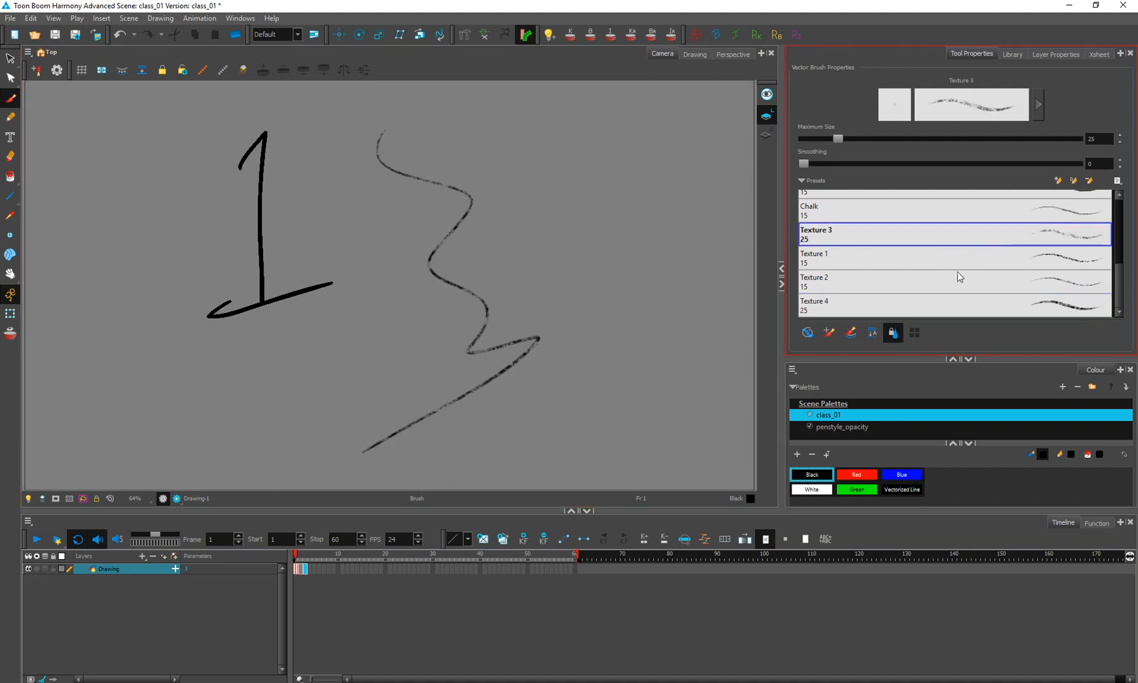
pyautogui.moveTo(478, 125)
pyautogui.mouseDown()
pyautogui.moveTo(487, 218)
pyautogui.moveTo(525, 205)
pyautogui.moveTo(641, 258)
pyautogui.mouseUp()
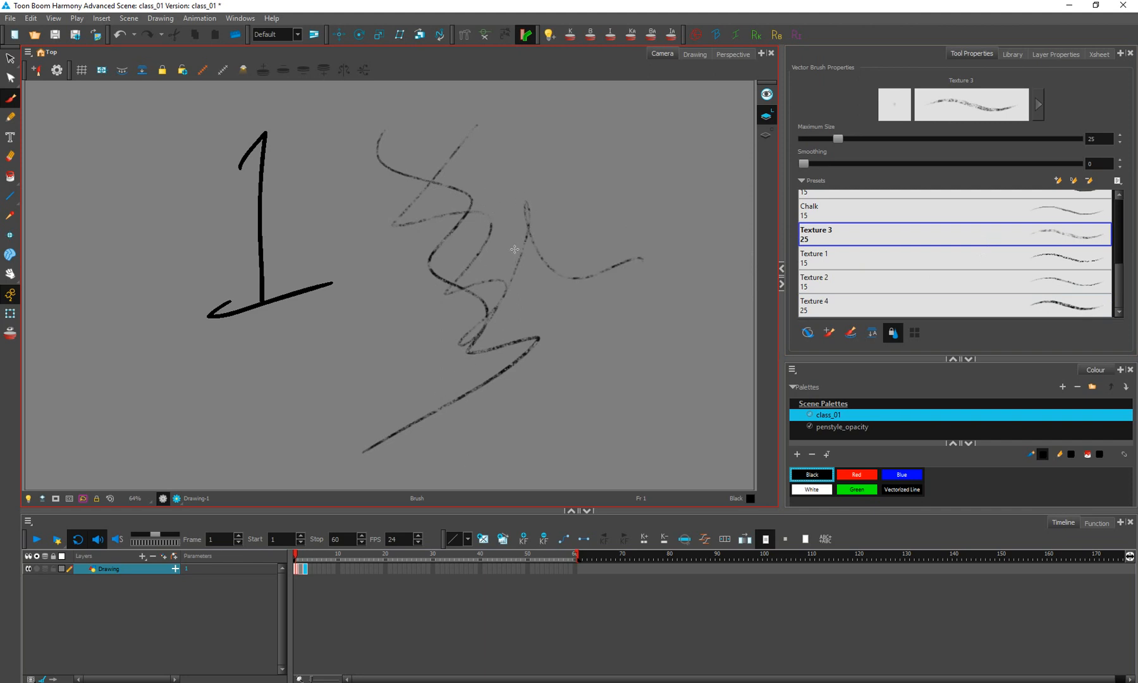
pyautogui.moveTo(380, 265)
pyautogui.mouseDown()
pyautogui.moveTo(374, 306)
pyautogui.moveTo(388, 300)
pyautogui.moveTo(435, 328)
pyautogui.moveTo(623, 337)
pyautogui.mouseUp()
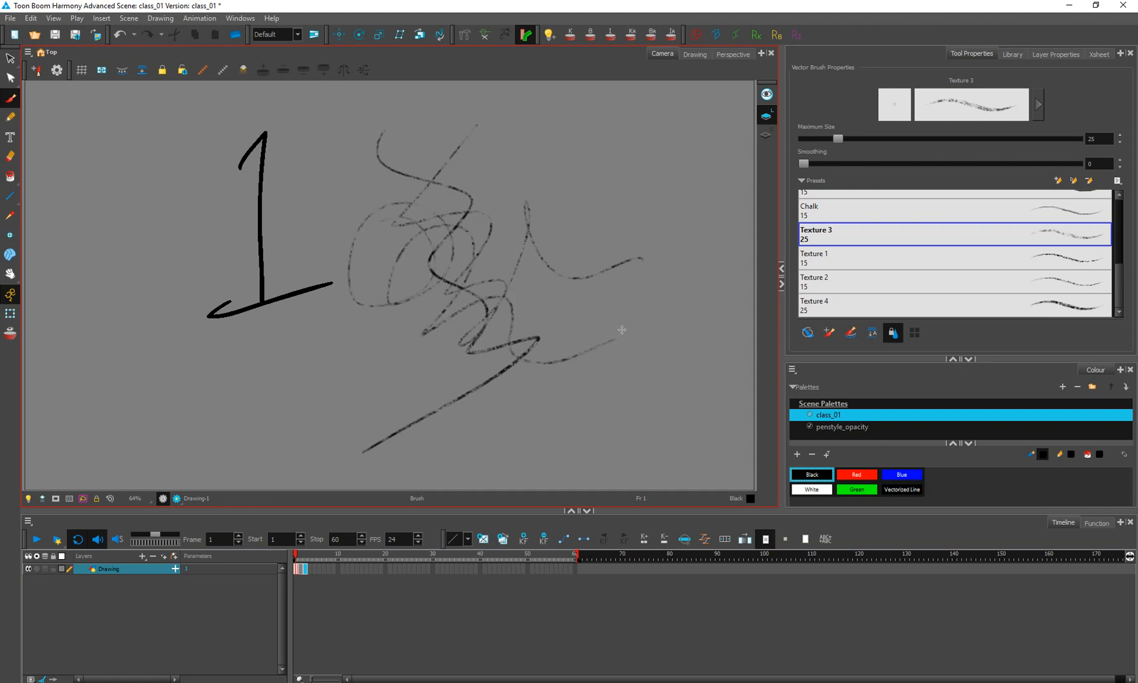
pyautogui.moveTo(506, 163)
pyautogui.mouseDown()
pyautogui.moveTo(411, 312)
pyautogui.moveTo(567, 479)
pyautogui.mouseUp()
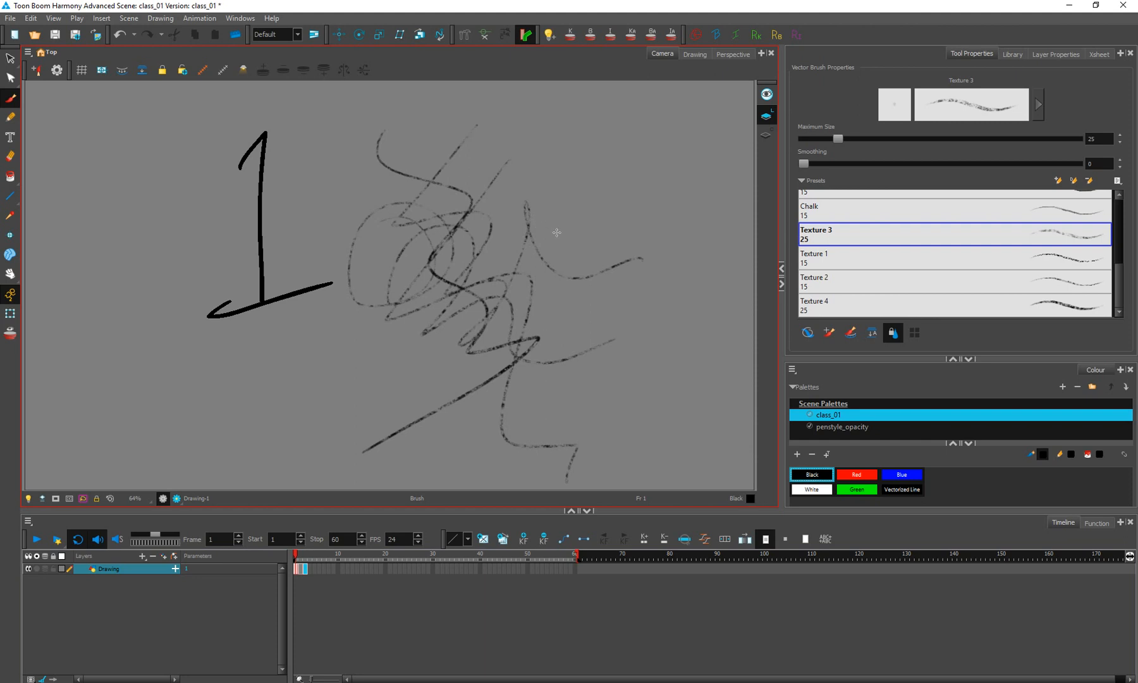
# Step: Undo the textured test strokes and switch back to the Brush 1 preset
pyautogui.hotkey('ctrl', 'z')
pyautogui.hotkey('ctrl', 'z')
pyautogui.hotkey('ctrl', 'z')
pyautogui.hotkey('ctrl', 'z')
pyautogui.hotkey('ctrl', 'z')
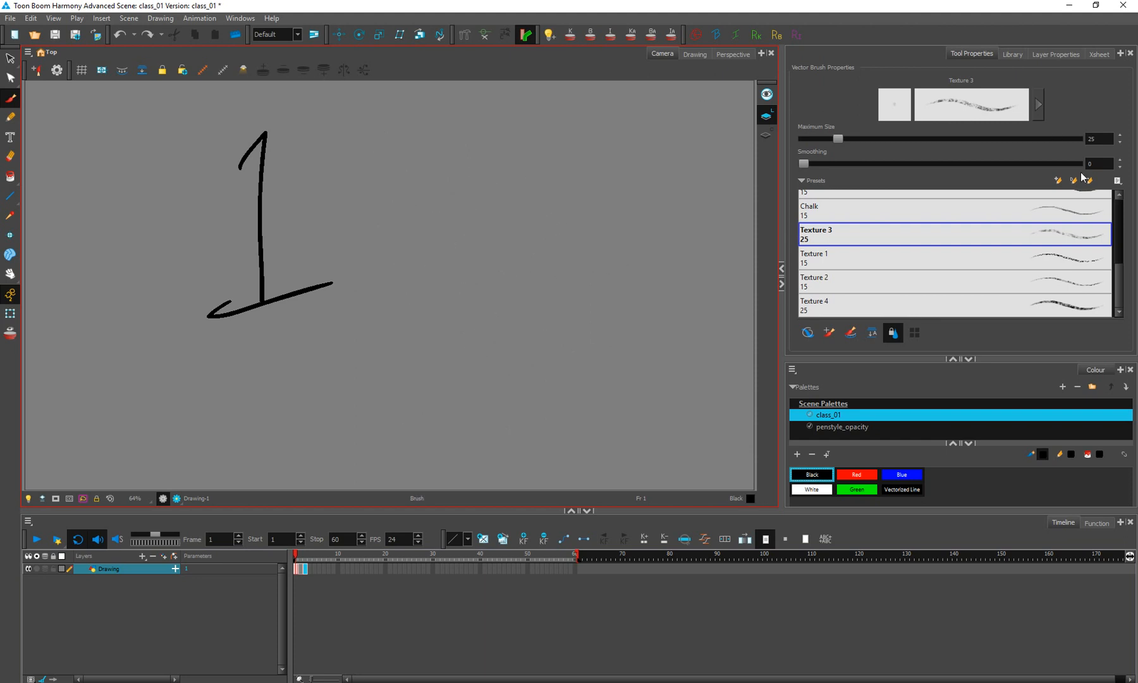
pyautogui.moveTo(1121, 273); pyautogui.dragTo(1119, 210)
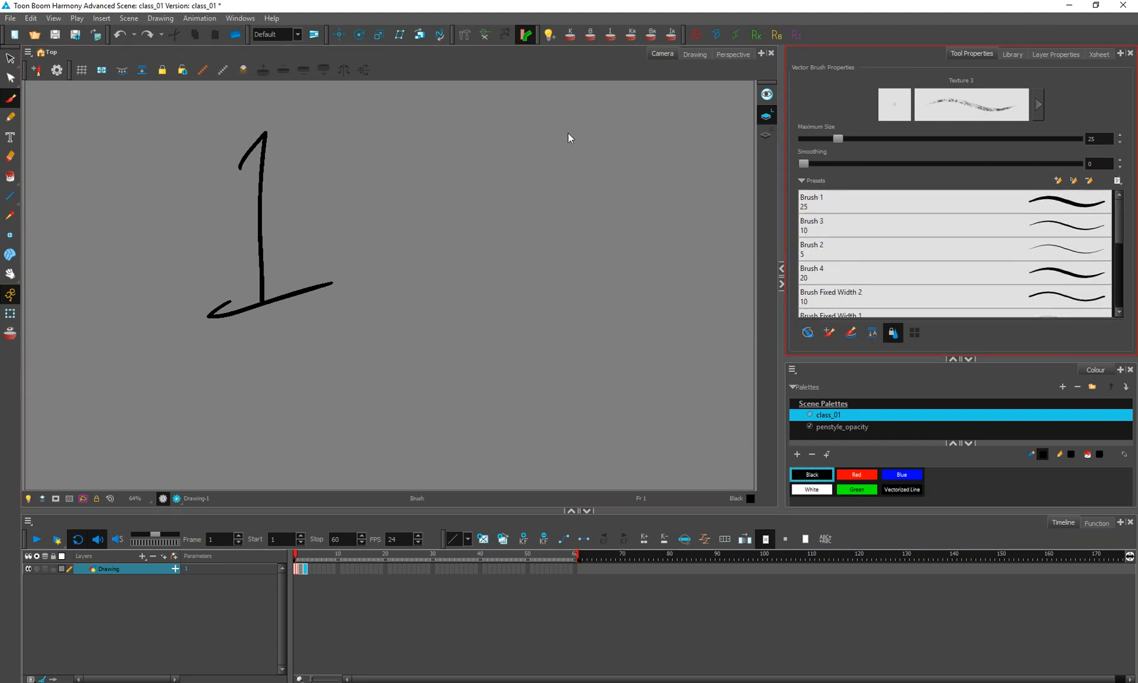
pyautogui.click(1027, 206)
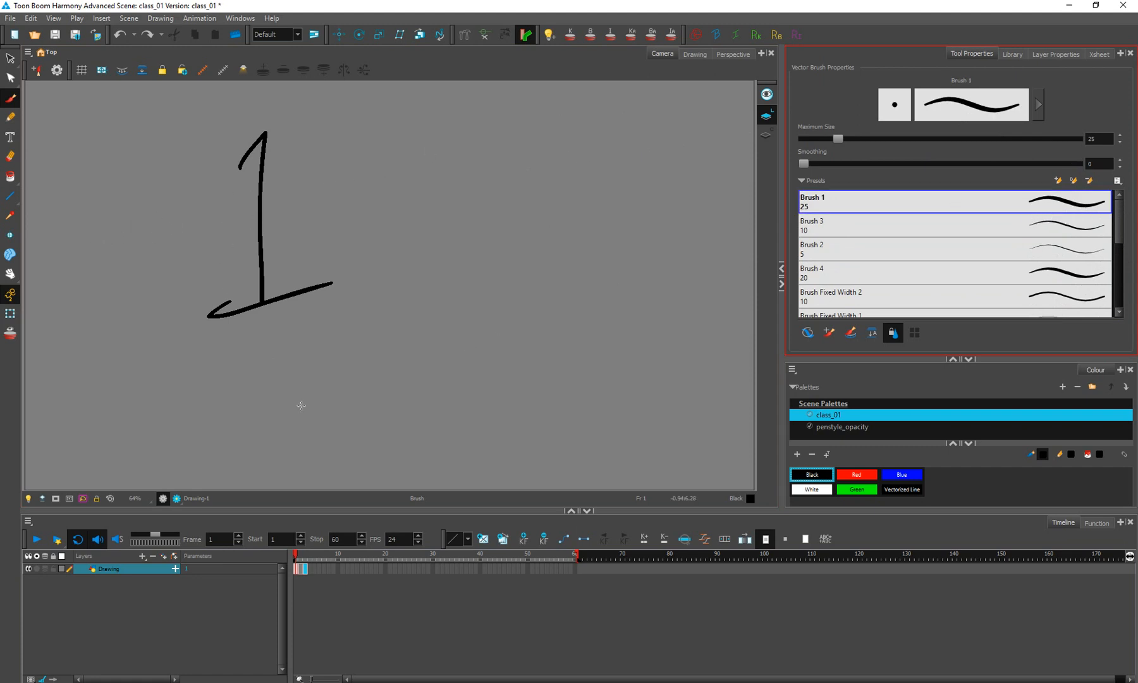
# Step: Delete the exposed drawings at frames 2 and 3 from the timeline and return to frame 1
pyautogui.hotkey('alt', 's')
pyautogui.click(261, 265)
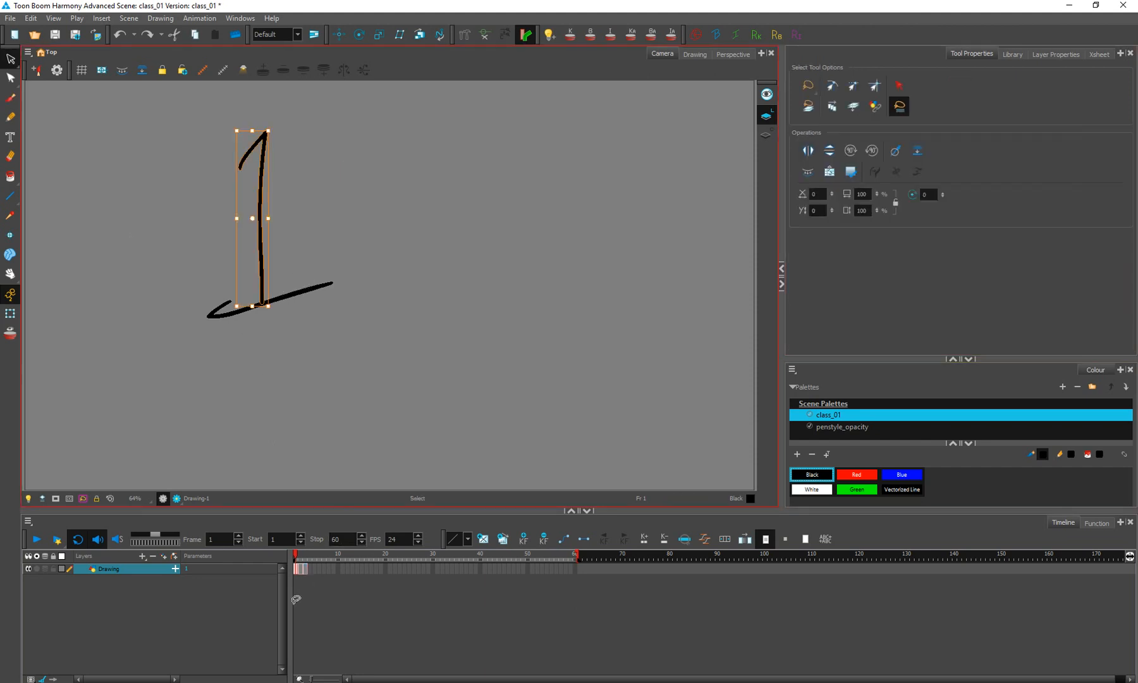
pyautogui.click(301, 573)
pyautogui.click(304, 573)
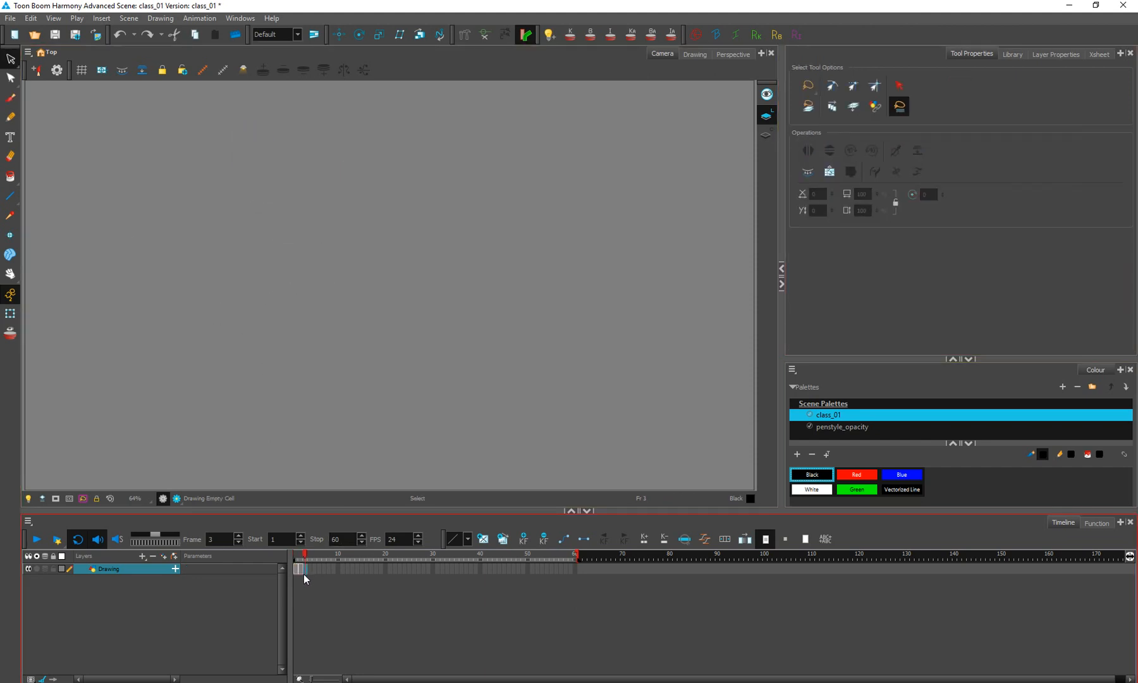
pyautogui.click(299, 572)
pyautogui.press('Delete')
pyautogui.click(297, 571)
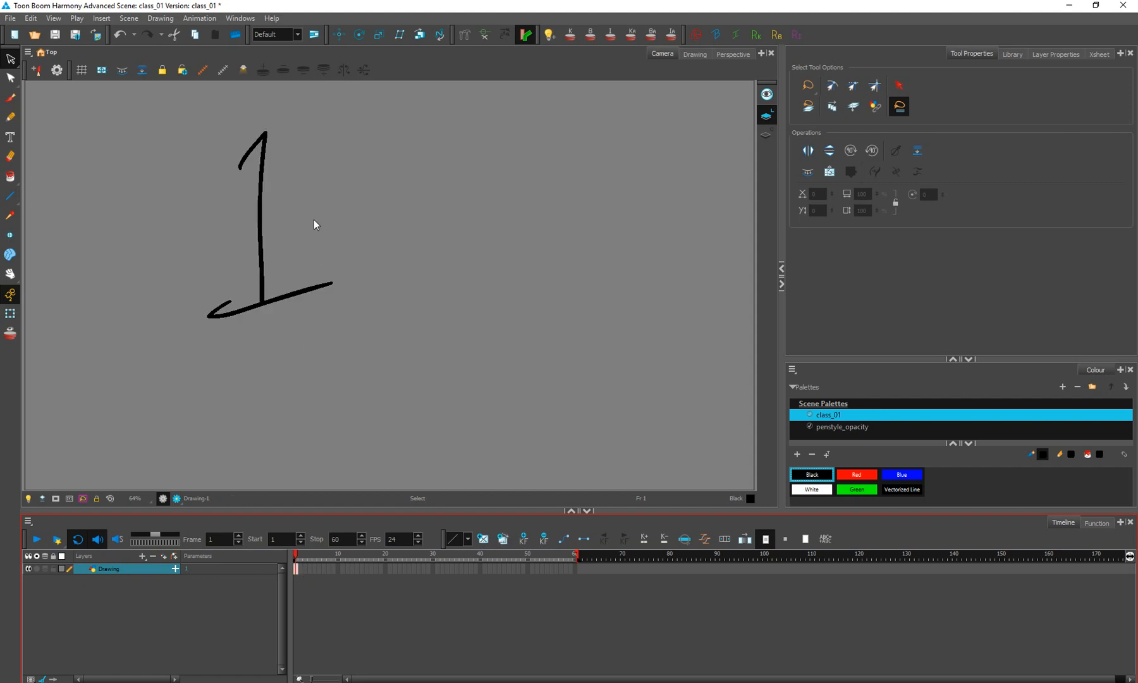
# Step: Delete both strokes of the number 1 from the drawing at frame 1
pyautogui.click(261, 253)
pyautogui.press('Delete')
pyautogui.click(274, 299)
pyautogui.press('Delete')
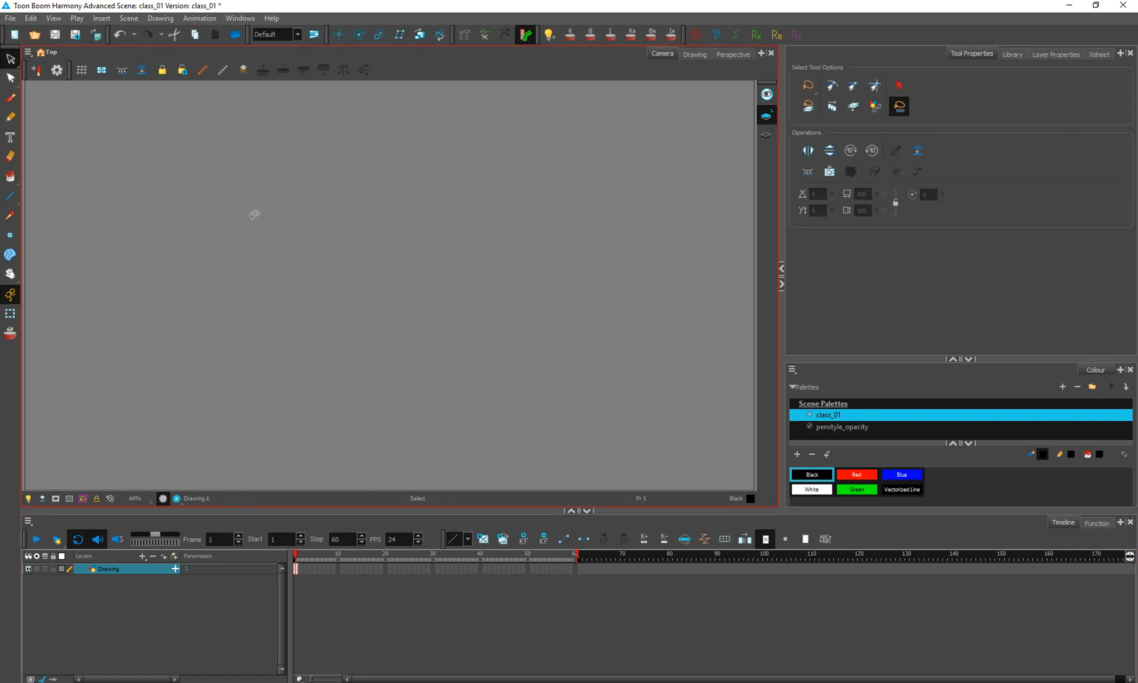
# Step: Paint a long, nearly horizontal stroke with Brush 1 and open the detailed brush properties clear of the stroke
pyautogui.hotkey('alt', 'b')
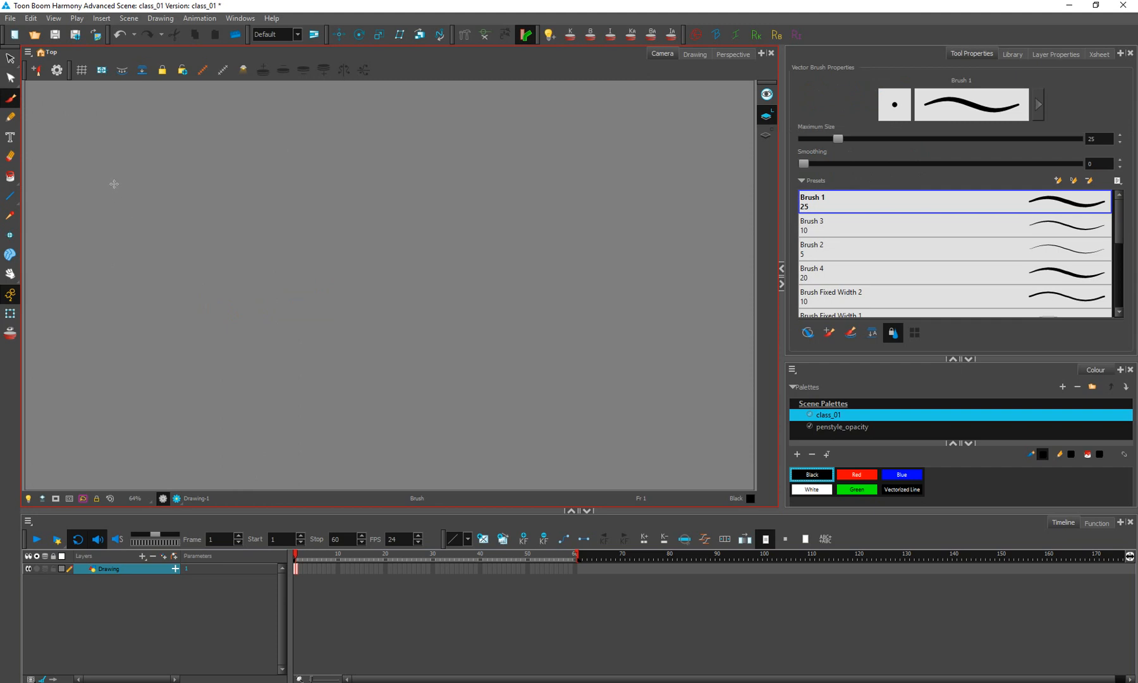
pyautogui.moveTo(111, 182)
pyautogui.mouseDown()
pyautogui.moveTo(364, 197)
pyautogui.moveTo(638, 230)
pyautogui.mouseUp()
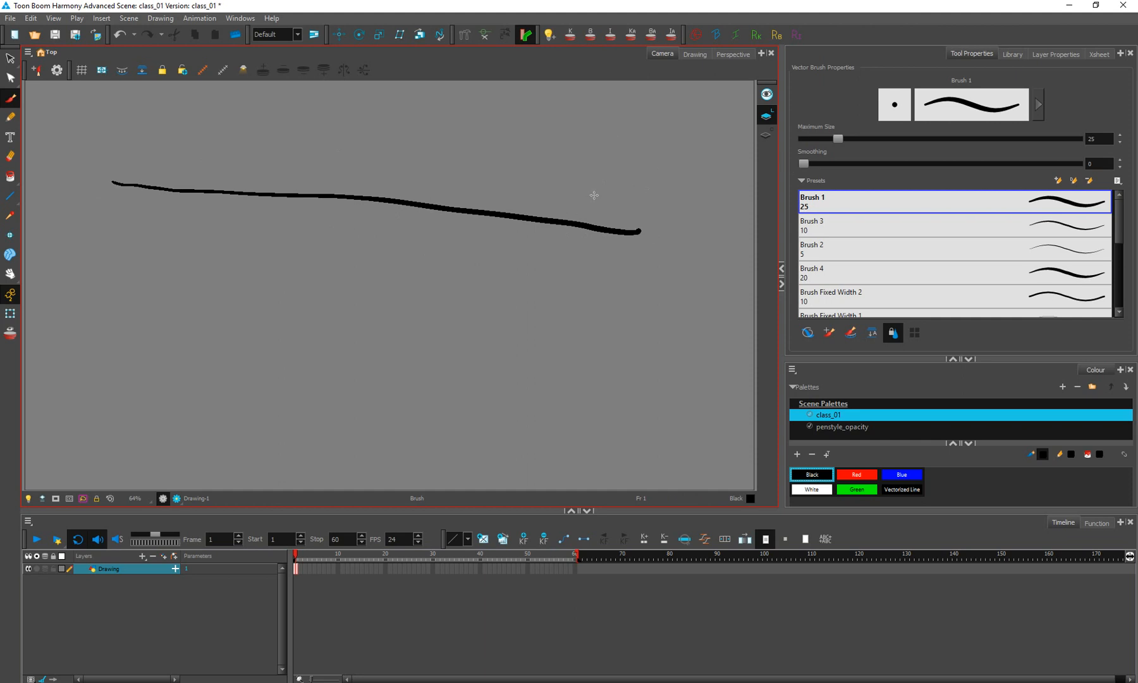
pyautogui.click(1038, 112)
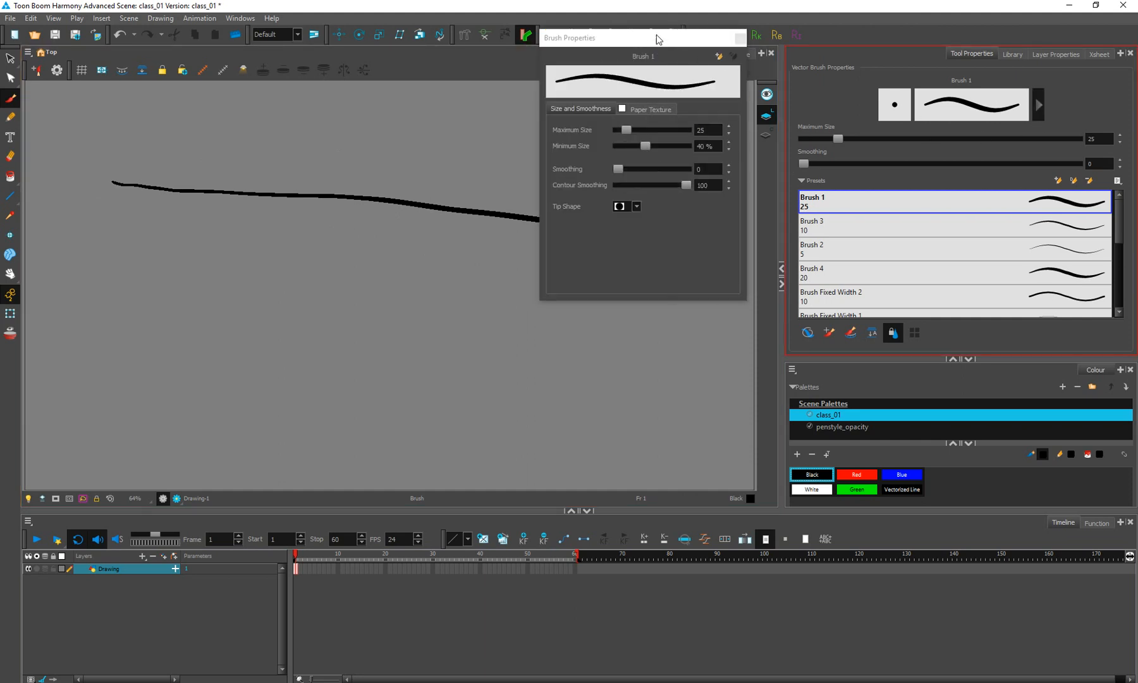
pyautogui.moveTo(658, 39)
pyautogui.mouseDown()
pyautogui.moveTo(645, 48)
pyautogui.moveTo(704, 122)
pyautogui.moveTo(755, 122)
pyautogui.mouseUp()
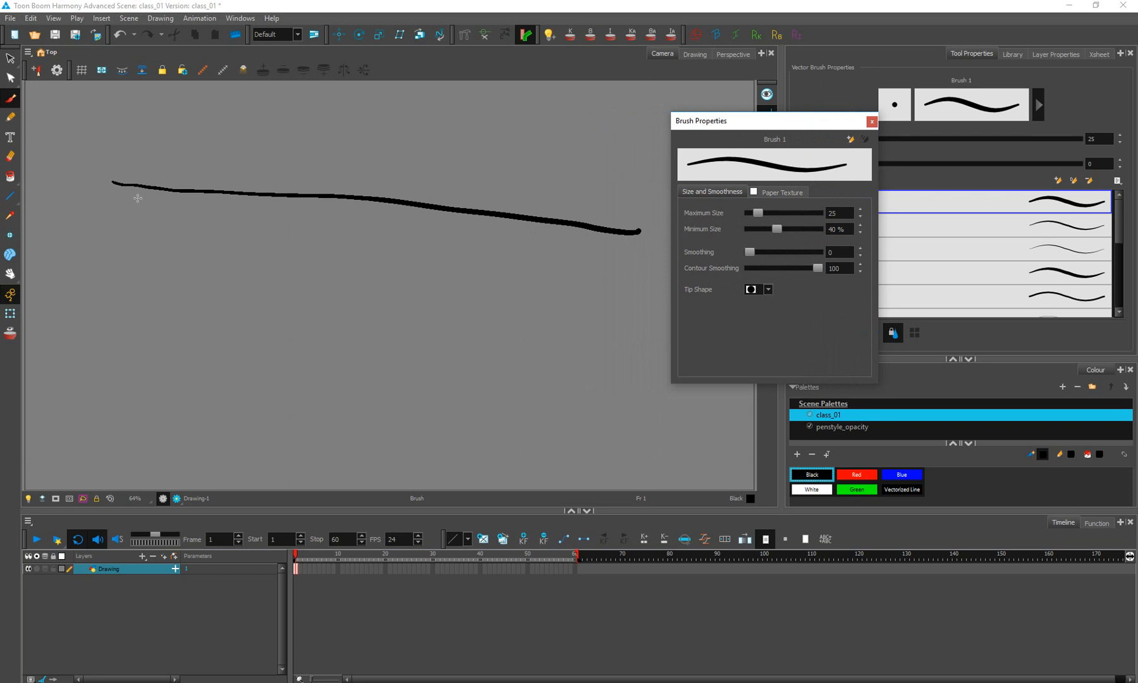
# Step: Set the brush's minimum size to 0% and its maximum size to 125.68
pyautogui.click(847, 230)
pyautogui.click(839, 212)
pyautogui.moveTo(776, 229); pyautogui.dragTo(696, 234)
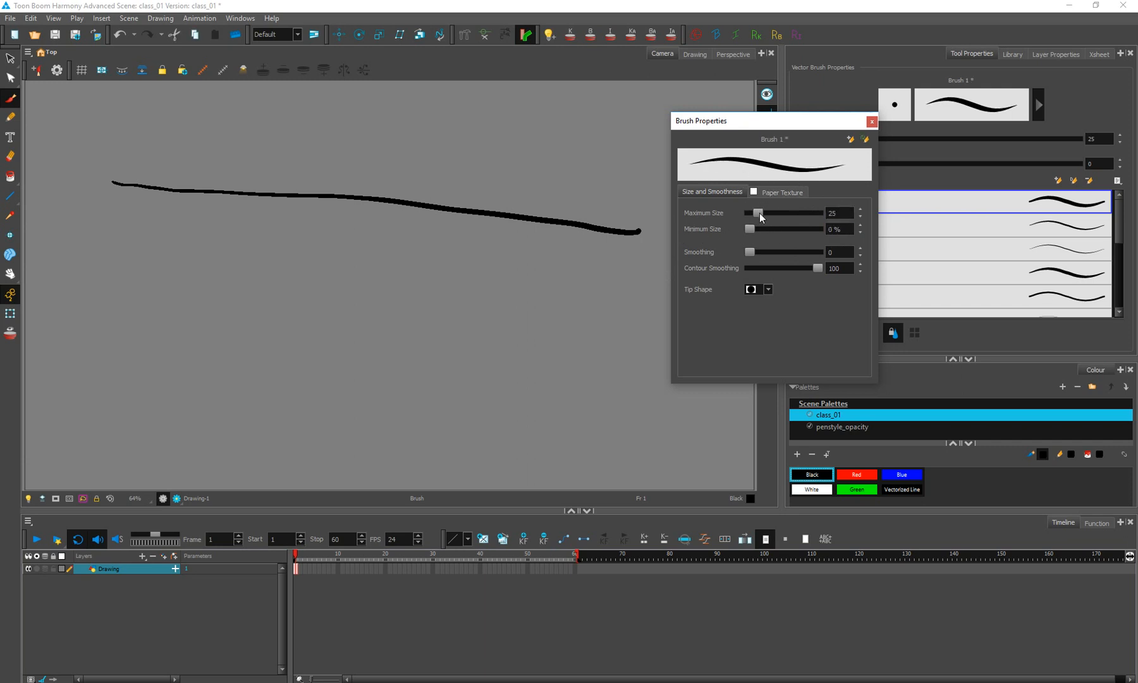
pyautogui.moveTo(759, 213); pyautogui.dragTo(789, 214)
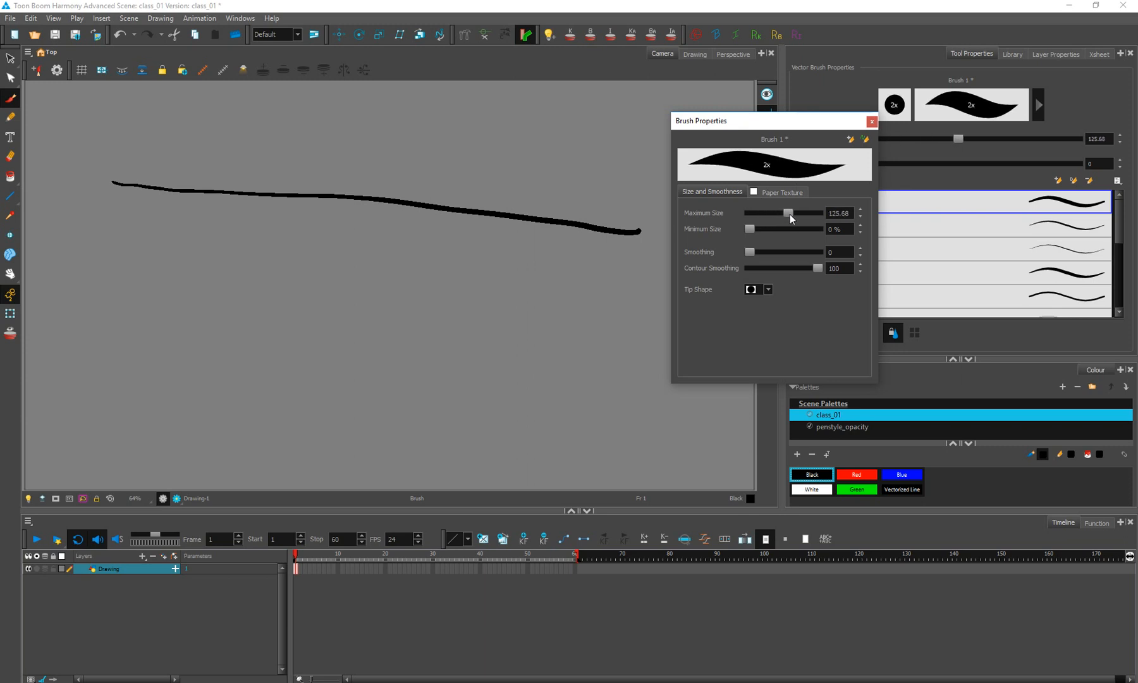
# Step: Paint pairs of wavy test strokes with the enlarged brush and undo all strokes on the canvas
pyautogui.moveTo(87, 312)
pyautogui.mouseDown()
pyautogui.moveTo(139, 277)
pyautogui.moveTo(336, 276)
pyautogui.moveTo(554, 210)
pyautogui.mouseUp()
pyautogui.moveTo(129, 362)
pyautogui.mouseDown()
pyautogui.moveTo(321, 357)
pyautogui.moveTo(505, 270)
pyautogui.mouseUp()
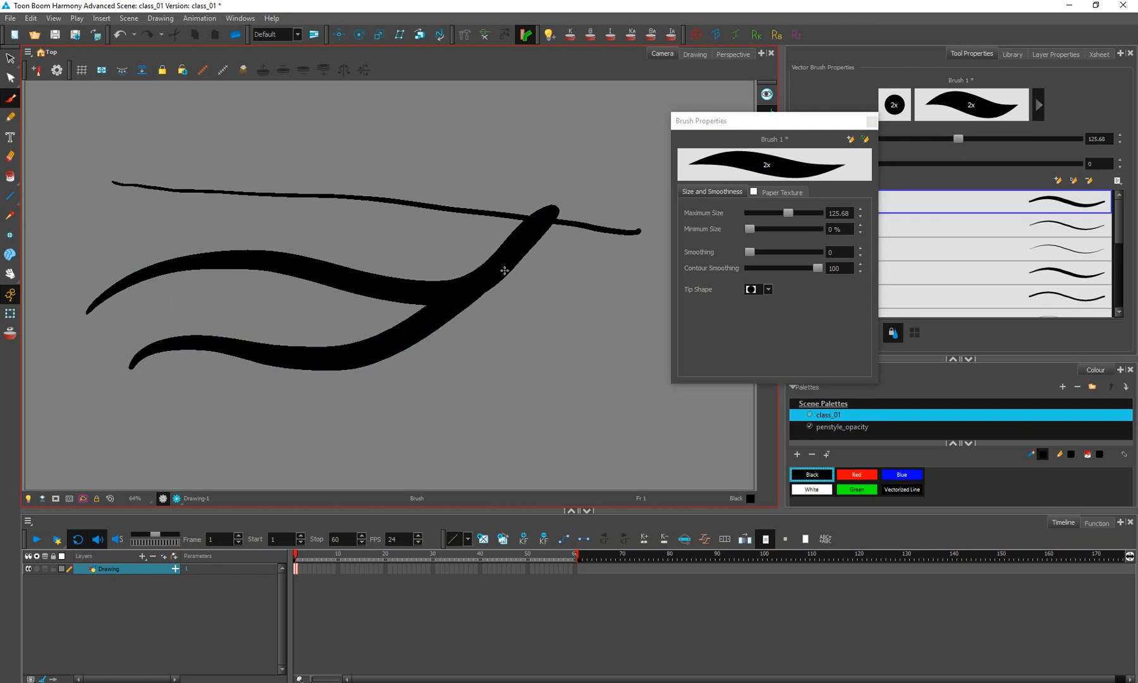
pyautogui.hotkey('ctrl', 'z')
pyautogui.hotkey('ctrl', 'z')
pyautogui.hotkey('ctrl', 'z')
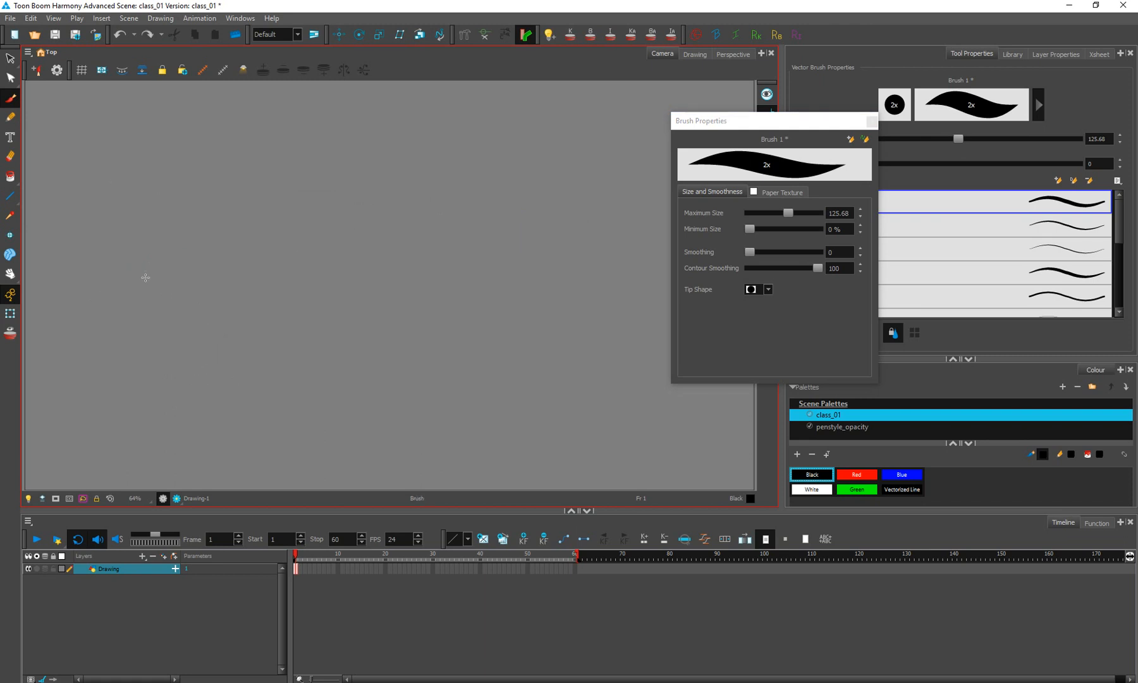
pyautogui.moveTo(85, 297)
pyautogui.mouseDown()
pyautogui.moveTo(104, 250)
pyautogui.moveTo(486, 117)
pyautogui.mouseUp()
pyautogui.moveTo(125, 375)
pyautogui.mouseDown()
pyautogui.moveTo(461, 221)
pyautogui.moveTo(508, 166)
pyautogui.mouseUp()
pyautogui.hotkey('ctrl', 'z')
pyautogui.hotkey('ctrl', 'z')
# Step: Set the brush's Smoothing to 39.3 and paint two curved test strokes
pyautogui.moveTo(808, 120); pyautogui.dragTo(764, 115)
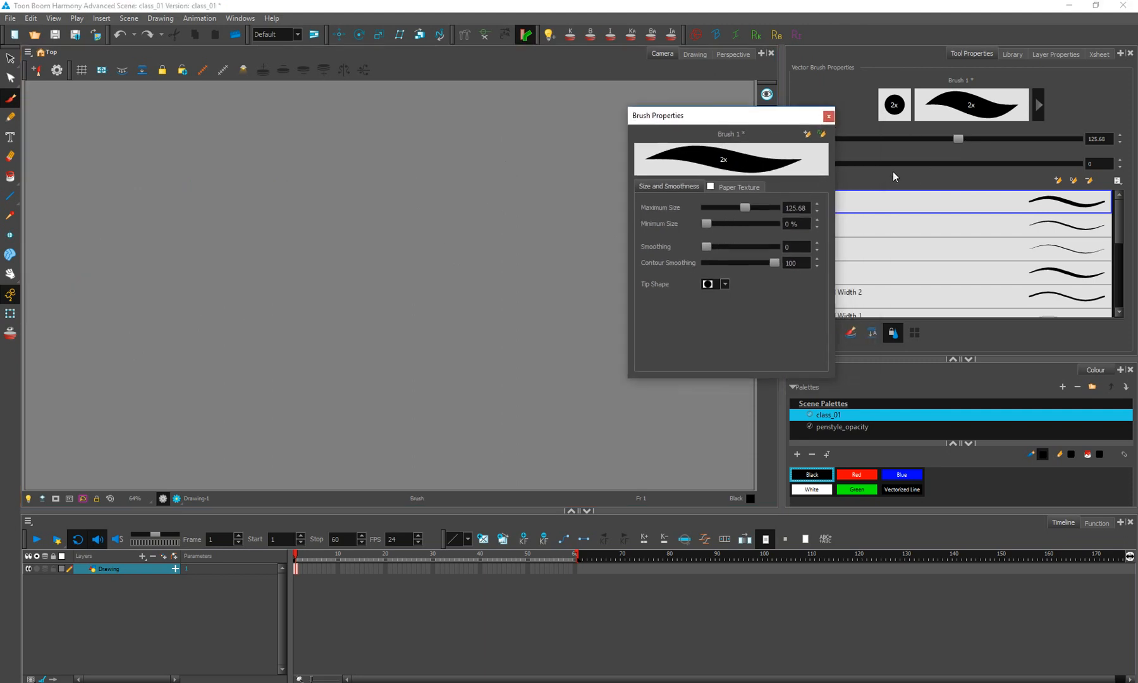
pyautogui.moveTo(703, 246); pyautogui.dragTo(732, 248)
pyautogui.moveTo(698, 115); pyautogui.dragTo(778, 119)
pyautogui.moveTo(218, 389); pyautogui.dragTo(526, 143)
pyautogui.moveTo(280, 388); pyautogui.dragTo(634, 134)
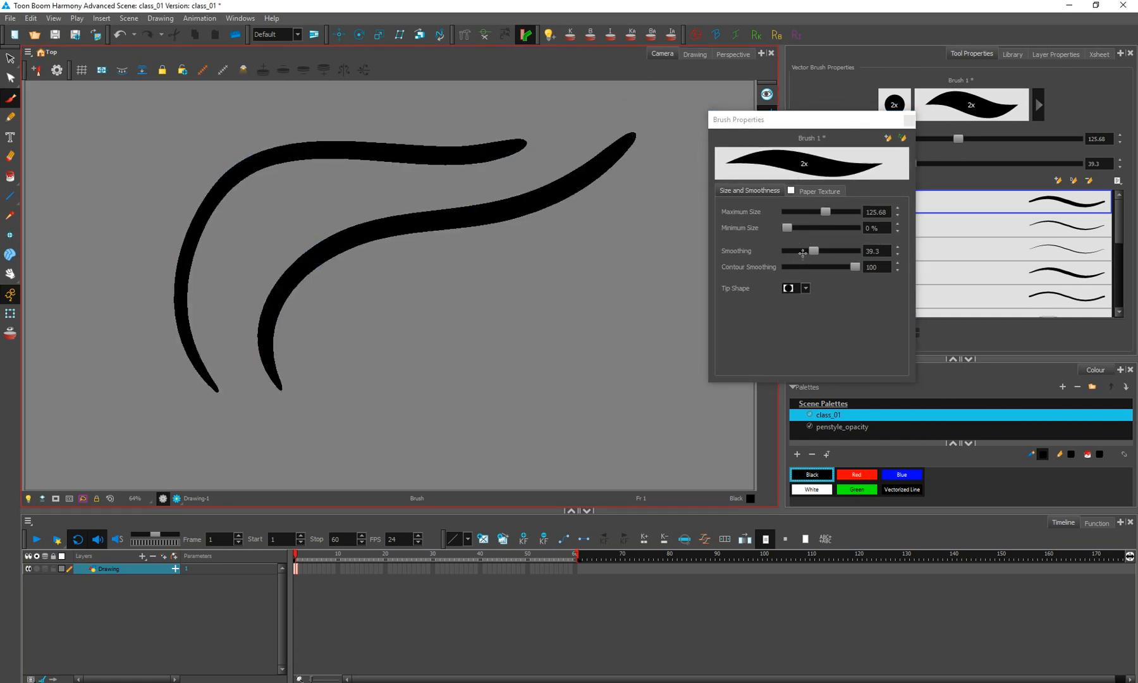
# Step: Set the brush's Smoothing to 91.5 and replace the previous test strokes with one long curve and two small arcs
pyautogui.moveTo(813, 250); pyautogui.dragTo(849, 251)
pyautogui.hotkey('ctrl', 'z')
pyautogui.hotkey('ctrl', 'z')
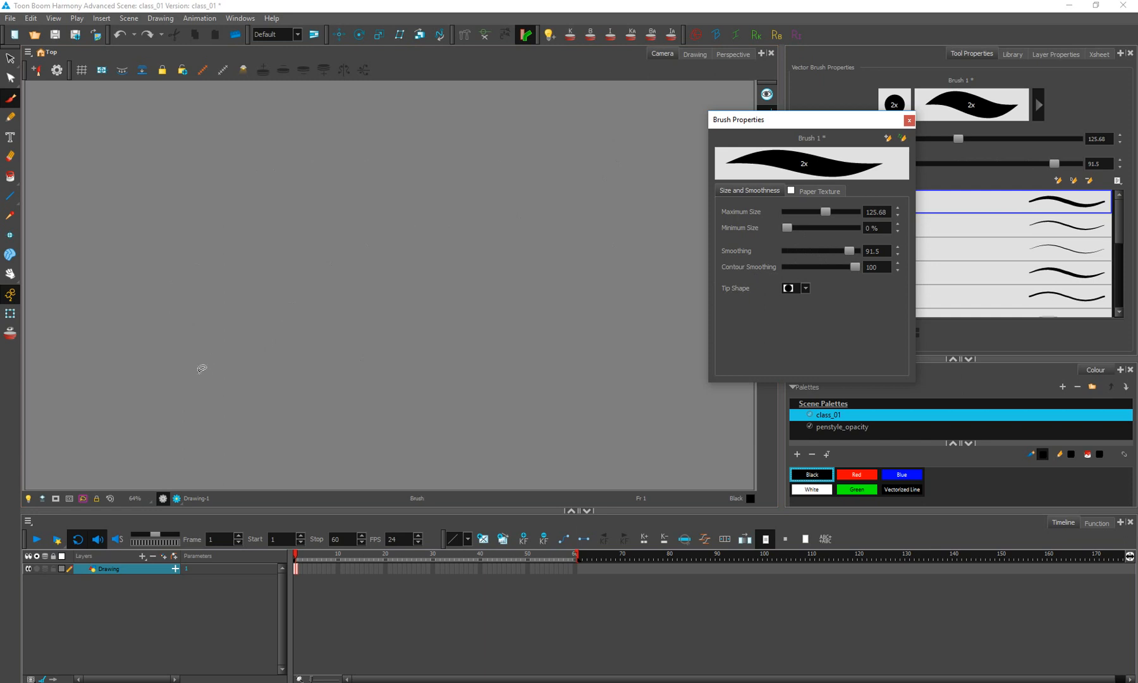
pyautogui.moveTo(179, 330); pyautogui.dragTo(629, 104)
pyautogui.moveTo(282, 398)
pyautogui.mouseDown()
pyautogui.moveTo(534, 148)
pyautogui.moveTo(373, 155)
pyautogui.mouseUp()
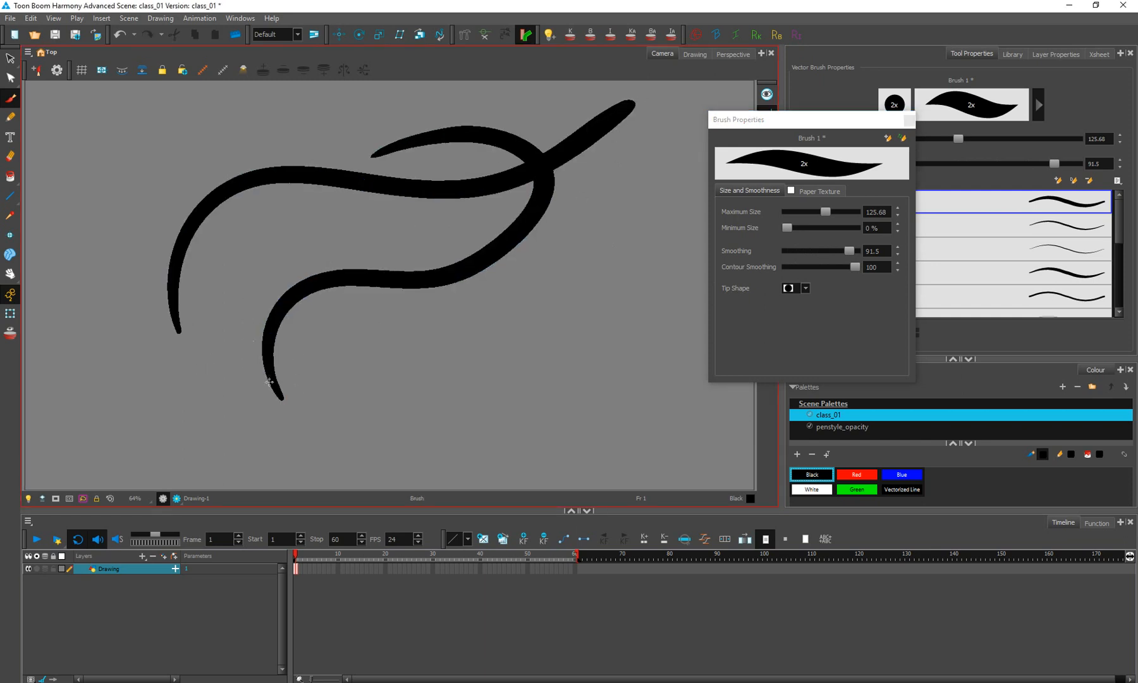
pyautogui.hotkey('ctrl', 'z')
pyautogui.moveTo(205, 347)
pyautogui.mouseDown()
pyautogui.moveTo(334, 304)
pyautogui.moveTo(290, 350)
pyautogui.mouseUp()
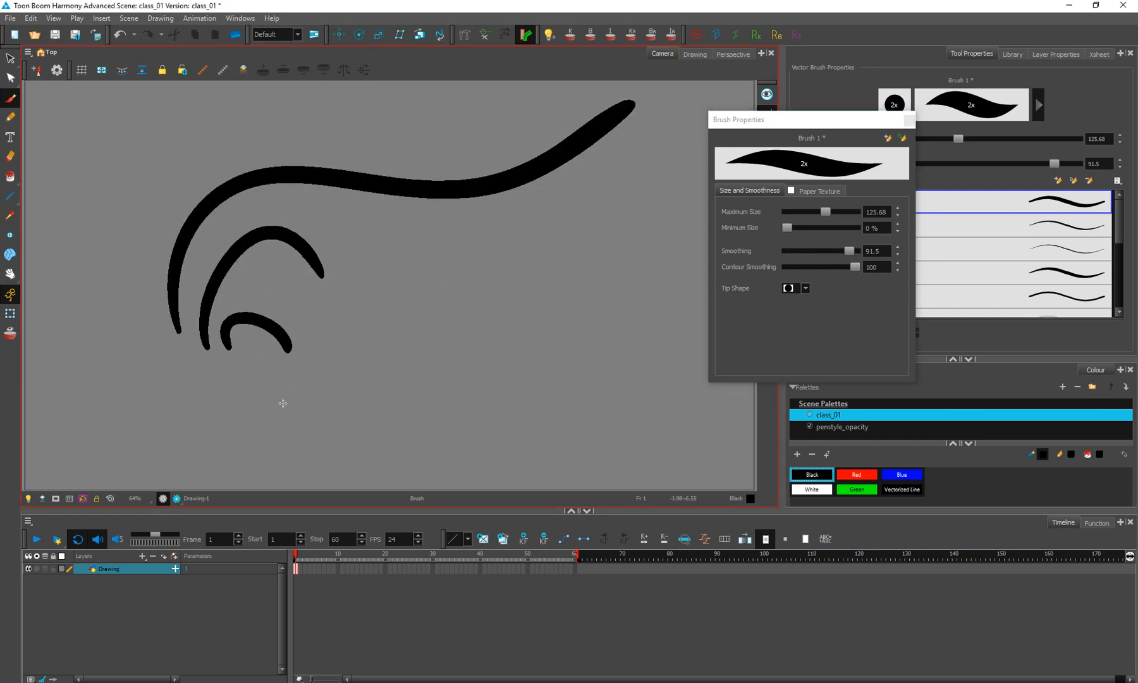
# Step: Set Smoothing to 87.2, choose the square tip shape and paint a wavy stroke beside the arcs
pyautogui.hotkey('alt', 's')
pyautogui.moveTo(851, 250)
pyautogui.mouseDown()
pyautogui.moveTo(812, 251)
pyautogui.moveTo(855, 249)
pyautogui.moveTo(846, 250)
pyautogui.mouseUp()
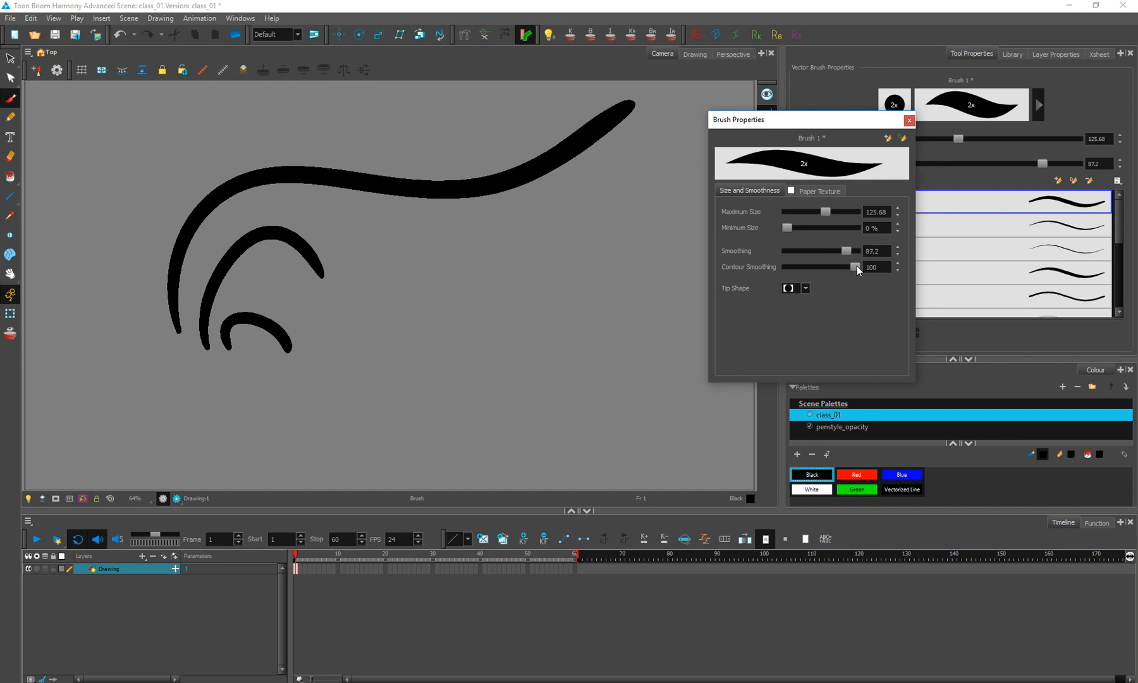
pyautogui.click(791, 290)
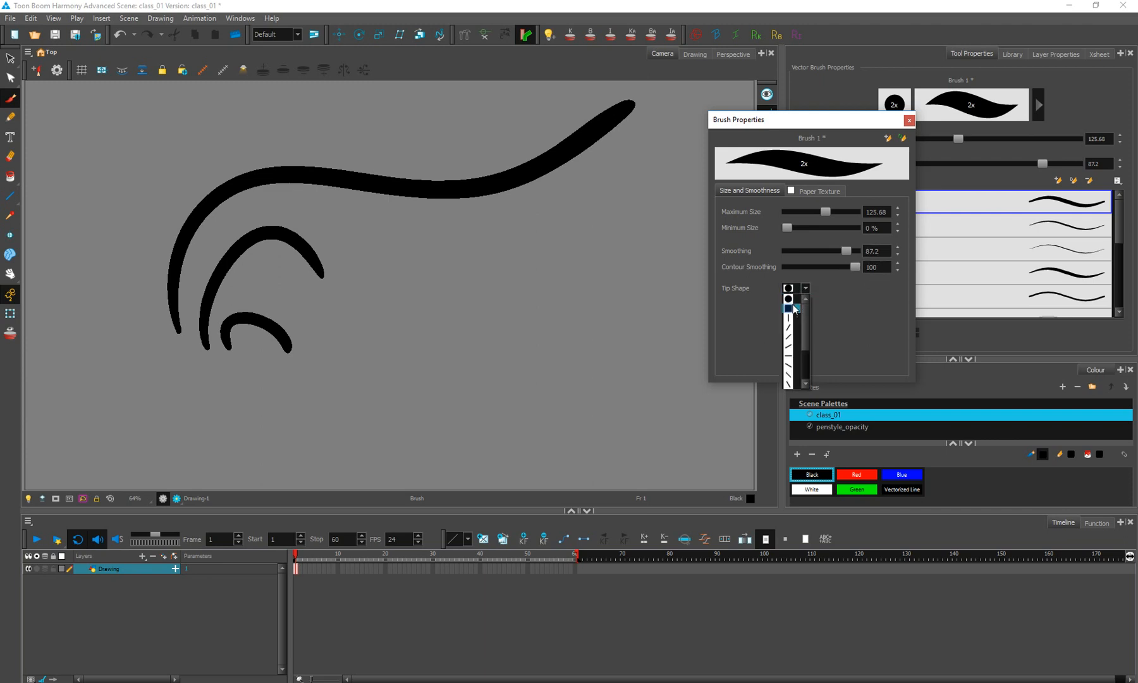
pyautogui.click(790, 309)
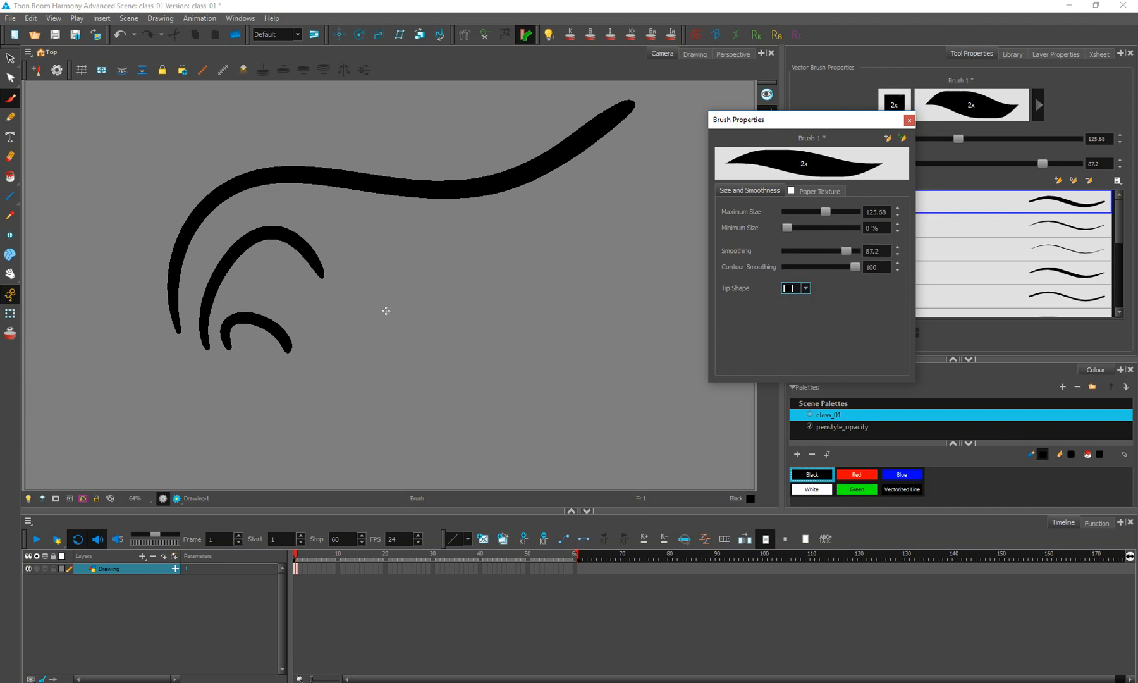
pyautogui.moveTo(325, 333); pyautogui.dragTo(601, 212)
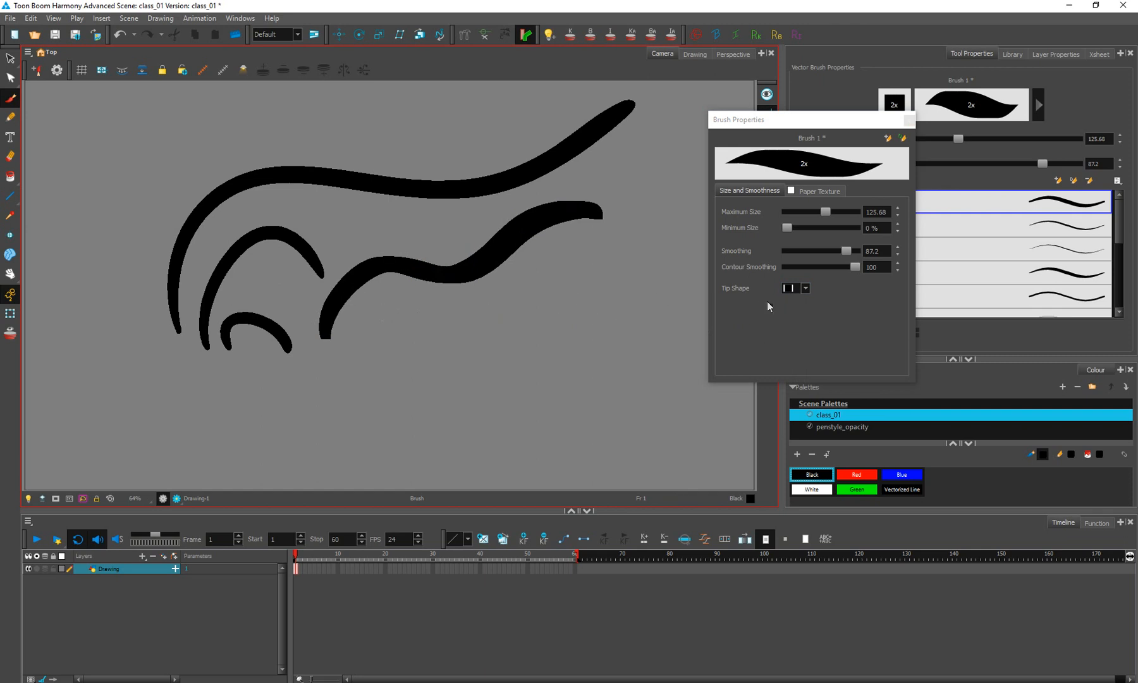
# Step: Choose a thin slanted-line tip shape for the brush and paint a long wavy stroke below the square-tip stroke
pyautogui.click(791, 289)
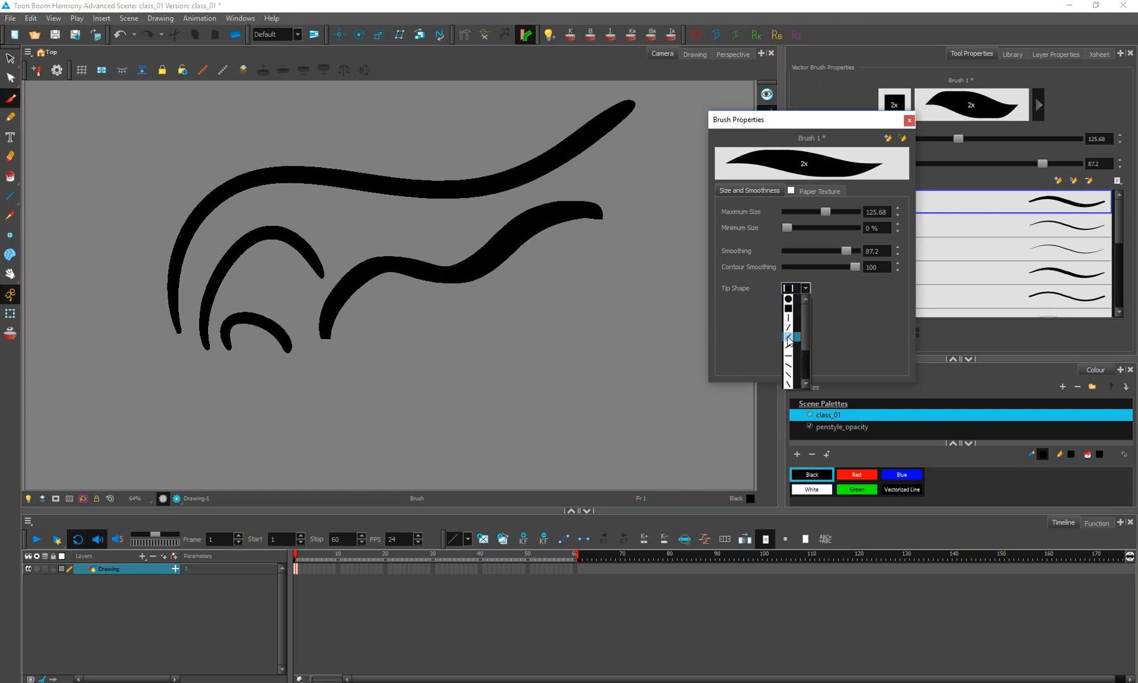
pyautogui.click(789, 337)
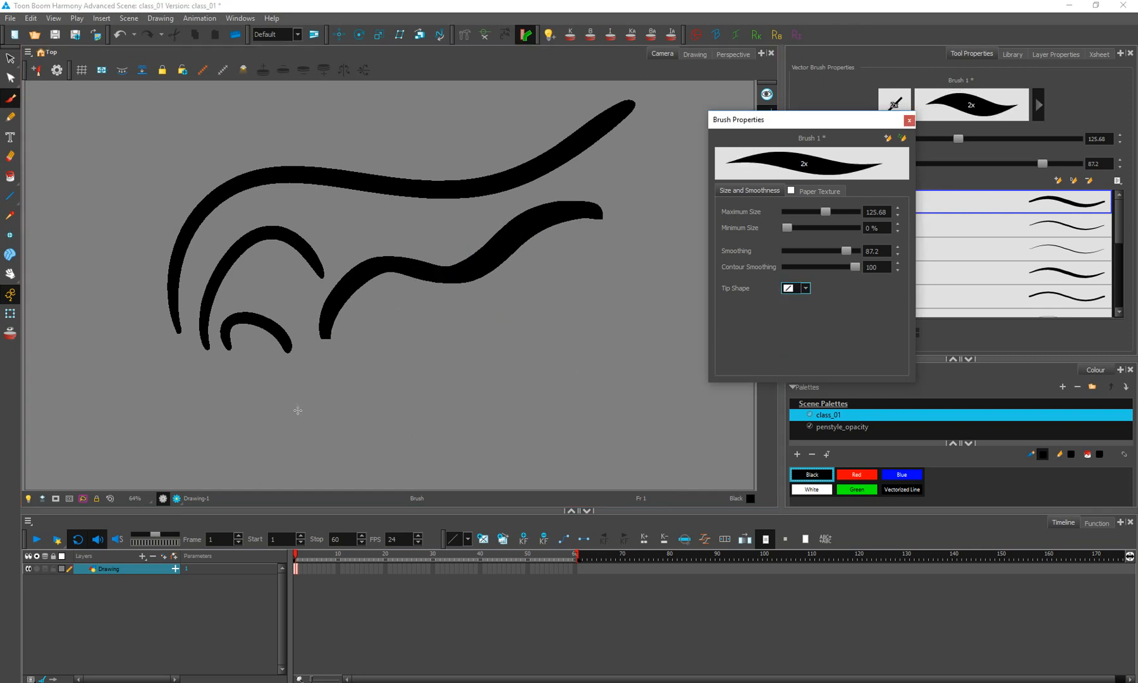
pyautogui.moveTo(296, 409); pyautogui.dragTo(607, 251)
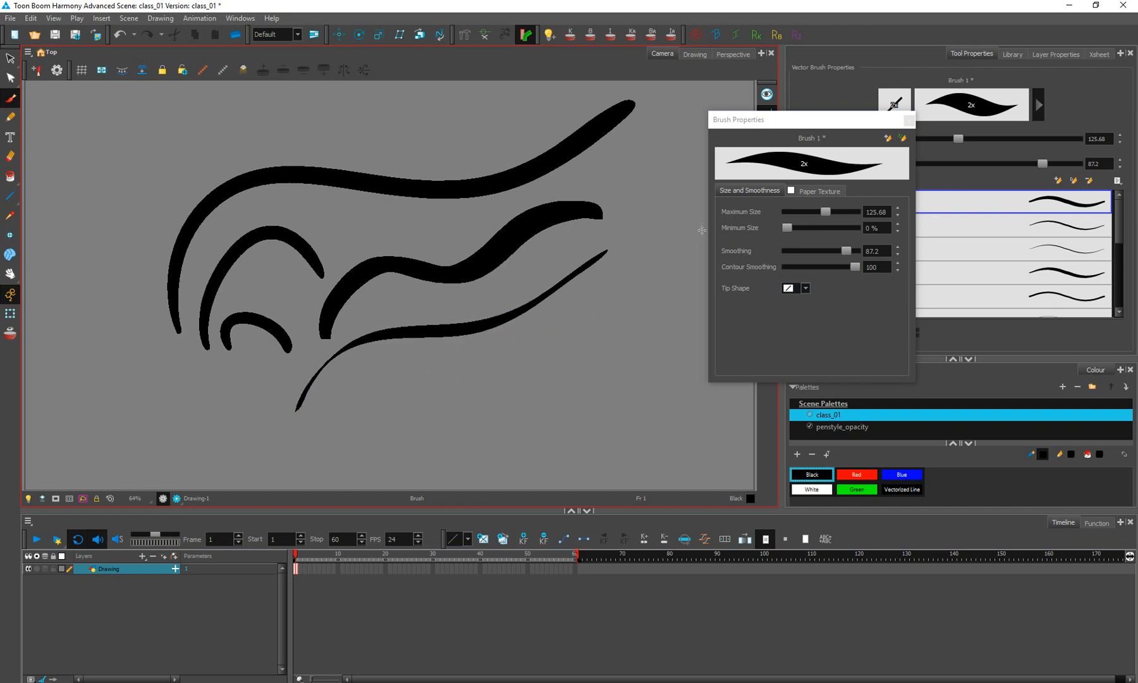
# Step: Set the brush's Maximum Size to 208.48 and paint two long test strokes crossing the canvas
pyautogui.moveTo(829, 214); pyautogui.dragTo(842, 214)
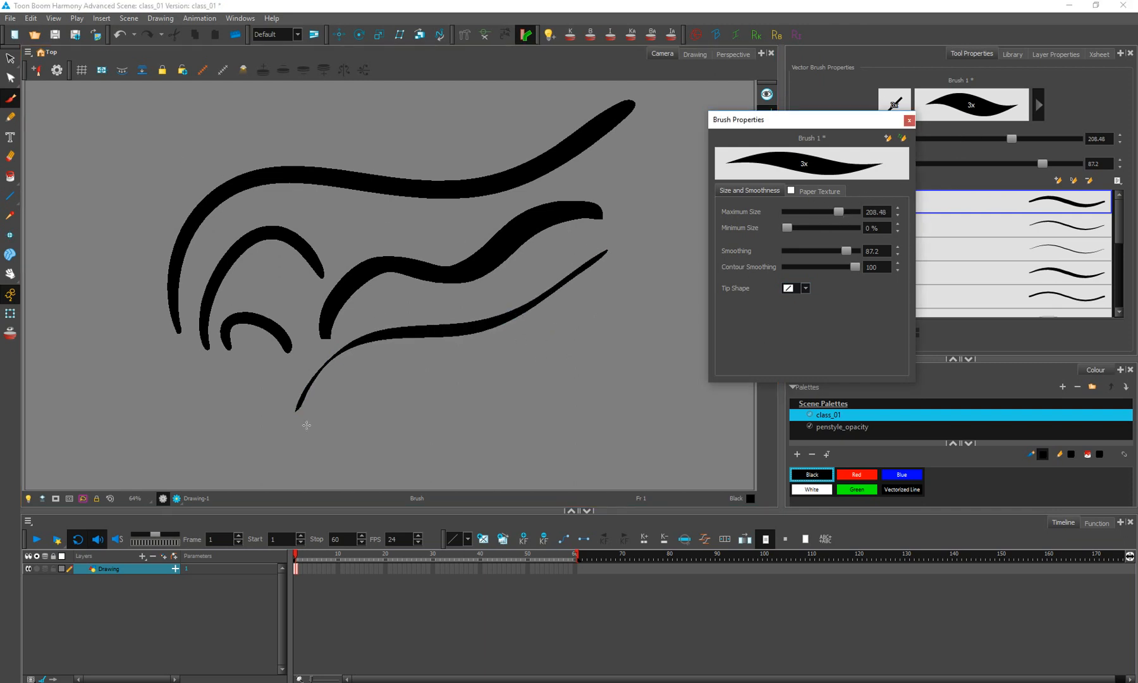
pyautogui.moveTo(310, 424); pyautogui.dragTo(629, 307)
pyautogui.hotkey('ctrl', 'z')
pyautogui.moveTo(93, 161)
pyautogui.mouseDown()
pyautogui.moveTo(178, 144)
pyautogui.moveTo(375, 319)
pyautogui.moveTo(471, 434)
pyautogui.mouseUp()
pyautogui.moveTo(628, 280)
pyautogui.mouseDown()
pyautogui.moveTo(407, 385)
pyautogui.moveTo(225, 447)
pyautogui.mouseUp()
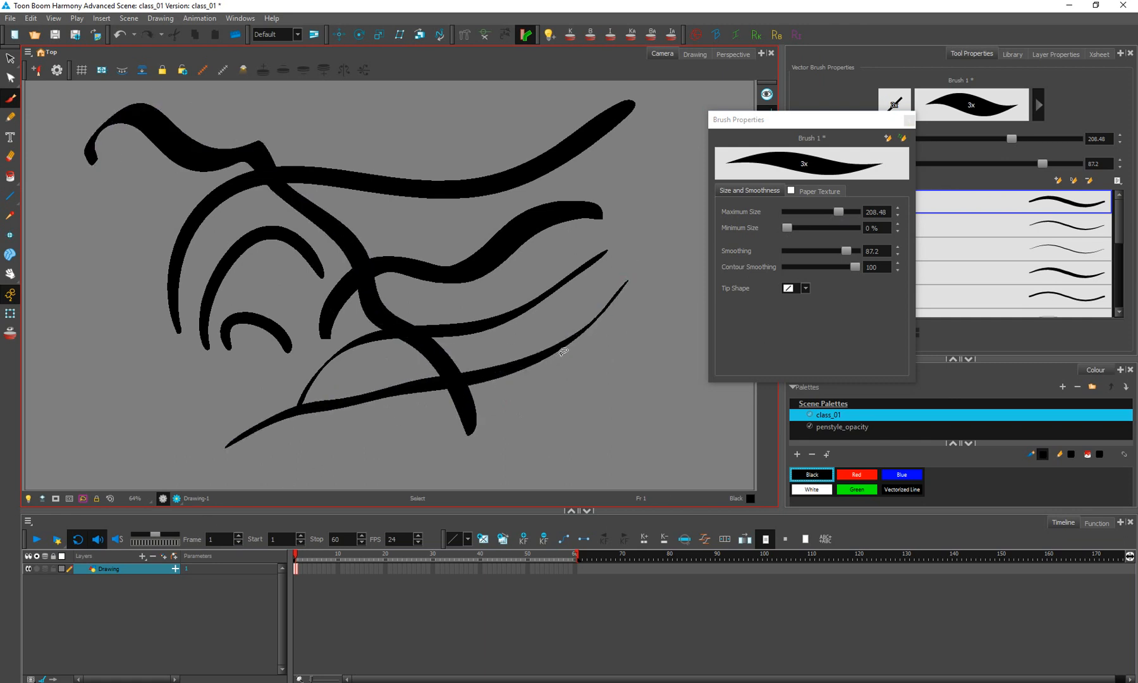
# Step: Undo the recent test strokes back to the long curve and the larger arc, and select the long curve
pyautogui.hotkey('ctrl', 'z')
pyautogui.hotkey('ctrl', 'z')
pyautogui.hotkey('ctrl', 'z')
pyautogui.hotkey('ctrl', 'z')
pyautogui.hotkey('ctrl', 'z')
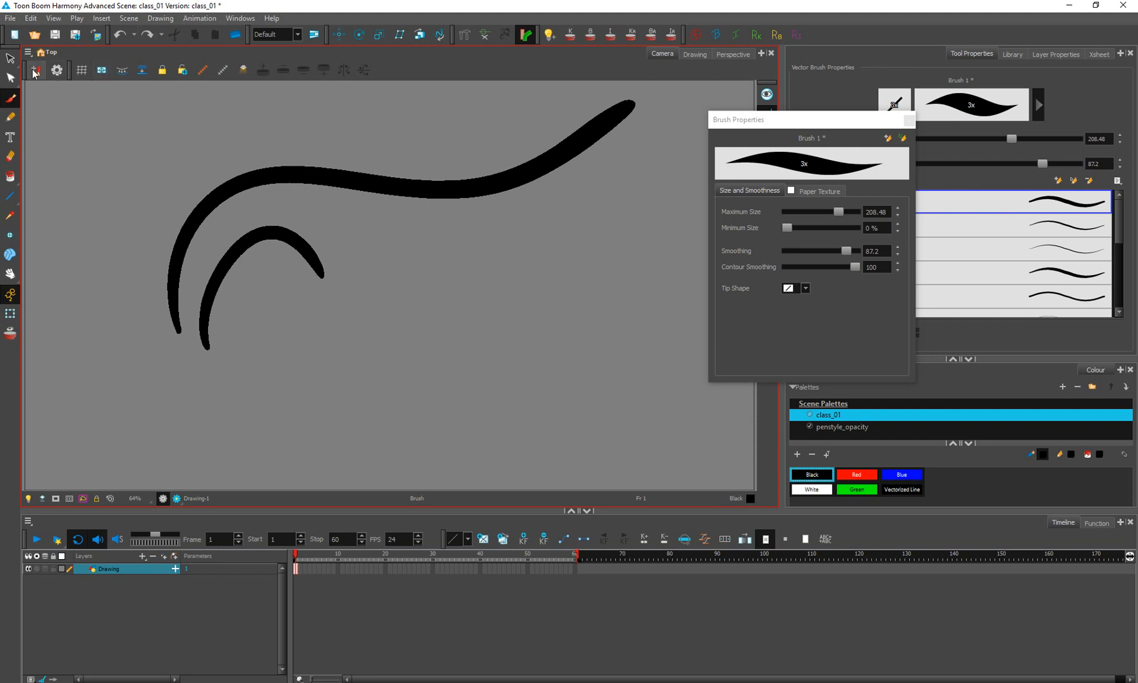
pyautogui.click(10, 59)
pyautogui.moveTo(303, 159); pyautogui.dragTo(332, 196)
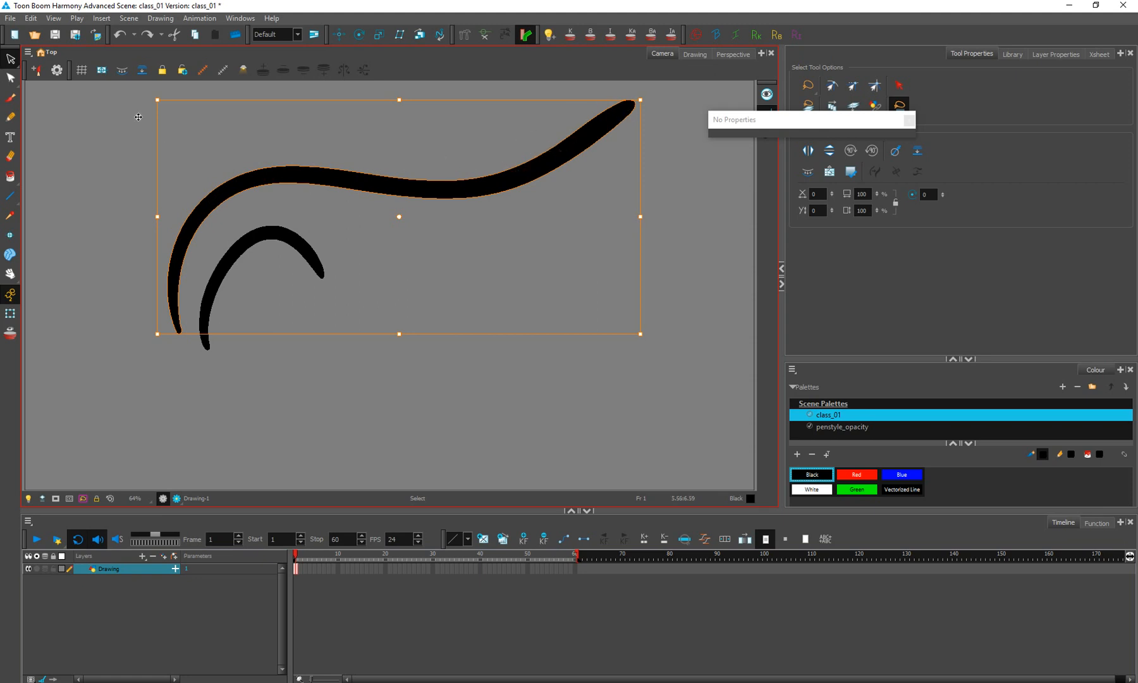
# Step: Switch to the Pencil tool and set its Minimum Size to 0% and Maximum Size to 176.8
pyautogui.click(11, 117)
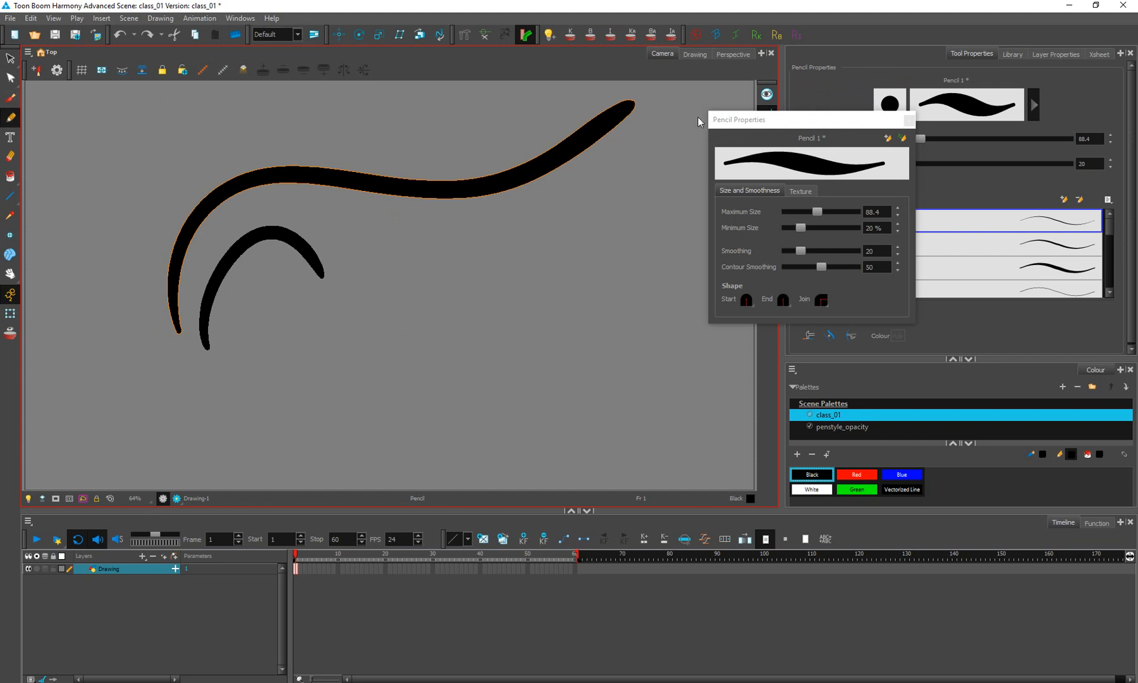
pyautogui.click(750, 201)
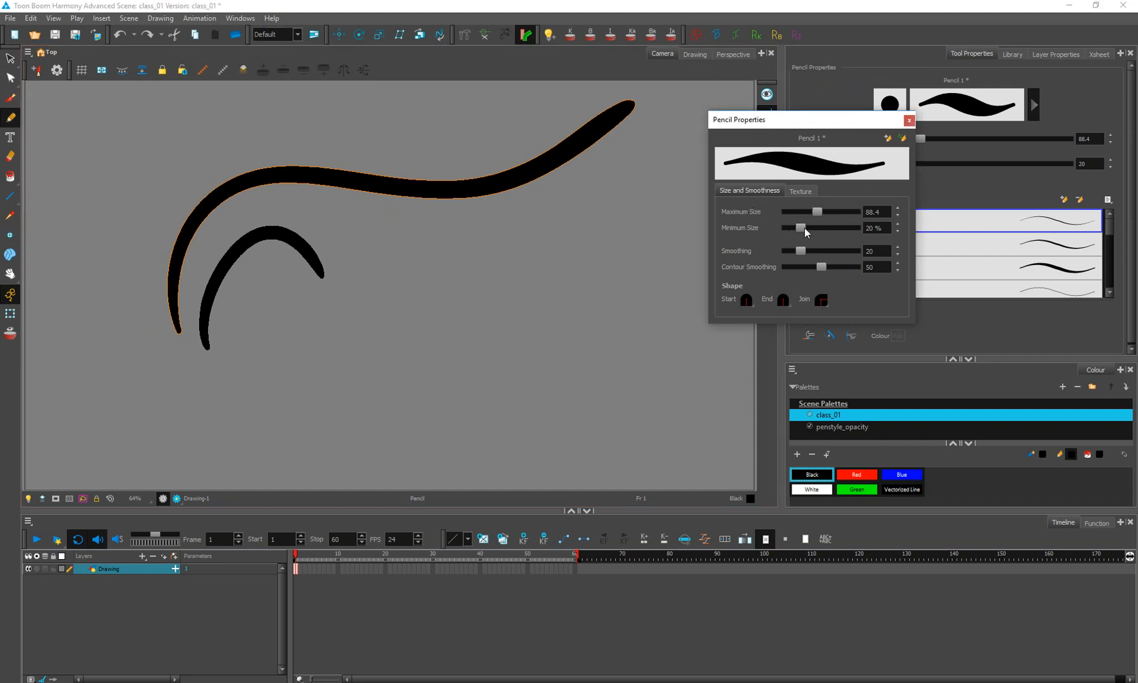
pyautogui.moveTo(800, 227); pyautogui.dragTo(786, 227)
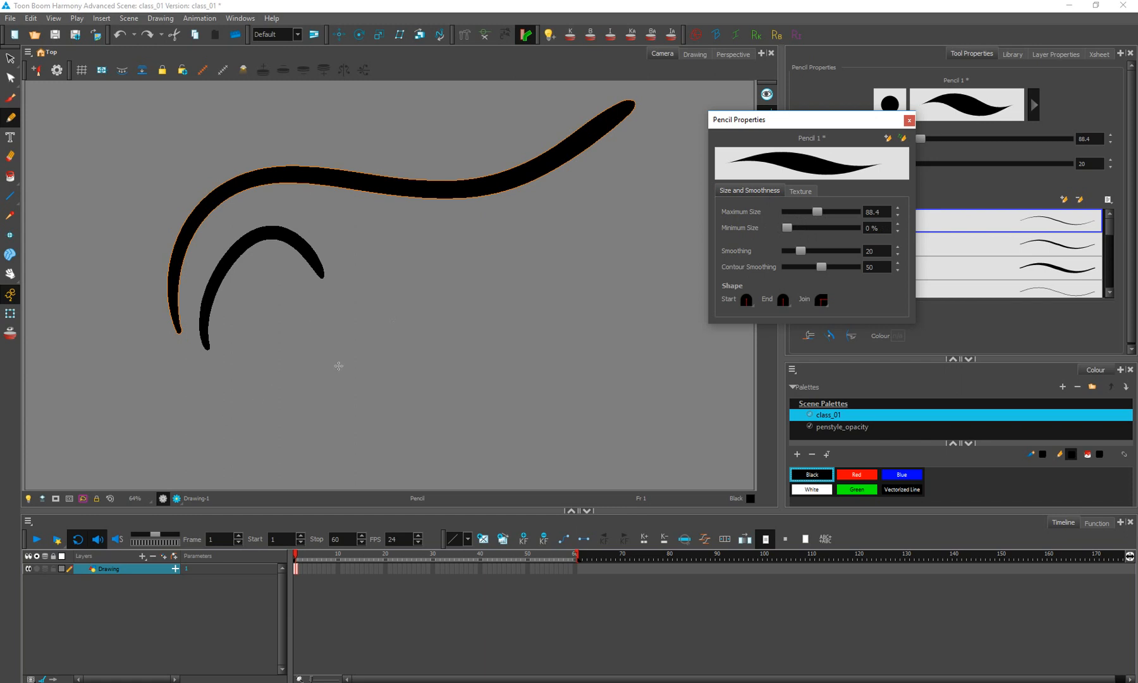
pyautogui.moveTo(819, 213); pyautogui.dragTo(834, 212)
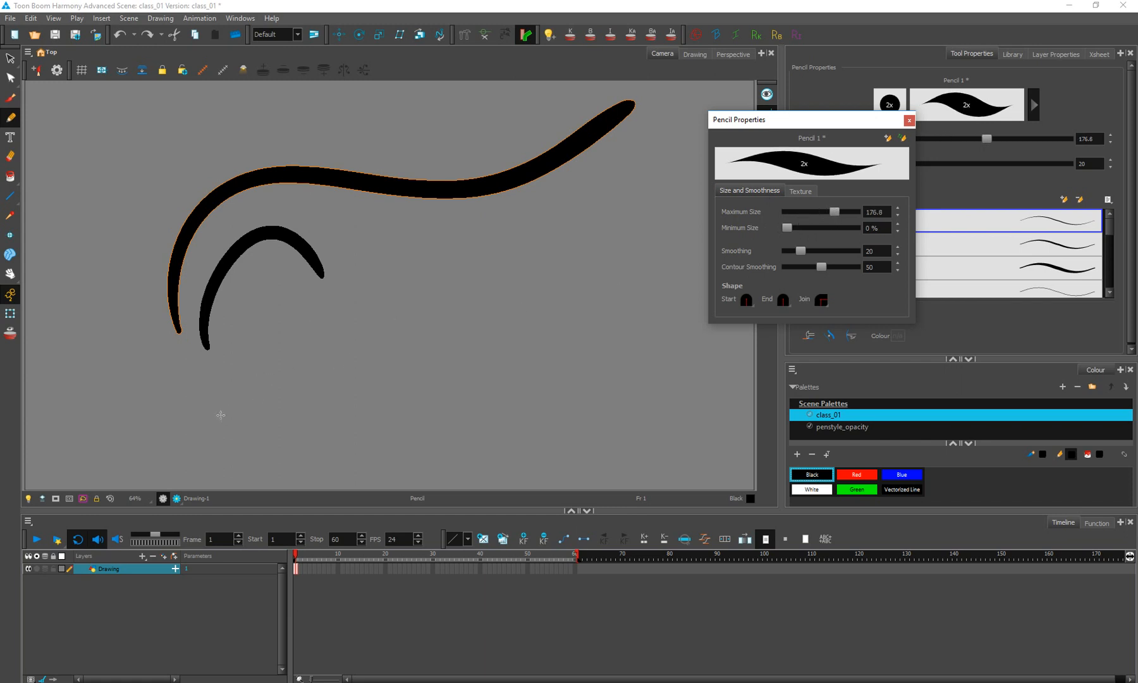
# Step: Draw a long wavy pencil stroke below the arc, undoing the first attempt and redrawing it
pyautogui.moveTo(208, 428)
pyautogui.mouseDown()
pyautogui.moveTo(338, 307)
pyautogui.moveTo(641, 228)
pyautogui.mouseUp()
pyautogui.hotkey('ctrl', 'z')
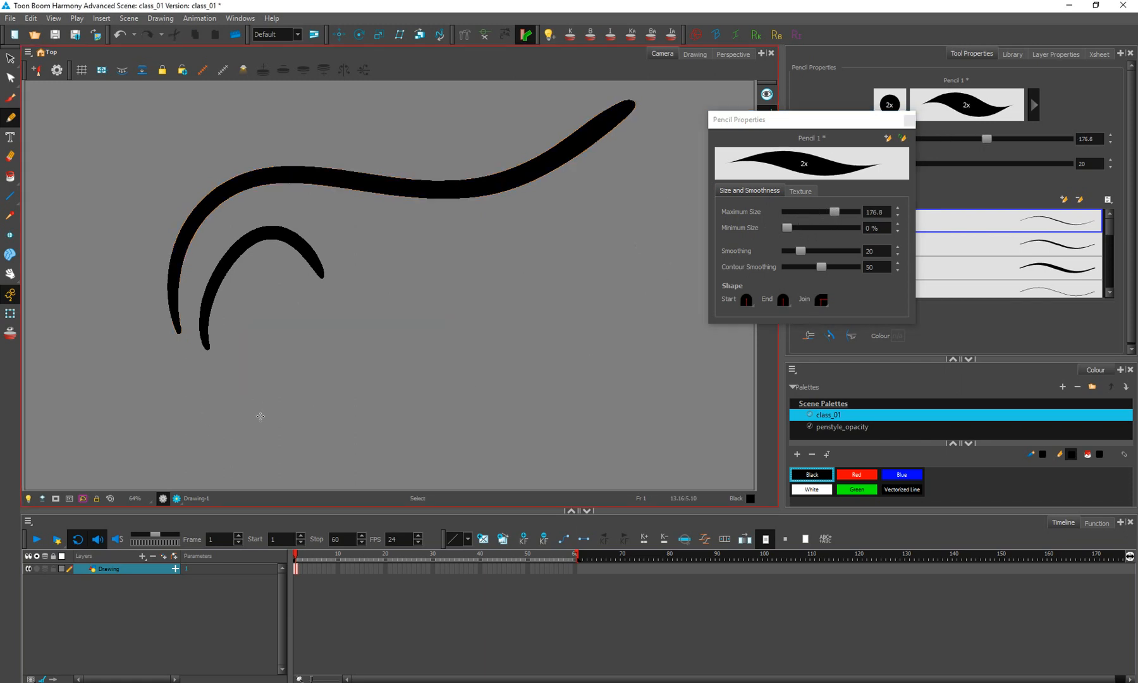
pyautogui.moveTo(194, 428)
pyautogui.mouseDown()
pyautogui.moveTo(213, 394)
pyautogui.moveTo(646, 220)
pyautogui.mouseUp()
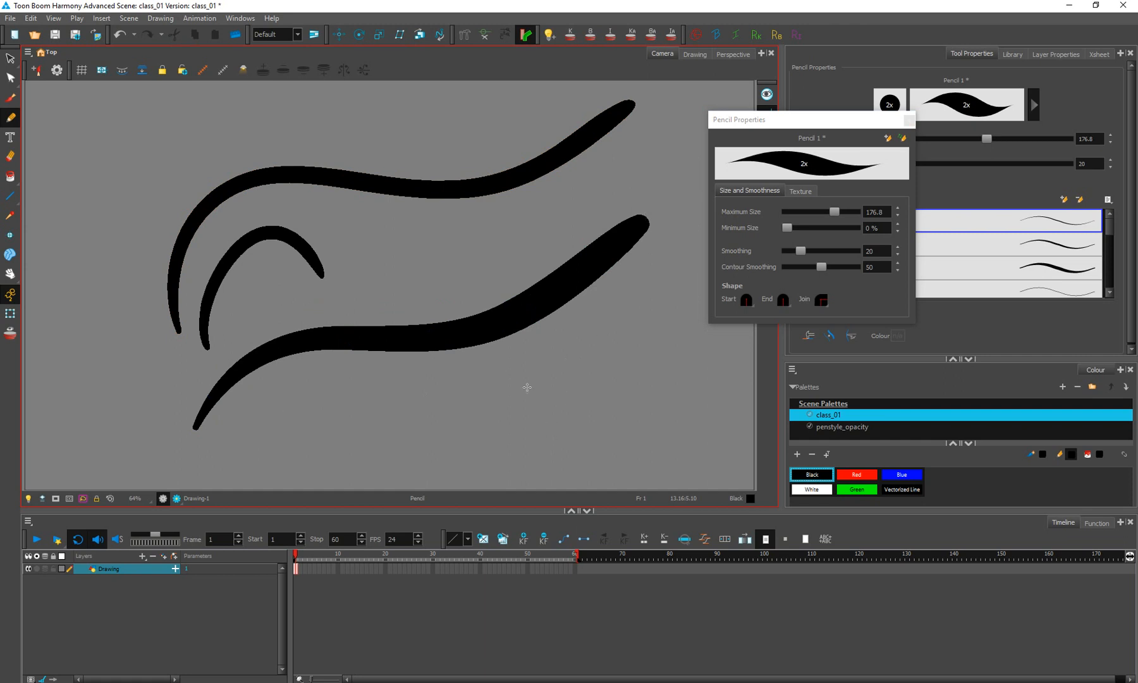
# Step: Select the pencil stroke and the upper brush stroke in turn to compare the centre line with the contour outline
pyautogui.click(10, 59)
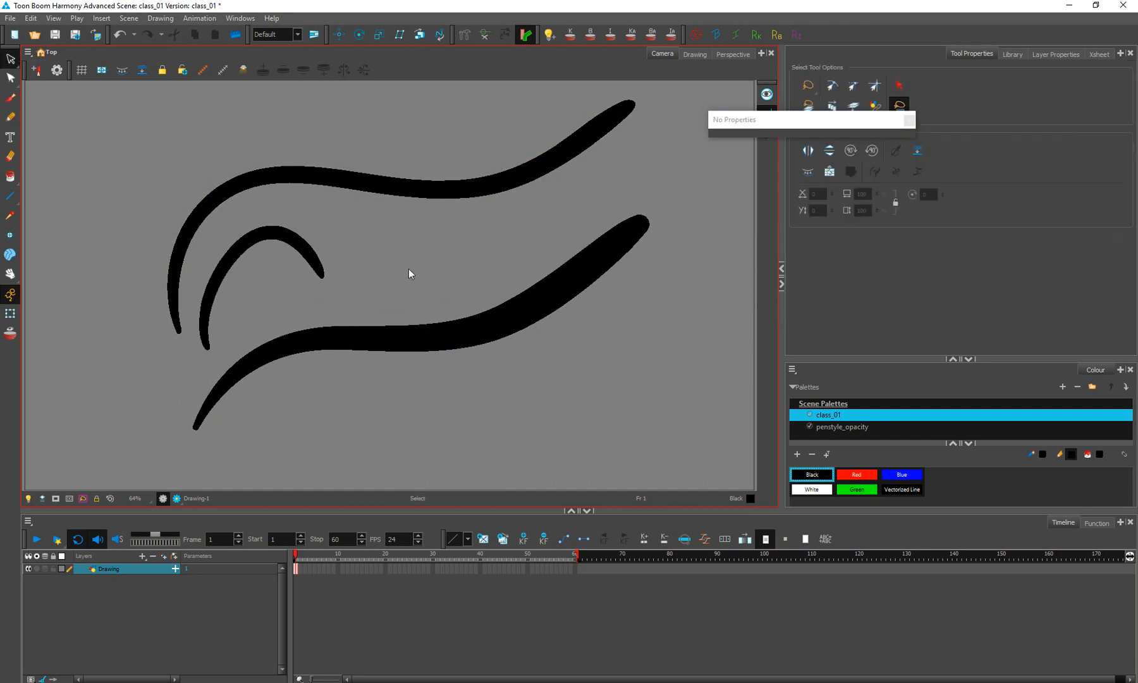
pyautogui.click(499, 319)
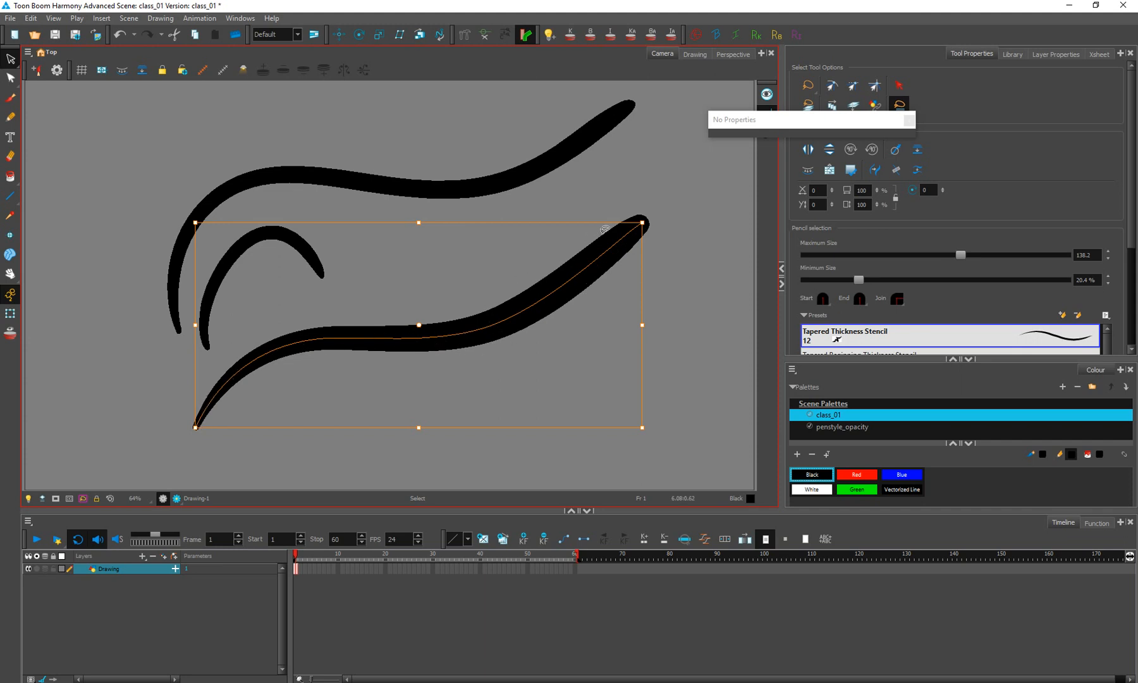
pyautogui.click(555, 135)
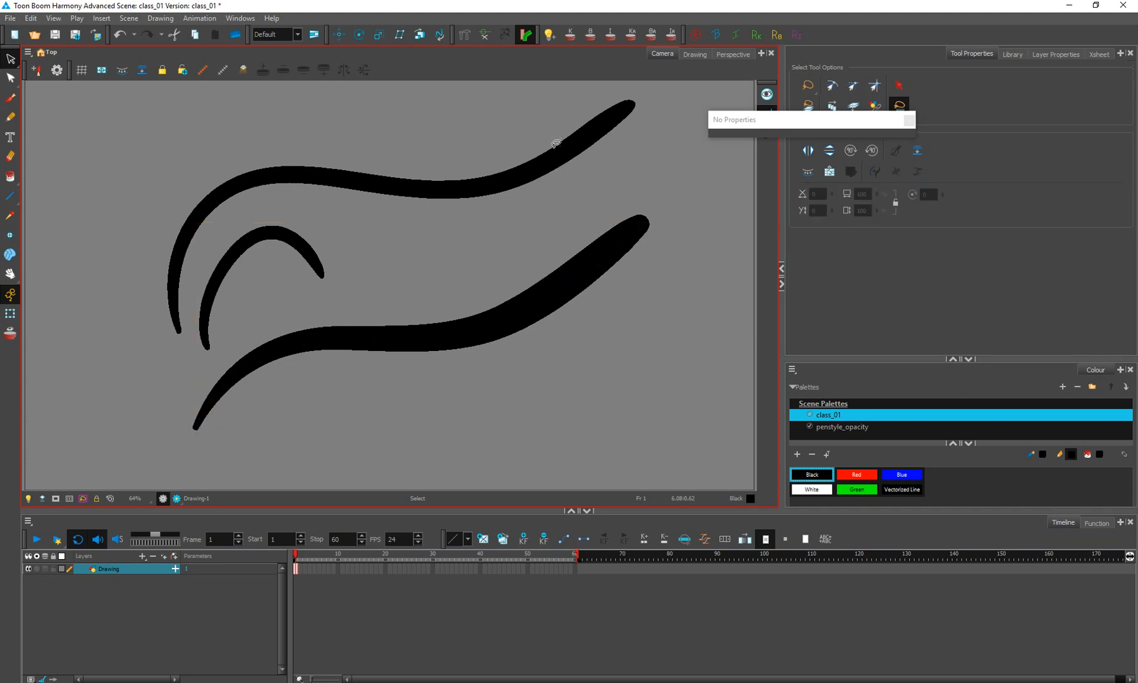
pyautogui.click(556, 151)
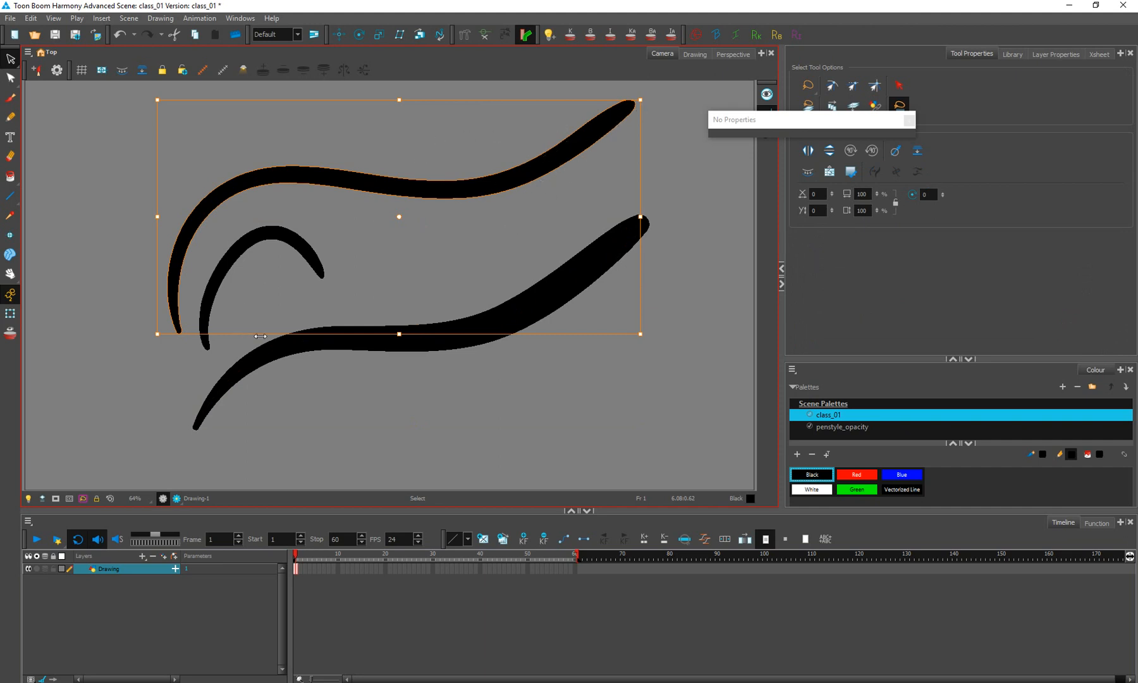
# Step: Delete the arc between the two long strokes and activate the Contour Editor
pyautogui.click(316, 256)
pyautogui.press('Delete')
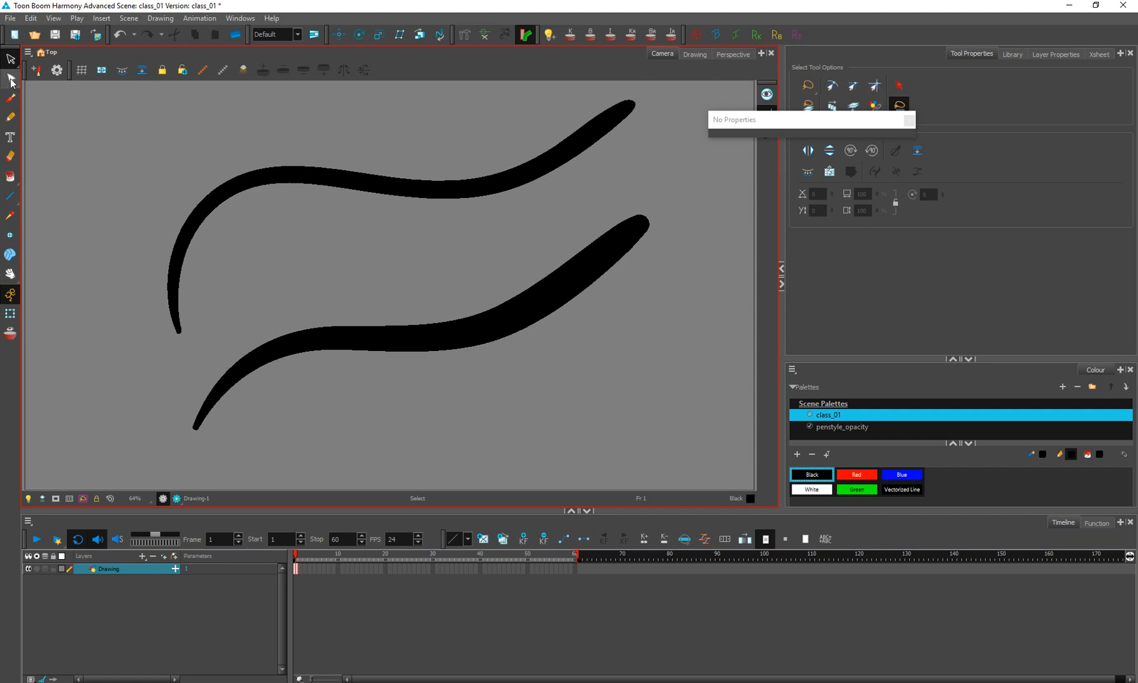
pyautogui.click(11, 80)
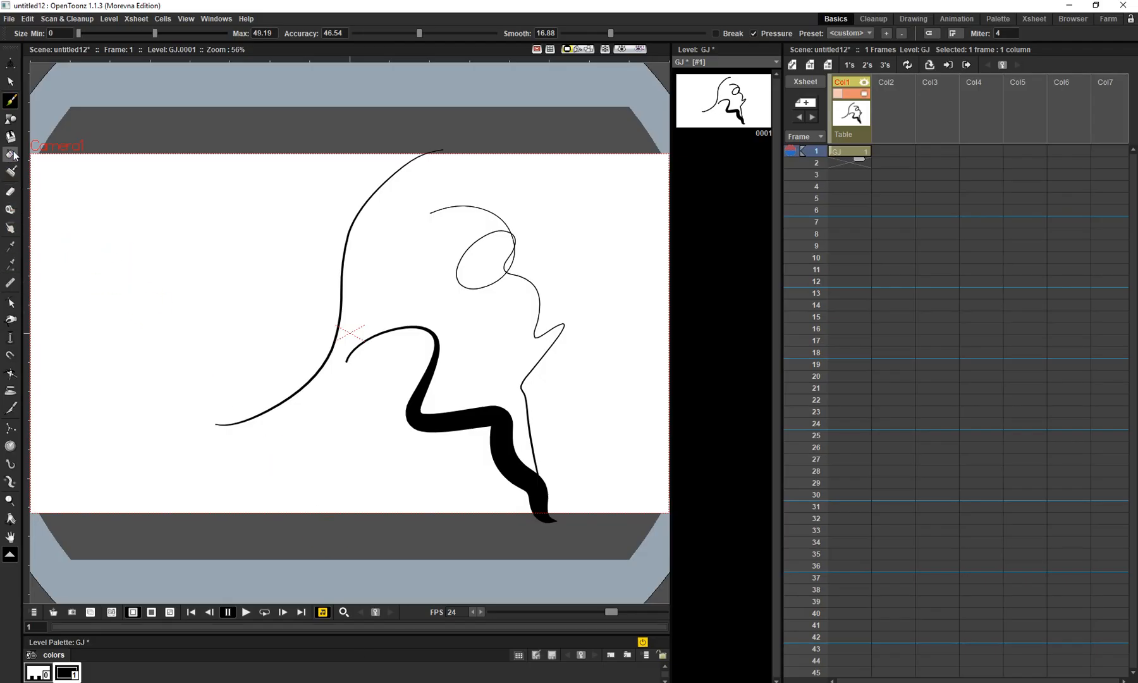
# Step: In OpenToonz, turn off the Camera BG Color and shift a control point along the thick stroke's centre line
pyautogui.click(184, 19)
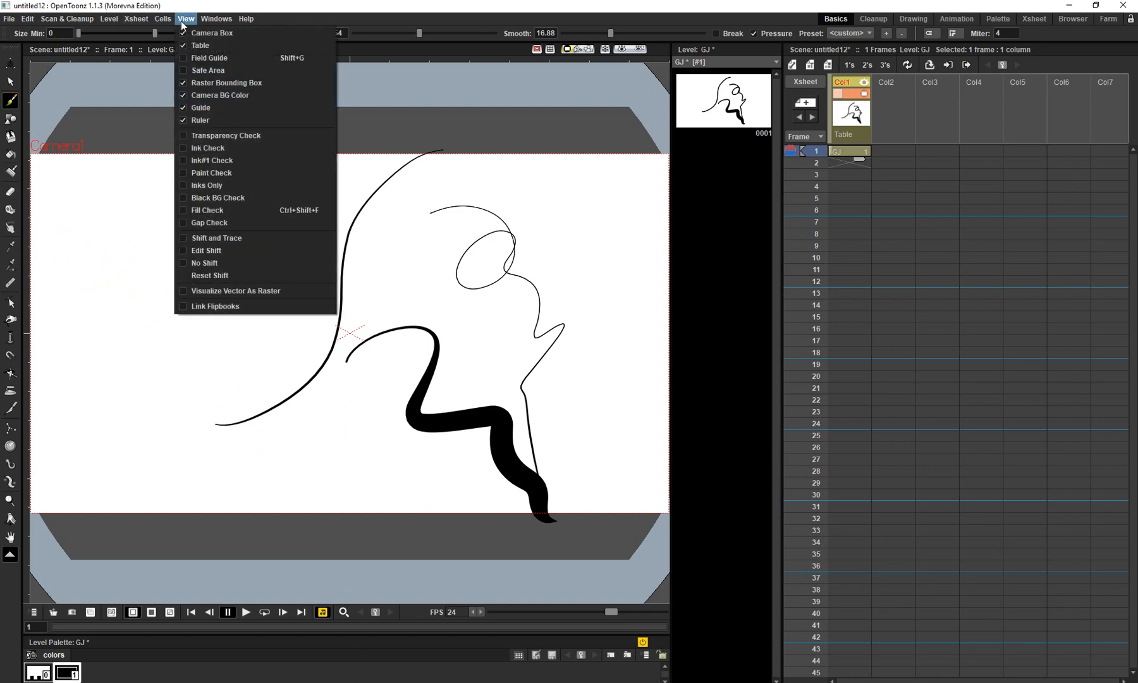
pyautogui.click(218, 98)
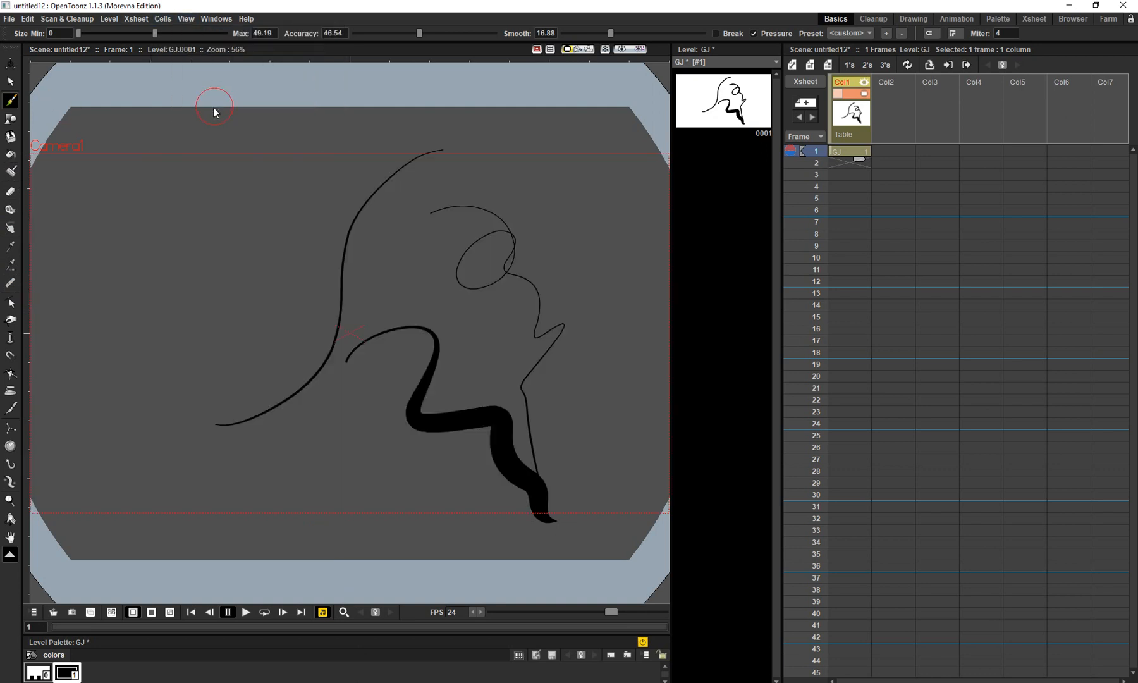
pyautogui.click(11, 303)
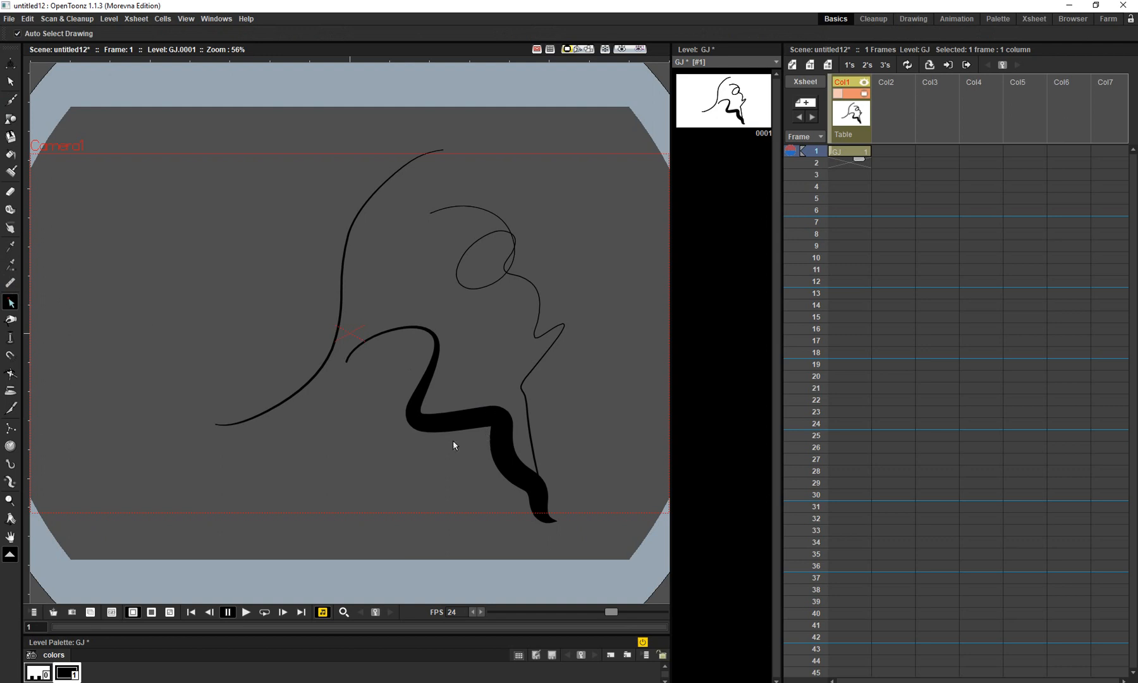
pyautogui.click(493, 417)
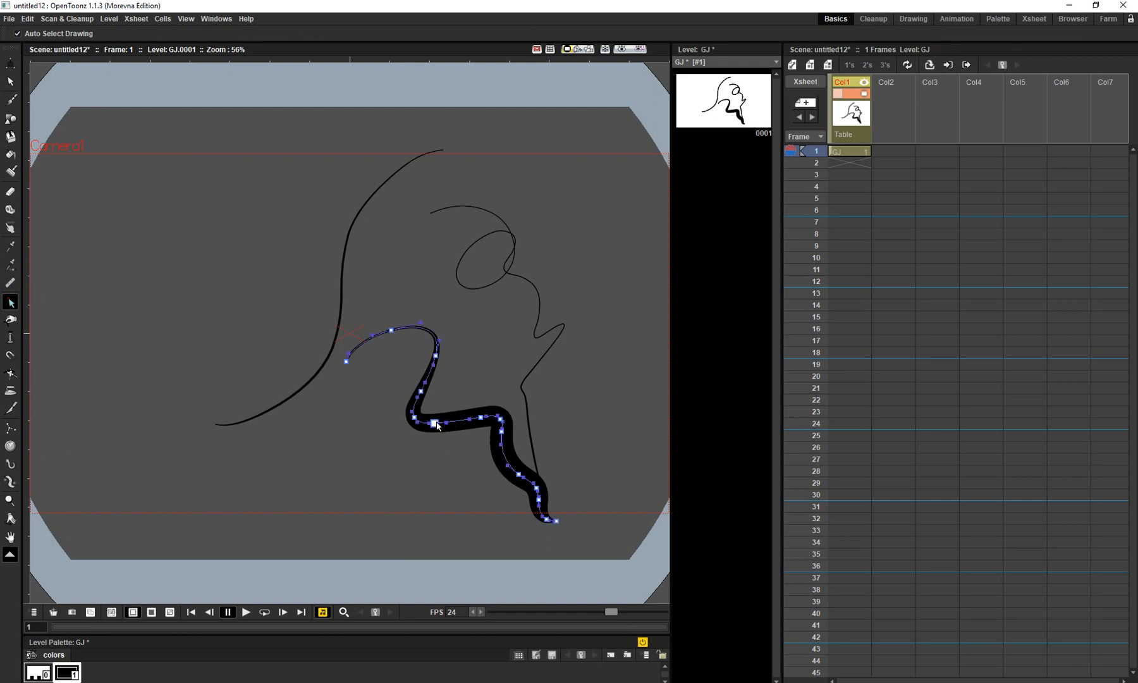
pyautogui.moveTo(434, 423)
pyautogui.mouseDown()
pyautogui.moveTo(451, 388)
pyautogui.moveTo(447, 421)
pyautogui.mouseUp()
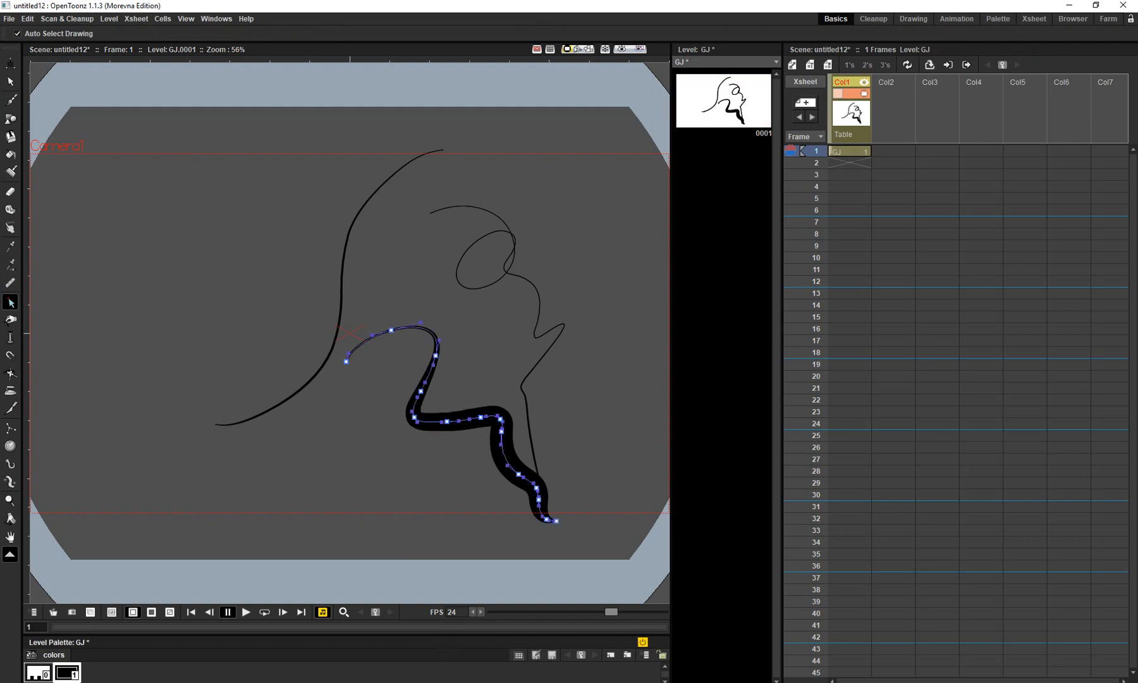
# Step: Return to Toon Boom Harmony and thicken the upper brush stroke near its upper end by moving contour points on both edges
pyautogui.hotkey('alt', 'Tab')
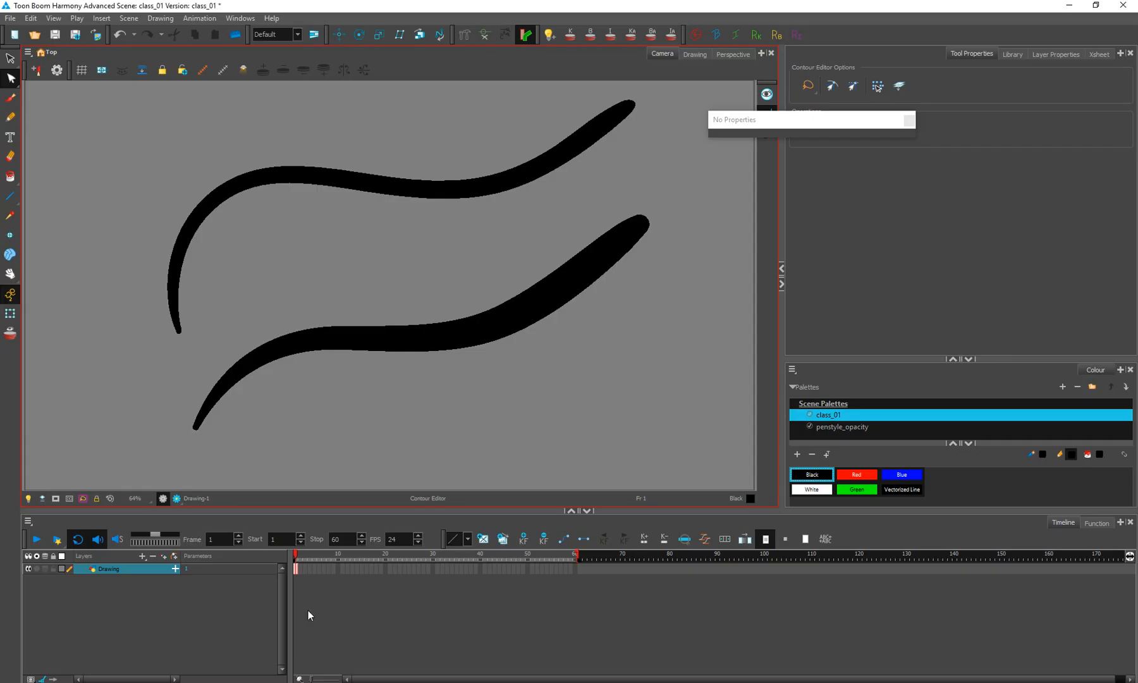
pyautogui.click(12, 80)
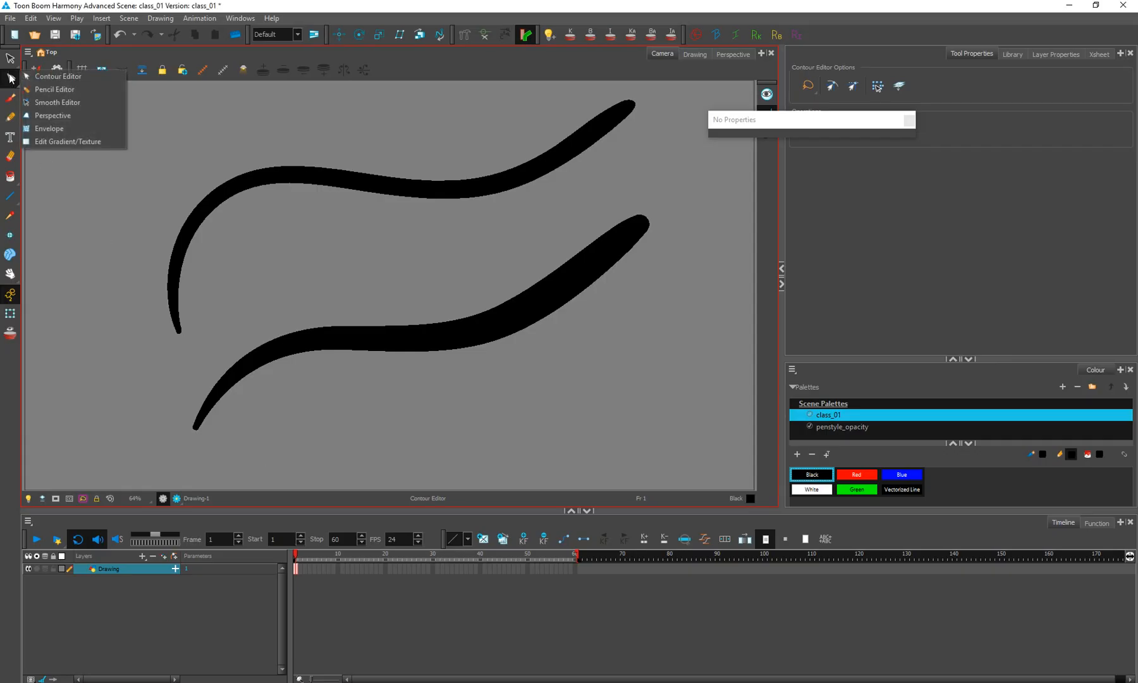
pyautogui.click(510, 178)
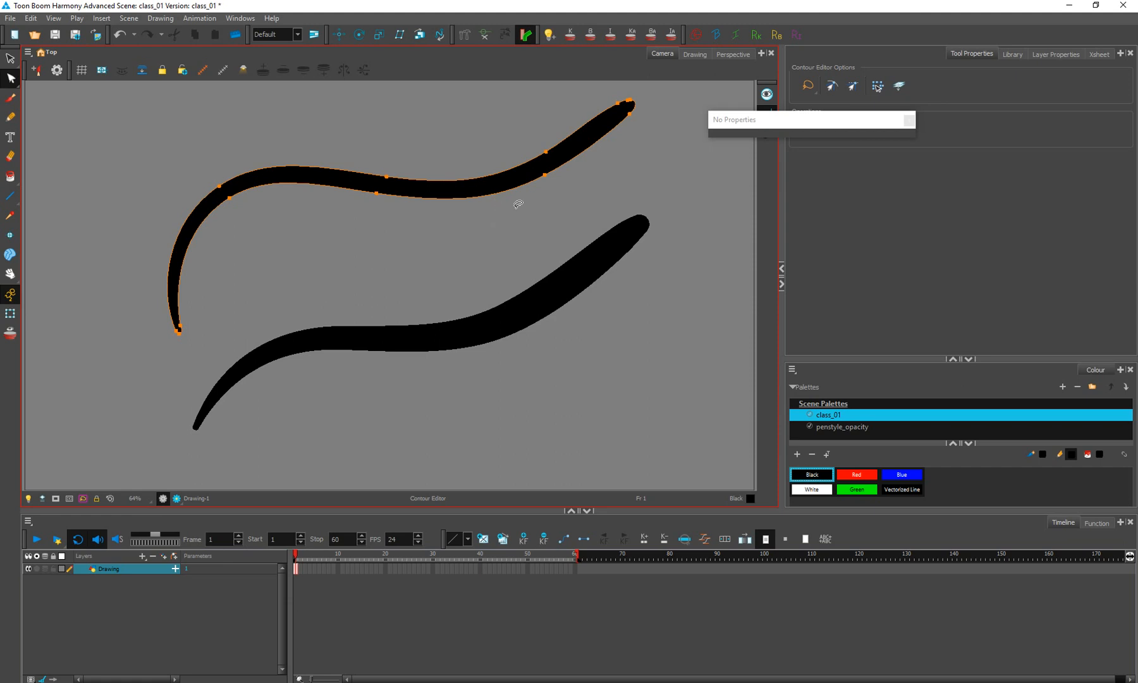
pyautogui.moveTo(544, 173); pyautogui.dragTo(552, 212)
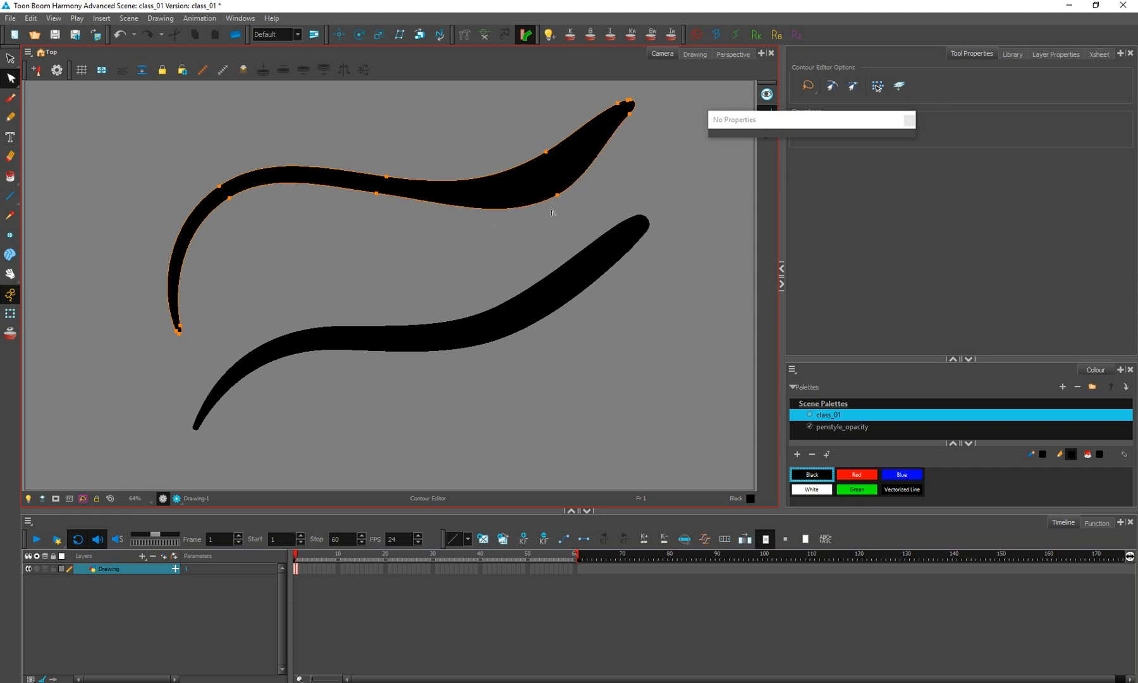
pyautogui.moveTo(543, 152); pyautogui.dragTo(535, 115)
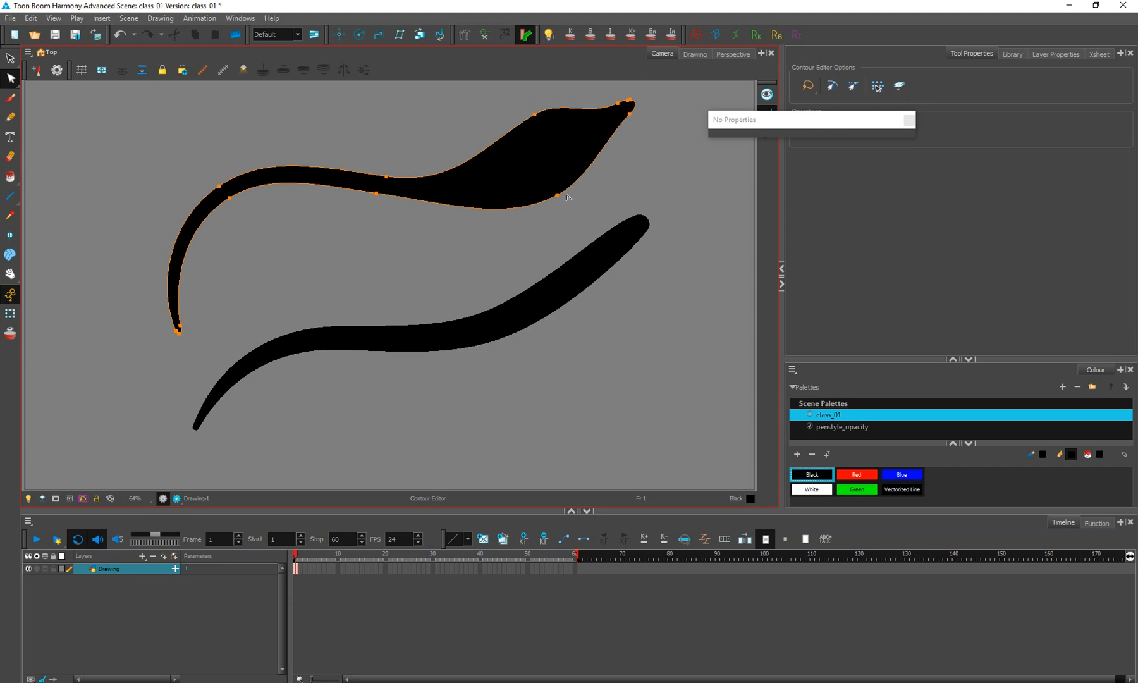
pyautogui.moveTo(557, 196)
pyautogui.mouseDown()
pyautogui.moveTo(571, 224)
pyautogui.moveTo(548, 163)
pyautogui.mouseUp()
pyautogui.moveTo(535, 115); pyautogui.dragTo(530, 130)
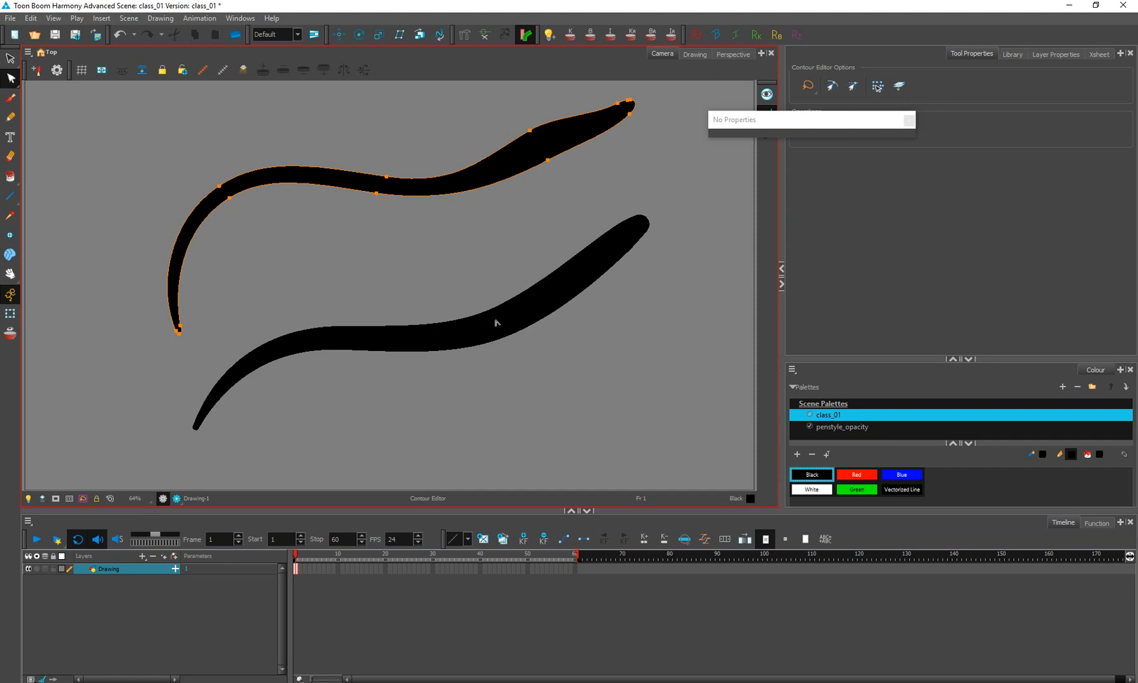
# Step: Try bending the lower pencil stroke by moving its middle centre-line point upward, and undo each change
pyautogui.click(457, 334)
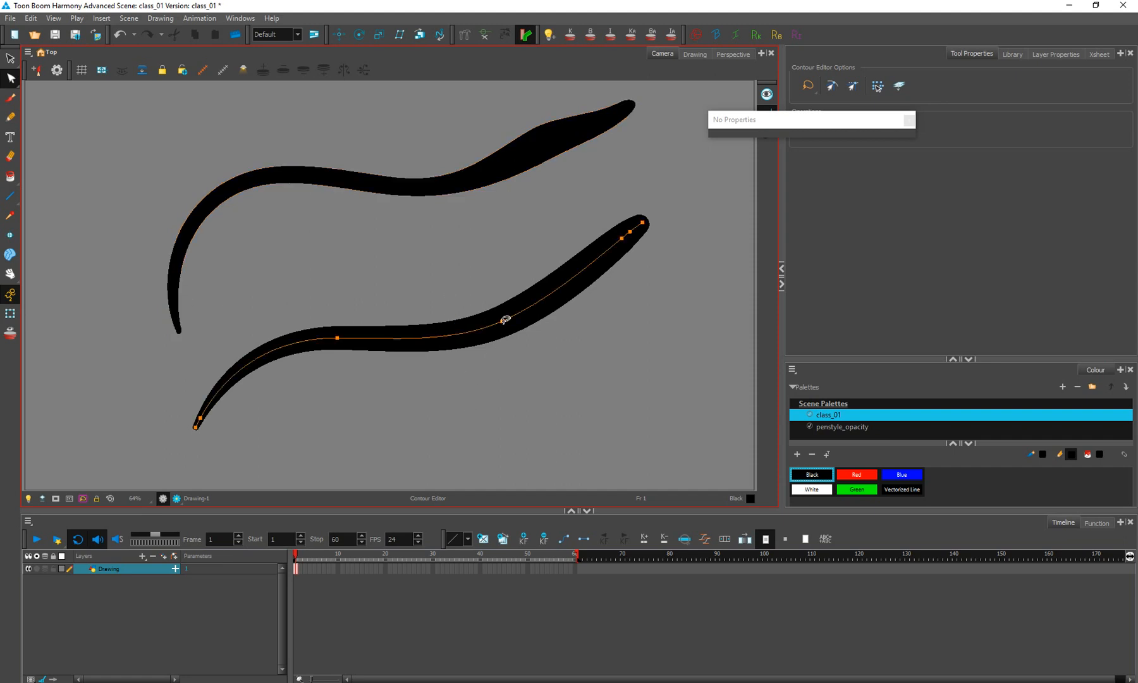
pyautogui.moveTo(501, 321); pyautogui.dragTo(470, 253)
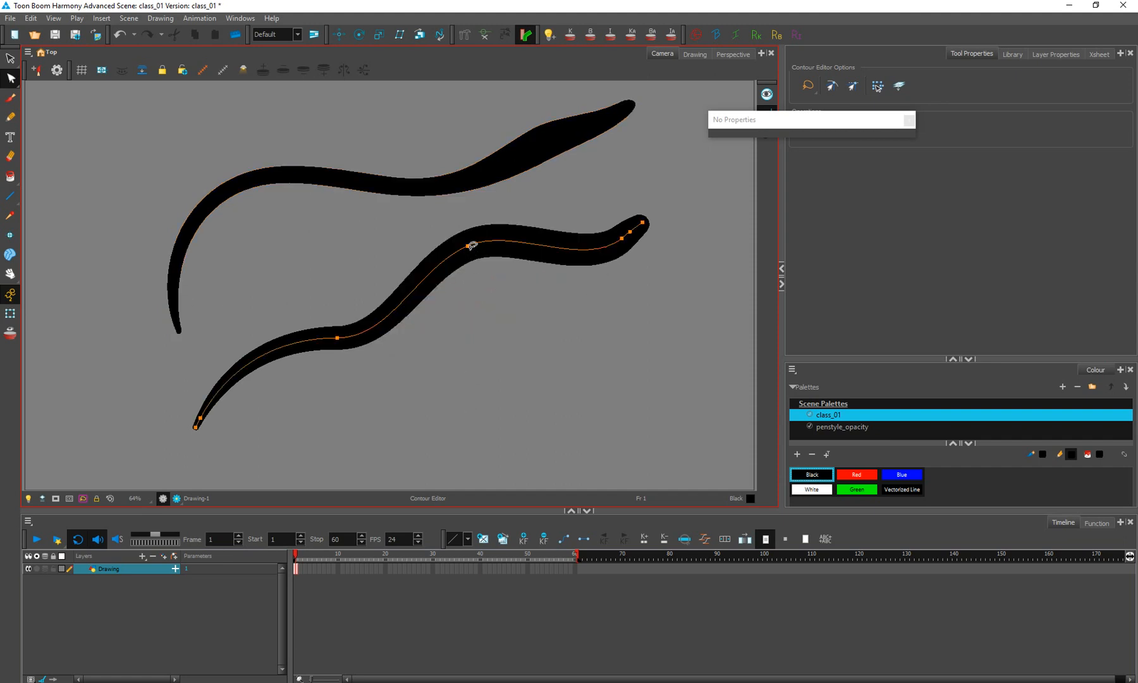
pyautogui.hotkey('ctrl', 'z')
pyautogui.click(511, 316)
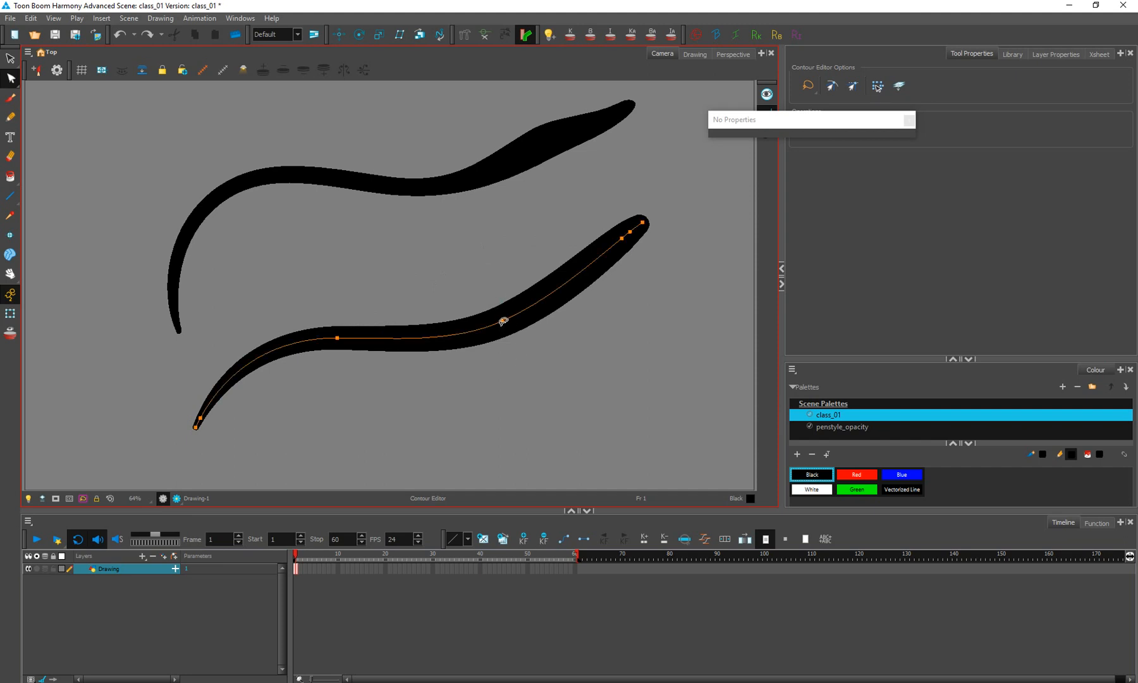
pyautogui.moveTo(501, 321)
pyautogui.mouseDown()
pyautogui.moveTo(529, 394)
pyautogui.moveTo(469, 221)
pyautogui.moveTo(387, 252)
pyautogui.mouseUp()
pyautogui.hotkey('ctrl', 'z')
pyautogui.moveTo(457, 269); pyautogui.dragTo(418, 381)
# Step: Lower the brush's Contour Smoothing to 16.2, draw a test stroke between the two existing strokes, and undo it
pyautogui.click(10, 58)
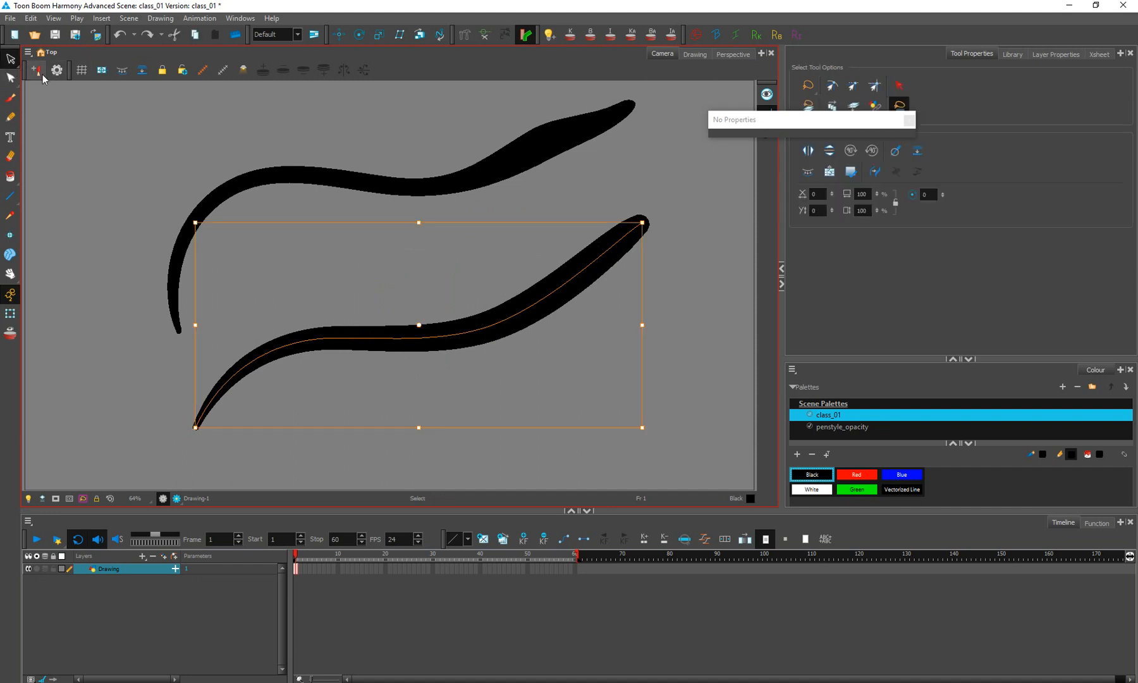
pyautogui.click(10, 98)
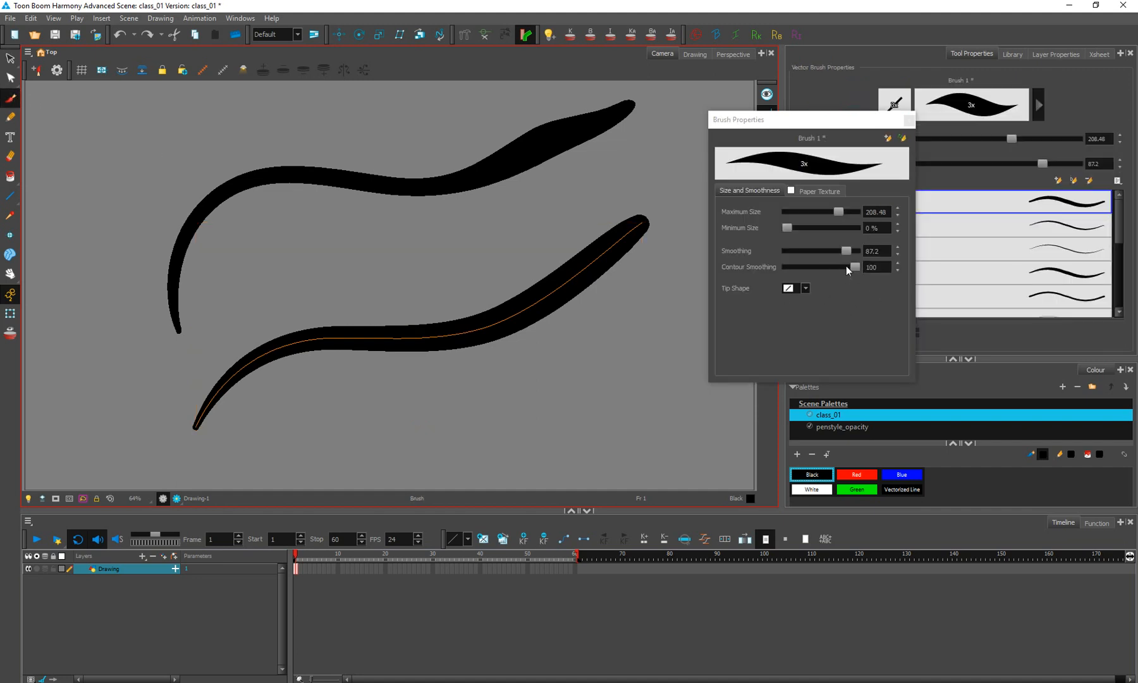
pyautogui.moveTo(854, 268); pyautogui.dragTo(813, 270)
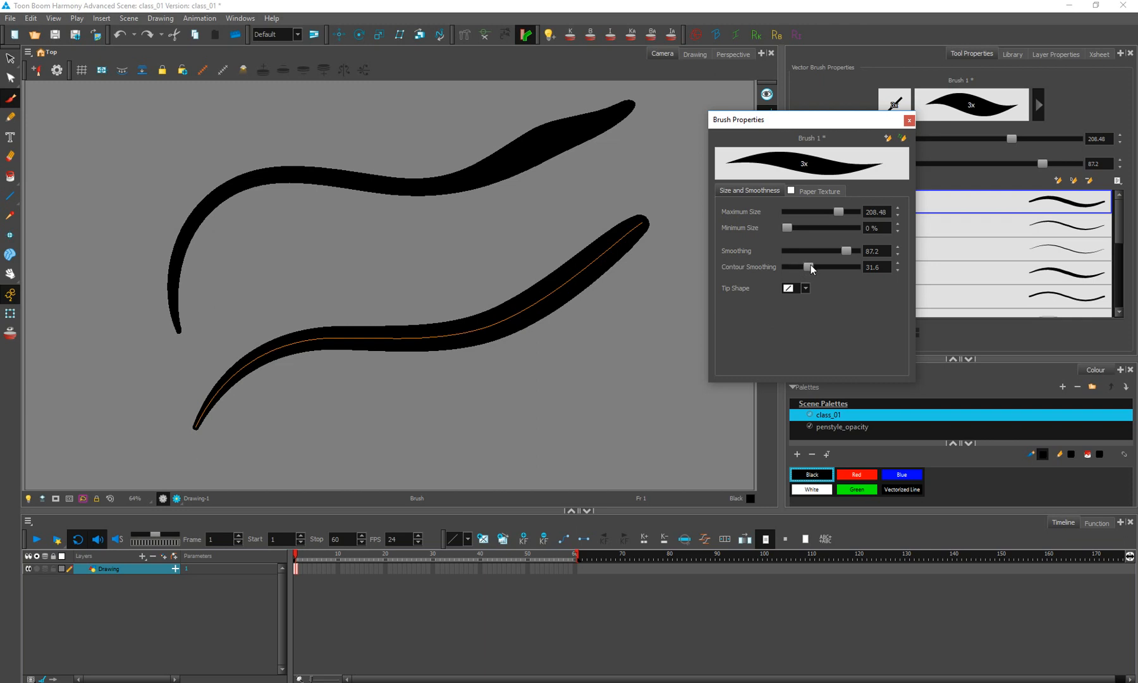
pyautogui.moveTo(811, 265); pyautogui.dragTo(798, 266)
pyautogui.moveTo(207, 308)
pyautogui.mouseDown()
pyautogui.moveTo(278, 241)
pyautogui.moveTo(544, 200)
pyautogui.mouseUp()
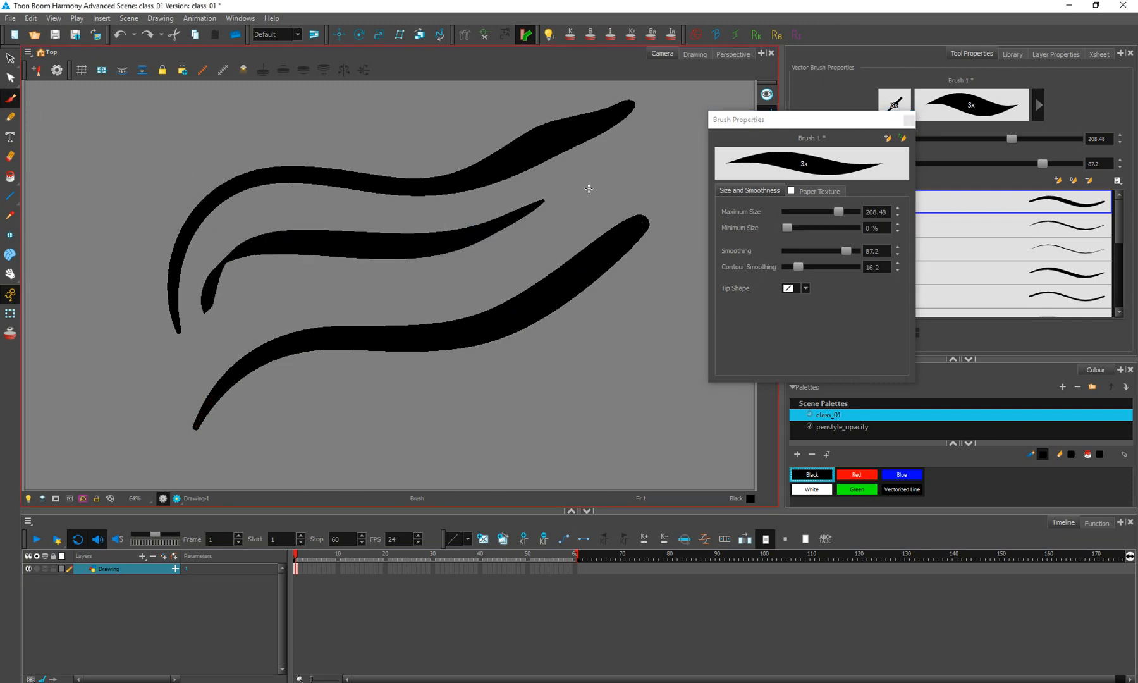
pyautogui.hotkey('ctrl', 'z')
# Step: Choose the round tip shape for the brush, draw a stroke between the two existing ones, and show its contour points
pyautogui.click(790, 288)
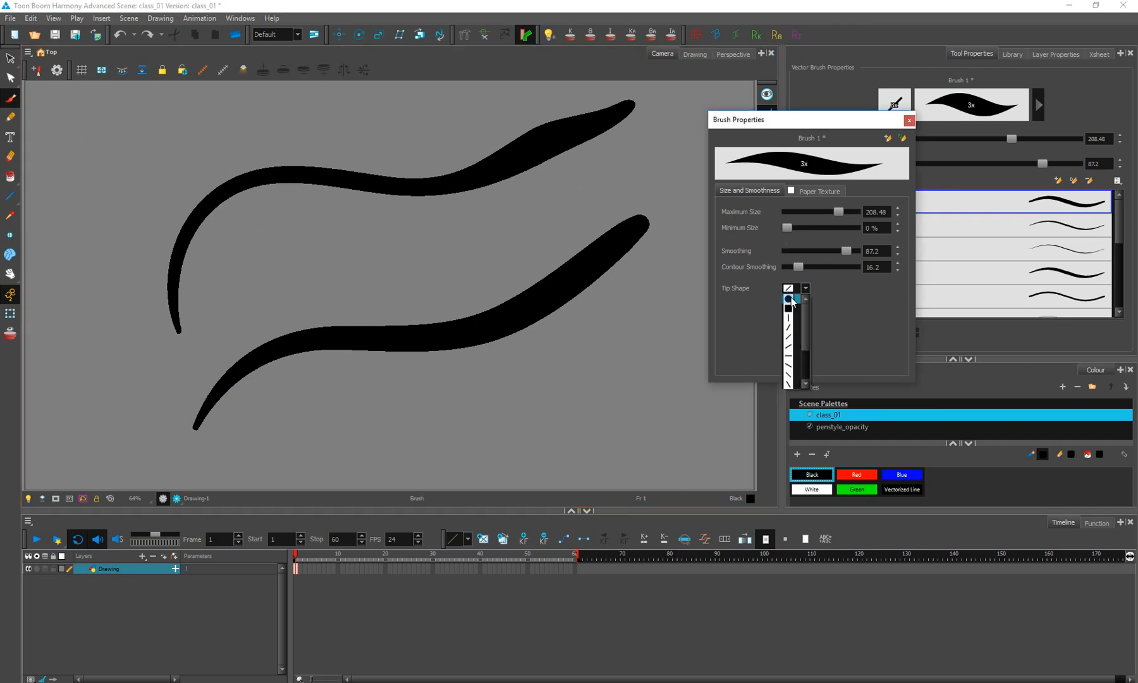
pyautogui.click(788, 299)
pyautogui.moveTo(204, 331); pyautogui.dragTo(598, 191)
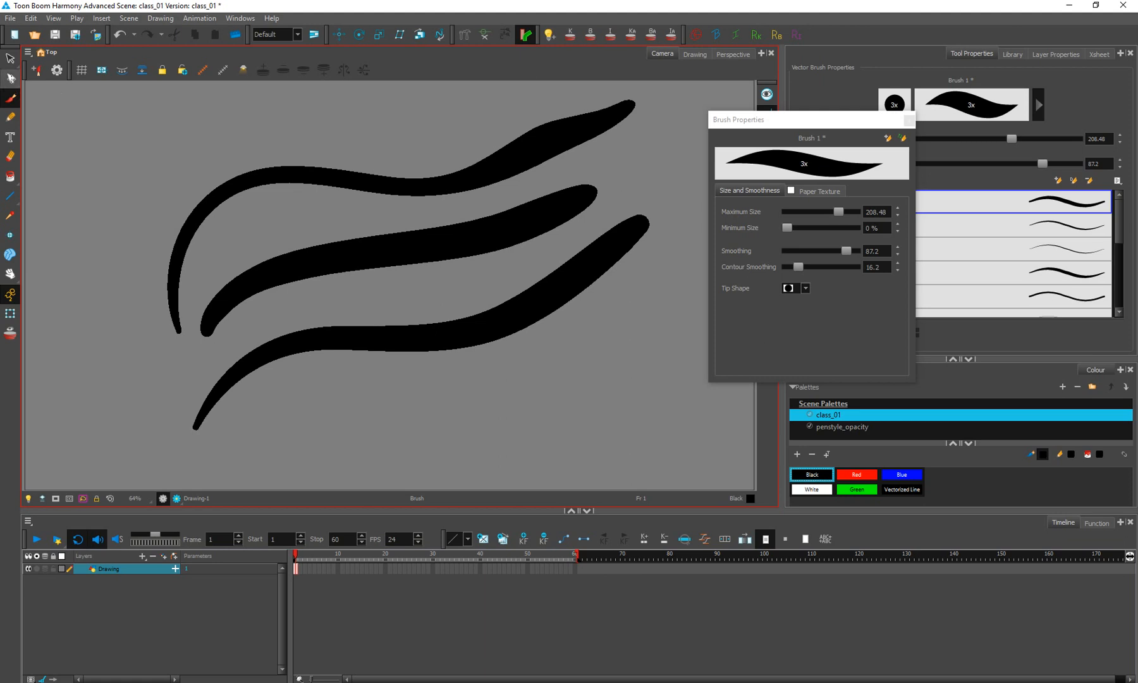
pyautogui.click(10, 77)
pyautogui.click(393, 260)
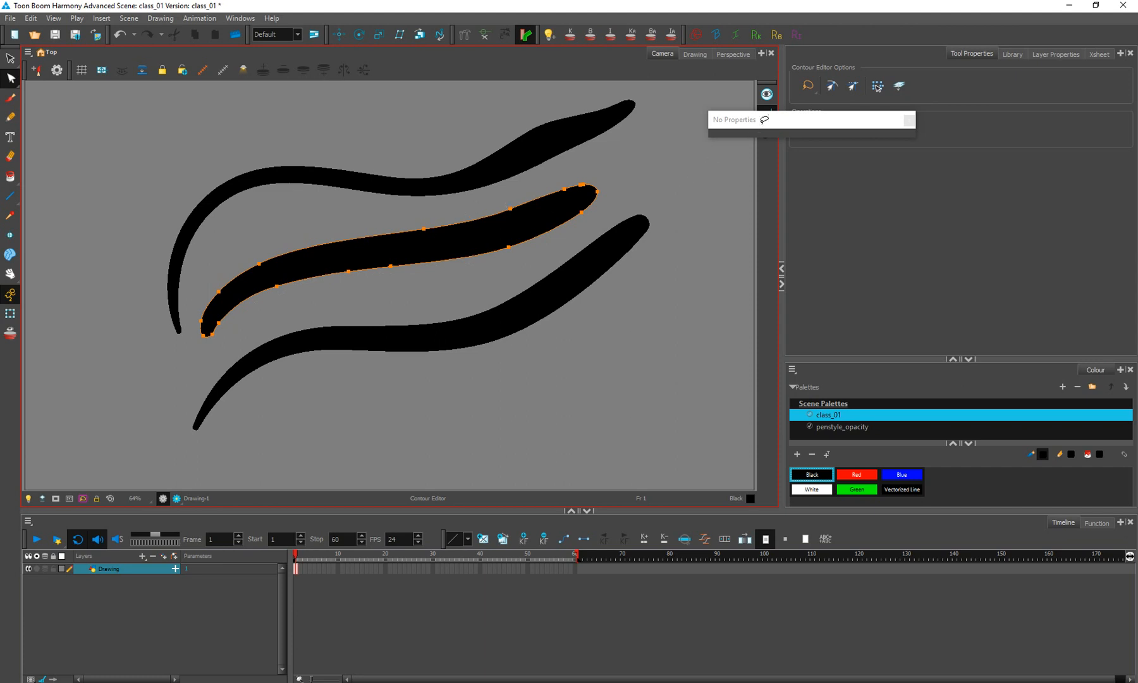
# Step: Set the brush's Contour Smoothing to 0, draw a wavy test stroke below the others, and undo it
pyautogui.click(10, 99)
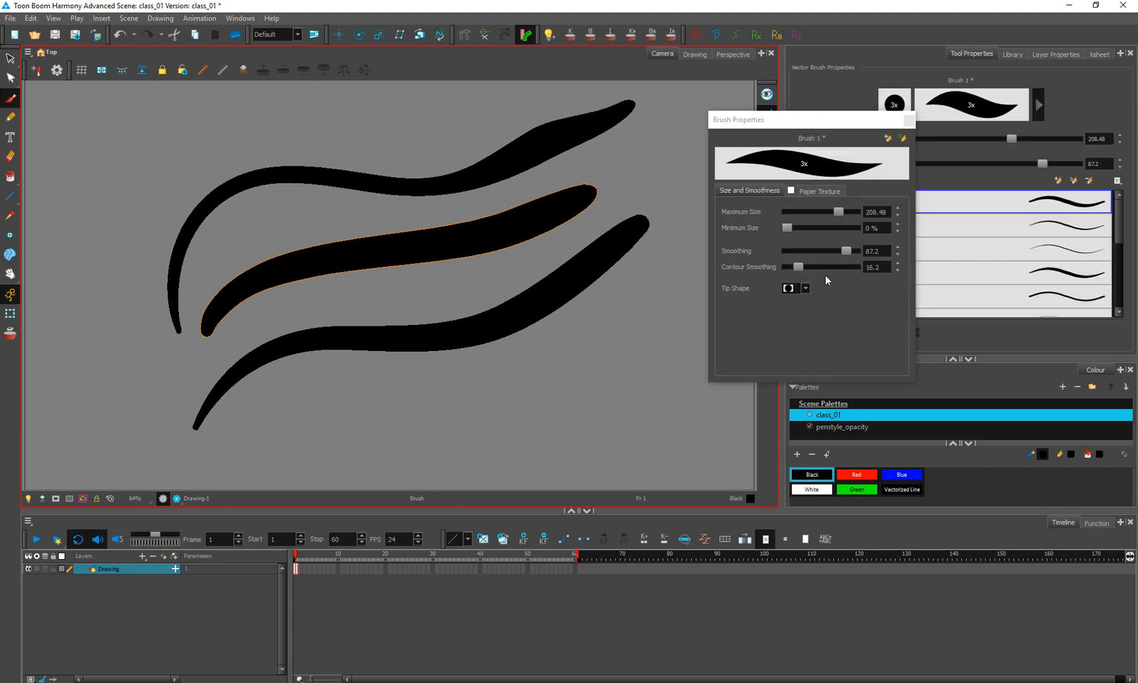
pyautogui.click(788, 265)
pyautogui.moveTo(797, 264); pyautogui.dragTo(649, 272)
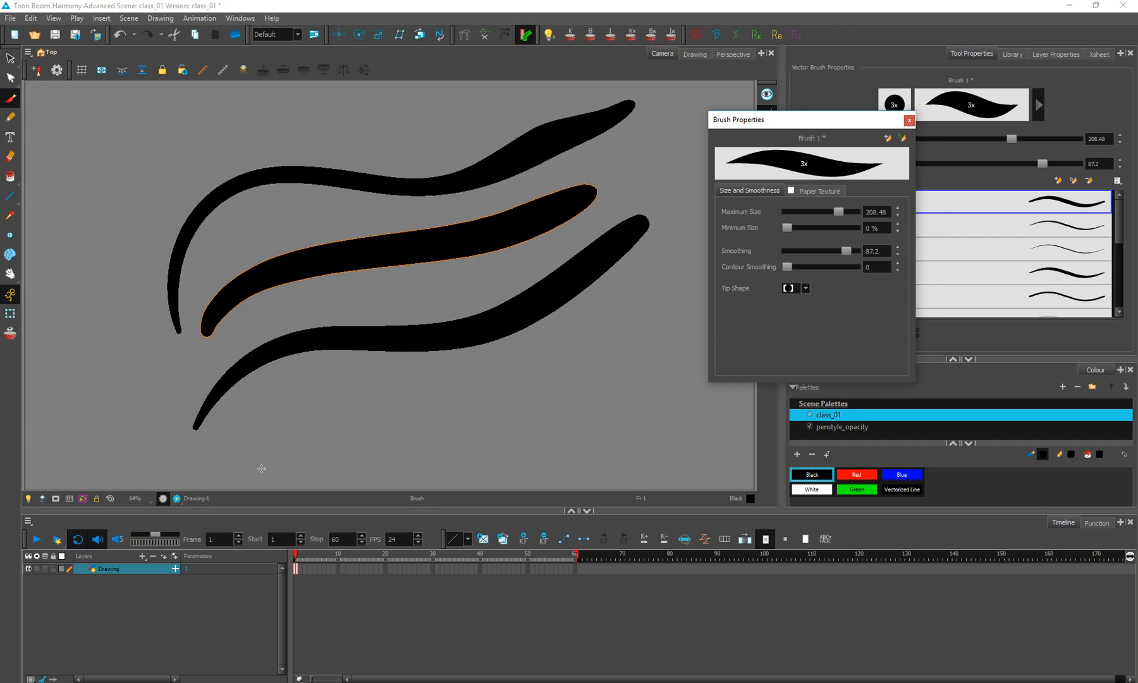
pyautogui.moveTo(261, 468)
pyautogui.mouseDown()
pyautogui.moveTo(348, 414)
pyautogui.moveTo(619, 332)
pyautogui.mouseUp()
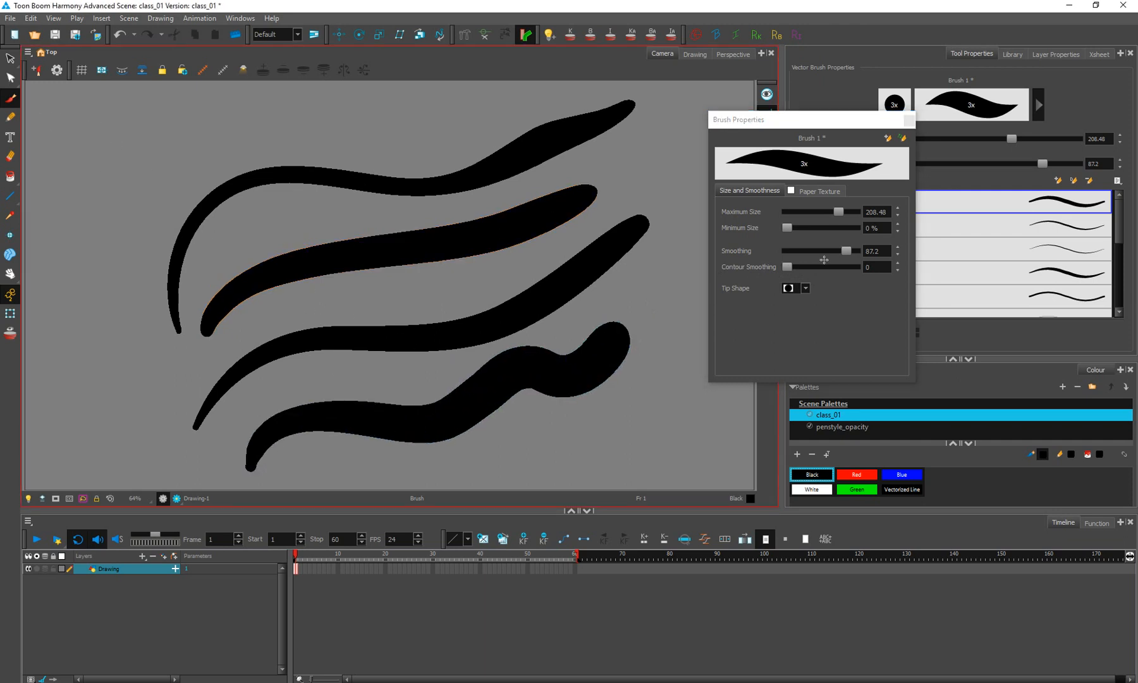
pyautogui.hotkey('ctrl', 'z')
# Step: Set the brush's Smoothing to 21.4, draw a wavy stroke below the others, and show its contour points
pyautogui.moveTo(845, 250); pyautogui.dragTo(800, 250)
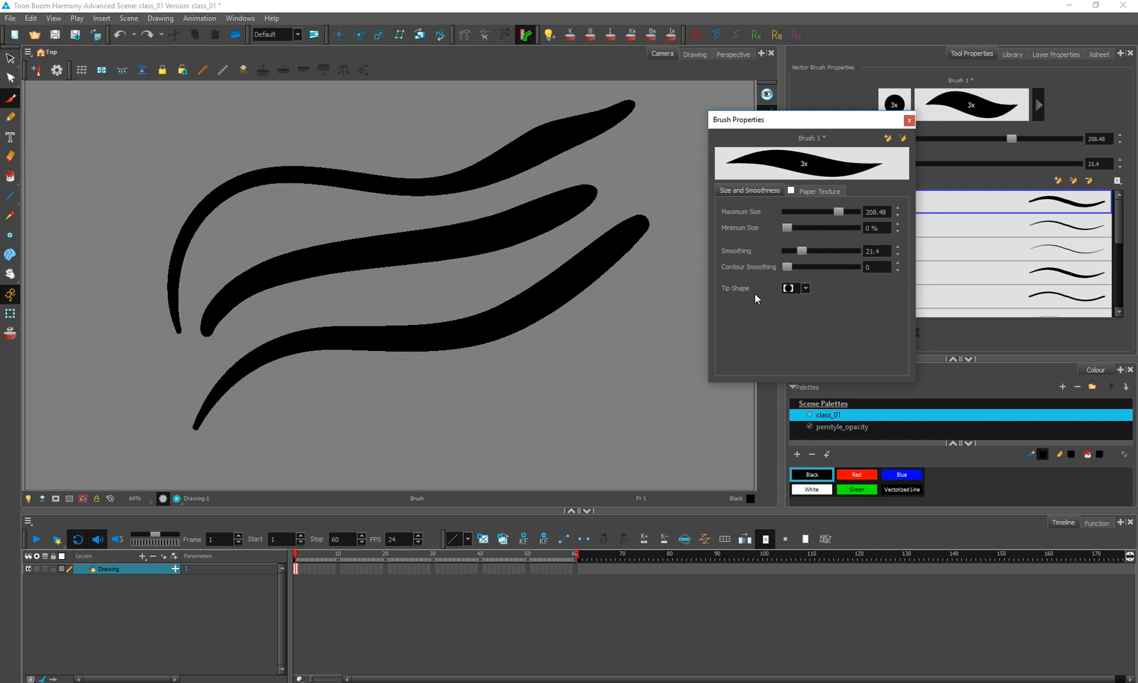
pyautogui.moveTo(275, 456)
pyautogui.mouseDown()
pyautogui.moveTo(531, 383)
pyautogui.moveTo(667, 364)
pyautogui.mouseUp()
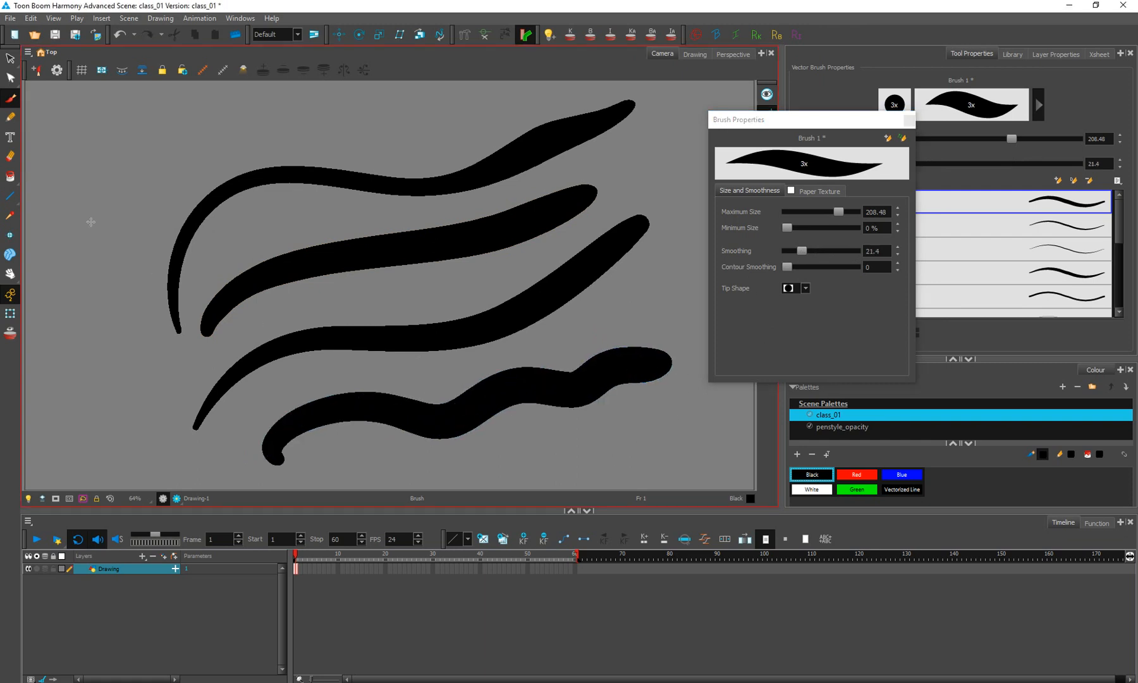
pyautogui.click(10, 77)
pyautogui.click(427, 446)
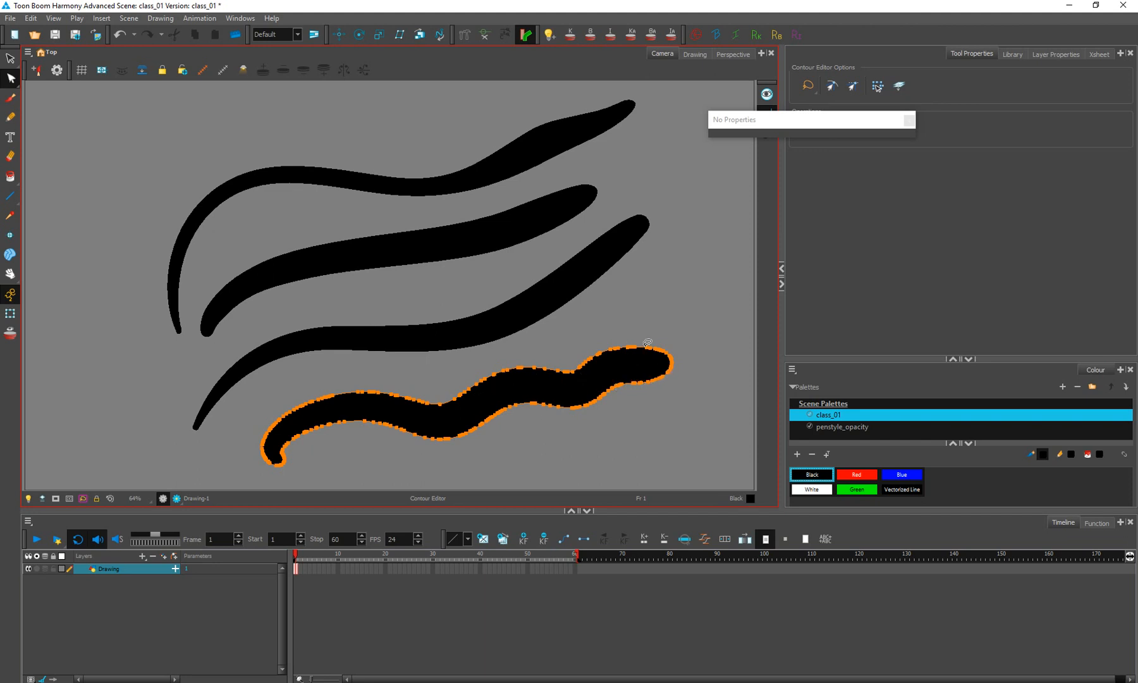
# Step: Raise the brush's Smoothing to 86.3 and delete the lowest wavy stroke
pyautogui.click(10, 98)
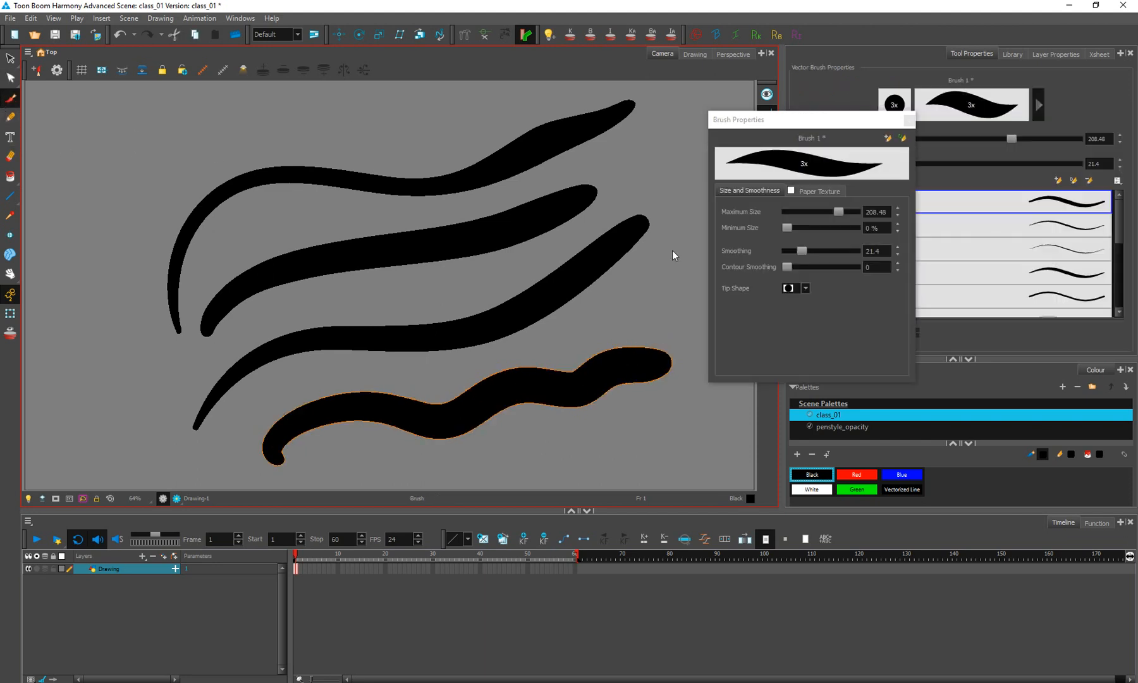
pyautogui.click(799, 247)
pyautogui.moveTo(849, 250); pyautogui.dragTo(840, 252)
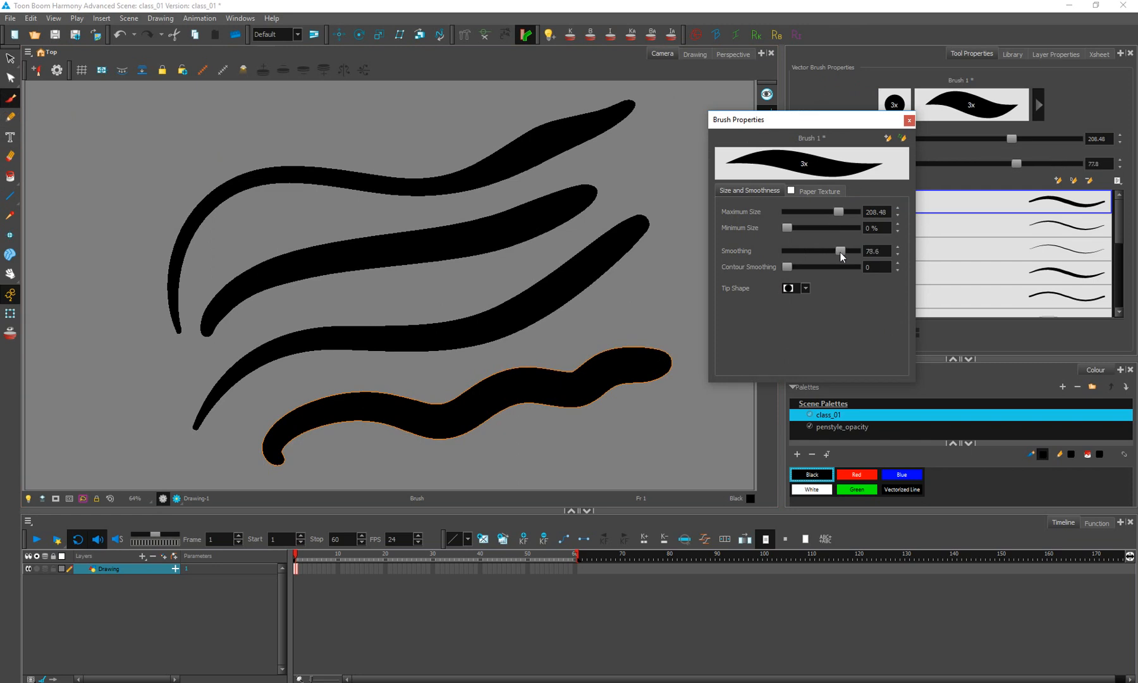
pyautogui.press('Delete')
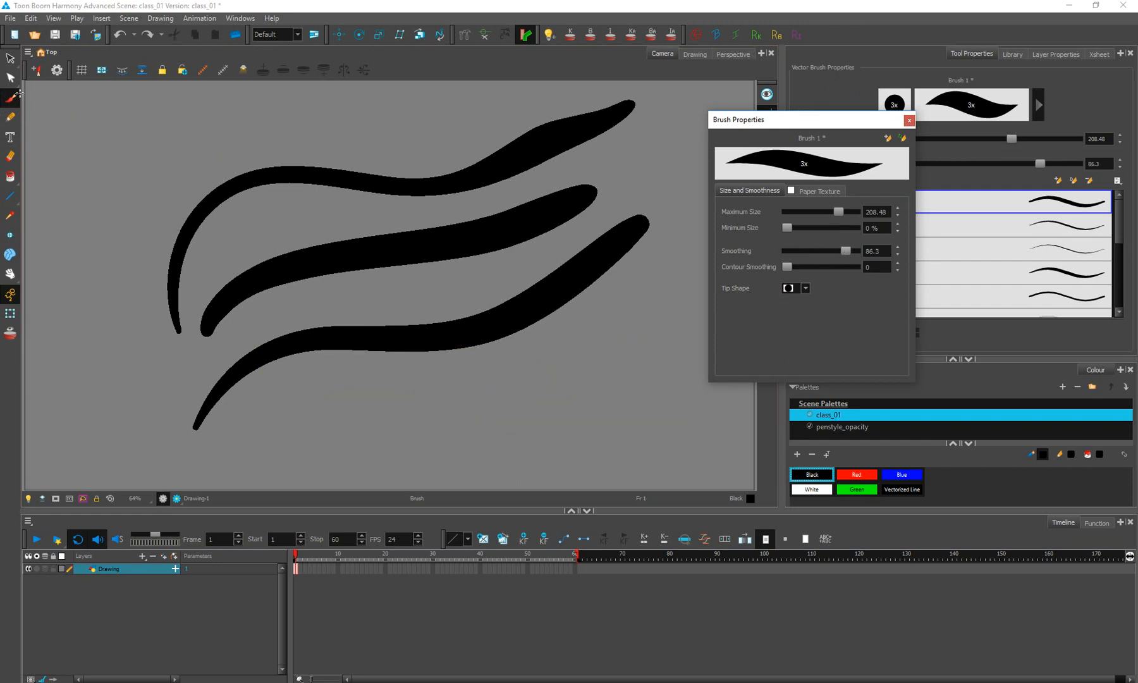
# Step: Draw a test brush stroke below the others, select it to inspect its outline, and delete it
pyautogui.moveTo(268, 435)
pyautogui.mouseDown()
pyautogui.moveTo(373, 408)
pyautogui.moveTo(592, 342)
pyautogui.mouseUp()
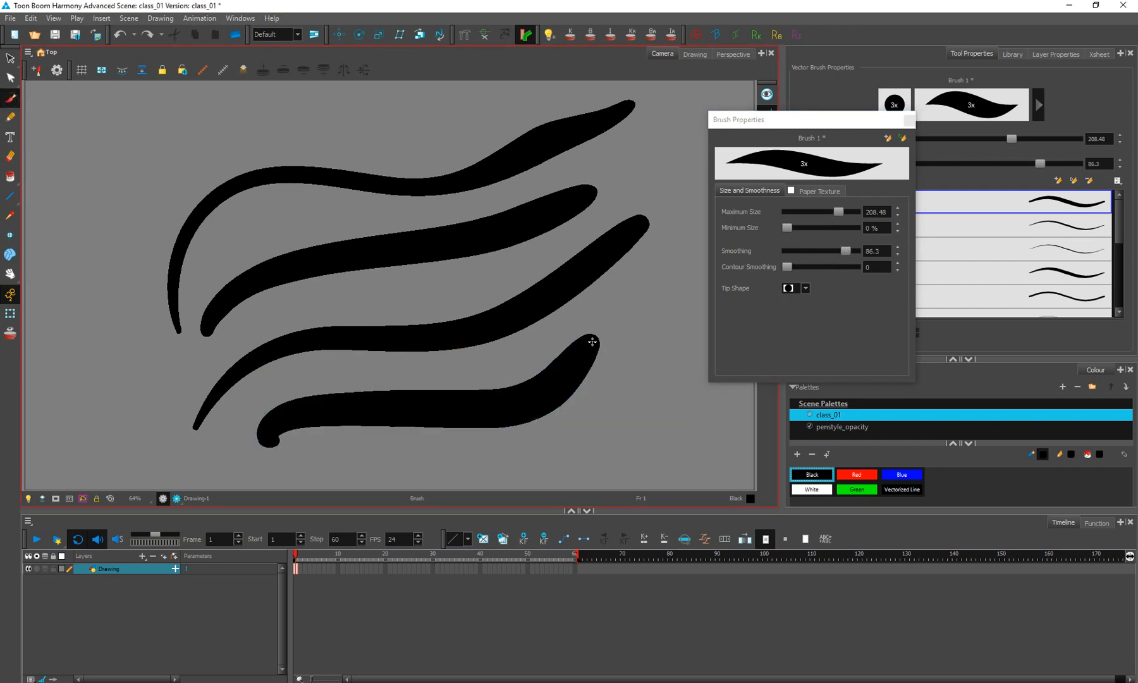
pyautogui.click(10, 58)
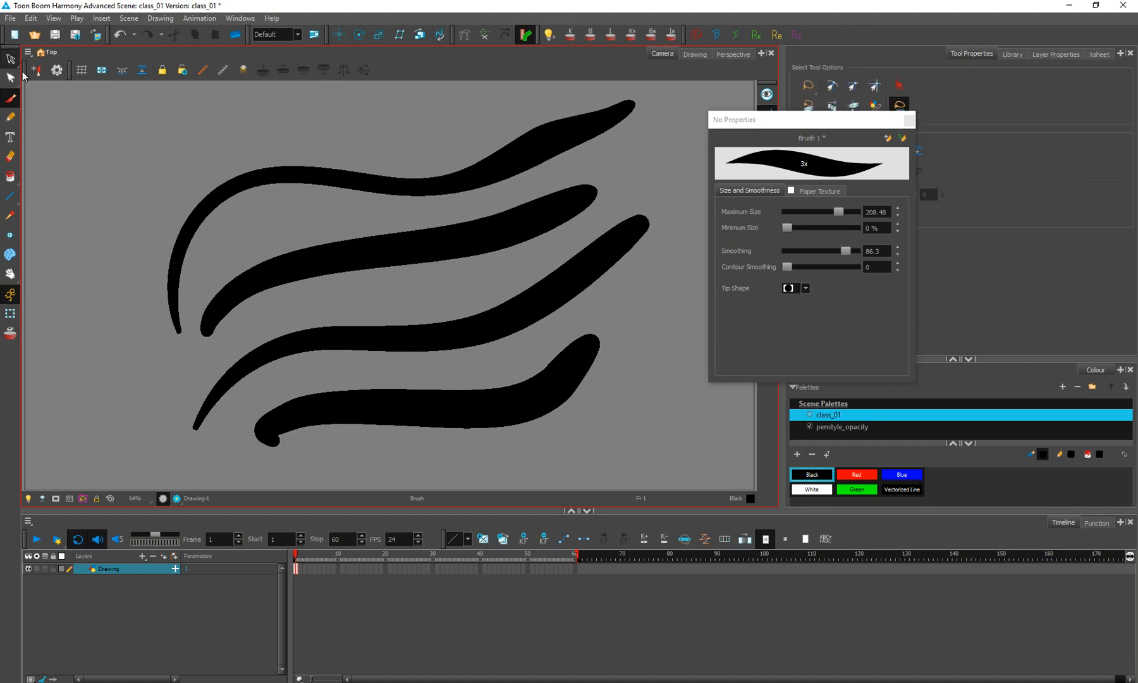
pyautogui.click(499, 388)
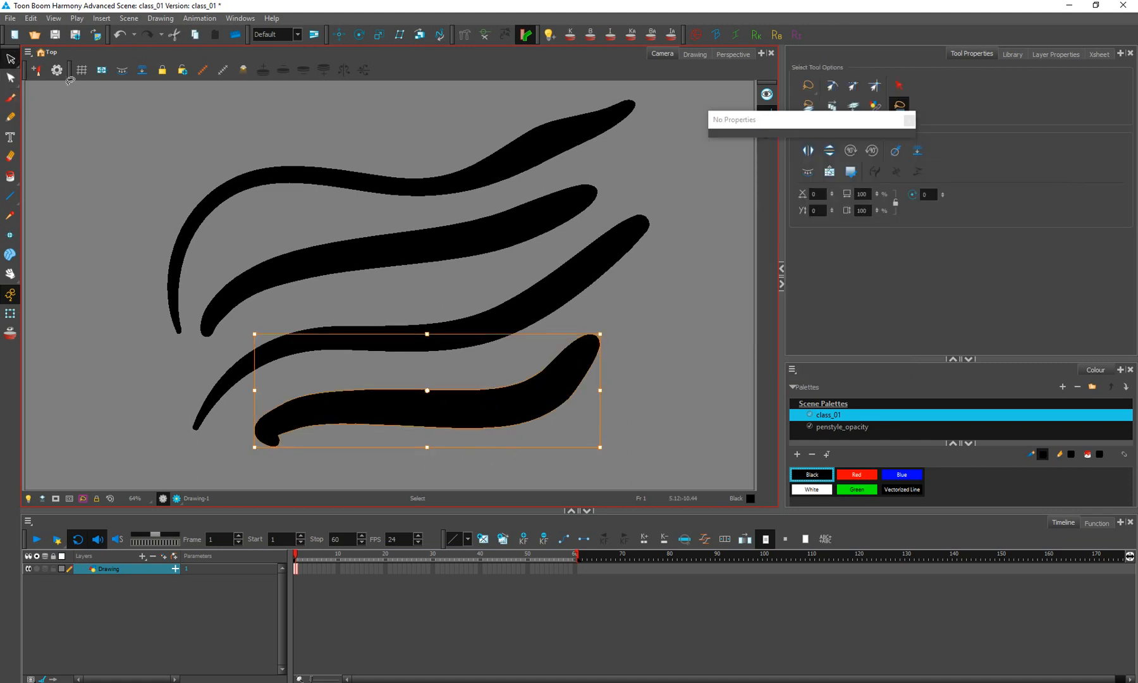
pyautogui.click(10, 98)
pyautogui.press('Delete')
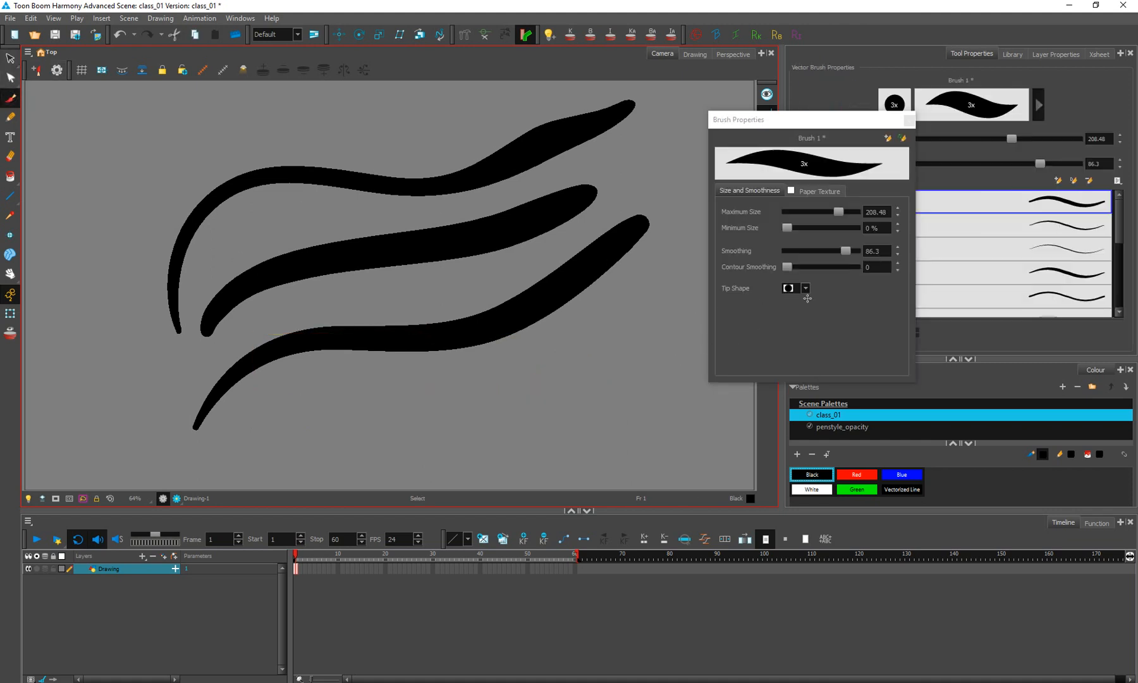
# Step: Set the brush's Contour Smoothing to 100 and draw a curved stroke below the others
pyautogui.moveTo(787, 266); pyautogui.dragTo(813, 269)
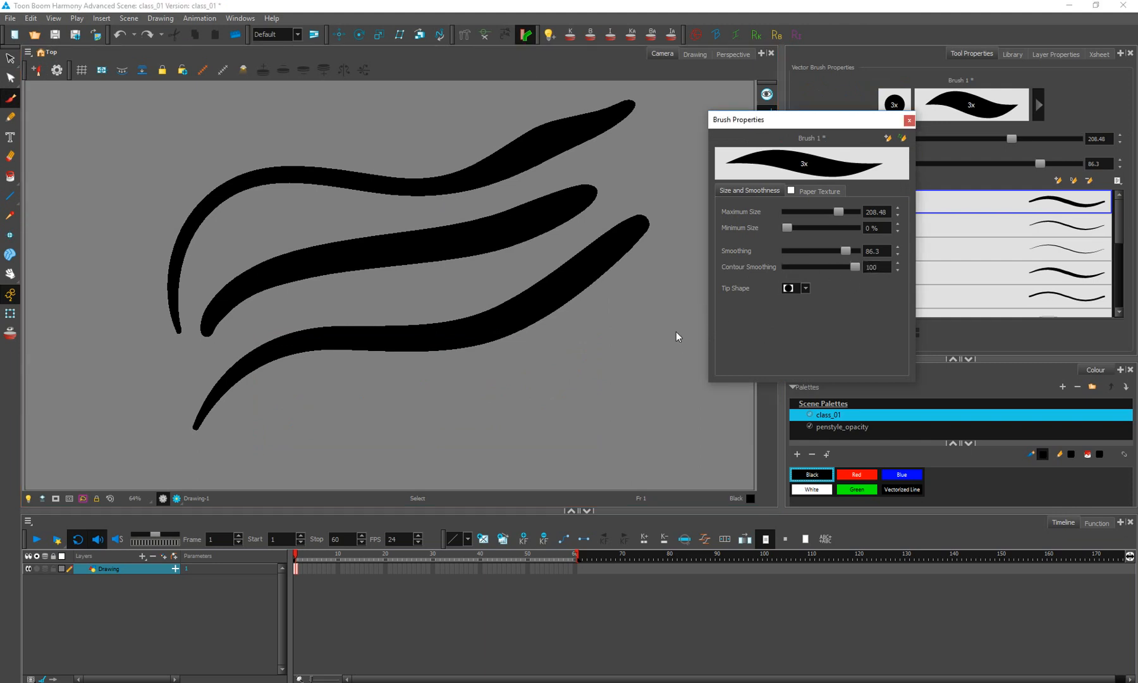
pyautogui.moveTo(248, 444); pyautogui.dragTo(608, 334)
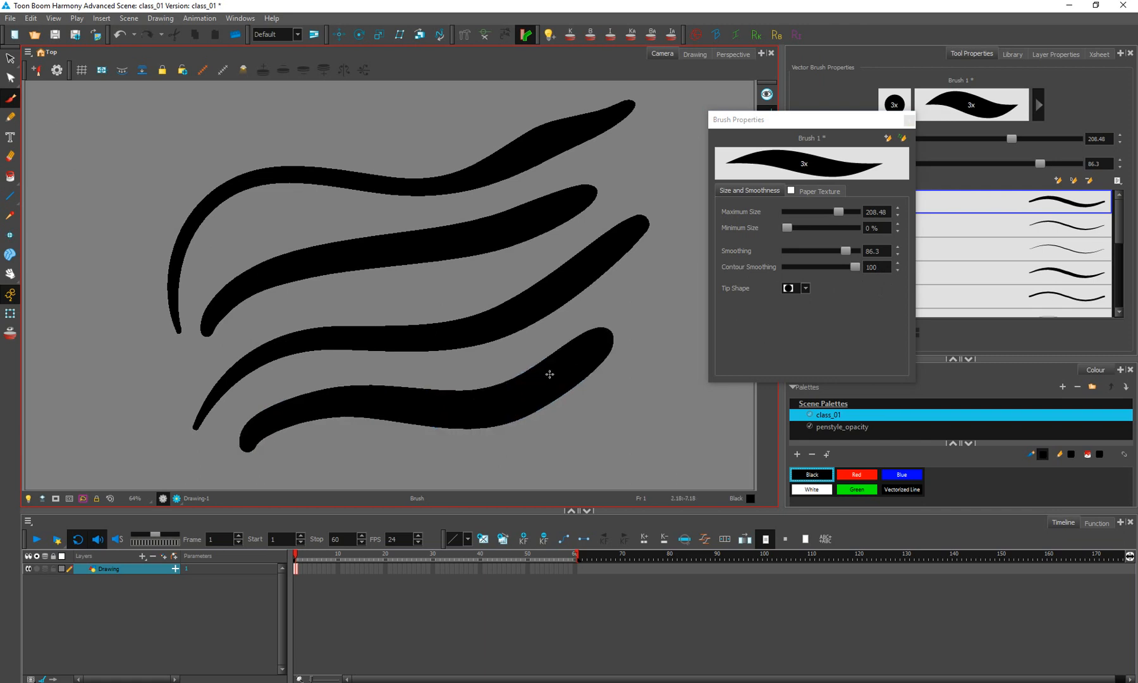
# Step: Try bulging the lowest stroke by moving a contour point on its lower edge downward, and undo the change
pyautogui.click(10, 78)
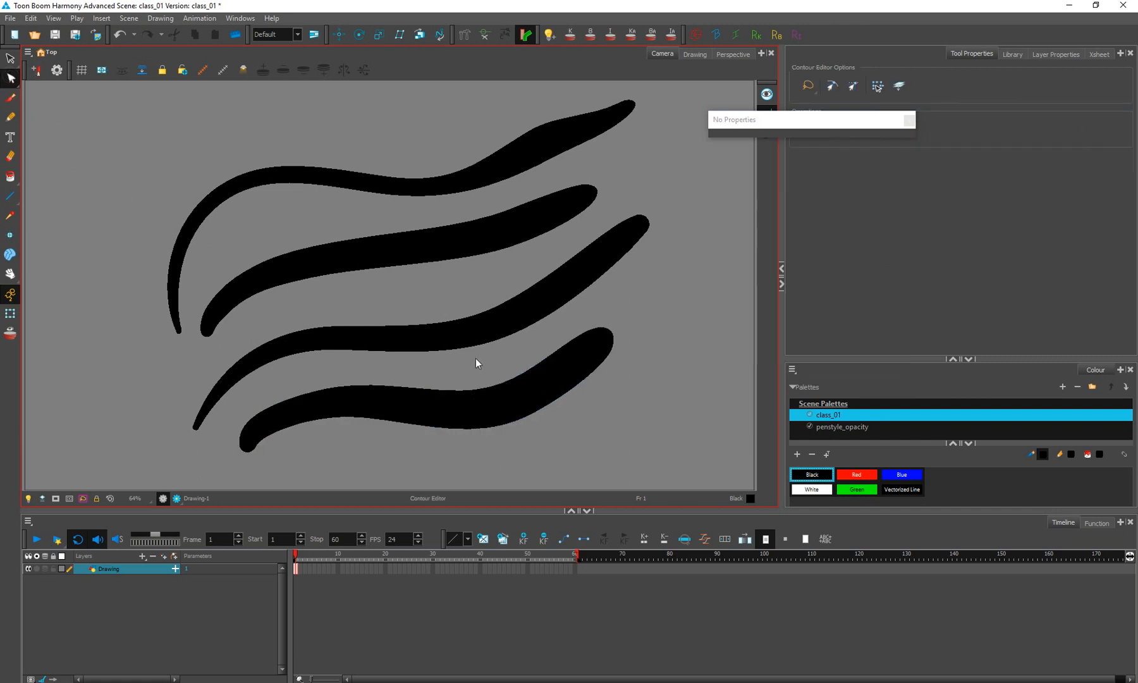
pyautogui.click(478, 410)
pyautogui.moveTo(535, 412); pyautogui.dragTo(553, 443)
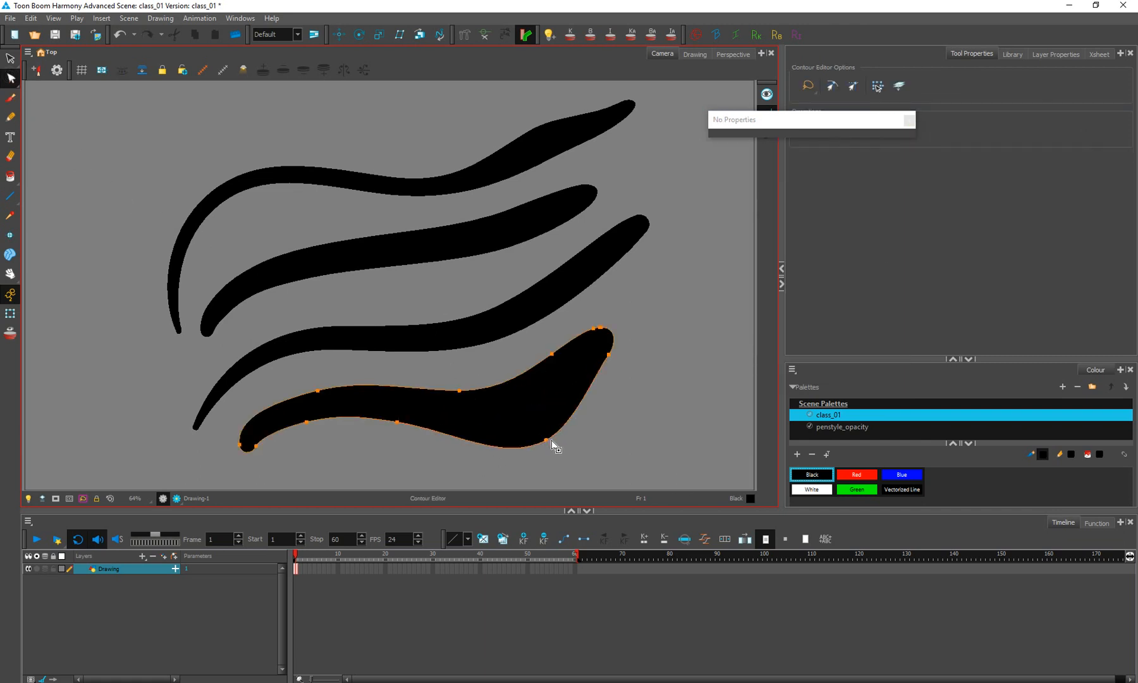
pyautogui.hotkey('ctrl', 'z')
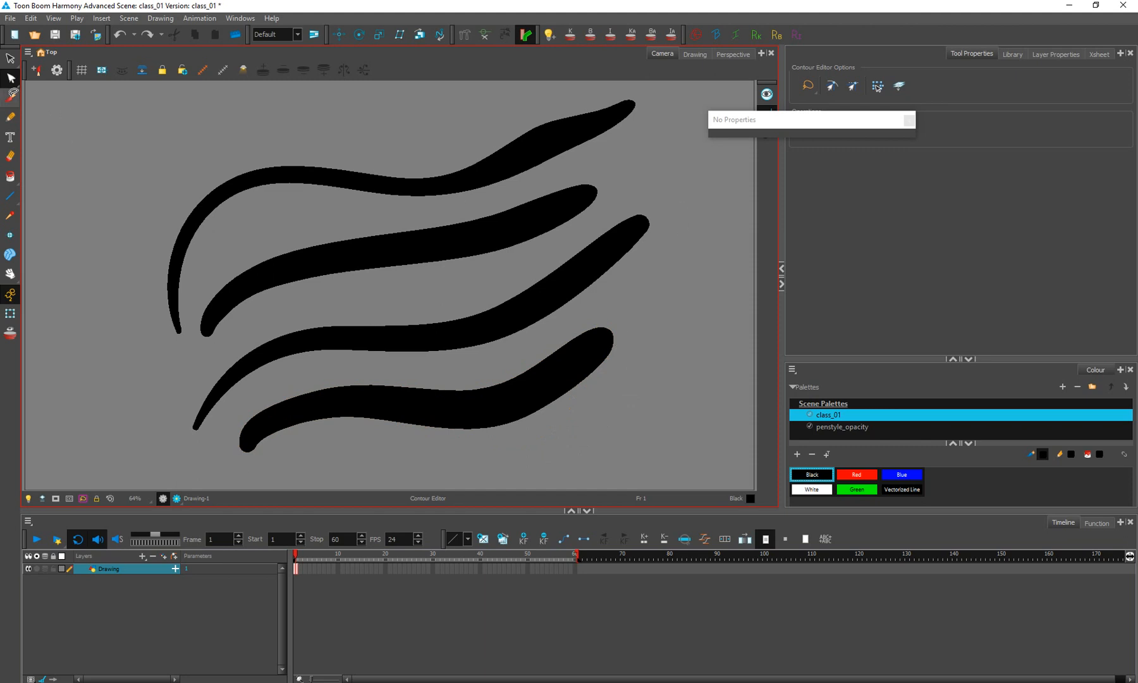
# Step: Reactivate the Brush tool and undo the recent drawing changes until only the upper brush stroke in its original shape is left
pyautogui.click(11, 98)
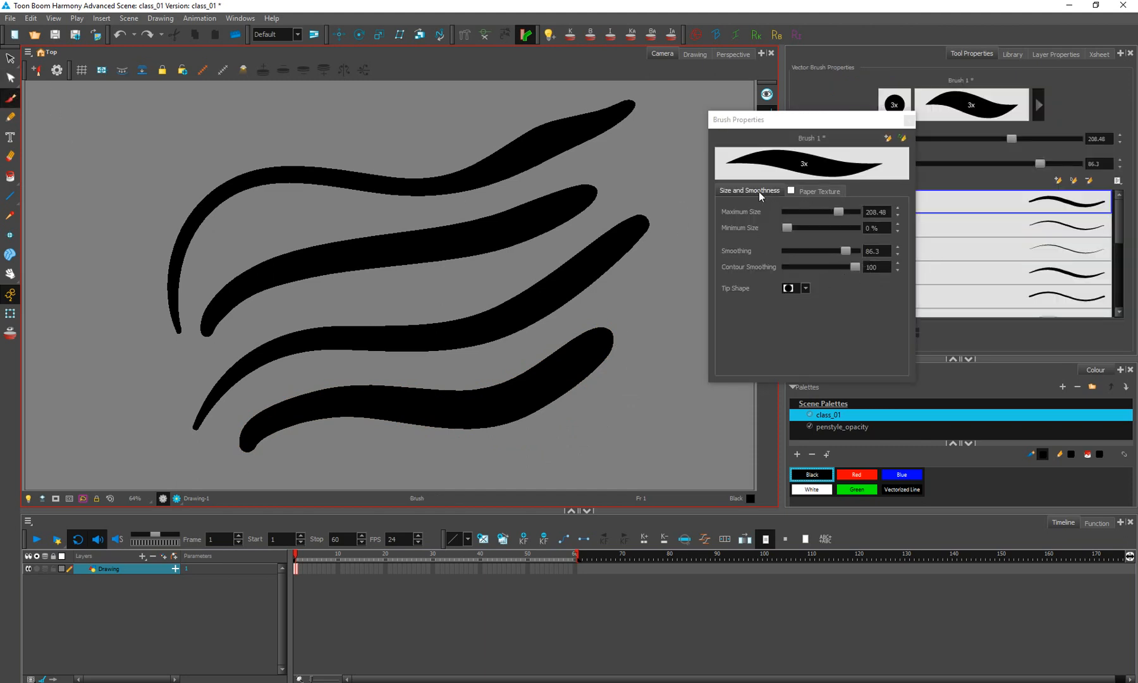
pyautogui.hotkey('ctrl', 'z')
pyautogui.hotkey('ctrl', 'z')
pyautogui.hotkey('ctrl', 'z')
pyautogui.hotkey('ctrl', 'z')
pyautogui.hotkey('ctrl', 'z')
pyautogui.hotkey('ctrl', 'z')
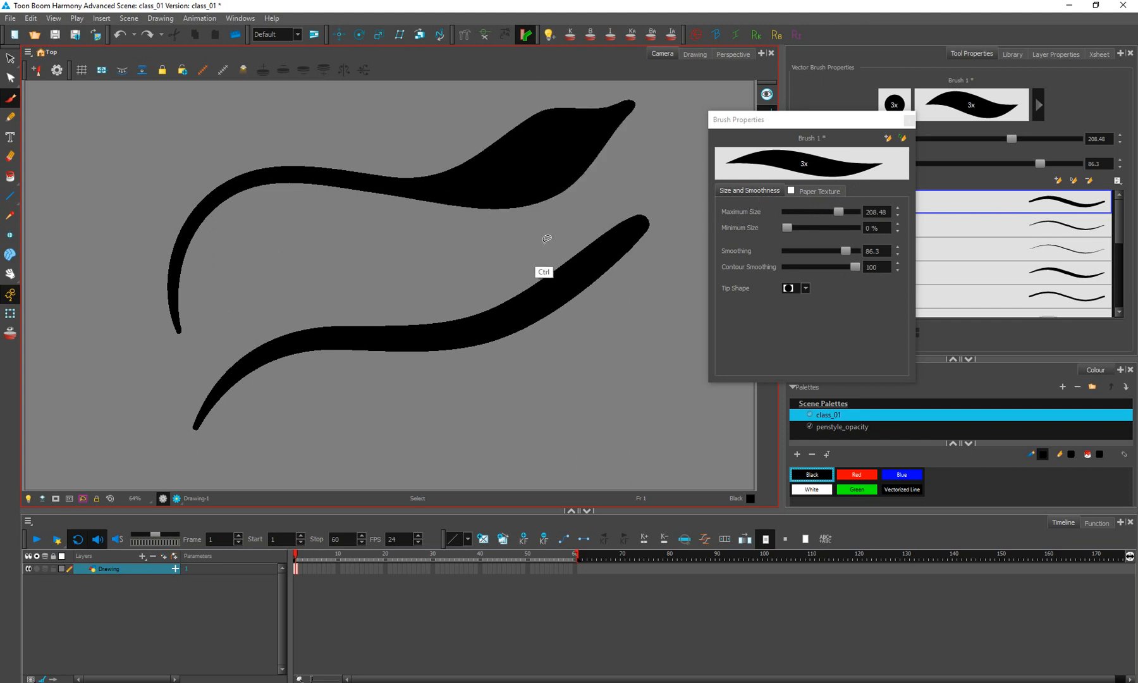
pyautogui.hotkey('ctrl', 'z')
pyautogui.hotkey('ctrl', 'z')
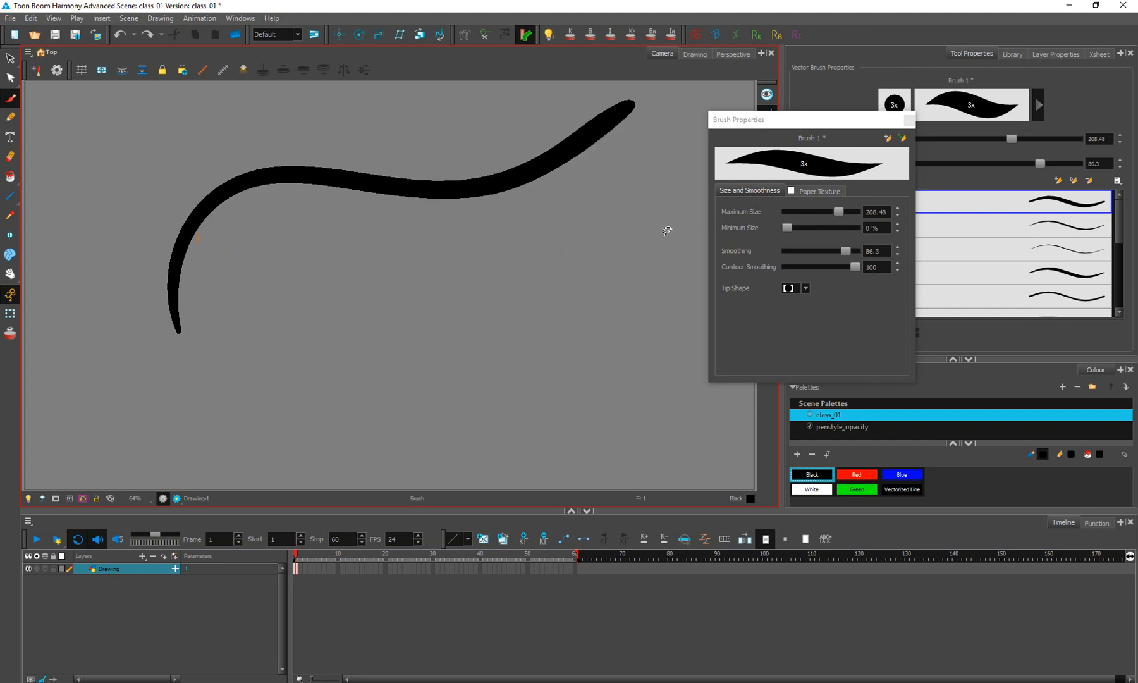
# Step: Enable Paper Texture in the brush properties
pyautogui.click(811, 192)
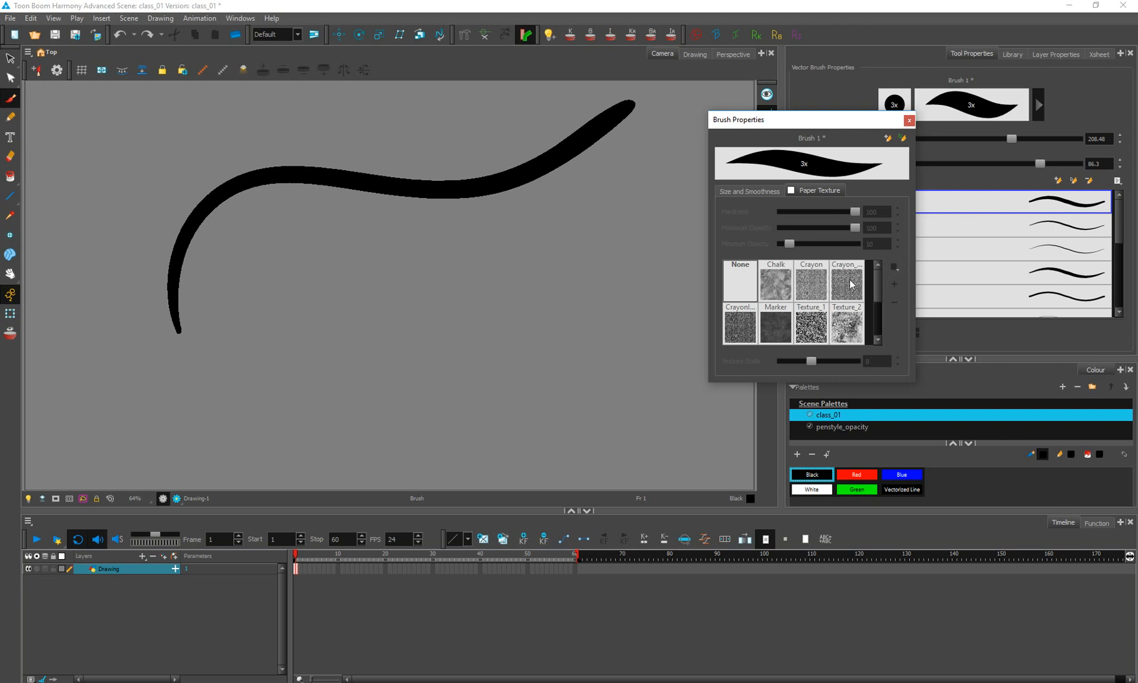
pyautogui.click(791, 190)
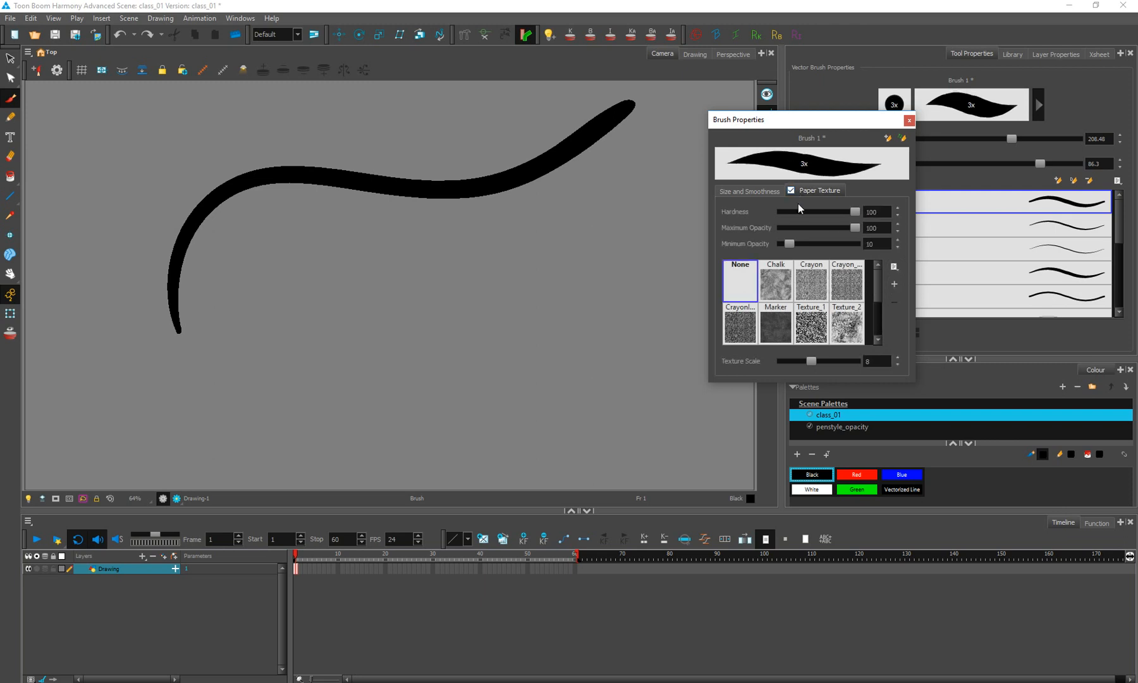
# Step: Examine how to add a custom paper texture file and which image formats are accepted, leaving the file browser without loading one
pyautogui.click(895, 268)
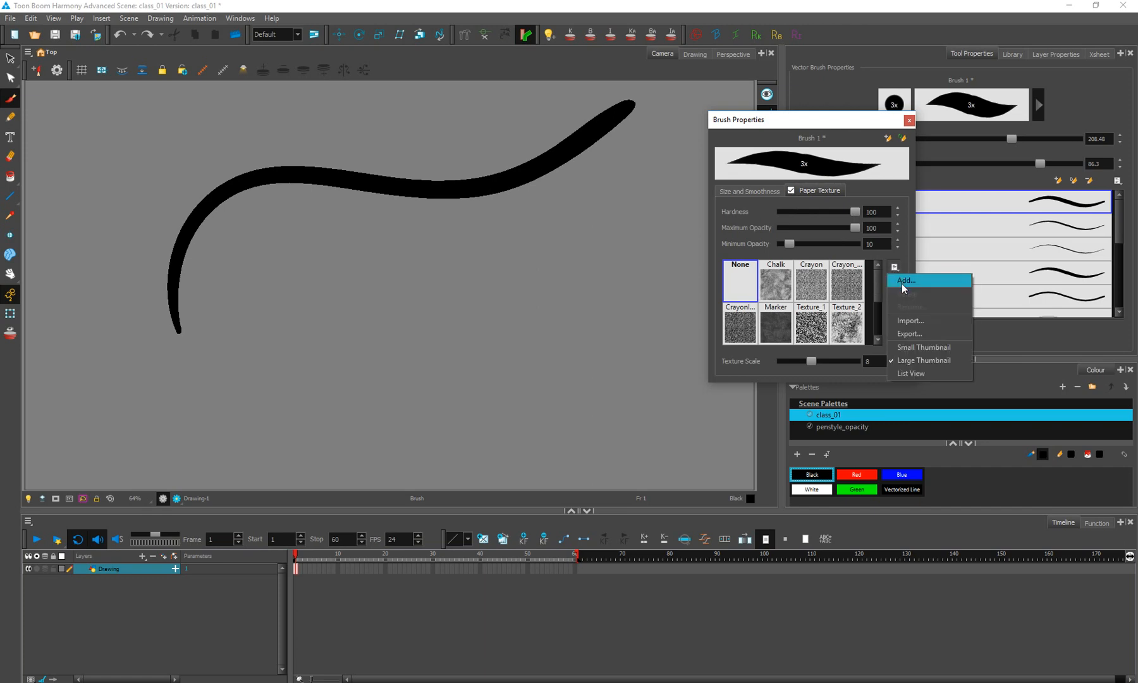
pyautogui.click(904, 280)
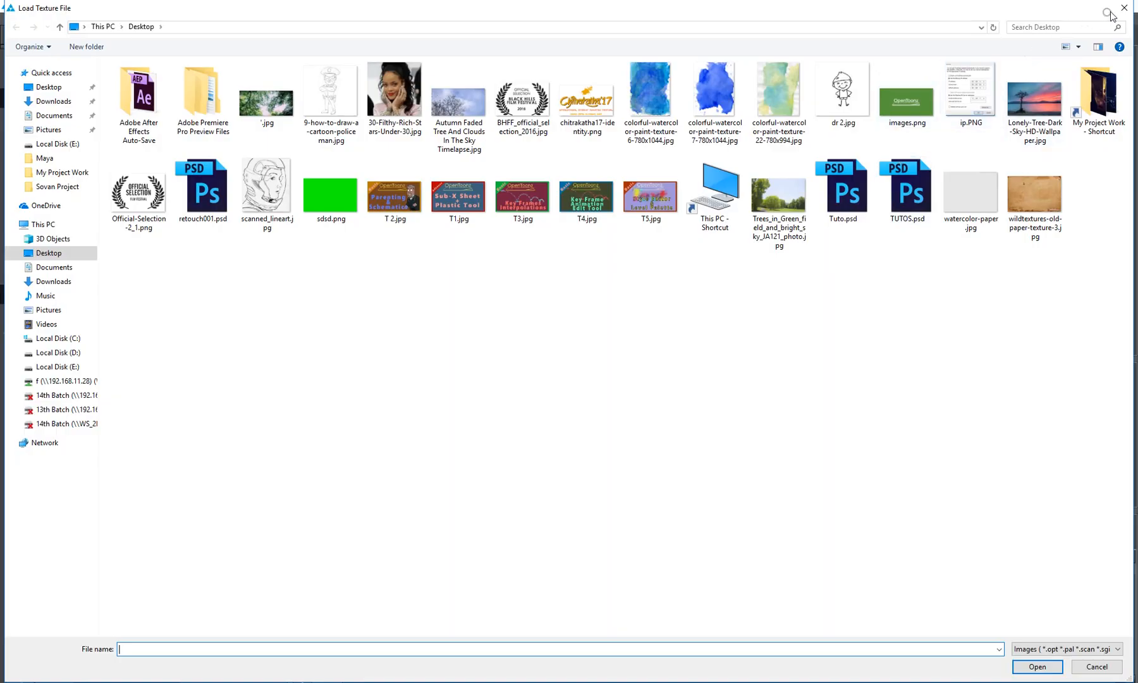
pyautogui.click(1124, 8)
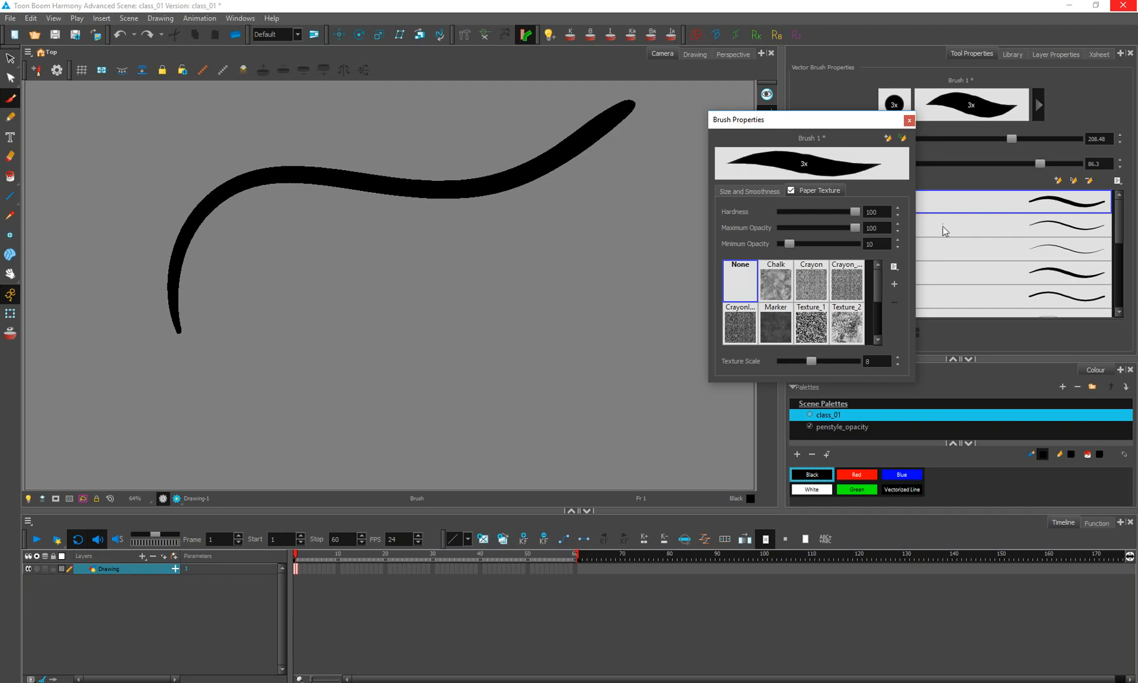
pyautogui.click(895, 284)
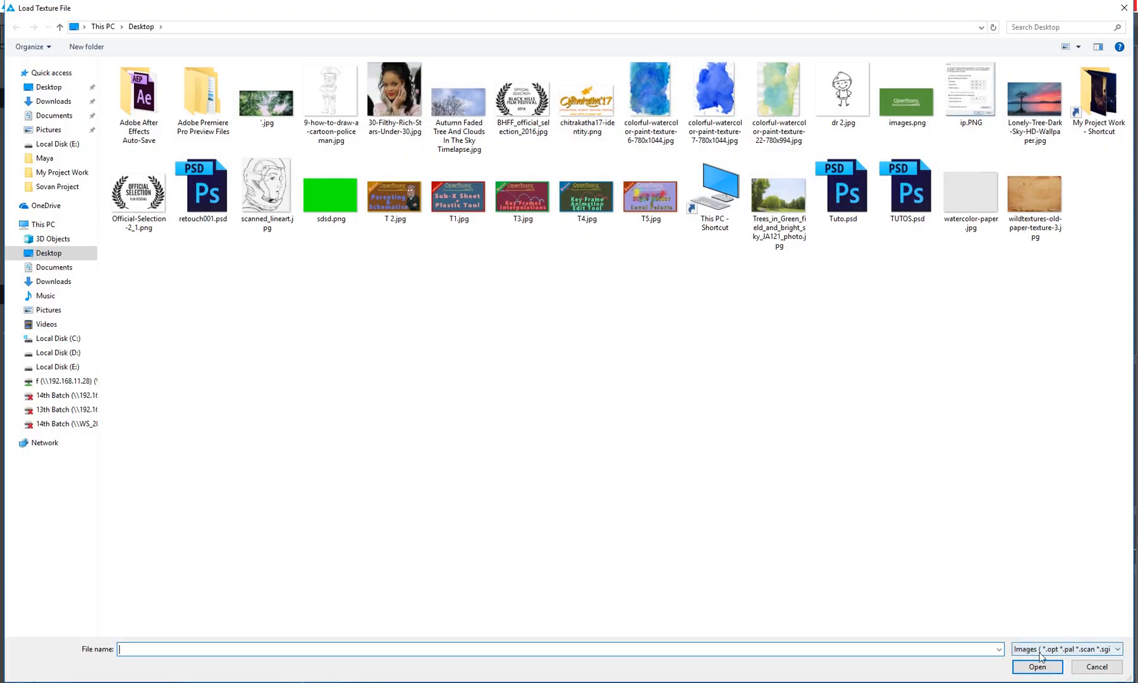
pyautogui.click(1050, 649)
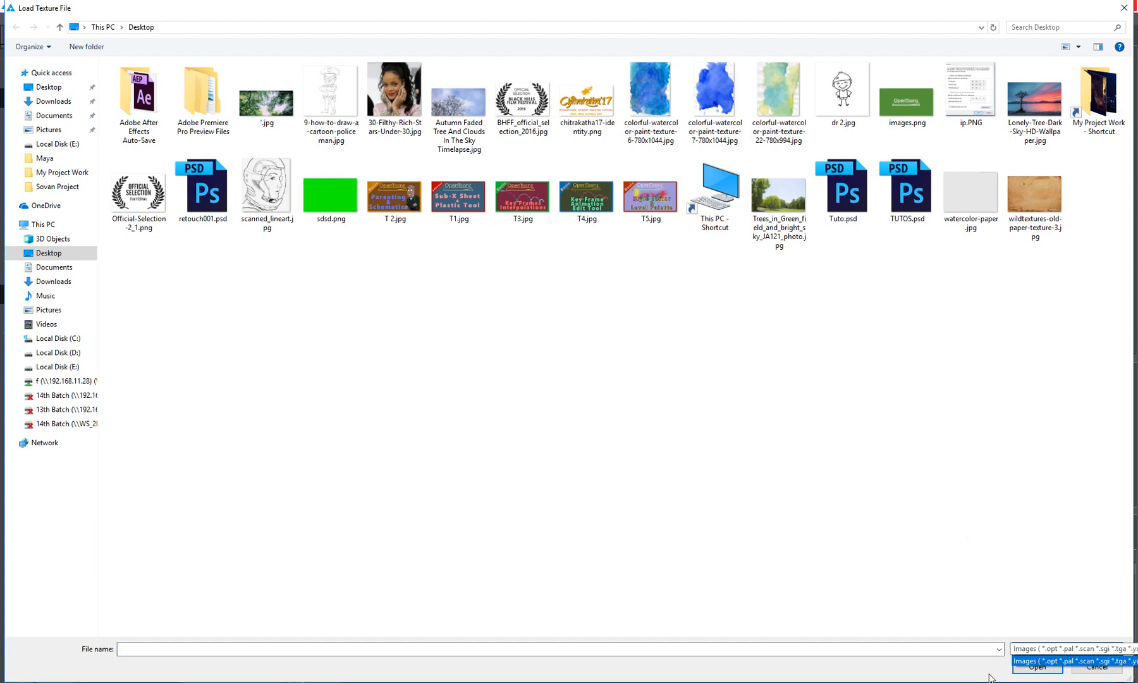
pyautogui.click(1121, 5)
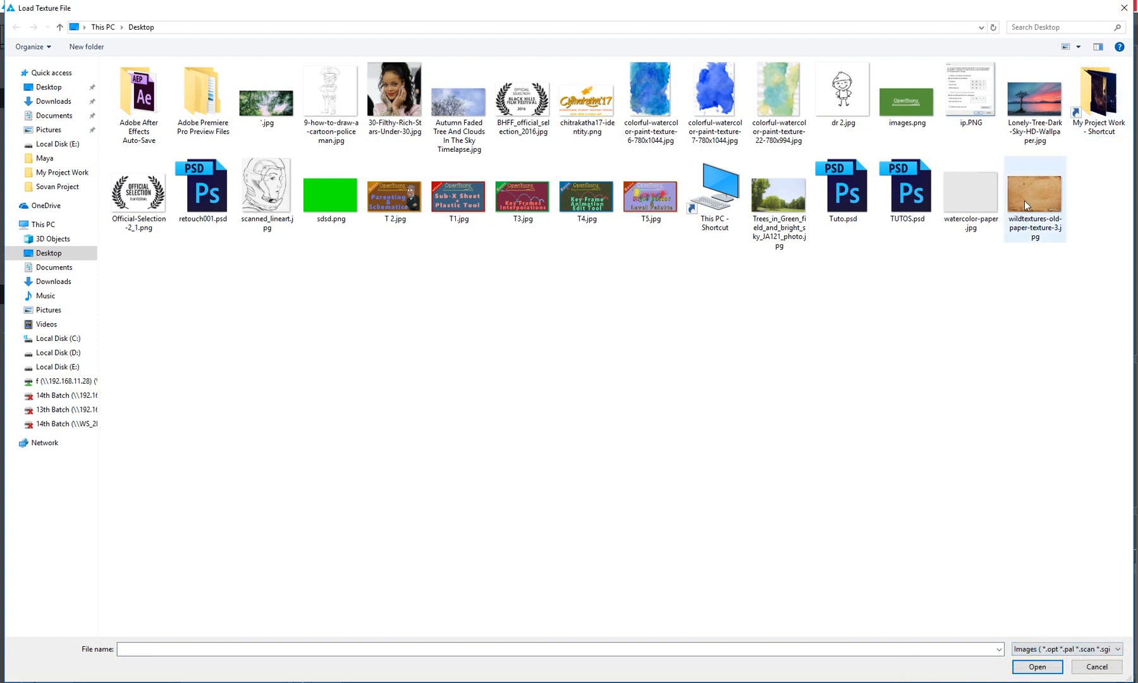
pyautogui.click(1123, 8)
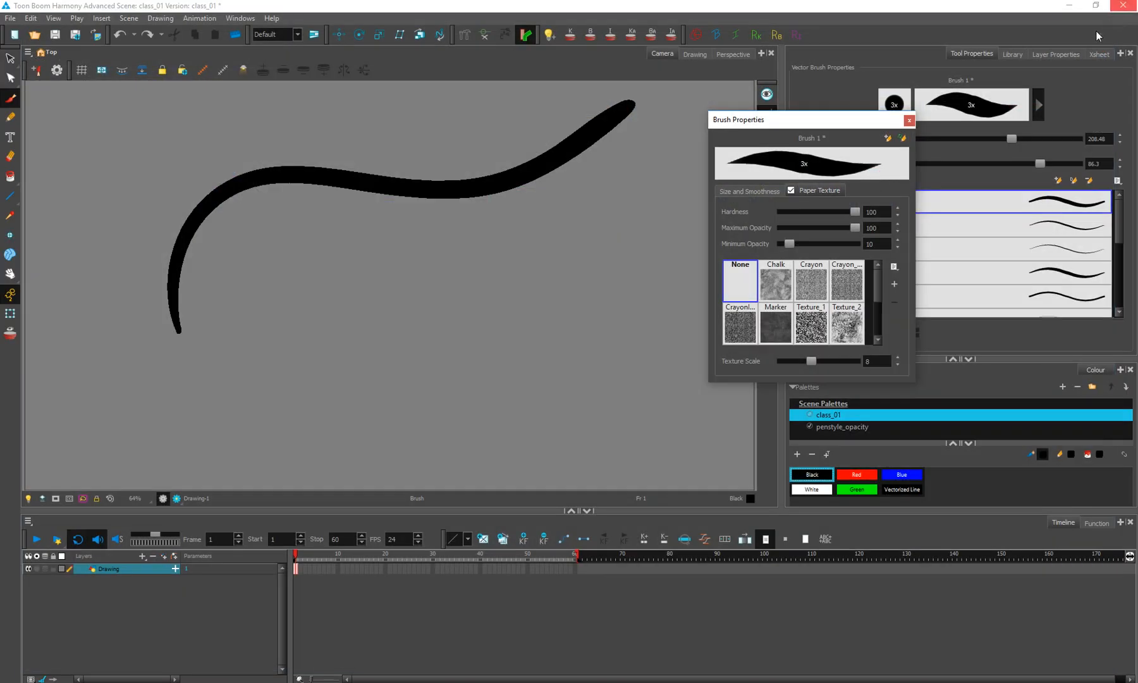
pyautogui.click(894, 267)
pyautogui.click(905, 281)
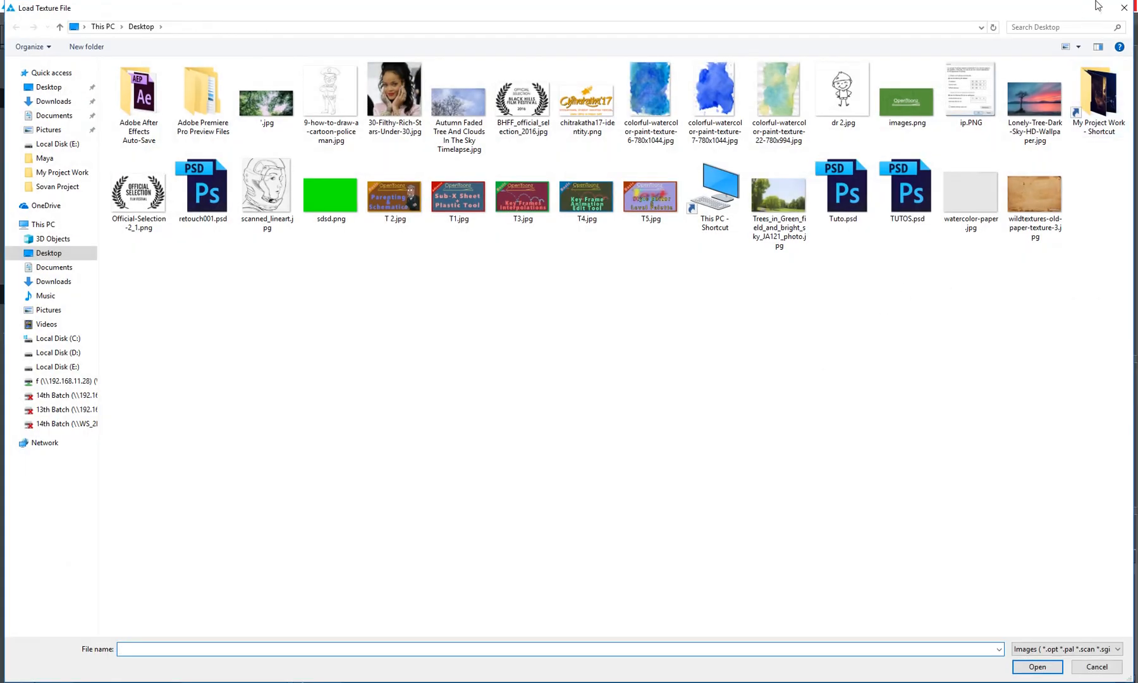
pyautogui.click(1124, 8)
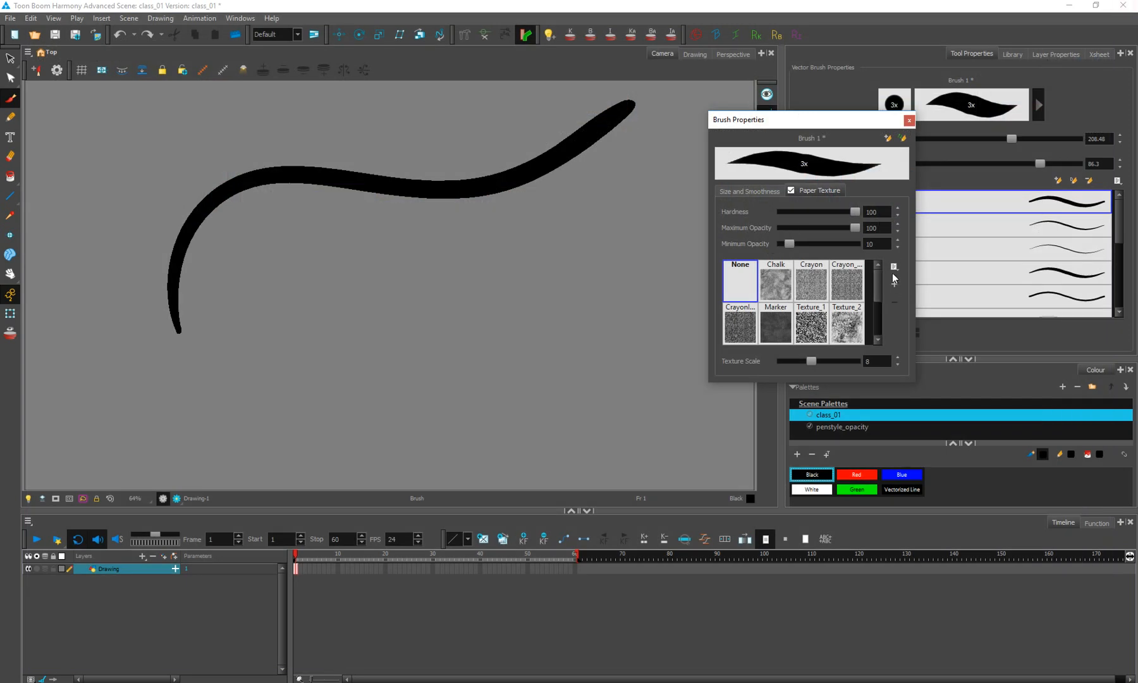
# Step: Choose the Chalk paper texture, try a thick wavy stroke below the black one, and undo the stroke
pyautogui.moveTo(877, 289)
pyautogui.mouseDown()
pyautogui.moveTo(877, 326)
pyautogui.moveTo(869, 284)
pyautogui.mouseUp()
pyautogui.rightClick(876, 280)
pyautogui.click(807, 282)
pyautogui.click(771, 286)
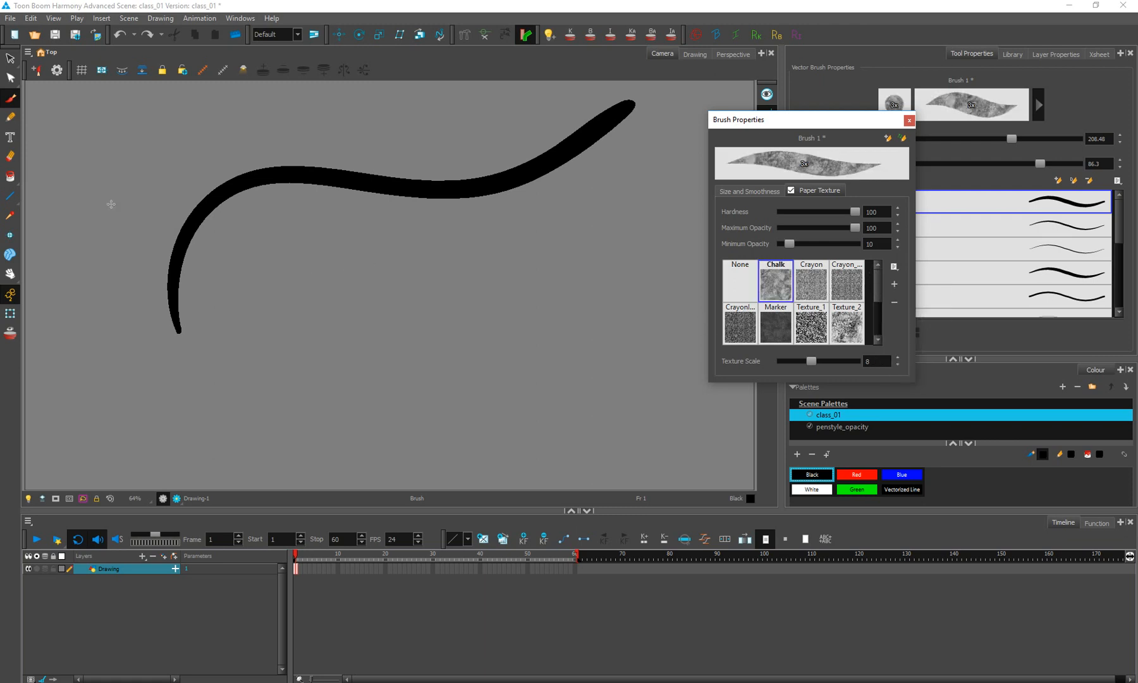
pyautogui.moveTo(225, 376); pyautogui.dragTo(589, 213)
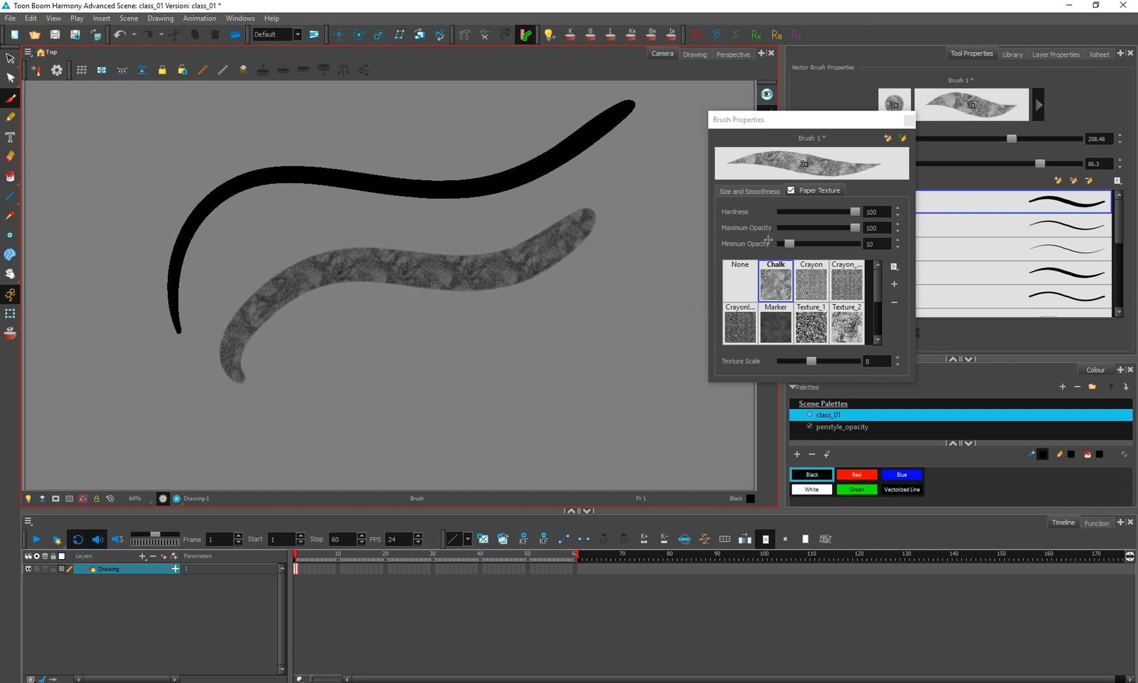
pyautogui.hotkey('ctrl', 'z')
# Step: Set the brush's Hardness to 0, try a soft chalk stroke below the black one, and undo the stroke
pyautogui.moveTo(855, 214); pyautogui.dragTo(756, 211)
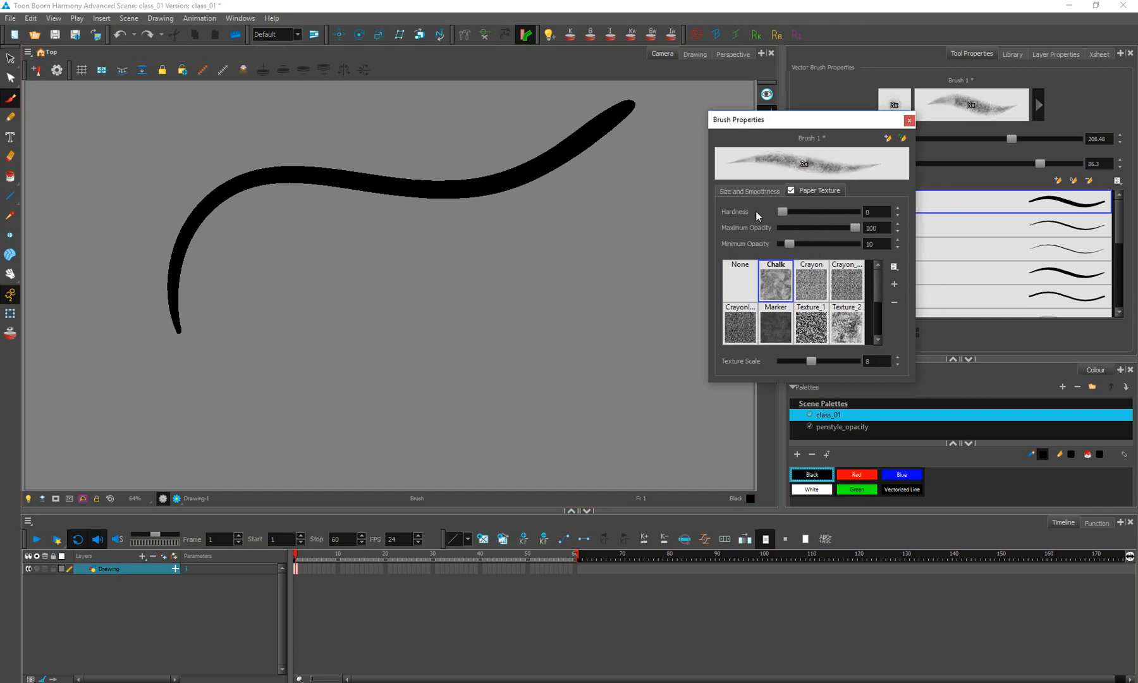
pyautogui.moveTo(216, 418)
pyautogui.mouseDown()
pyautogui.moveTo(237, 332)
pyautogui.moveTo(579, 190)
pyautogui.mouseUp()
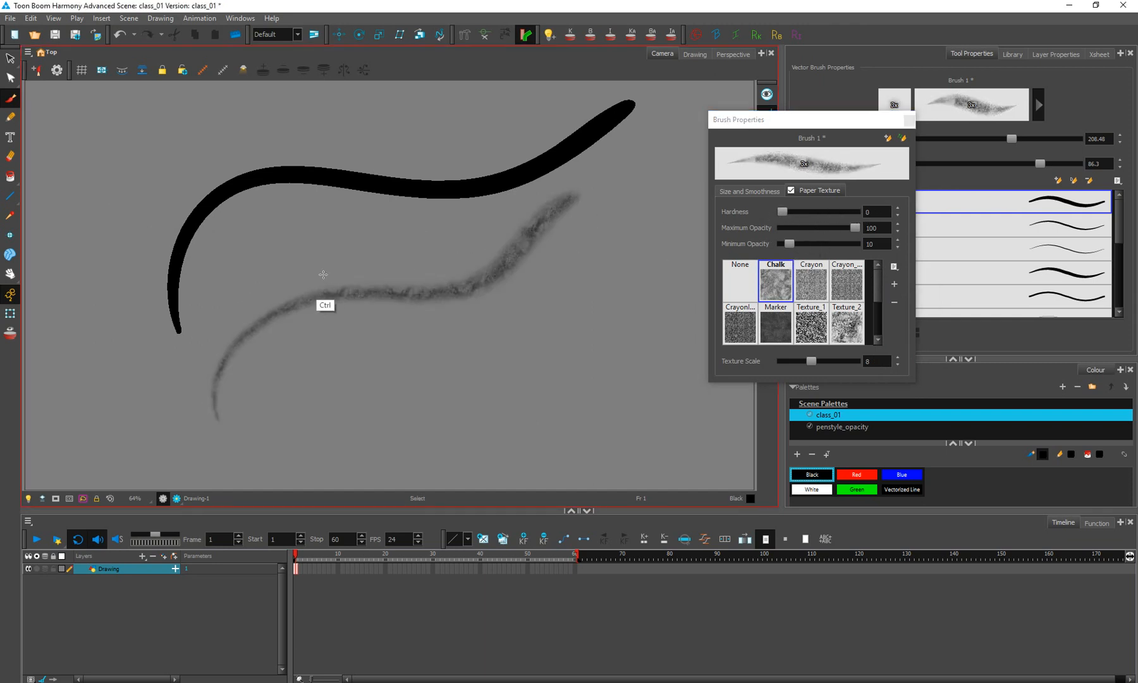
pyautogui.hotkey('ctrl', 'z')
# Step: Set the brush's Maximum Size to 47.88, try thin chalk sketch lines below the black stroke, and undo them
pyautogui.click(756, 192)
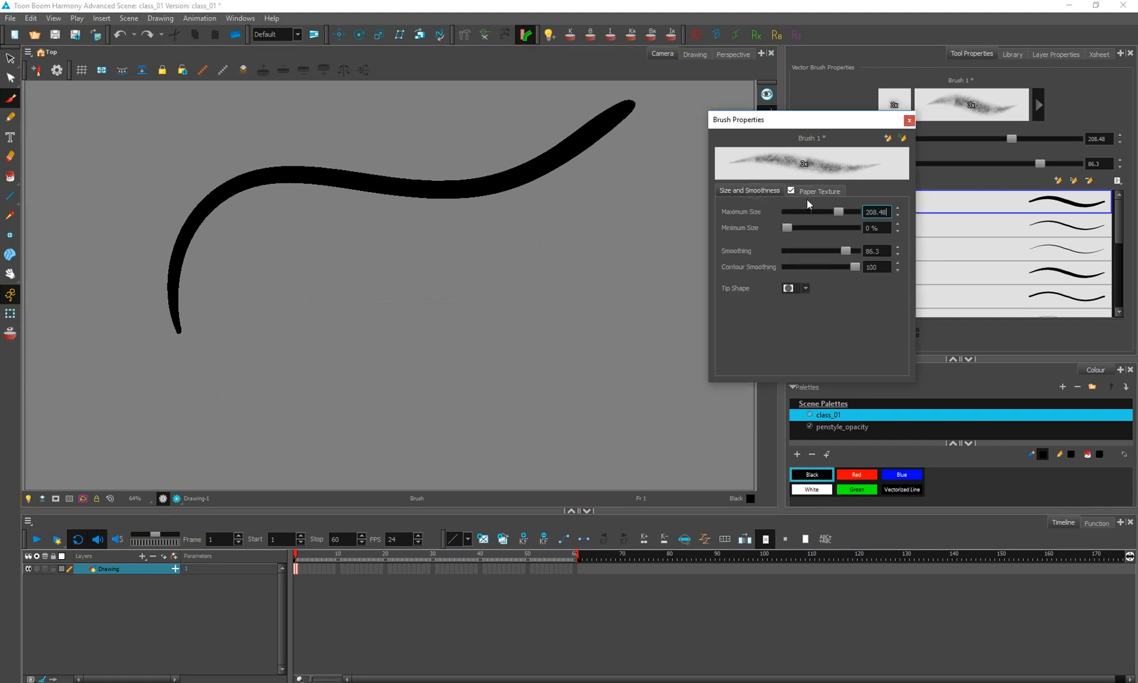
pyautogui.moveTo(847, 210); pyautogui.dragTo(803, 210)
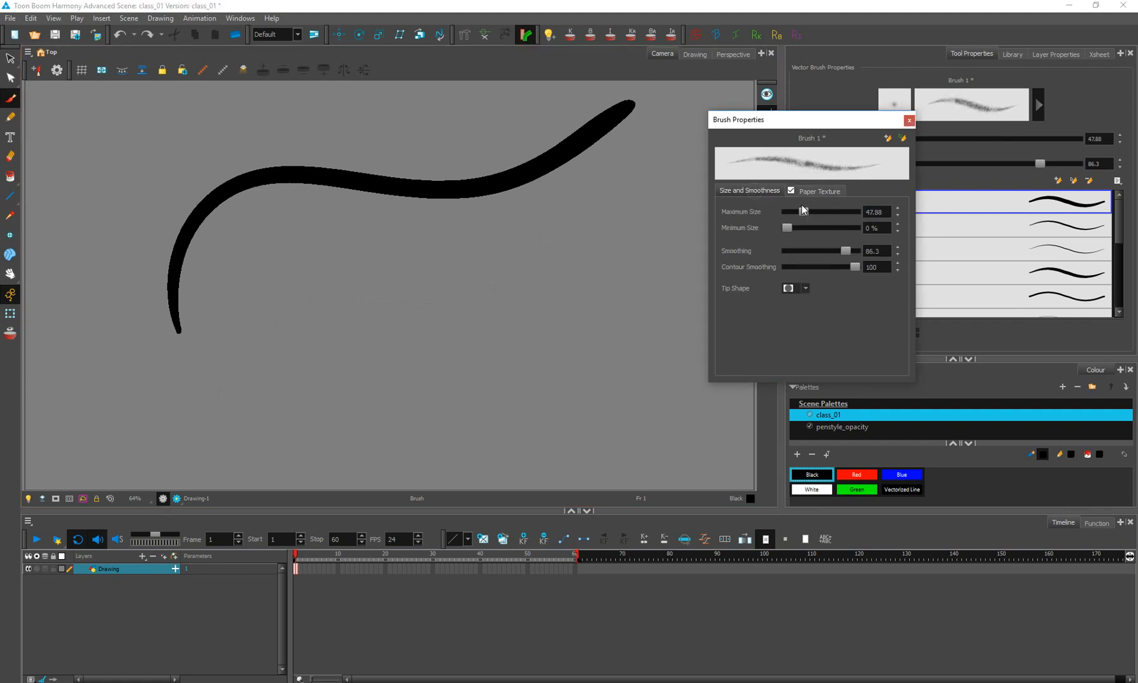
pyautogui.click(804, 189)
pyautogui.moveTo(249, 360)
pyautogui.mouseDown()
pyautogui.moveTo(536, 245)
pyautogui.moveTo(487, 285)
pyautogui.moveTo(327, 361)
pyautogui.moveTo(330, 291)
pyautogui.moveTo(455, 201)
pyautogui.mouseUp()
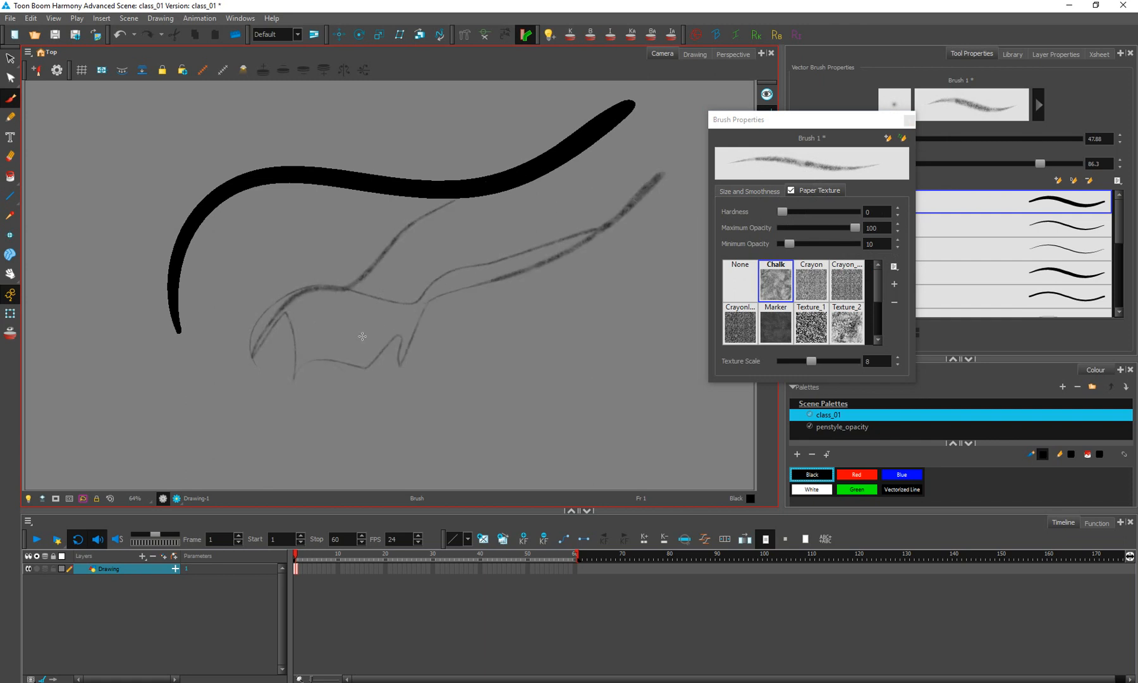
pyautogui.hotkey('ctrl', 'z')
# Step: Set the brush's Smoothing to 44.4 and draw two thin, crossing chalk strokes below the black stroke
pyautogui.click(754, 191)
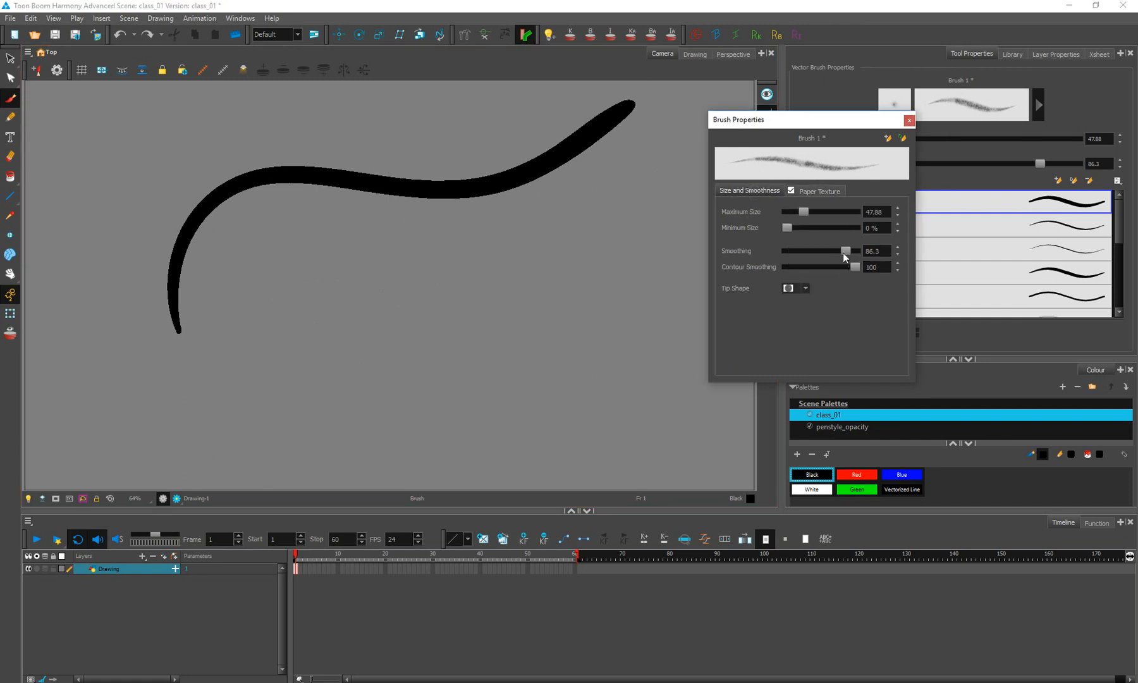
pyautogui.moveTo(843, 252); pyautogui.dragTo(815, 249)
pyautogui.click(815, 191)
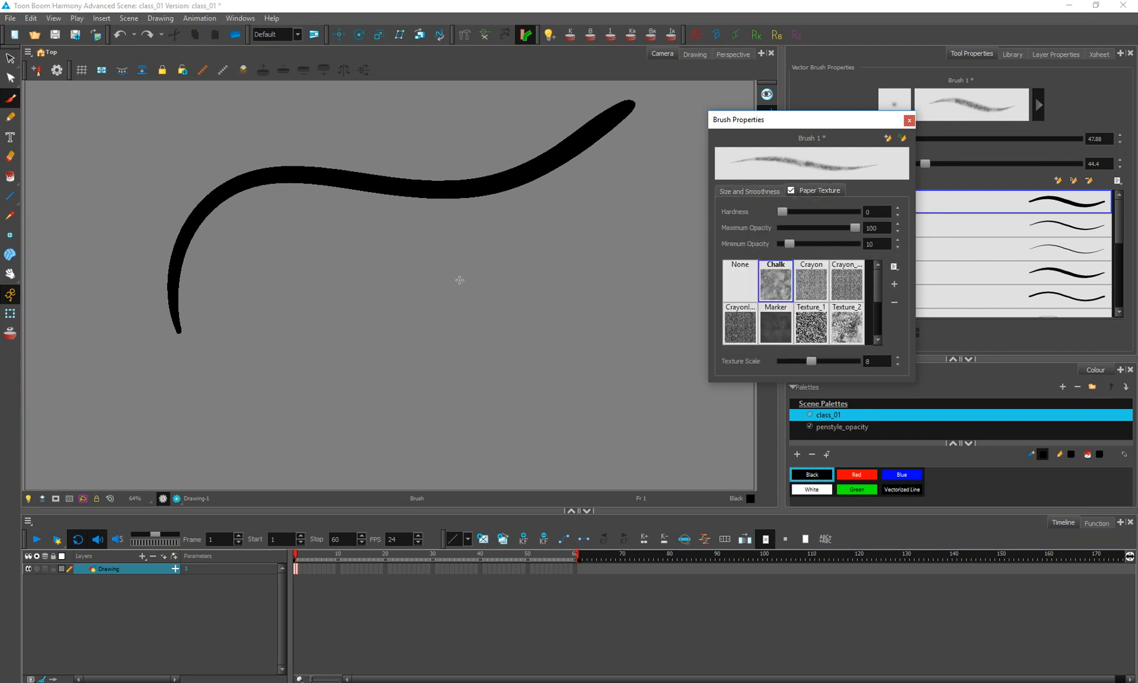
pyautogui.moveTo(248, 365)
pyautogui.mouseDown()
pyautogui.moveTo(317, 278)
pyautogui.moveTo(582, 219)
pyautogui.moveTo(619, 197)
pyautogui.mouseUp()
pyautogui.moveTo(580, 257); pyautogui.dragTo(231, 282)
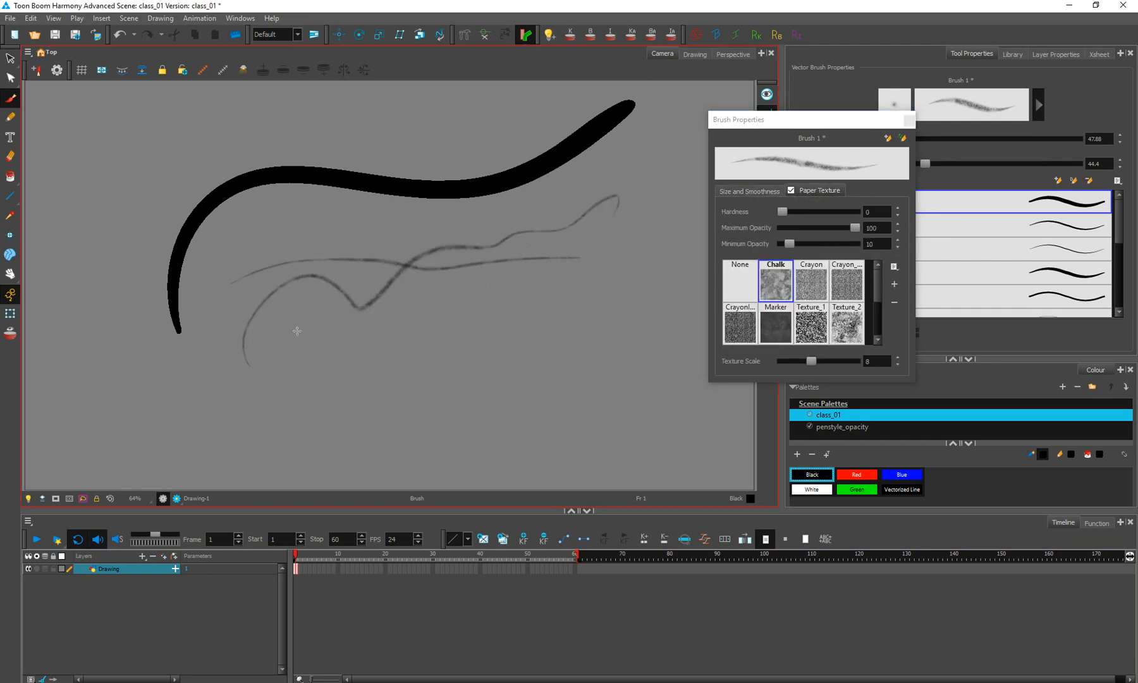
# Step: Try overlapping strokes below the chalk lines with the Crayon texture and with the crayon texture listed after it
pyautogui.click(811, 281)
pyautogui.moveTo(240, 392)
pyautogui.mouseDown()
pyautogui.moveTo(544, 273)
pyautogui.moveTo(287, 354)
pyautogui.moveTo(493, 319)
pyautogui.mouseUp()
pyautogui.click(847, 284)
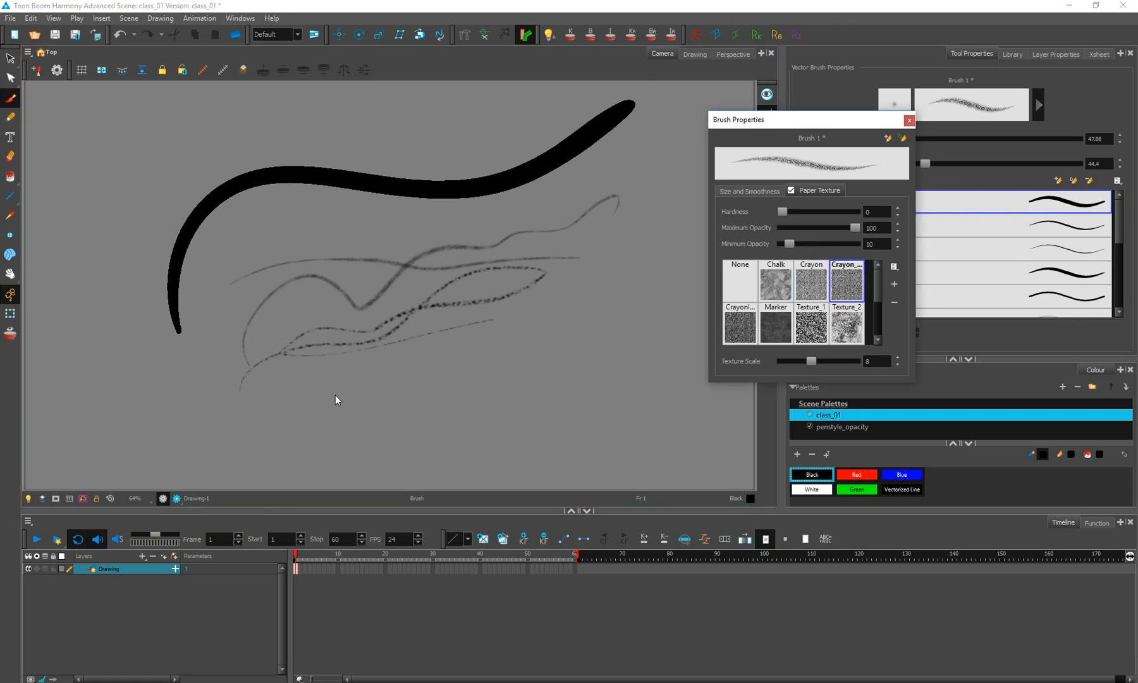
pyautogui.moveTo(410, 345)
pyautogui.mouseDown()
pyautogui.moveTo(614, 305)
pyautogui.moveTo(567, 343)
pyautogui.moveTo(299, 424)
pyautogui.moveTo(183, 374)
pyautogui.moveTo(185, 356)
pyautogui.moveTo(426, 322)
pyautogui.mouseUp()
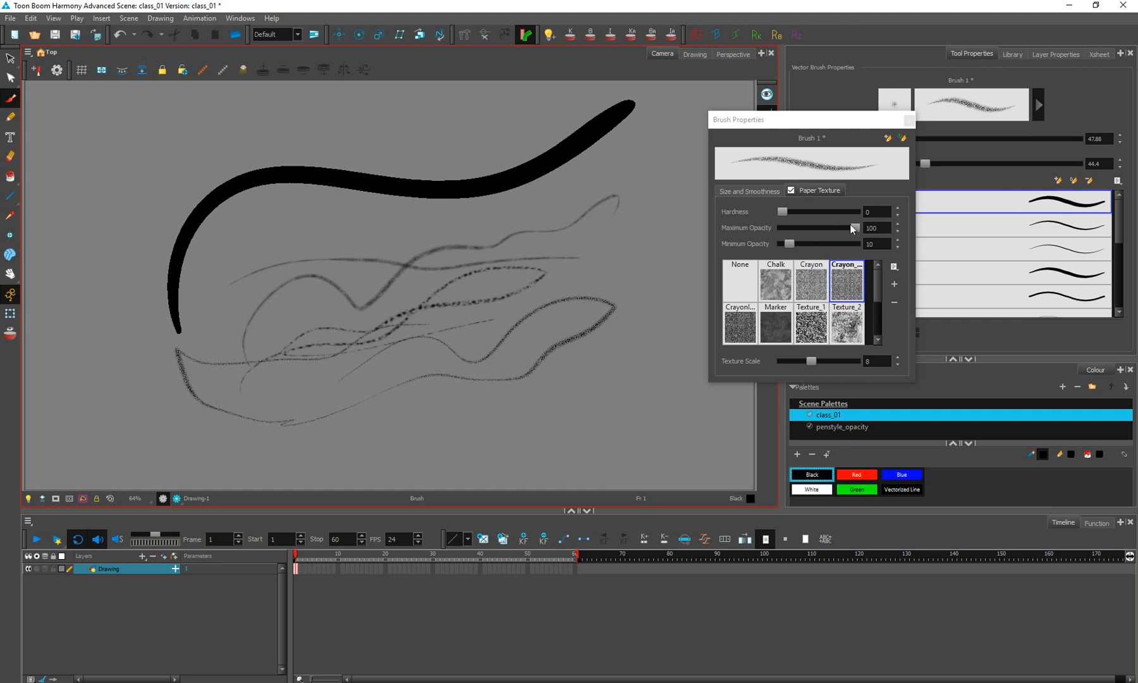
# Step: Try a Minimum Opacity of 80 and draw a long curved stroke rising beneath the other strokes
pyautogui.moveTo(856, 226)
pyautogui.mouseDown()
pyautogui.moveTo(821, 227)
pyautogui.moveTo(859, 229)
pyautogui.mouseUp()
pyautogui.moveTo(790, 241); pyautogui.dragTo(817, 253)
pyautogui.moveTo(329, 466)
pyautogui.mouseDown()
pyautogui.moveTo(479, 420)
pyautogui.moveTo(660, 235)
pyautogui.mouseUp()
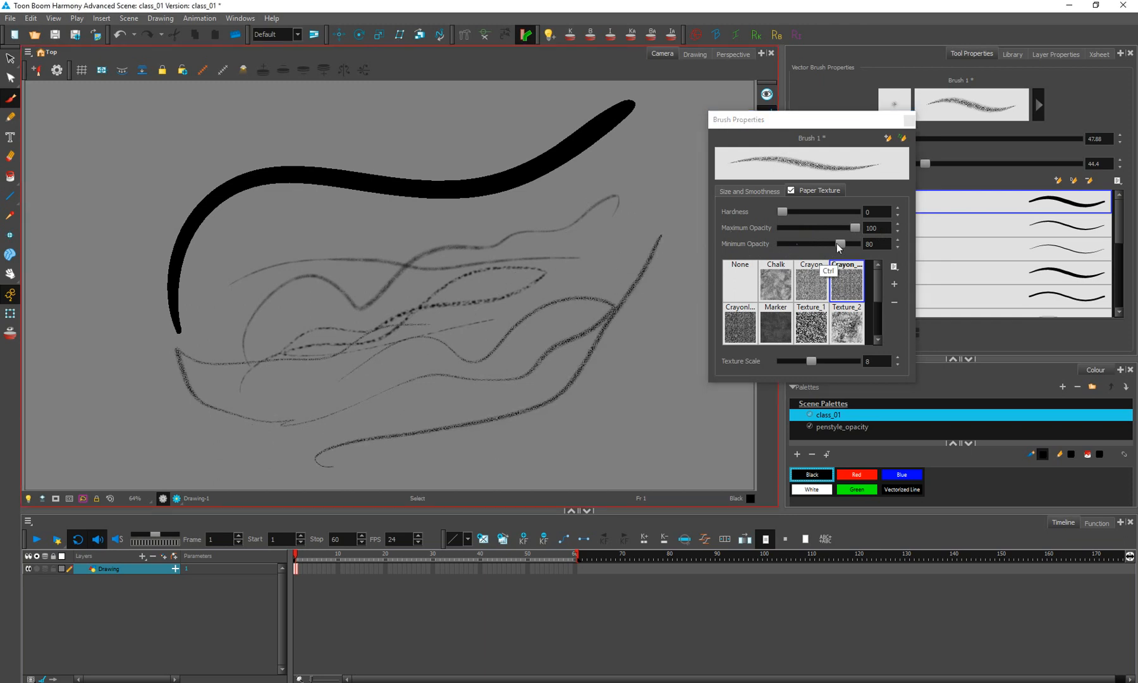
# Step: Set the Minimum Opacity to 0, try a long stroke, and undo all strokes made with the second crayon texture
pyautogui.moveTo(840, 245); pyautogui.dragTo(715, 263)
pyautogui.moveTo(102, 451)
pyautogui.mouseDown()
pyautogui.moveTo(300, 408)
pyautogui.moveTo(635, 163)
pyautogui.mouseUp()
pyautogui.hotkey('ctrl', 'z')
pyautogui.hotkey('ctrl', 'z')
pyautogui.hotkey('ctrl', 'z')
pyautogui.hotkey('ctrl', 'z')
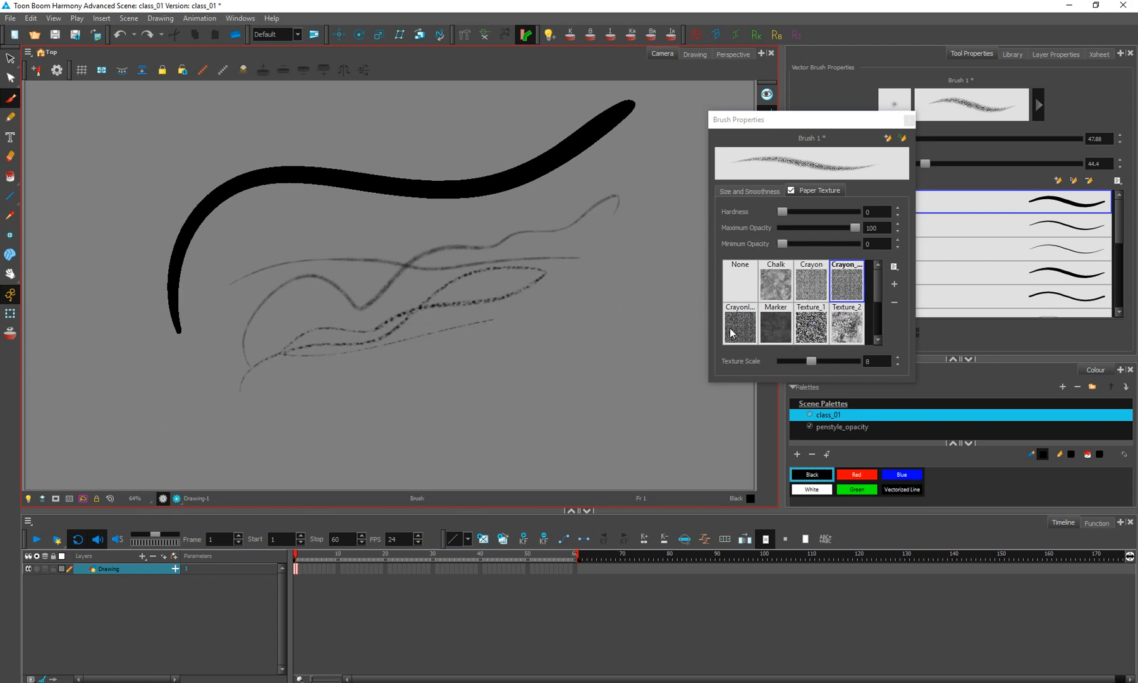
# Step: Try several overlapping strokes with the third crayon texture, and undo them together with the earlier Crayon strokes
pyautogui.click(740, 324)
pyautogui.moveTo(182, 443)
pyautogui.mouseDown()
pyautogui.moveTo(401, 358)
pyautogui.moveTo(540, 202)
pyautogui.moveTo(621, 154)
pyautogui.moveTo(390, 246)
pyautogui.moveTo(325, 327)
pyautogui.moveTo(207, 403)
pyautogui.moveTo(248, 410)
pyautogui.moveTo(566, 322)
pyautogui.moveTo(471, 333)
pyautogui.moveTo(335, 373)
pyautogui.moveTo(540, 357)
pyautogui.moveTo(622, 243)
pyautogui.moveTo(707, 237)
pyautogui.mouseUp()
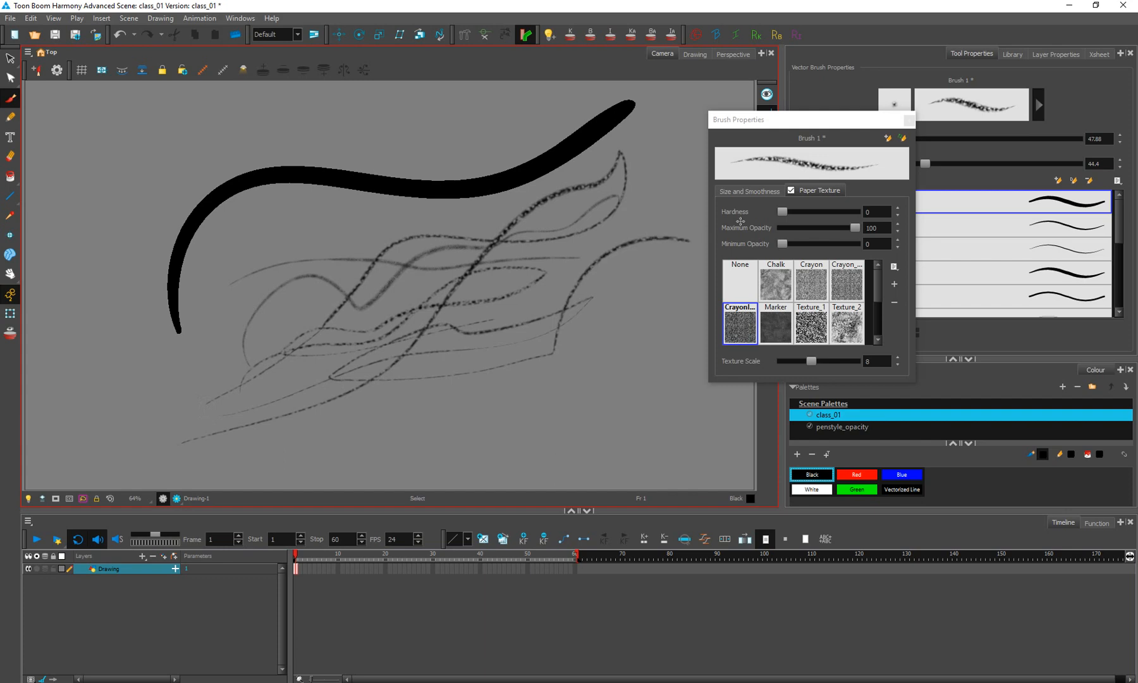
pyautogui.hotkey('ctrl', 'z')
pyautogui.hotkey('ctrl', 'z')
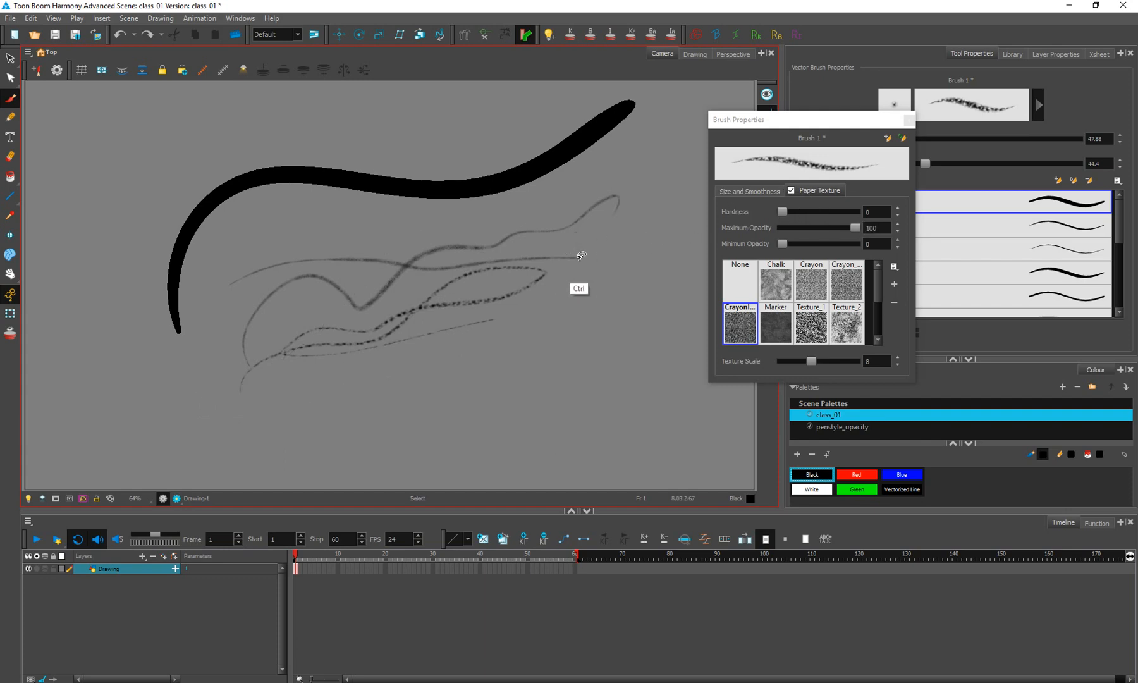
pyautogui.hotkey('ctrl', 'z')
pyautogui.hotkey('ctrl', 'z')
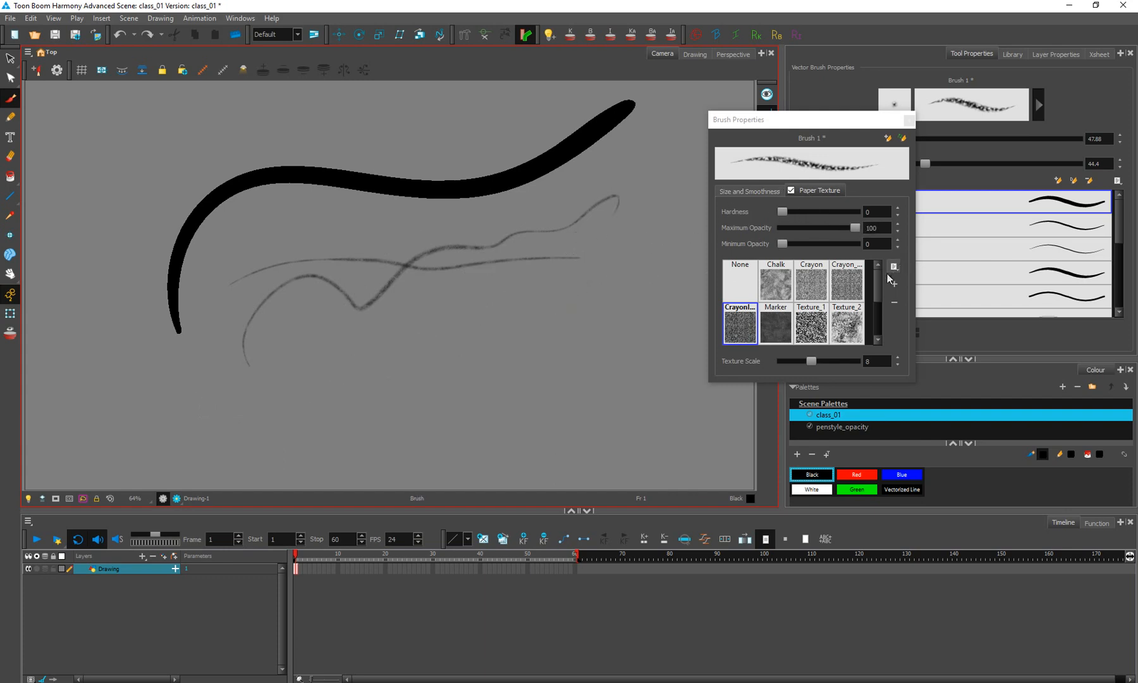
# Step: Try long strokes with the Marker paper texture beneath the chalk lines, undoing each attempt
pyautogui.moveTo(873, 282)
pyautogui.mouseDown()
pyautogui.moveTo(877, 302)
pyautogui.moveTo(875, 292)
pyautogui.mouseUp()
pyautogui.click(775, 301)
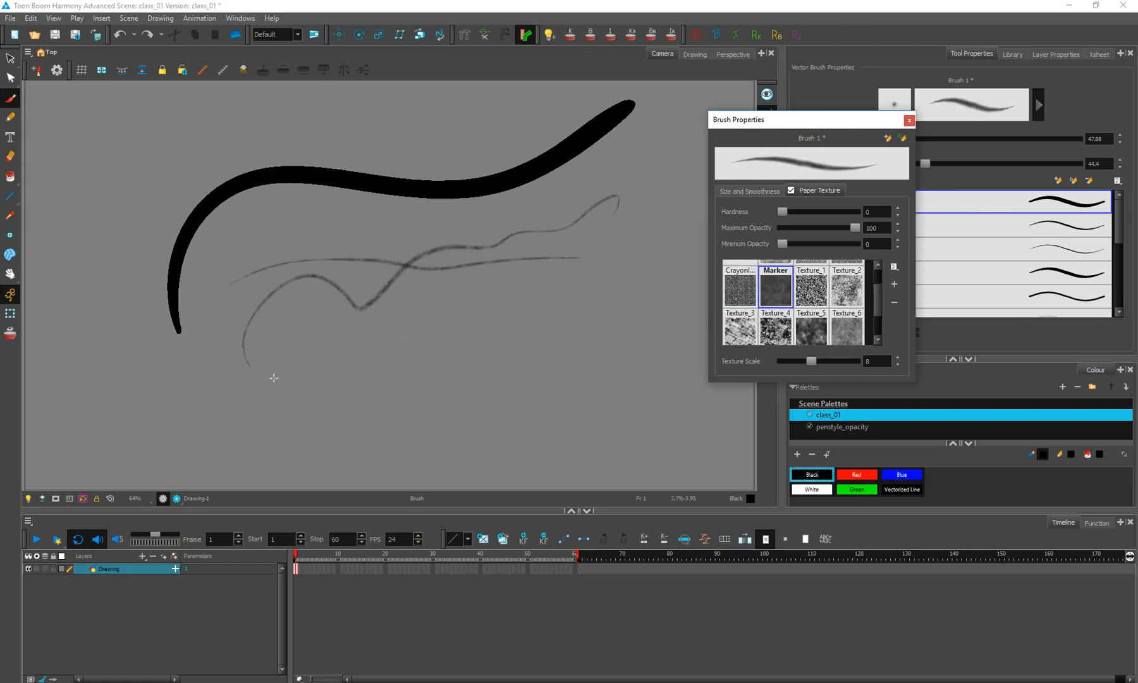
pyautogui.moveTo(214, 391); pyautogui.dragTo(717, 168)
pyautogui.press('ctrl')
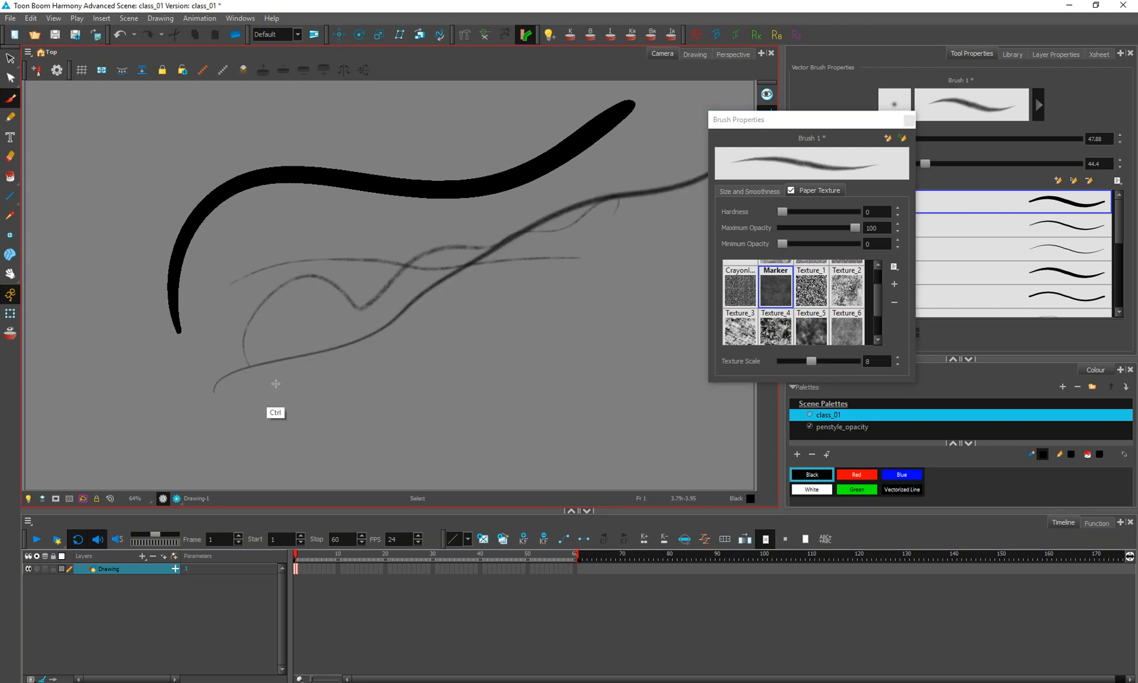
pyautogui.hotkey('ctrl', 'z')
pyautogui.moveTo(132, 435)
pyautogui.mouseDown()
pyautogui.moveTo(381, 318)
pyautogui.moveTo(541, 275)
pyautogui.moveTo(444, 330)
pyautogui.mouseUp()
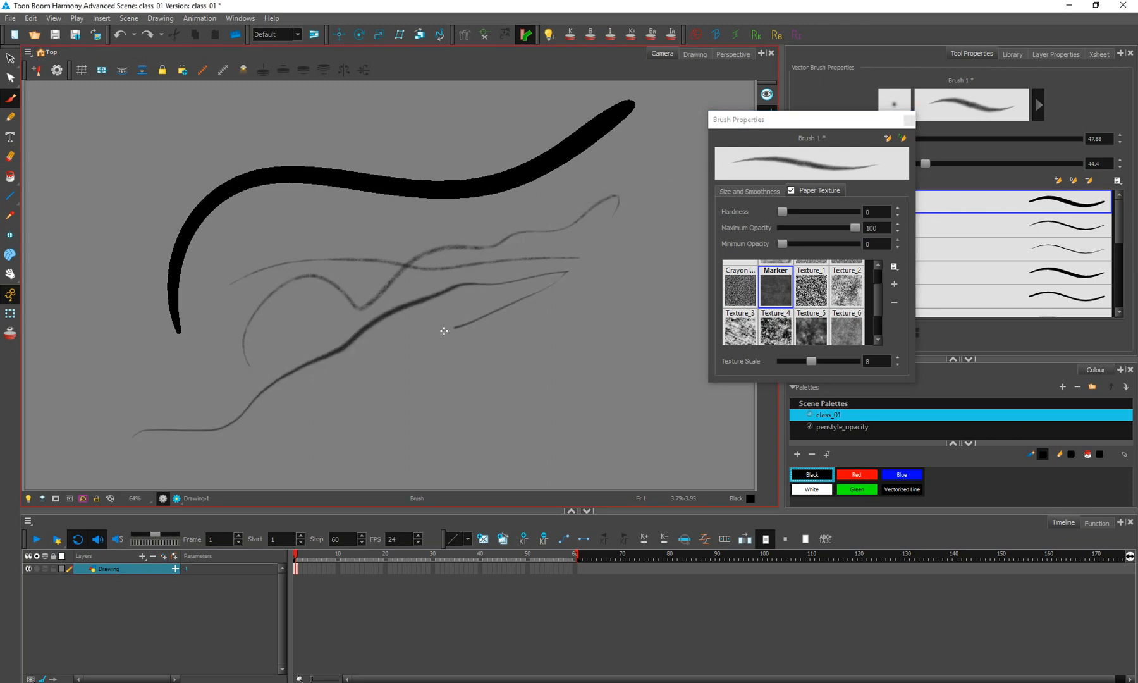
pyautogui.hotkey('ctrl', 'z')
# Step: Draw one stroke with Texture_1 and one with Texture_2 below the chalk lines, undoing an extra Texture_2 stroke around the black one
pyautogui.click(811, 287)
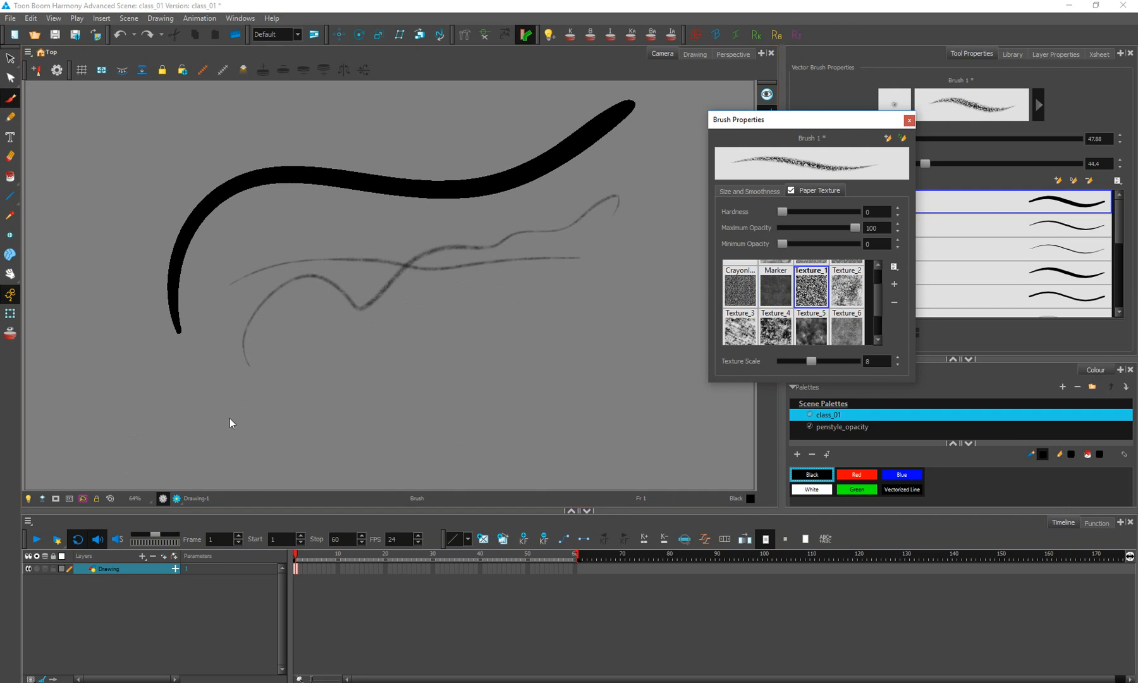
pyautogui.moveTo(180, 416)
pyautogui.mouseDown()
pyautogui.moveTo(335, 343)
pyautogui.moveTo(574, 276)
pyautogui.mouseUp()
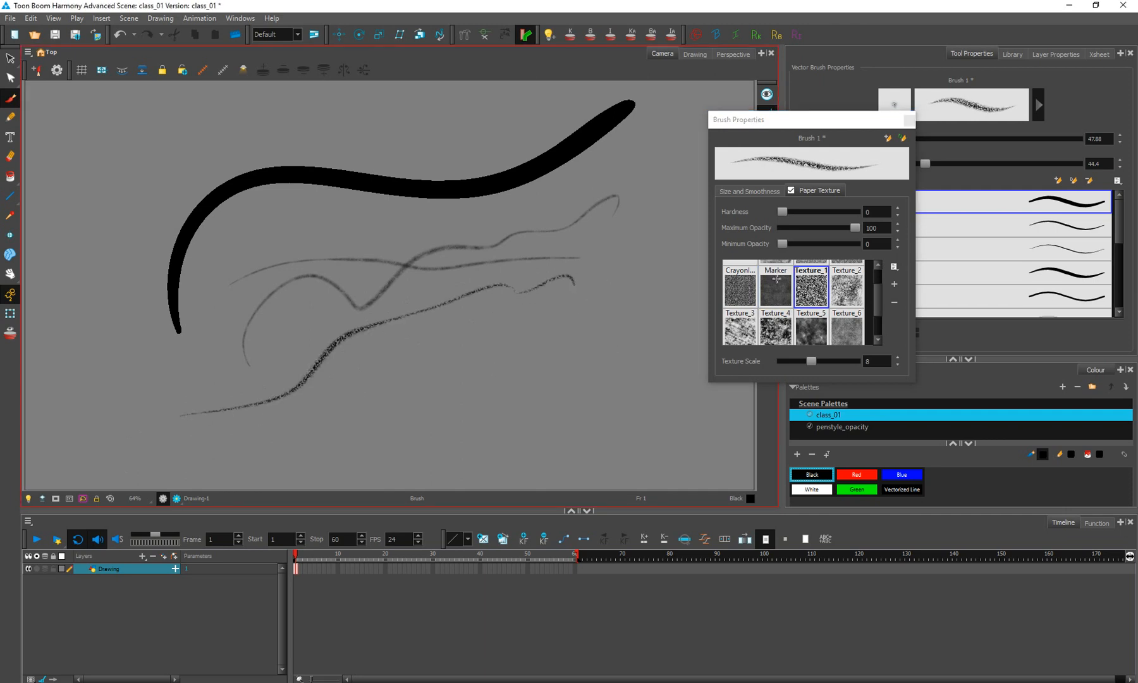
pyautogui.click(847, 287)
pyautogui.moveTo(284, 436); pyautogui.dragTo(659, 249)
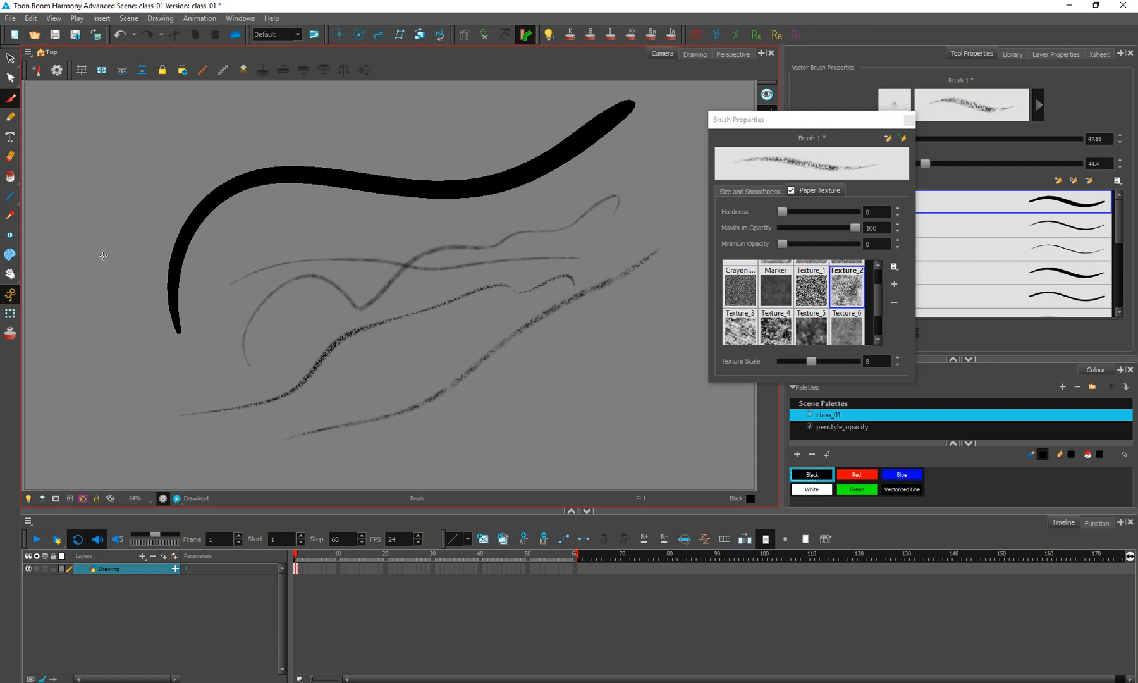
pyautogui.moveTo(132, 406)
pyautogui.mouseDown()
pyautogui.moveTo(256, 261)
pyautogui.moveTo(161, 158)
pyautogui.moveTo(179, 105)
pyautogui.moveTo(306, 99)
pyautogui.moveTo(379, 116)
pyautogui.moveTo(484, 97)
pyautogui.mouseUp()
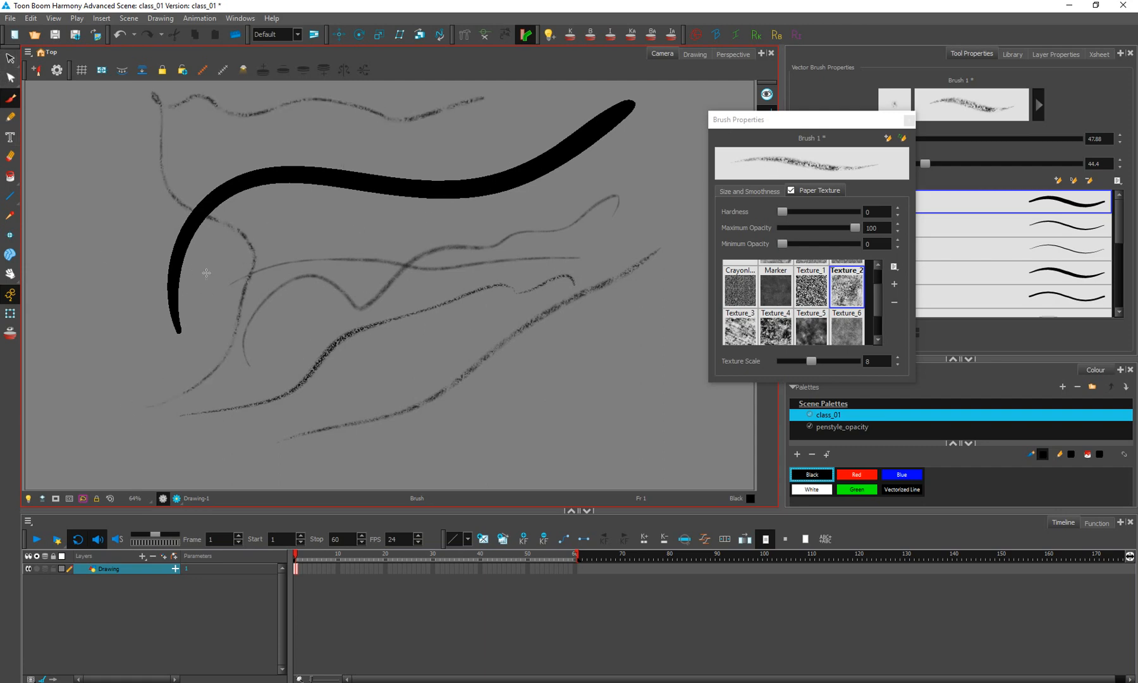
pyautogui.hotkey('ctrl', 'z')
# Step: Choose Texture_3 and draw a winding stroke that crosses the thick black stroke and loops above it
pyautogui.click(741, 329)
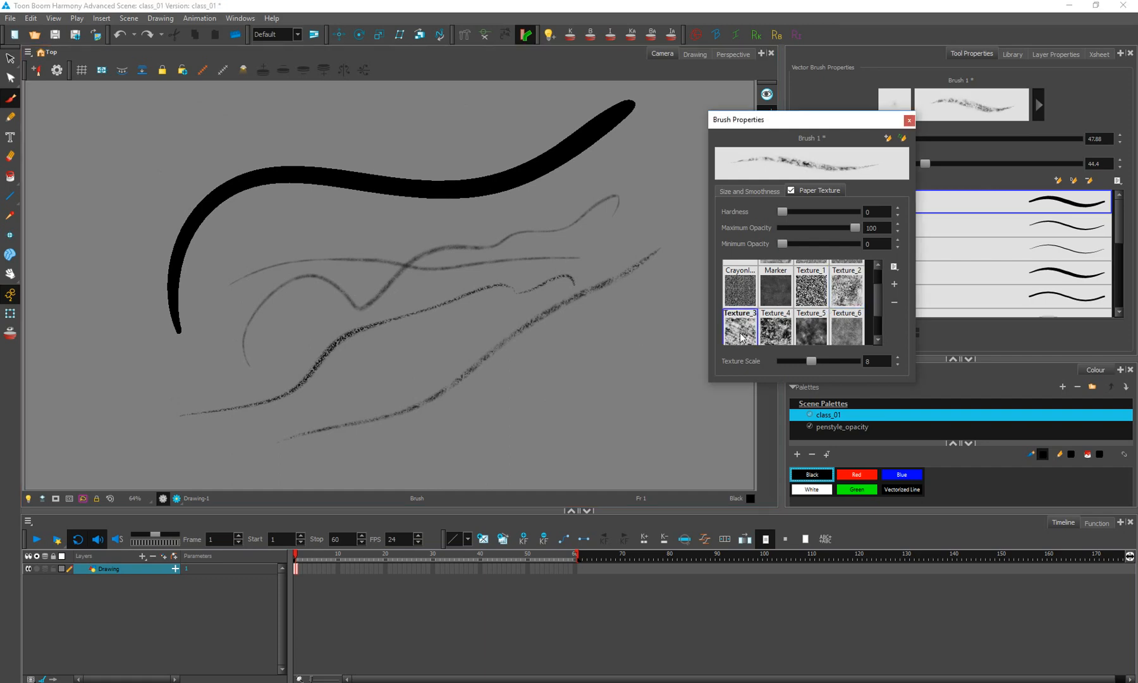
pyautogui.moveTo(95, 384)
pyautogui.mouseDown()
pyautogui.moveTo(184, 319)
pyautogui.moveTo(244, 228)
pyautogui.moveTo(481, 101)
pyautogui.mouseUp()
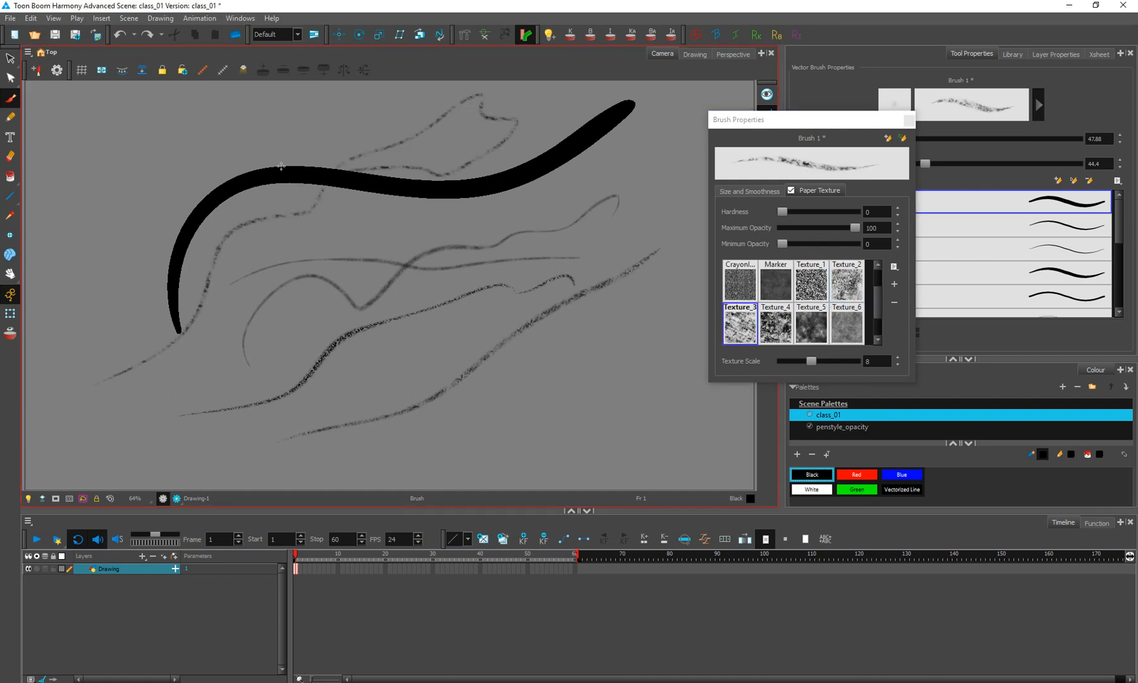
# Step: Undo the Texture_3 stroke, and try one stroke with Texture_4 and one with Texture_5 across the chalk lines
pyautogui.hotkey('ctrl', 'z')
pyautogui.click(768, 333)
pyautogui.moveTo(359, 373)
pyautogui.mouseDown()
pyautogui.moveTo(494, 355)
pyautogui.moveTo(573, 321)
pyautogui.mouseUp()
pyautogui.scroll(-2, 871, 297)
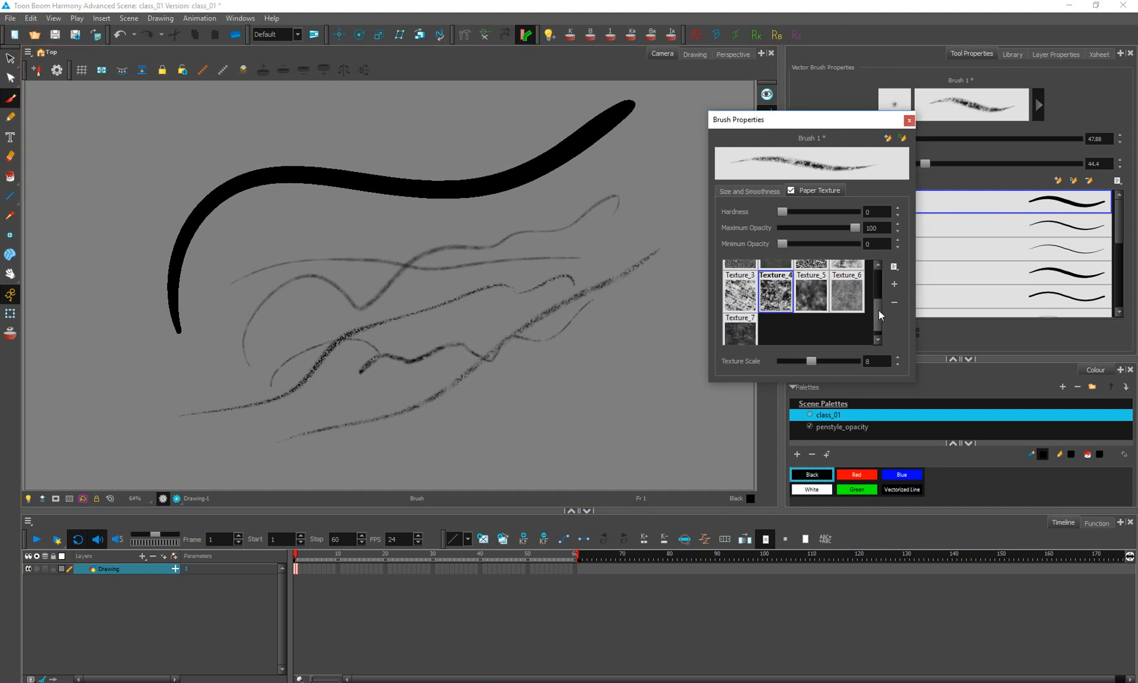
pyautogui.click(811, 287)
pyautogui.moveTo(106, 387)
pyautogui.mouseDown()
pyautogui.moveTo(369, 269)
pyautogui.moveTo(611, 200)
pyautogui.mouseUp()
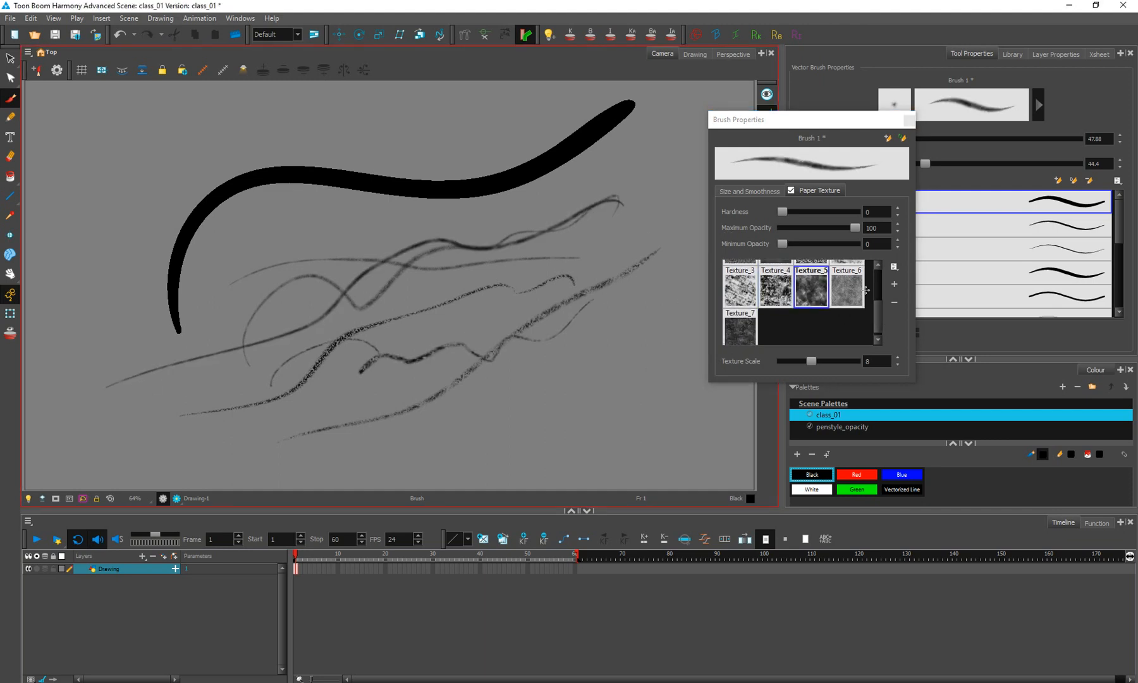
# Step: Choose Texture_6 and undo the test strokes, leaving only the thick black stroke and the winding line beneath it
pyautogui.click(846, 292)
pyautogui.hotkey('ctrl', 'z')
pyautogui.hotkey('ctrl', 'z')
pyautogui.hotkey('ctrl', 'z')
pyautogui.hotkey('ctrl', 'z')
pyautogui.hotkey('ctrl', 'z')
pyautogui.hotkey('ctrl', 'z')
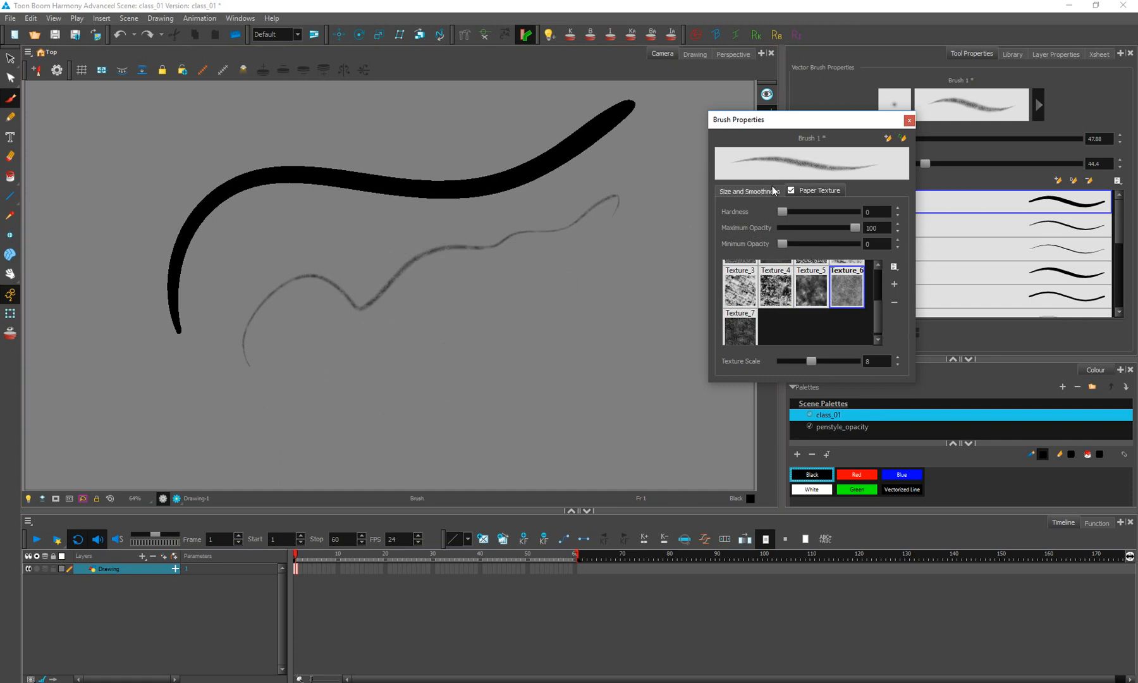
# Step: Set the brush's maximum size to 166.64 and draw a broad Texture_6 stroke rising below the winding line
pyautogui.click(750, 191)
pyautogui.moveTo(803, 212); pyautogui.dragTo(833, 212)
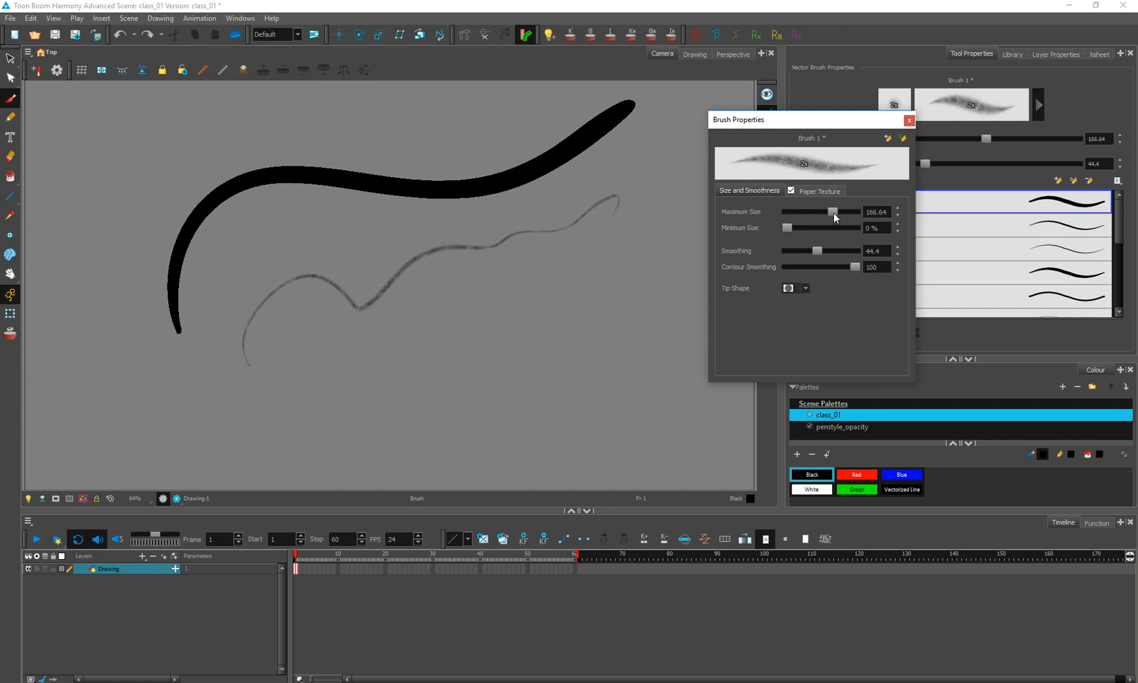
pyautogui.click(816, 190)
pyautogui.click(181, 419)
pyautogui.moveTo(182, 420)
pyautogui.mouseDown()
pyautogui.moveTo(504, 288)
pyautogui.moveTo(613, 260)
pyautogui.mouseUp()
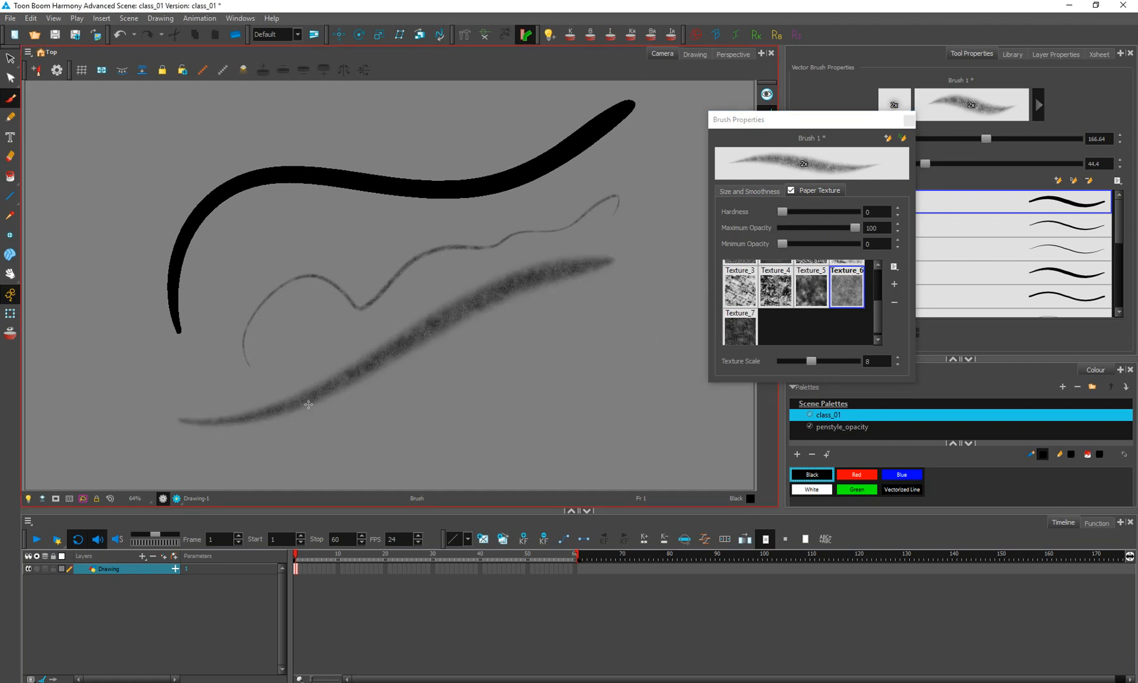
# Step: Try reshaping the broad textured stroke by pulling its outline with the Contour Editor, restoring its original shape
pyautogui.click(10, 78)
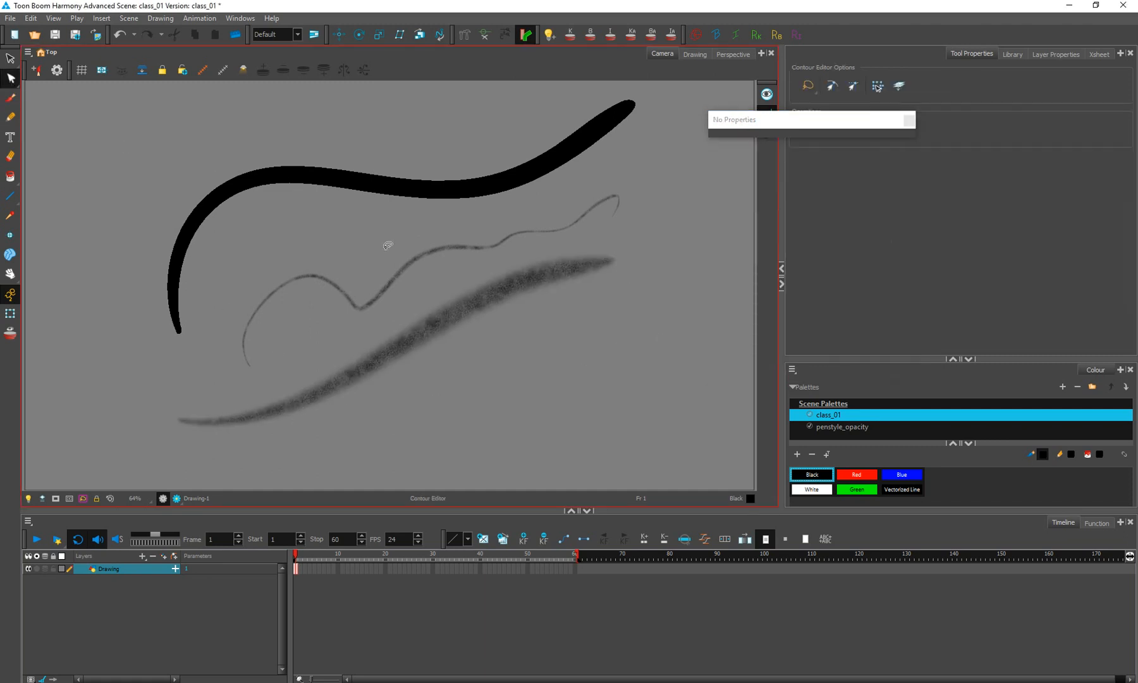
pyautogui.click(473, 324)
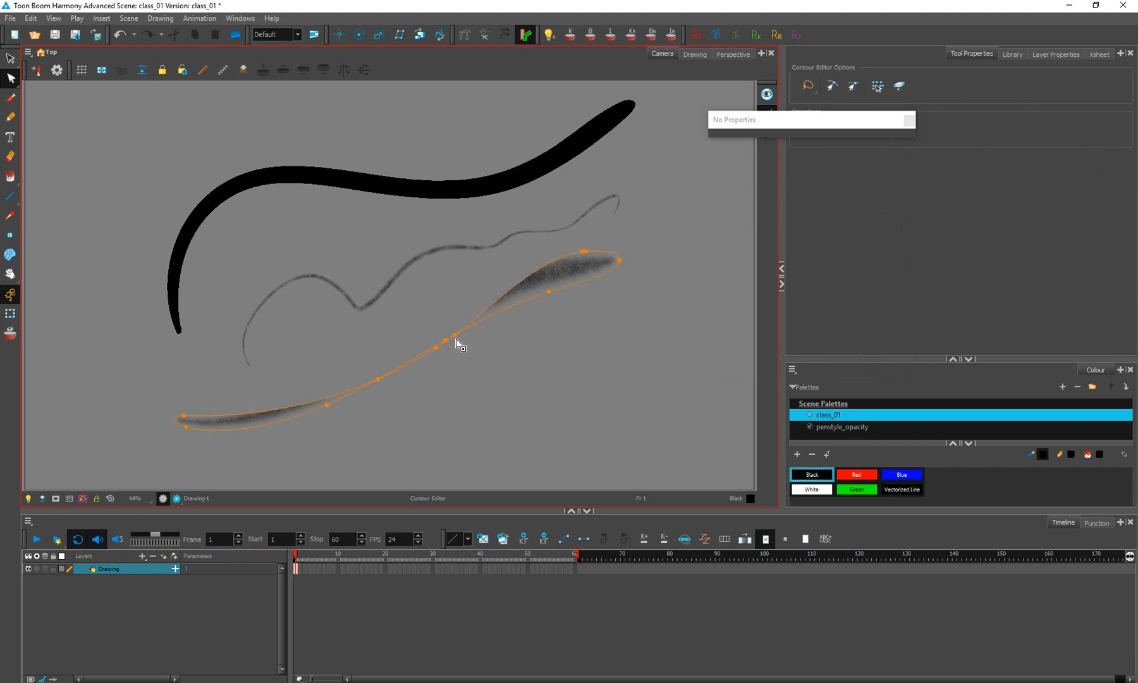
pyautogui.moveTo(458, 342); pyautogui.dragTo(478, 317)
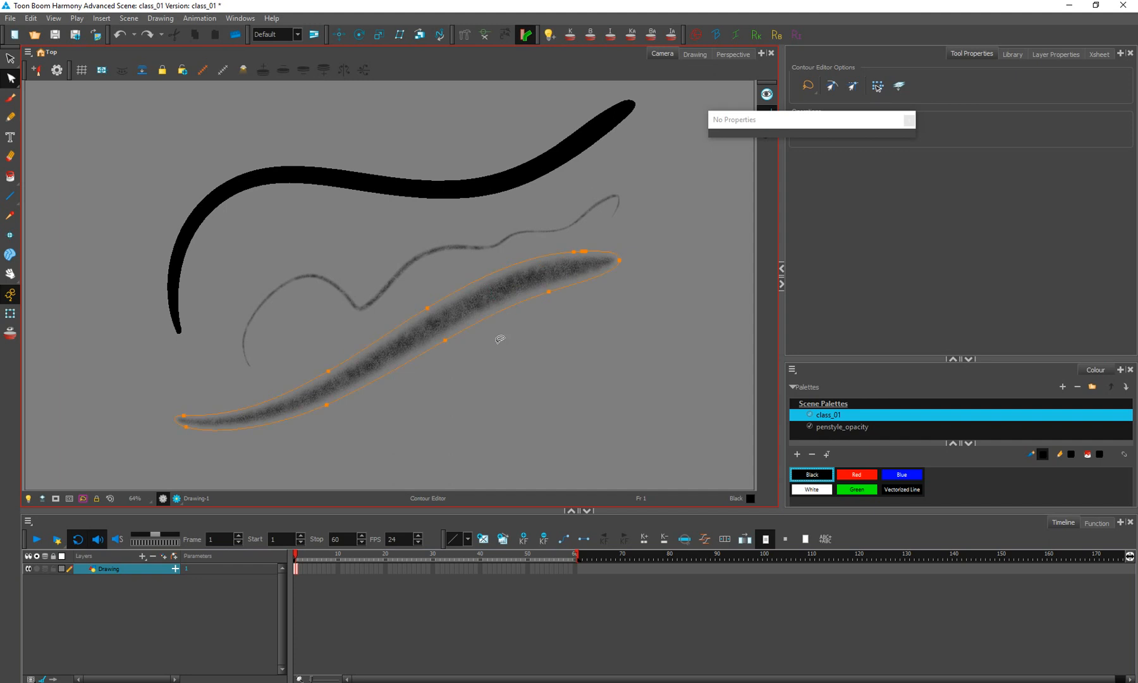
pyautogui.click(487, 247)
pyautogui.click(523, 341)
pyautogui.click(471, 345)
pyautogui.click(551, 292)
pyautogui.moveTo(549, 300); pyautogui.dragTo(560, 336)
pyautogui.click(503, 366)
pyautogui.click(478, 327)
pyautogui.moveTo(478, 326)
pyautogui.mouseDown()
pyautogui.moveTo(451, 364)
pyautogui.moveTo(420, 316)
pyautogui.mouseUp()
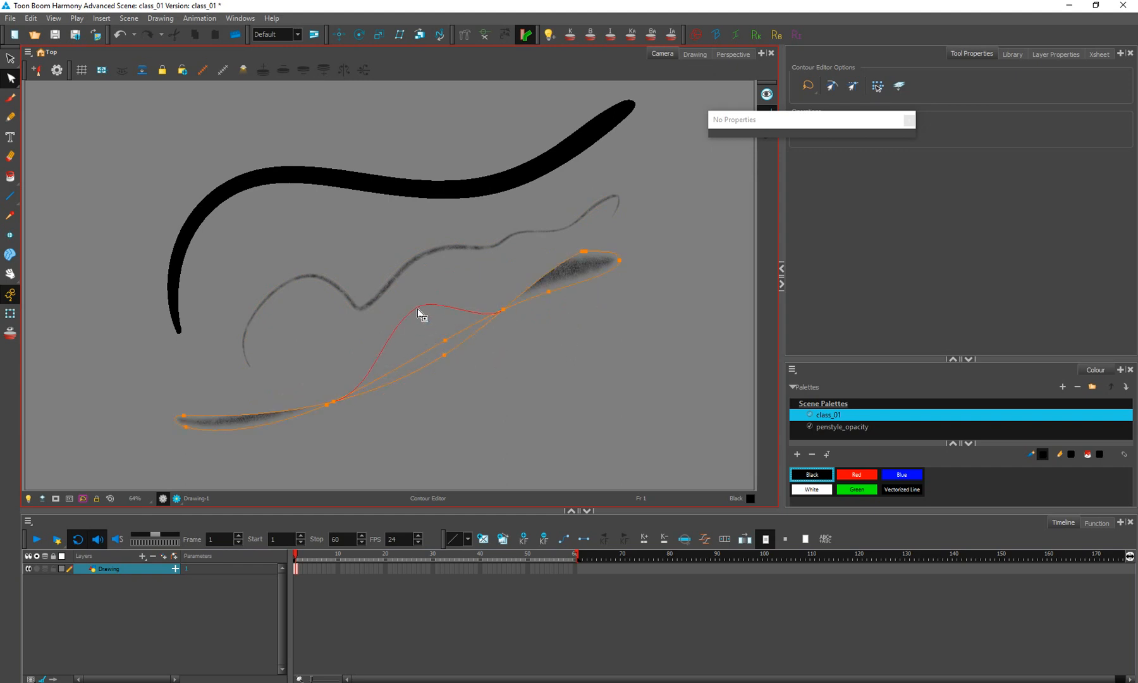
pyautogui.click(422, 327)
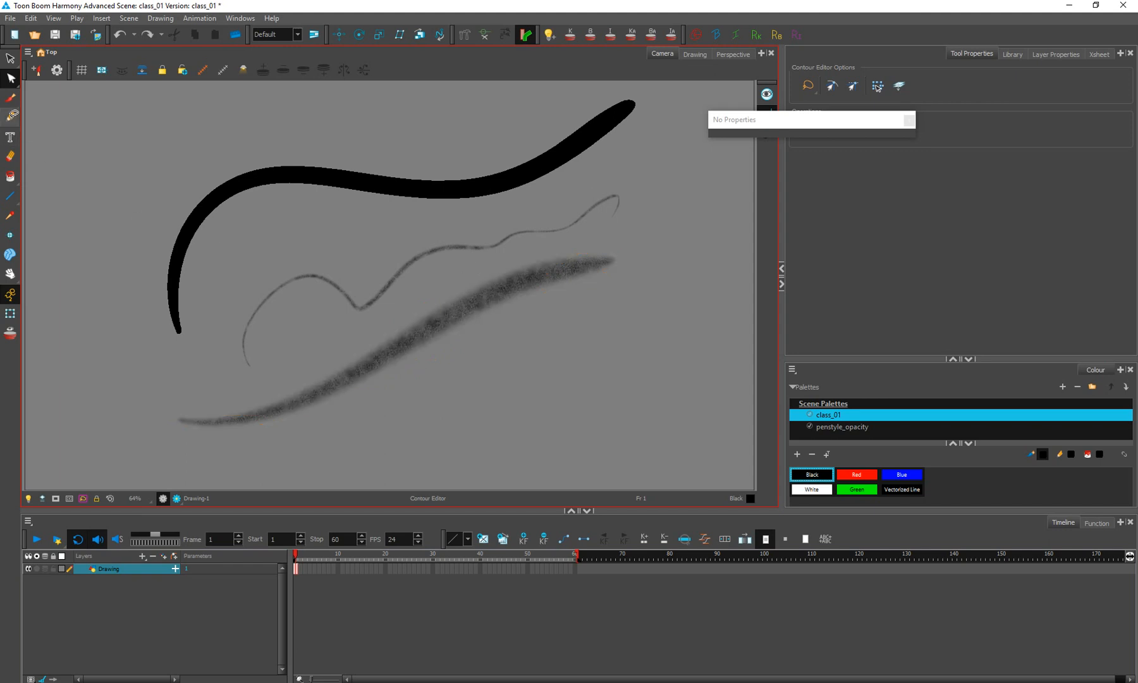
# Step: With the Pencil tool, try a Chalk and a Charcoal texture stroke below the broad brush stroke, undoing each one
pyautogui.click(10, 117)
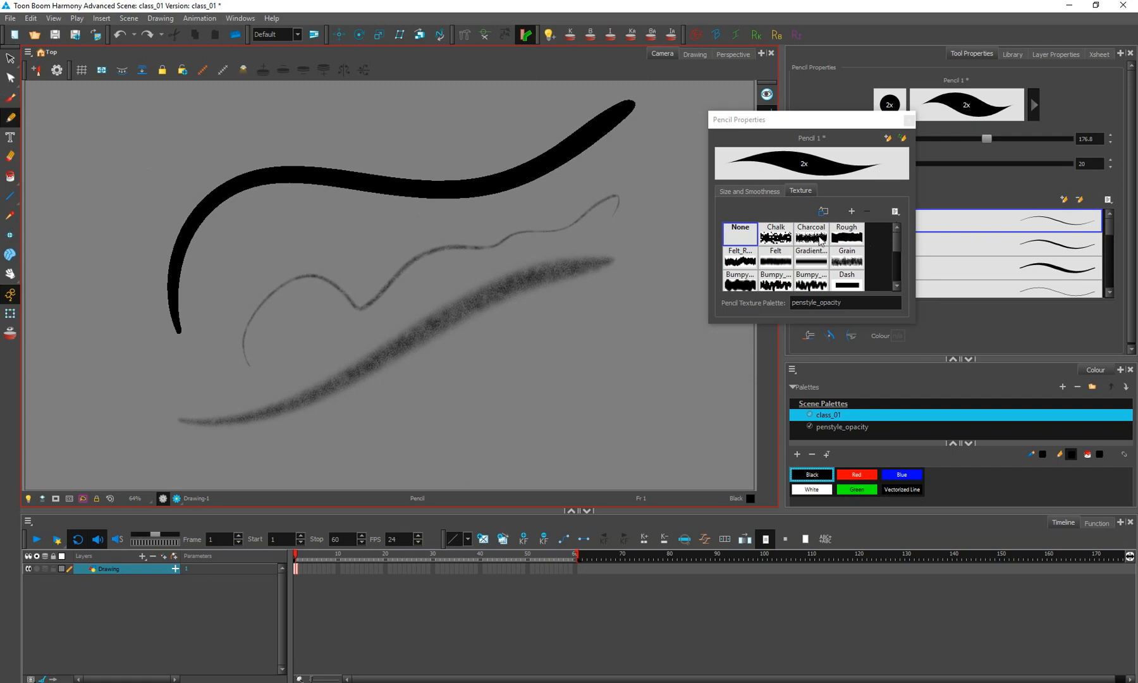
pyautogui.click(775, 234)
pyautogui.moveTo(349, 439); pyautogui.dragTo(608, 281)
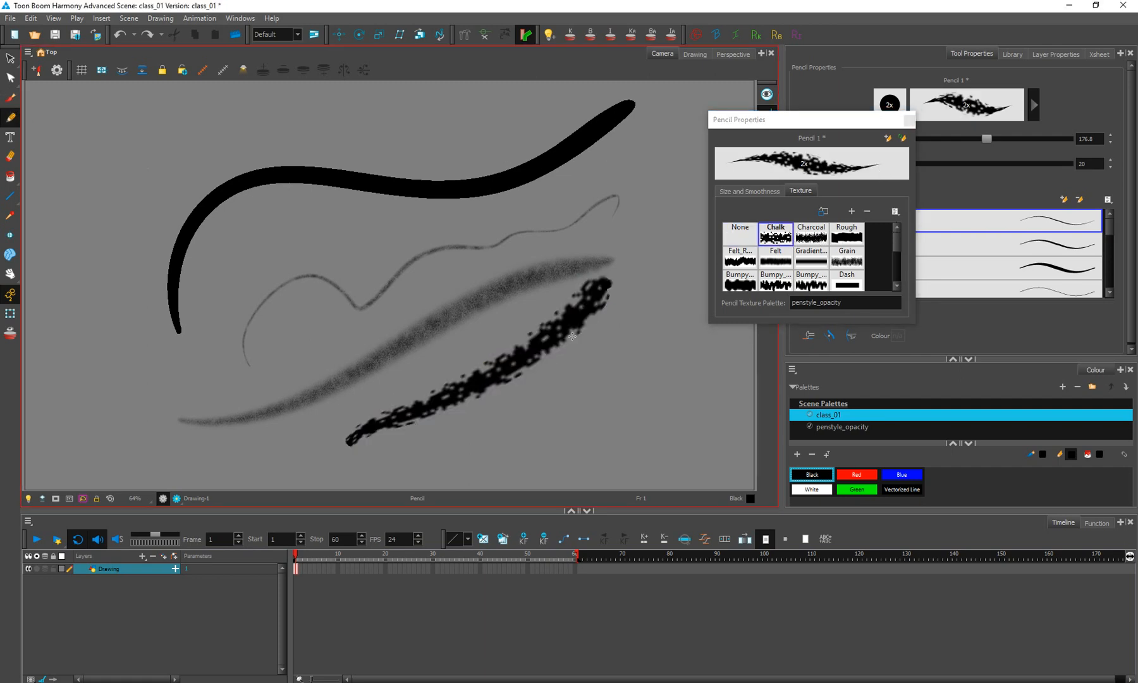
pyautogui.hotkey('ctrl', 'z')
pyautogui.moveTo(333, 440); pyautogui.dragTo(662, 270)
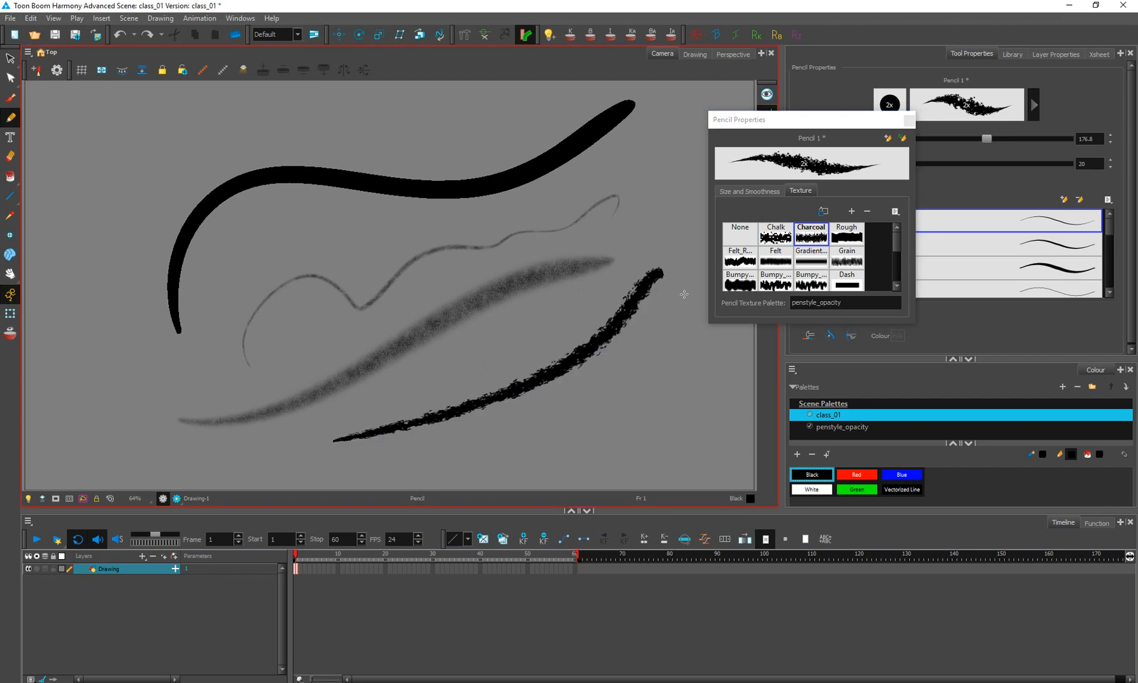
pyautogui.hotkey('ctrl', 'z')
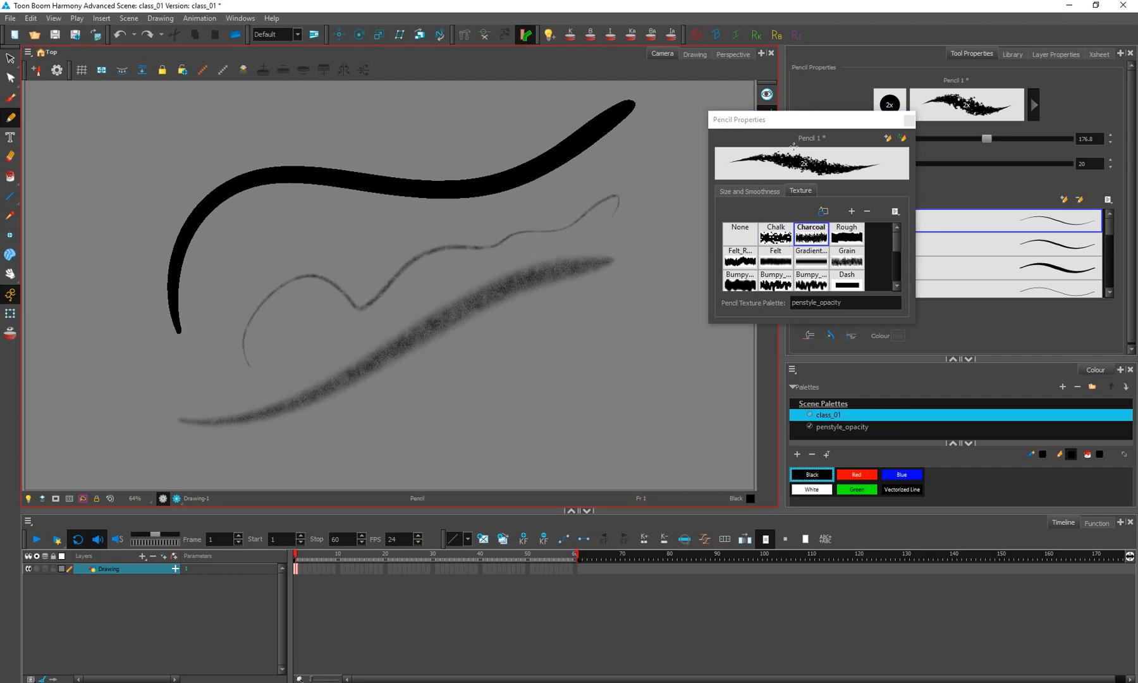
# Step: Reduce the pencil size to 88.8, draw two winding Charcoal strokes, and try a Rough texture stroke, undoing it
pyautogui.moveTo(982, 134); pyautogui.dragTo(919, 143)
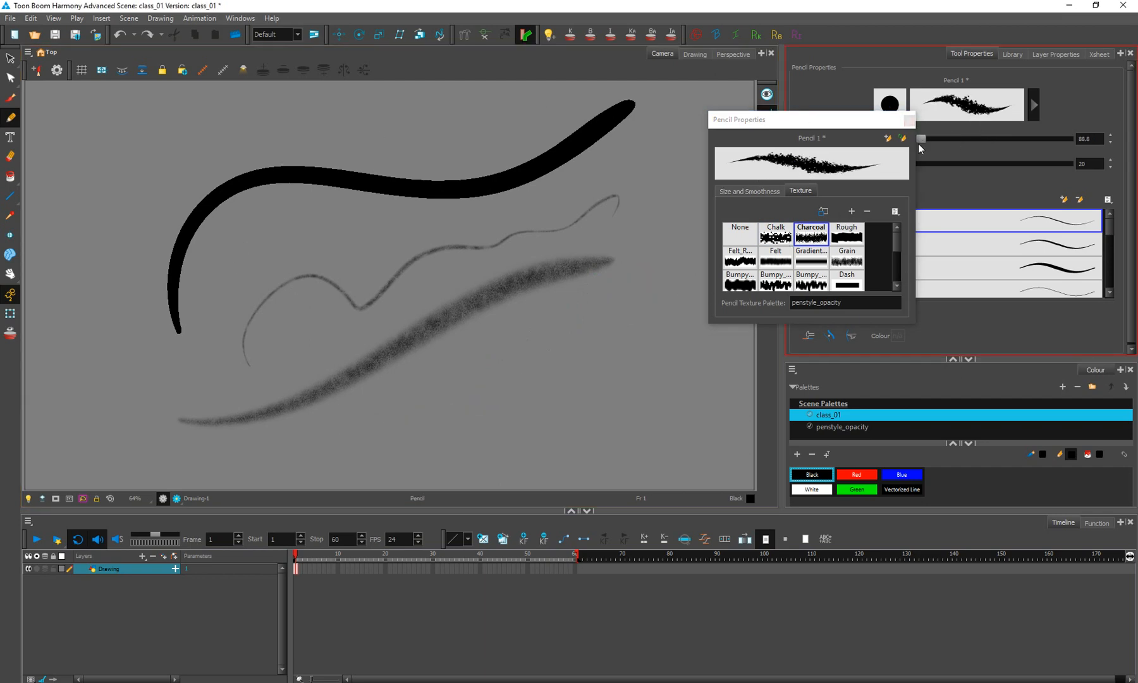
pyautogui.moveTo(122, 342); pyautogui.dragTo(661, 194)
pyautogui.moveTo(319, 381)
pyautogui.mouseDown()
pyautogui.moveTo(582, 373)
pyautogui.moveTo(651, 330)
pyautogui.mouseUp()
pyautogui.click(846, 235)
pyautogui.moveTo(447, 287)
pyautogui.mouseDown()
pyautogui.moveTo(404, 287)
pyautogui.moveTo(128, 399)
pyautogui.mouseUp()
pyautogui.hotkey('ctrl', 'z')
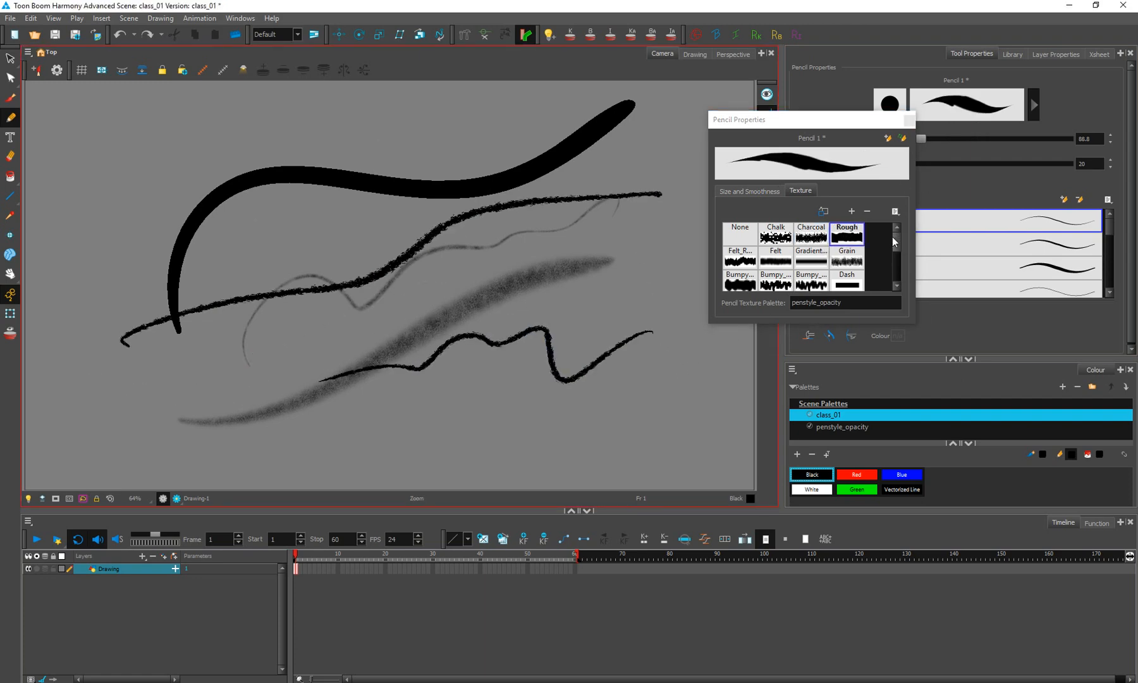
# Step: Choose the second Bumpy pencil texture and draw two long strokes across the lower half of the drawing
pyautogui.moveTo(895, 238); pyautogui.dragTo(897, 250)
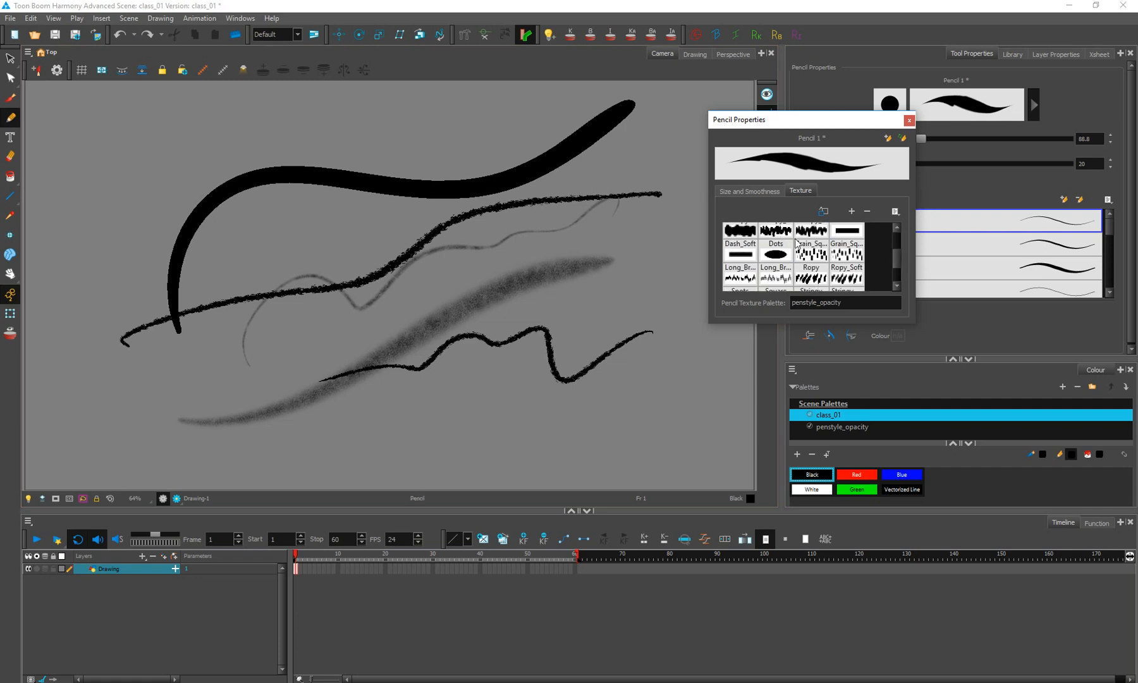
pyautogui.click(775, 231)
pyautogui.moveTo(135, 417)
pyautogui.mouseDown()
pyautogui.moveTo(318, 389)
pyautogui.moveTo(565, 248)
pyautogui.mouseUp()
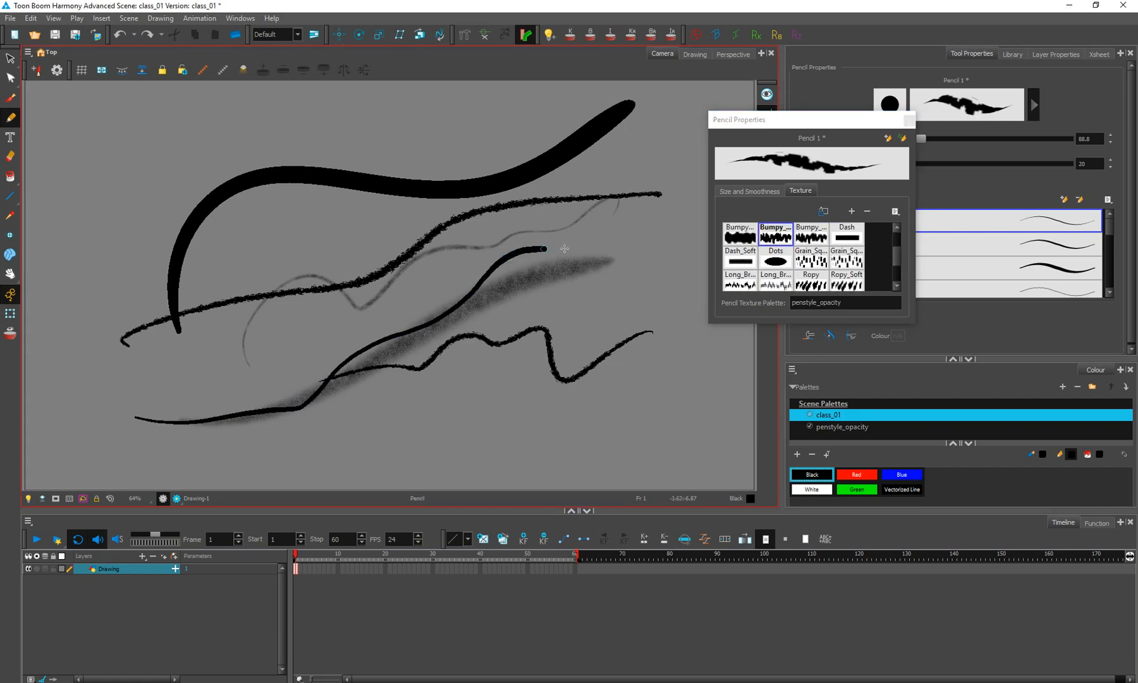
pyautogui.moveTo(617, 294)
pyautogui.mouseDown()
pyautogui.moveTo(495, 397)
pyautogui.moveTo(190, 469)
pyautogui.moveTo(160, 466)
pyautogui.mouseUp()
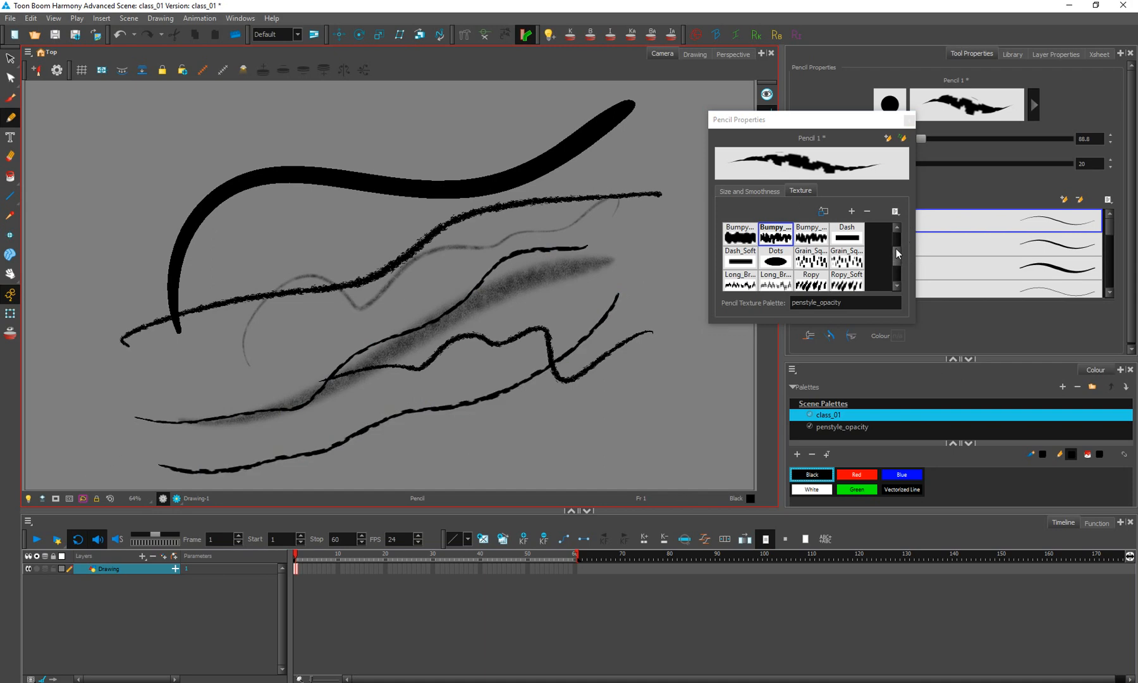
# Step: Undo the four Charcoal and Bumpy pencil strokes together with the broad textured brush stroke
pyautogui.hotkey('ctrl', 'z')
pyautogui.hotkey('ctrl', 'z')
pyautogui.hotkey('ctrl', 'z')
pyautogui.hotkey('ctrl', 'z')
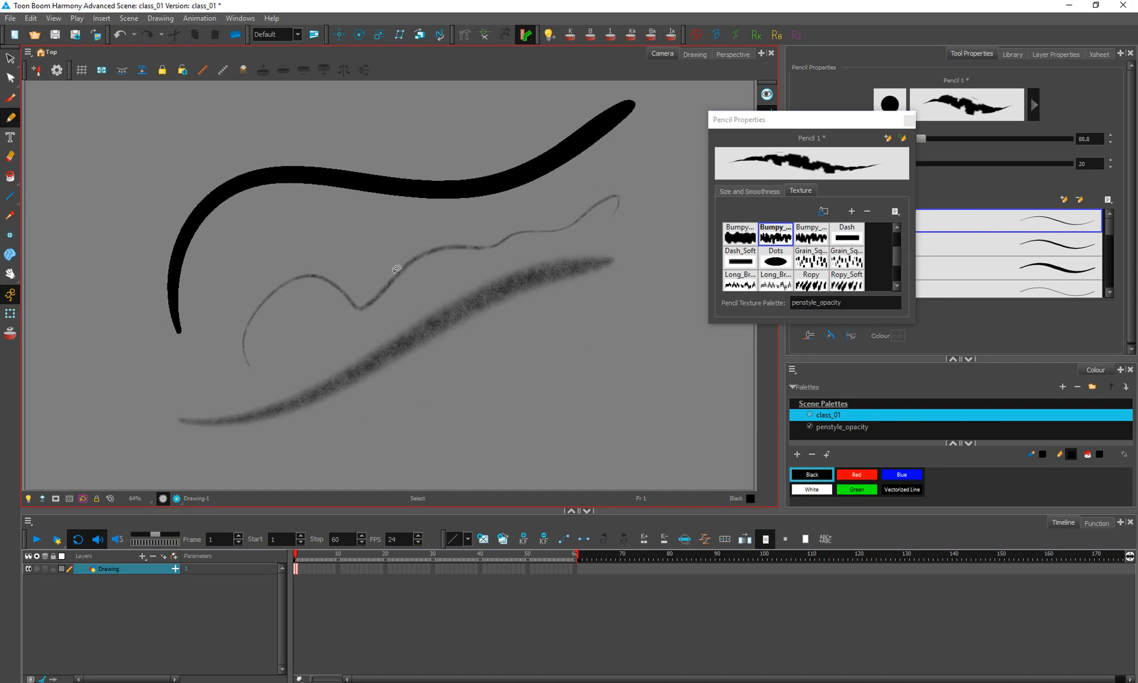
pyautogui.hotkey('ctrl', 'z')
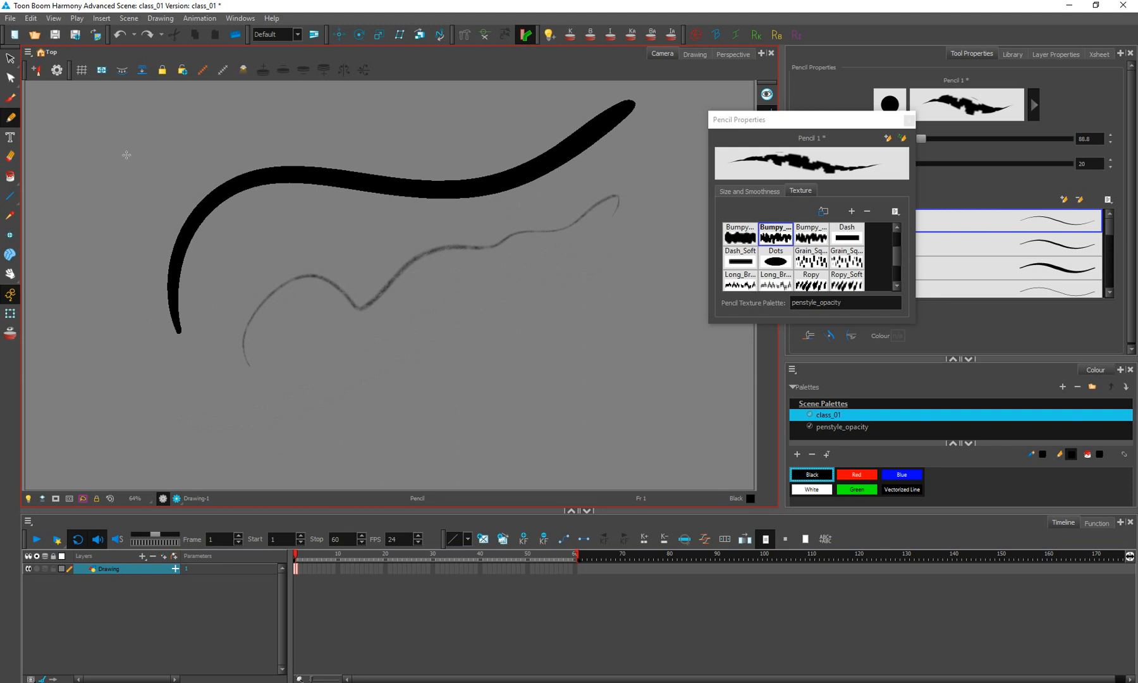
# Step: Draw two wavy Bumpy pencil strokes above the thick black stroke, and choose the third Bumpy texture
pyautogui.moveTo(100, 212)
pyautogui.mouseDown()
pyautogui.moveTo(206, 106)
pyautogui.moveTo(302, 95)
pyautogui.mouseUp()
pyautogui.moveTo(378, 114)
pyautogui.mouseDown()
pyautogui.moveTo(408, 124)
pyautogui.moveTo(533, 101)
pyautogui.mouseUp()
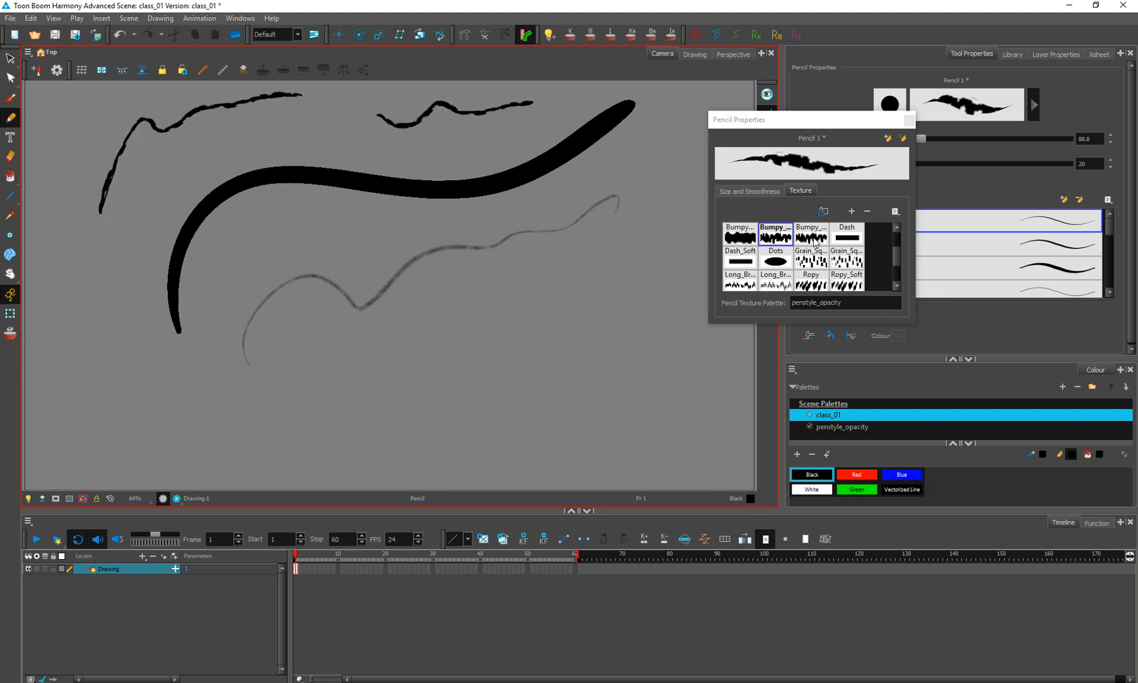
pyautogui.click(814, 240)
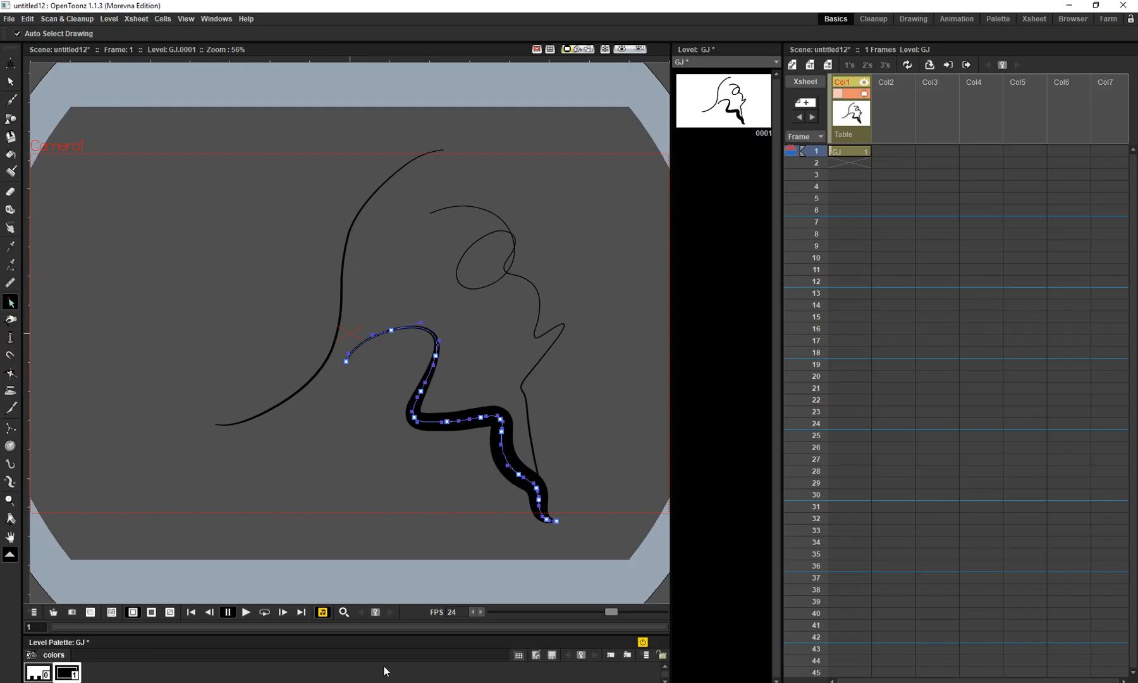
# Step: Switch to OpenToonz and examine the Vector Brush styles for color_1 in a widened Style Editor, clear of the drawing
pyautogui.doubleClick(66, 674)
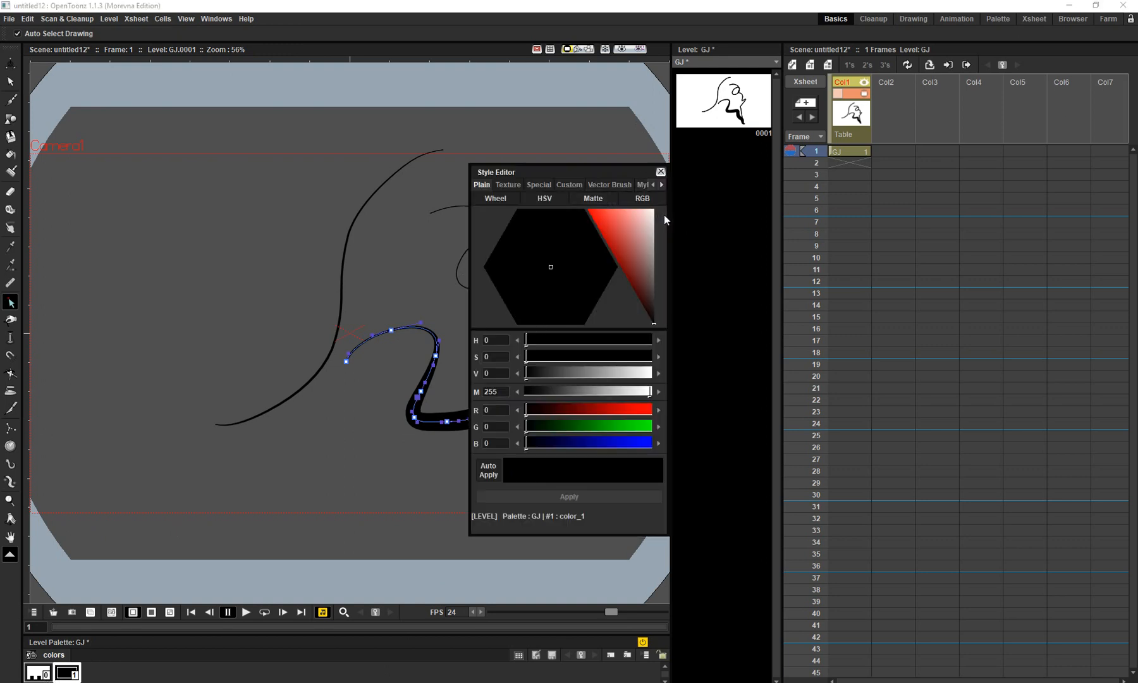
pyautogui.moveTo(670, 216); pyautogui.dragTo(752, 230)
pyautogui.click(613, 184)
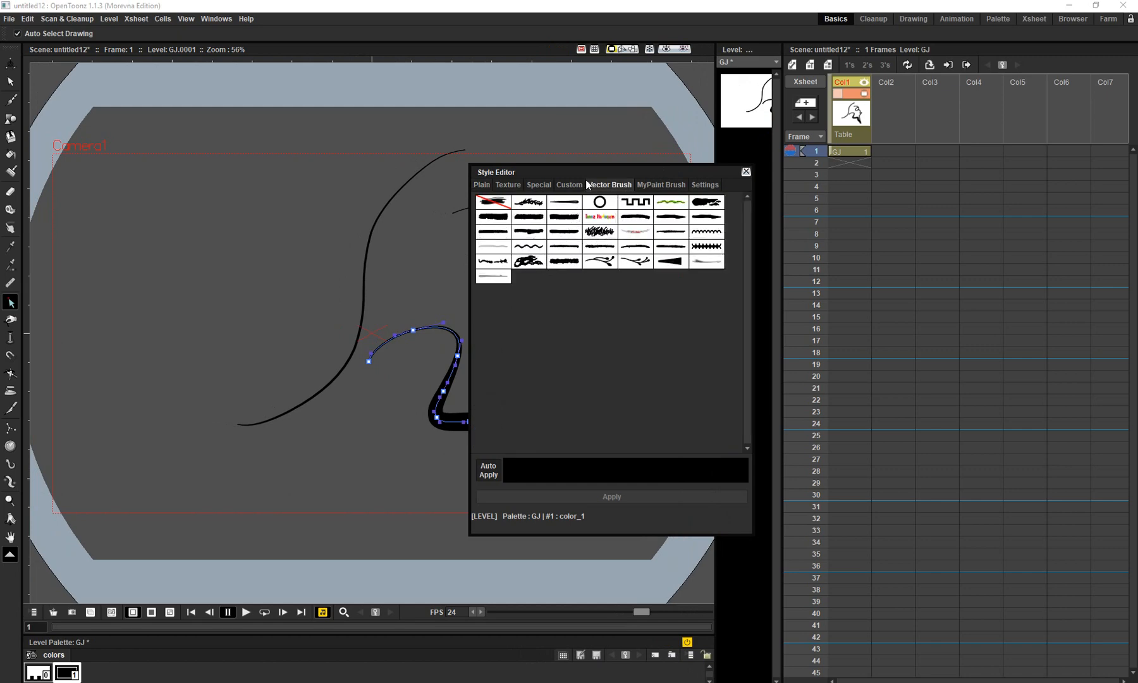
pyautogui.moveTo(588, 173); pyautogui.dragTo(799, 169)
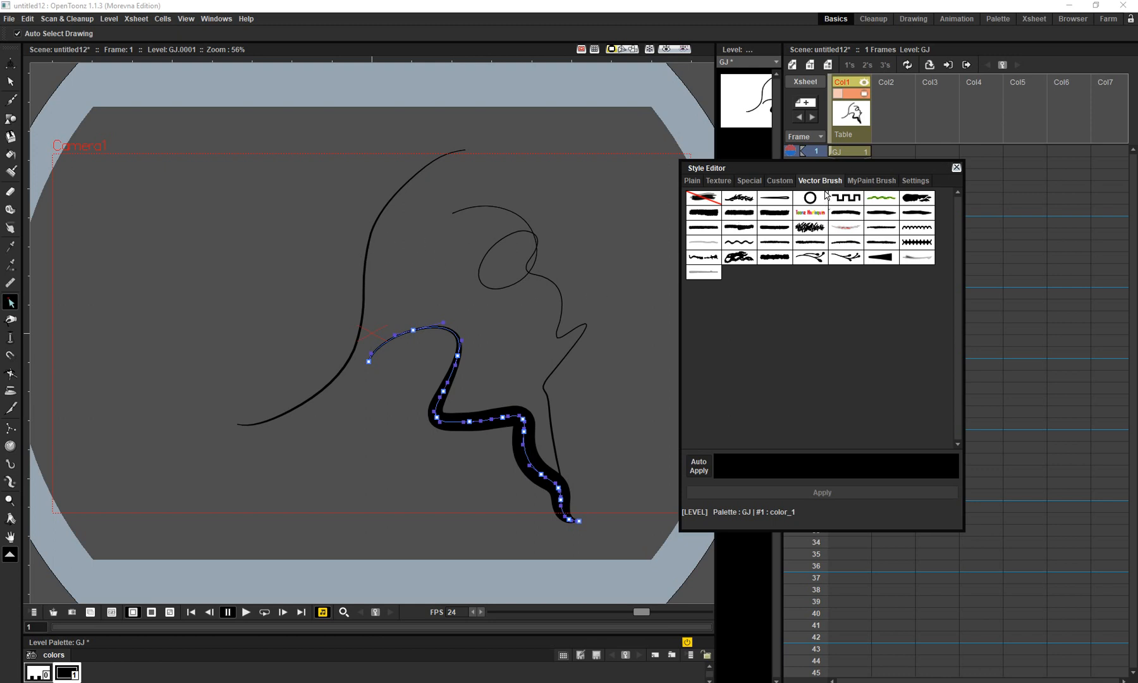
pyautogui.moveTo(926, 169); pyautogui.dragTo(642, 176)
pyautogui.click(678, 169)
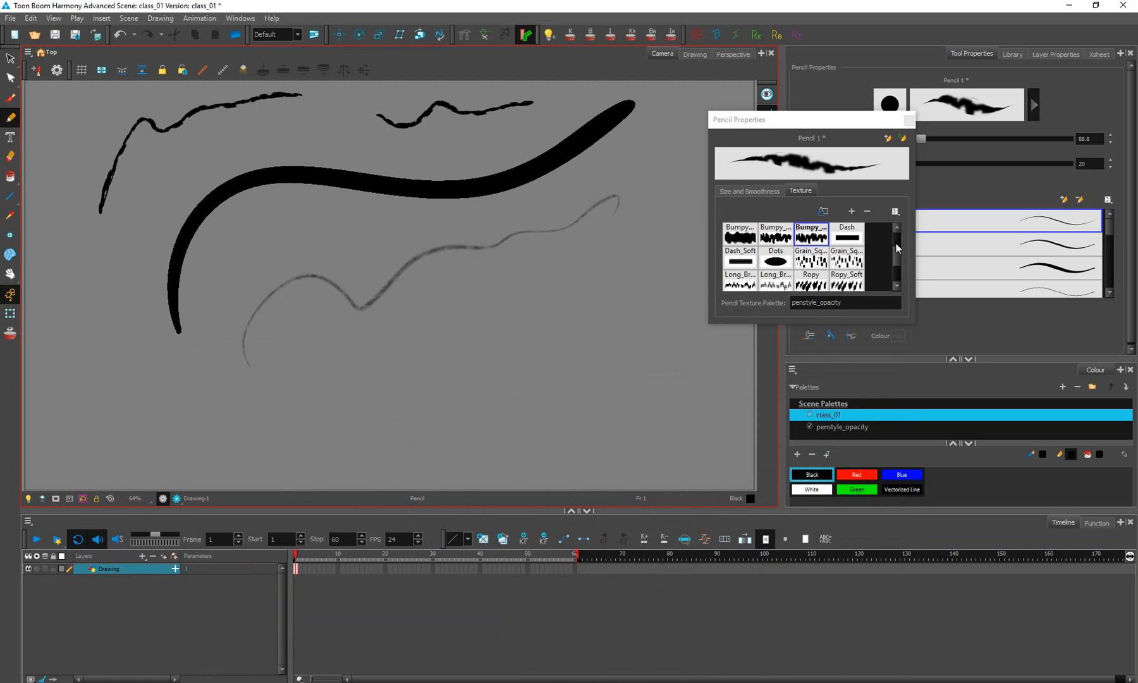
# Step: Back in Harmony, choose the first Long_Br pencil texture and draw a looping stroke below the winding line
pyautogui.moveTo(897, 243); pyautogui.dragTo(897, 266)
pyautogui.click(731, 241)
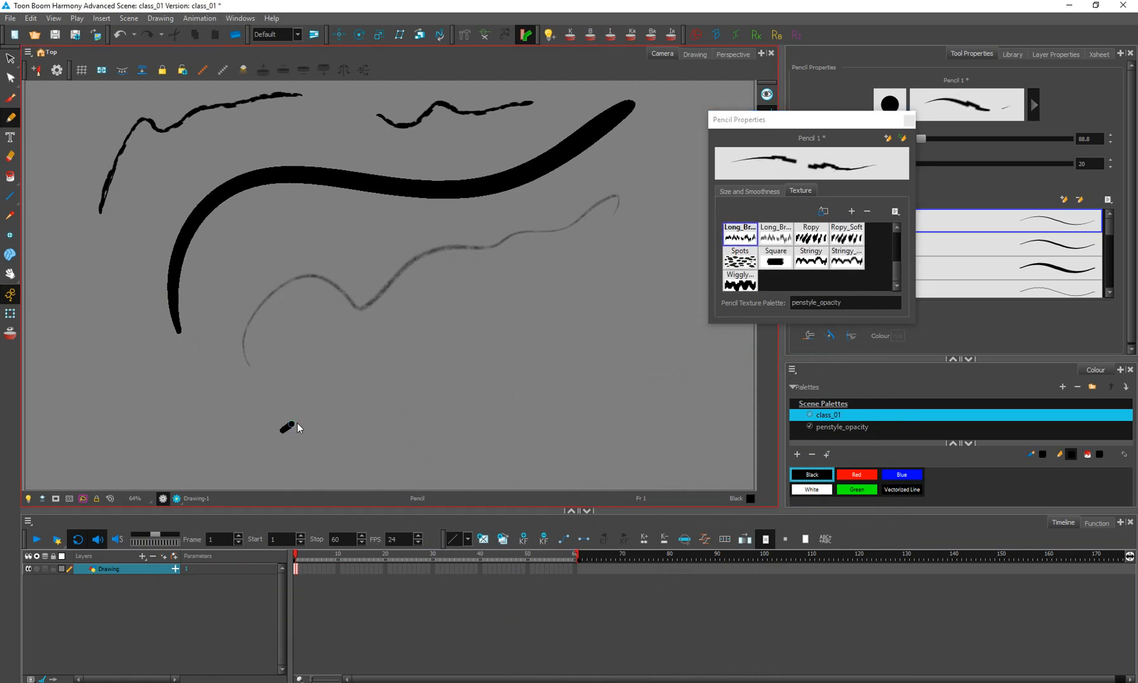
pyautogui.moveTo(288, 428)
pyautogui.mouseDown()
pyautogui.moveTo(590, 371)
pyautogui.moveTo(367, 452)
pyautogui.mouseUp()
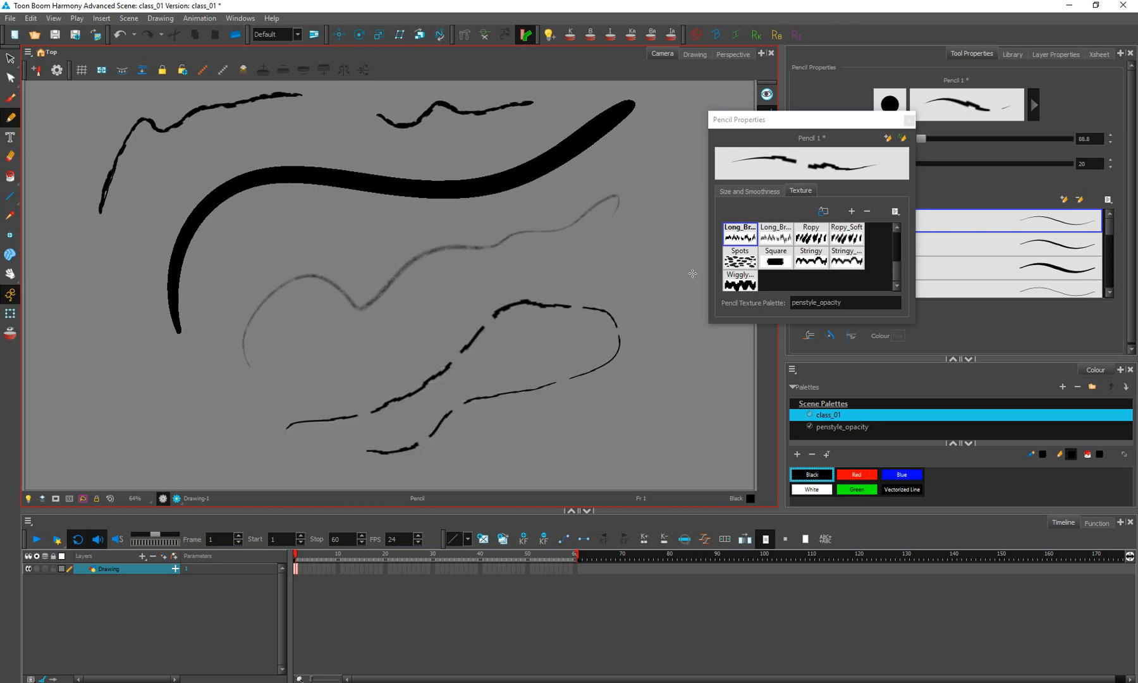
# Step: Reshape the looping broken stroke with the Contour Editor, pulling its upper slope and rounded end inward
pyautogui.click(10, 77)
pyautogui.click(481, 335)
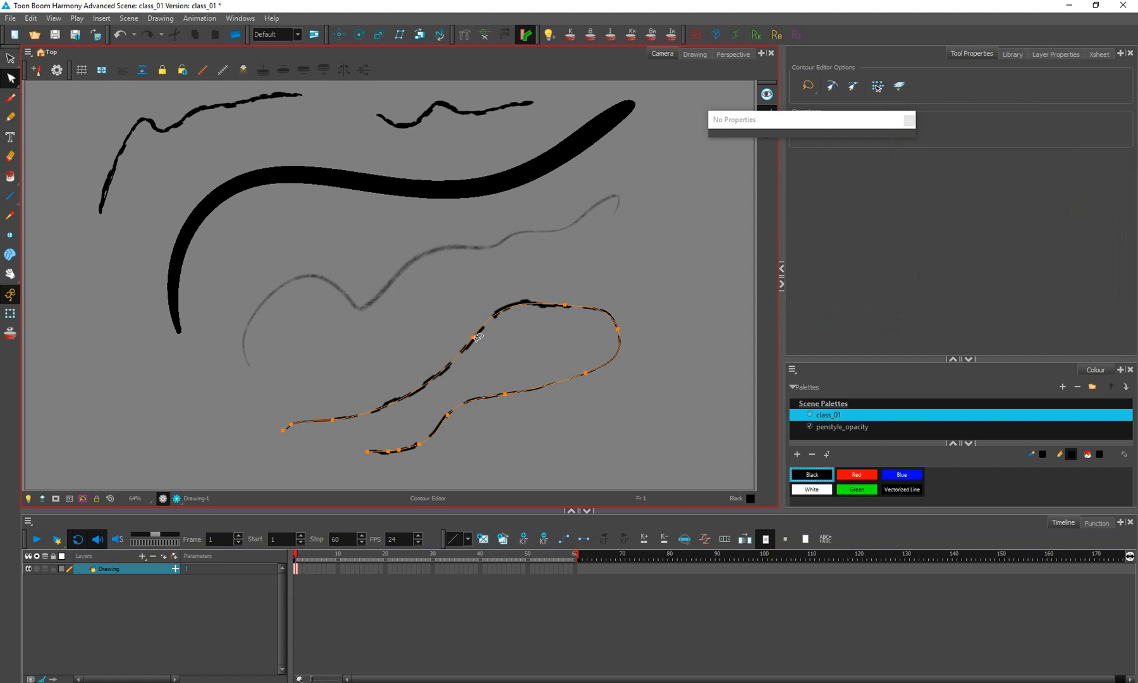
pyautogui.moveTo(479, 335)
pyautogui.mouseDown()
pyautogui.moveTo(443, 309)
pyautogui.moveTo(459, 346)
pyautogui.mouseUp()
pyautogui.moveTo(554, 306)
pyautogui.mouseDown()
pyautogui.moveTo(574, 267)
pyautogui.moveTo(591, 268)
pyautogui.moveTo(578, 269)
pyautogui.moveTo(602, 325)
pyautogui.moveTo(661, 317)
pyautogui.moveTo(594, 342)
pyautogui.mouseUp()
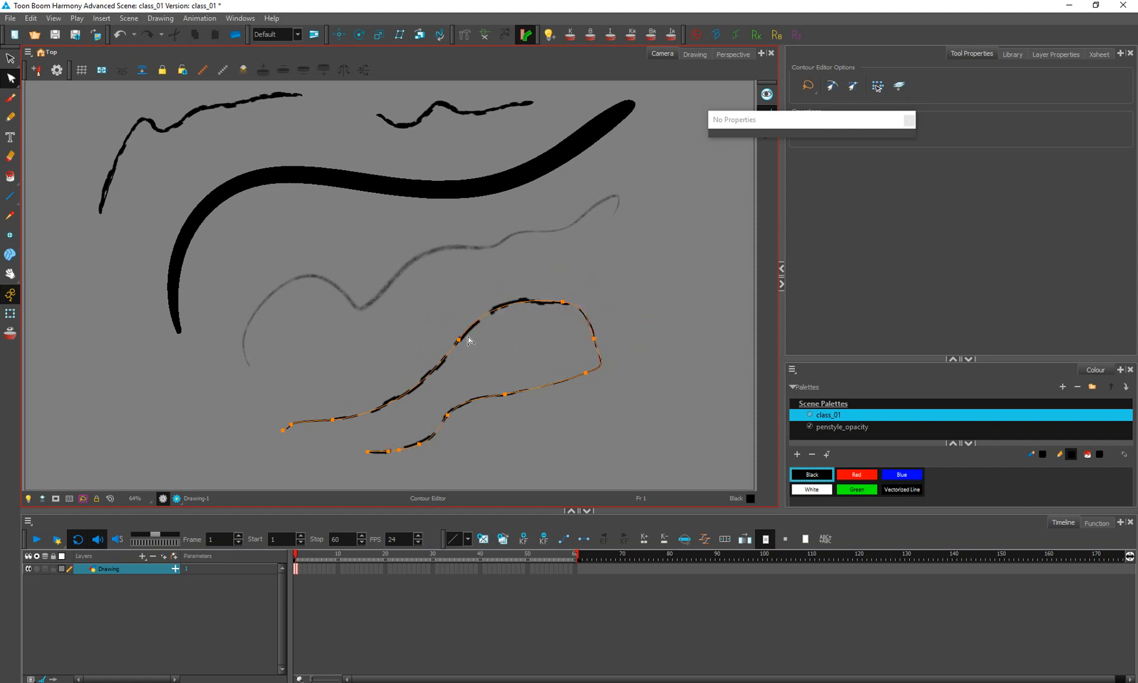
# Step: Try bending the longer Bumpy stroke with the Contour Editor, undo the bend, and select that stroke with the Select tool
pyautogui.click(176, 124)
pyautogui.moveTo(190, 119); pyautogui.dragTo(206, 133)
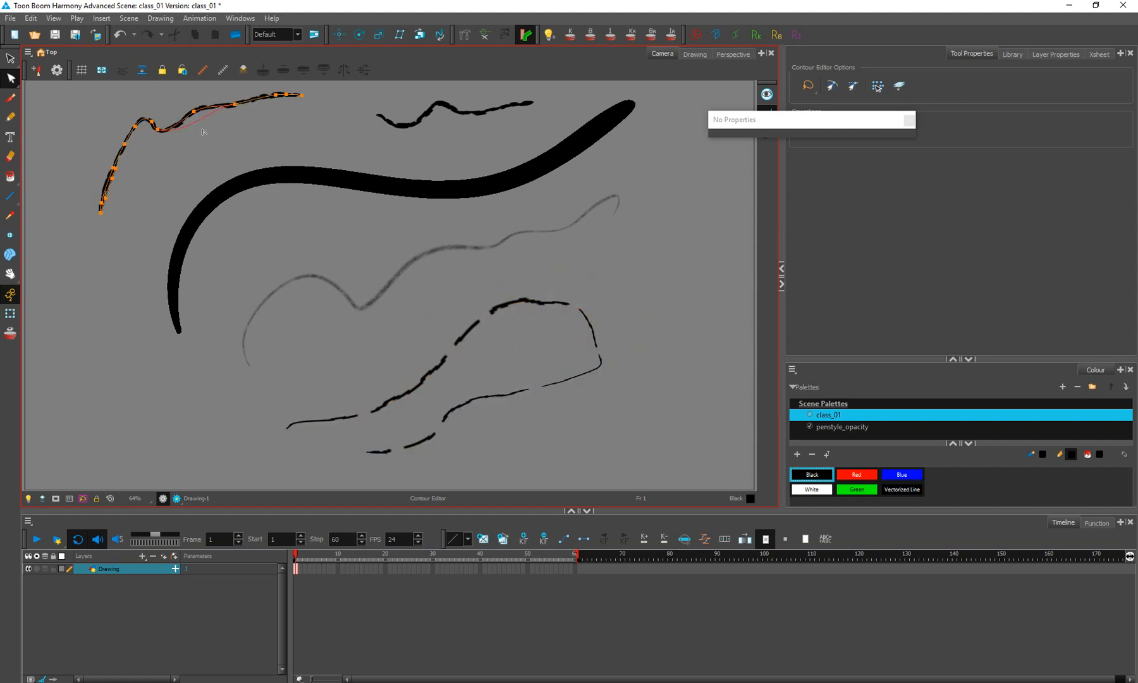
pyautogui.hotkey('ctrl', 'z')
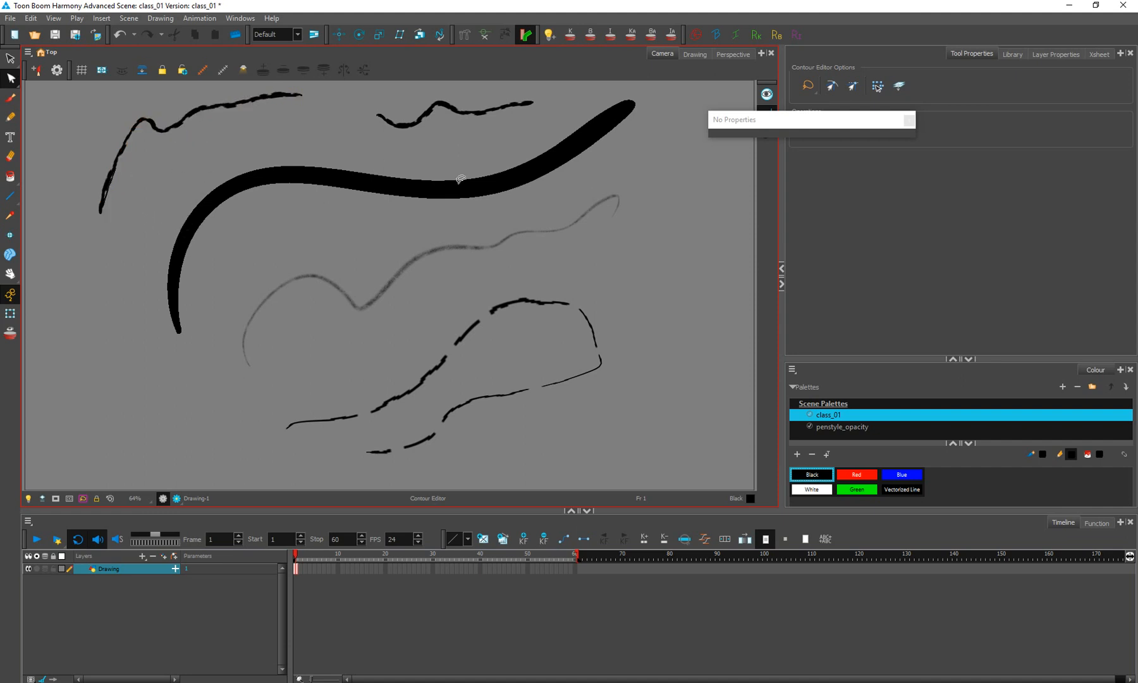
pyautogui.click(176, 96)
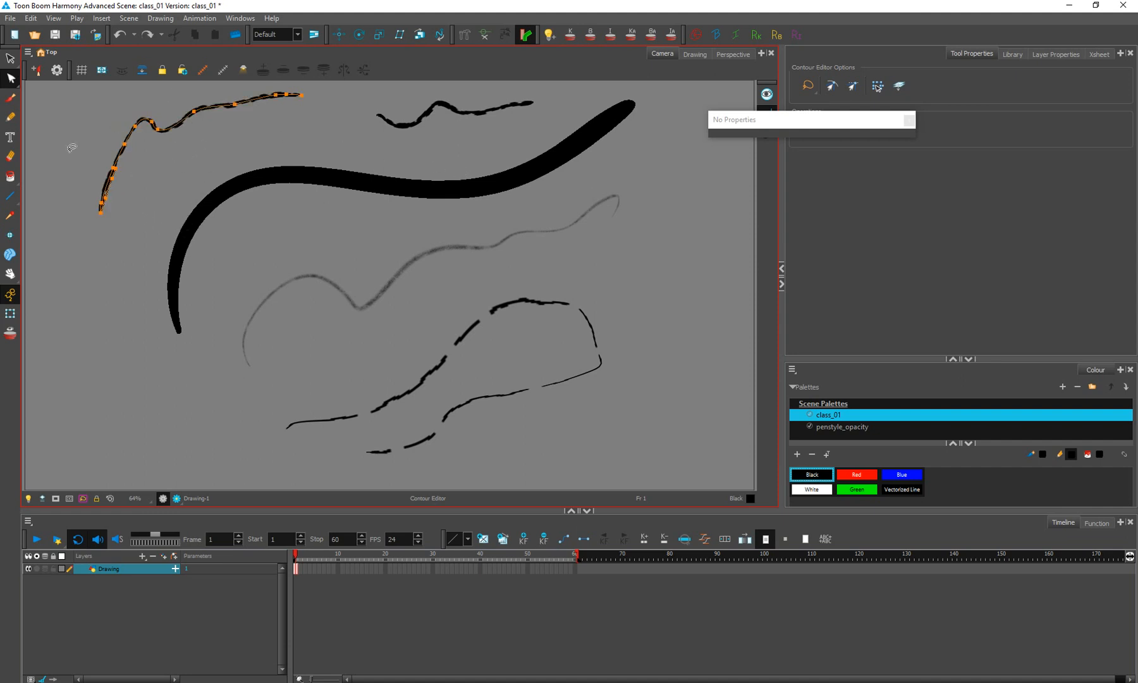
pyautogui.click(10, 58)
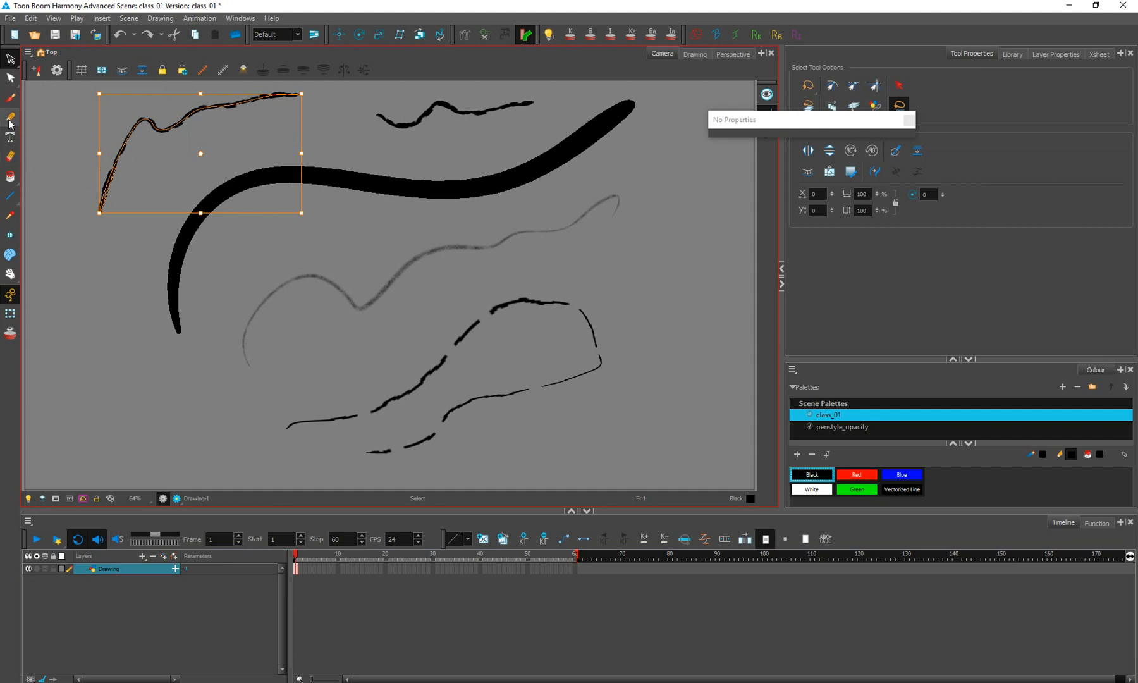
# Step: Compare the Brush and Pencil tool properties, and try a short textured brush stroke over the winding line
pyautogui.click(10, 98)
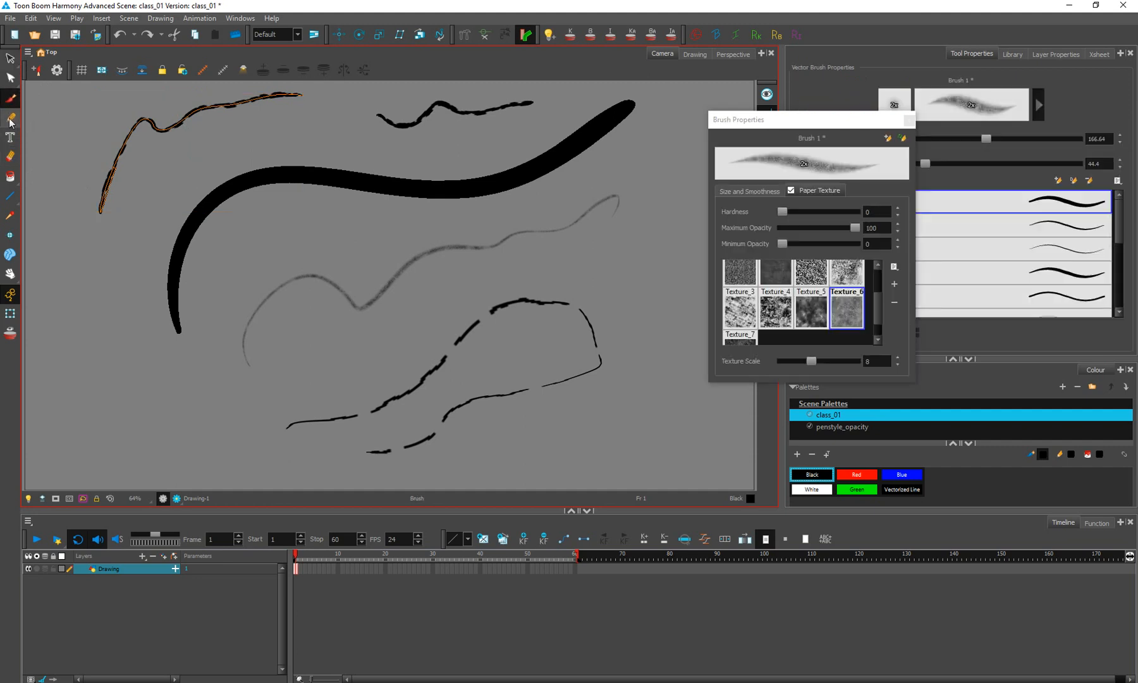
pyautogui.click(10, 119)
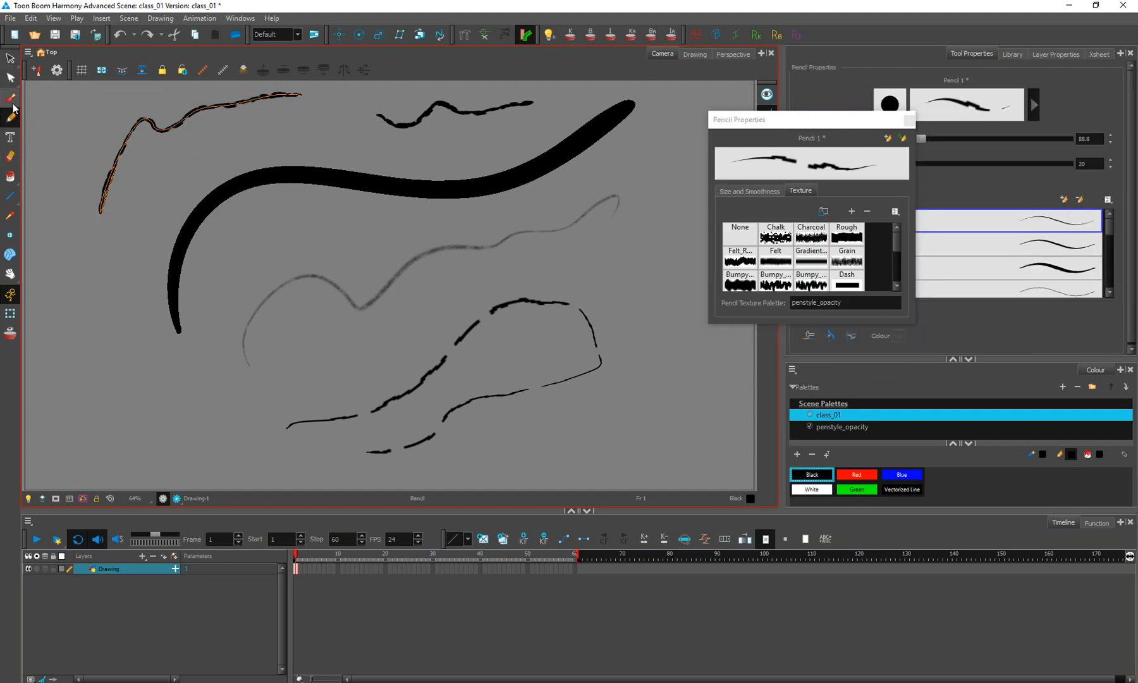
pyautogui.click(10, 98)
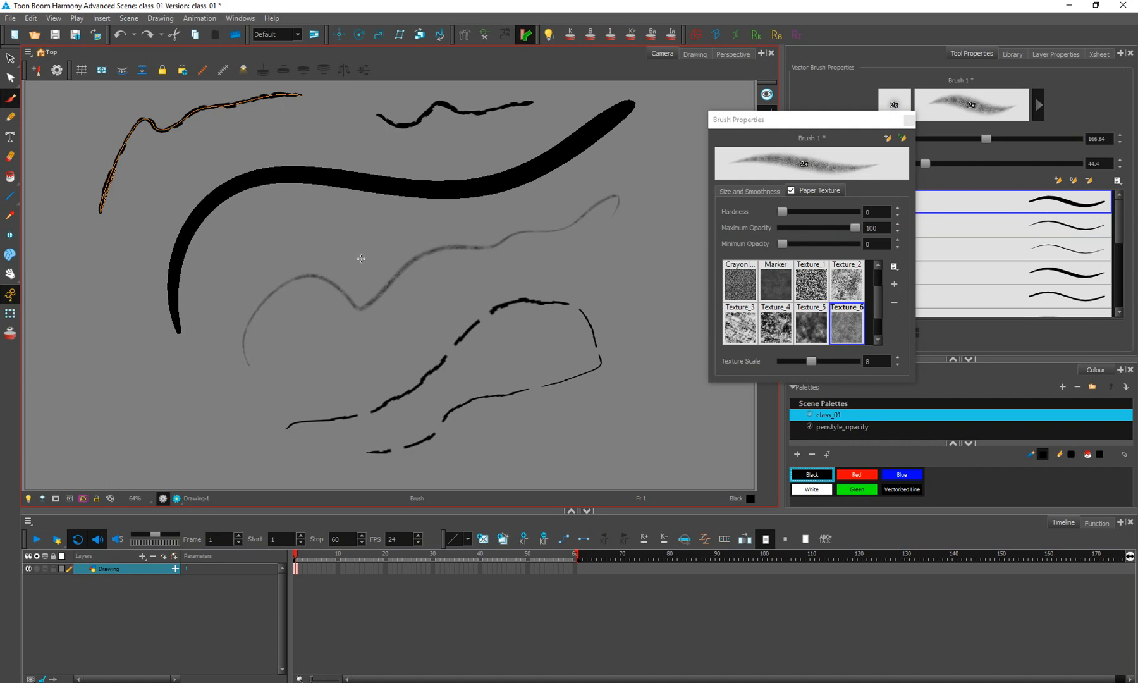
pyautogui.moveTo(361, 257); pyautogui.dragTo(361, 309)
pyautogui.hotkey('ctrl', 'z')
# Step: Select the winding textured brush line and the looping pencil stroke in turn to compare their selection properties
pyautogui.click(10, 58)
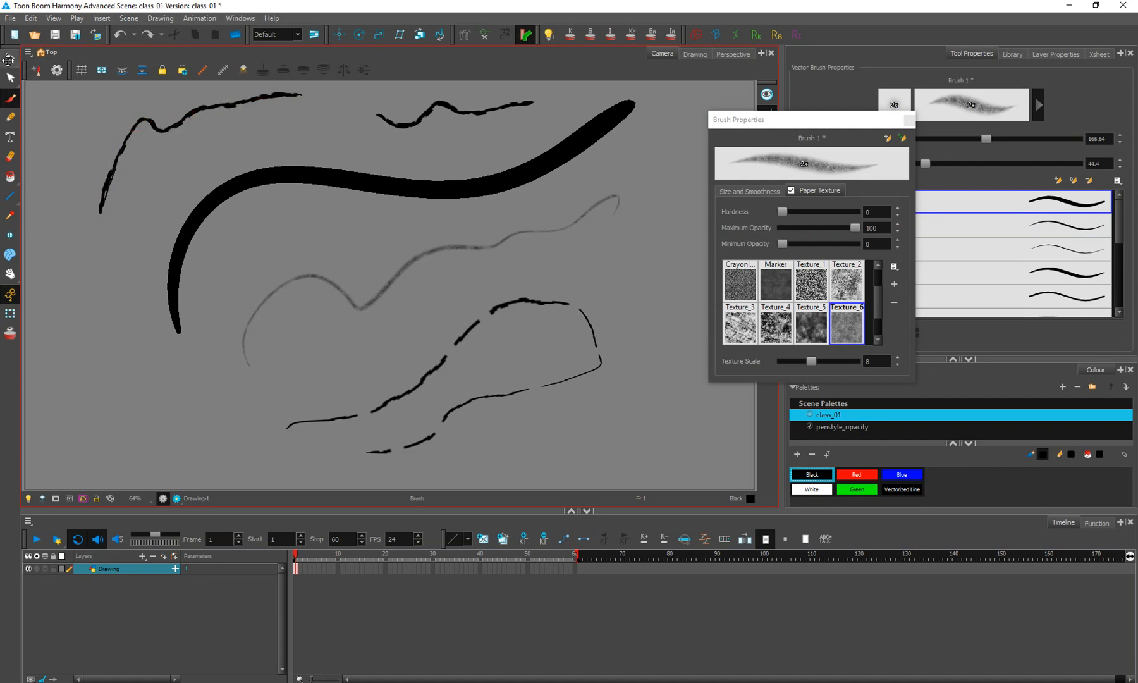
pyautogui.click(405, 263)
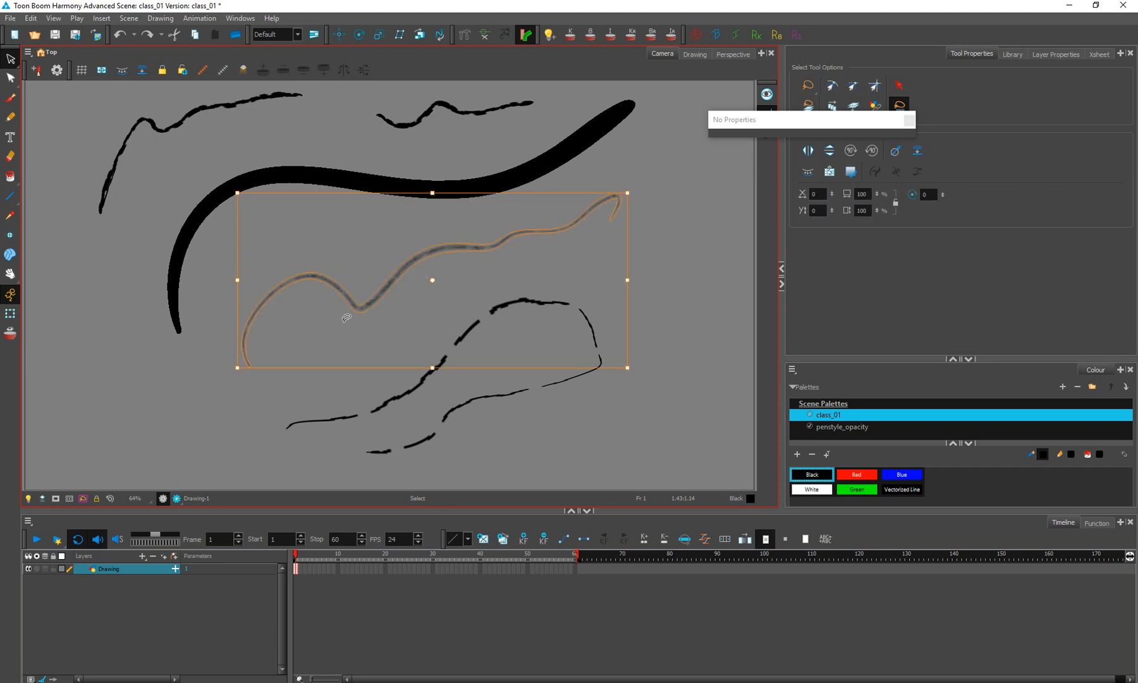
pyautogui.click(495, 308)
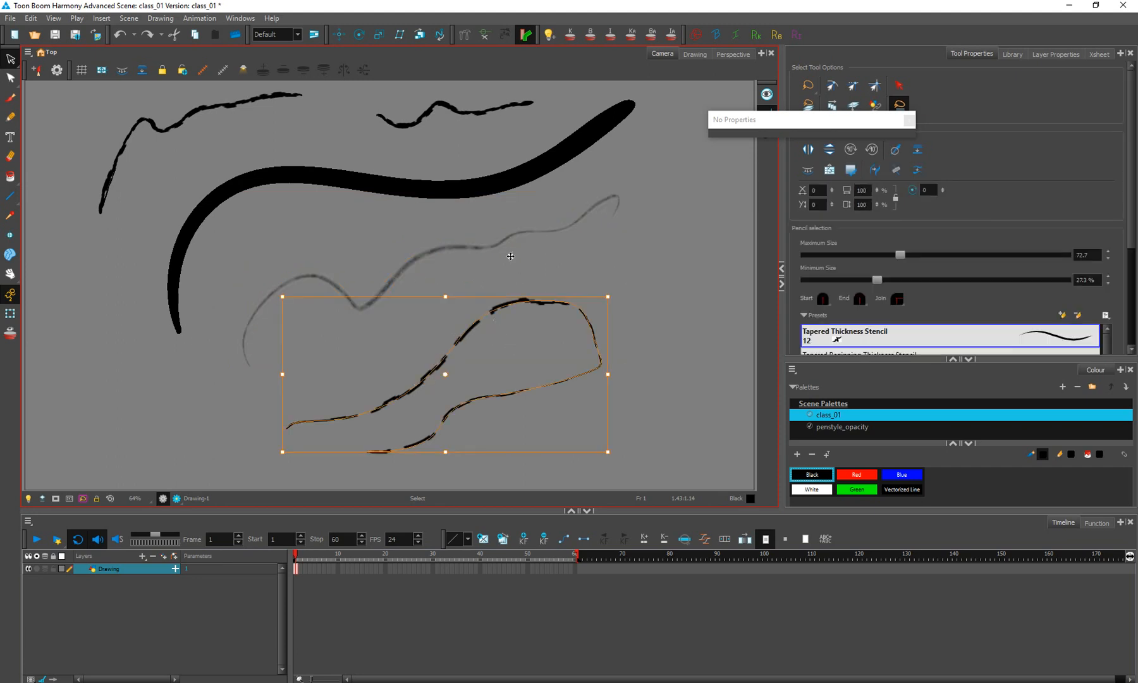
pyautogui.click(492, 241)
pyautogui.click(500, 303)
pyautogui.click(389, 278)
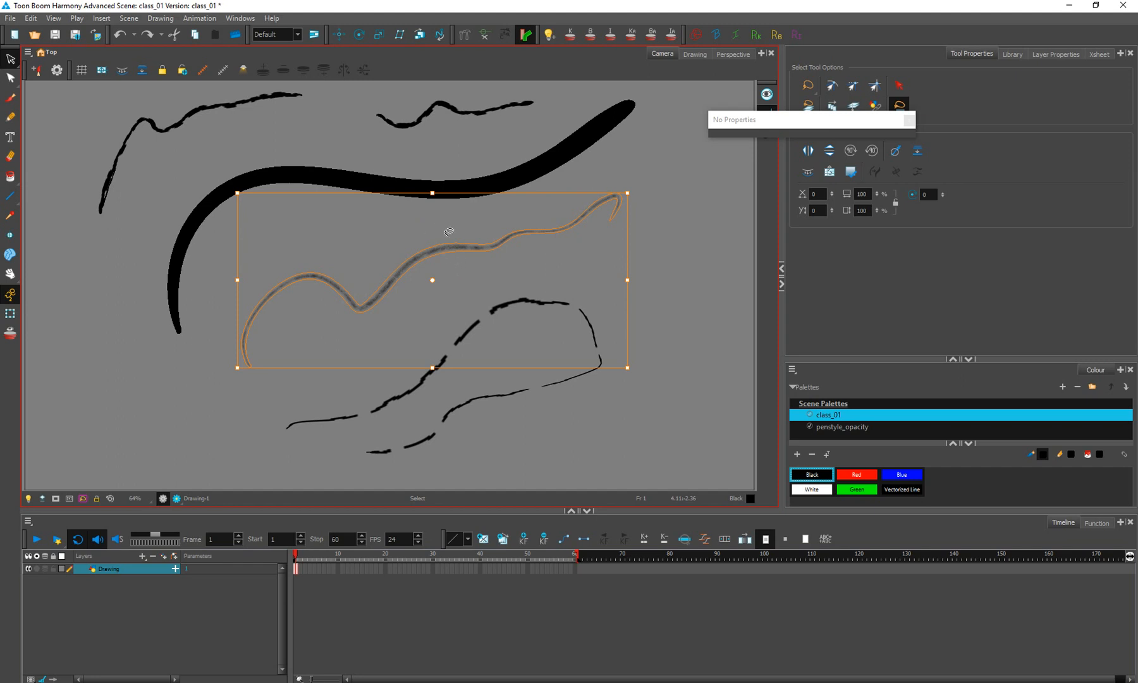
# Step: Close the floating tool properties window and clear the selection
pyautogui.moveTo(793, 120); pyautogui.dragTo(656, 161)
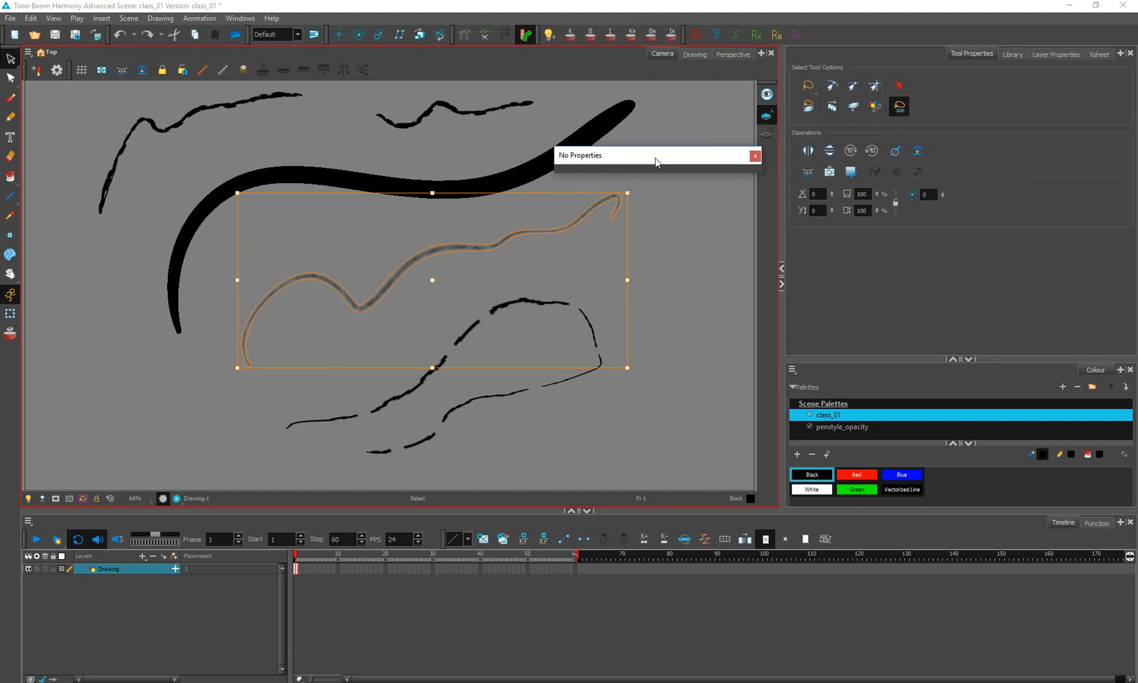
pyautogui.click(755, 156)
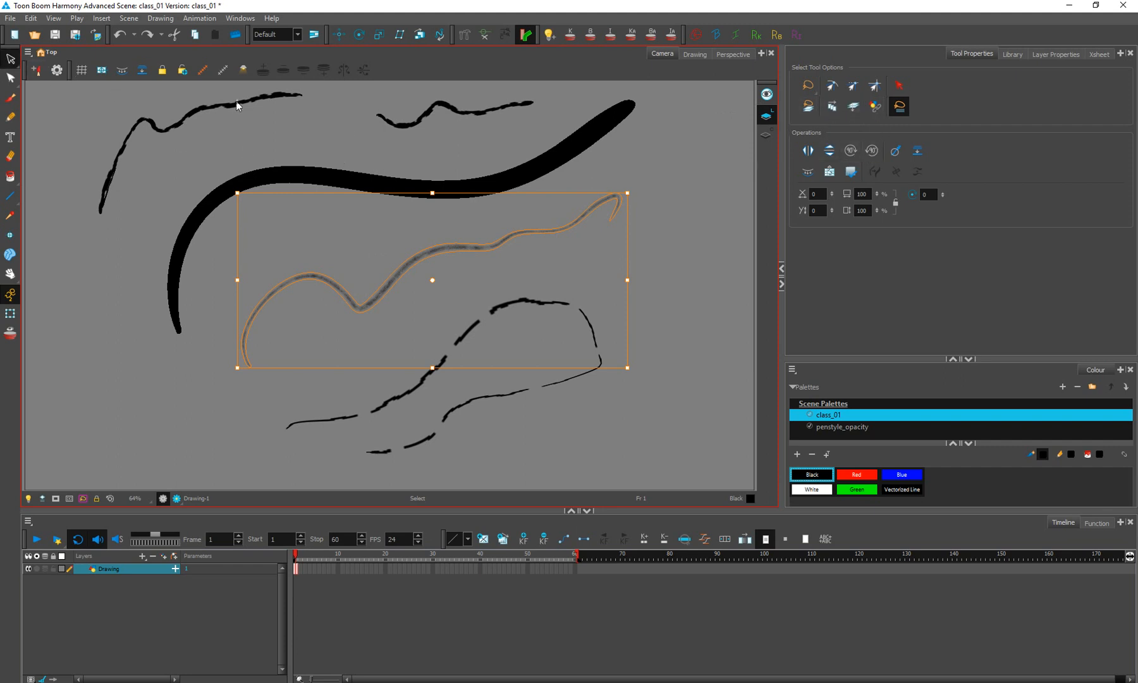
pyautogui.click(411, 229)
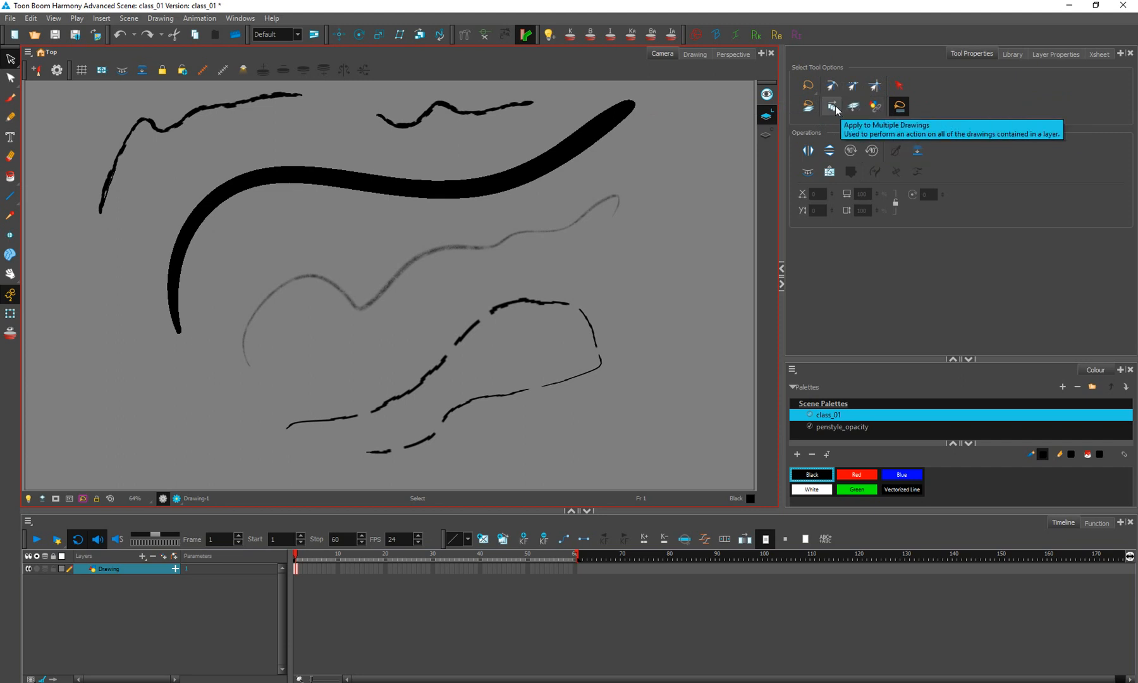
# Step: Reselect the winding textured brush line and examine which Select tool options and operations are available for it
pyautogui.click(811, 172)
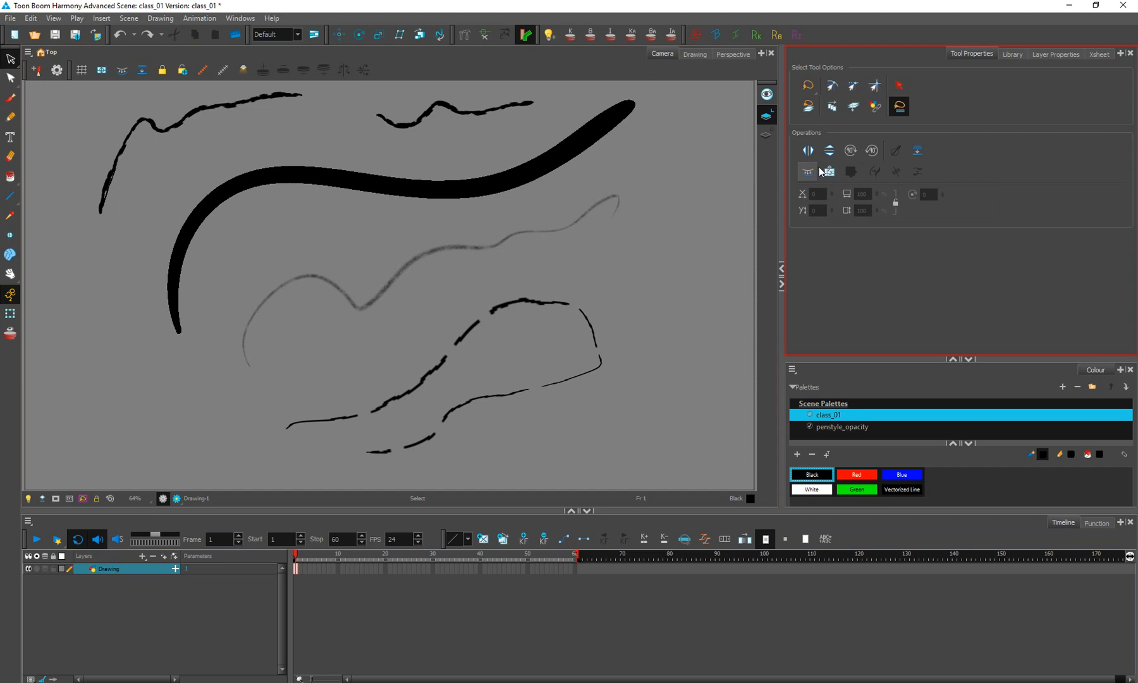
pyautogui.click(533, 228)
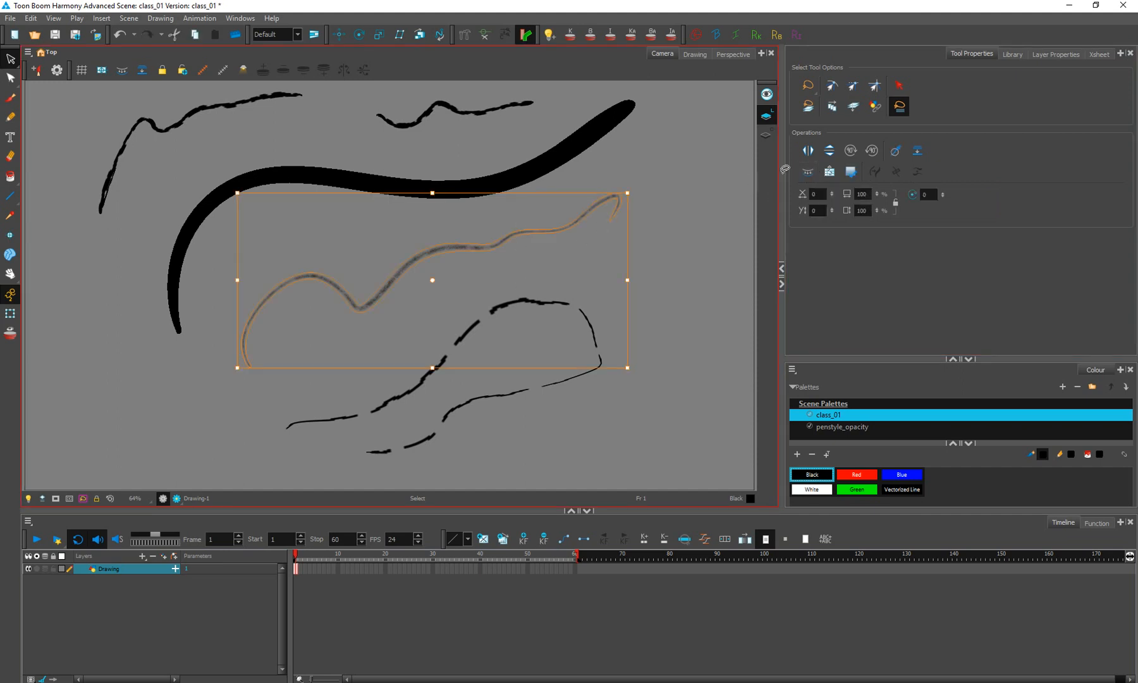
pyautogui.click(810, 171)
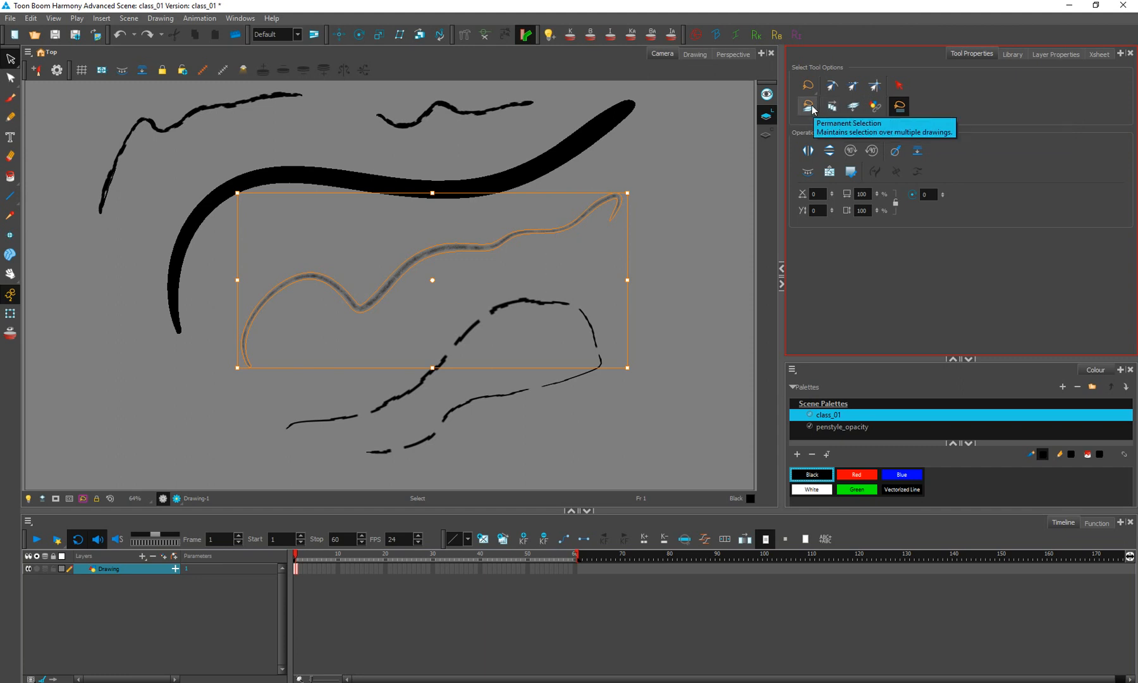
pyautogui.click(899, 106)
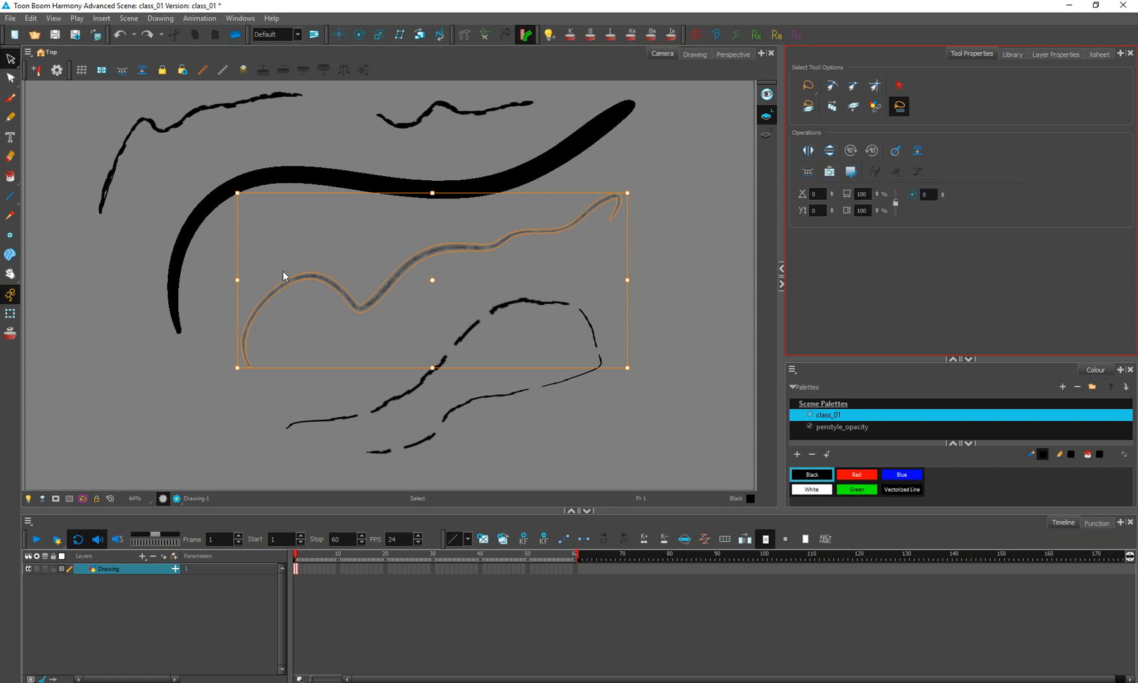
pyautogui.click(366, 169)
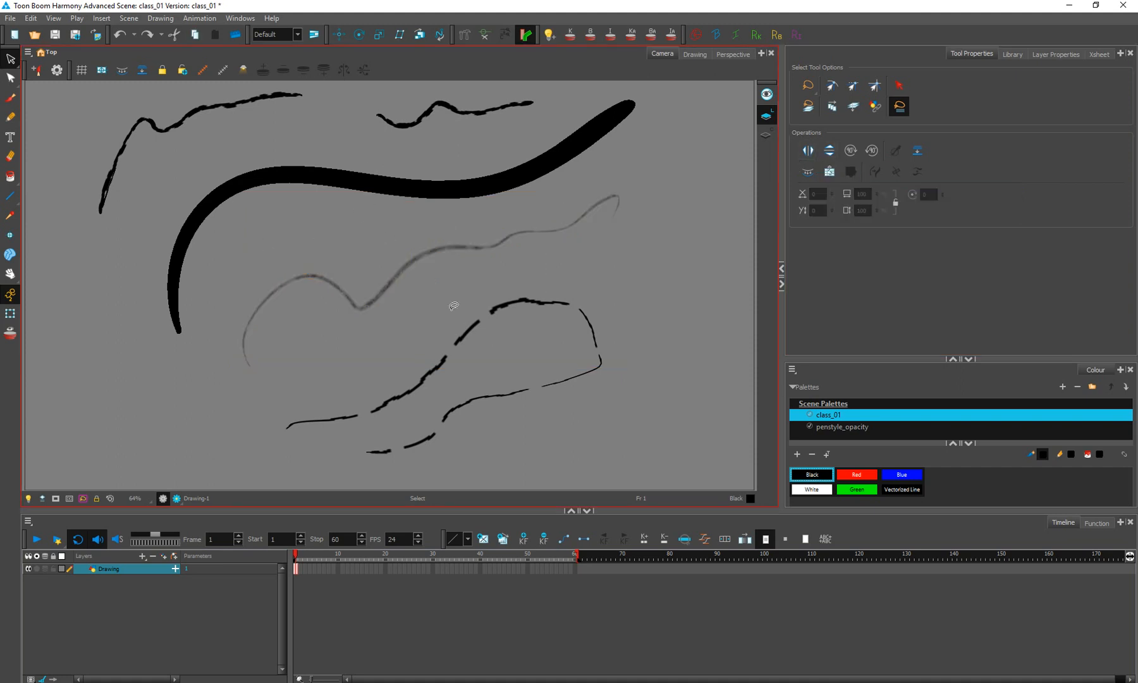
# Step: Select the looping pencil stroke and invert its thick and thin sections repeatedly with Reverse Pencil Thickness
pyautogui.click(466, 334)
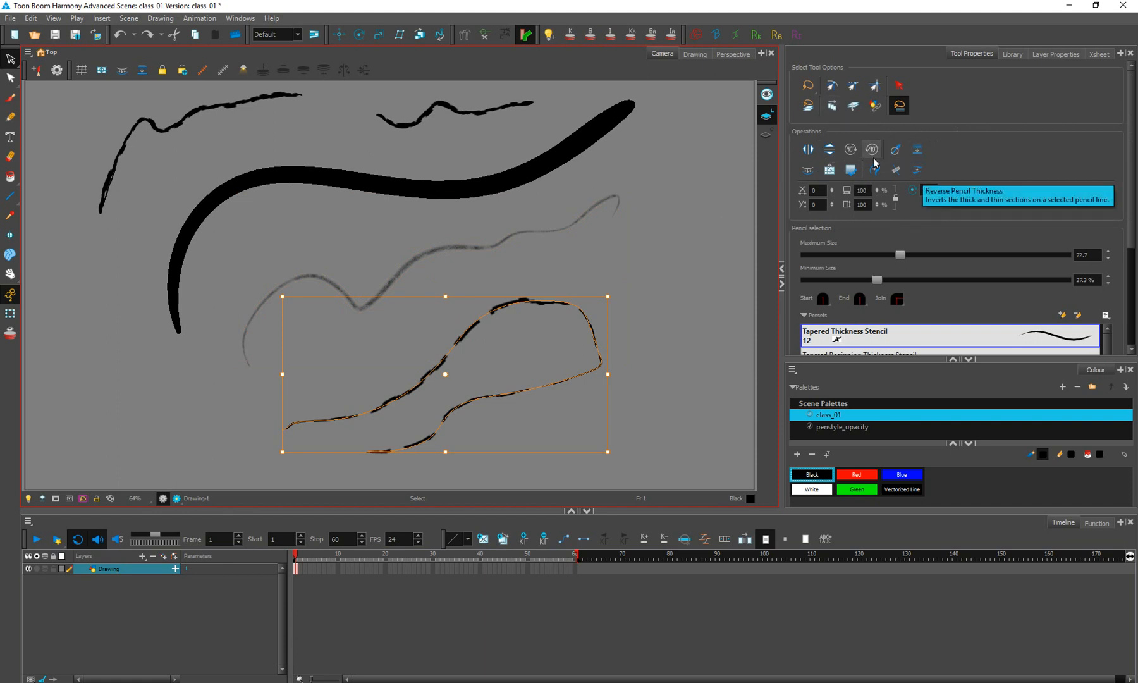
pyautogui.click(913, 171)
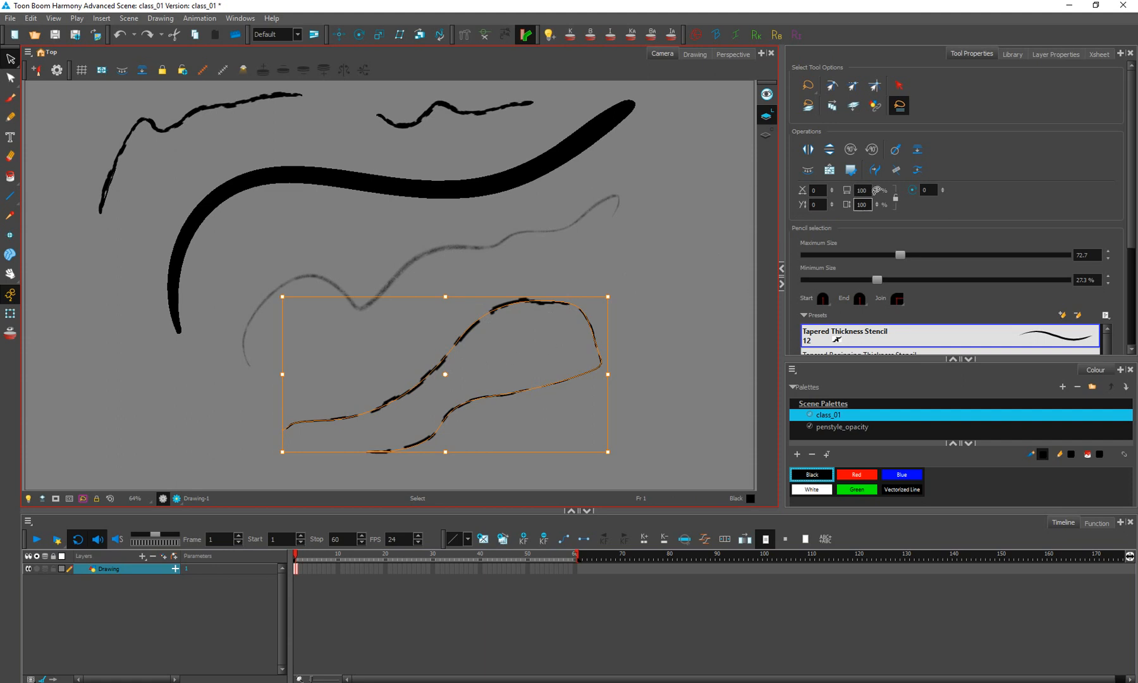
pyautogui.click(917, 169)
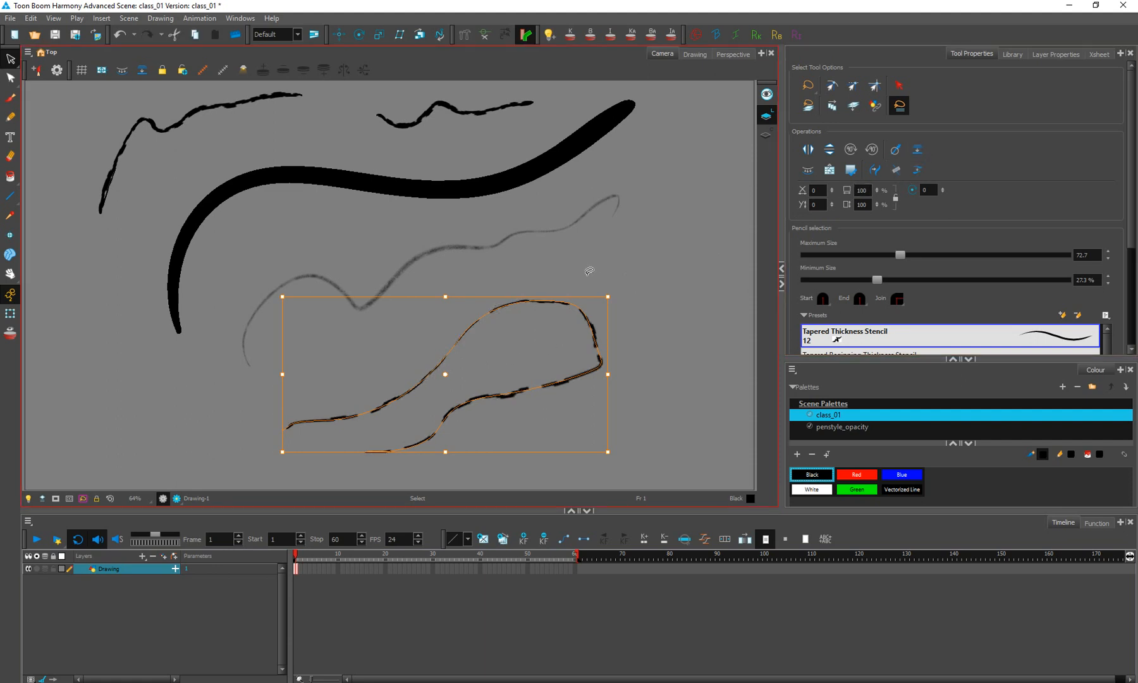
pyautogui.click(538, 411)
pyautogui.click(537, 386)
pyautogui.click(918, 167)
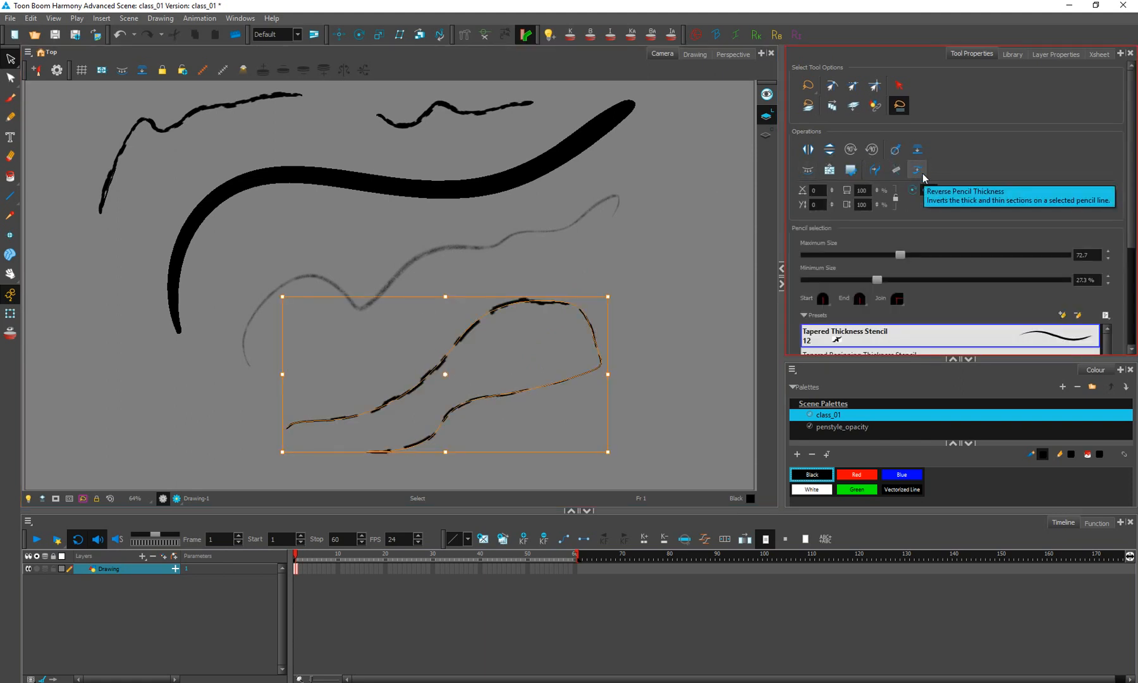
pyautogui.click(923, 173)
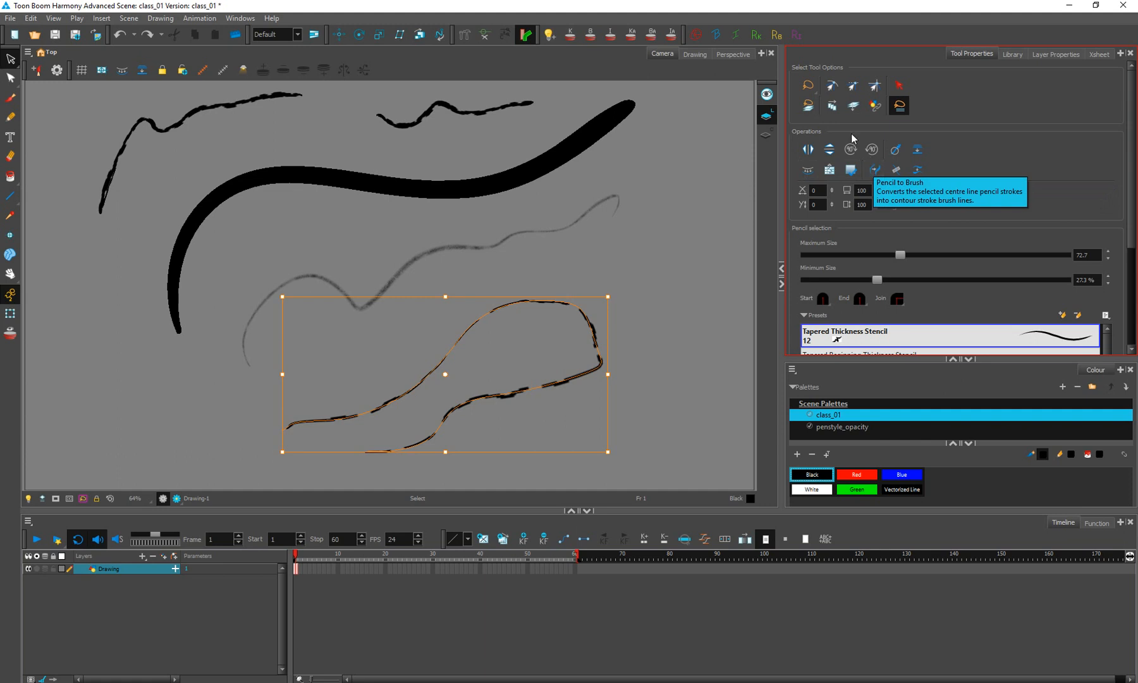
# Step: Try converting the looping pencil stroke into a contour brush line with Pencil to Brush, and undo the conversion
pyautogui.click(874, 169)
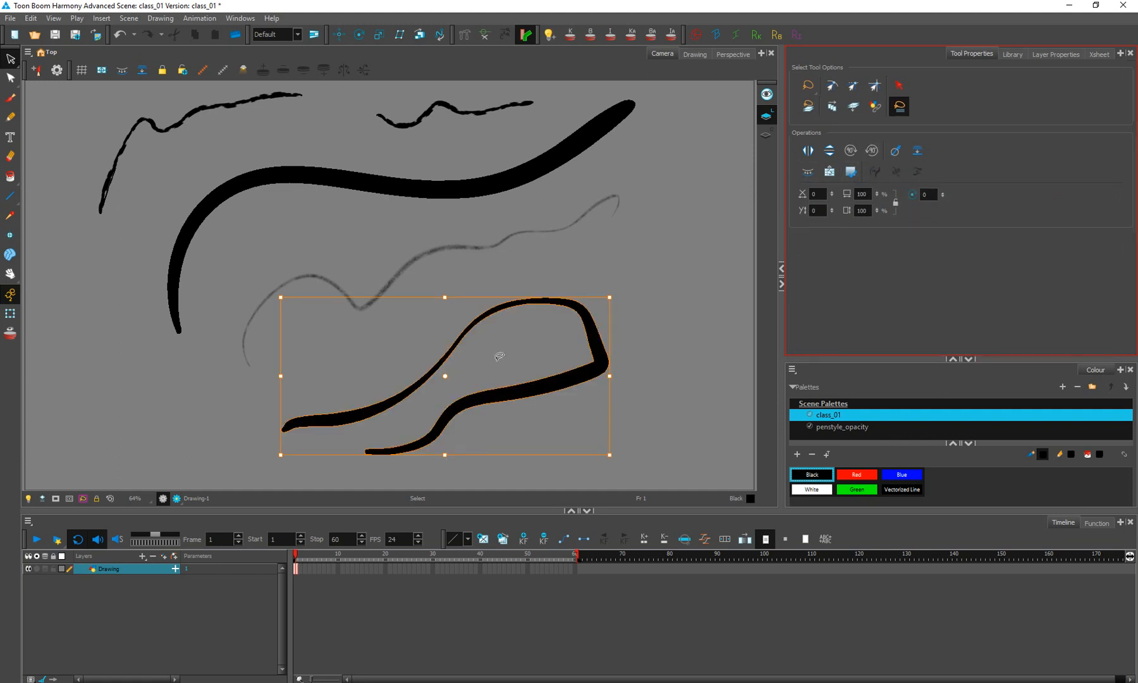
pyautogui.hotkey('ctrl', 'z')
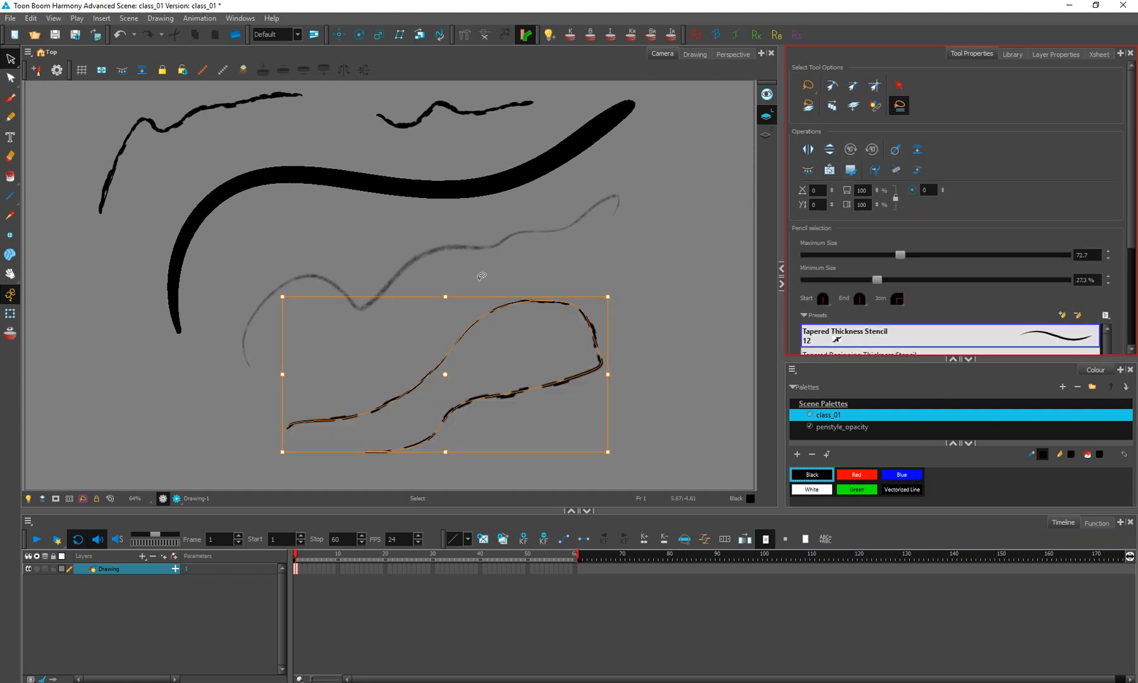
# Step: Select the winding textured line and the thick black brush stroke for comparison, and examine the Brush tool's options
pyautogui.click(407, 253)
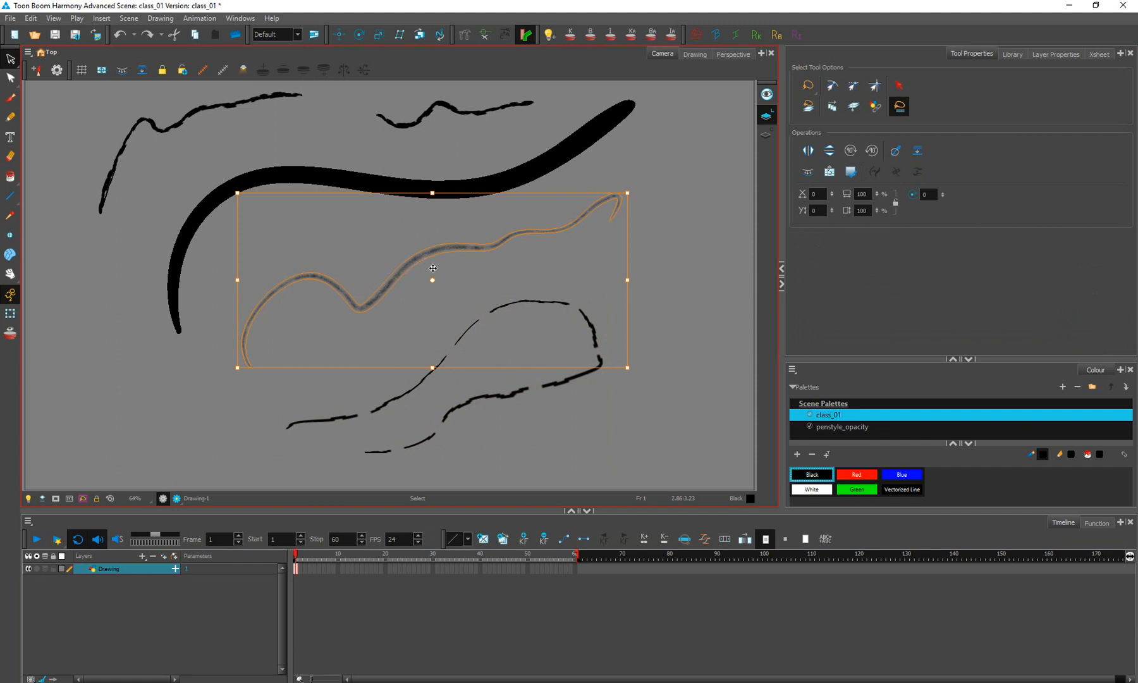
pyautogui.click(495, 190)
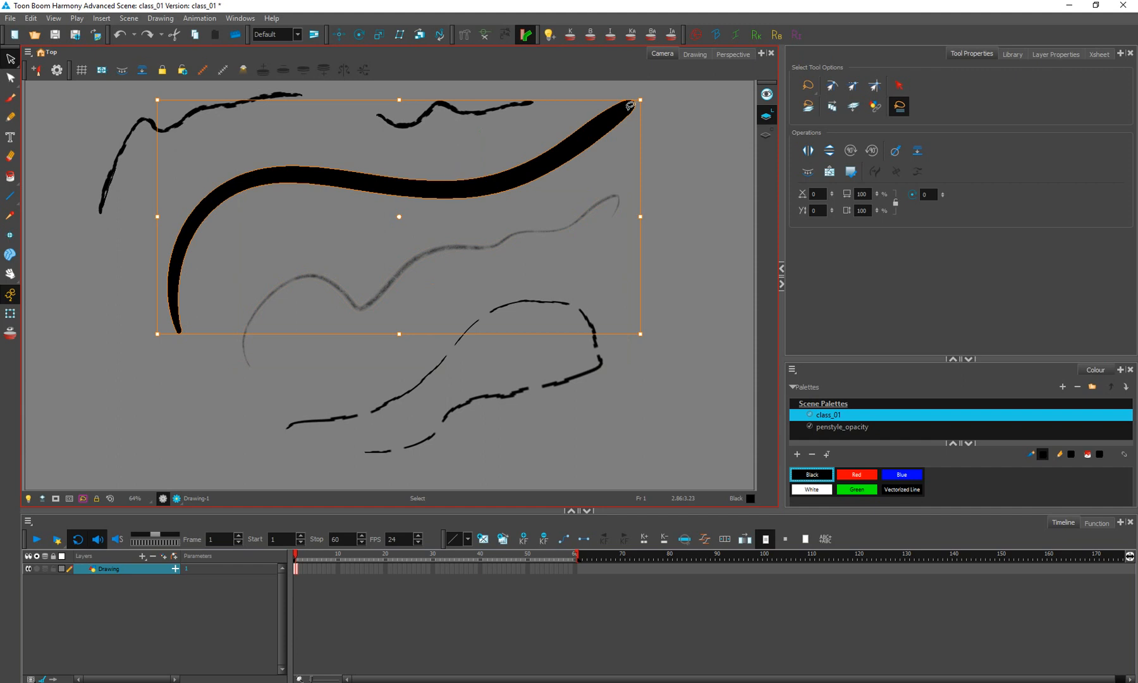
pyautogui.click(661, 92)
pyautogui.click(505, 178)
pyautogui.click(10, 98)
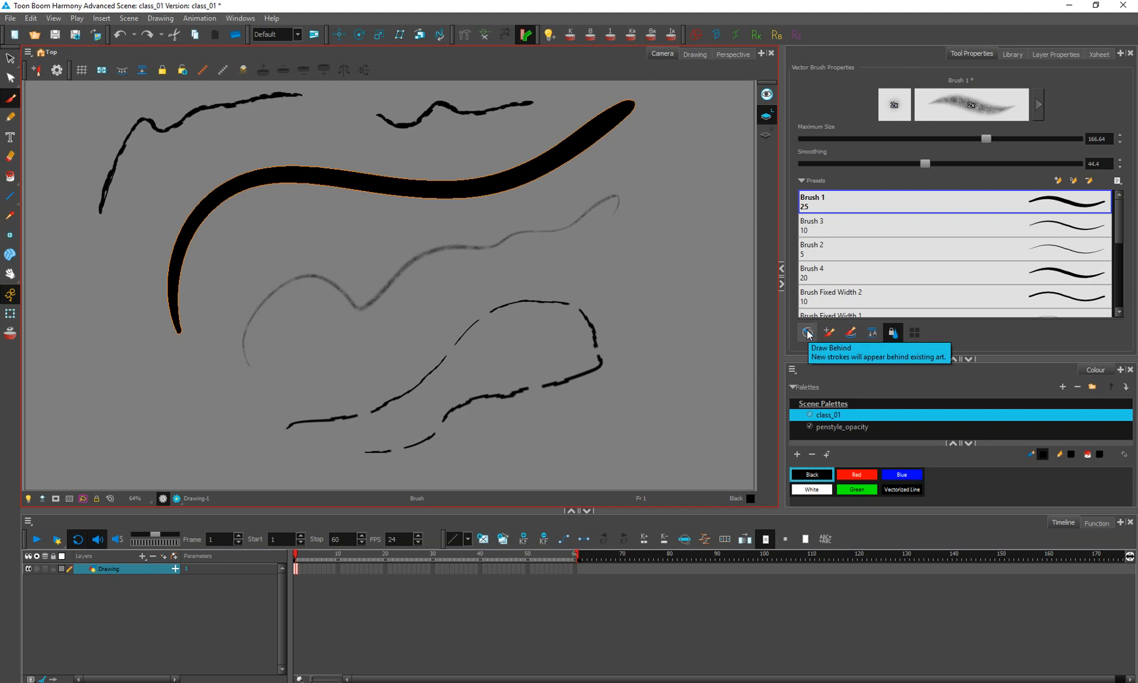
# Step: Undo the thickness reversals and the Contour Editor reshaping of the looping pencil stroke
pyautogui.hotkey('ctrl', 'z')
pyautogui.hotkey('ctrl', 'z')
pyautogui.hotkey('ctrl', 'z')
pyautogui.hotkey('ctrl', 'z')
pyautogui.hotkey('ctrl', 'z')
pyautogui.hotkey('ctrl', 'z')
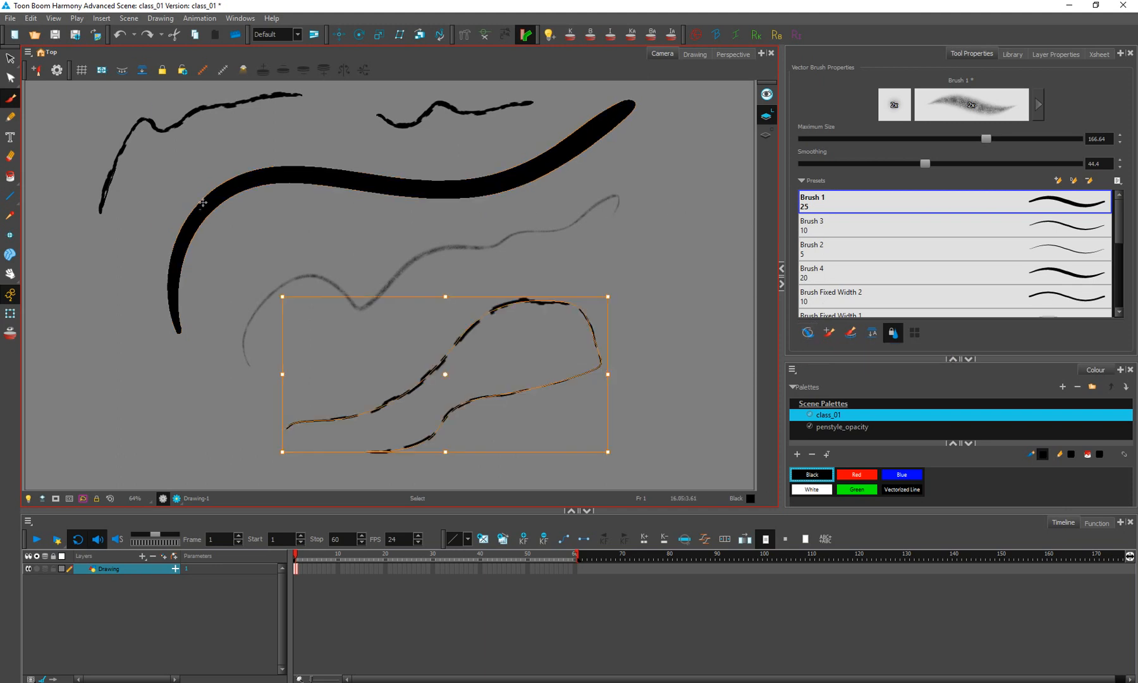
pyautogui.hotkey('ctrl', 'z')
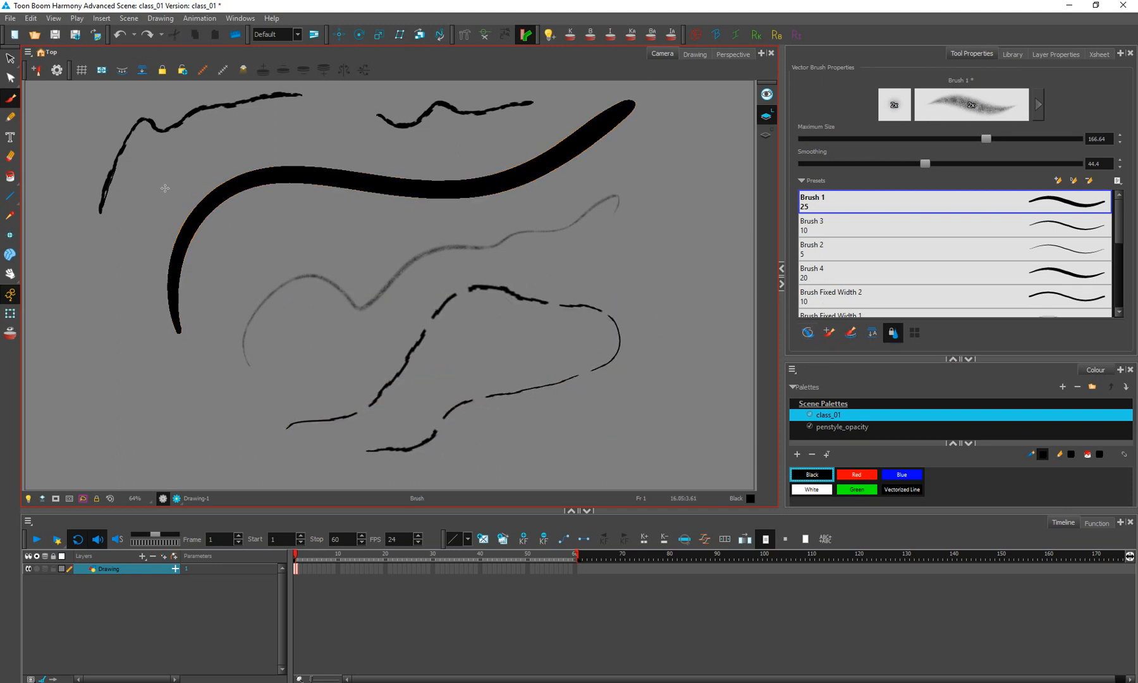
# Step: Select all the strokes on the drawing with the Select tool and delete them
pyautogui.hotkey('alt', 's')
pyautogui.scroll(2, 215, 152)
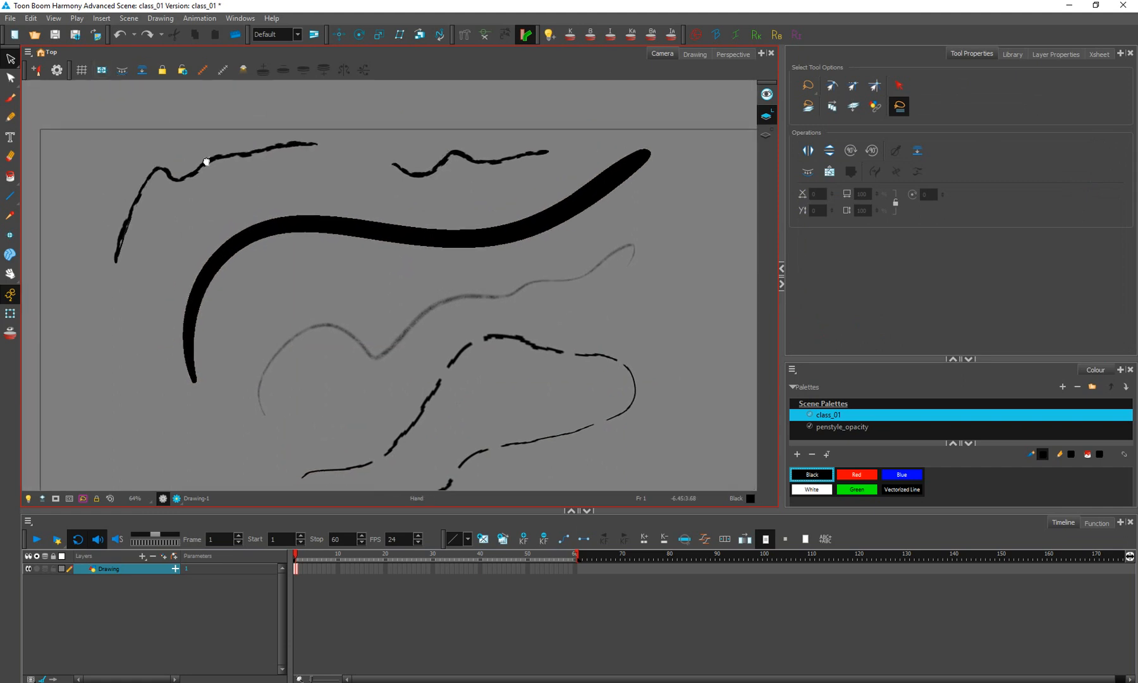
pyautogui.moveTo(182, 119)
pyautogui.mouseDown()
pyautogui.moveTo(325, 373)
pyautogui.moveTo(623, 332)
pyautogui.moveTo(238, 107)
pyautogui.moveTo(189, 119)
pyautogui.mouseUp()
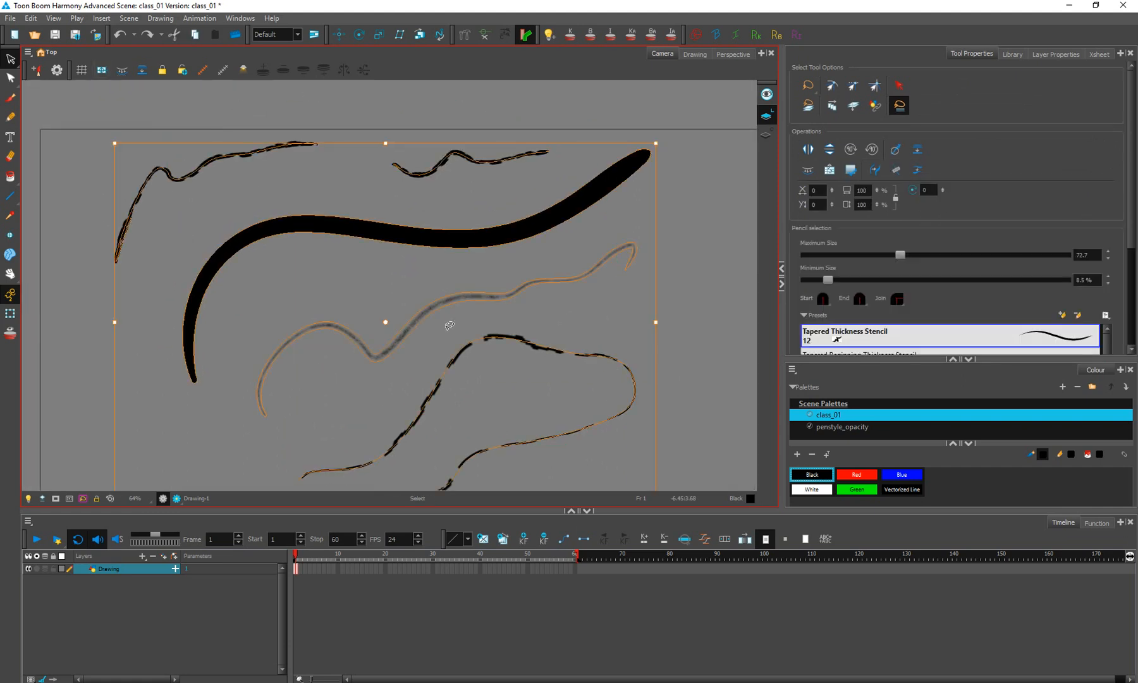
pyautogui.moveTo(449, 325); pyautogui.dragTo(424, 271)
pyautogui.press('Delete')
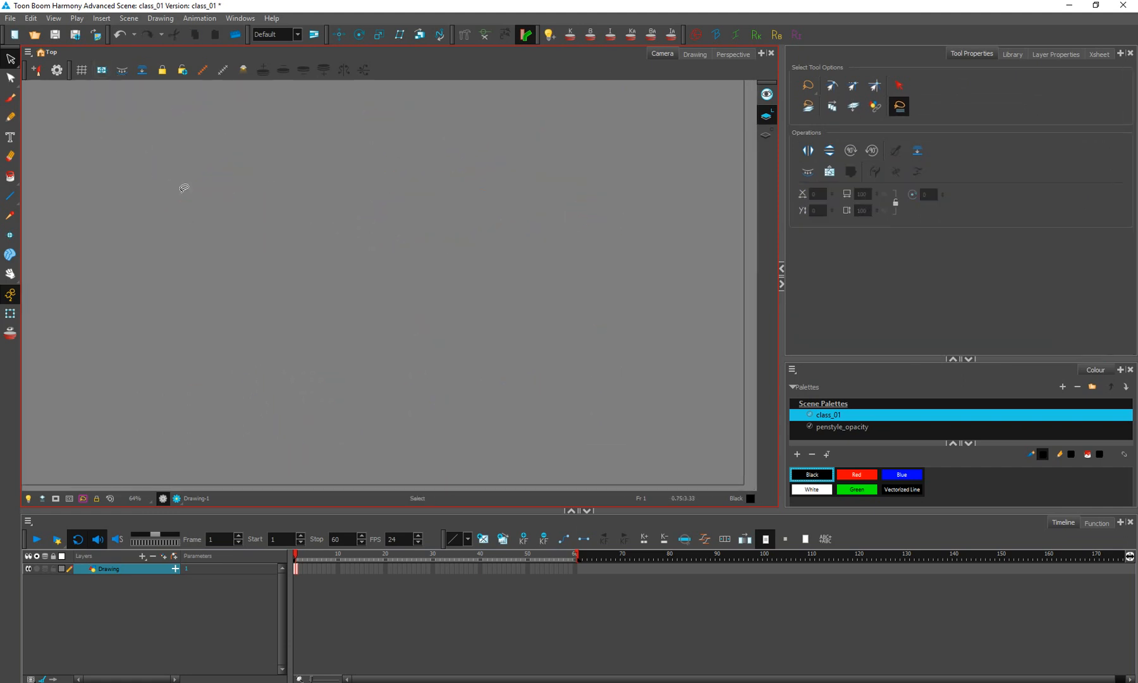
pyautogui.rightClick(263, 219)
pyautogui.press('Escape')
# Step: Set the textured brush's maximum size to 500, try a broad curved stroke on the empty canvas, and undo it
pyautogui.hotkey('alt', 'b')
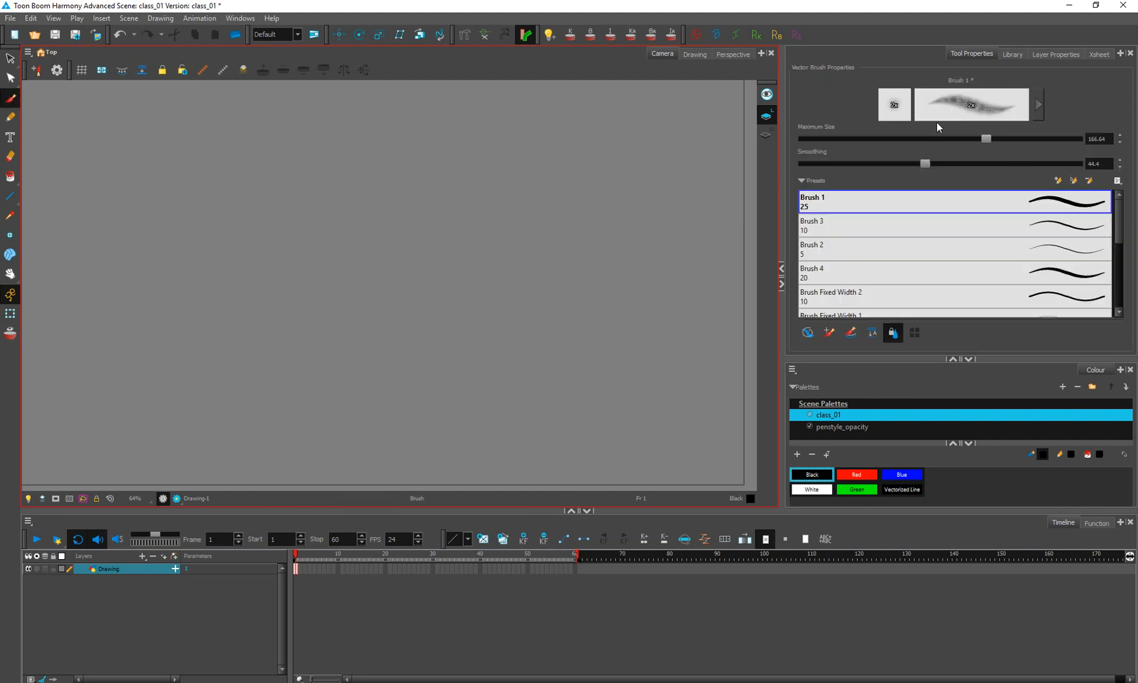
pyautogui.click(989, 134)
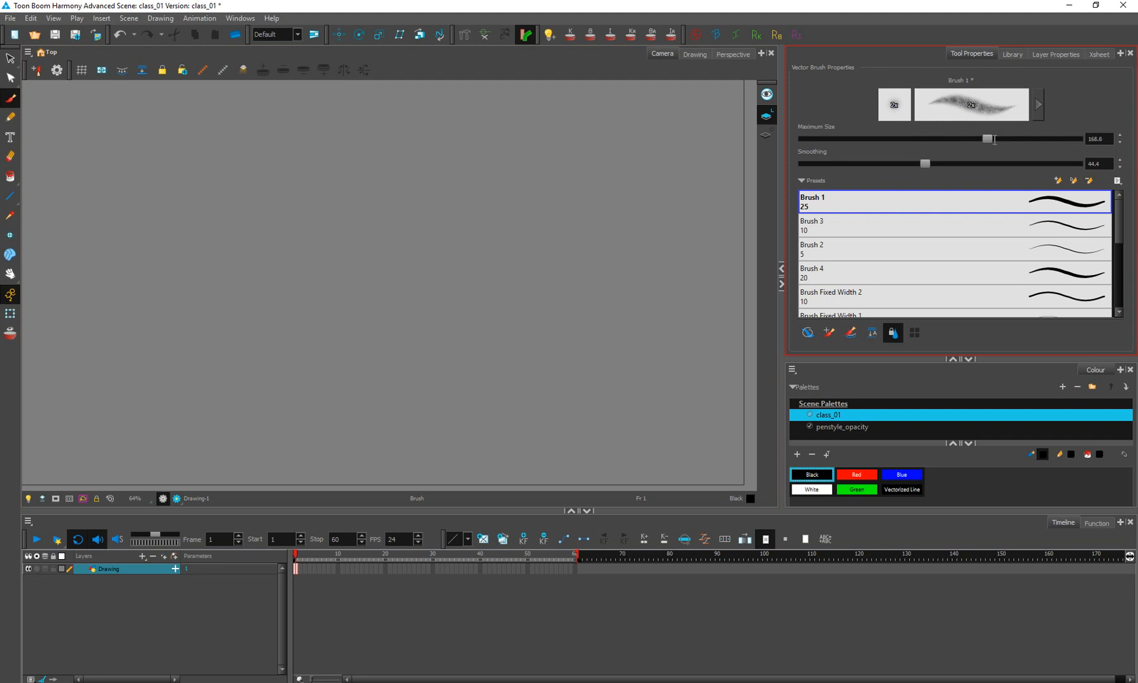
pyautogui.moveTo(994, 140); pyautogui.dragTo(1107, 149)
pyautogui.moveTo(134, 410); pyautogui.dragTo(512, 168)
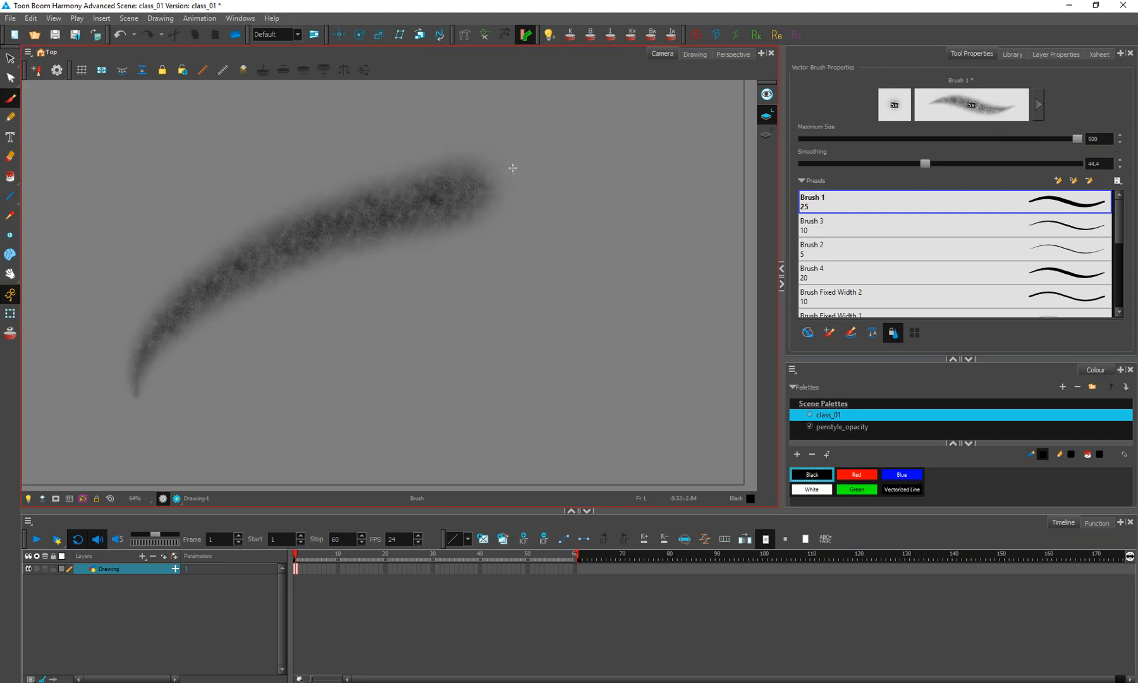
pyautogui.hotkey('ctrl', 'z')
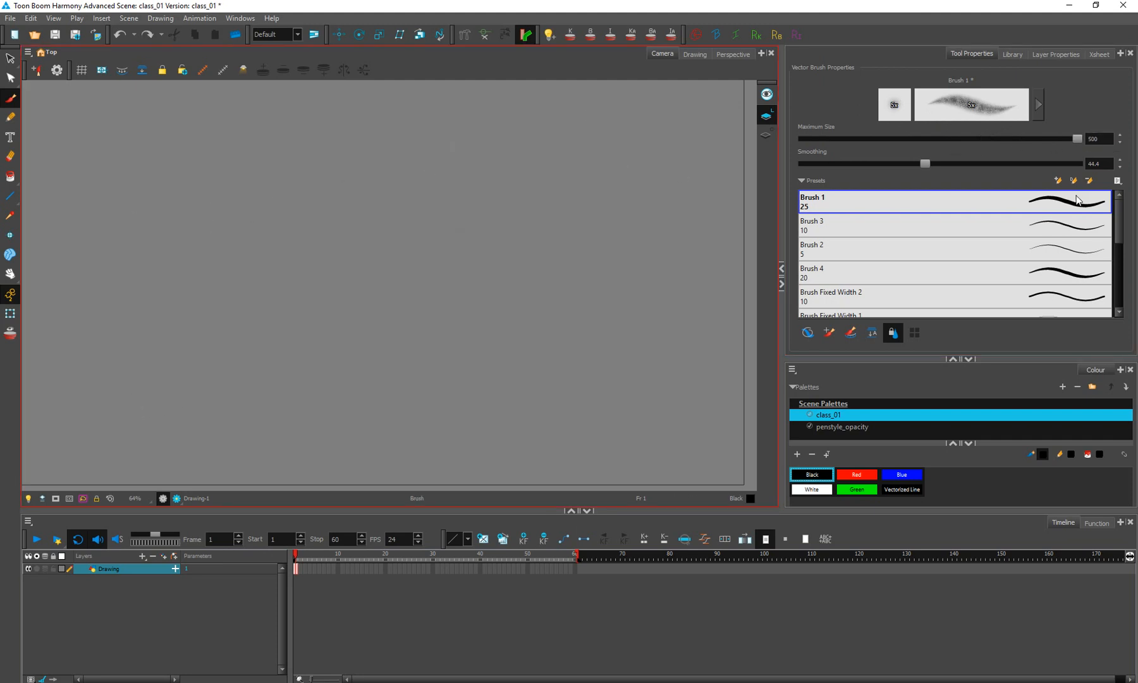
# Step: Apply the Brush 1 preset, size 25, and draw a long S-shaped black stroke rising diagonally across the canvas
pyautogui.click(1077, 200)
pyautogui.moveTo(143, 412)
pyautogui.mouseDown()
pyautogui.moveTo(152, 336)
pyautogui.moveTo(539, 147)
pyautogui.mouseUp()
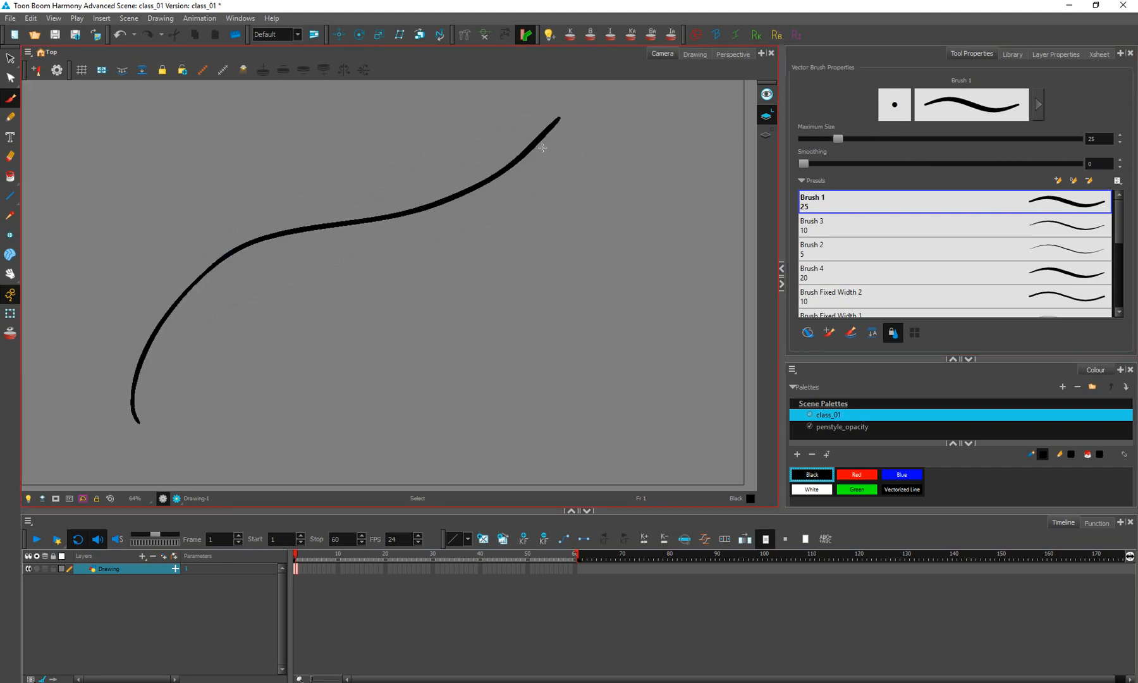
# Step: Undo the S-shaped stroke, set Brush 1's maximum size to 500, and try a dot and a broad stroke, undoing both
pyautogui.hotkey('ctrl', 'z')
pyautogui.moveTo(837, 138); pyautogui.dragTo(1102, 134)
pyautogui.click(126, 366)
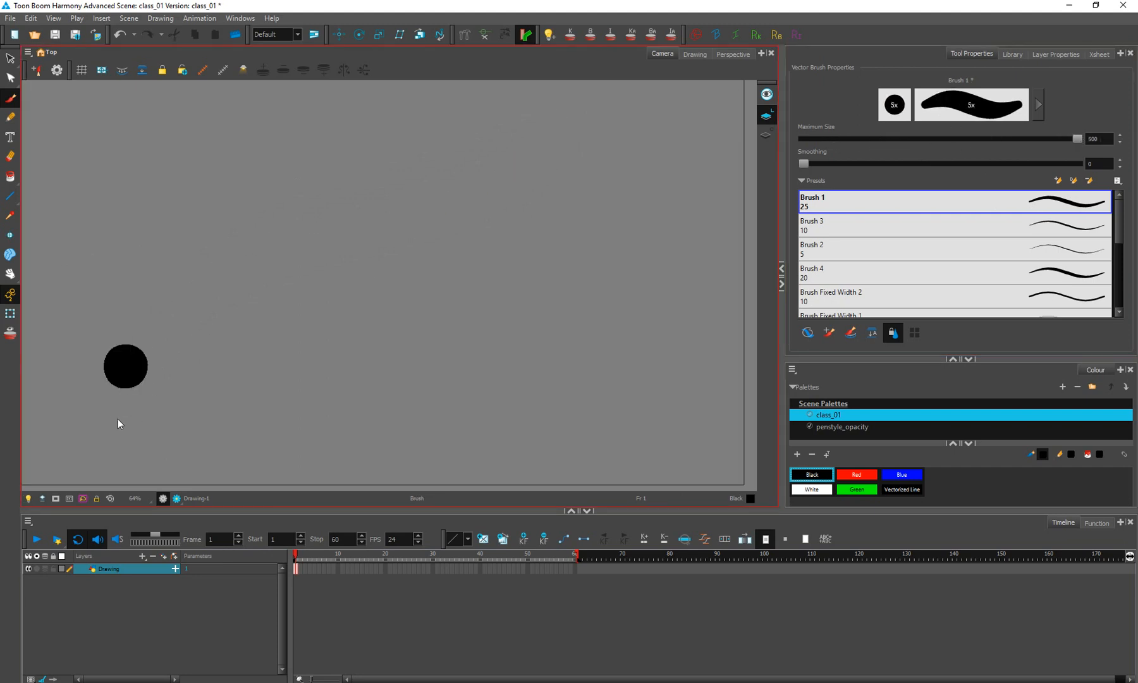
pyautogui.hotkey('ctrl', 'z')
pyautogui.moveTo(64, 443)
pyautogui.mouseDown()
pyautogui.moveTo(234, 271)
pyautogui.moveTo(489, 179)
pyautogui.mouseUp()
pyautogui.hotkey('ctrl', 'z')
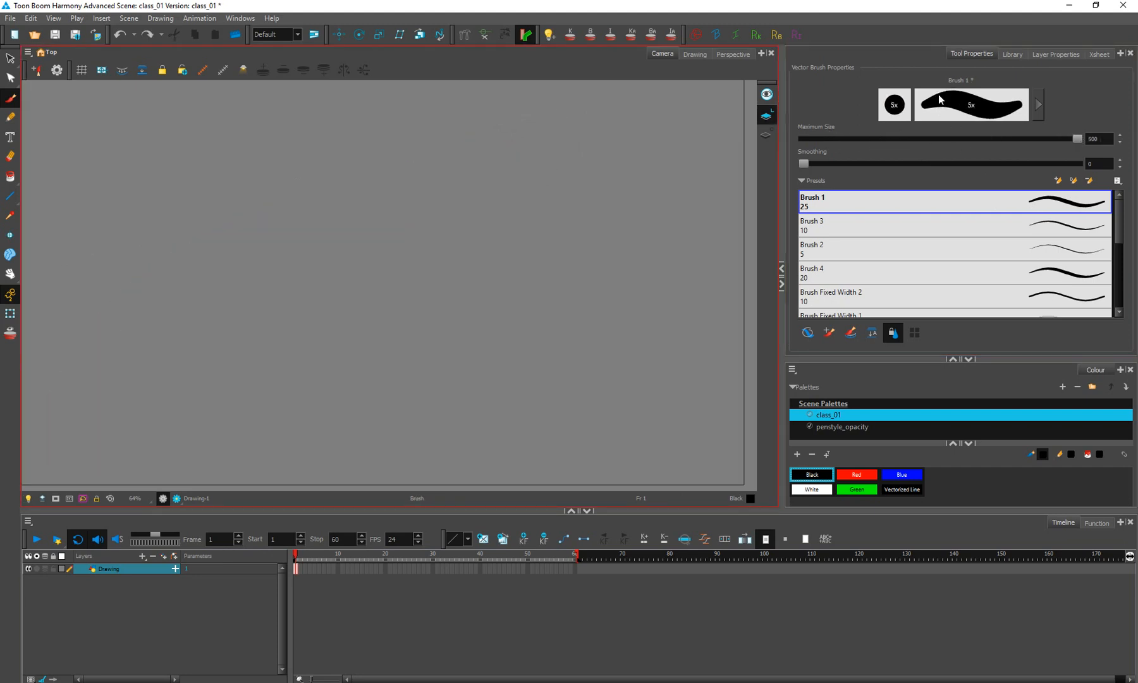
# Step: Reduce the brush's minimum size to its lowest setting in the advanced brush properties
pyautogui.click(1041, 101)
pyautogui.click(605, 227)
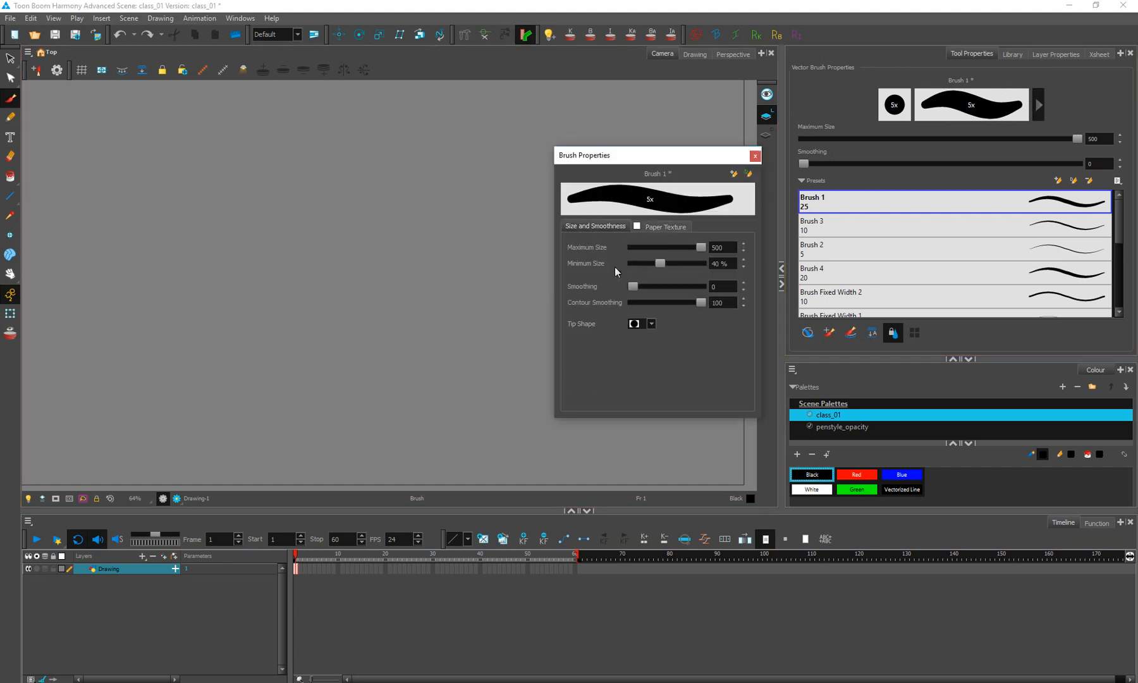
pyautogui.moveTo(658, 261); pyautogui.dragTo(625, 261)
pyautogui.click(755, 155)
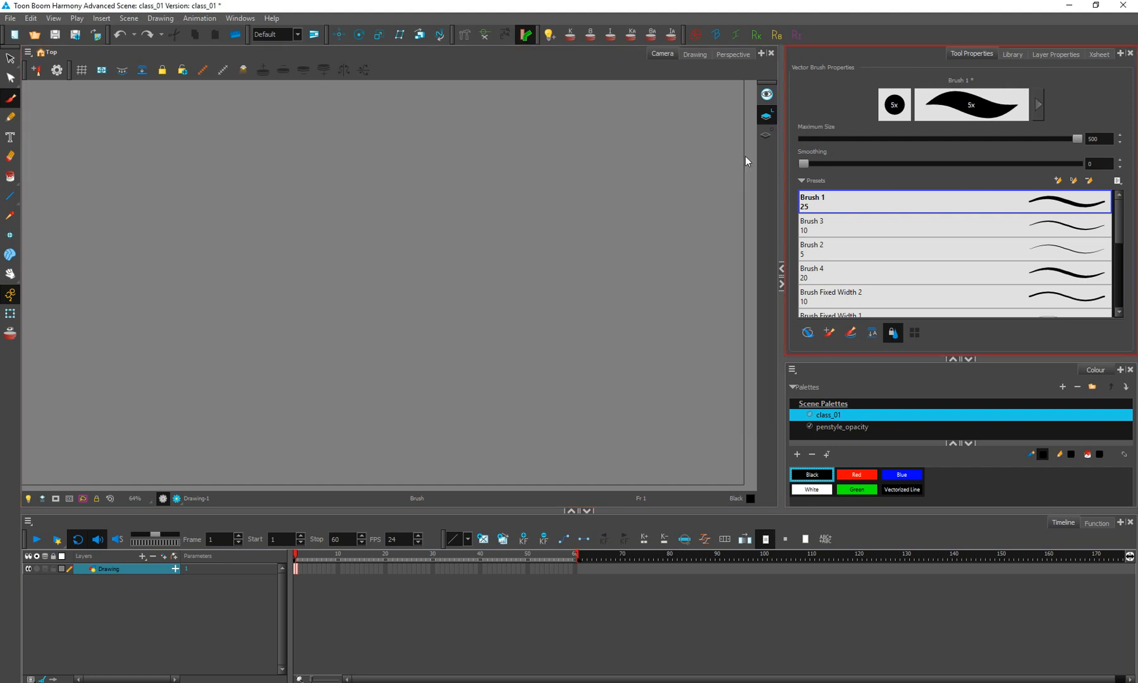
# Step: Paint a broad, tapered black stroke rising diagonally across the canvas and a large black loop hanging beneath it
pyautogui.moveTo(95, 433); pyautogui.dragTo(548, 149)
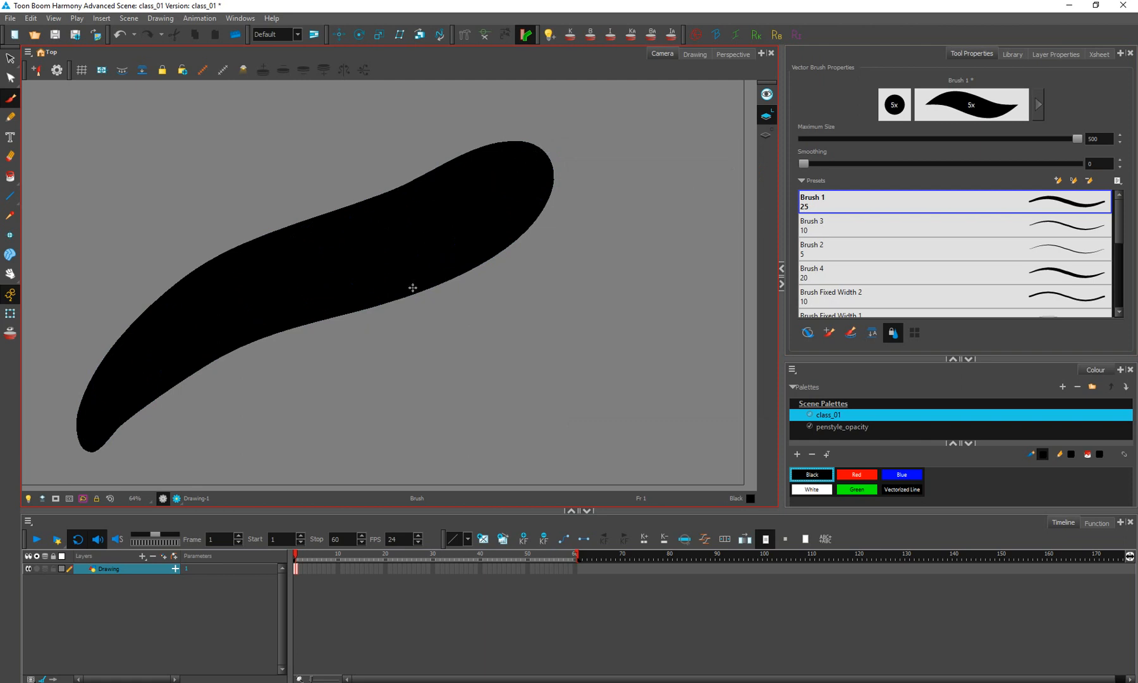
pyautogui.click(801, 335)
pyautogui.moveTo(492, 200); pyautogui.dragTo(355, 222)
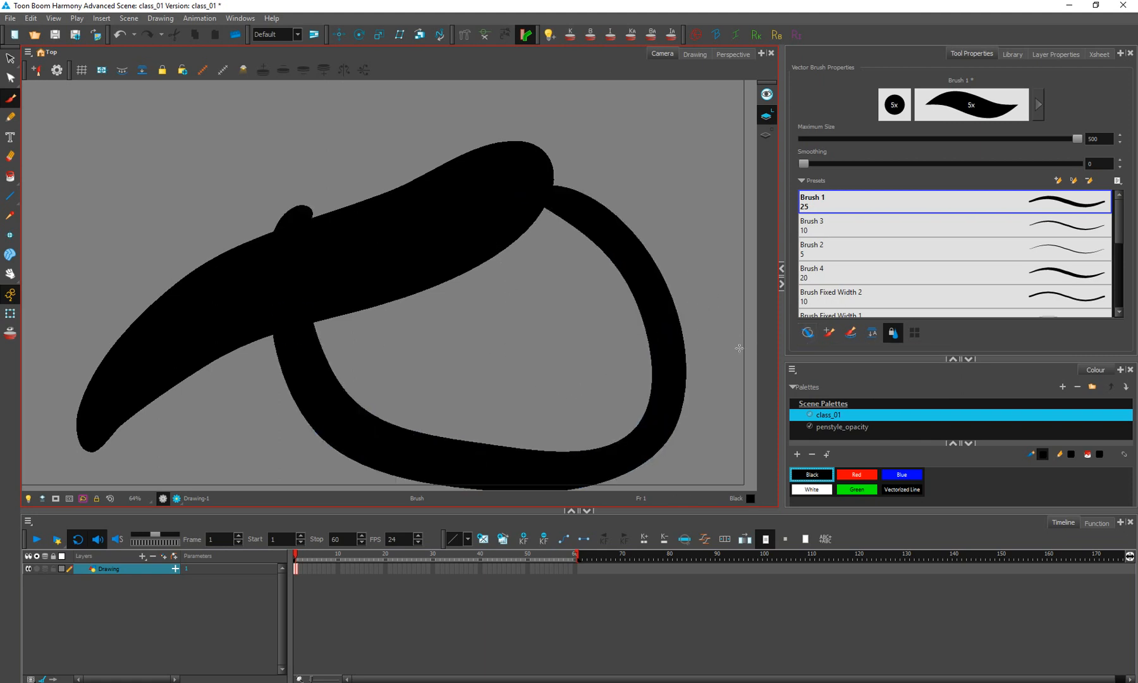
# Step: Change the Red swatch in the class_01 palette to a muted red with RGB values 194, 67, 67
pyautogui.click(847, 475)
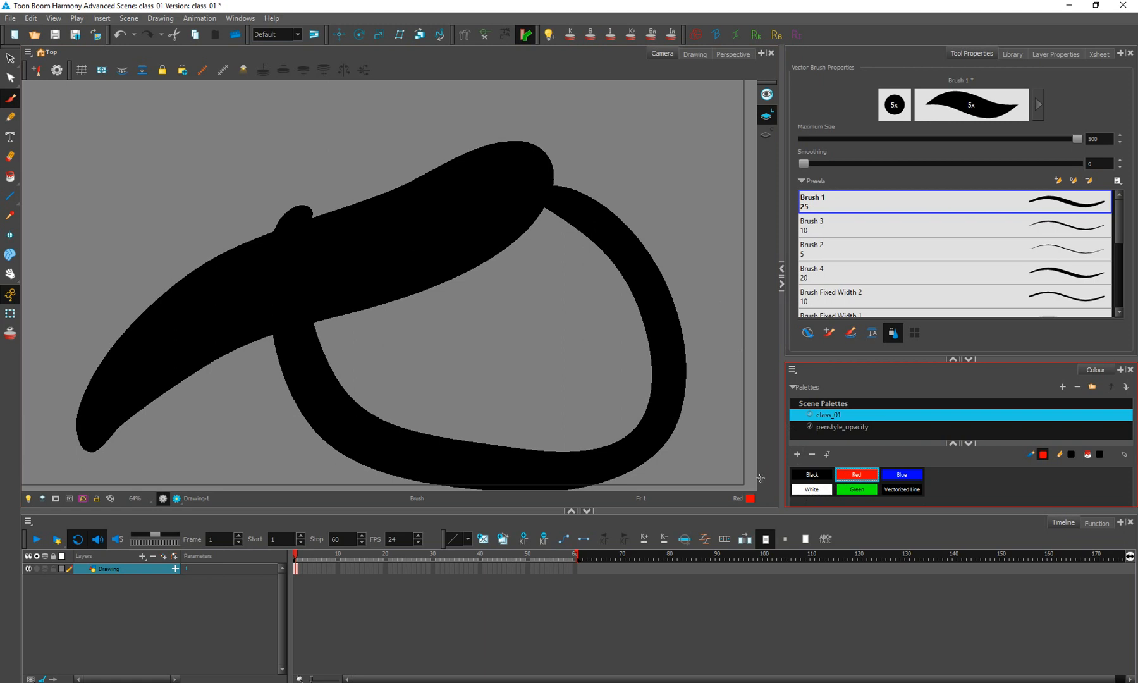
pyautogui.doubleClick(875, 479)
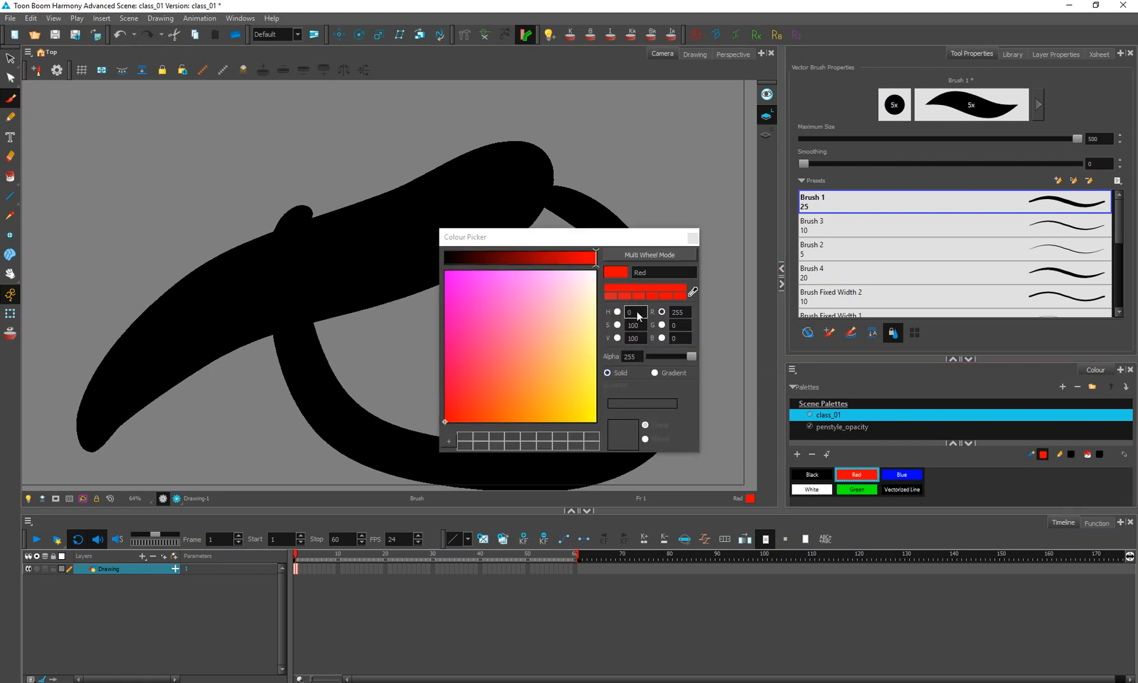
pyautogui.moveTo(570, 257); pyautogui.dragTo(536, 257)
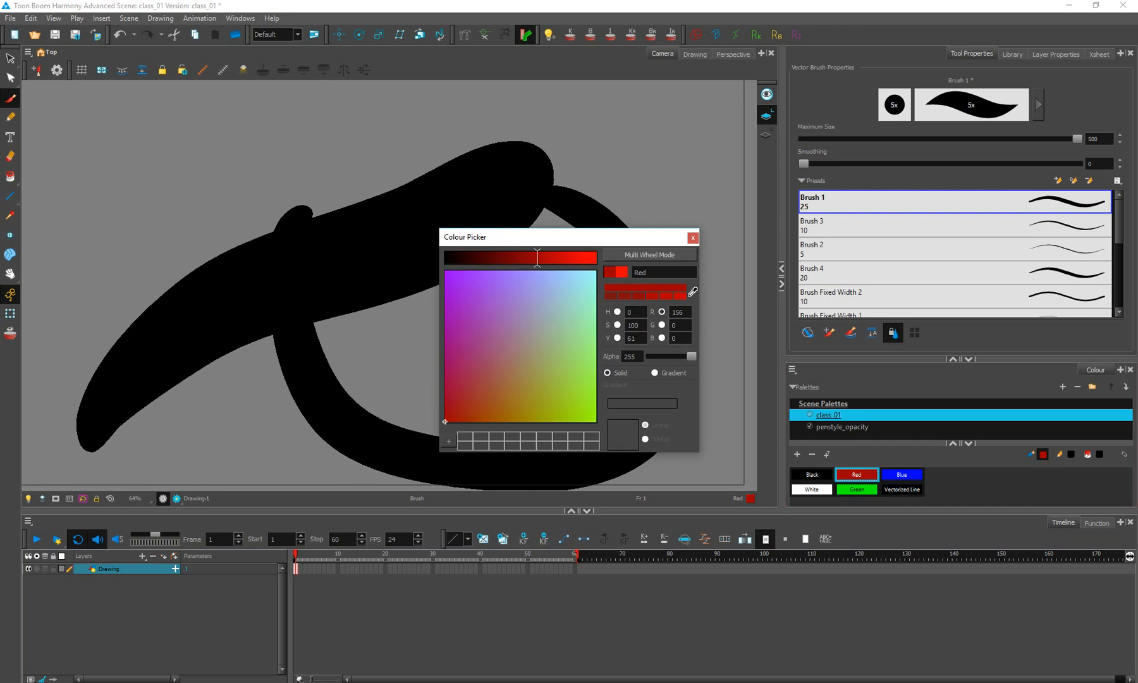
pyautogui.click(617, 311)
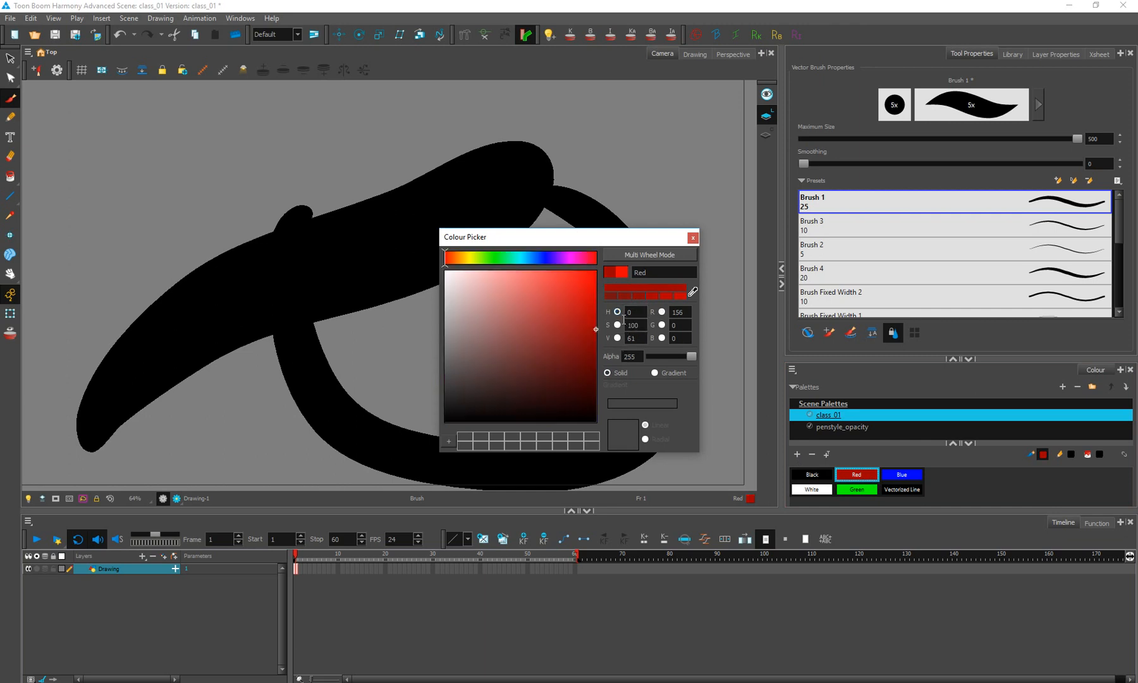
pyautogui.click(617, 324)
pyautogui.click(617, 337)
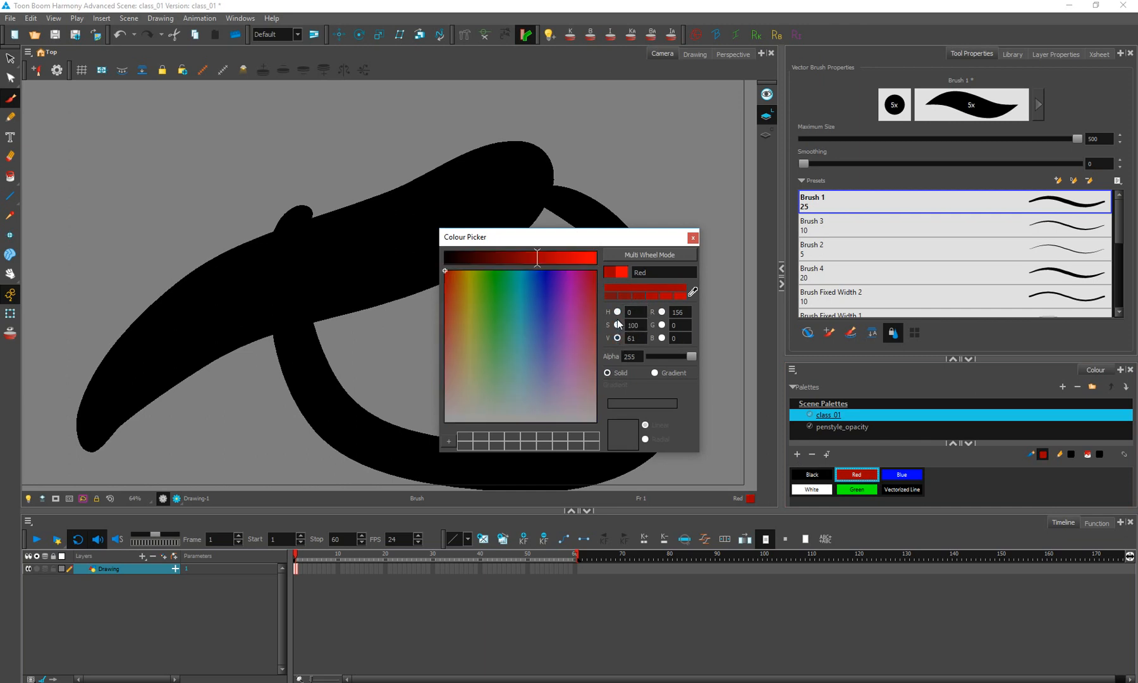
pyautogui.click(617, 312)
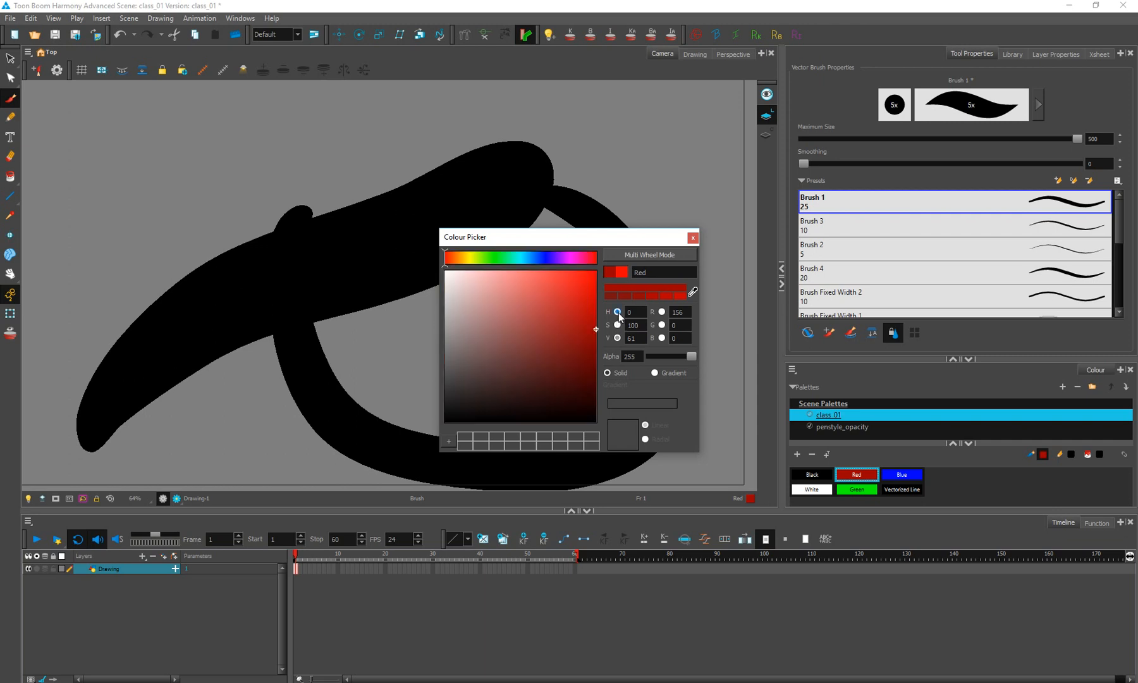
pyautogui.moveTo(542, 326)
pyautogui.mouseDown()
pyautogui.moveTo(479, 330)
pyautogui.moveTo(507, 319)
pyautogui.moveTo(539, 337)
pyautogui.moveTo(543, 307)
pyautogui.mouseUp()
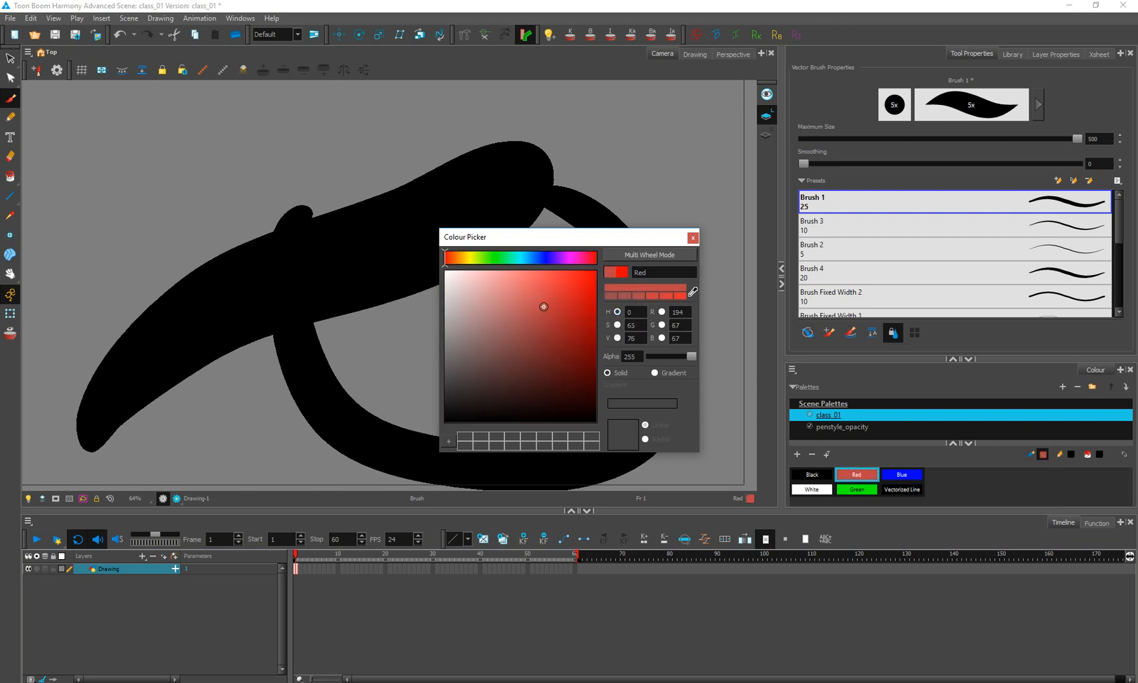
pyautogui.click(693, 238)
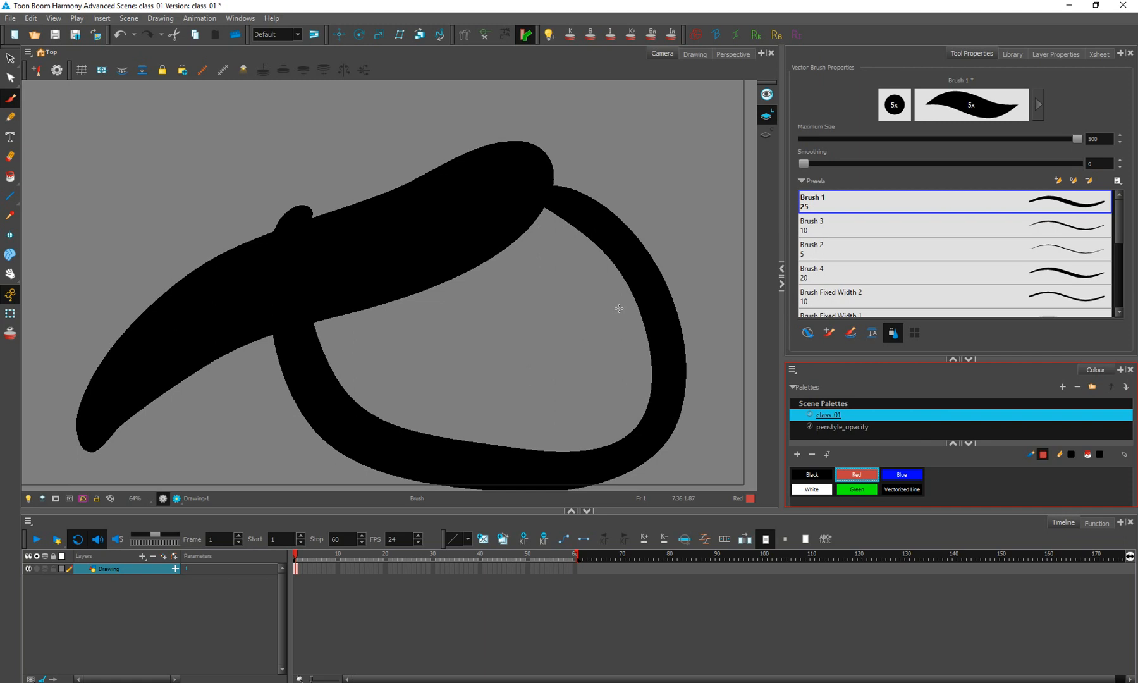
# Step: Enable Draw Behind and paint muted red strokes behind the black artwork across the loop, undoing the first scribble and repainting it
pyautogui.click(805, 333)
pyautogui.moveTo(500, 213)
pyautogui.mouseDown()
pyautogui.moveTo(422, 310)
pyautogui.moveTo(550, 264)
pyautogui.moveTo(649, 261)
pyautogui.moveTo(631, 372)
pyautogui.moveTo(624, 413)
pyautogui.moveTo(491, 448)
pyautogui.moveTo(412, 387)
pyautogui.moveTo(475, 393)
pyautogui.mouseUp()
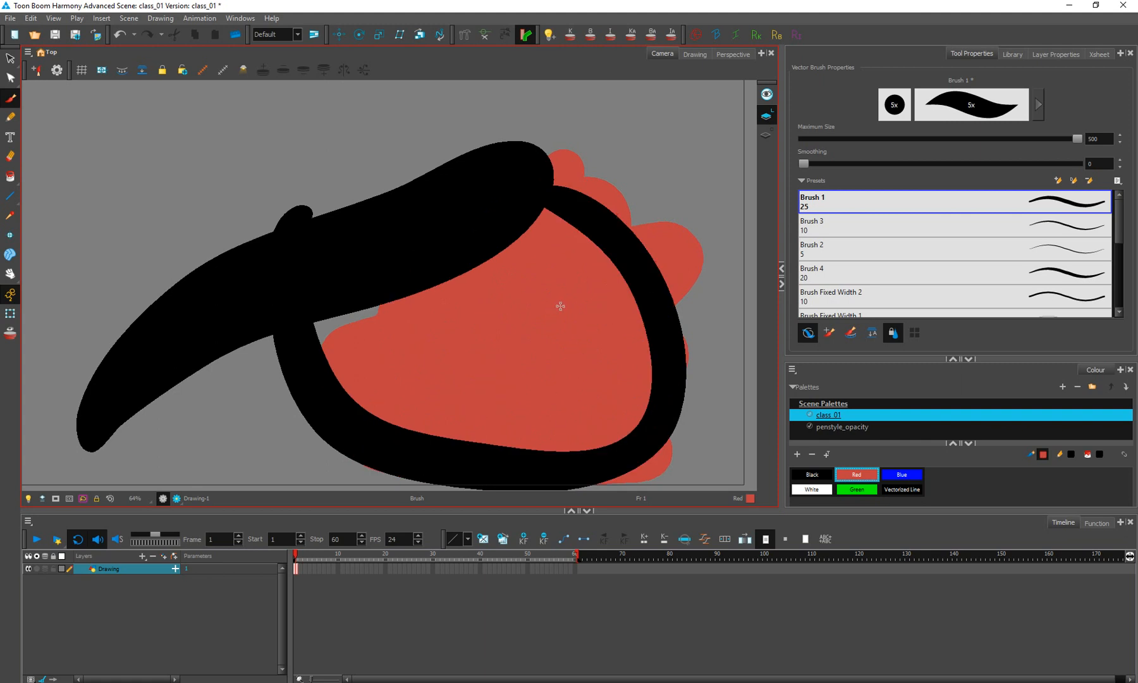
pyautogui.hotkey('ctrl', 'z')
pyautogui.moveTo(406, 211)
pyautogui.mouseDown()
pyautogui.moveTo(375, 276)
pyautogui.moveTo(480, 266)
pyautogui.moveTo(417, 397)
pyautogui.moveTo(530, 424)
pyautogui.moveTo(540, 446)
pyautogui.mouseUp()
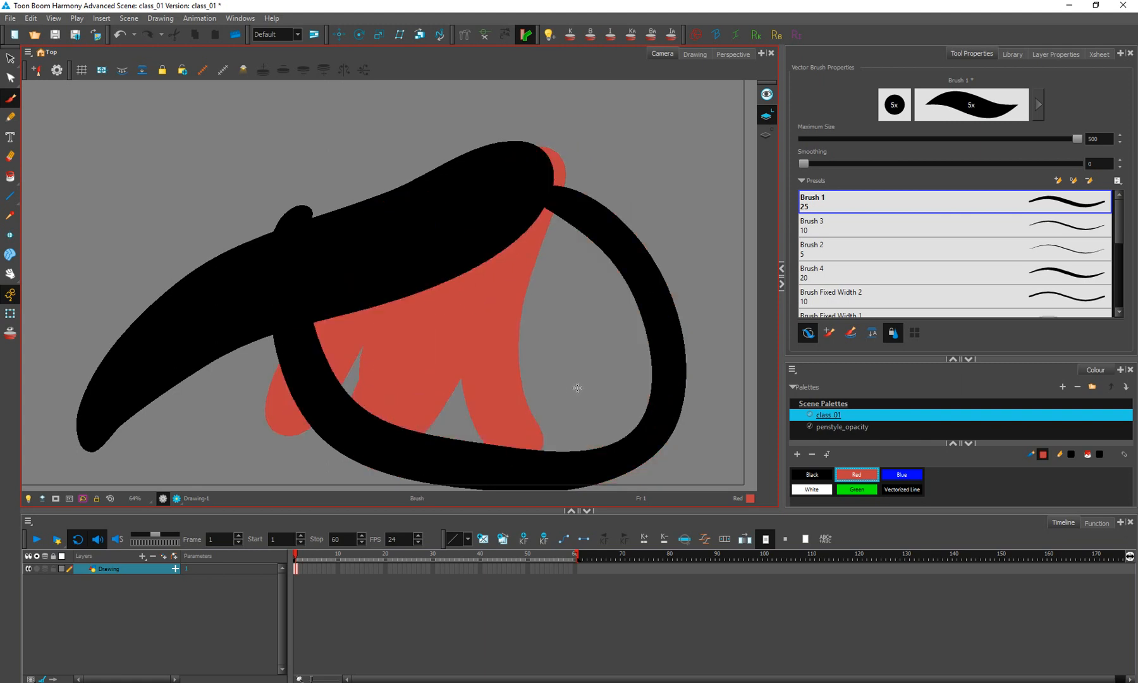
# Step: Undo the red brush strokes behind the black shapes
pyautogui.hotkey('ctrl', 'z')
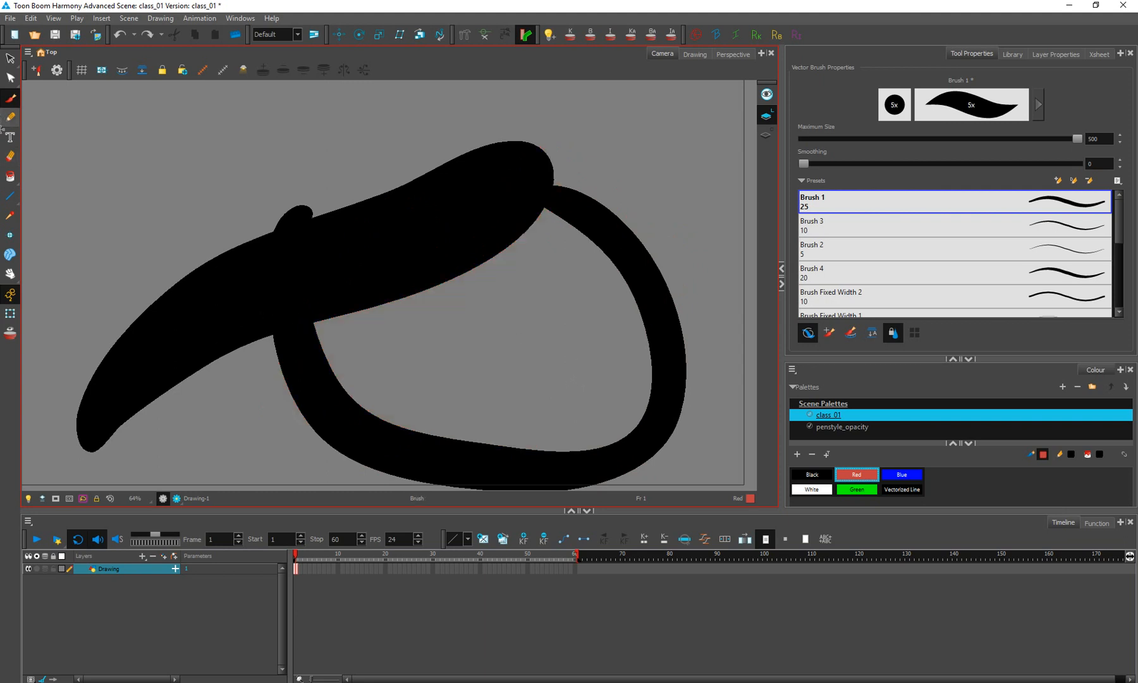
# Step: Try filling the area enclosed by the black loop with black and with red using the Paint tool, undoing each fill
pyautogui.click(10, 177)
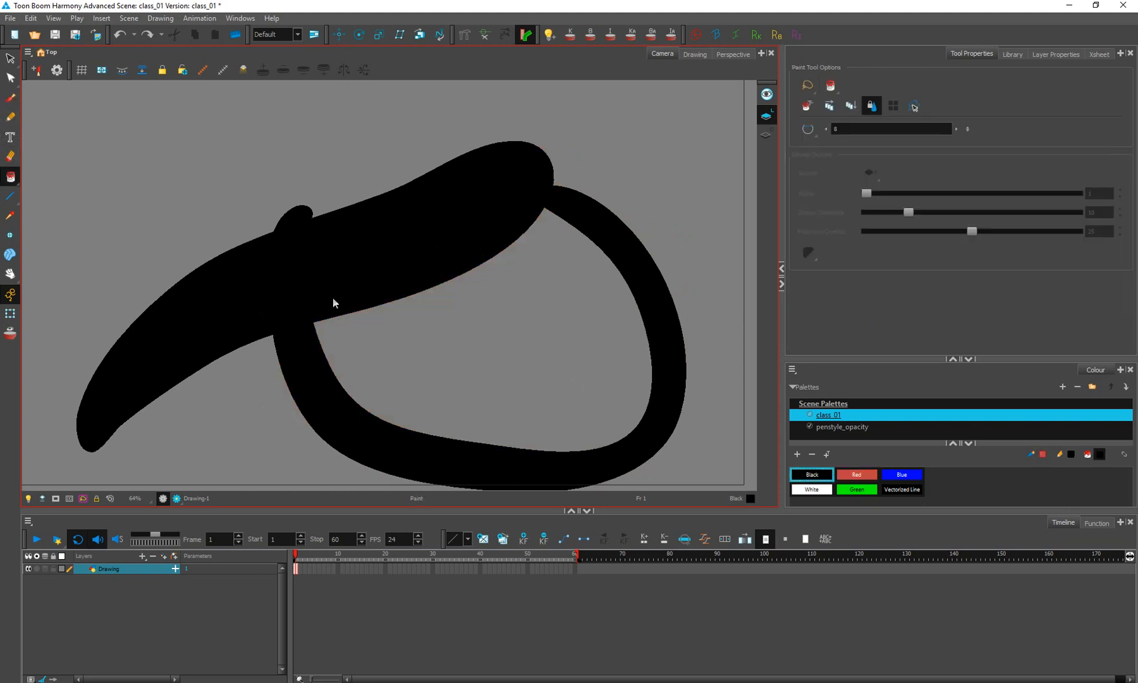
pyautogui.click(472, 380)
pyautogui.hotkey('ctrl', 'z')
pyautogui.click(856, 474)
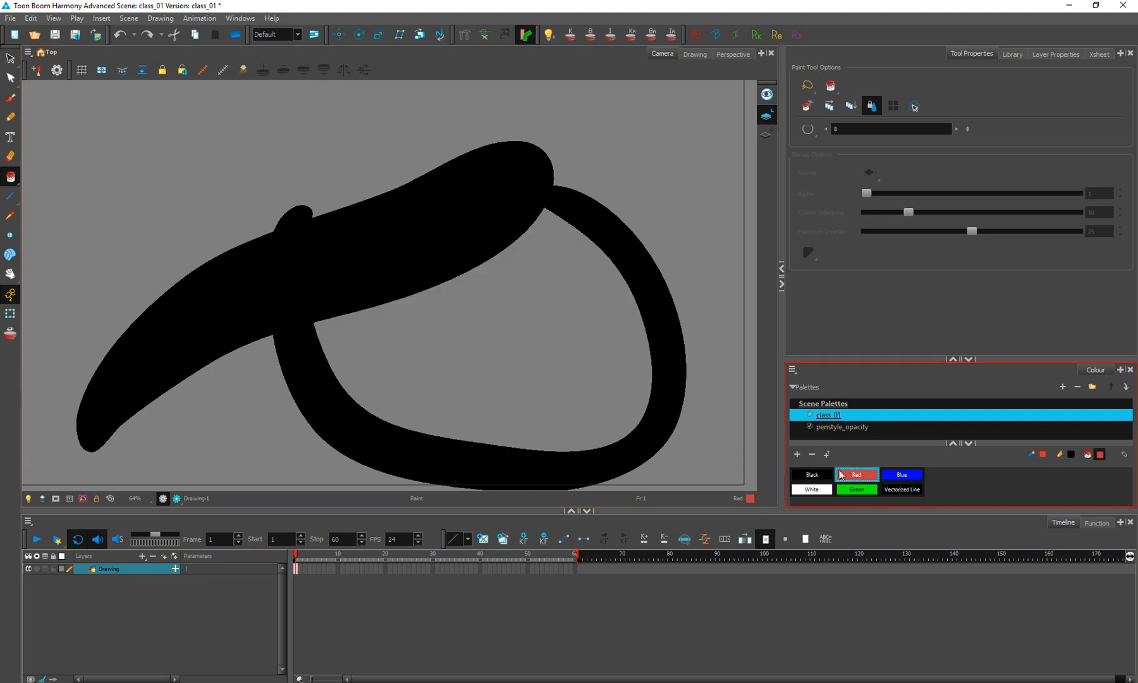
pyautogui.click(511, 426)
pyautogui.hotkey('ctrl', 'z')
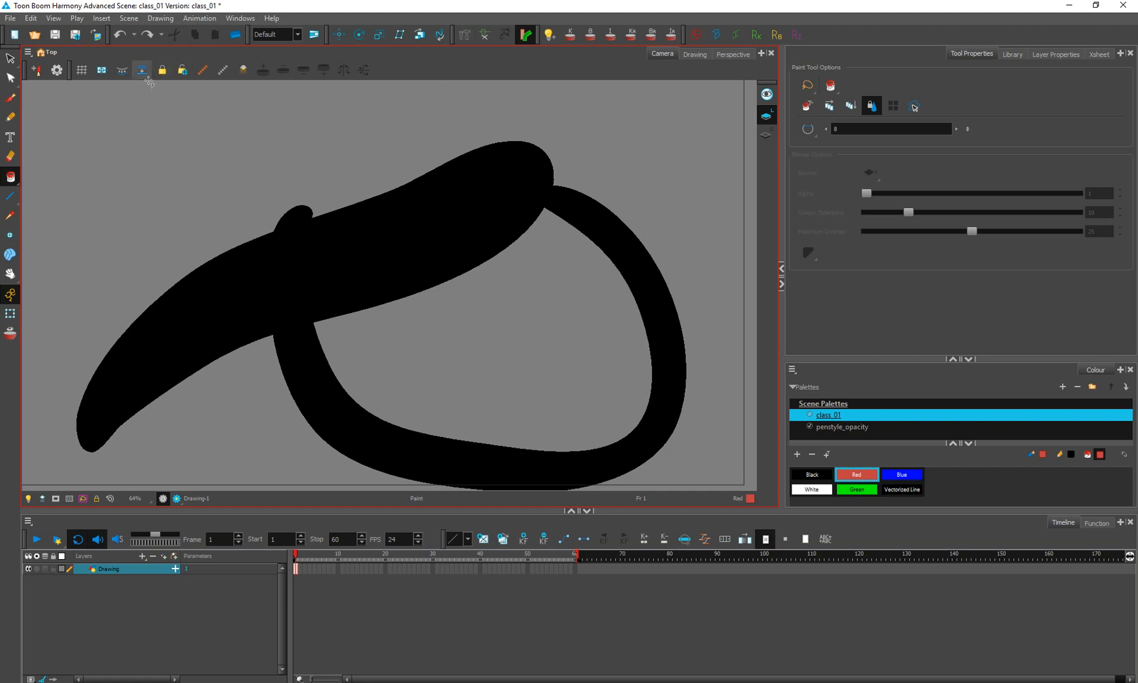
# Step: Try a wide red brush stroke behind the black shapes across the upper part of the drawing, and undo it
pyautogui.click(11, 100)
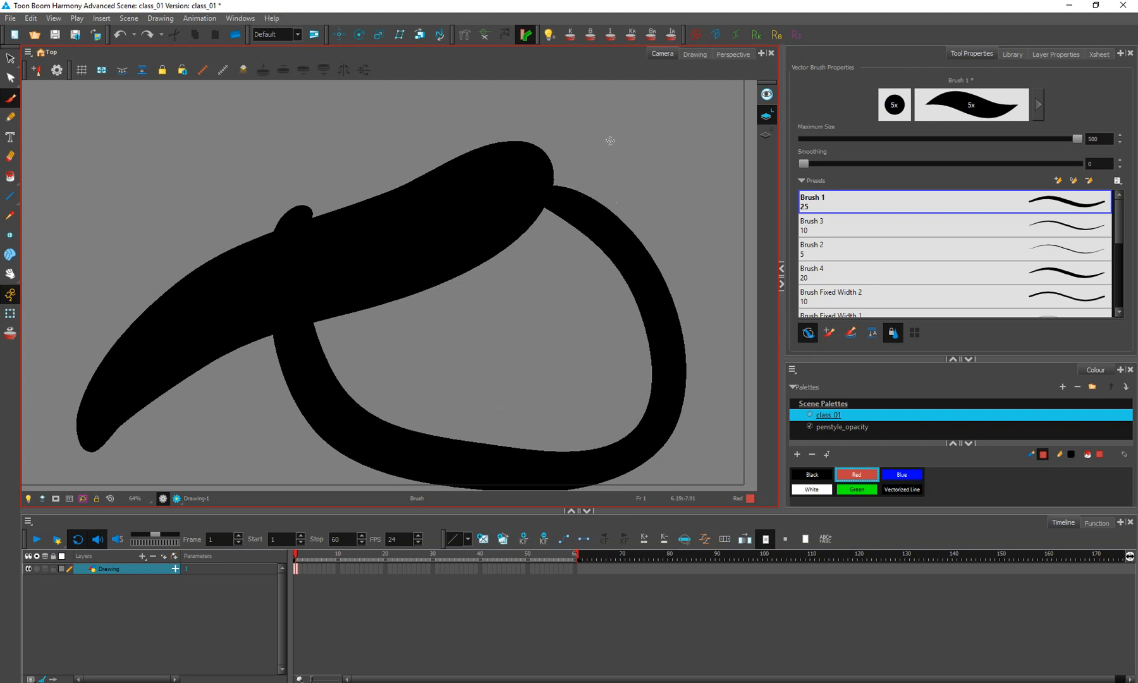
pyautogui.moveTo(407, 191)
pyautogui.mouseDown()
pyautogui.moveTo(750, 242)
pyautogui.moveTo(279, 174)
pyautogui.mouseUp()
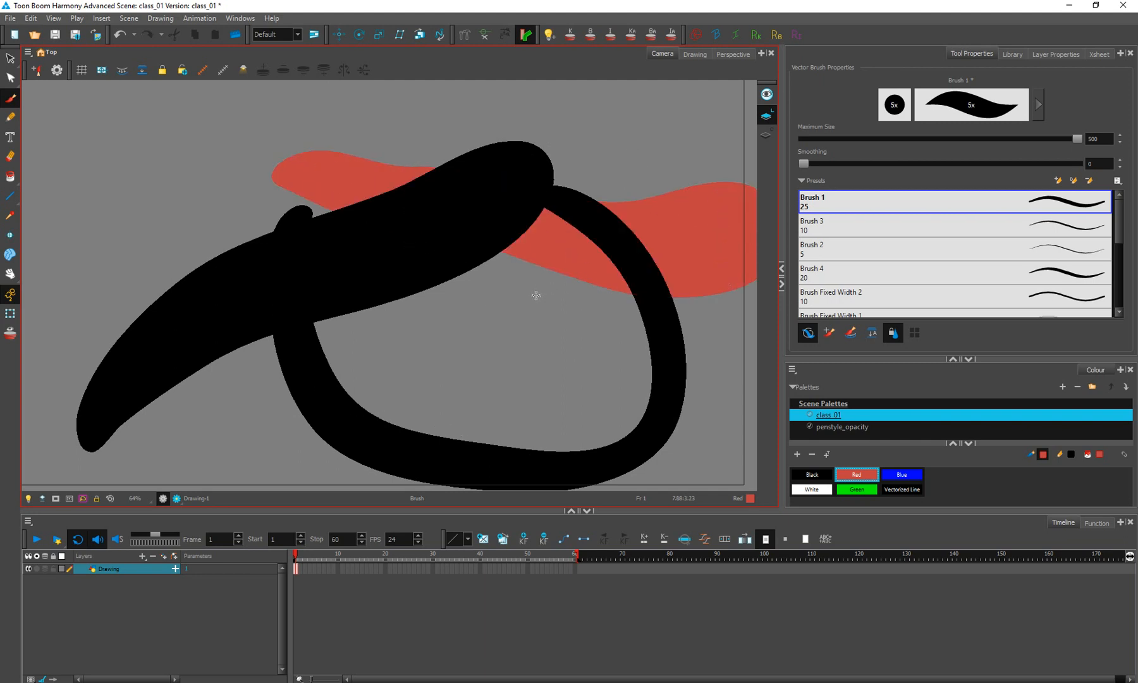
pyautogui.hotkey('ctrl', 'z')
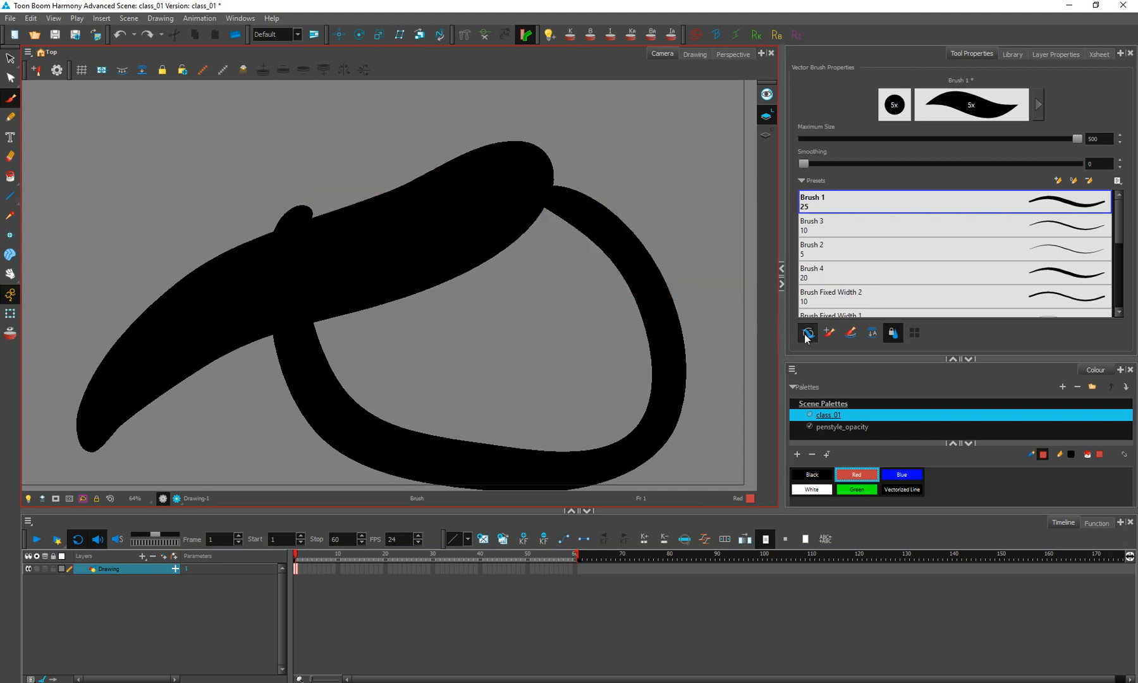
# Step: Turn off the brush's draw-behind mode and remove the black loop by undoing it, keeping only the thick diagonal stroke
pyautogui.click(808, 332)
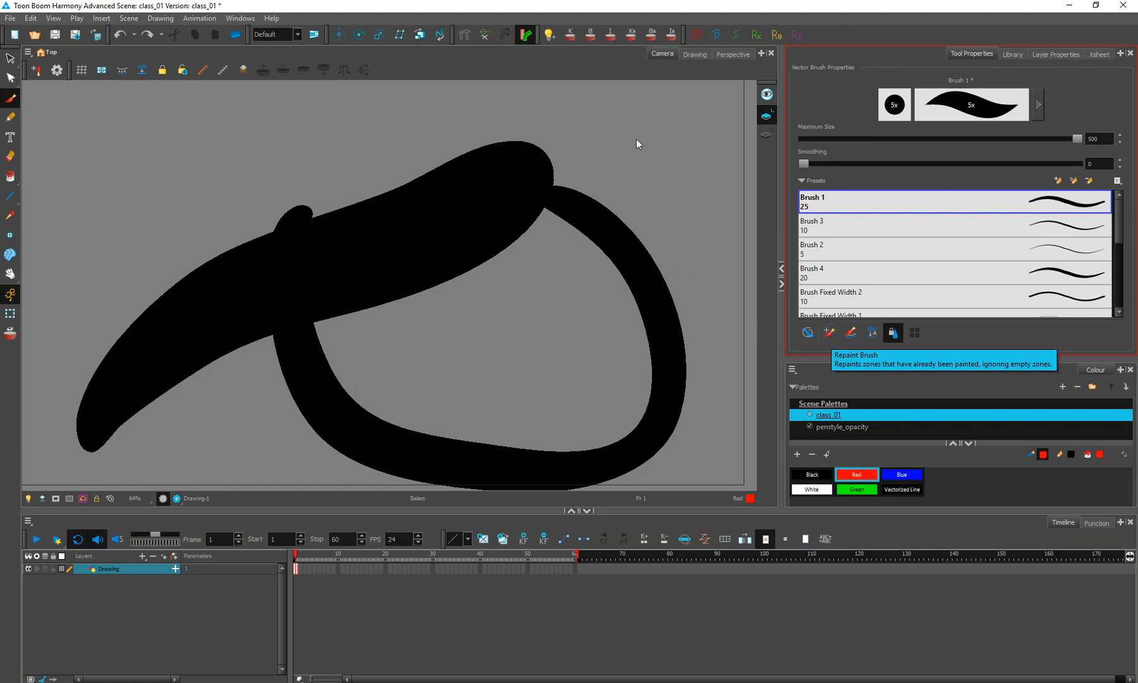
pyautogui.hotkey('ctrl', 'z')
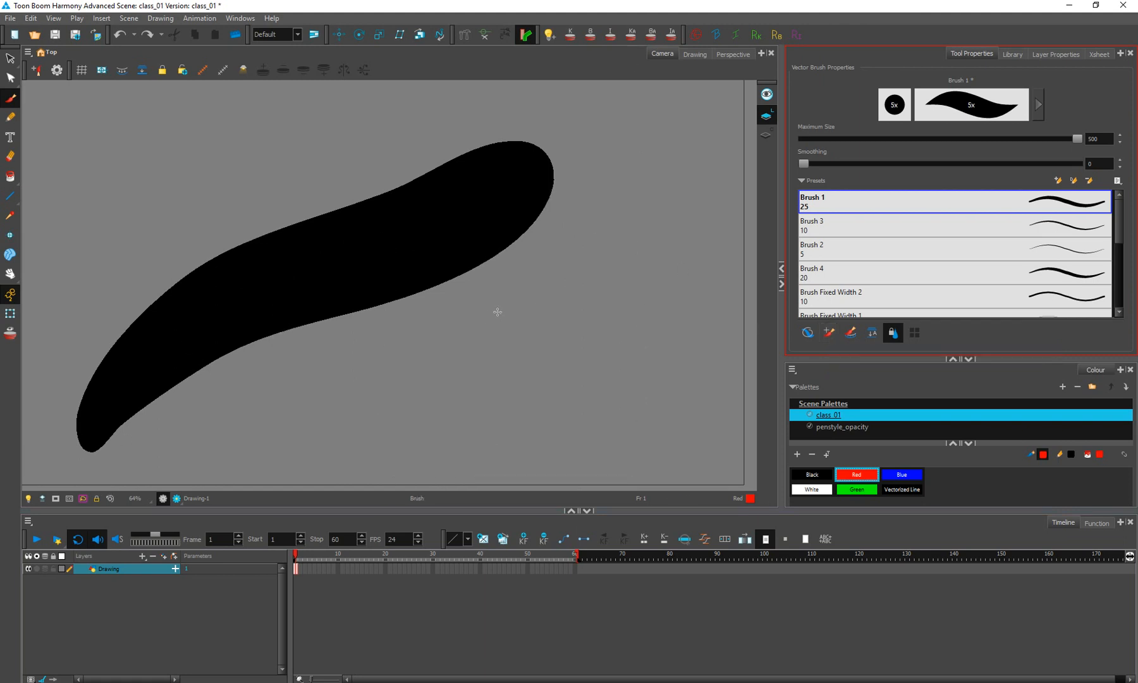
# Step: Enable Repaint Brush and paint four red stripes across the thick black stroke
pyautogui.click(830, 335)
pyautogui.moveTo(393, 120); pyautogui.dragTo(484, 275)
pyautogui.moveTo(232, 158)
pyautogui.mouseDown()
pyautogui.moveTo(316, 223)
pyautogui.moveTo(359, 338)
pyautogui.mouseUp()
pyautogui.moveTo(142, 222); pyautogui.dragTo(245, 363)
pyautogui.moveTo(67, 289); pyautogui.dragTo(221, 452)
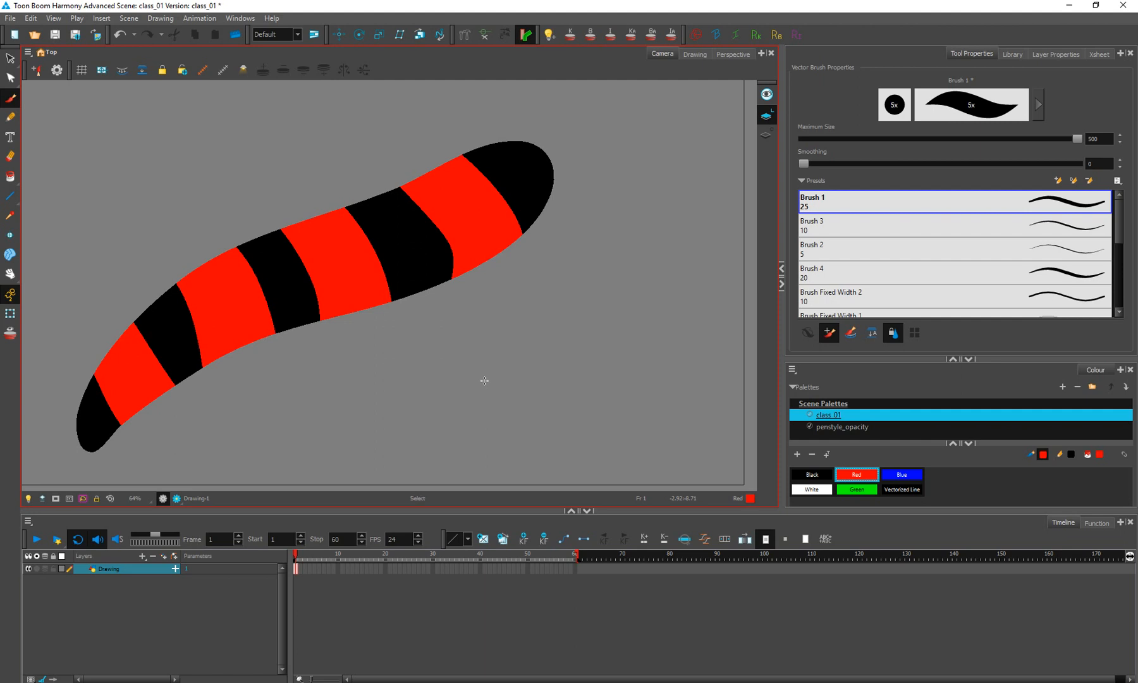
# Step: Undo the four red stripes and turn off Repaint Brush
pyautogui.hotkey('ctrl', 'z')
pyautogui.hotkey('ctrl', 'z')
pyautogui.hotkey('ctrl', 'z')
pyautogui.hotkey('ctrl', 'z')
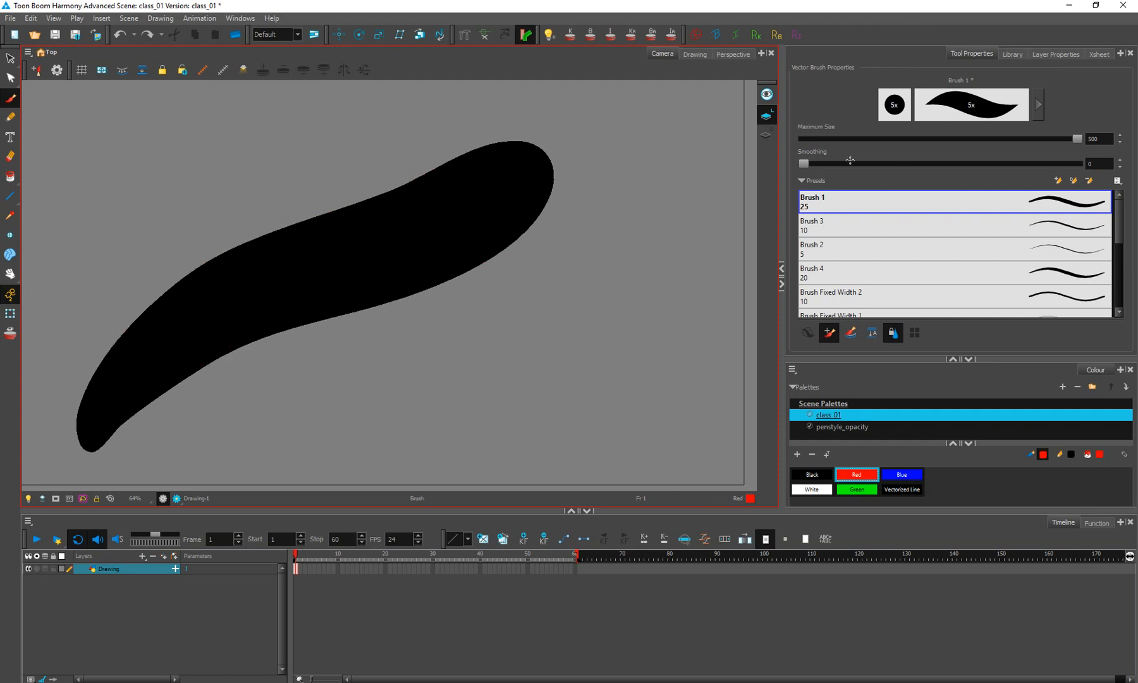
pyautogui.click(828, 333)
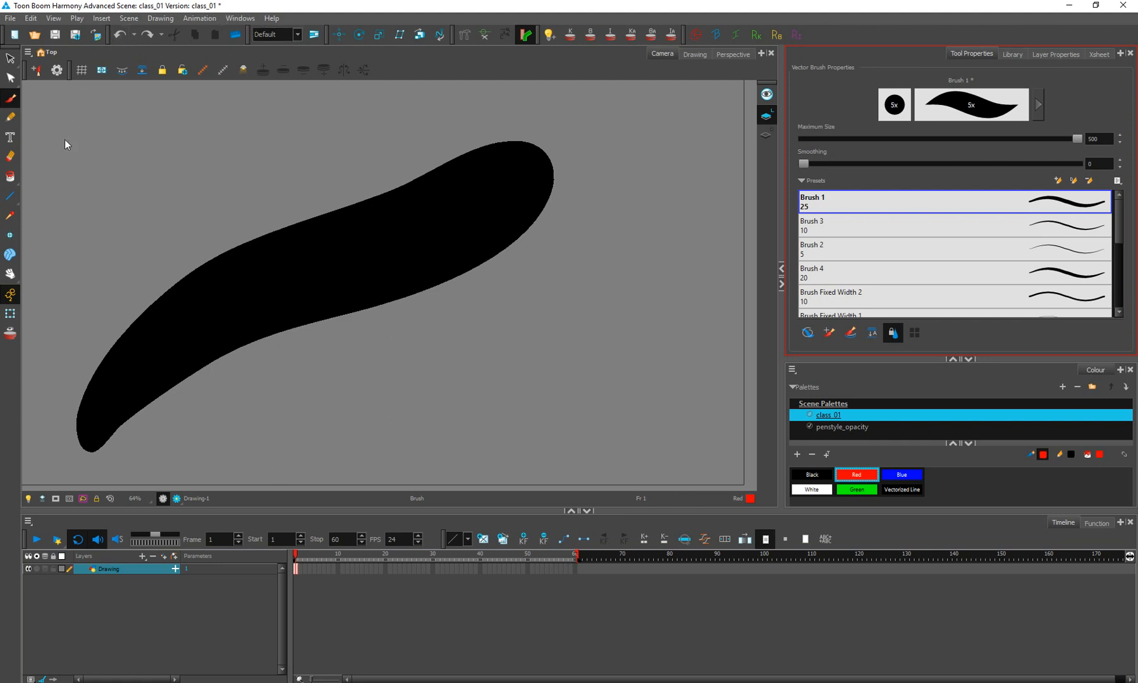
# Step: Examine the contour points of the black stroke with the Contour Editor
pyautogui.click(10, 78)
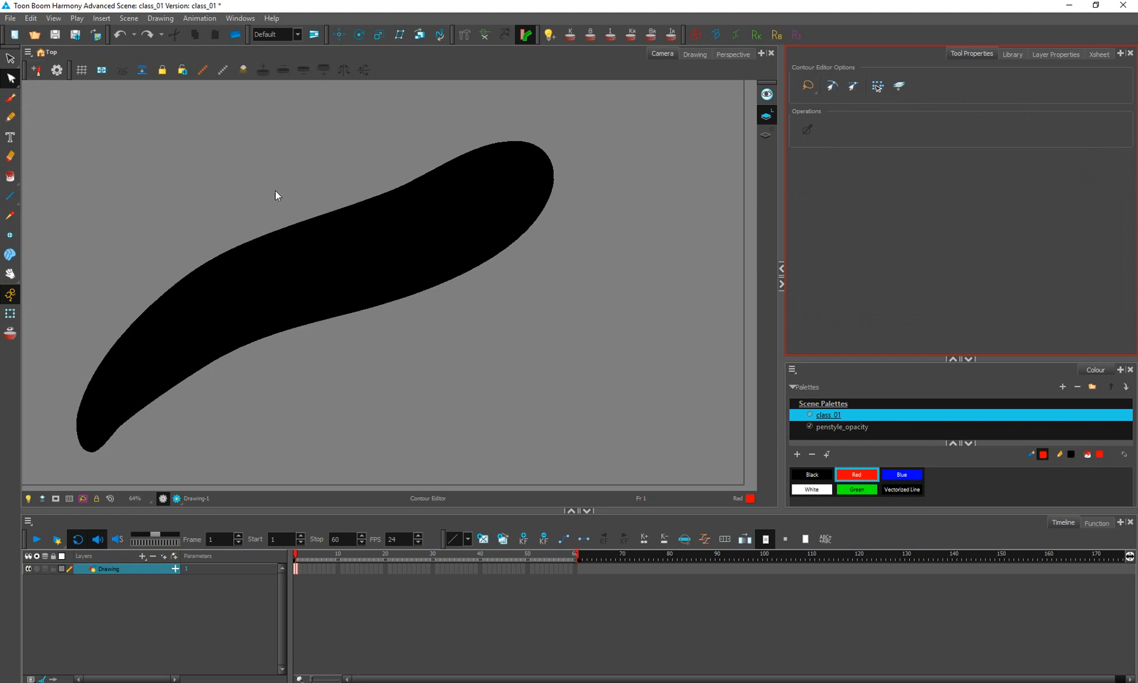
pyautogui.click(323, 275)
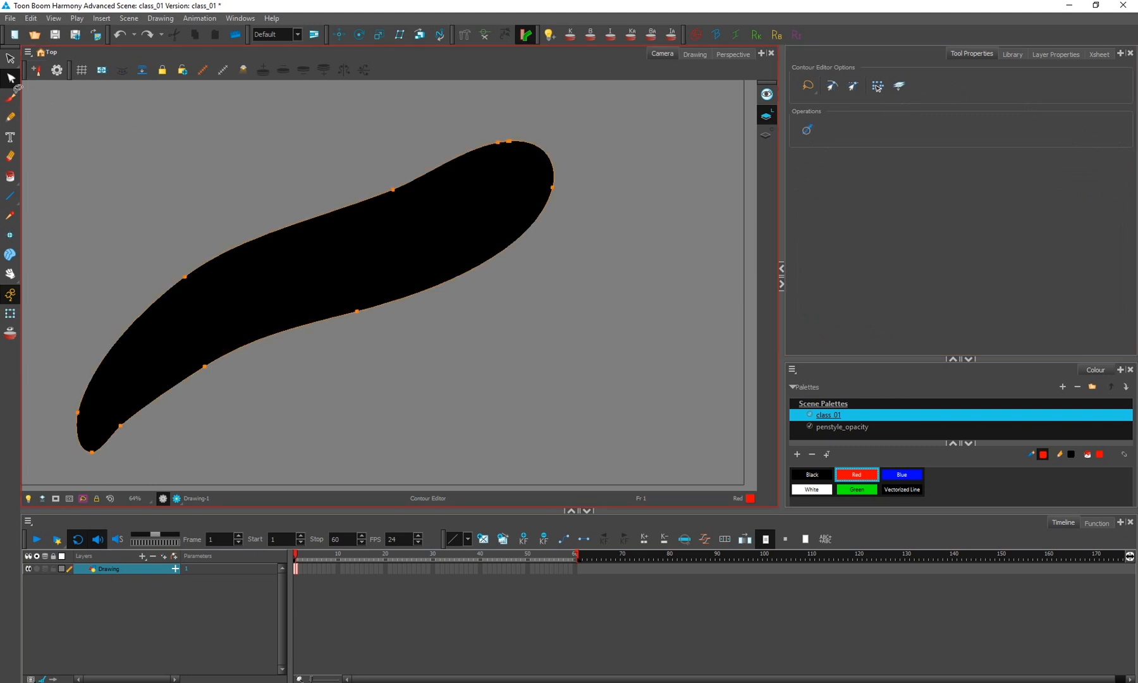
# Step: Enable Repaint Brush and paint three red stripes across the thick black stroke
pyautogui.click(10, 98)
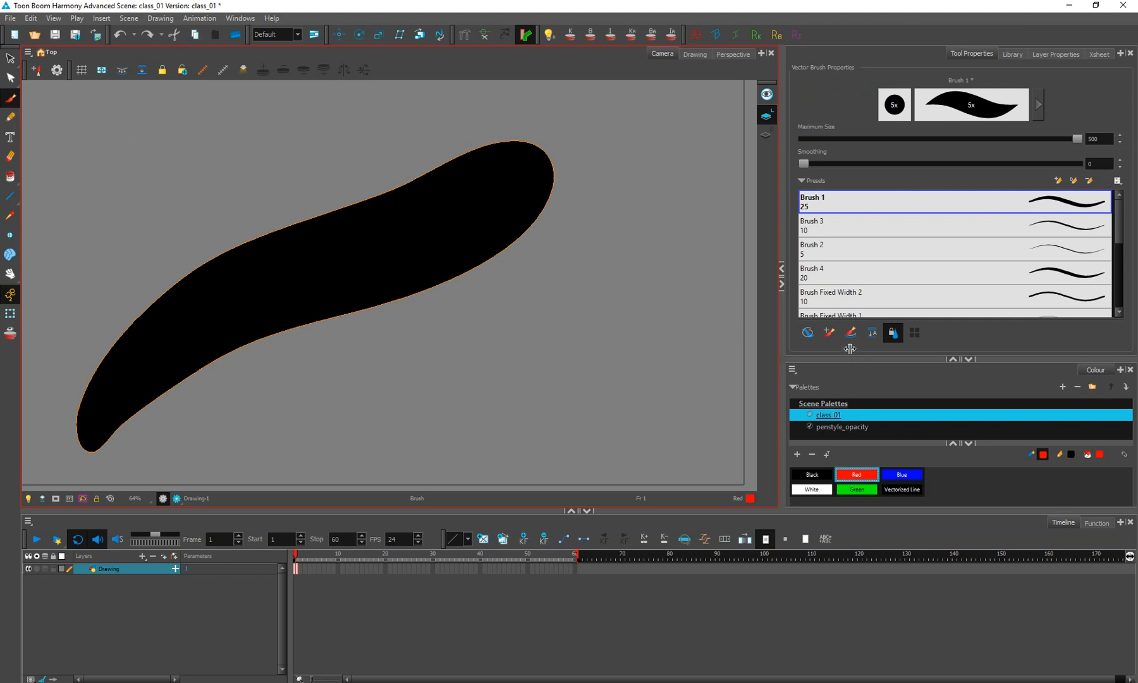
pyautogui.click(829, 333)
pyautogui.moveTo(373, 115); pyautogui.dragTo(461, 215)
pyautogui.moveTo(254, 121); pyautogui.dragTo(328, 333)
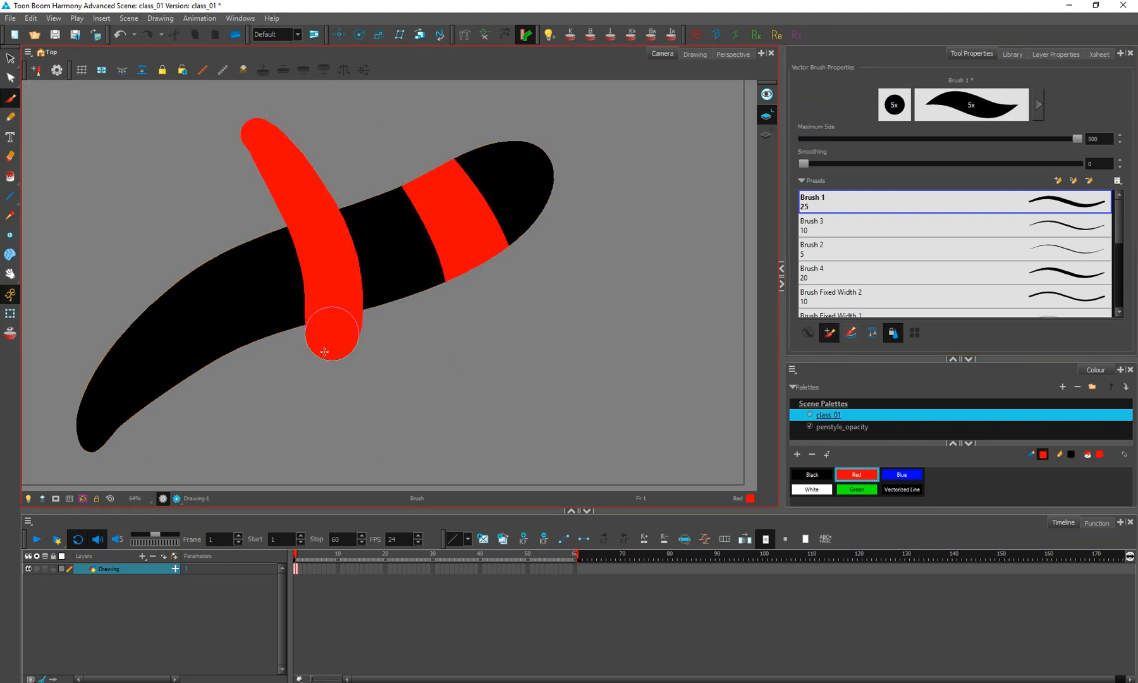
pyautogui.moveTo(170, 259); pyautogui.dragTo(209, 404)
# Step: Try reshaping both side edges of the middle red stripe with the Contour Editor, undoing each change
pyautogui.click(10, 78)
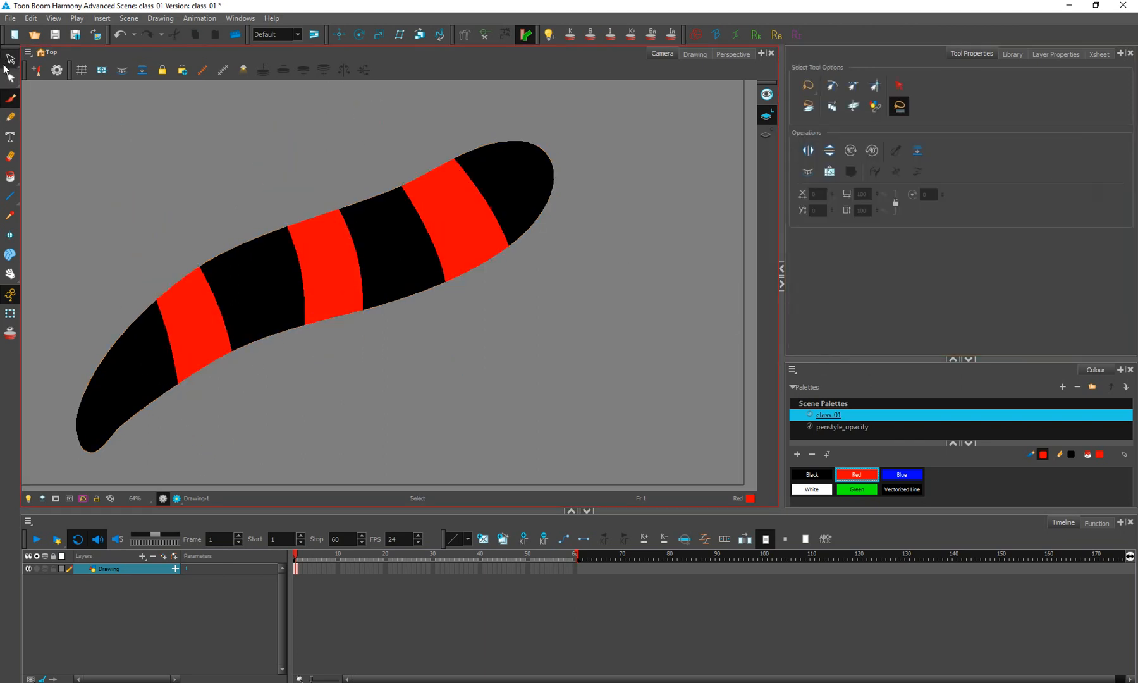
pyautogui.click(11, 78)
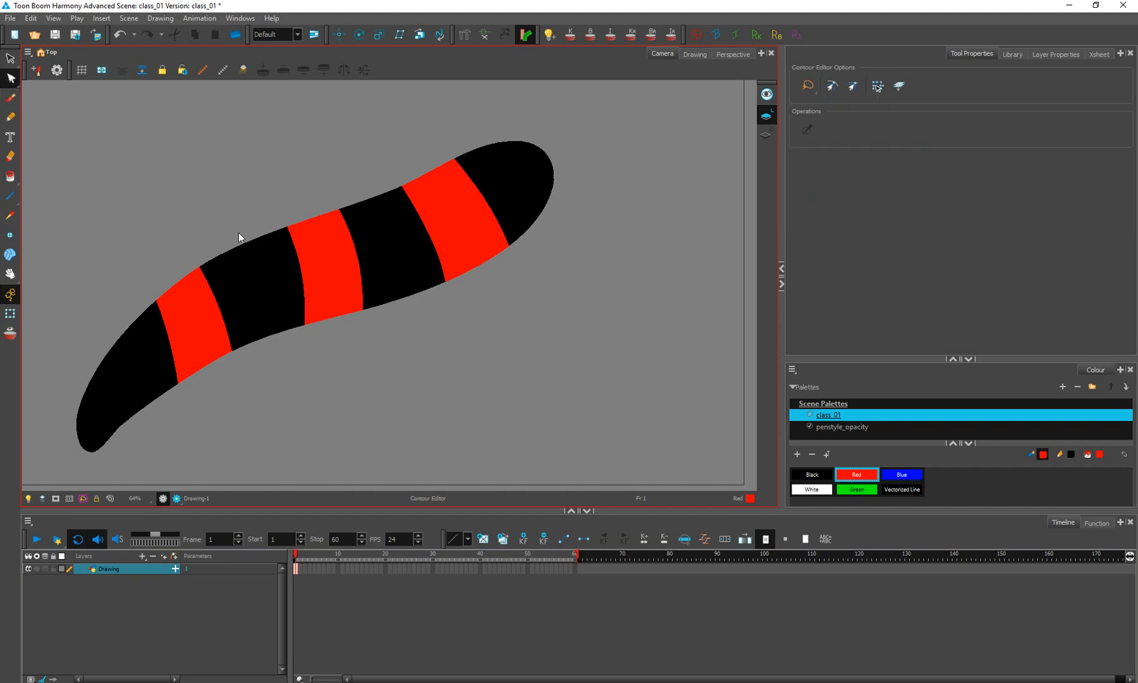
pyautogui.click(301, 259)
pyautogui.moveTo(305, 309); pyautogui.dragTo(279, 306)
pyautogui.hotkey('ctrl', 'z')
pyautogui.click(359, 247)
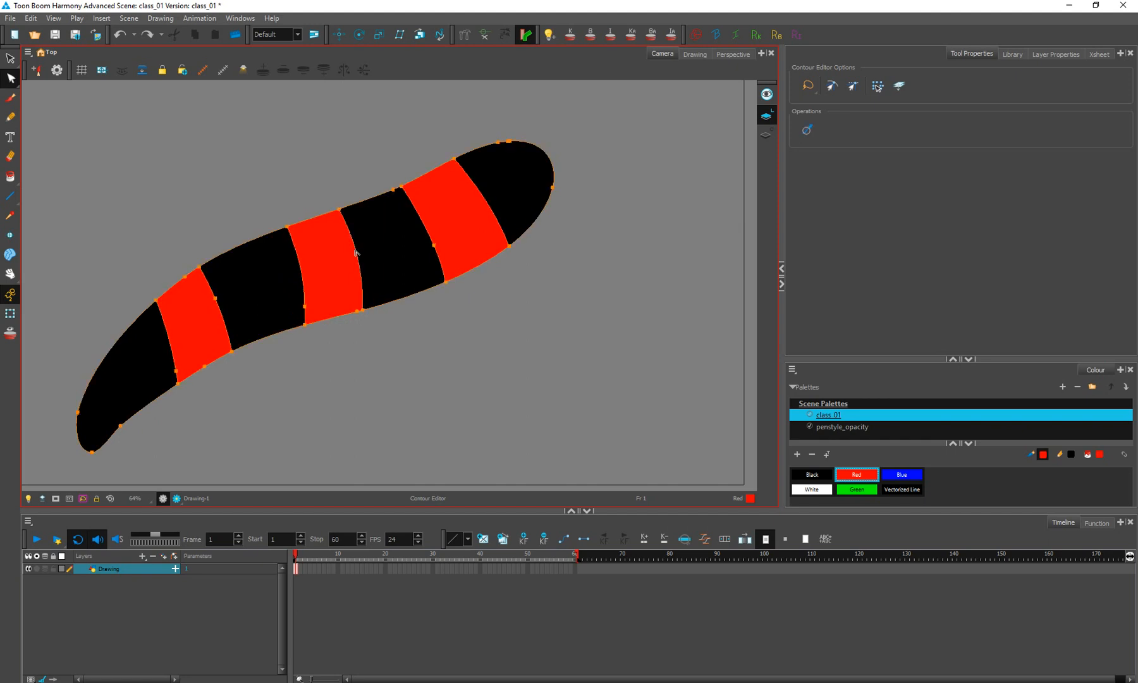
pyautogui.moveTo(358, 263); pyautogui.dragTo(373, 268)
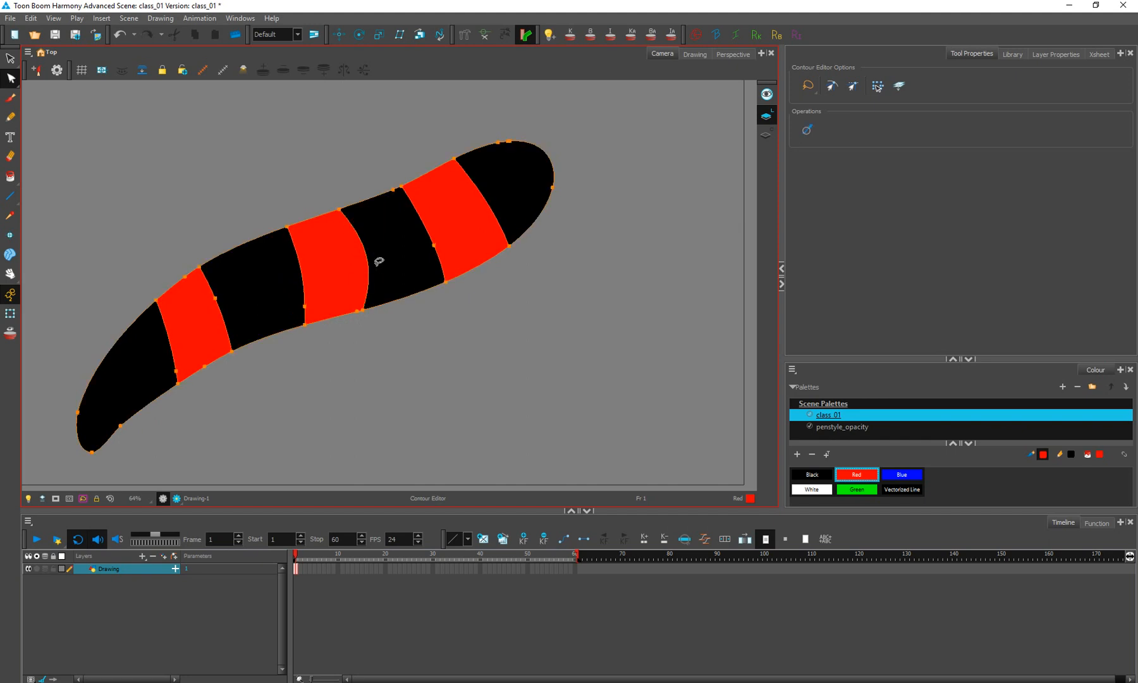
pyautogui.hotkey('ctrl', 'z')
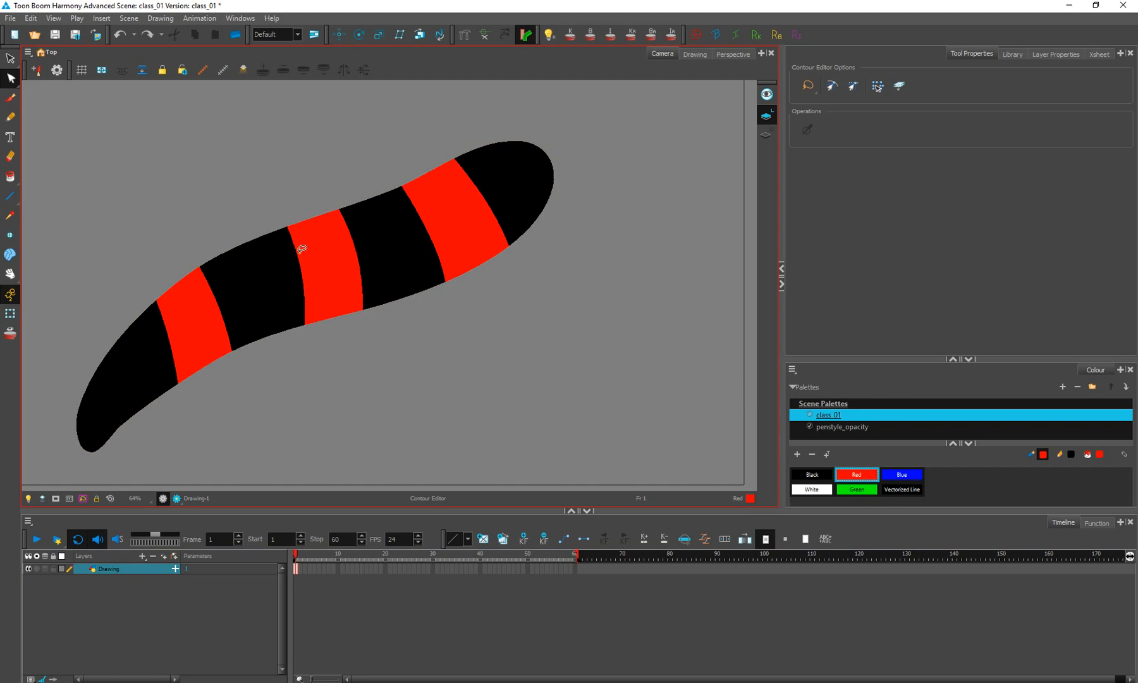
# Step: Select the black and red segments of the striped stroke one by one and move them apart as separate pieces
pyautogui.click(11, 57)
pyautogui.click(379, 245)
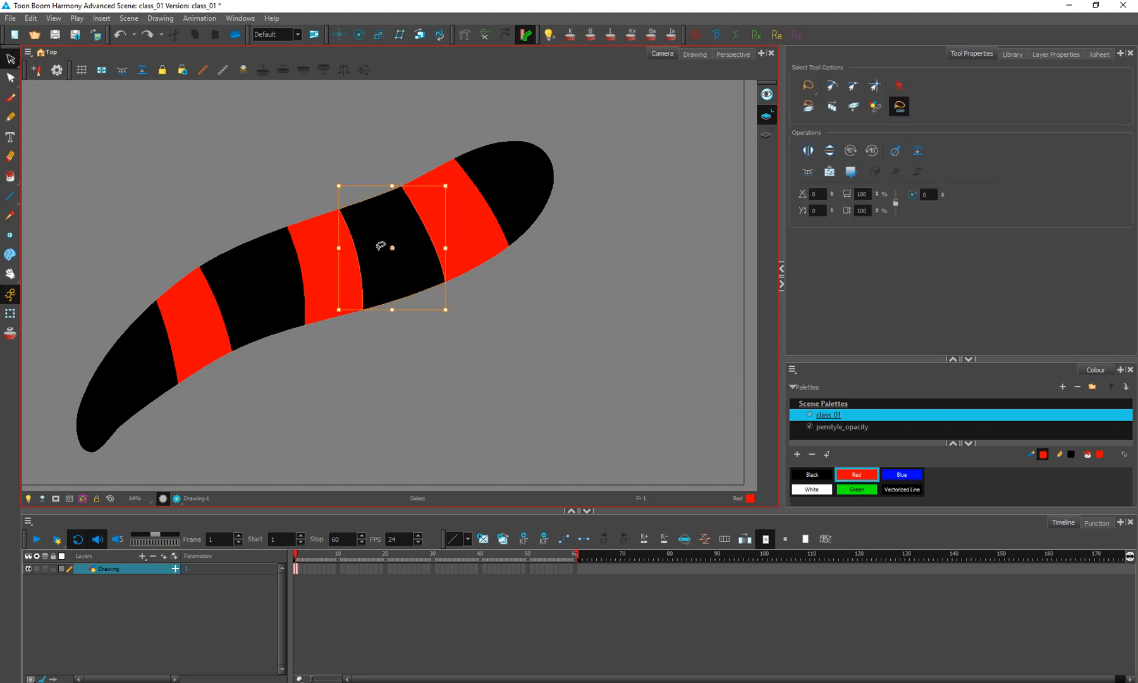
pyautogui.moveTo(423, 251); pyautogui.dragTo(430, 361)
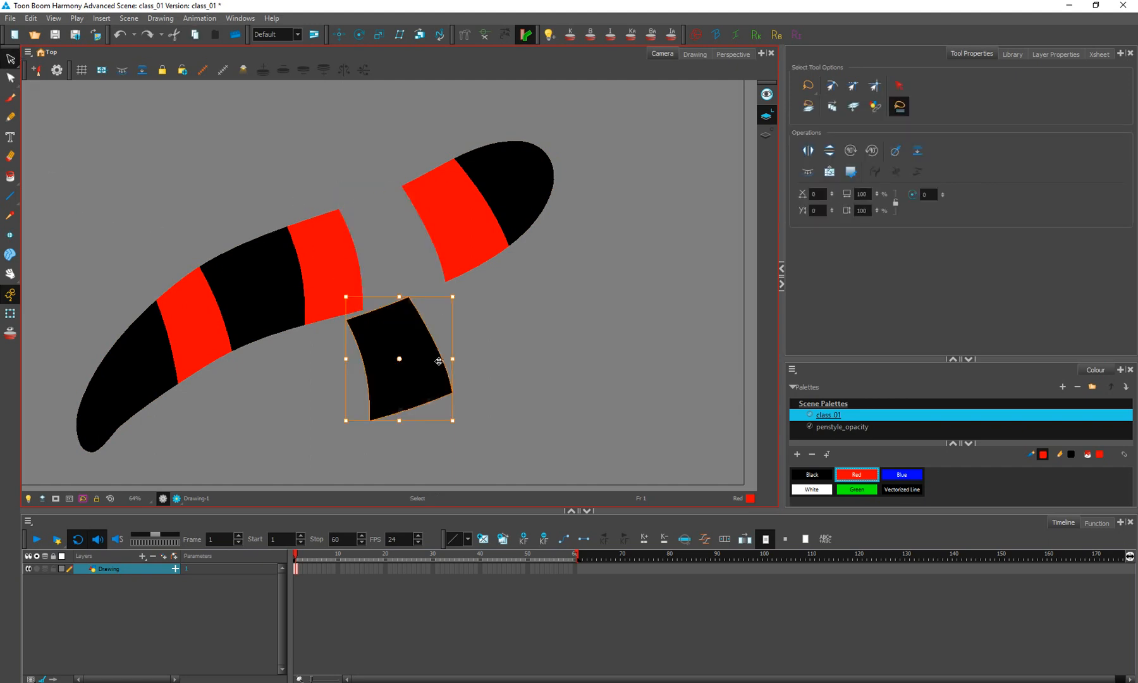
pyautogui.click(471, 234)
pyautogui.moveTo(467, 166); pyautogui.dragTo(507, 267)
pyautogui.click(515, 194)
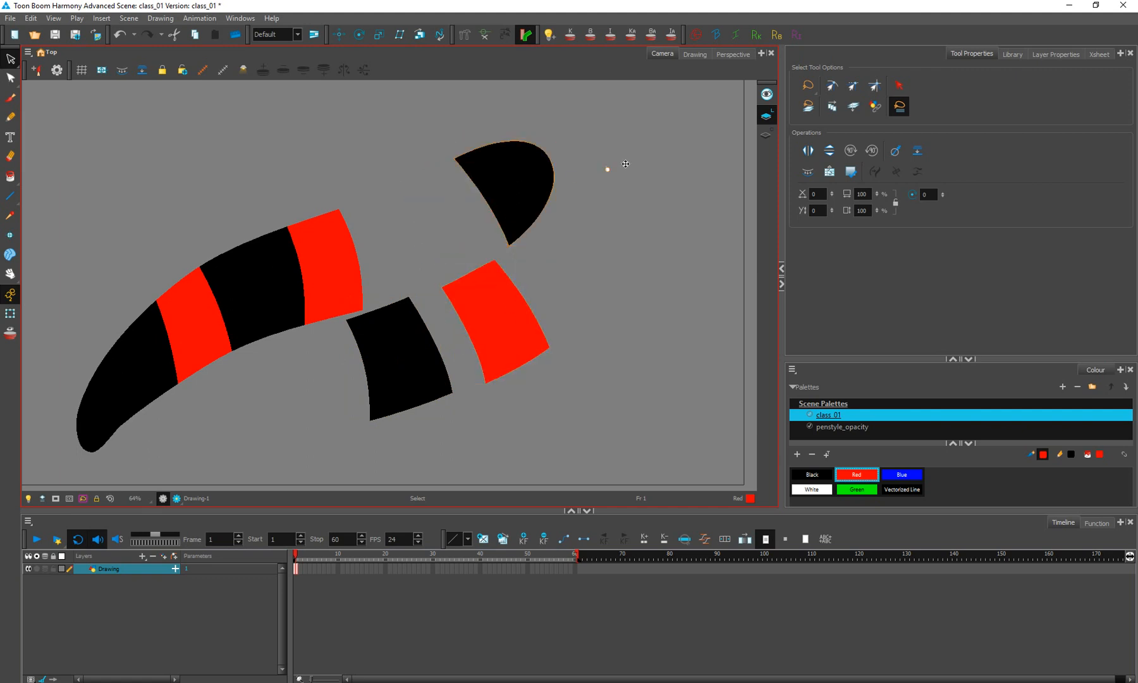
pyautogui.click(268, 298)
pyautogui.moveTo(269, 299); pyautogui.dragTo(221, 144)
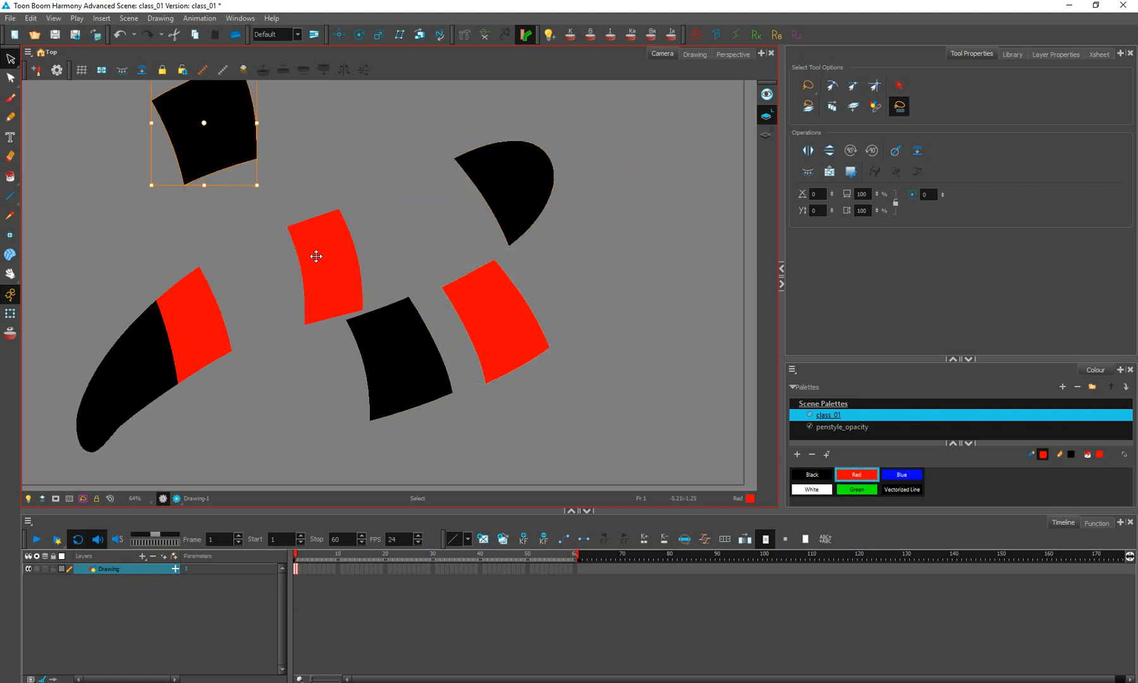
pyautogui.click(323, 270)
pyautogui.moveTo(347, 314); pyautogui.dragTo(304, 443)
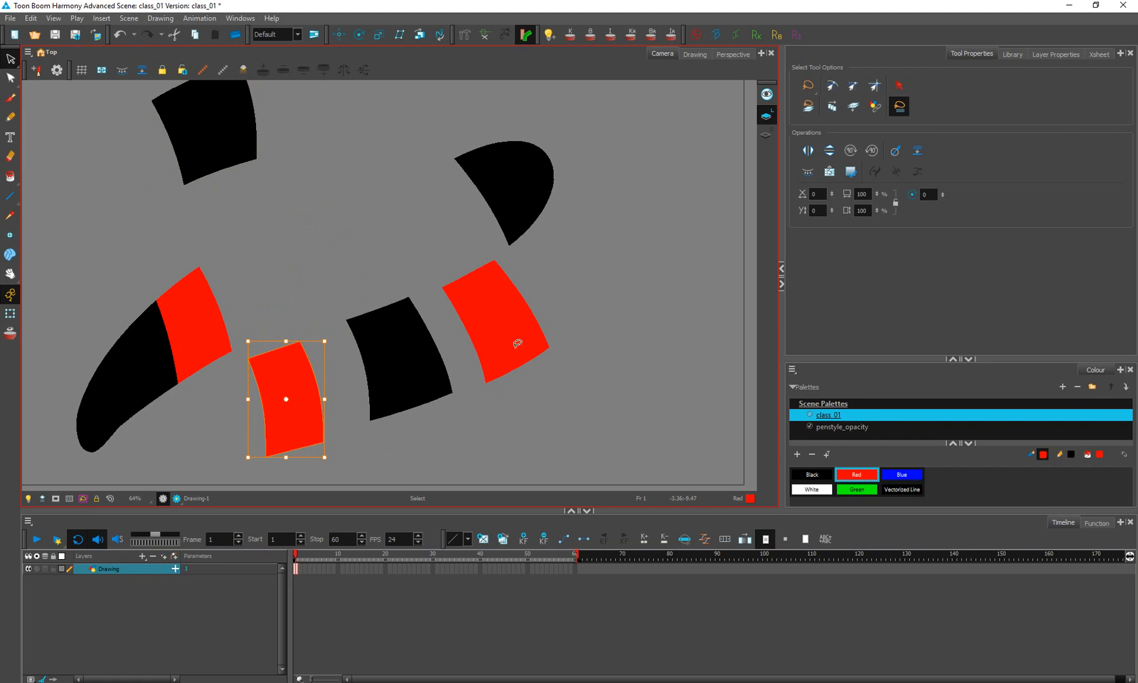
# Step: Change the Red swatch to a muted red with RGB 173, 54, 54
pyautogui.click(878, 482)
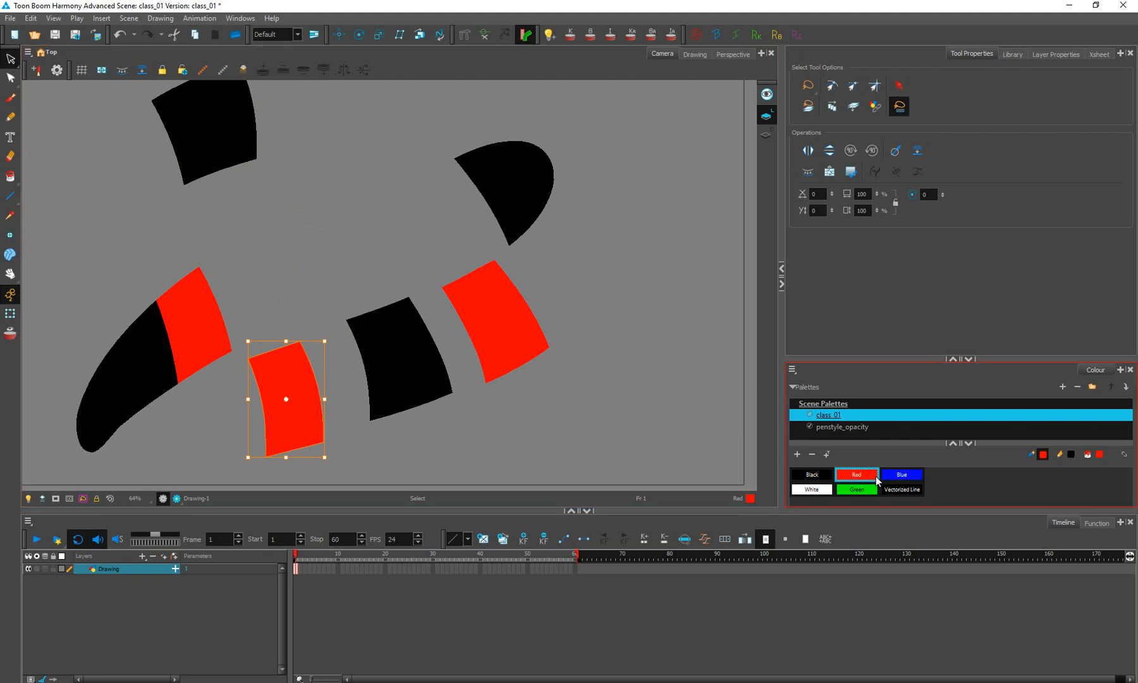
pyautogui.doubleClick(877, 481)
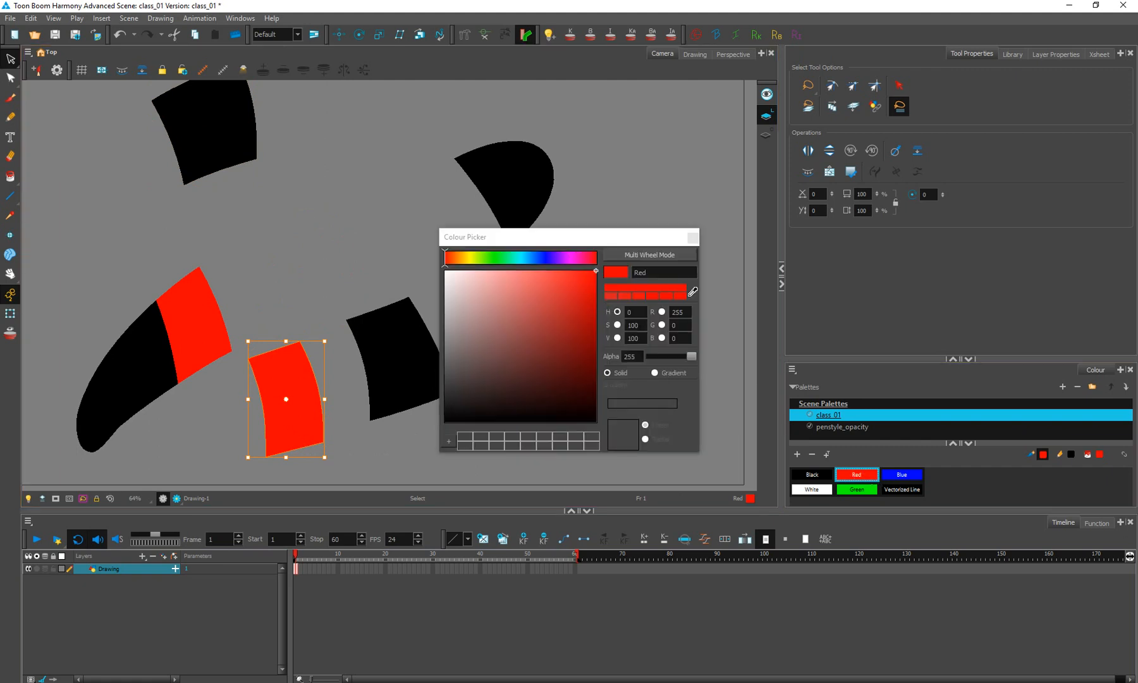
pyautogui.moveTo(509, 325); pyautogui.dragTo(548, 318)
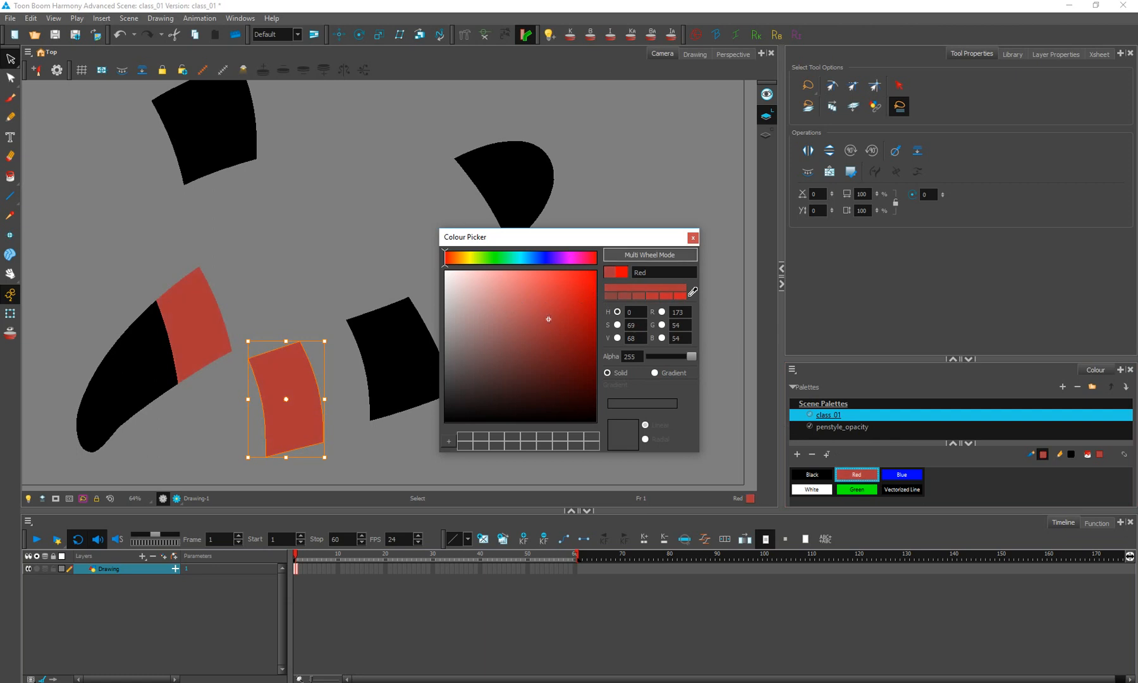
pyautogui.click(692, 238)
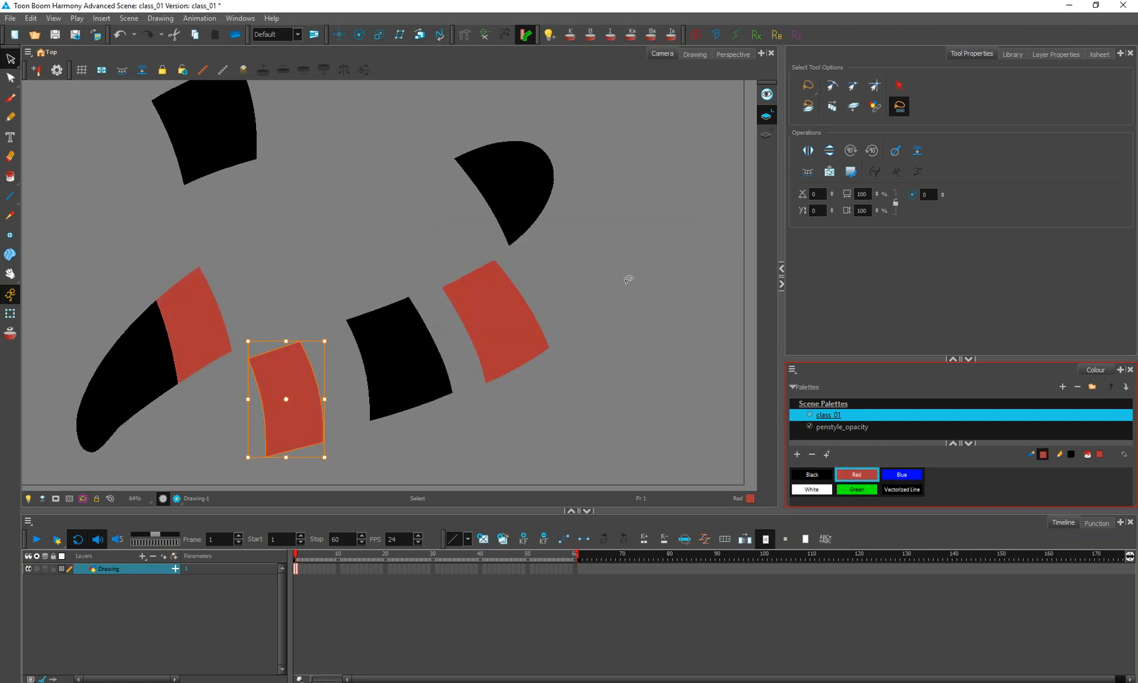
# Step: Undo the Red swatch change and the segment and stripe edits, going back towards the plain black stroke
pyautogui.hotkey('ctrl', 'z')
pyautogui.hotkey('ctrl', 'z')
pyautogui.hotkey('ctrl', 'z')
pyautogui.hotkey('ctrl', 'z')
pyautogui.hotkey('ctrl', 'z')
pyautogui.hotkey('ctrl', 'z')
pyautogui.hotkey('ctrl', 'z')
pyautogui.hotkey('ctrl', 'z')
pyautogui.hotkey('ctrl', 'z')
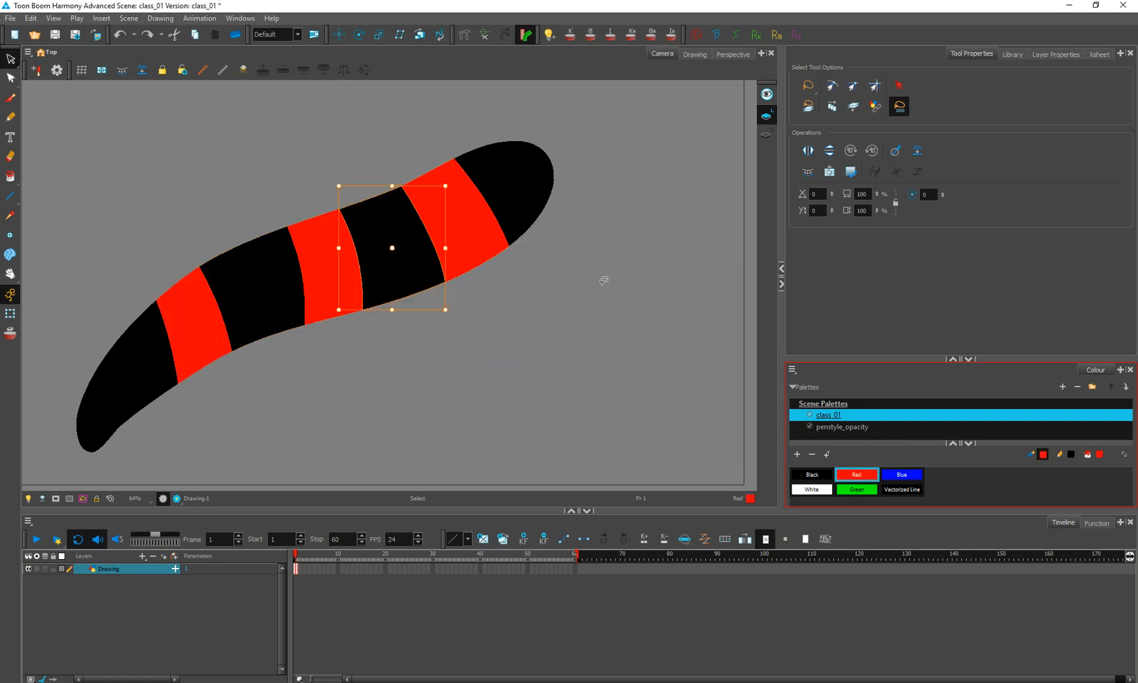
# Step: Change the Red swatch to a softer, less saturated red and return to the Brush tool
pyautogui.doubleClick(875, 477)
pyautogui.doubleClick(875, 477)
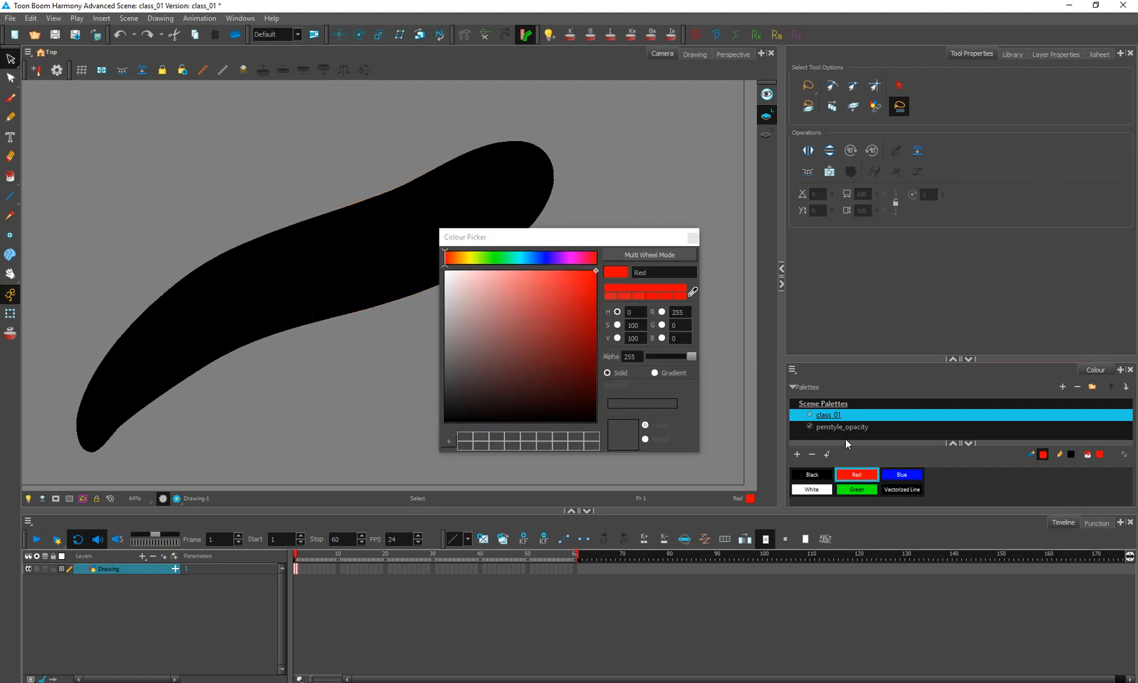
pyautogui.moveTo(519, 329)
pyautogui.mouseDown()
pyautogui.moveTo(508, 310)
pyautogui.moveTo(525, 325)
pyautogui.moveTo(540, 311)
pyautogui.mouseUp()
pyautogui.click(693, 237)
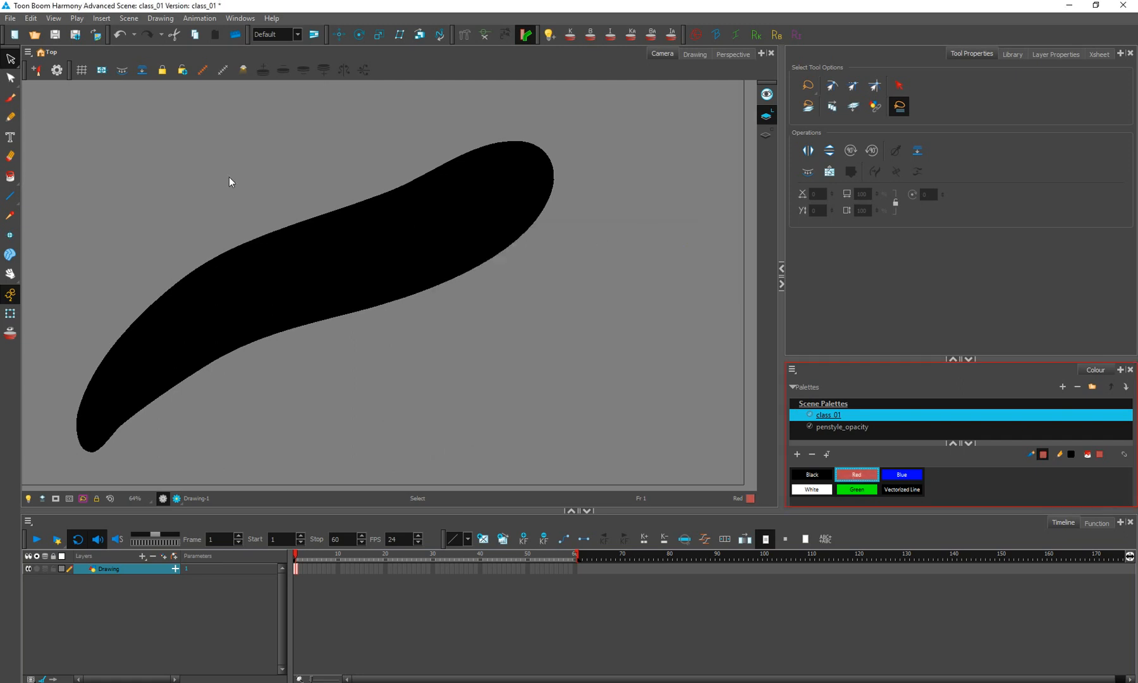
pyautogui.click(10, 98)
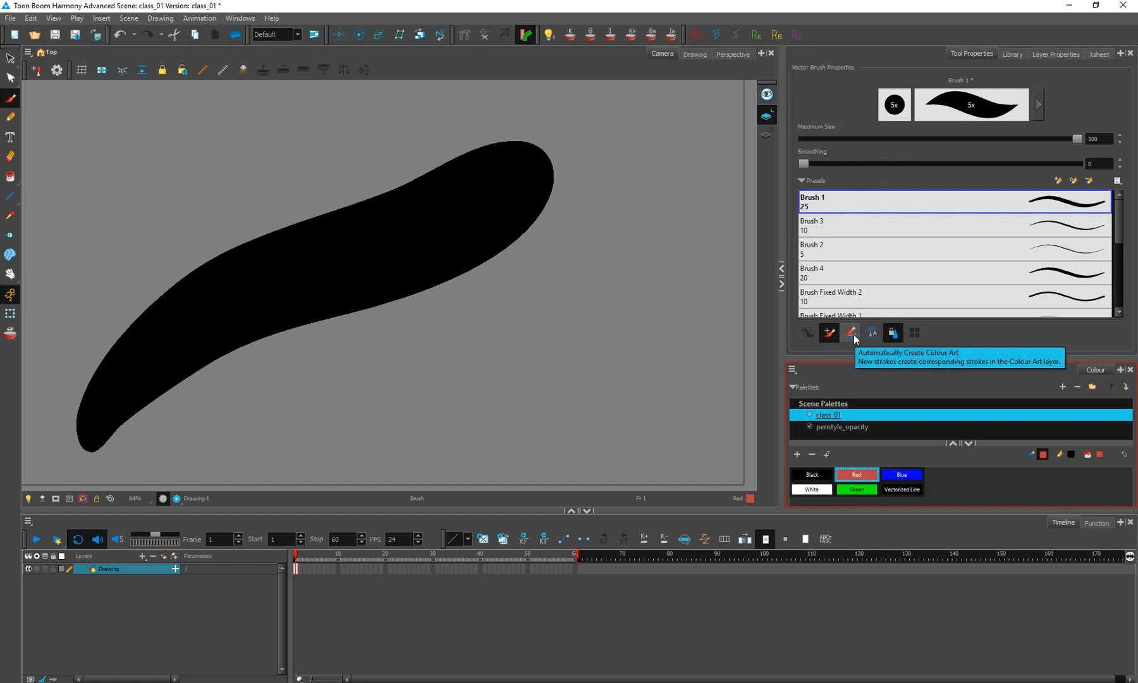
pyautogui.click(762, 118)
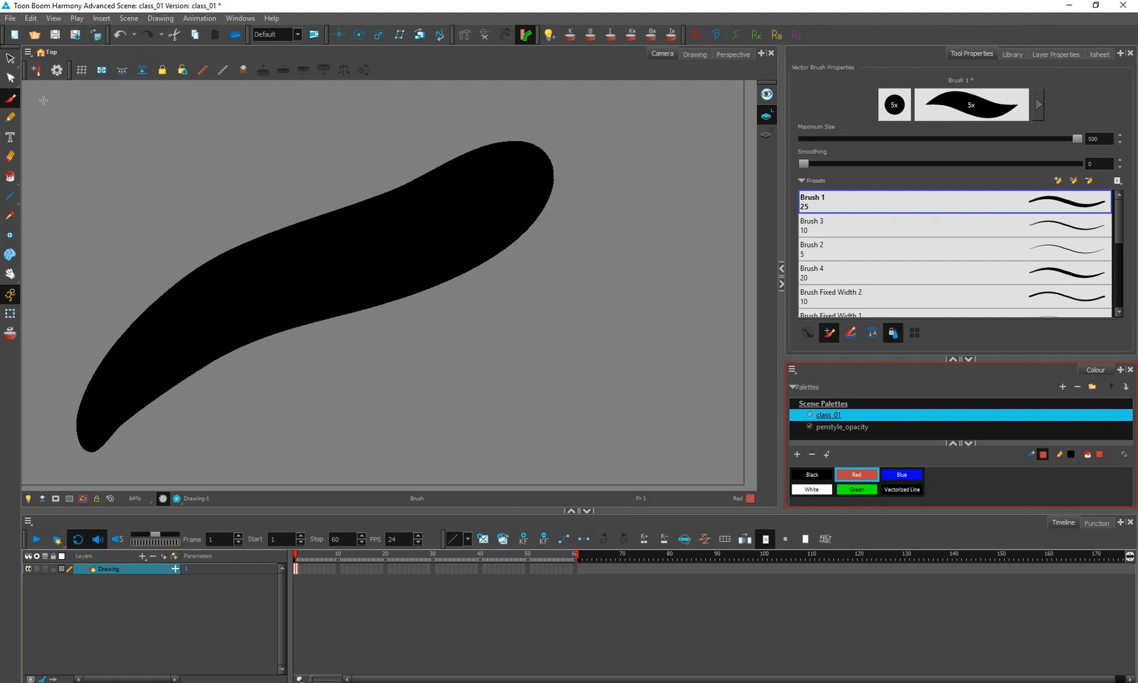
# Step: Turn on automatic colour art creation, draw a closed red loop below the black stroke, and inspect its centre line with the Contour Editor
pyautogui.click(850, 331)
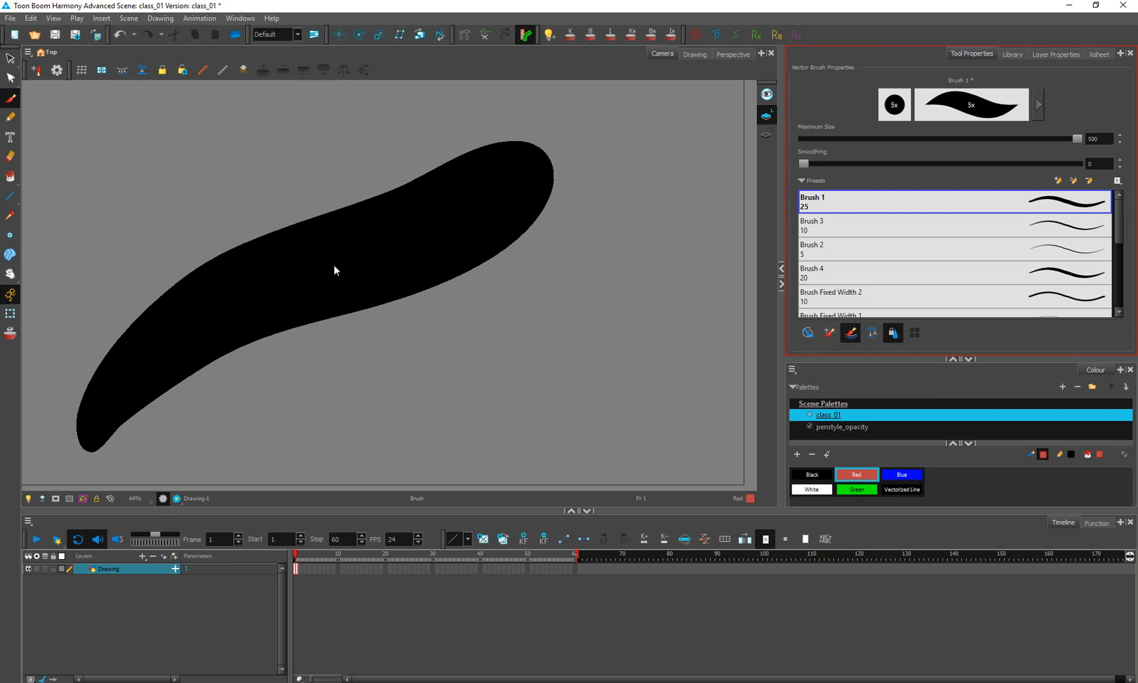
pyautogui.moveTo(456, 359)
pyautogui.mouseDown()
pyautogui.moveTo(644, 417)
pyautogui.moveTo(456, 362)
pyautogui.mouseUp()
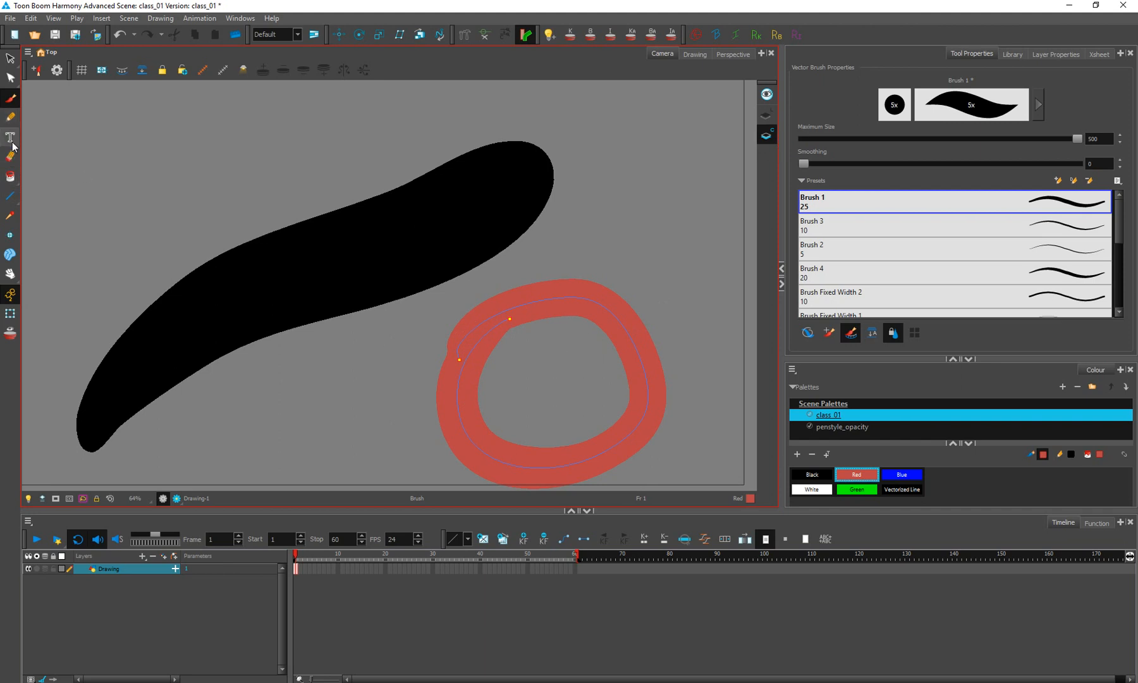
pyautogui.click(10, 177)
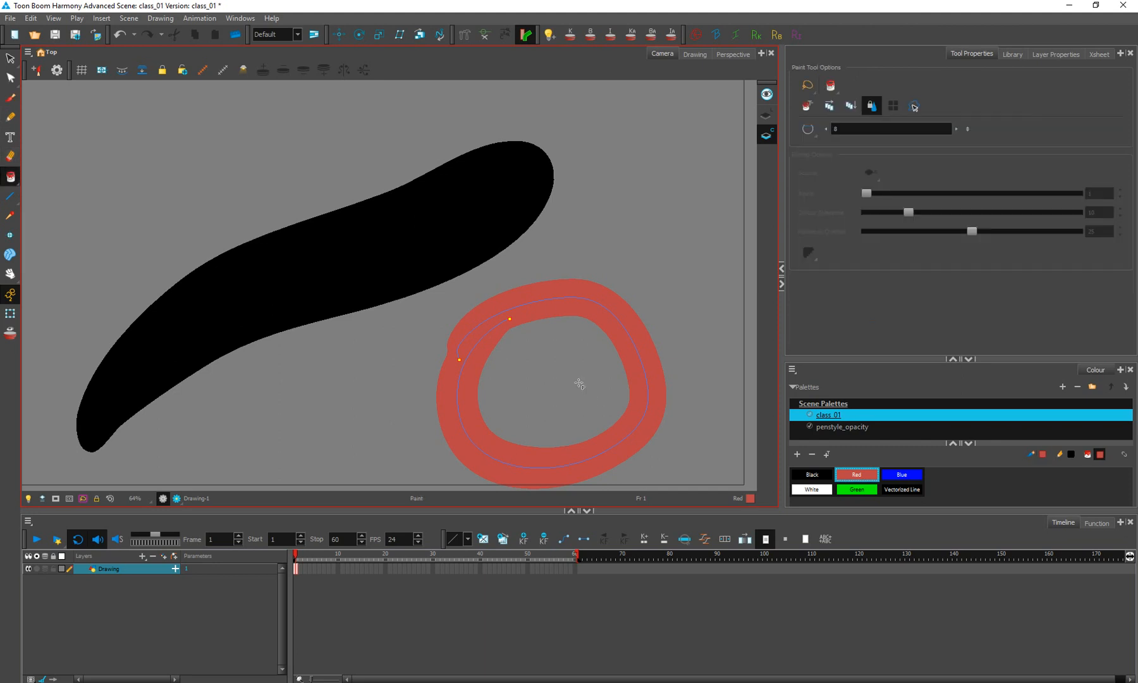
pyautogui.hotkey('alt', 'q')
pyautogui.click(513, 318)
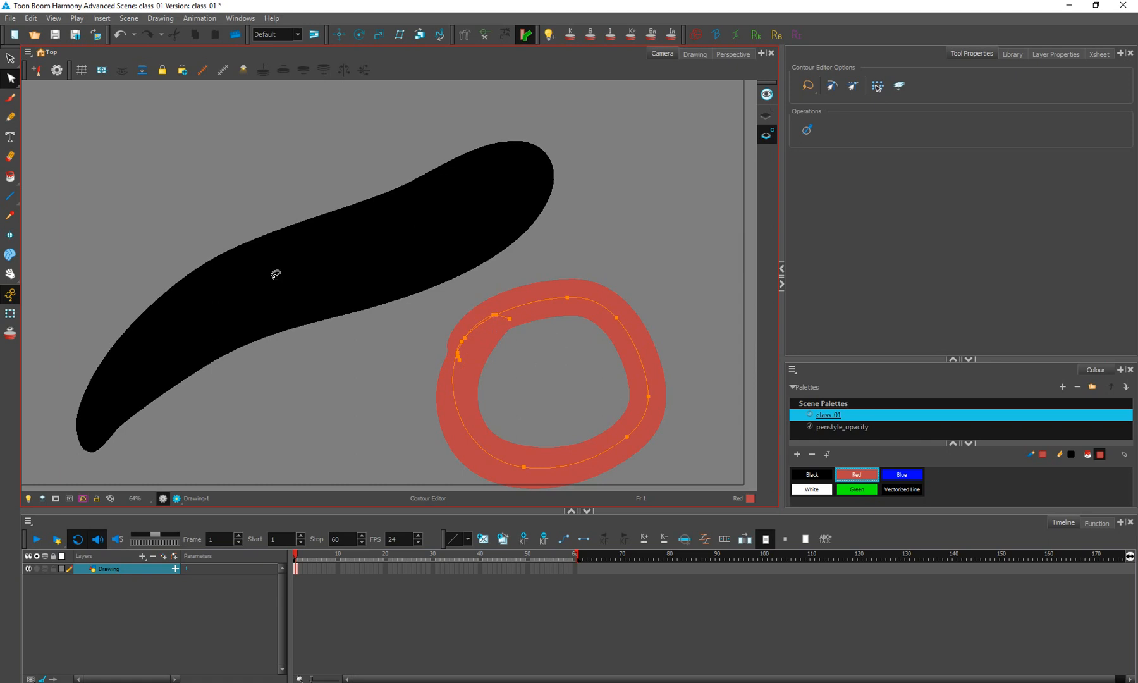
# Step: Fill the inside of the loop with Red using the Paint tool, and undo the fill and the loop
pyautogui.click(11, 177)
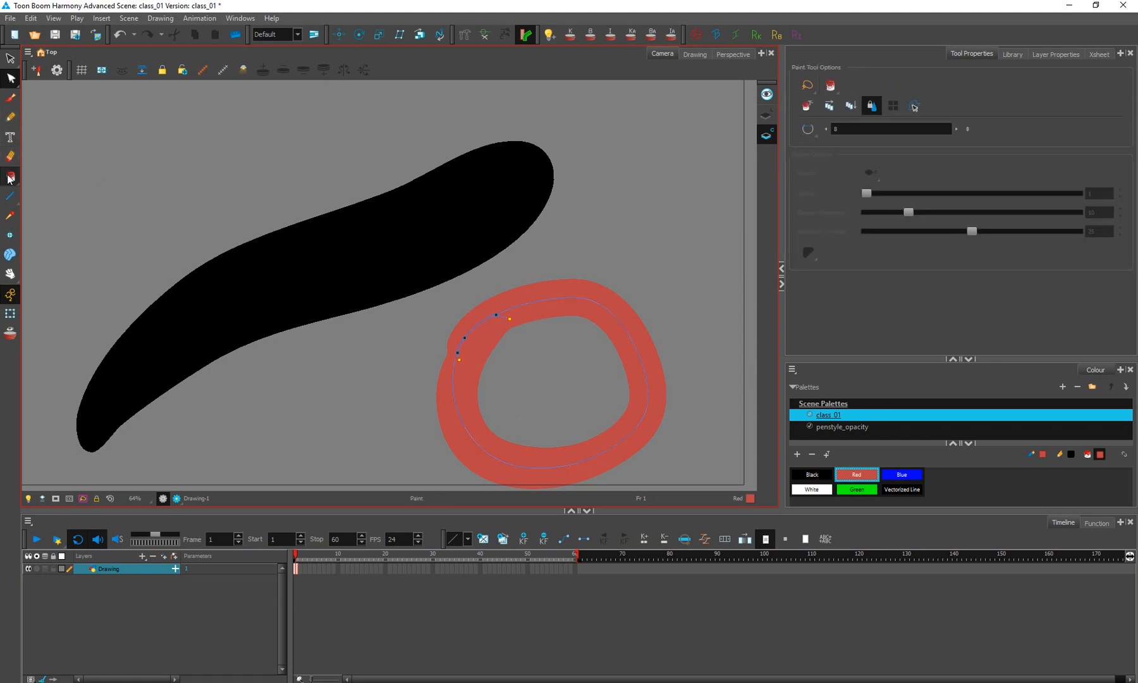
pyautogui.click(561, 422)
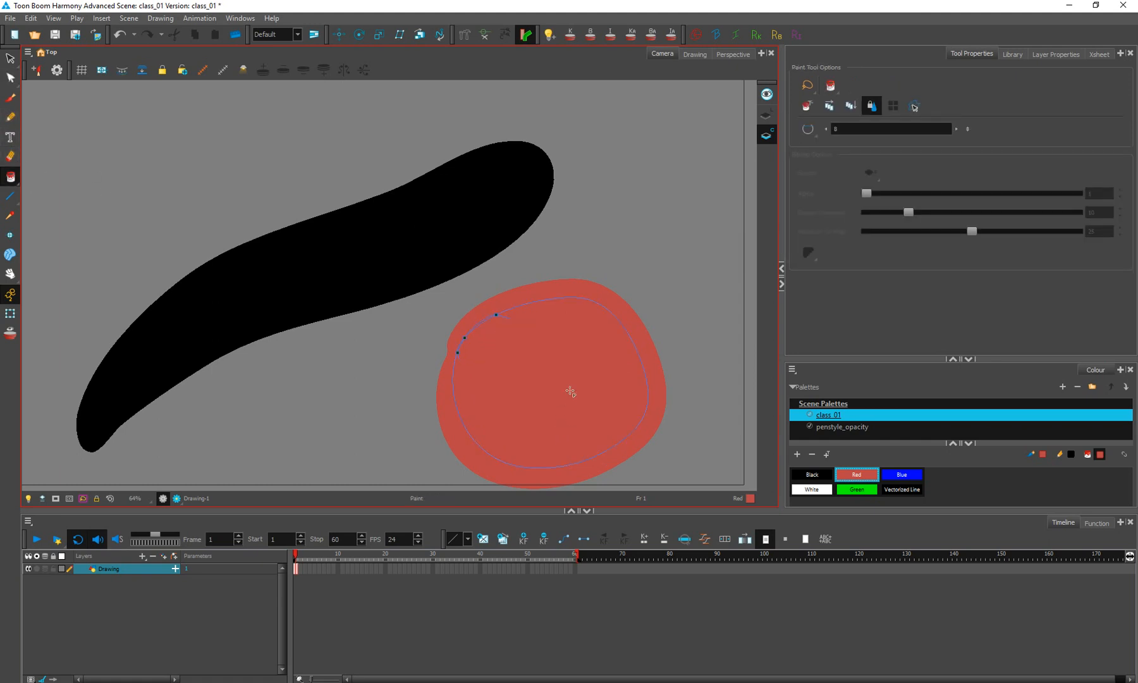
pyautogui.hotkey('ctrl', 'z')
pyautogui.hotkey('ctrl', 'z')
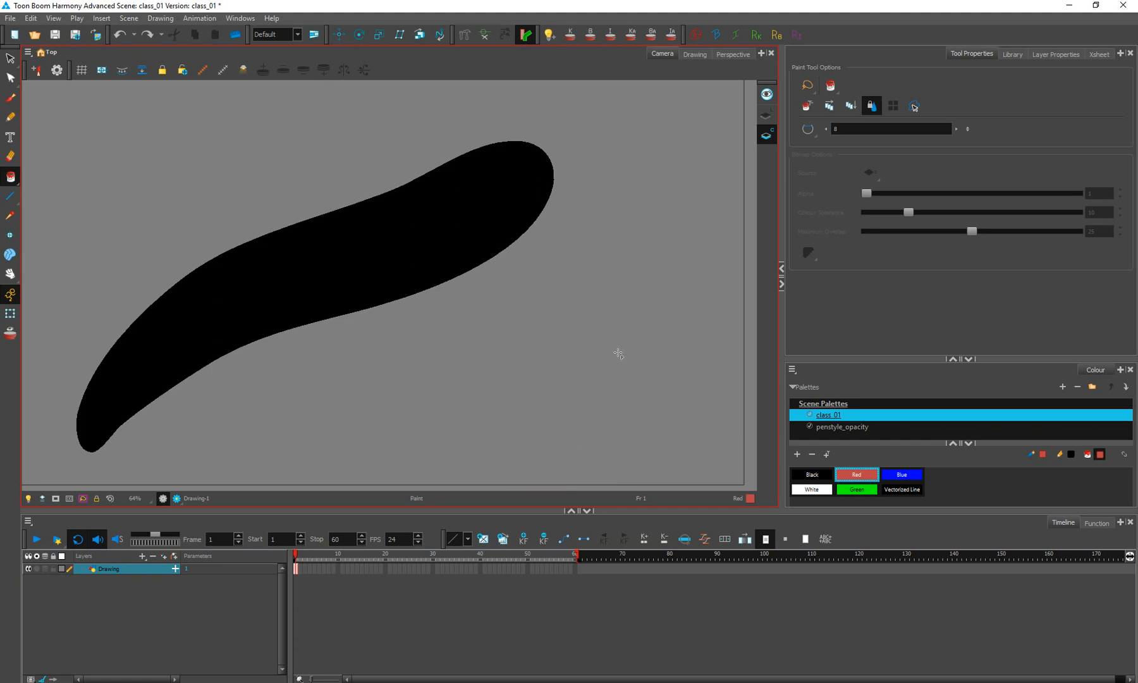
# Step: Return to the Brush tool and turn off automatic colour art creation
pyautogui.click(8, 61)
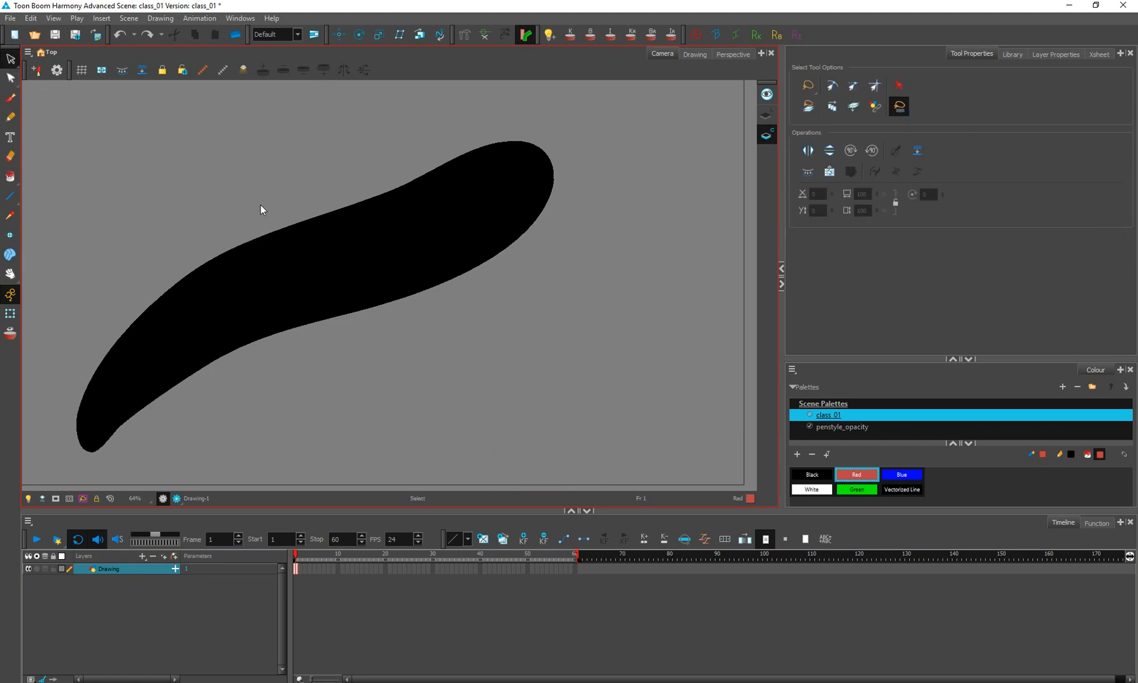
pyautogui.click(11, 96)
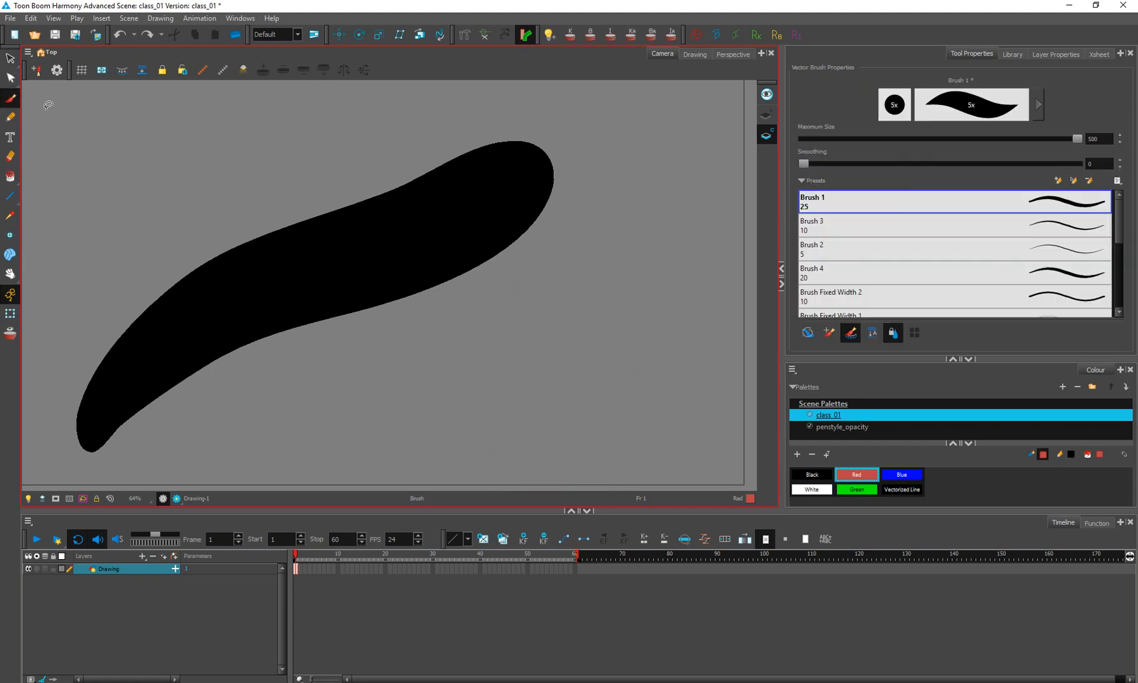
pyautogui.click(850, 334)
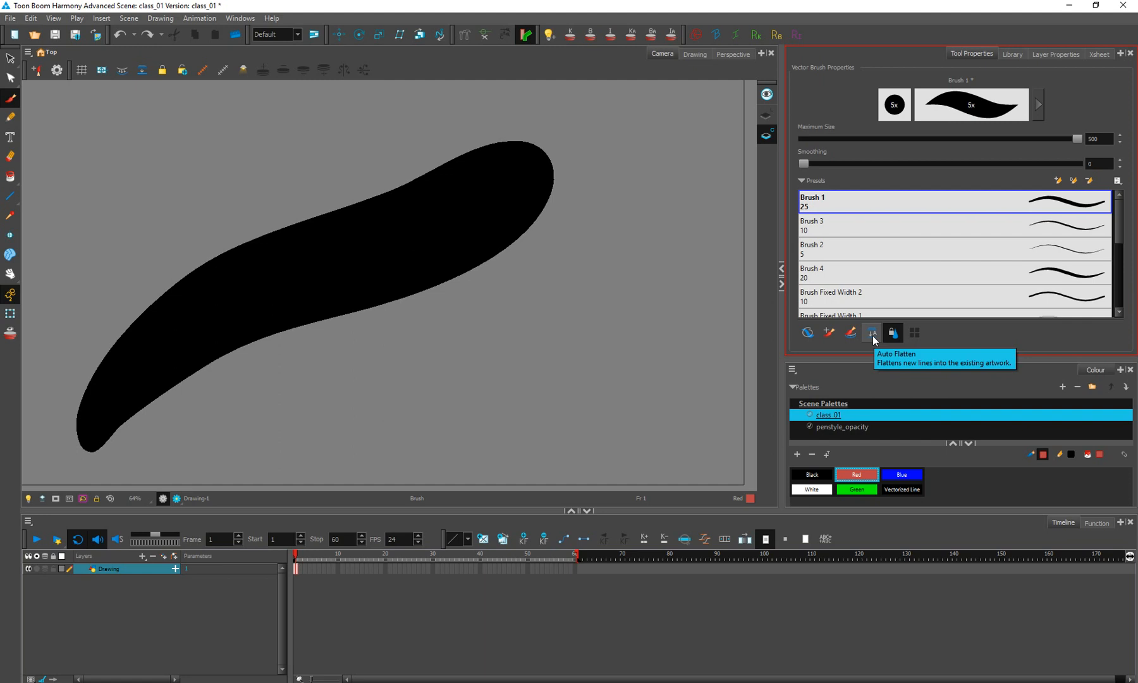
# Step: Undo the Red swatch change and the thick black stroke, and reduce the maximum brush size to 280.8
pyautogui.hotkey('ctrl', 'z')
pyautogui.hotkey('ctrl', 'z')
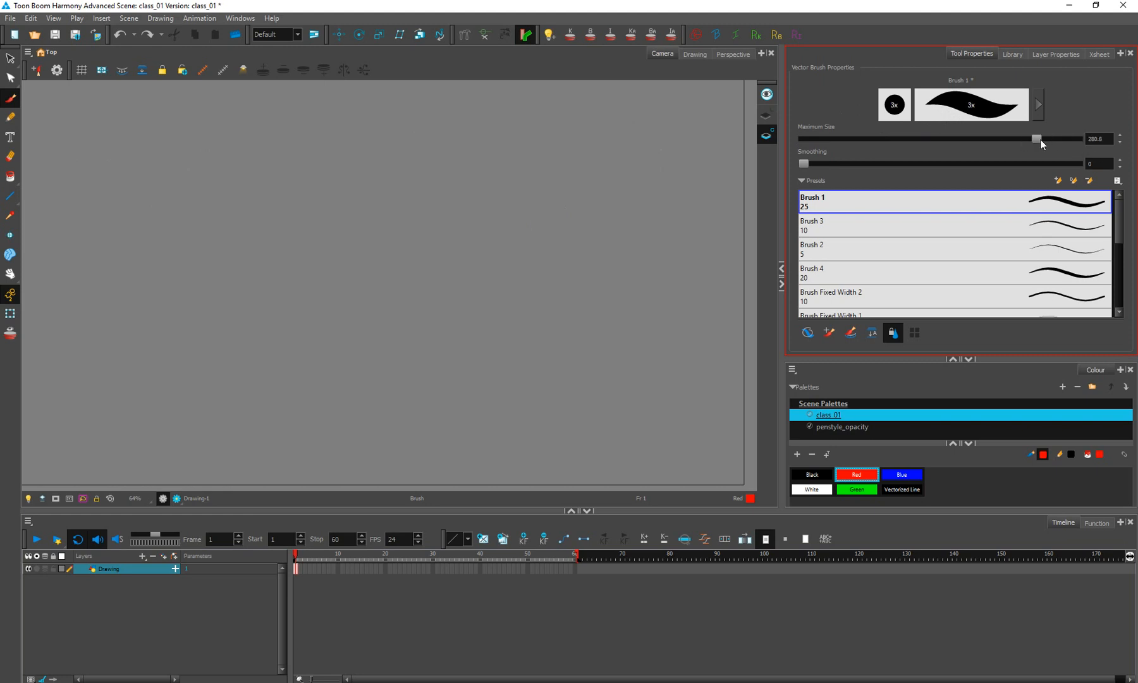
# Step: Undo the earlier clearing of the canvas and delete all the restored strokes again
pyautogui.click(10, 58)
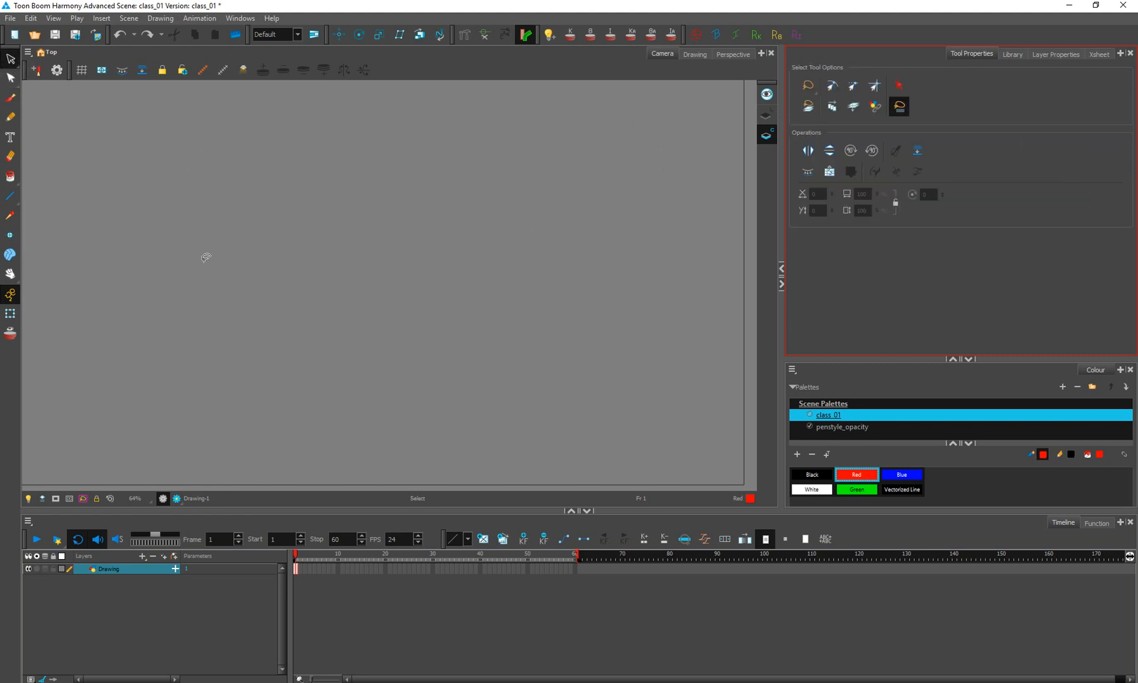
pyautogui.click(157, 286)
pyautogui.hotkey('ctrl', 'z')
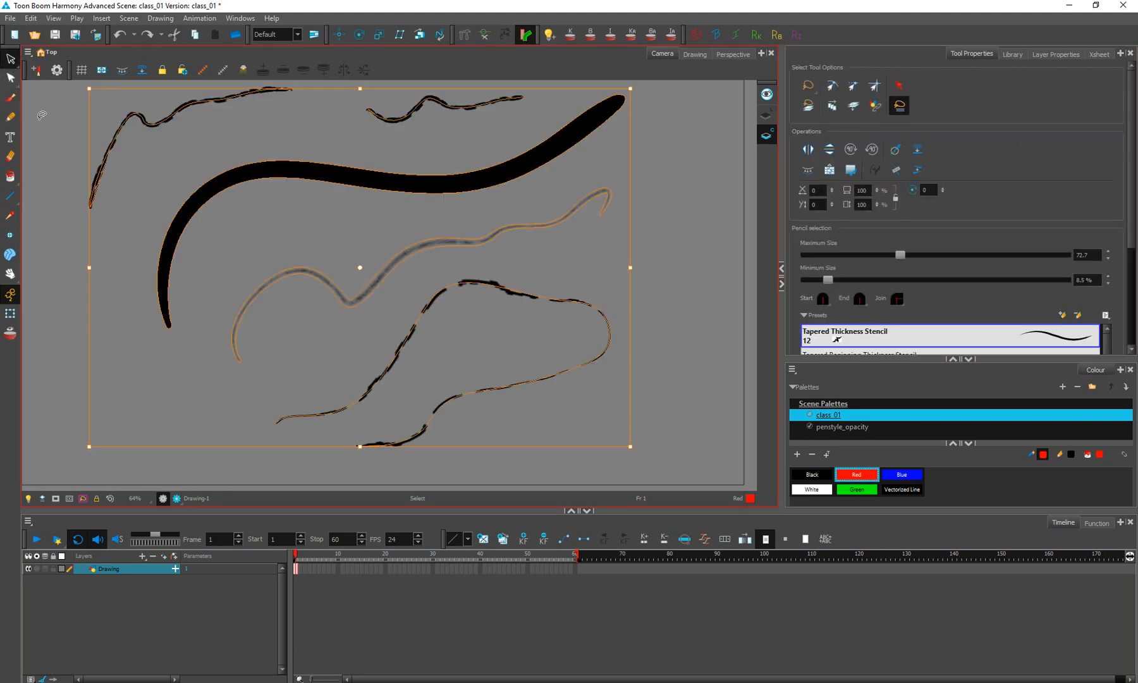
pyautogui.press('Delete')
# Step: Using the Brush with the Black swatch, draw two long rising strokes crossed by two steep strokes to form a grid
pyautogui.hotkey('alt', 'b')
pyautogui.moveTo(107, 280); pyautogui.dragTo(467, 124)
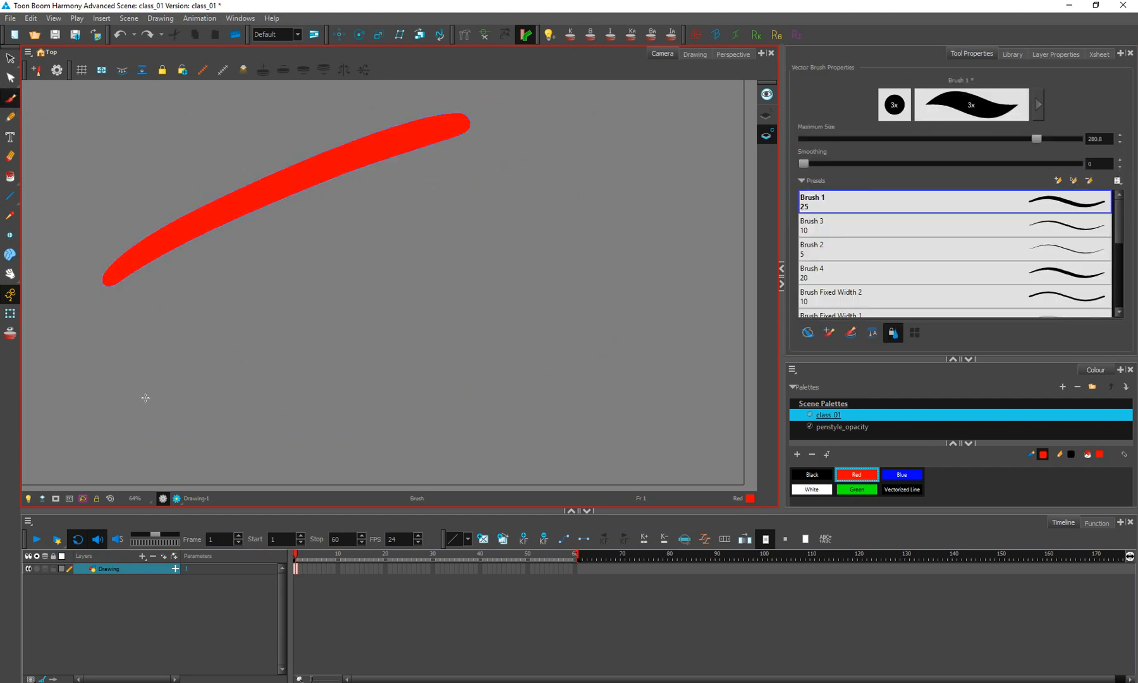
pyautogui.hotkey('ctrl', 'z')
pyautogui.click(803, 474)
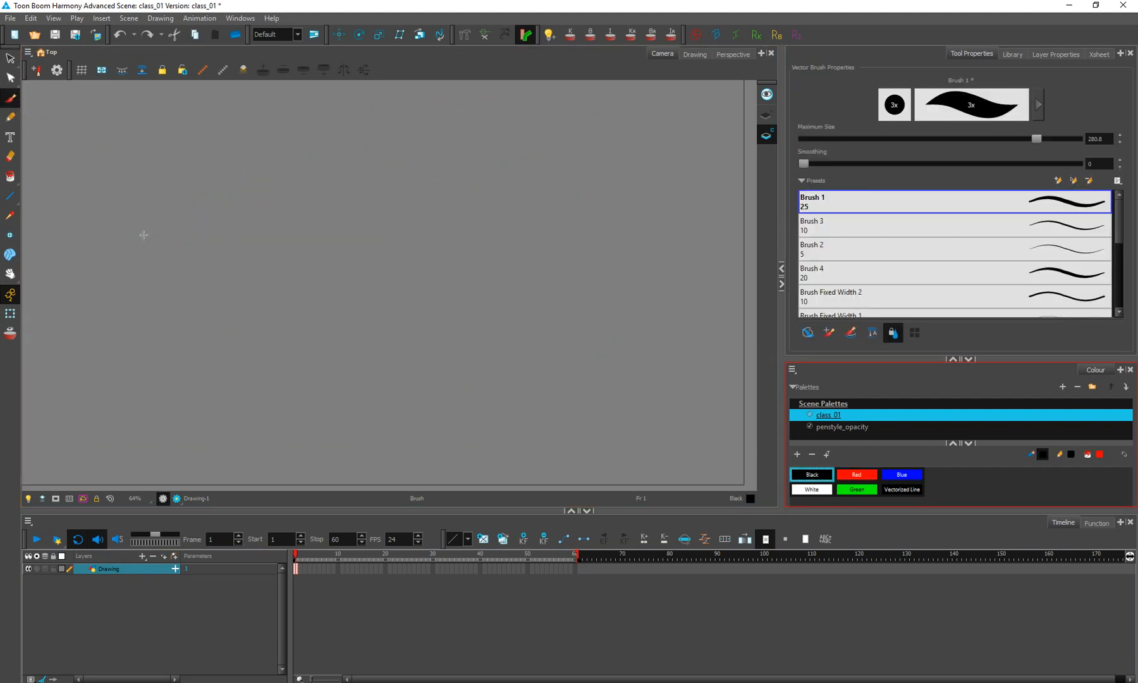
pyautogui.moveTo(105, 257); pyautogui.dragTo(524, 109)
pyautogui.moveTo(147, 444); pyautogui.dragTo(616, 271)
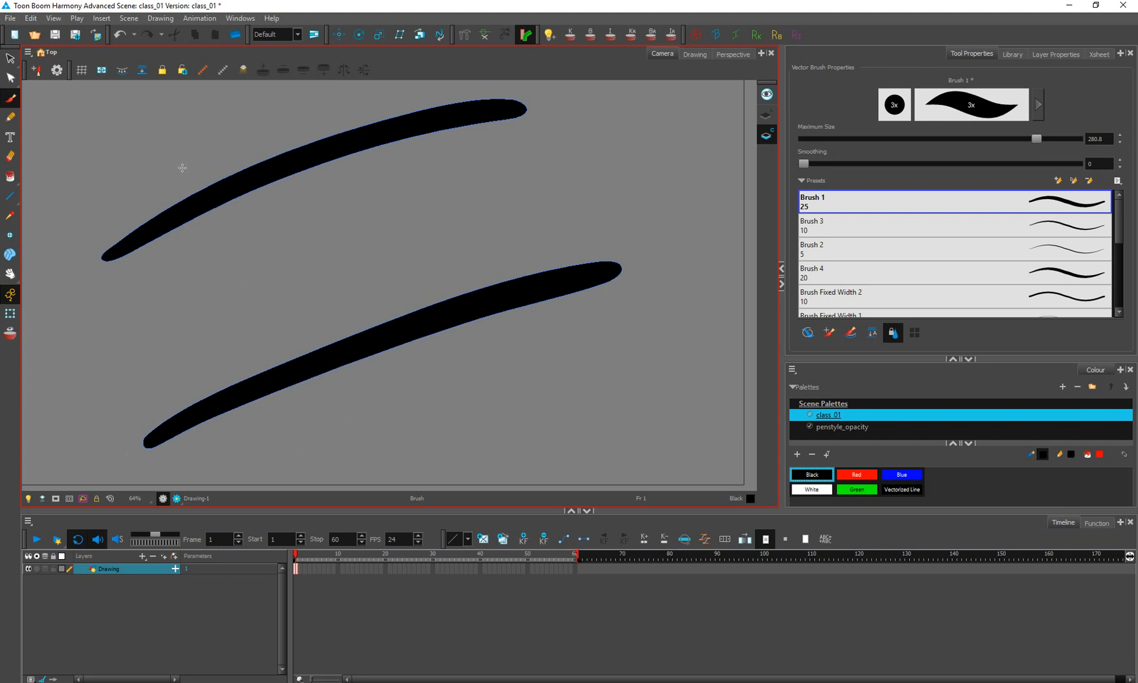
pyautogui.moveTo(169, 144)
pyautogui.mouseDown()
pyautogui.moveTo(201, 226)
pyautogui.moveTo(345, 485)
pyautogui.mouseUp()
pyautogui.moveTo(372, 101); pyautogui.dragTo(526, 421)
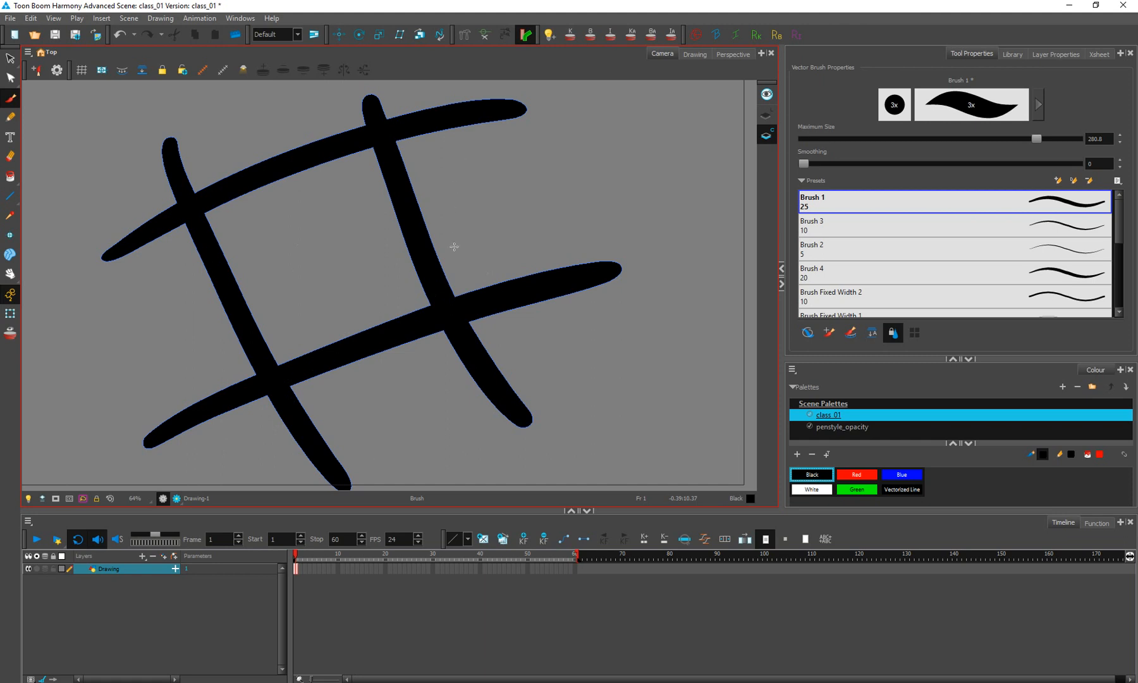
# Step: Undo the second steep crossing stroke and redo it
pyautogui.moveTo(360, 242)
pyautogui.mouseDown()
pyautogui.moveTo(304, 229)
pyautogui.moveTo(297, 265)
pyautogui.mouseUp()
pyautogui.hotkey('ctrl', 'z')
pyautogui.hotkey('ctrl', 'z')
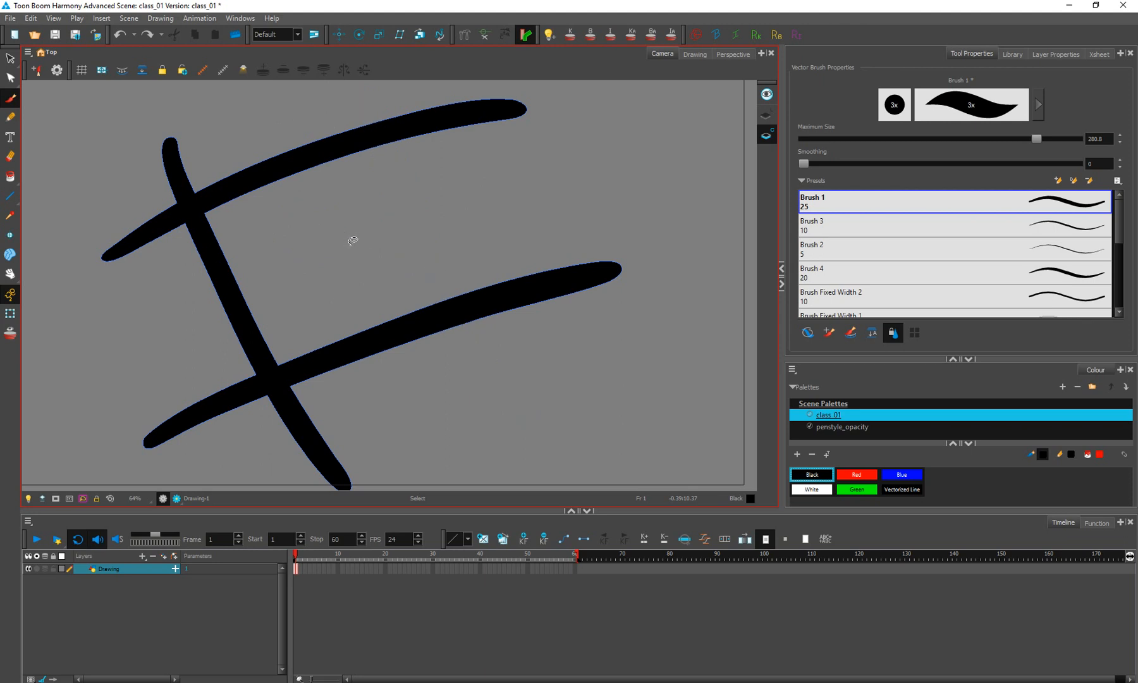
pyautogui.hotkey('ctrl', 'shift', 'z')
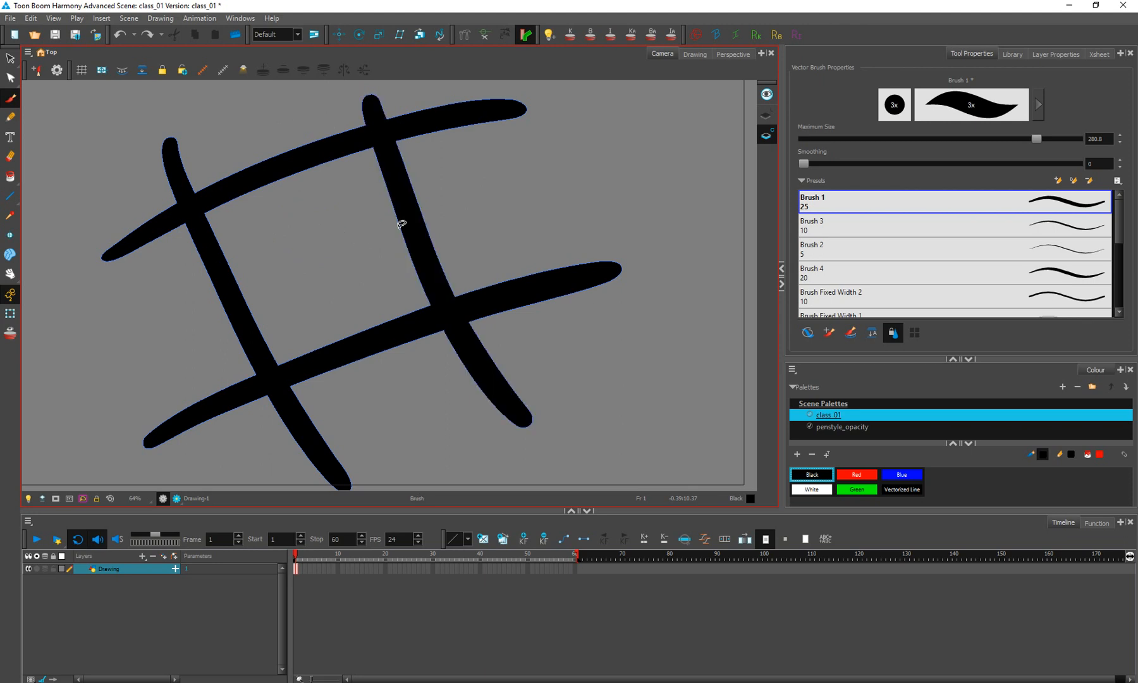
# Step: Turn off Respect Protected Colour, undo the two steep strokes, and draw two new steep strokes across the rising ones
pyautogui.click(892, 332)
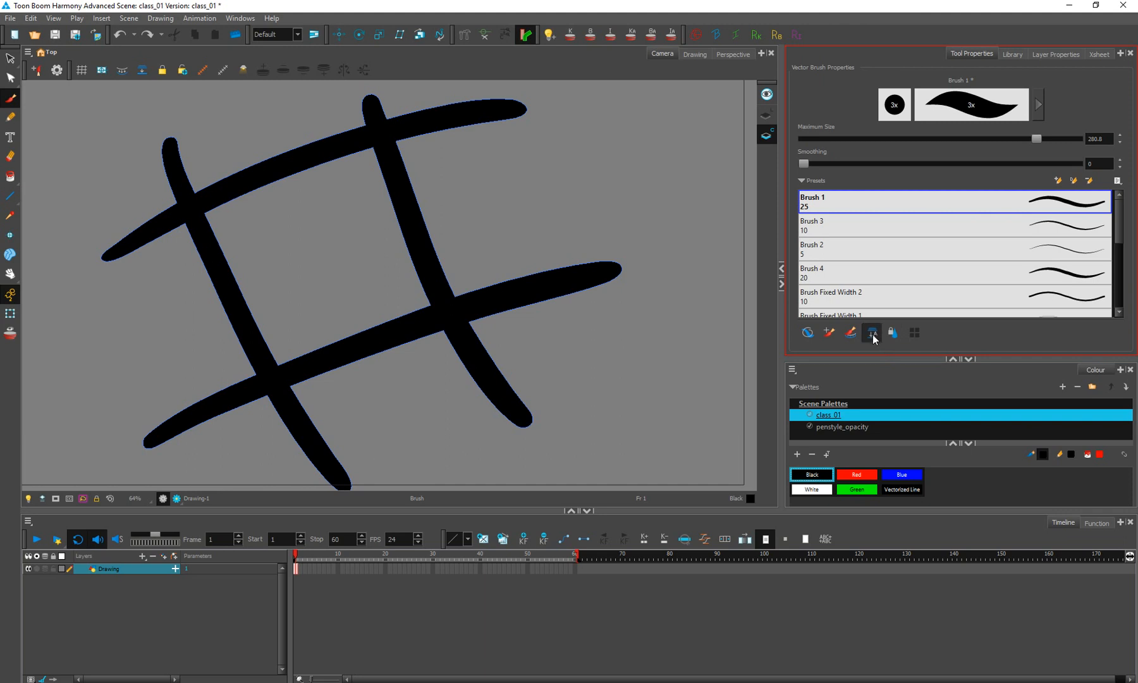
pyautogui.hotkey('ctrl', 'z')
pyautogui.hotkey('ctrl', 'z')
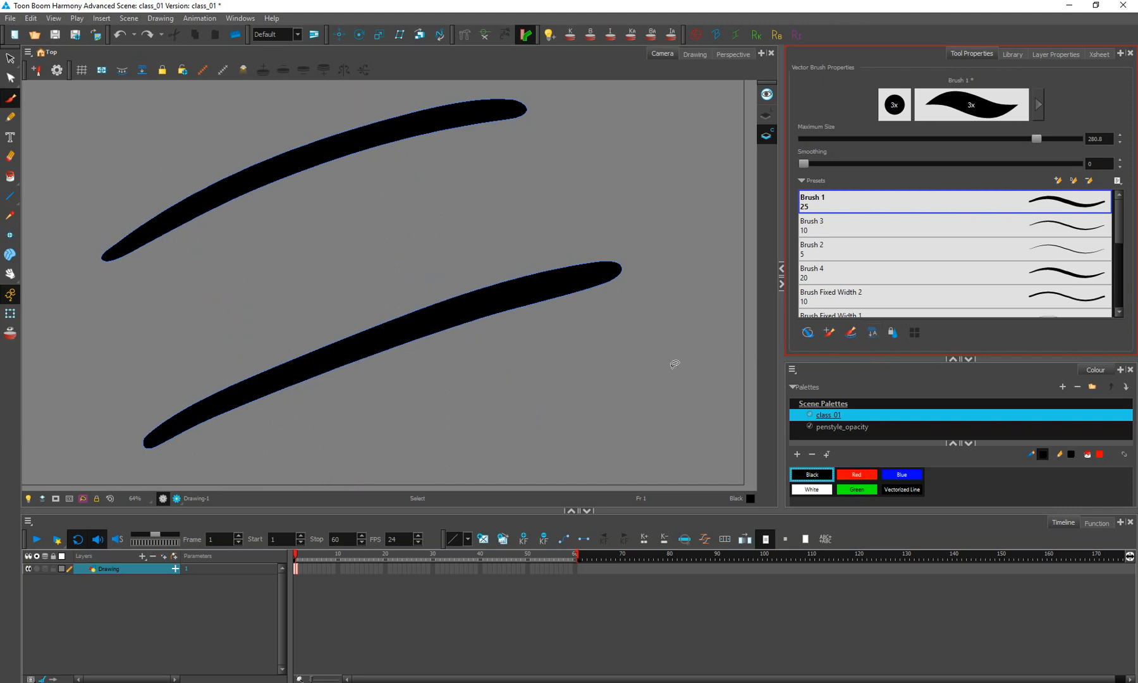
pyautogui.moveTo(199, 136)
pyautogui.mouseDown()
pyautogui.moveTo(333, 401)
pyautogui.moveTo(373, 455)
pyautogui.mouseUp()
pyautogui.moveTo(355, 84); pyautogui.dragTo(496, 395)
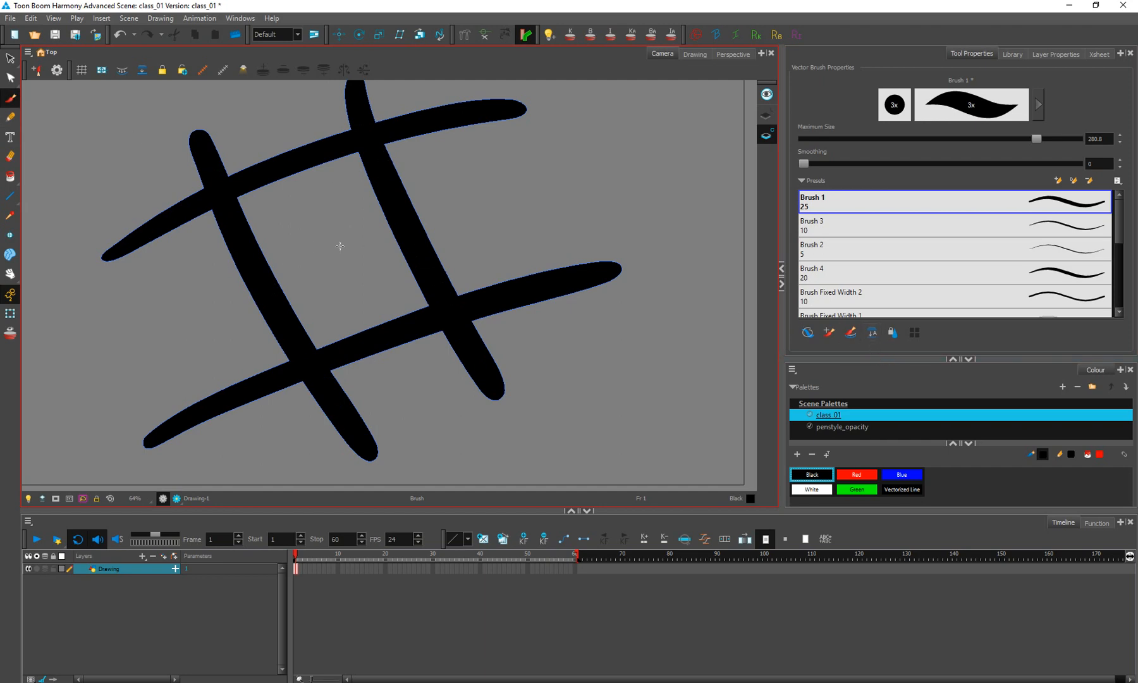
# Step: Select the upper rising stroke on its own, move it slightly down and to the left, and undo the move
pyautogui.click(10, 58)
pyautogui.click(210, 181)
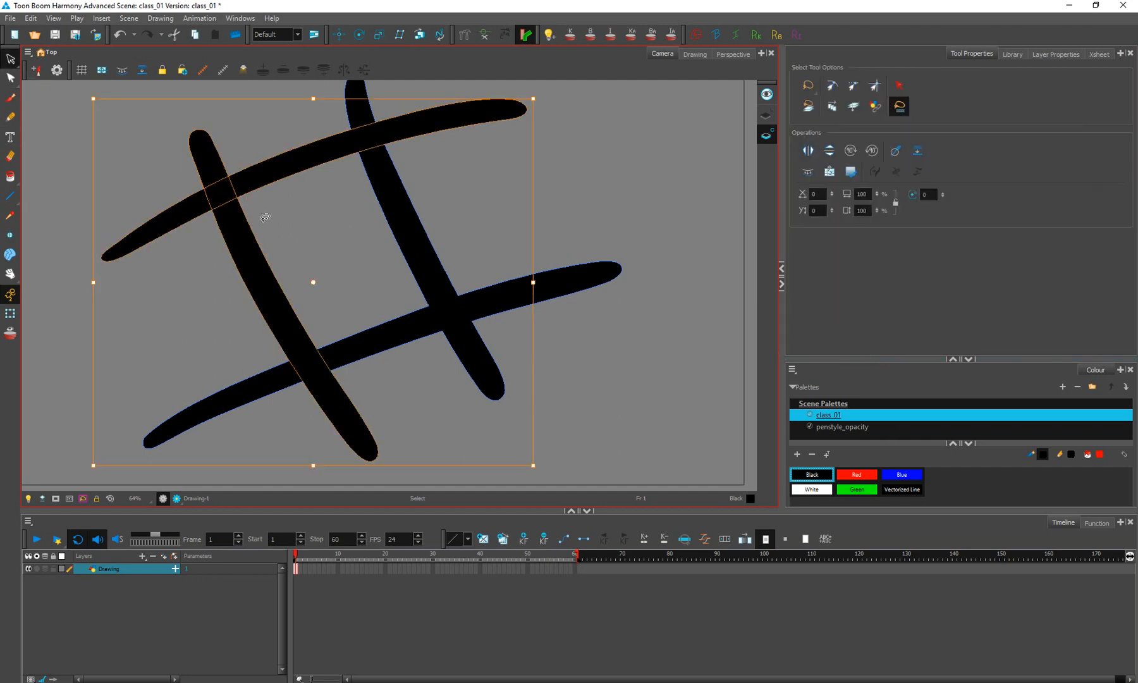
pyautogui.click(264, 206)
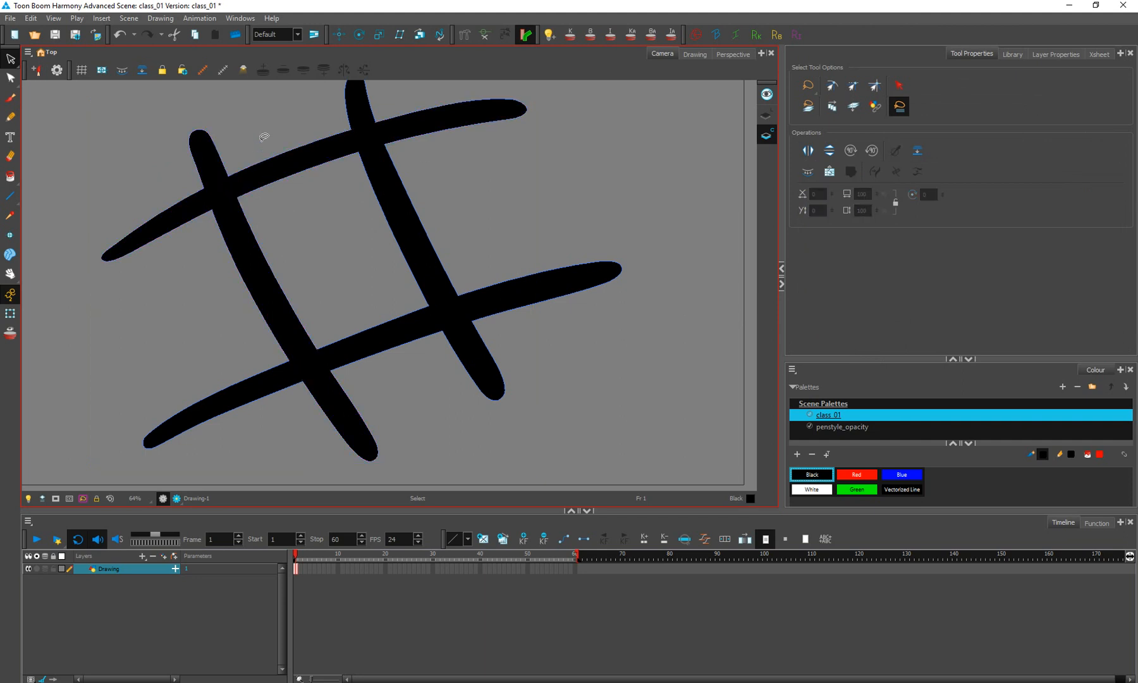
pyautogui.click(284, 175)
pyautogui.click(292, 169)
pyautogui.moveTo(293, 167)
pyautogui.mouseDown()
pyautogui.moveTo(208, 161)
pyautogui.moveTo(403, 148)
pyautogui.moveTo(311, 188)
pyautogui.moveTo(265, 176)
pyautogui.mouseUp()
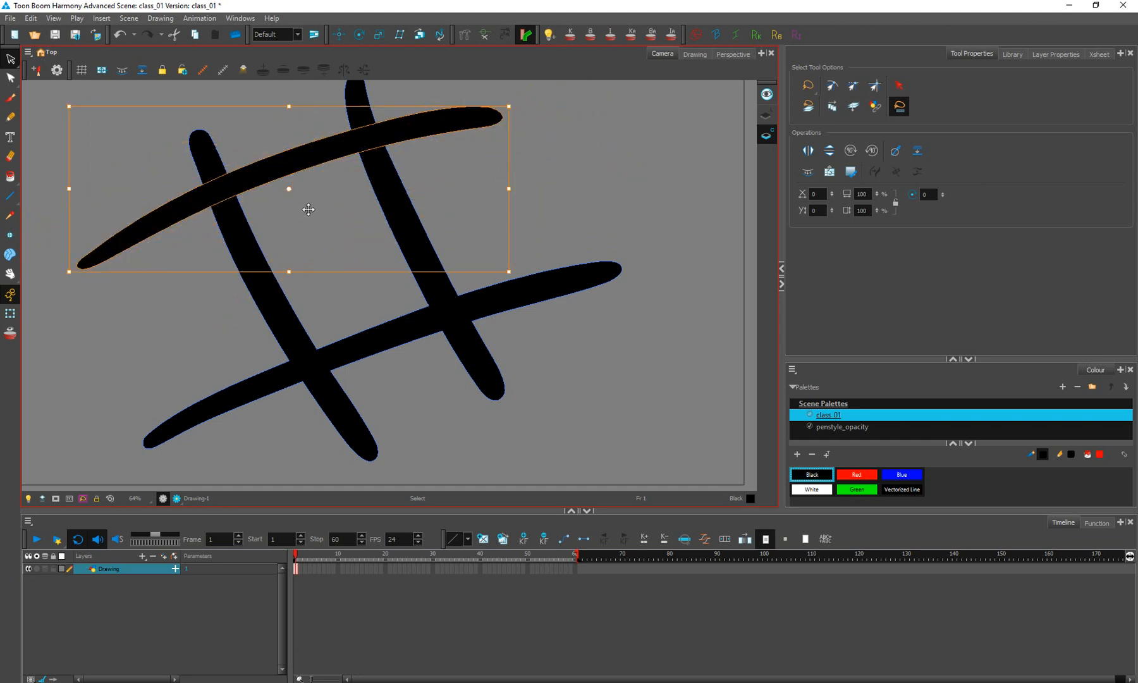
pyautogui.hotkey('ctrl', 'z')
# Step: Select the right-hand steep stroke, move it to the right as a separate object, and undo the move
pyautogui.click(423, 217)
pyautogui.click(426, 215)
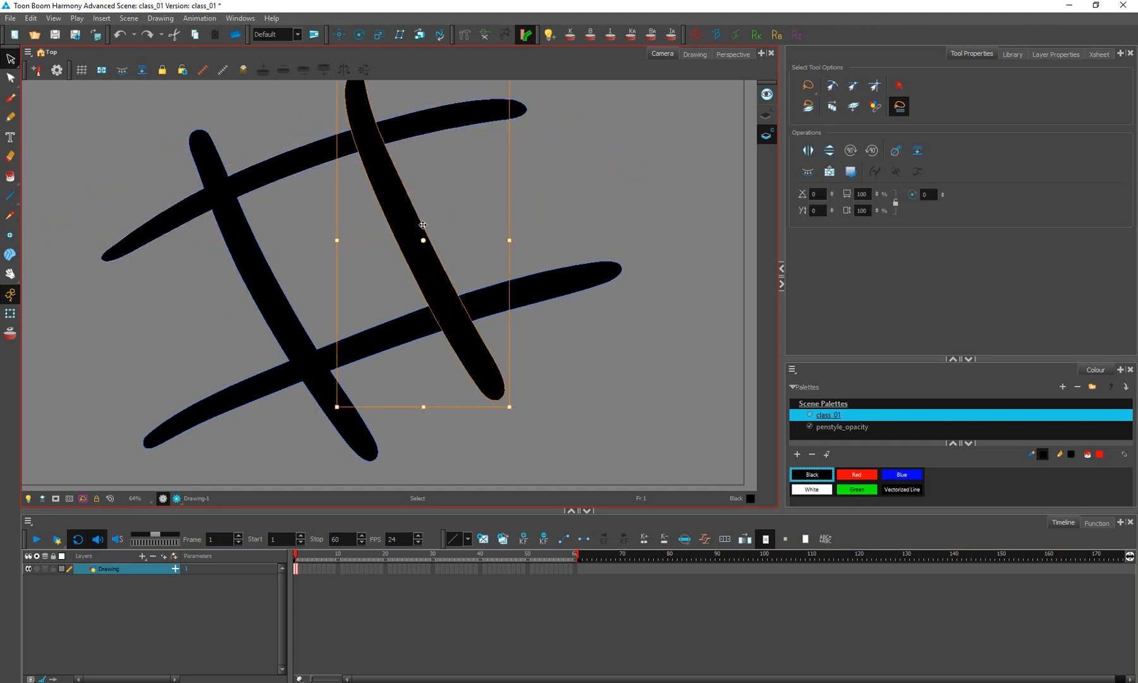
pyautogui.moveTo(423, 218); pyautogui.dragTo(569, 218)
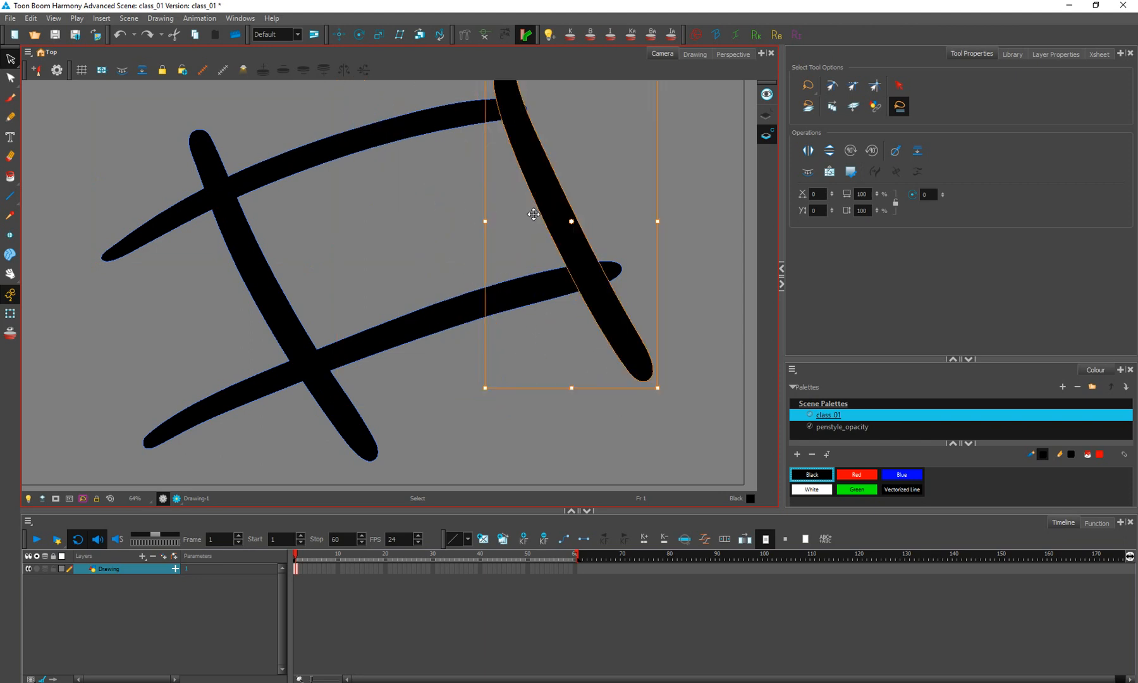
pyautogui.hotkey('ctrl', 'z')
# Step: Select the lower rising stroke, move it down and to the right, undo the move, and deselect it
pyautogui.click(355, 355)
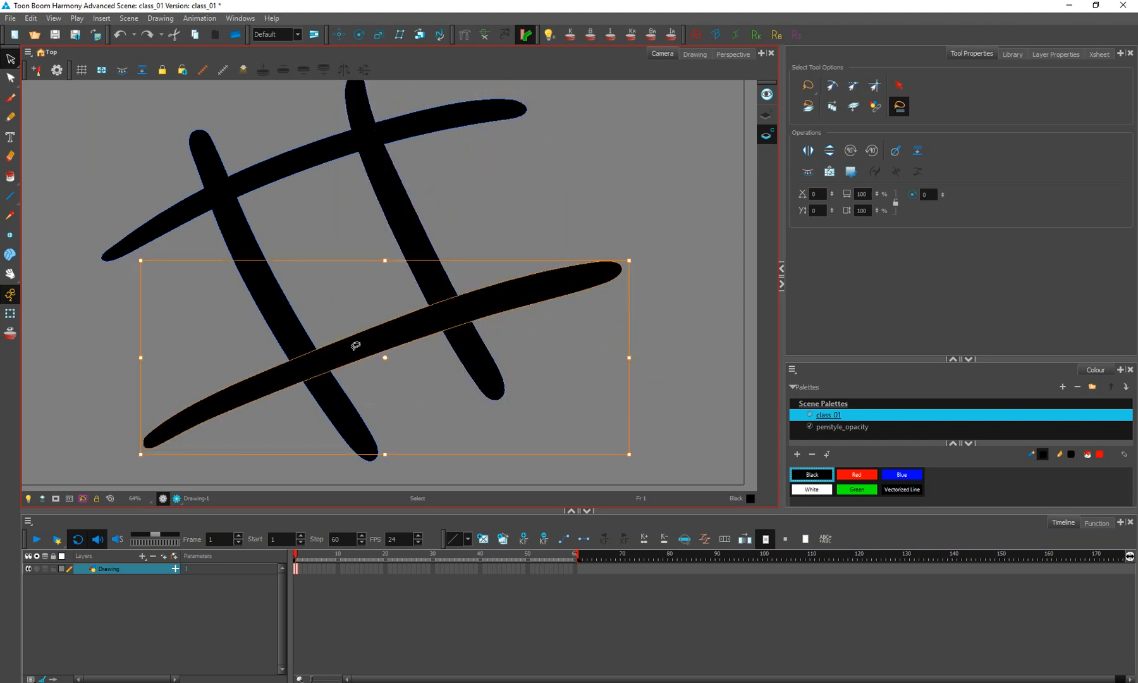
pyautogui.moveTo(358, 351); pyautogui.dragTo(439, 447)
pyautogui.hotkey('ctrl', 'z')
pyautogui.click(497, 173)
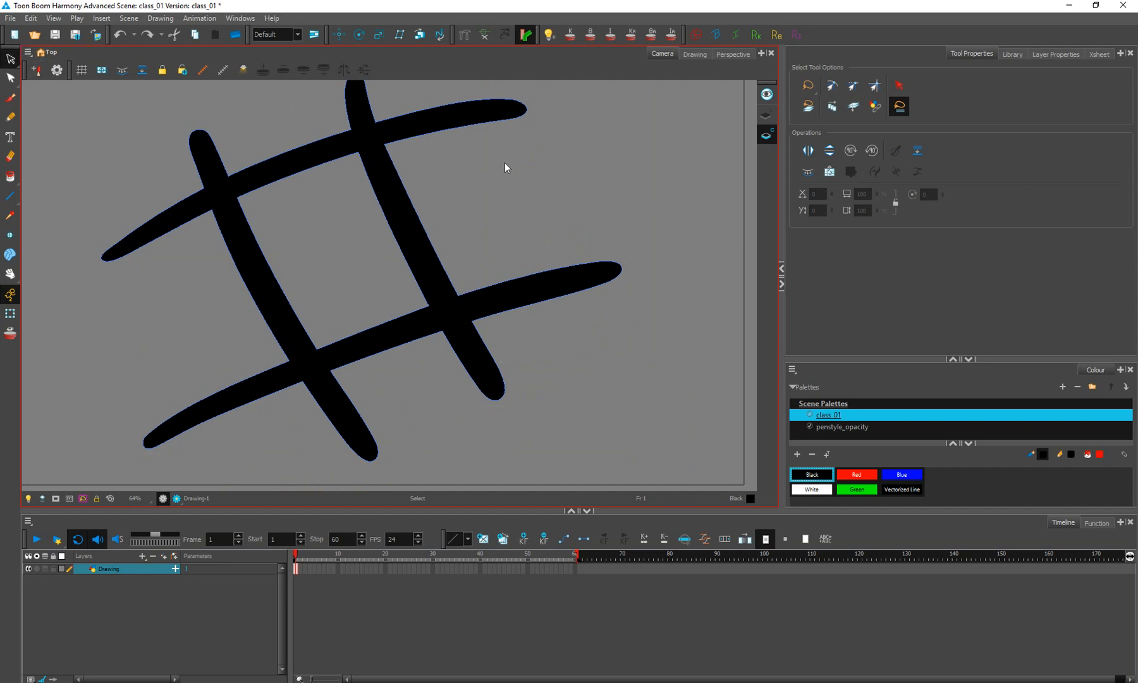
# Step: Flatten all four selected strokes into one shape, try moving an intersection point with the Contour Editor, and undo that edit
pyautogui.moveTo(504, 167)
pyautogui.mouseDown()
pyautogui.moveTo(175, 226)
pyautogui.moveTo(439, 389)
pyautogui.moveTo(517, 169)
pyautogui.mouseUp()
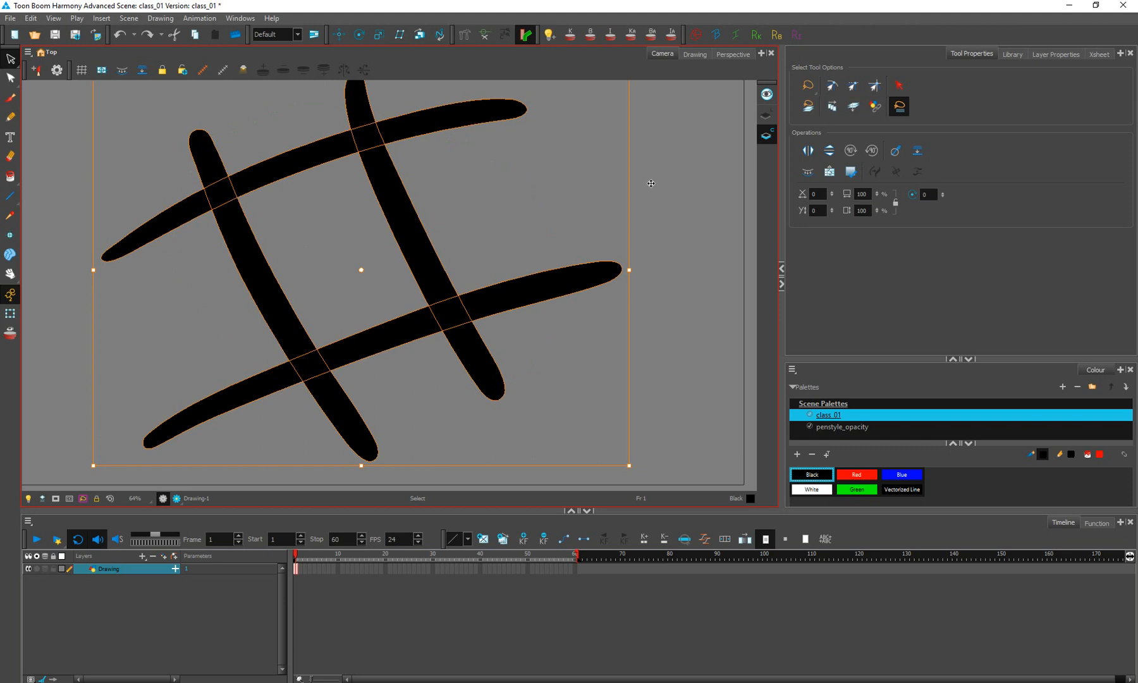
pyautogui.click(914, 154)
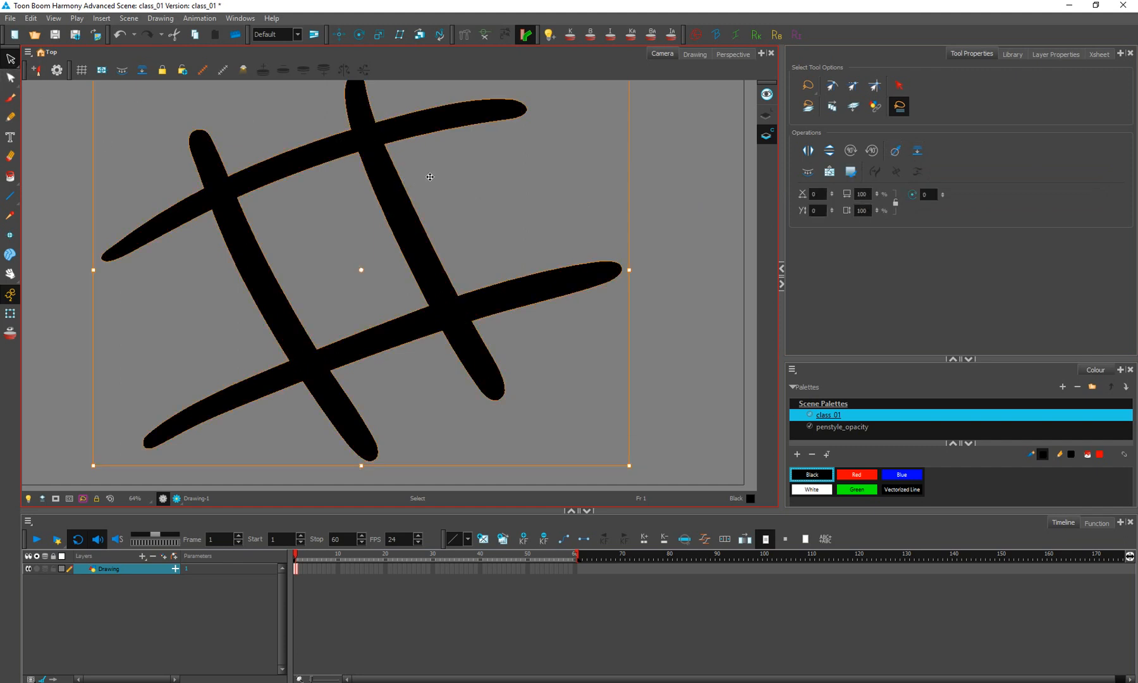
pyautogui.click(10, 78)
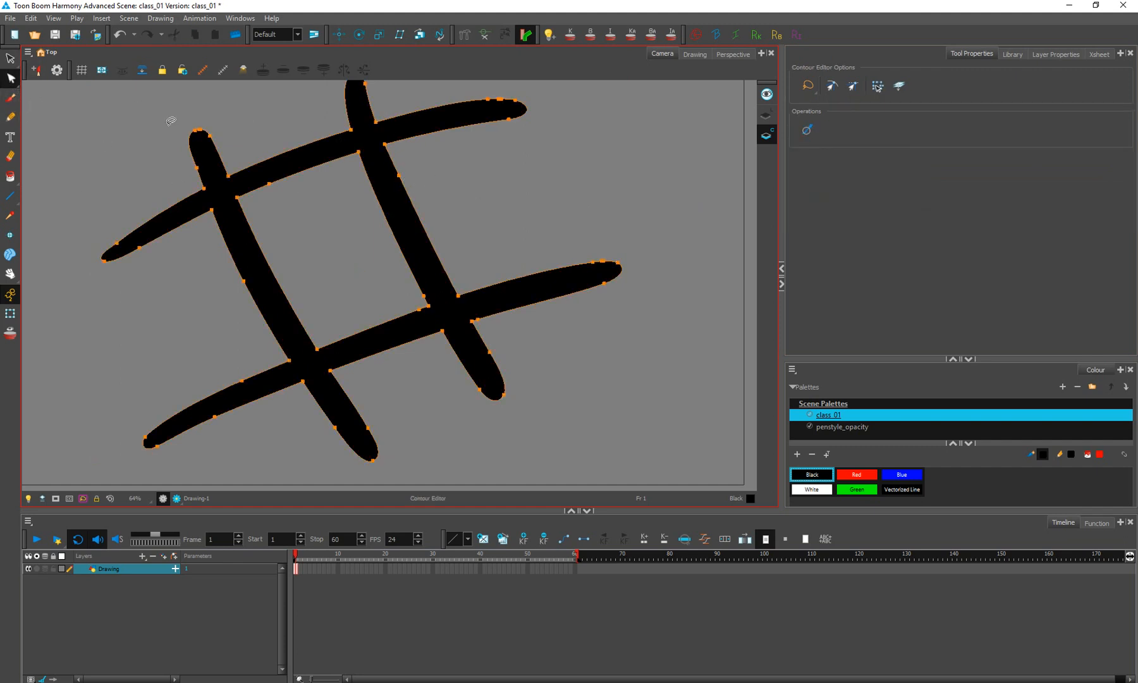
pyautogui.moveTo(385, 145); pyautogui.dragTo(446, 182)
pyautogui.hotkey('ctrl', 'z')
# Step: Select the grid and undo the flattening and the strokes until only the upper rising stroke remains
pyautogui.click(10, 58)
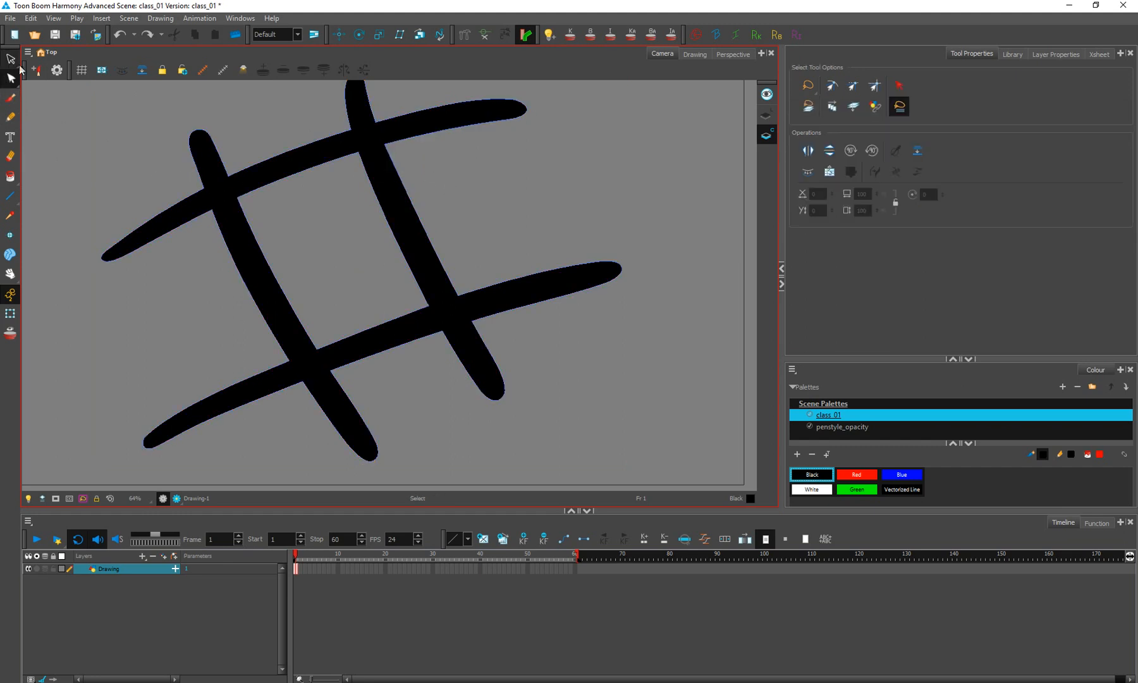
pyautogui.moveTo(495, 167); pyautogui.dragTo(531, 311)
pyautogui.hotkey('ctrl', 'z')
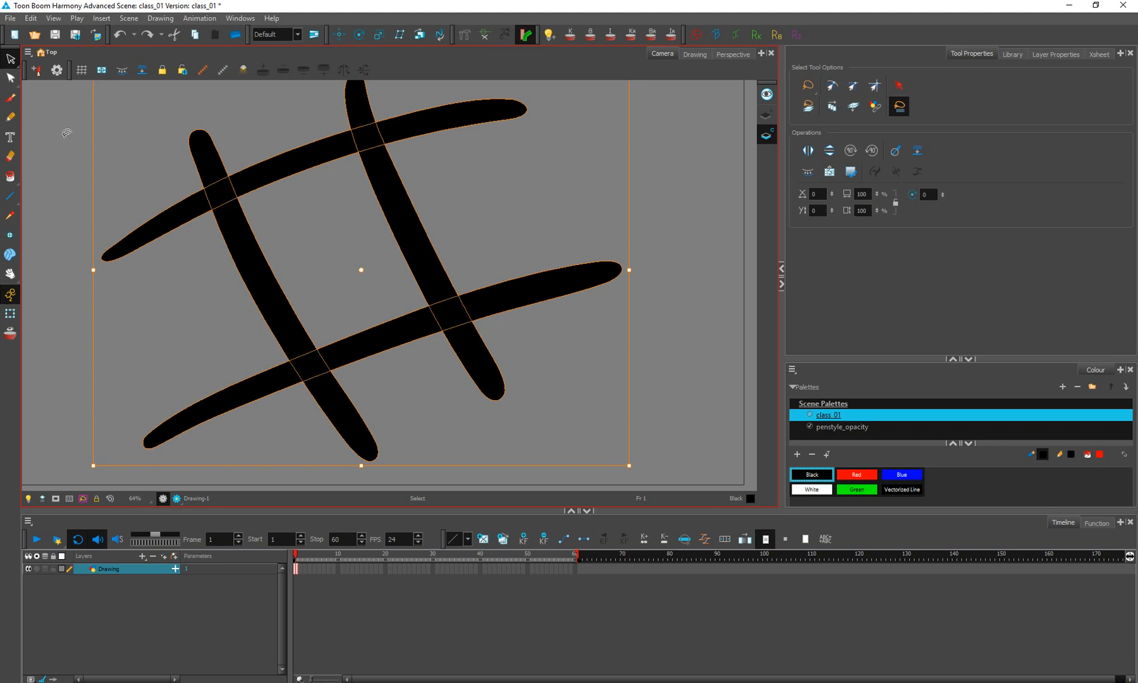
pyautogui.hotkey('ctrl', 'z')
pyautogui.hotkey('ctrl', 'z')
pyautogui.hotkey('ctrl', 'z')
pyautogui.hotkey('ctrl', 'z')
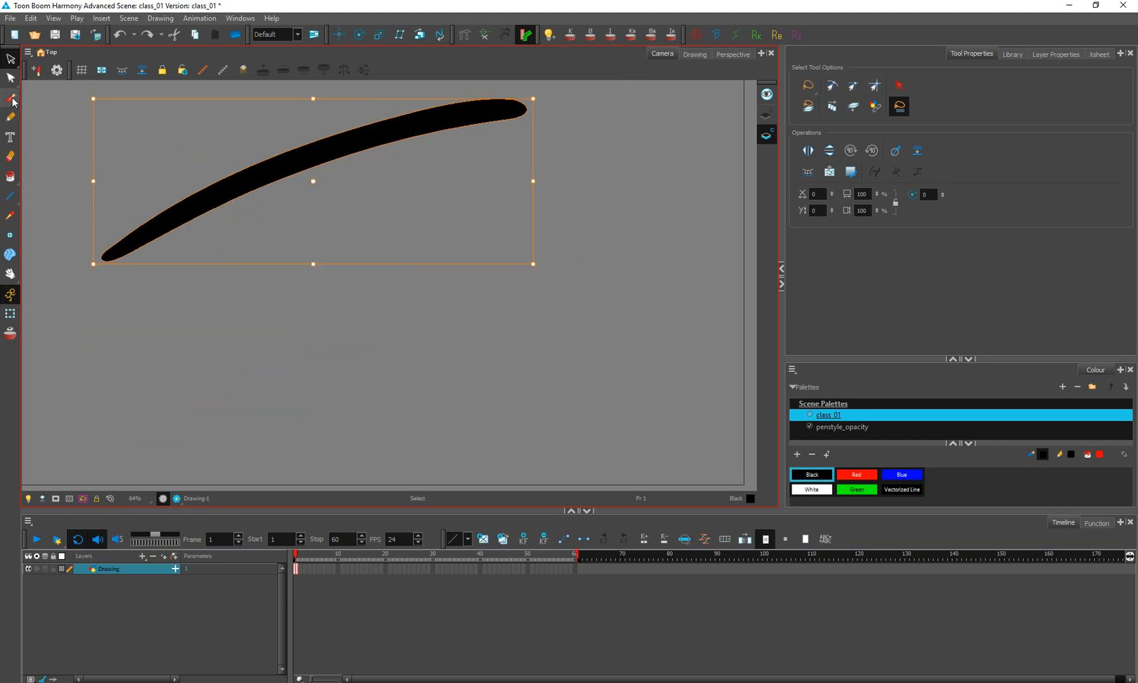
# Step: Turn on automatic flattening for the Brush and draw two rising black strokes crossed by three steep ones
pyautogui.click(11, 100)
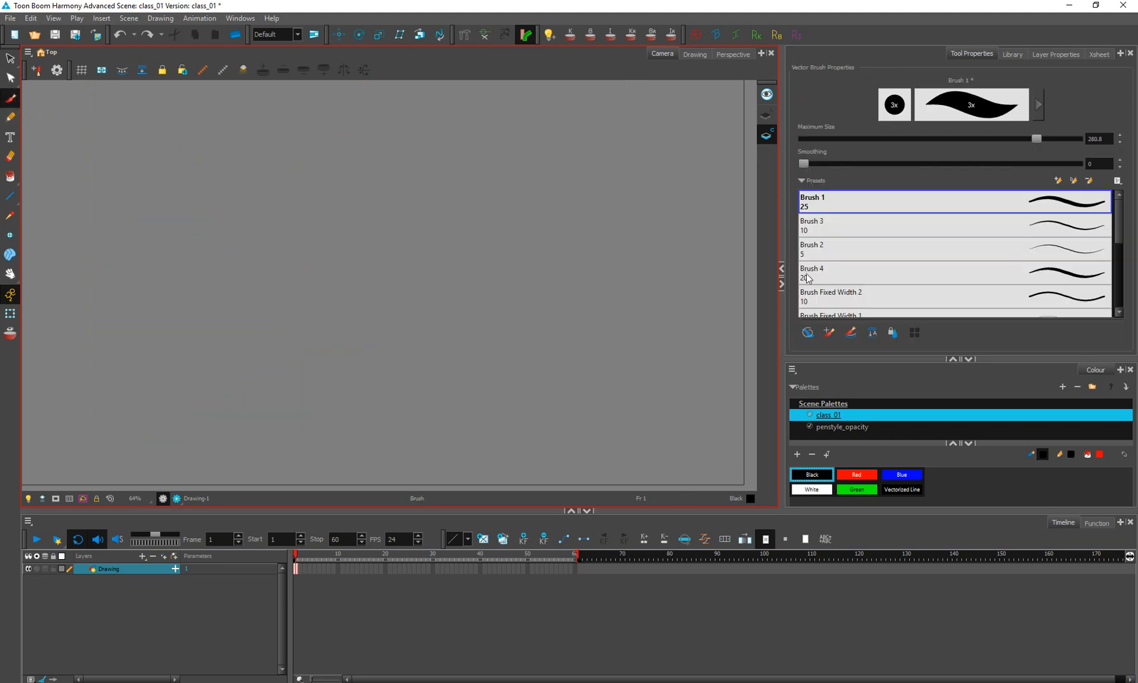
pyautogui.click(869, 337)
pyautogui.moveTo(169, 282); pyautogui.dragTo(530, 135)
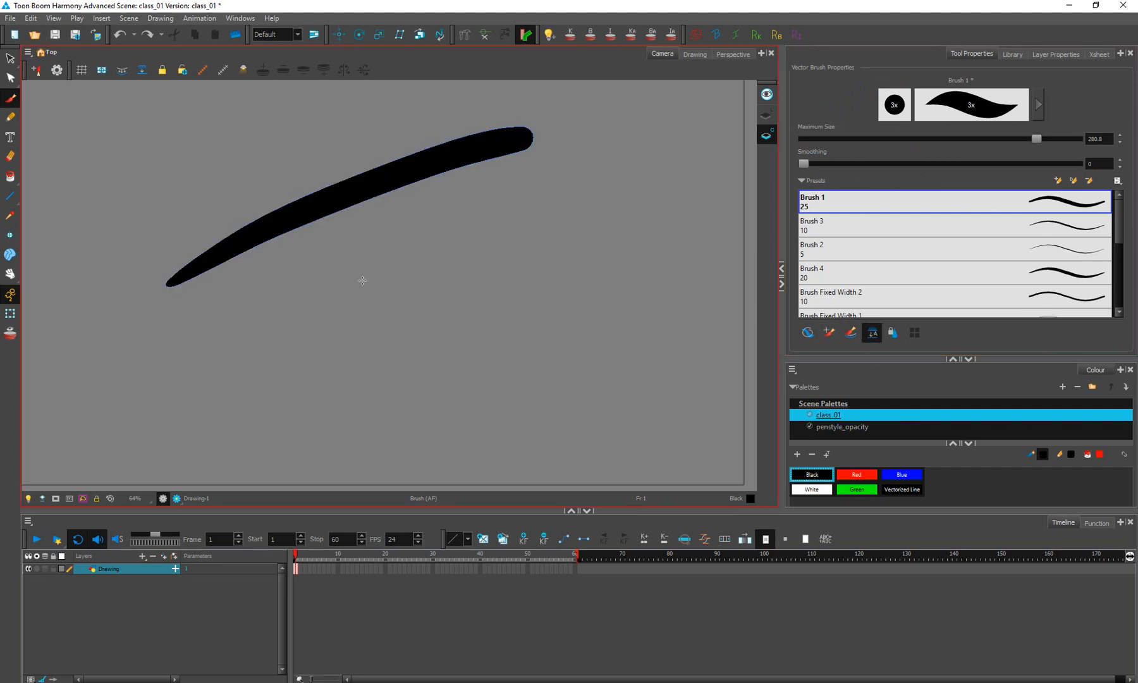
pyautogui.moveTo(185, 379); pyautogui.dragTo(562, 227)
pyautogui.moveTo(215, 155)
pyautogui.mouseDown()
pyautogui.moveTo(229, 218)
pyautogui.moveTo(334, 390)
pyautogui.mouseUp()
pyautogui.moveTo(325, 122); pyautogui.dragTo(450, 391)
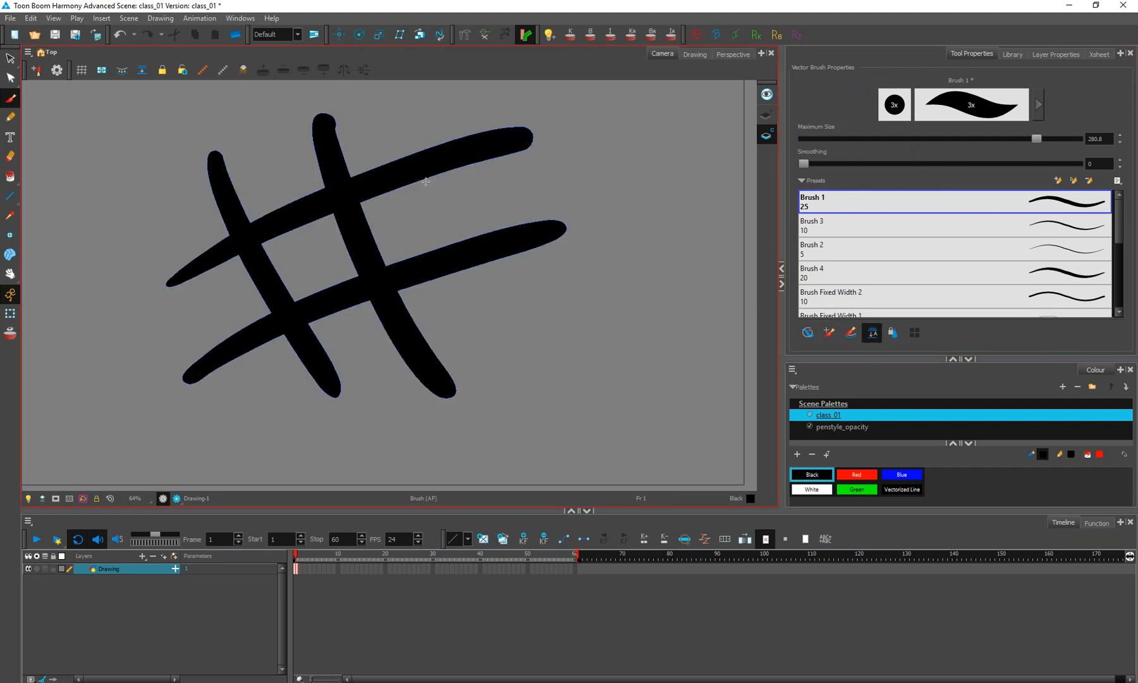
pyautogui.moveTo(413, 104); pyautogui.dragTo(504, 338)
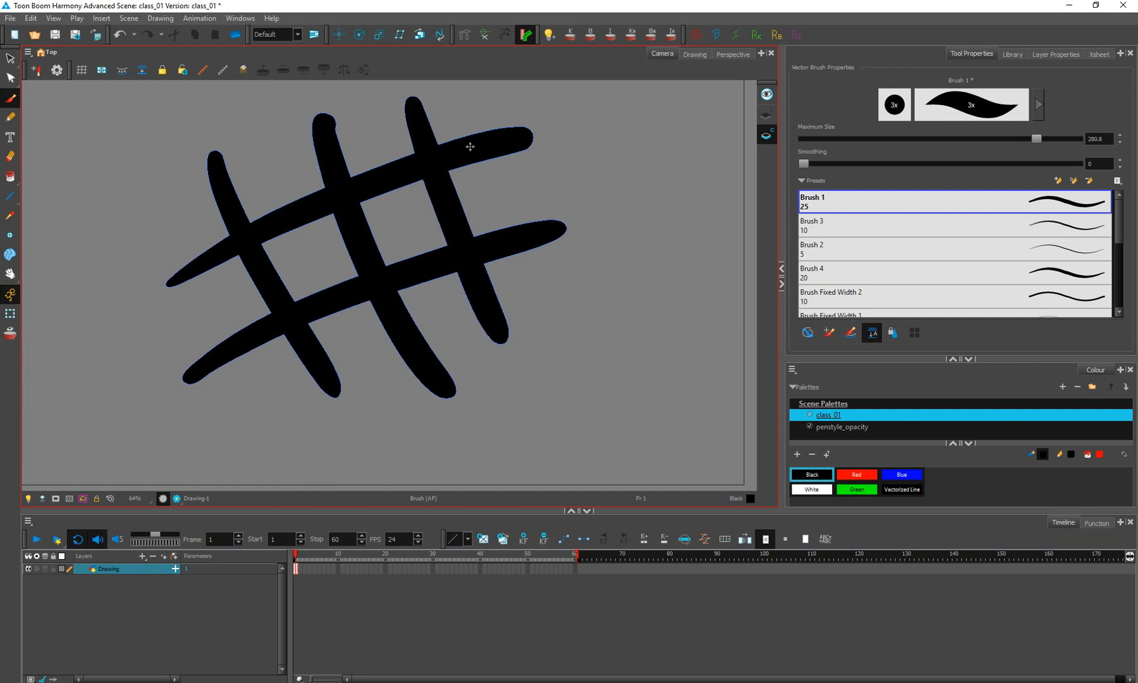
# Step: Select the flattened black grid to check how its strokes are grouped, and deselect it
pyautogui.click(10, 58)
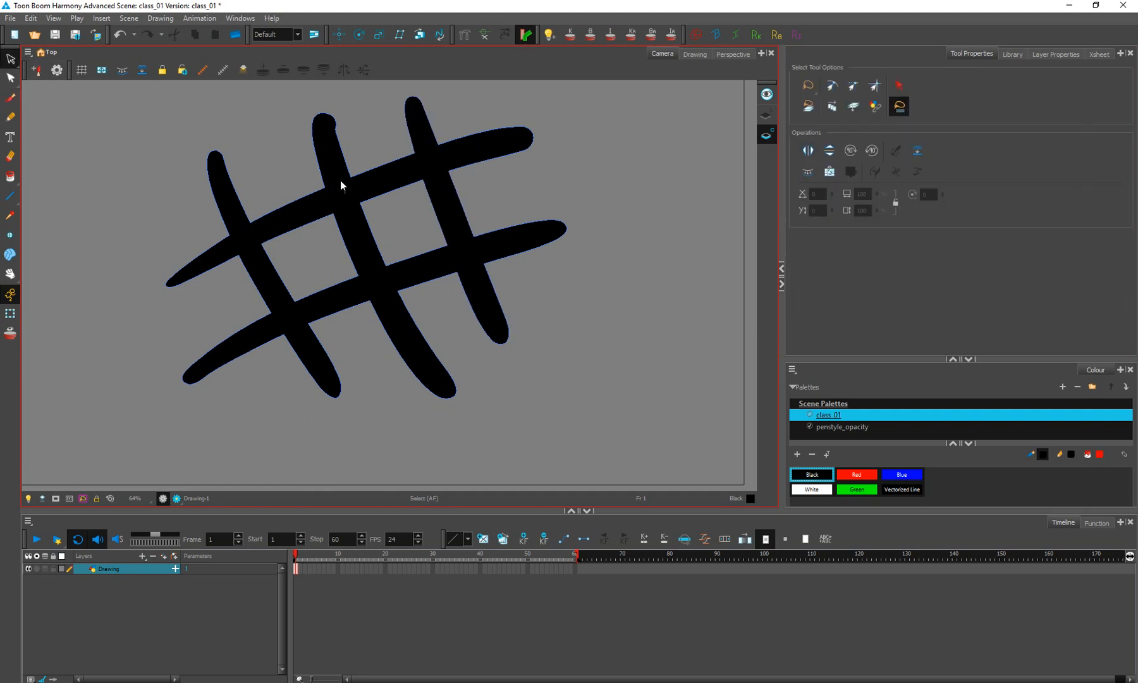
pyautogui.click(362, 261)
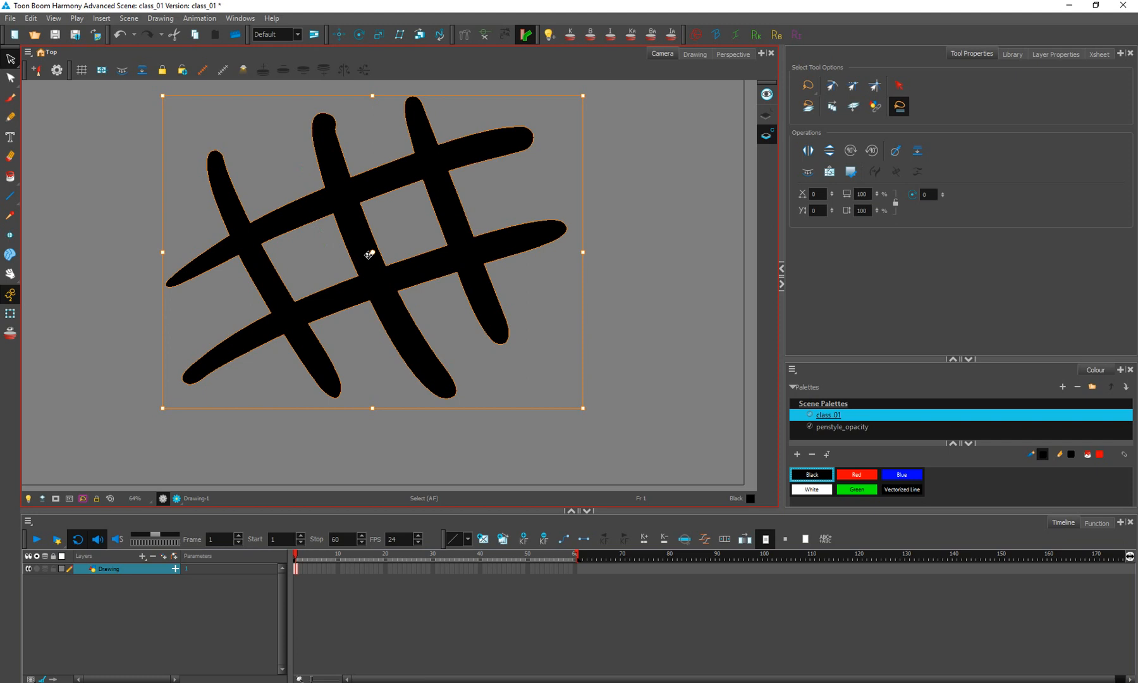
pyautogui.click(632, 266)
# Step: Undo the third steep black stroke and draw a longer red stroke in its place across both rising strokes
pyautogui.click(10, 98)
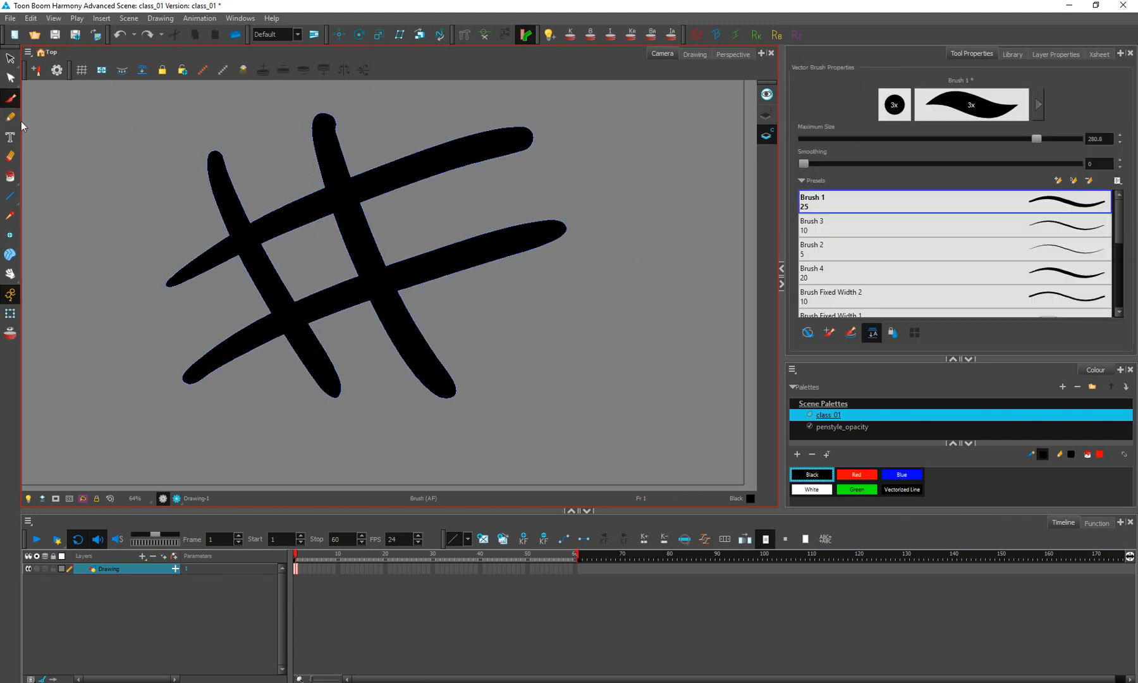
pyautogui.click(857, 474)
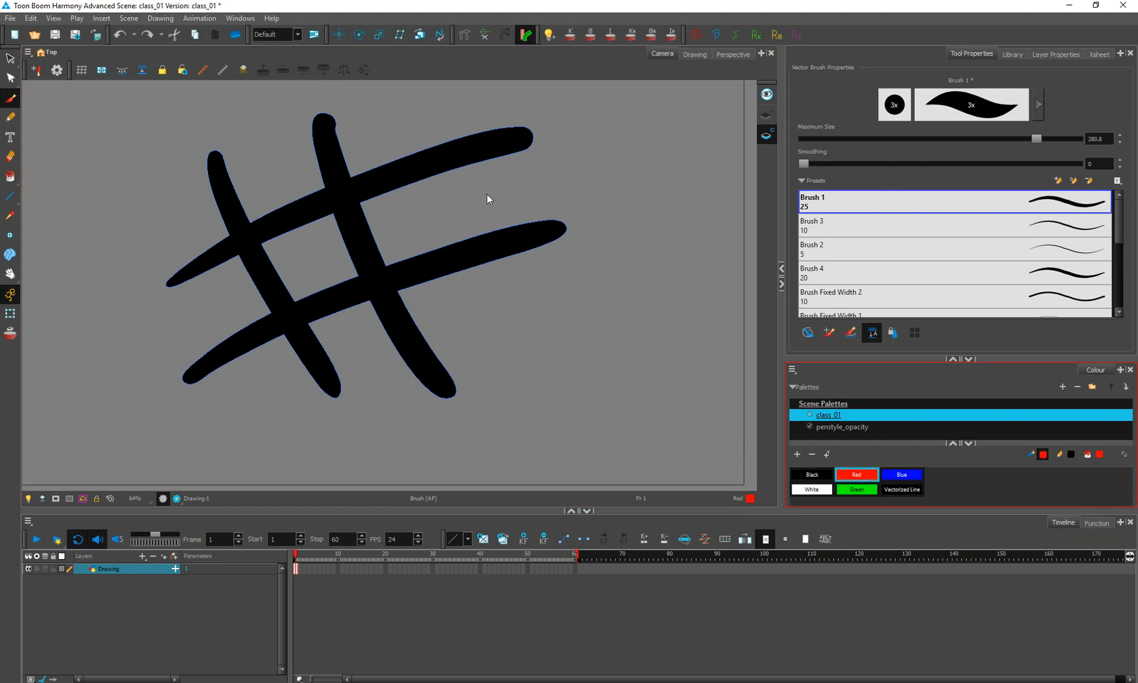
pyautogui.moveTo(407, 85); pyautogui.dragTo(545, 422)
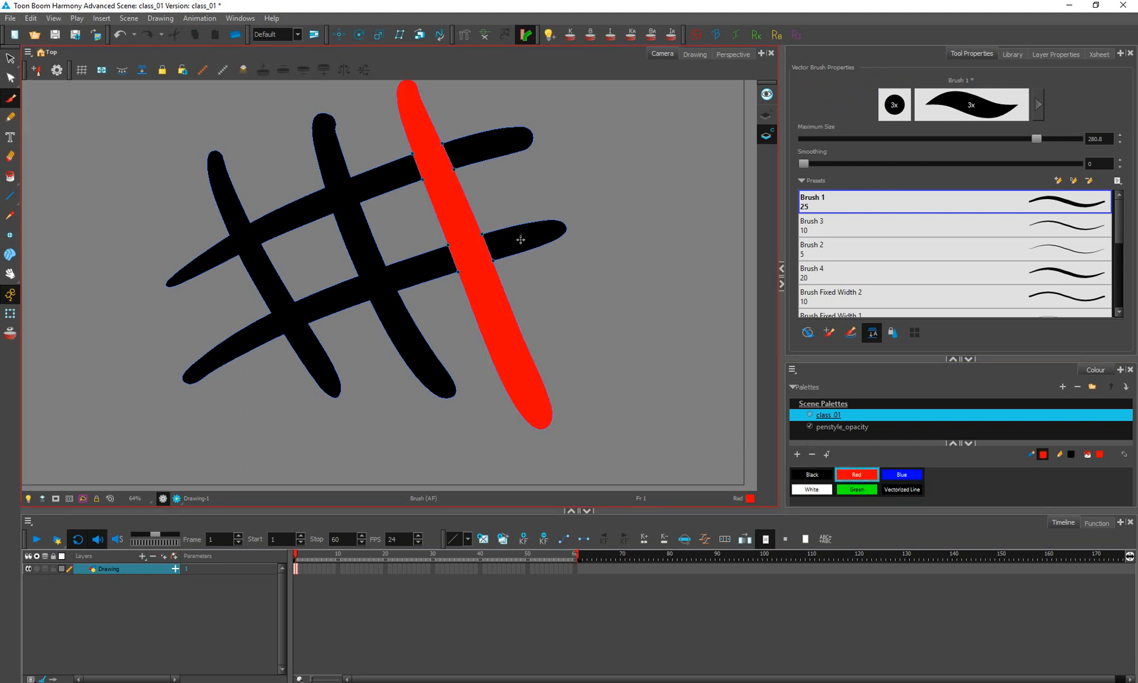
# Step: Switch to the Line Art layer and try to select the Colour Art strokes with the Select tool
pyautogui.click(766, 117)
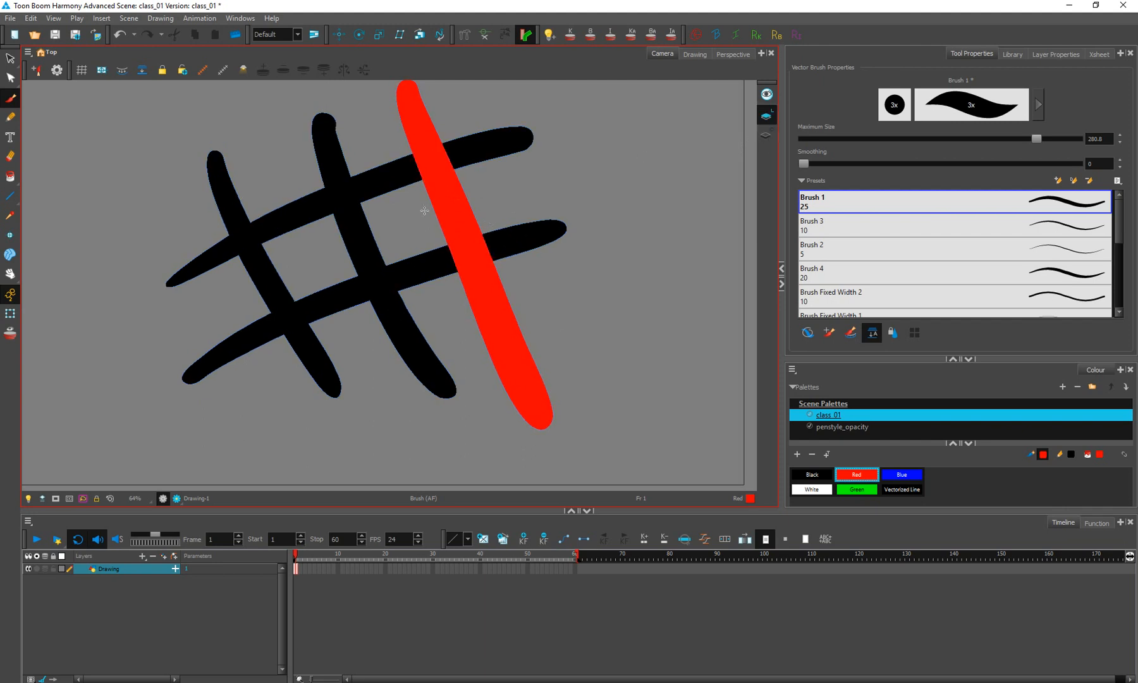
pyautogui.click(11, 59)
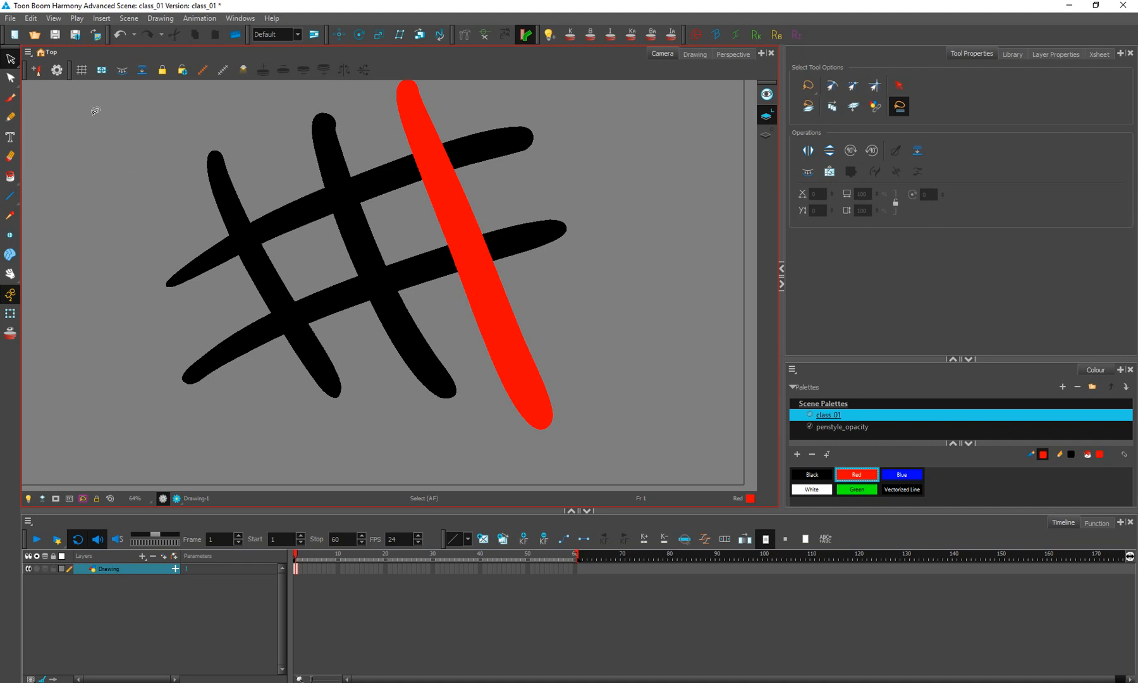
pyautogui.click(11, 60)
pyautogui.click(549, 167)
pyautogui.moveTo(499, 140)
pyautogui.mouseDown()
pyautogui.moveTo(259, 320)
pyautogui.moveTo(471, 335)
pyautogui.mouseUp()
pyautogui.moveTo(505, 113)
pyautogui.mouseDown()
pyautogui.moveTo(582, 371)
pyautogui.moveTo(541, 90)
pyautogui.mouseUp()
# Step: Return to the Colour Art layer and select contour points on the rising strokes with the Contour Editor
pyautogui.click(10, 77)
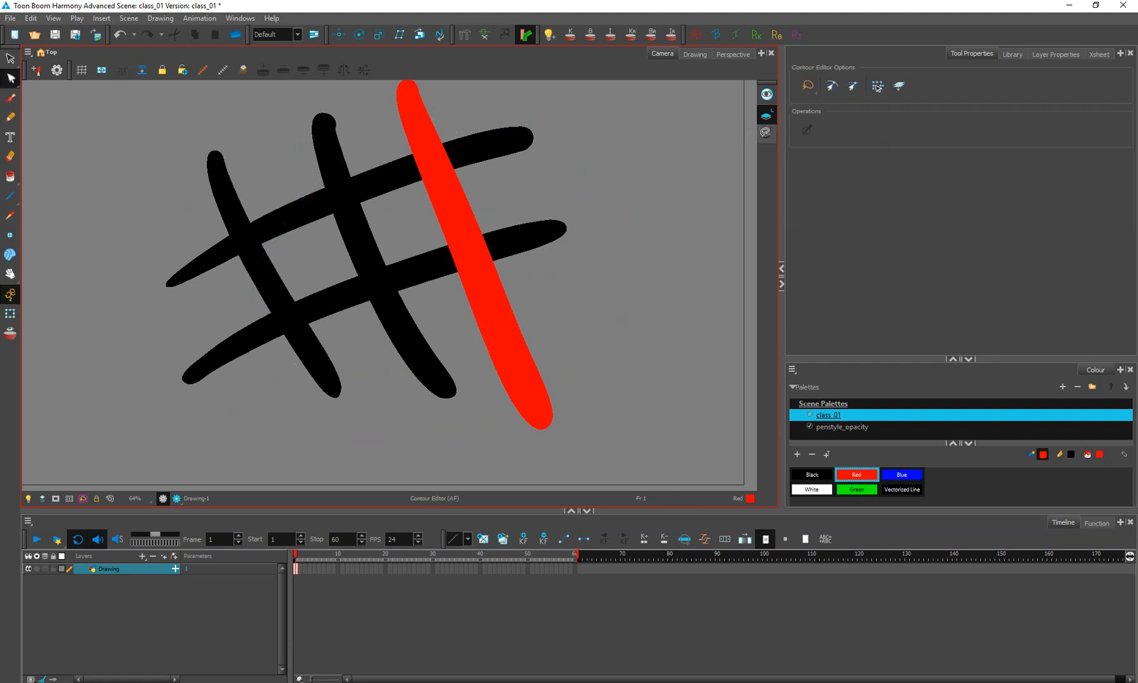
pyautogui.click(766, 135)
pyautogui.moveTo(534, 115); pyautogui.dragTo(559, 125)
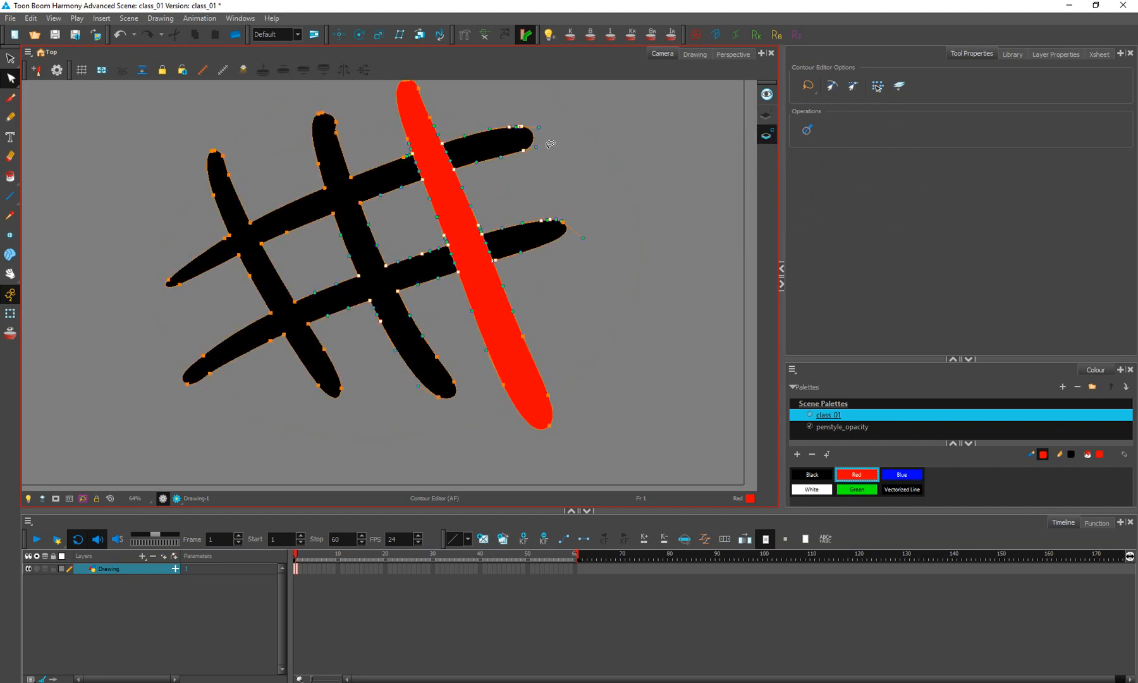
# Step: Deselect the contour points and undo all the black and red strokes until the drawing is empty
pyautogui.click(623, 145)
pyautogui.hotkey('ctrl', 'z')
pyautogui.hotkey('ctrl', 'z')
pyautogui.hotkey('ctrl', 'z')
pyautogui.hotkey('ctrl', 'z')
pyautogui.hotkey('ctrl', 'z')
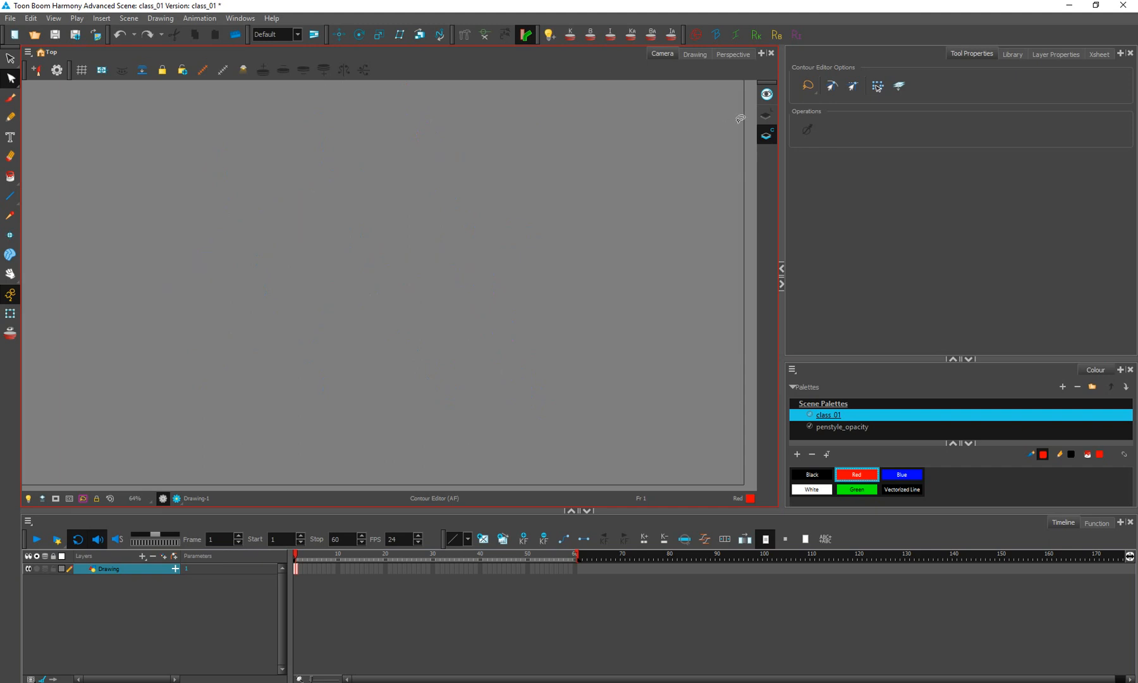
# Step: Switch to the Line Art layer and paint two steep red strokes crossed by two rising green strokes
pyautogui.click(766, 116)
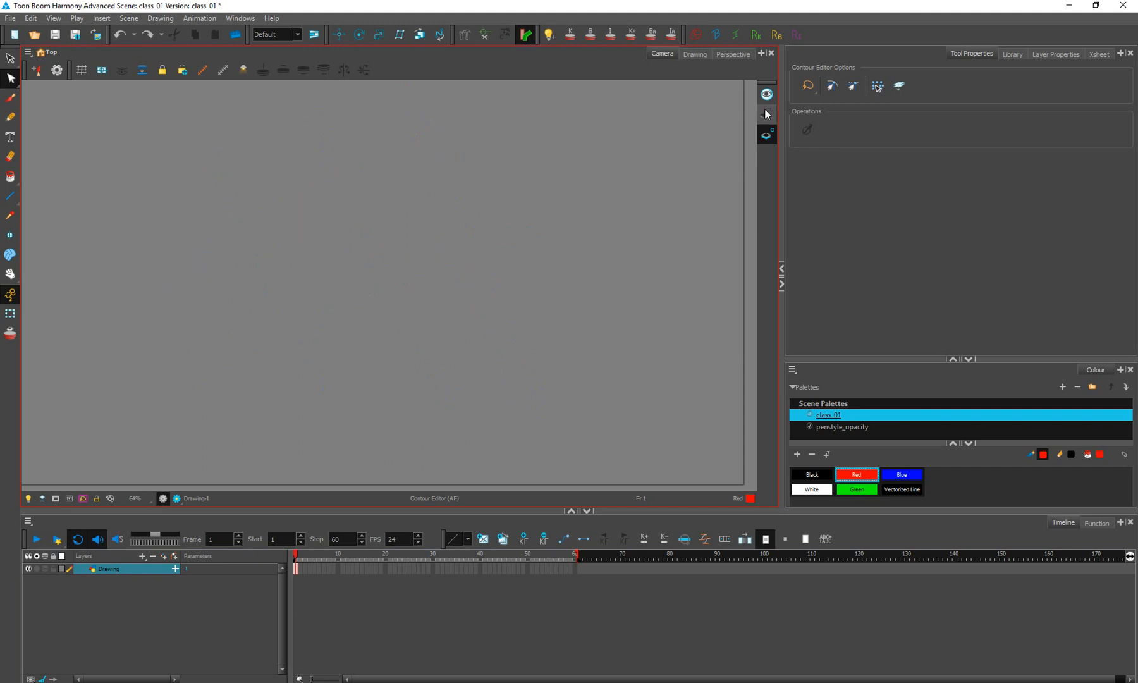
pyautogui.click(10, 98)
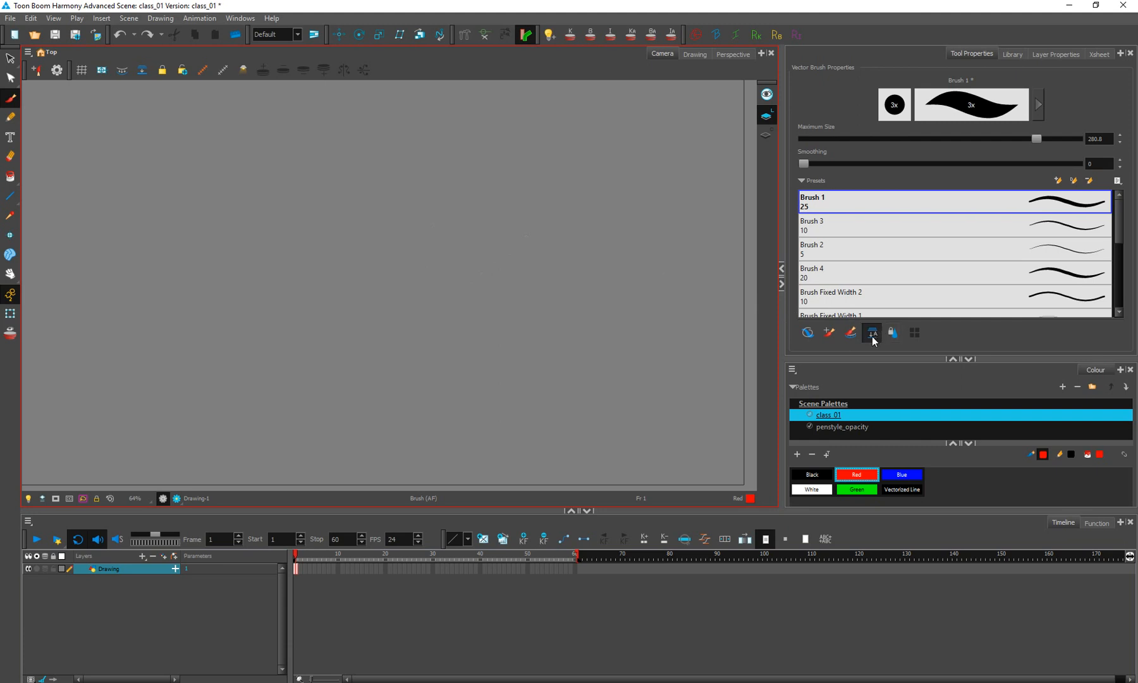
pyautogui.moveTo(269, 126); pyautogui.dragTo(300, 393)
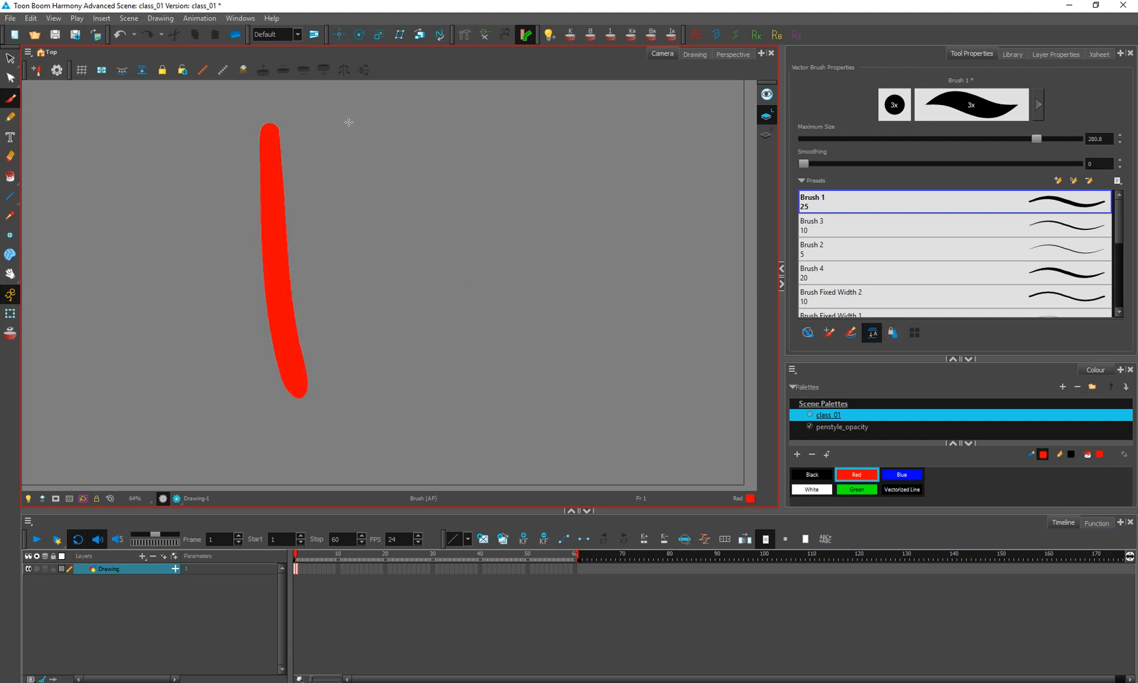
pyautogui.moveTo(351, 96)
pyautogui.mouseDown()
pyautogui.moveTo(356, 268)
pyautogui.moveTo(420, 399)
pyautogui.mouseUp()
pyautogui.click(857, 488)
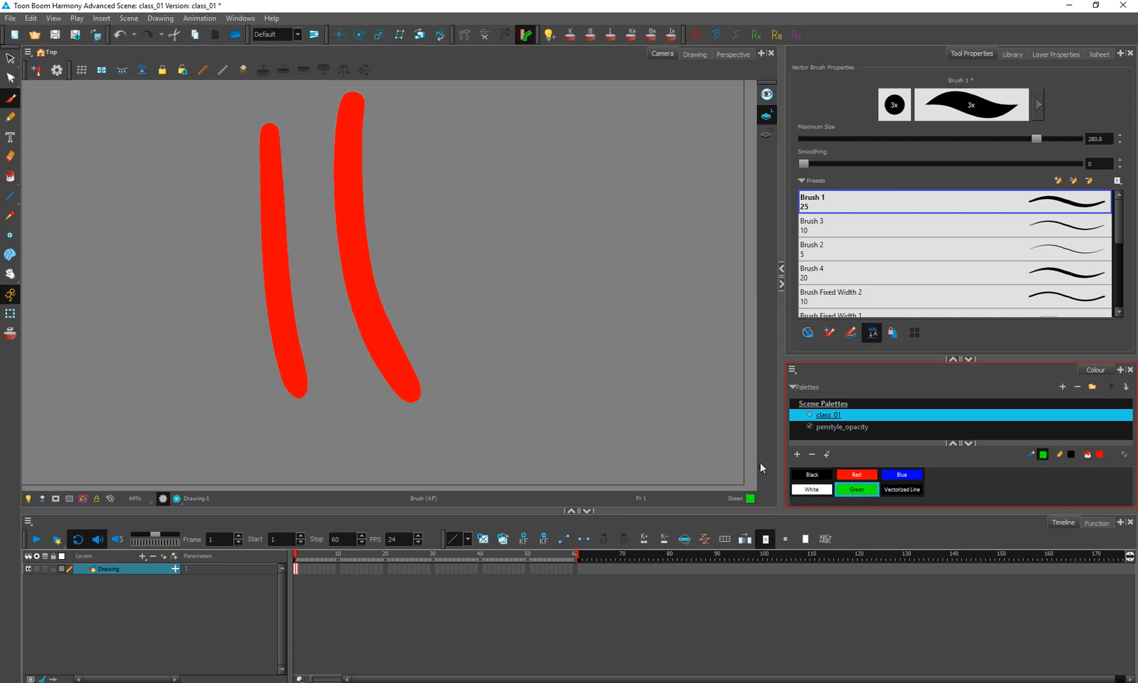
pyautogui.moveTo(144, 259); pyautogui.dragTo(546, 134)
pyautogui.moveTo(147, 377)
pyautogui.mouseDown()
pyautogui.moveTo(331, 280)
pyautogui.moveTo(542, 253)
pyautogui.mouseUp()
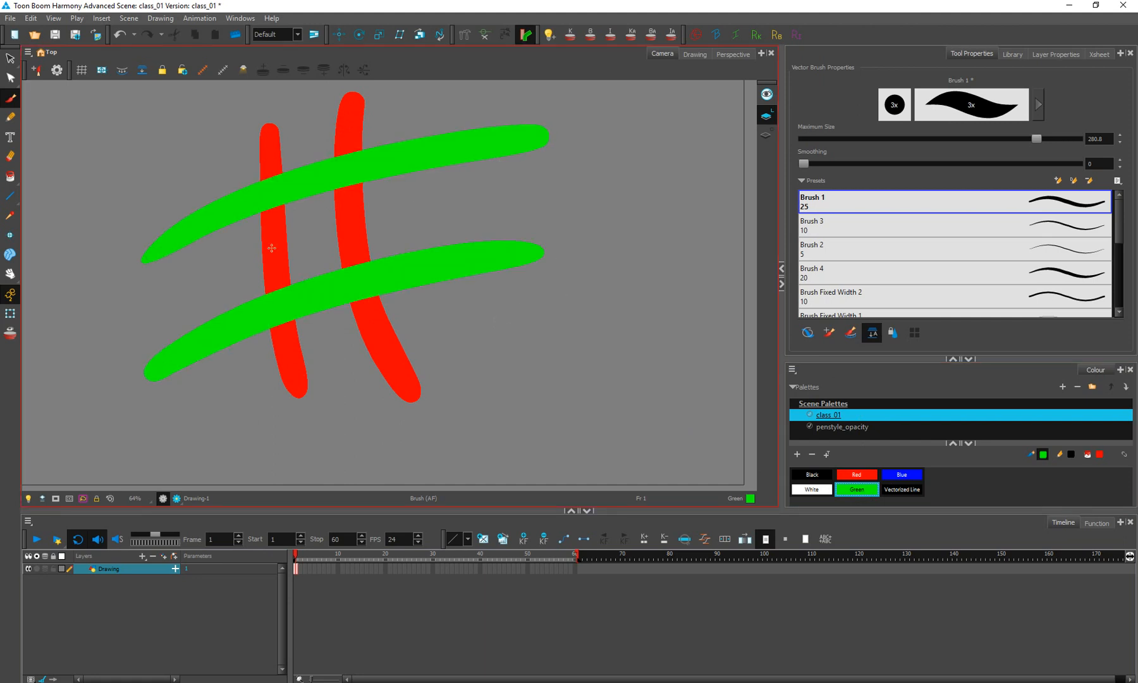
# Step: Select the upper green stroke, move it up and to the right away from the red strokes, and undo the move
pyautogui.click(10, 58)
pyautogui.click(423, 154)
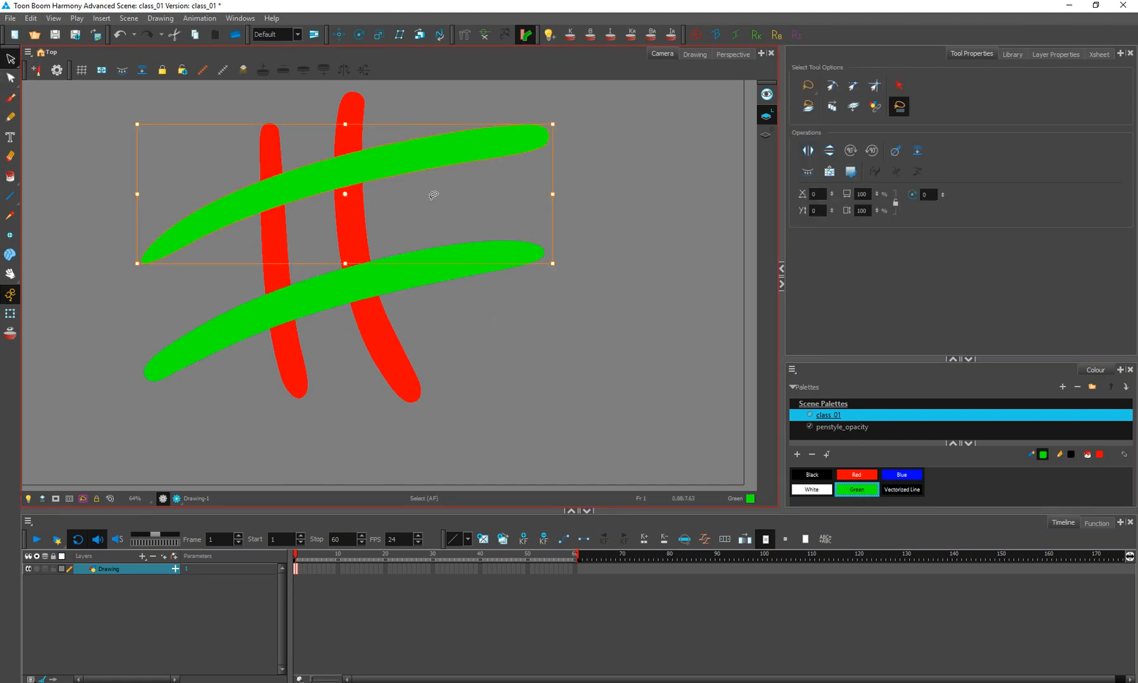
pyautogui.moveTo(410, 165); pyautogui.dragTo(618, 128)
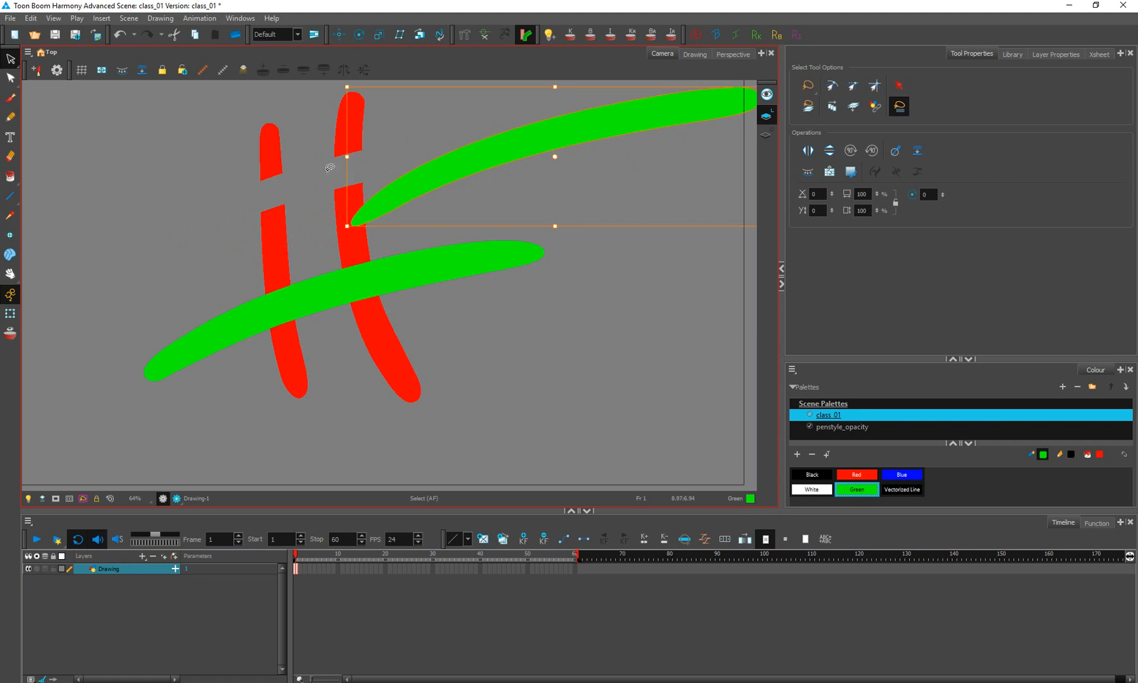
pyautogui.hotkey('ctrl', 'z')
# Step: Select the lower green stroke, move it down and to the right, and undo the move
pyautogui.click(436, 272)
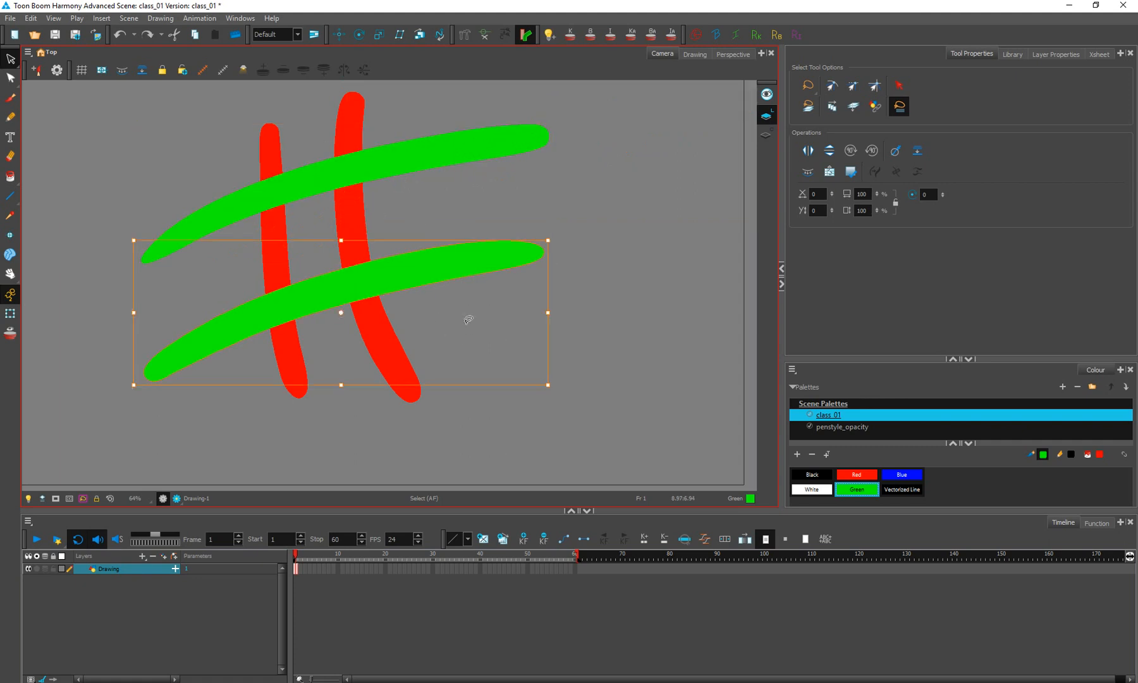
pyautogui.click(453, 279)
pyautogui.click(468, 273)
pyautogui.moveTo(465, 269); pyautogui.dragTo(642, 430)
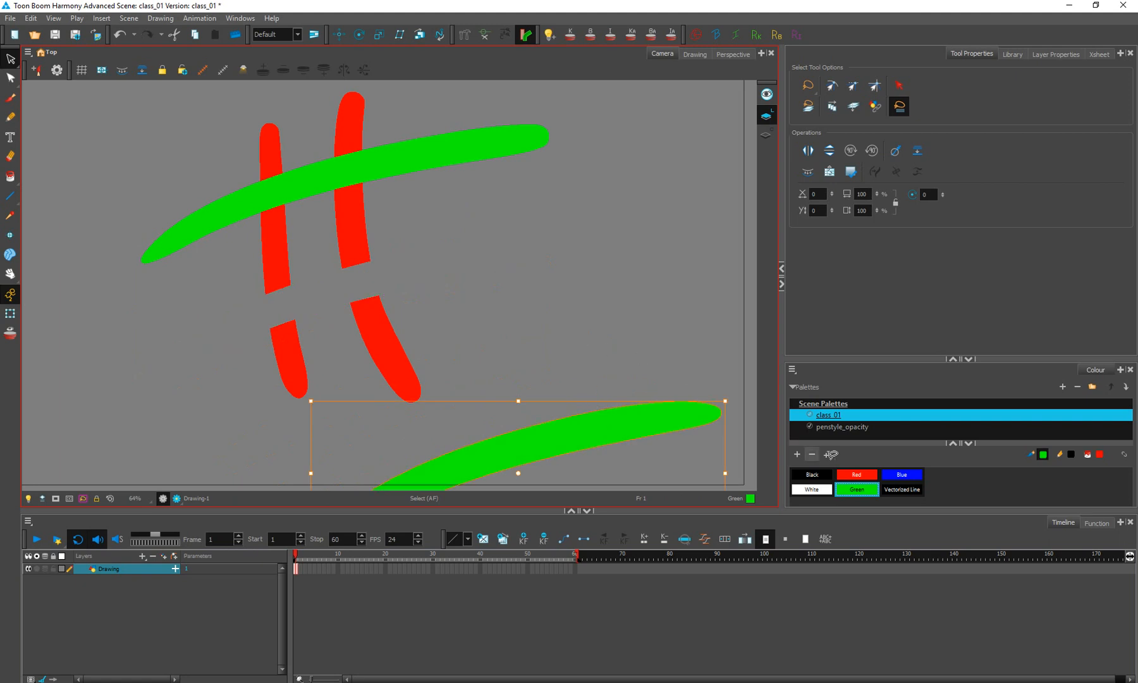
pyautogui.hotkey('ctrl', 'z')
# Step: Undo all the red and green strokes and set the Brush colour to Black
pyautogui.hotkey('ctrl', 'z')
pyautogui.hotkey('ctrl', 'z')
pyautogui.hotkey('ctrl', 'z')
pyautogui.hotkey('ctrl', 'z')
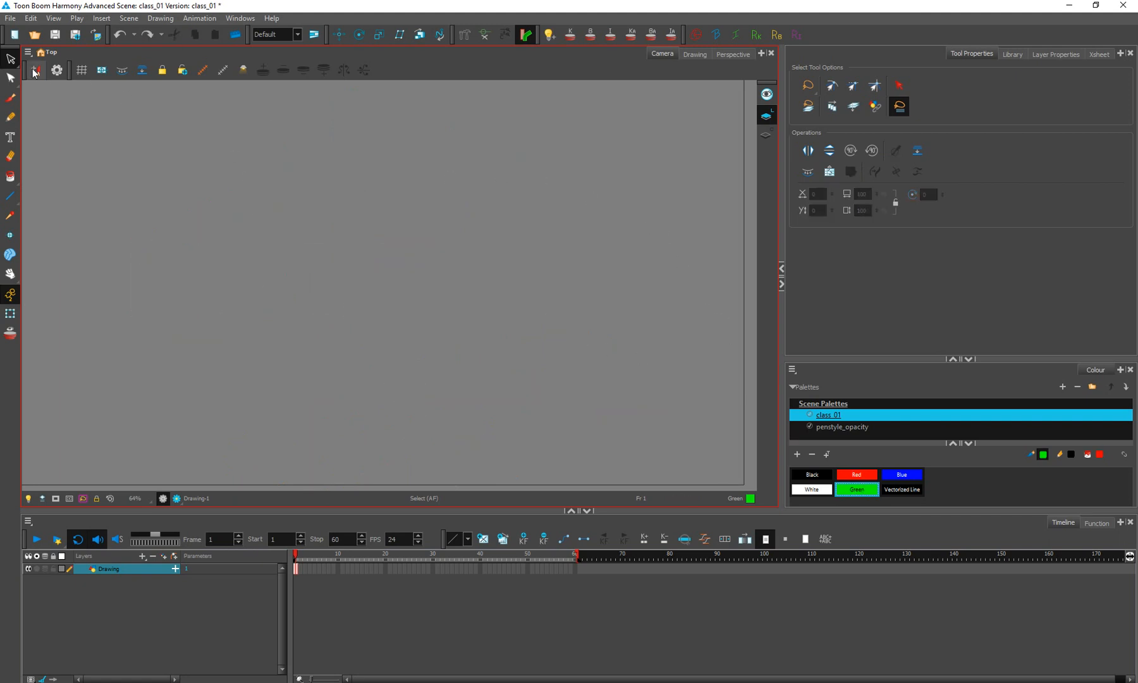
pyautogui.click(10, 97)
pyautogui.click(815, 476)
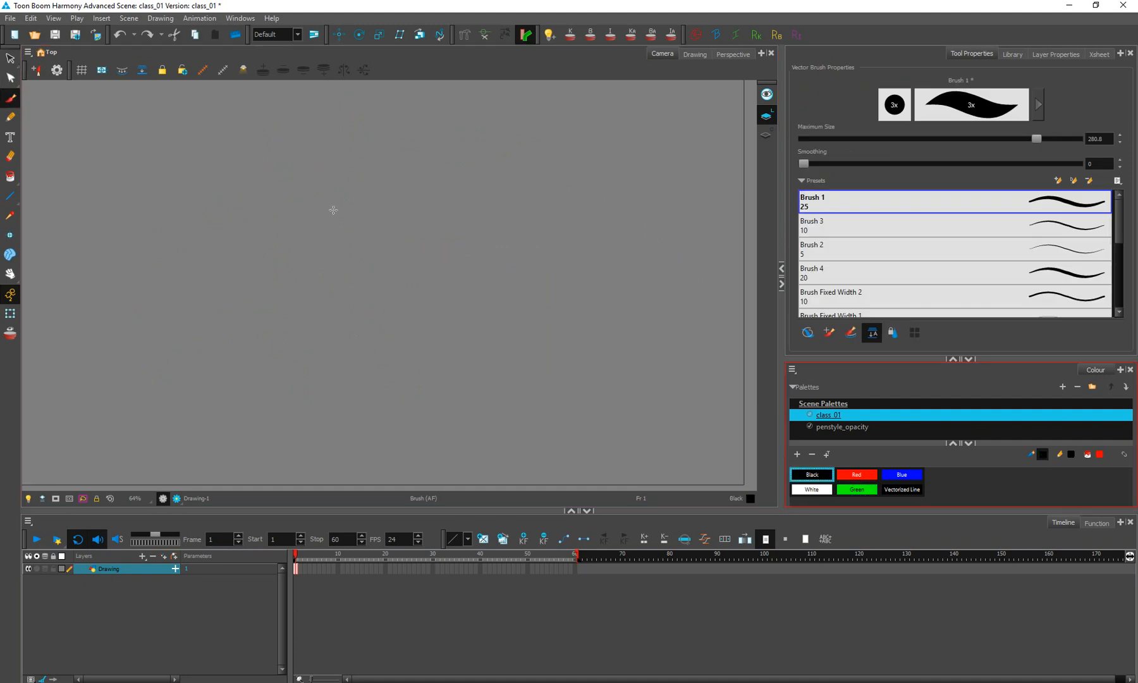
pyautogui.moveTo(260, 207); pyautogui.dragTo(273, 213)
pyautogui.click(263, 166)
pyautogui.hotkey('ctrl', 'z')
pyautogui.hotkey('ctrl', 'z')
# Step: Draw two steep black strokes crossed by two rising black strokes on the Line Art layer
pyautogui.moveTo(258, 133); pyautogui.dragTo(280, 391)
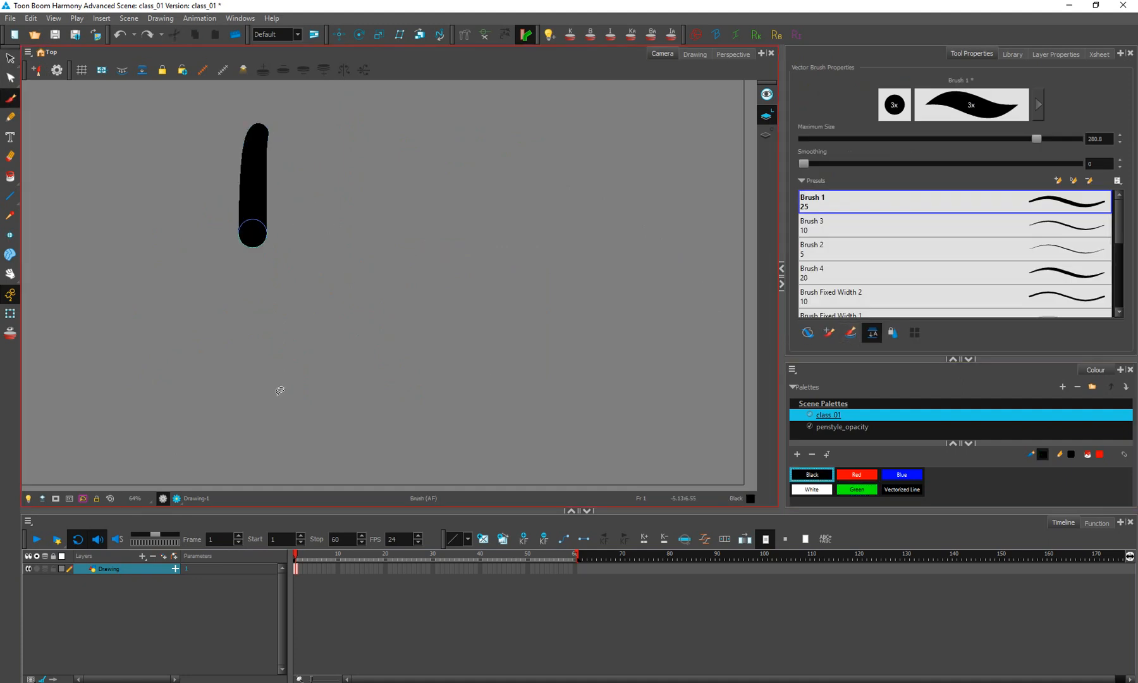
pyautogui.moveTo(389, 120); pyautogui.dragTo(363, 350)
pyautogui.moveTo(145, 281); pyautogui.dragTo(496, 171)
pyautogui.moveTo(172, 363); pyautogui.dragTo(474, 252)
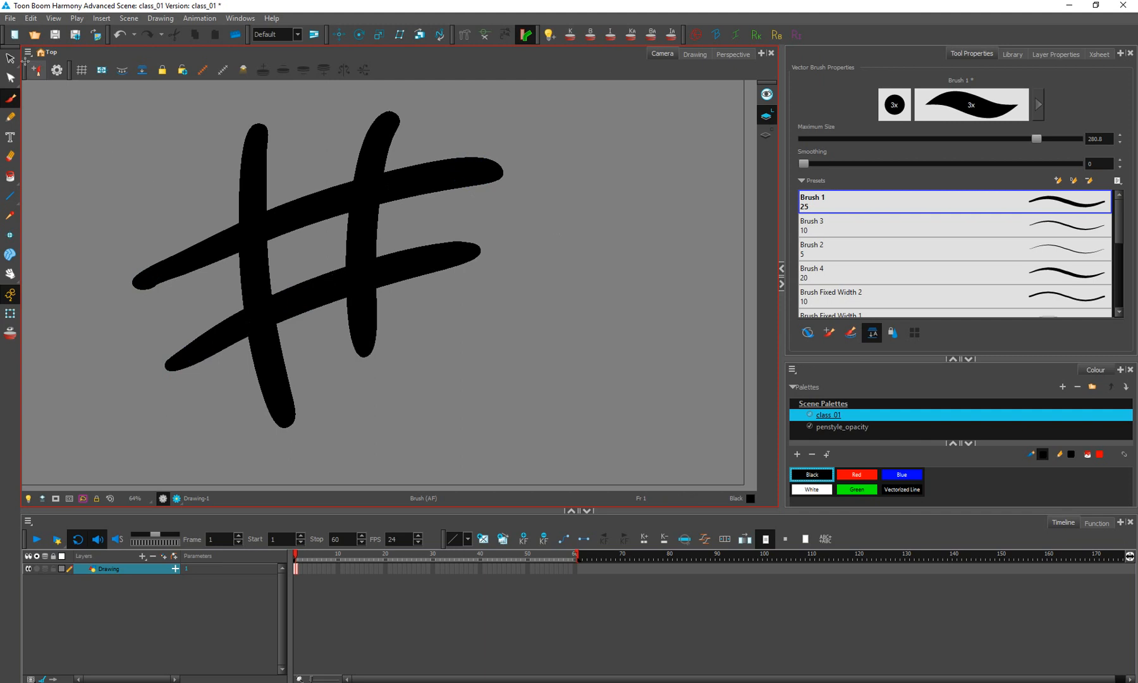
# Step: Move the grid's upper-left intersection point up and to the right with the Contour Editor, and undo that edit
pyautogui.click(10, 77)
pyautogui.click(297, 190)
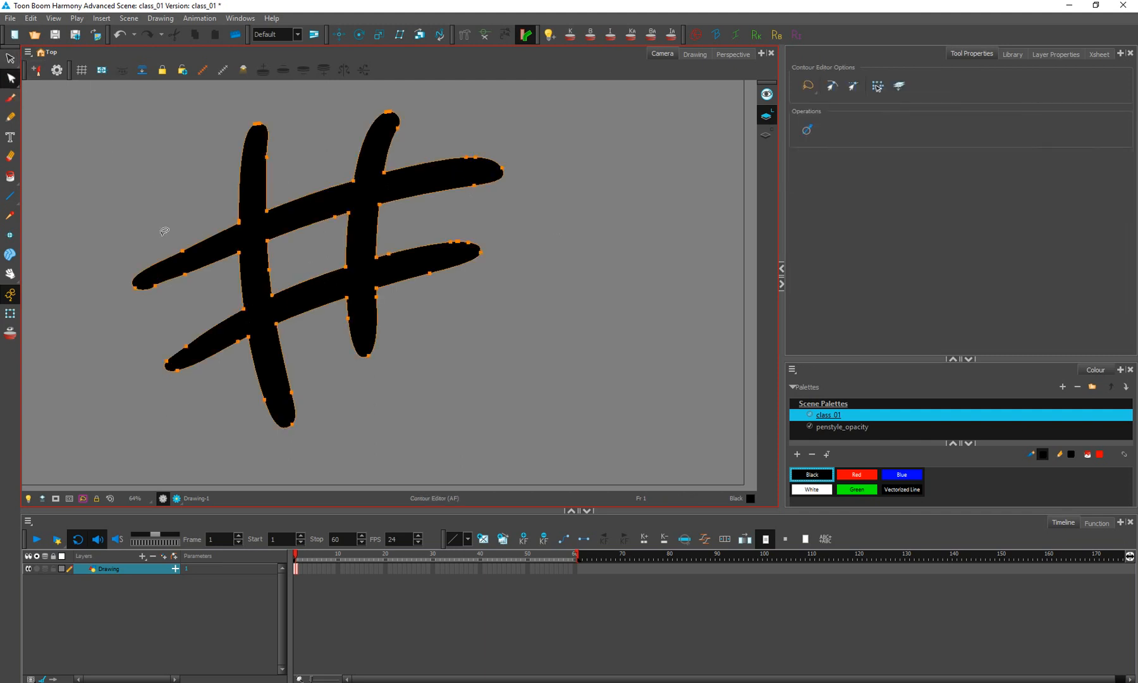
pyautogui.moveTo(267, 210); pyautogui.dragTo(331, 150)
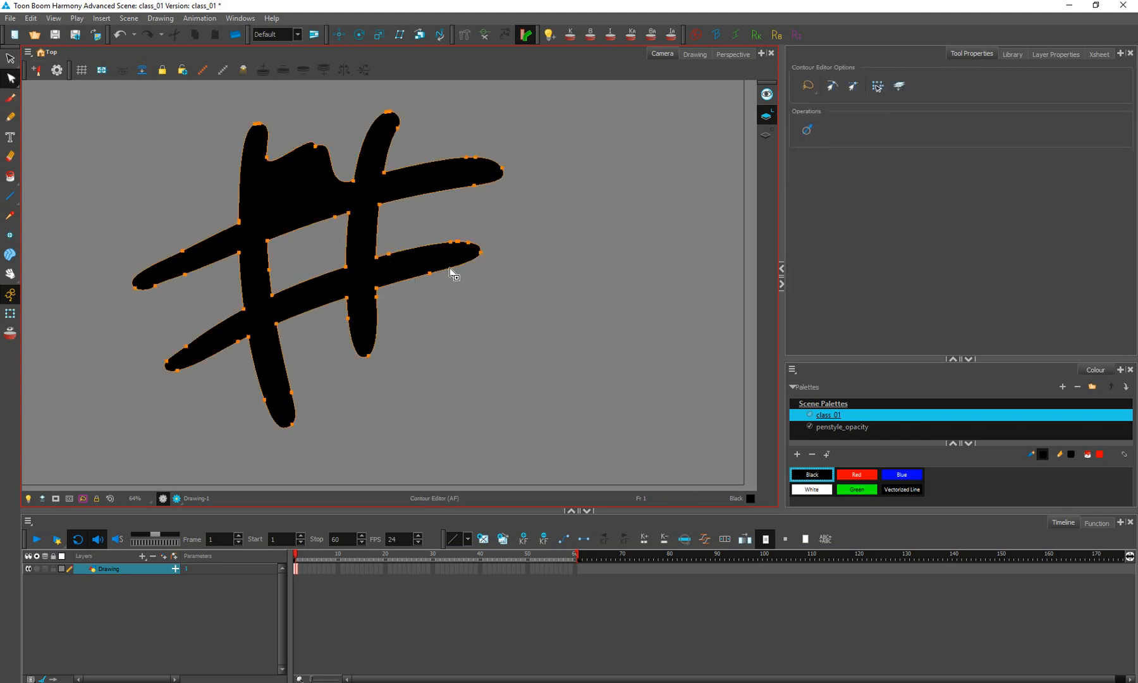
pyautogui.hotkey('ctrl', 'z')
# Step: Undo the four black grid strokes to clear the Line Art layer
pyautogui.hotkey('ctrl', 'z')
pyautogui.hotkey('ctrl', 'z')
pyautogui.hotkey('ctrl', 'z')
pyautogui.hotkey('ctrl', 'z')
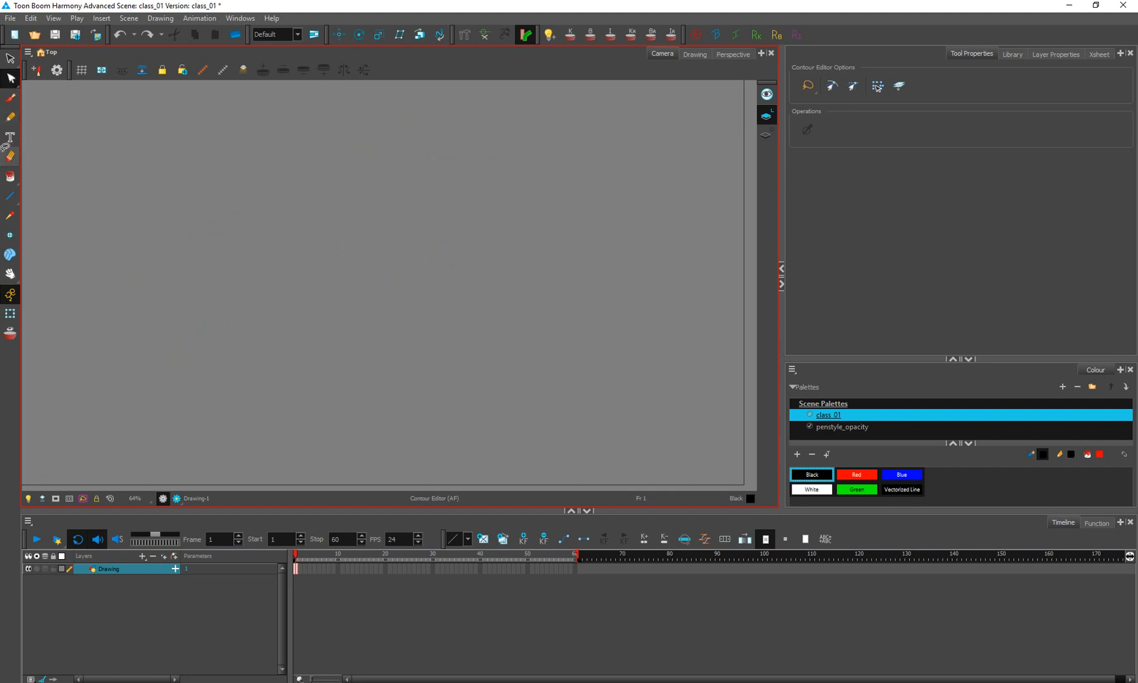
pyautogui.click(17, 105)
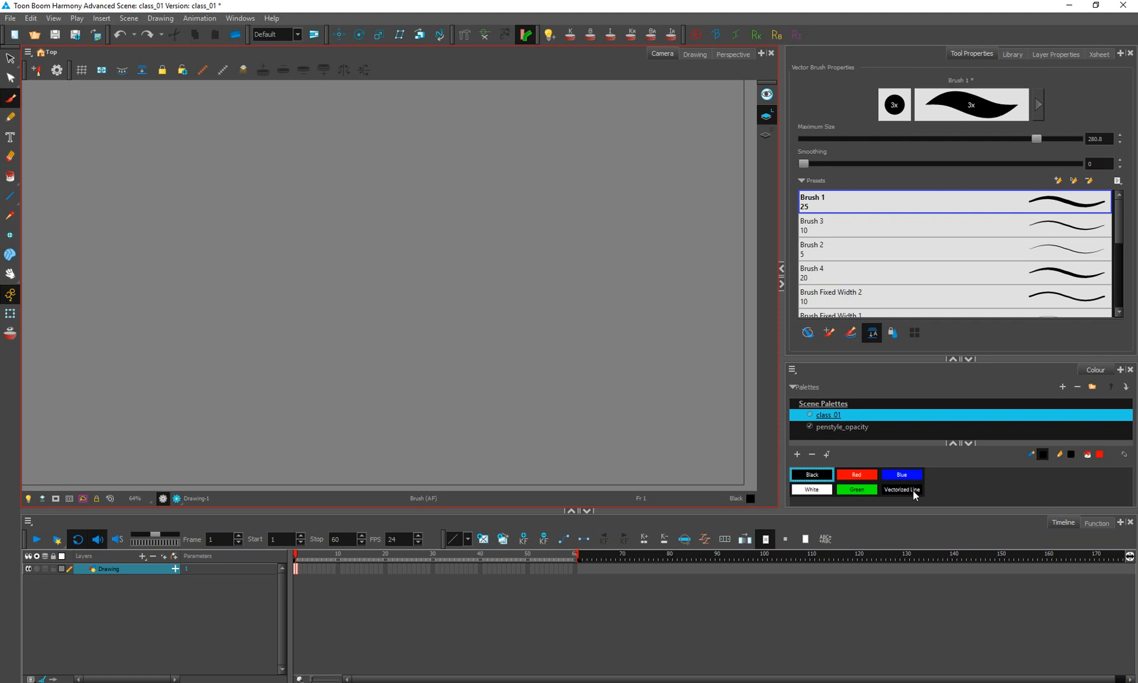
pyautogui.click(917, 334)
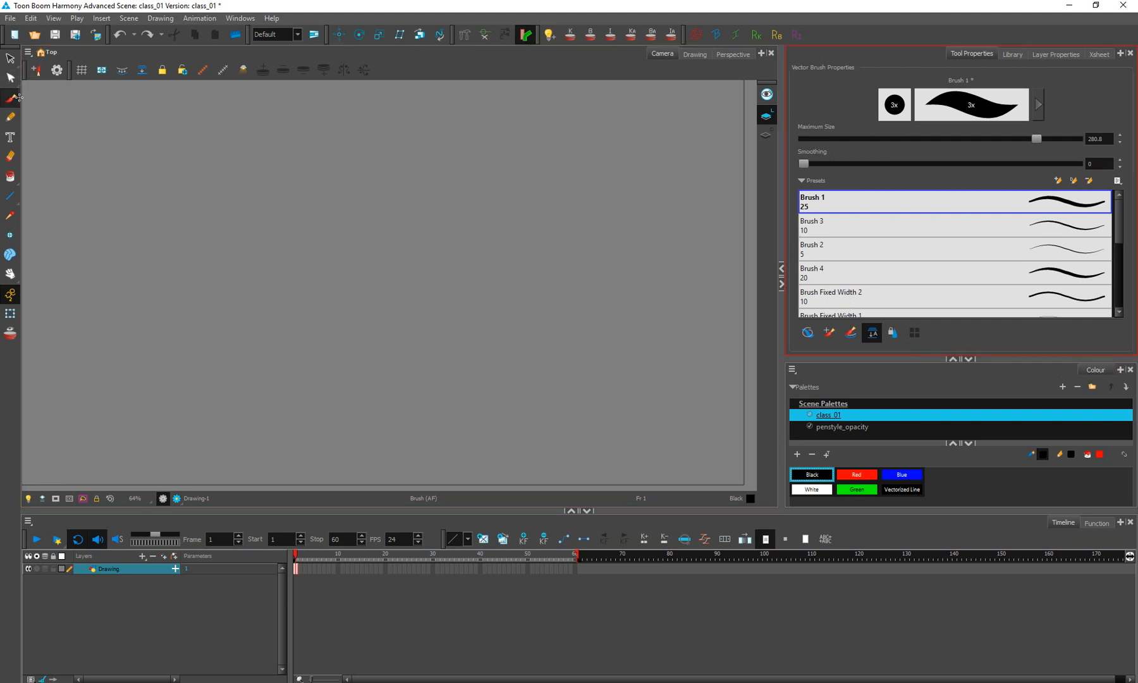
pyautogui.click(10, 59)
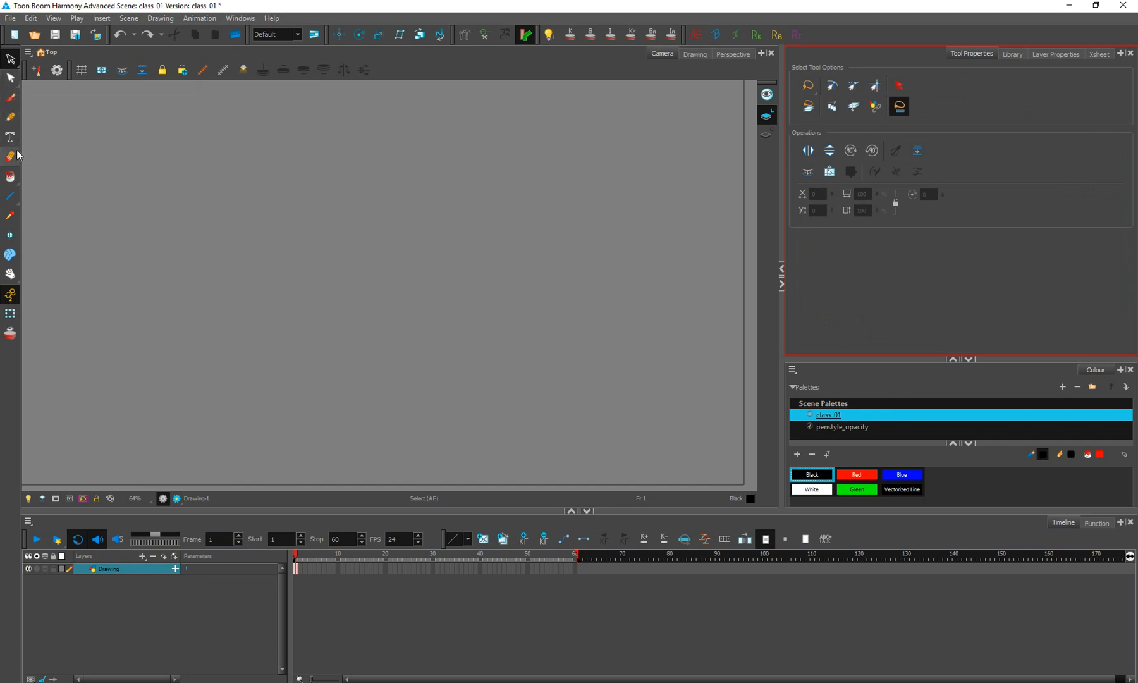
# Step: Draw a trial rectangle with the Rectangle tool using the current ragged pencil style, and undo it
pyautogui.click(10, 197)
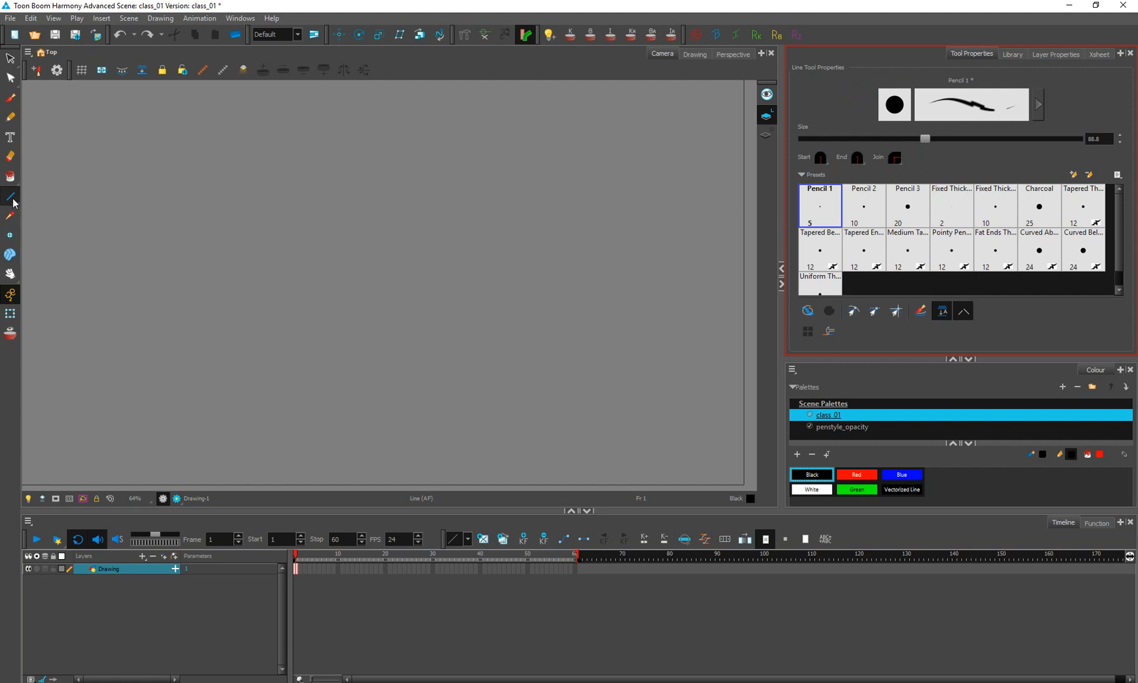
pyautogui.click(12, 203)
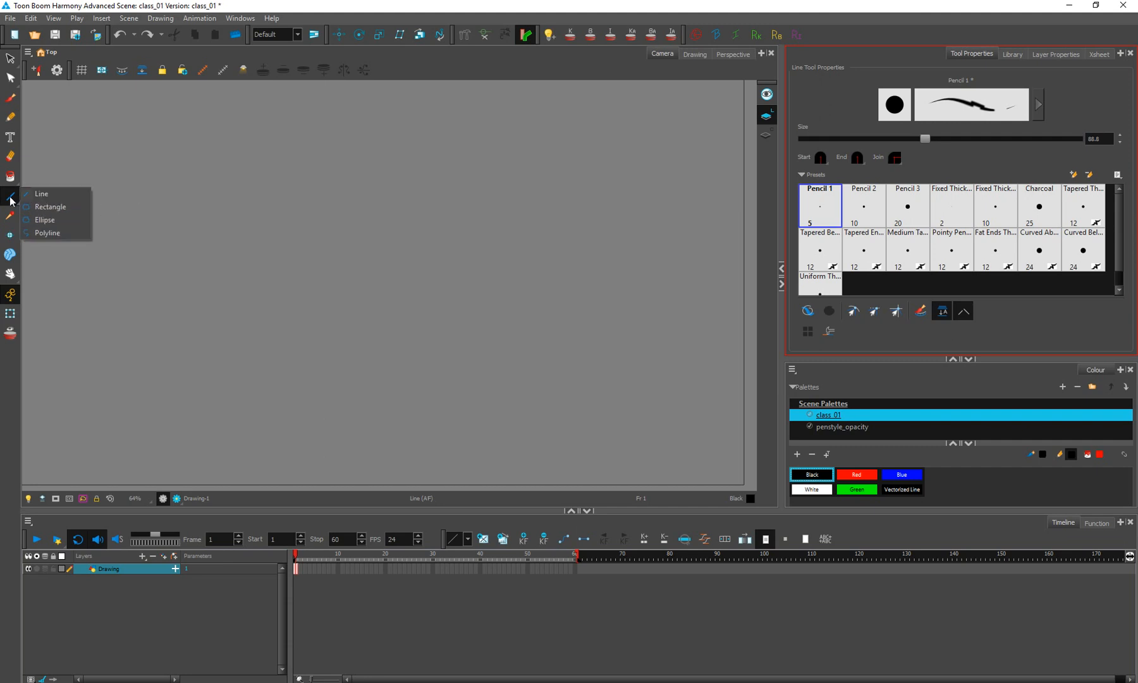
pyautogui.click(65, 207)
pyautogui.moveTo(371, 285); pyautogui.dragTo(444, 326)
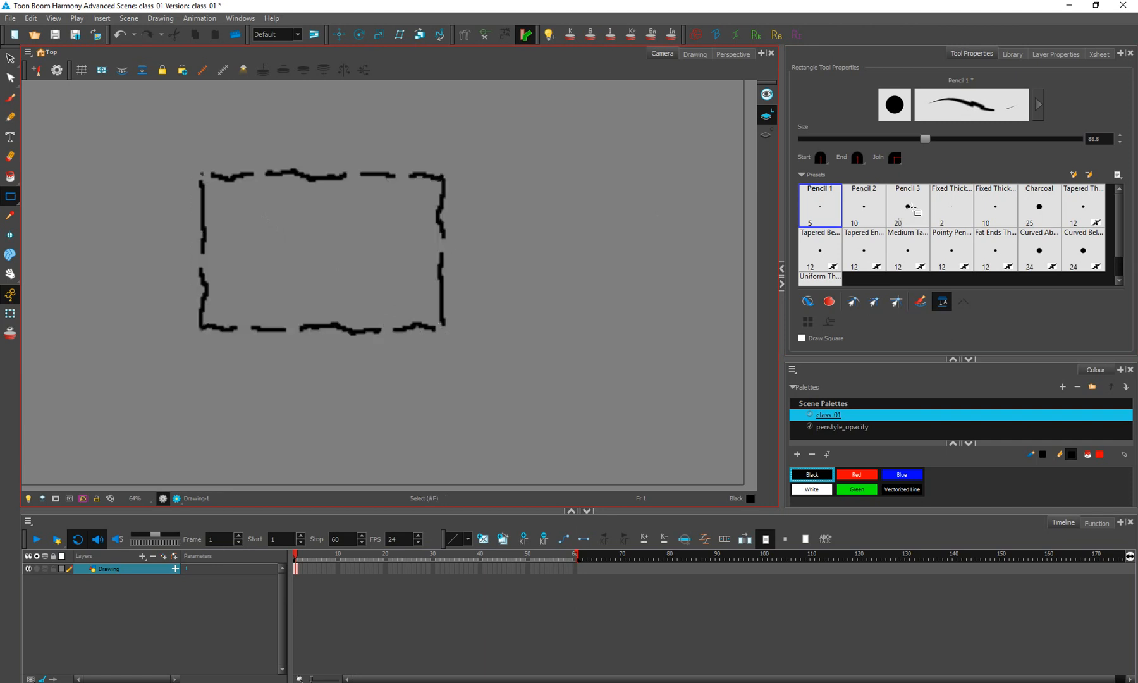
pyautogui.hotkey('ctrl', 'z')
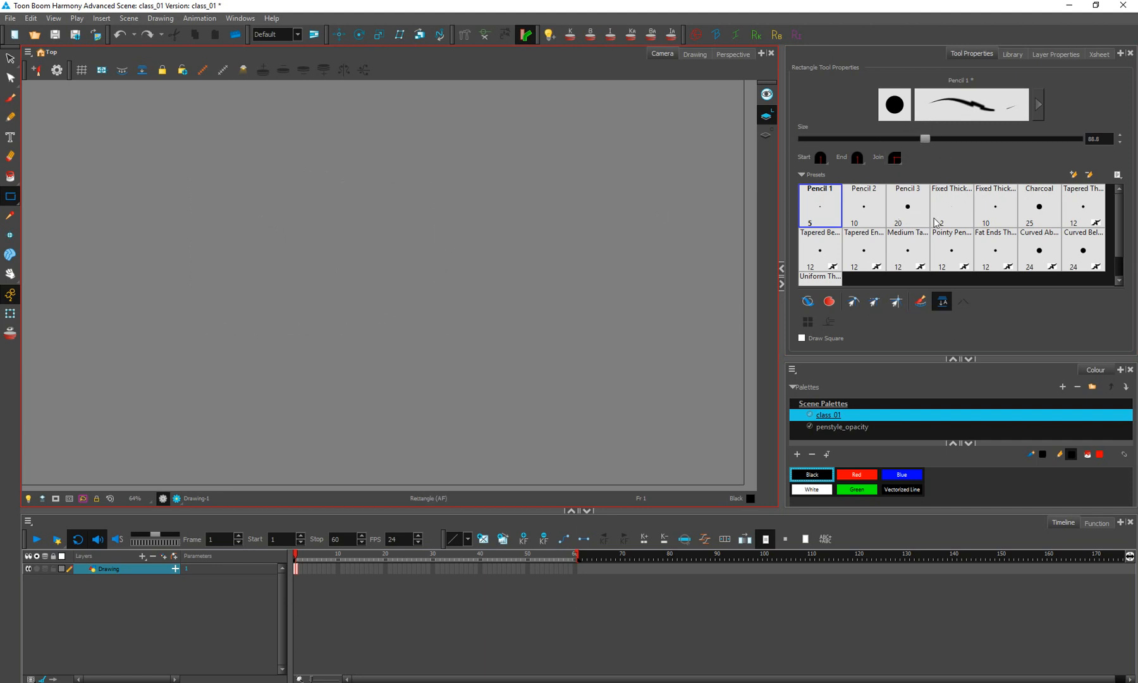
# Step: Draw a large rectangle and a smaller one to its right using the Pencil 1 preset at size 5
pyautogui.click(863, 206)
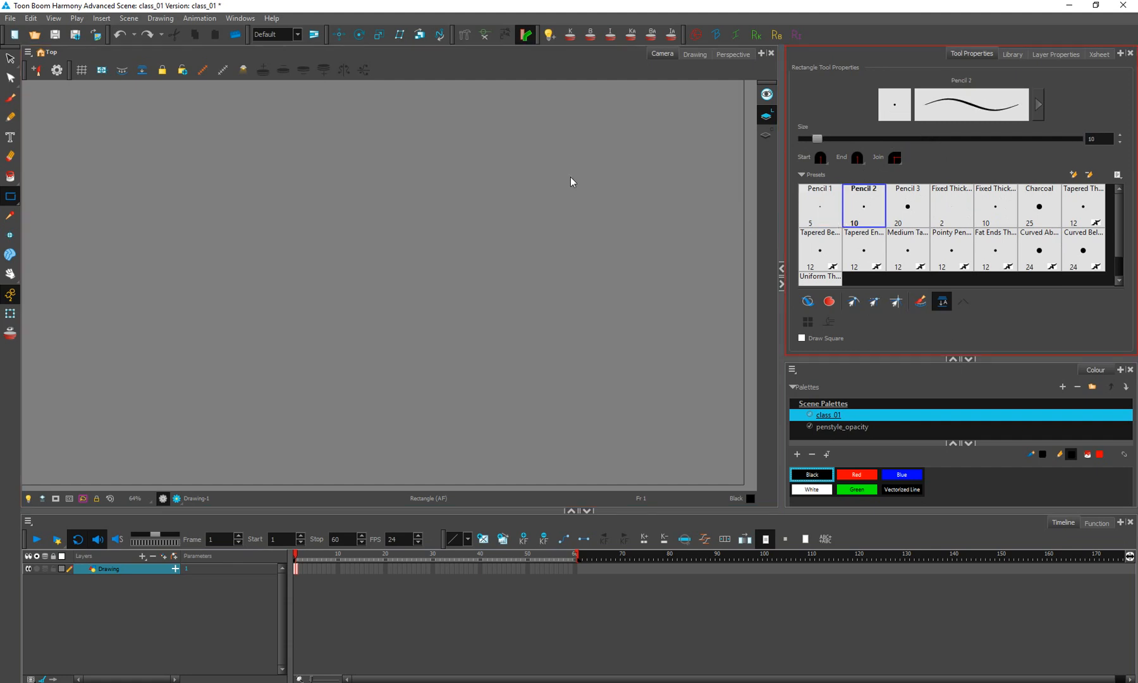
pyautogui.click(815, 202)
pyautogui.moveTo(189, 164); pyautogui.dragTo(423, 353)
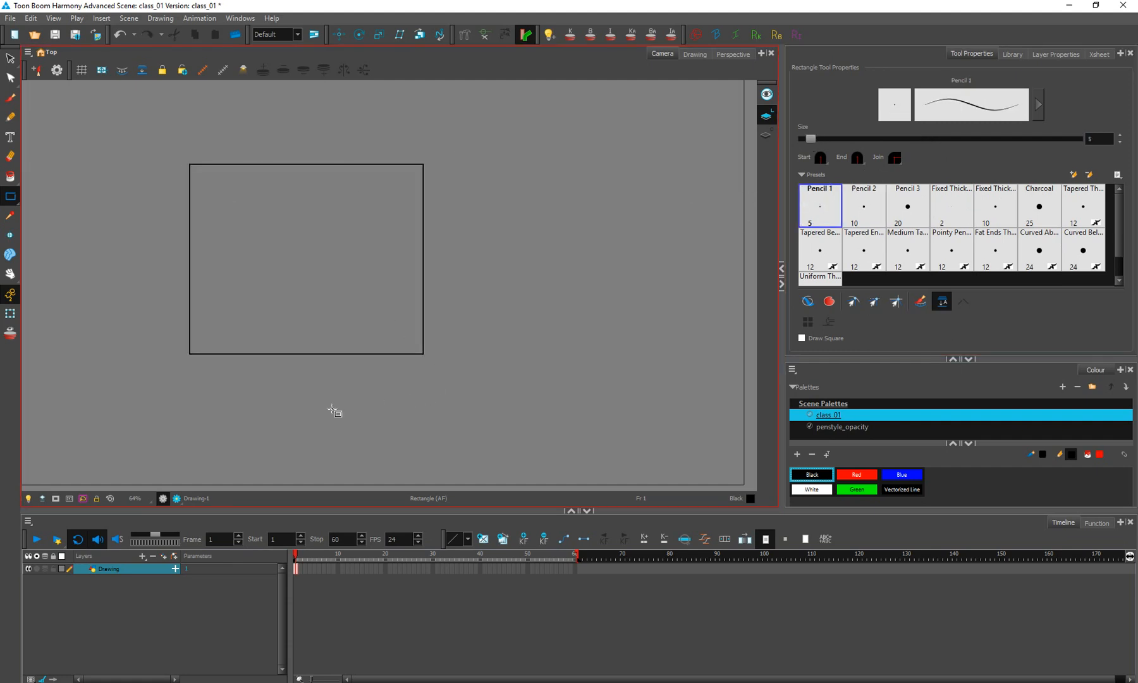
pyautogui.moveTo(476, 203); pyautogui.dragTo(550, 268)
# Step: Select the large rectangle and set its pencil line's maximum size to about 9.6
pyautogui.click(11, 60)
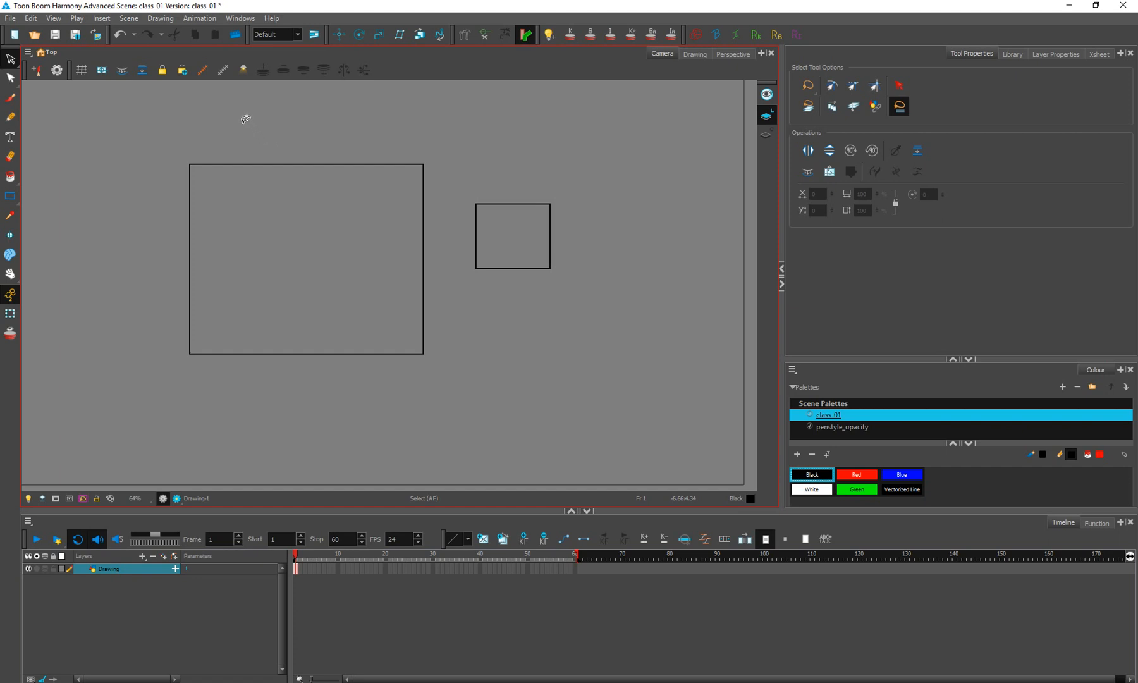
pyautogui.click(287, 270)
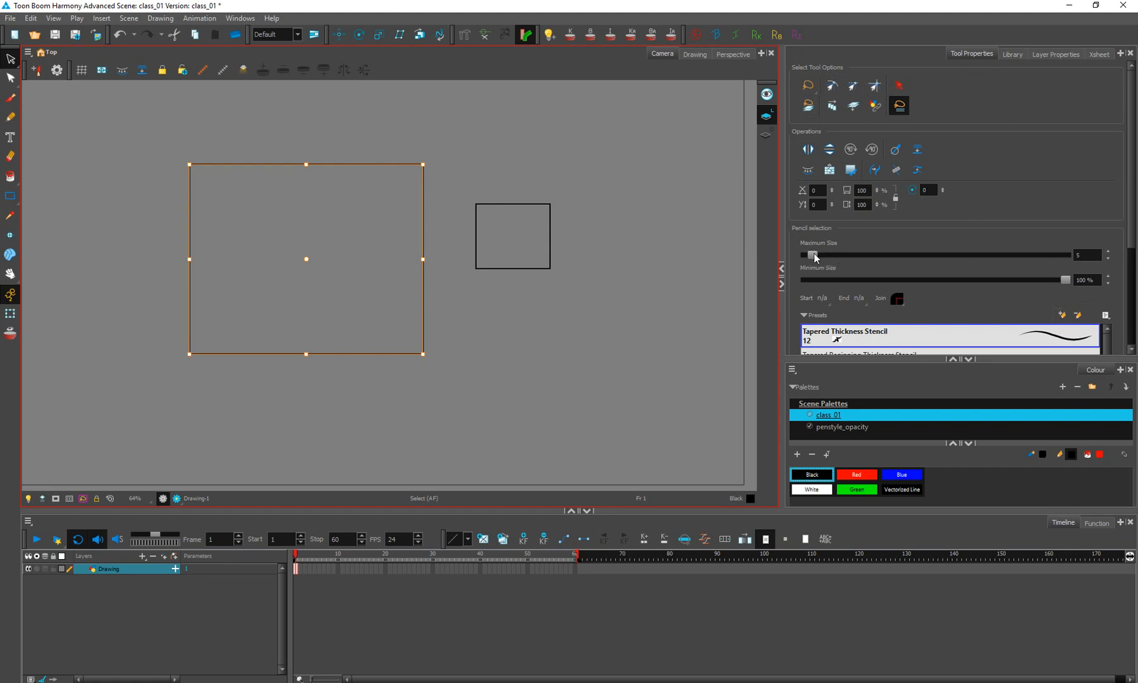
pyautogui.moveTo(813, 254); pyautogui.dragTo(848, 255)
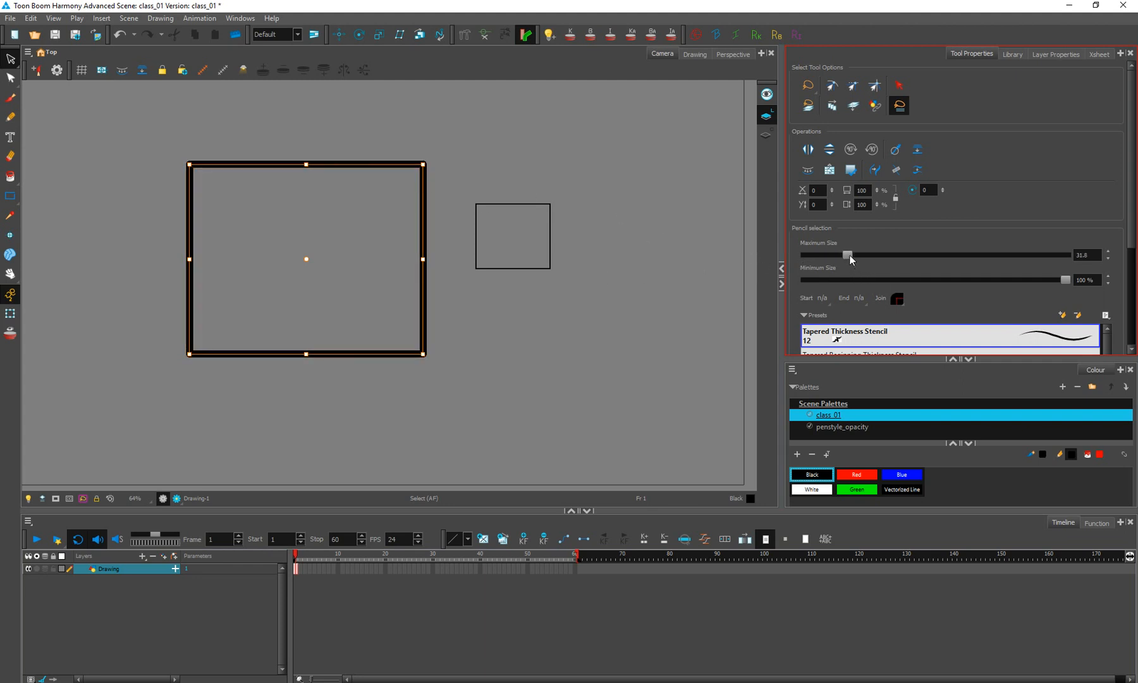
pyautogui.moveTo(849, 255); pyautogui.dragTo(815, 257)
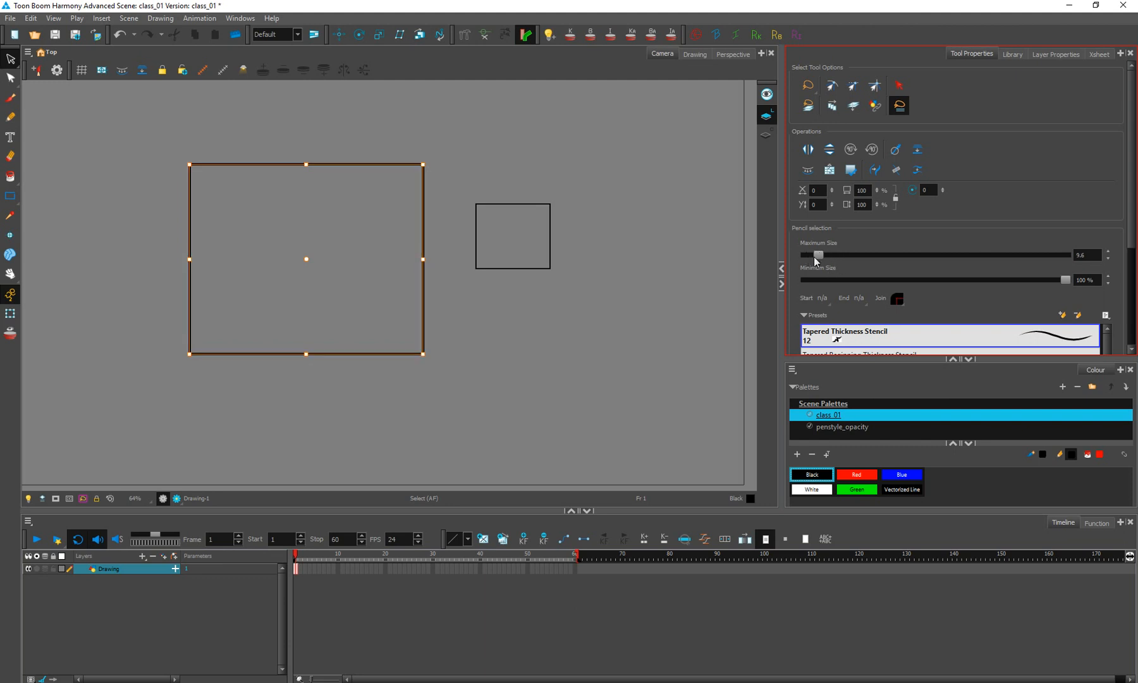
# Step: Paint a thick vertical black brush stroke beside the small rectangle, and select it and the large rectangle in turn to compare their options
pyautogui.click(10, 98)
pyautogui.moveTo(592, 161); pyautogui.dragTo(594, 313)
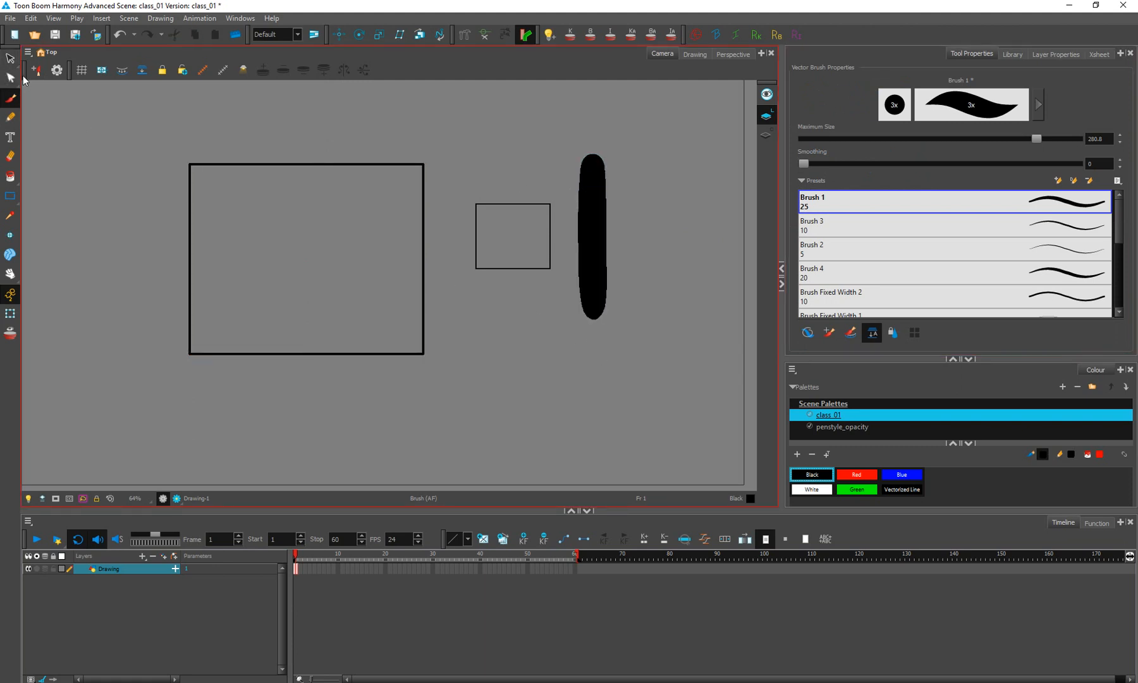
pyautogui.click(10, 59)
pyautogui.click(597, 280)
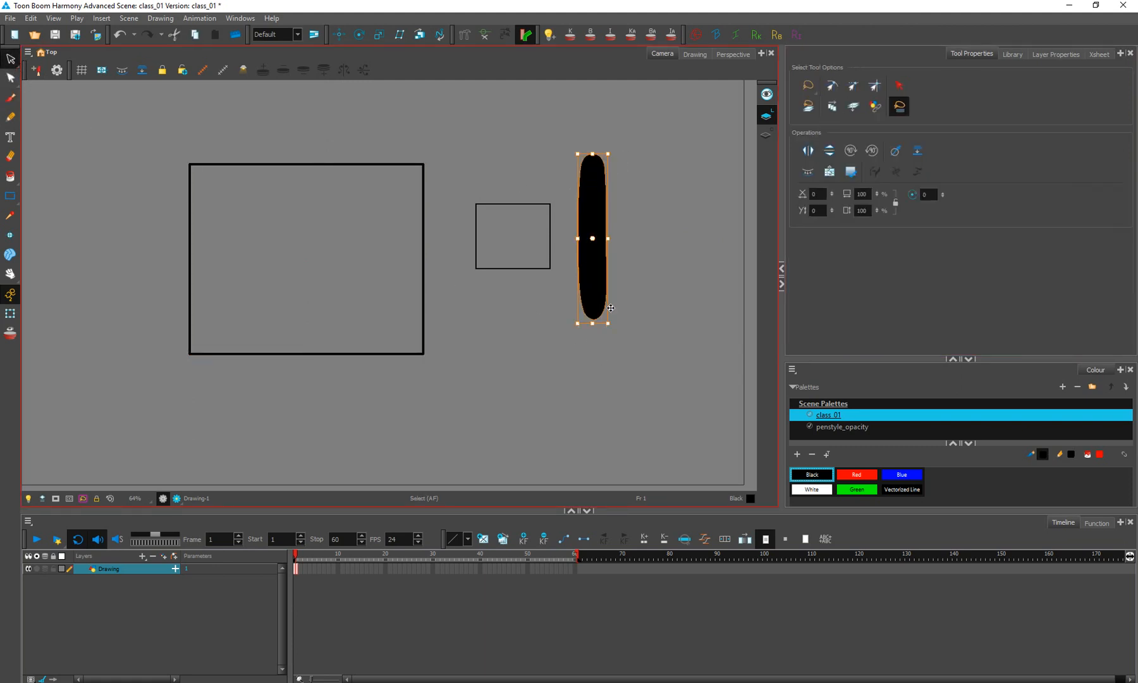
pyautogui.click(423, 283)
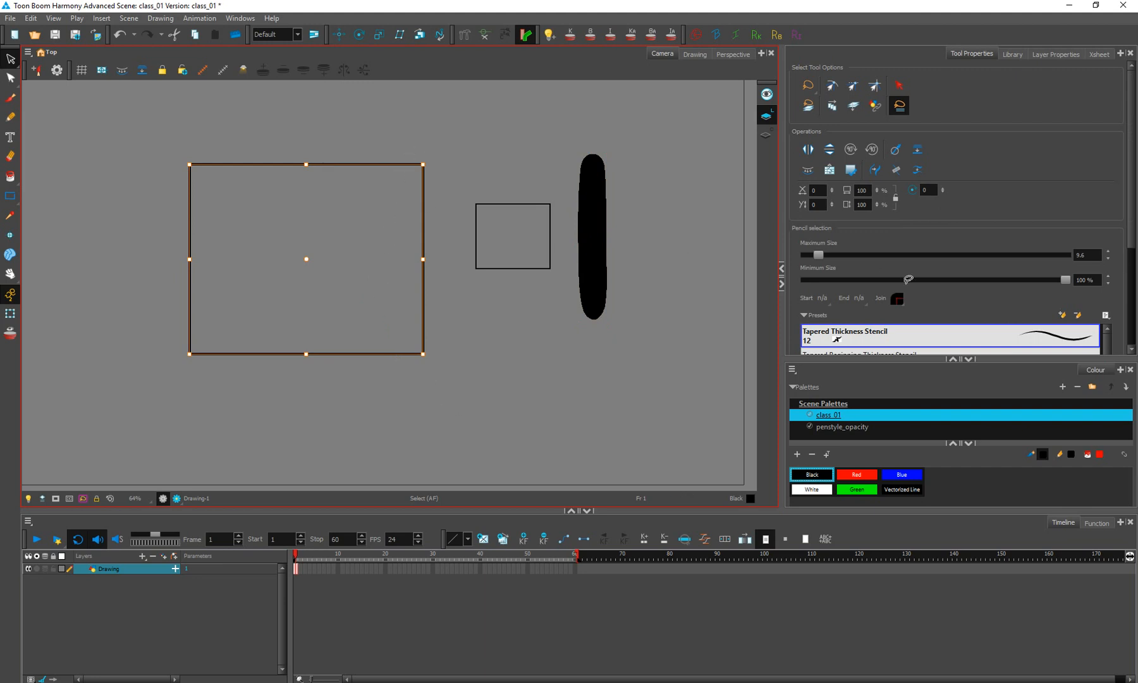
# Step: Set the Select tool to Marquee mode and box-select the small rectangle together with the black brush stroke
pyautogui.moveTo(640, 253); pyautogui.dragTo(550, 344)
pyautogui.moveTo(371, 268); pyautogui.dragTo(380, 412)
pyautogui.click(809, 88)
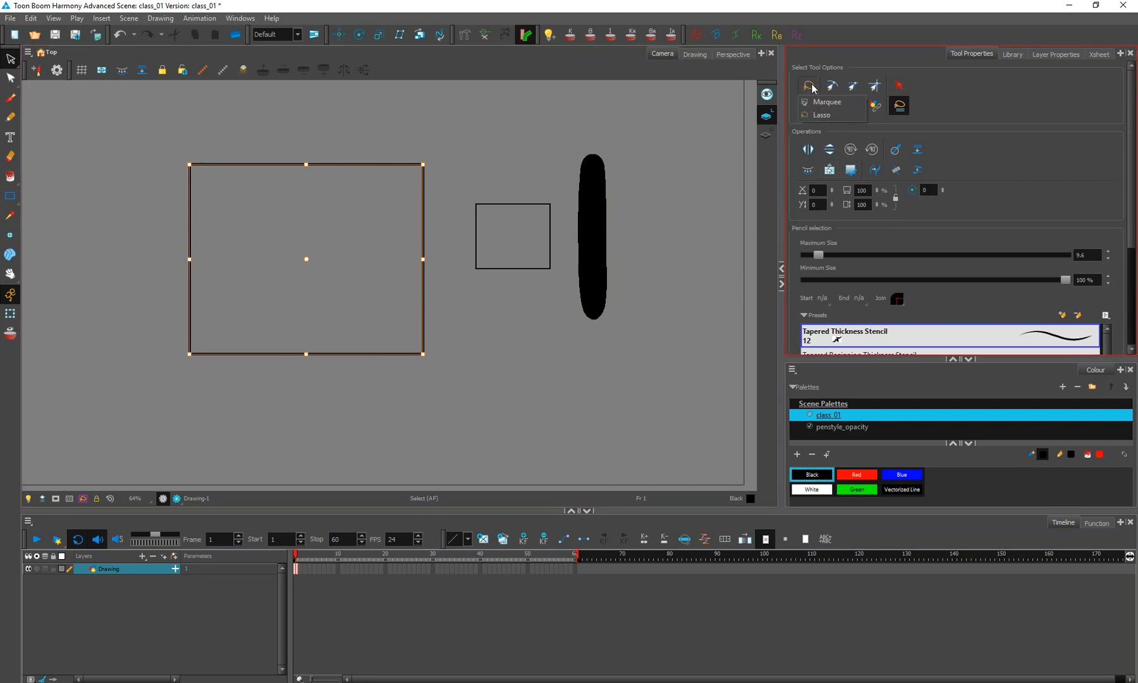
pyautogui.click(821, 102)
pyautogui.moveTo(452, 152); pyautogui.dragTo(577, 274)
pyautogui.moveTo(624, 208); pyautogui.dragTo(496, 295)
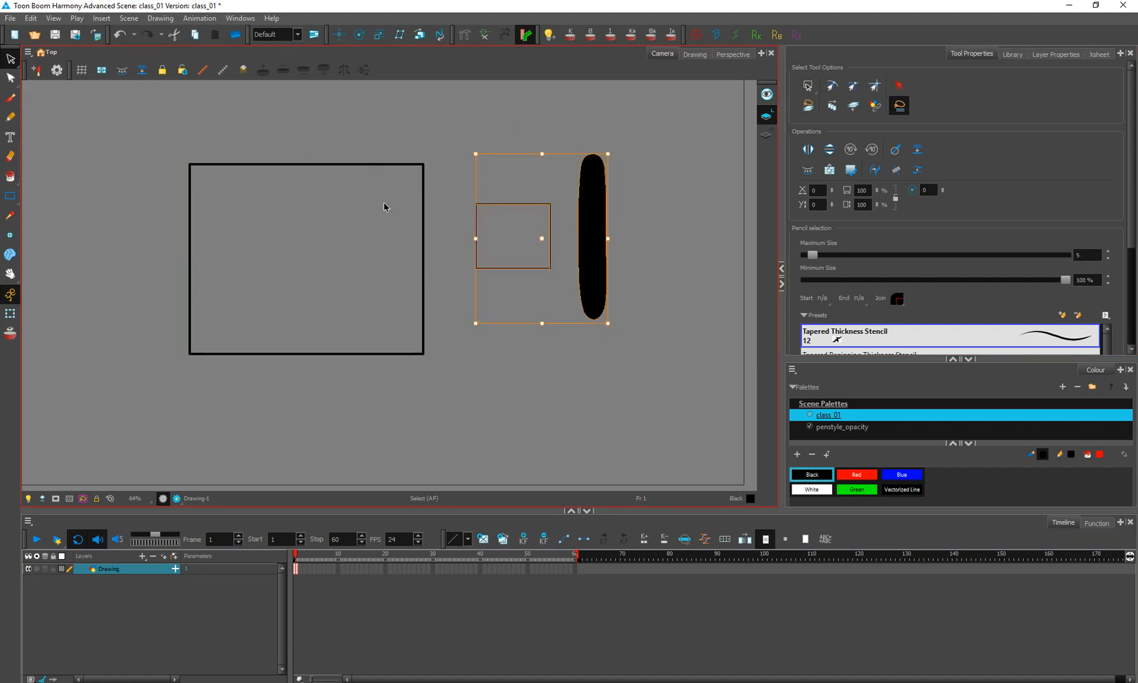
pyautogui.moveTo(342, 219); pyautogui.dragTo(568, 345)
pyautogui.moveTo(664, 243); pyautogui.dragTo(482, 257)
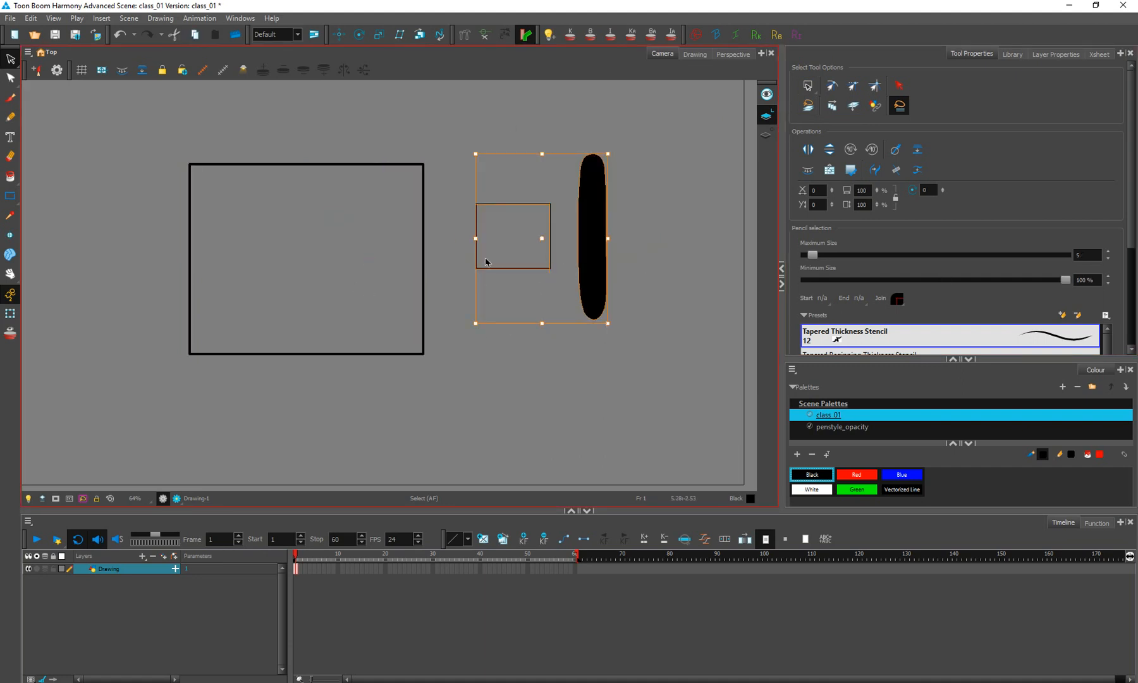
# Step: Return the Select tool to Lasso mode and deselect the shapes
pyautogui.click(808, 86)
pyautogui.click(819, 101)
pyautogui.click(804, 87)
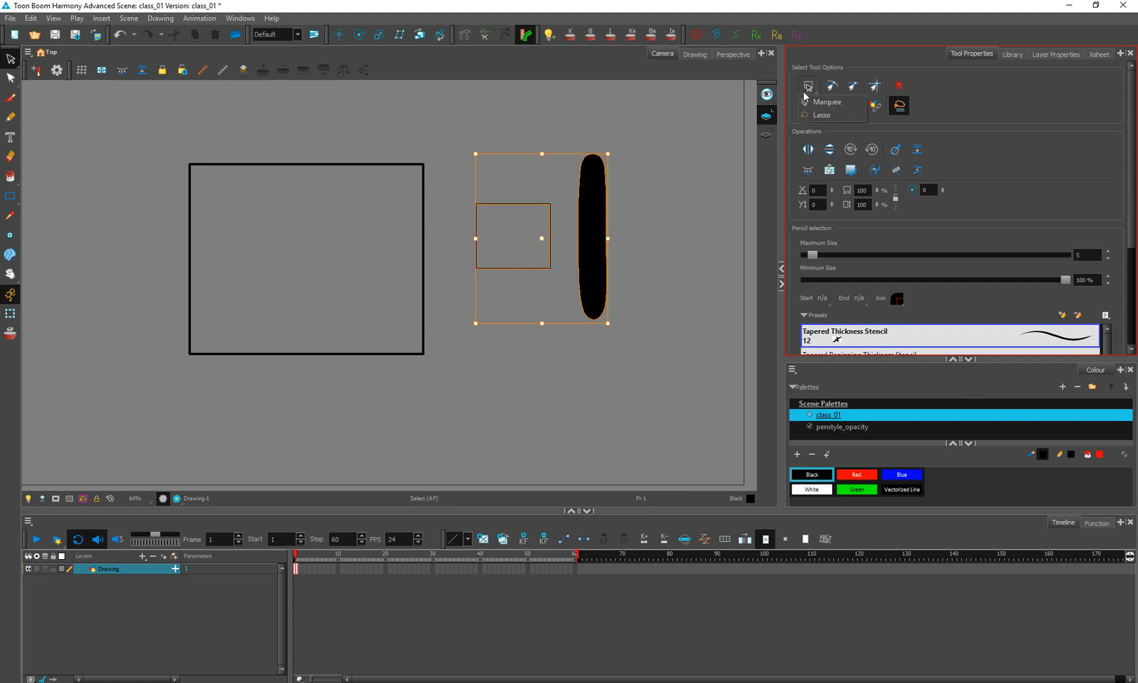
pyautogui.click(811, 115)
pyautogui.click(656, 141)
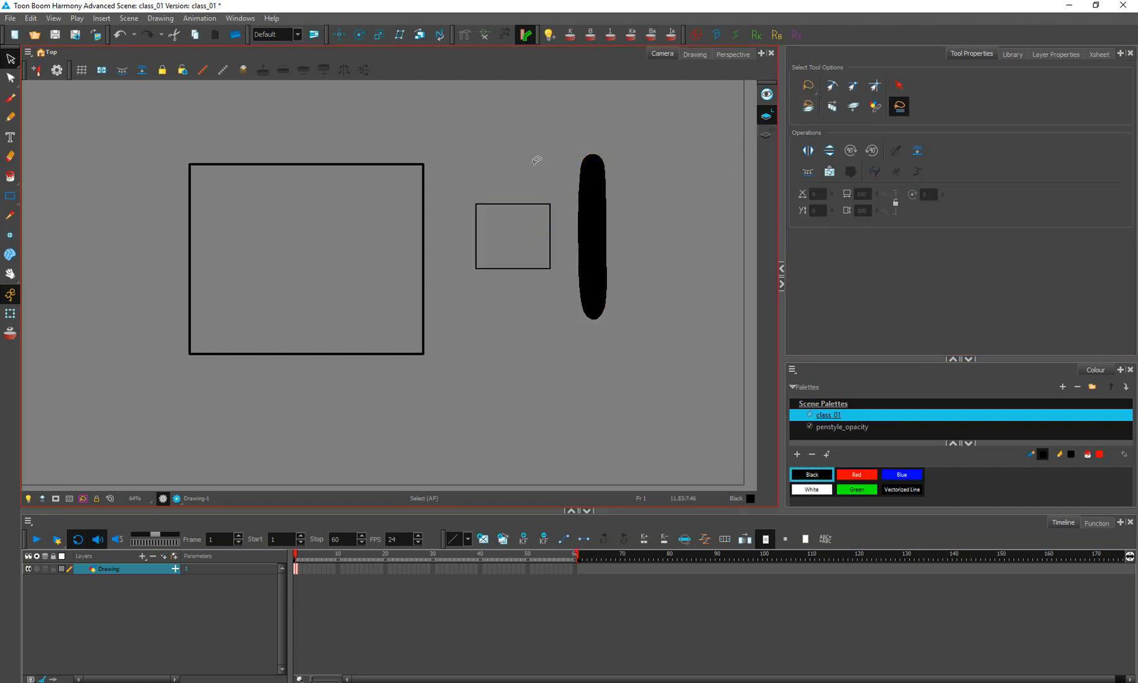
# Step: Try lasso selections on the large rectangle, the small rectangle and the black brush stroke in turn
pyautogui.moveTo(448, 128)
pyautogui.mouseDown()
pyautogui.moveTo(384, 186)
pyautogui.moveTo(411, 232)
pyautogui.mouseUp()
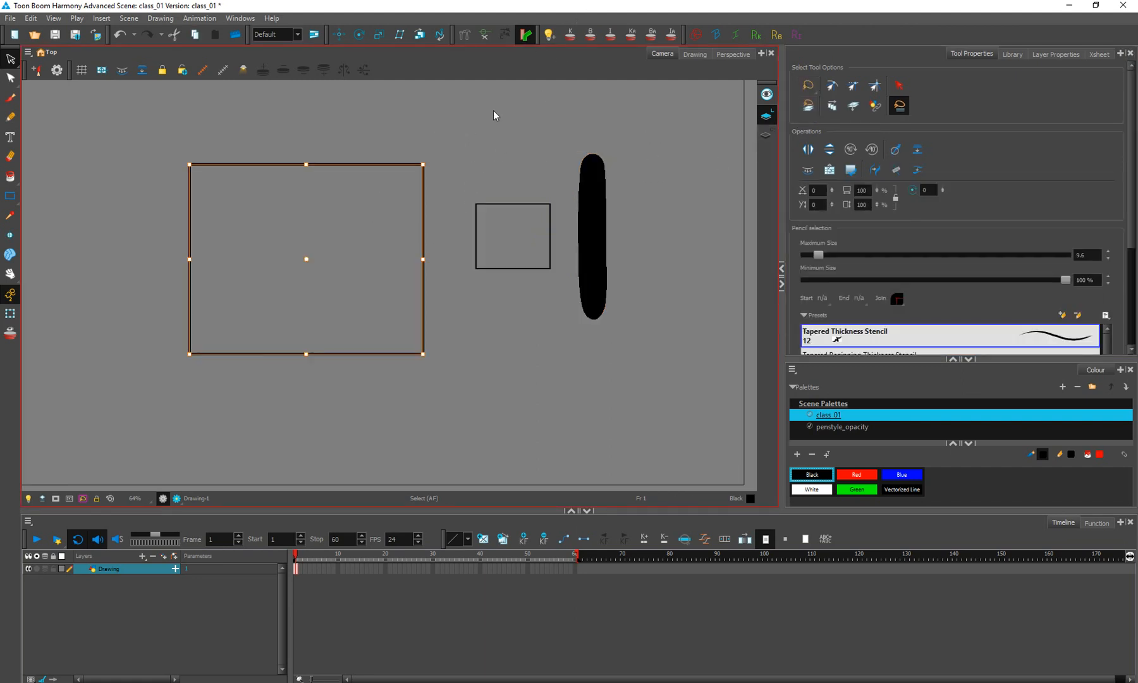
pyautogui.moveTo(462, 163); pyautogui.dragTo(490, 330)
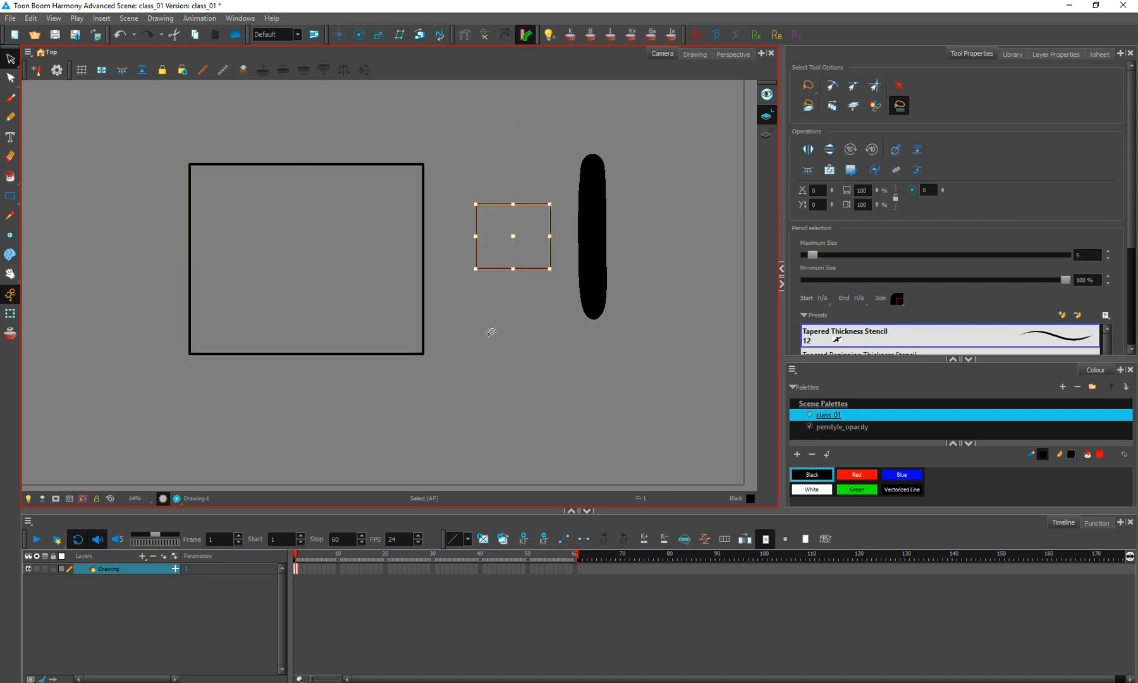
pyautogui.click(592, 262)
pyautogui.moveTo(468, 284); pyautogui.dragTo(384, 375)
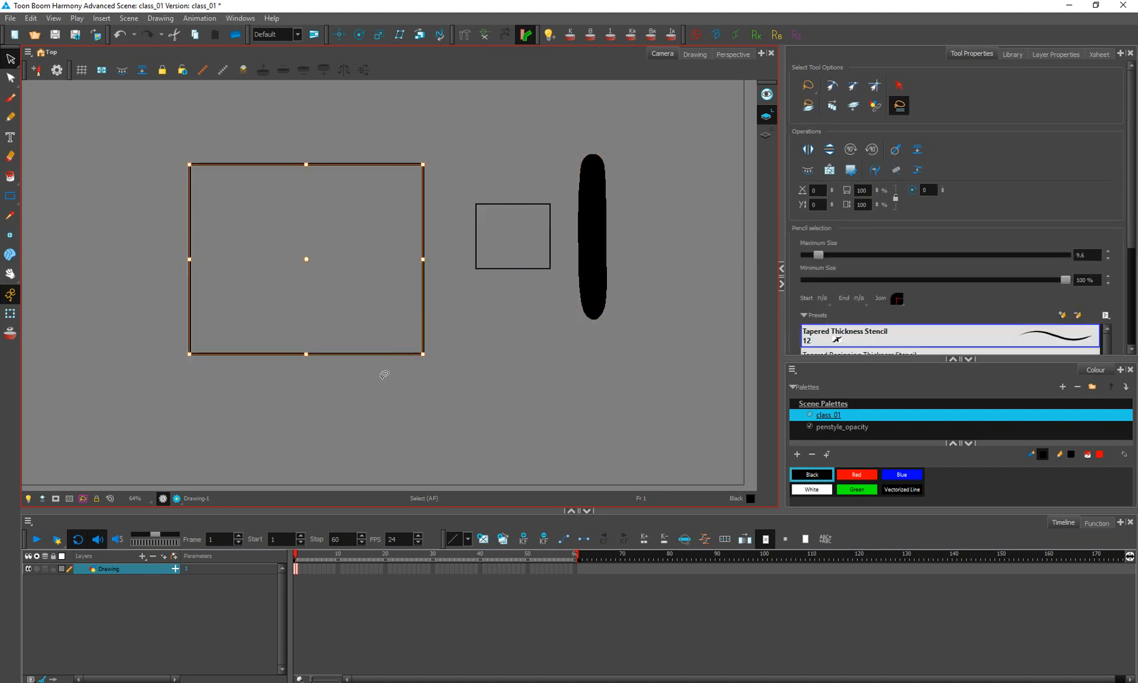
pyautogui.moveTo(526, 114); pyautogui.dragTo(531, 328)
pyautogui.moveTo(643, 200); pyautogui.dragTo(552, 328)
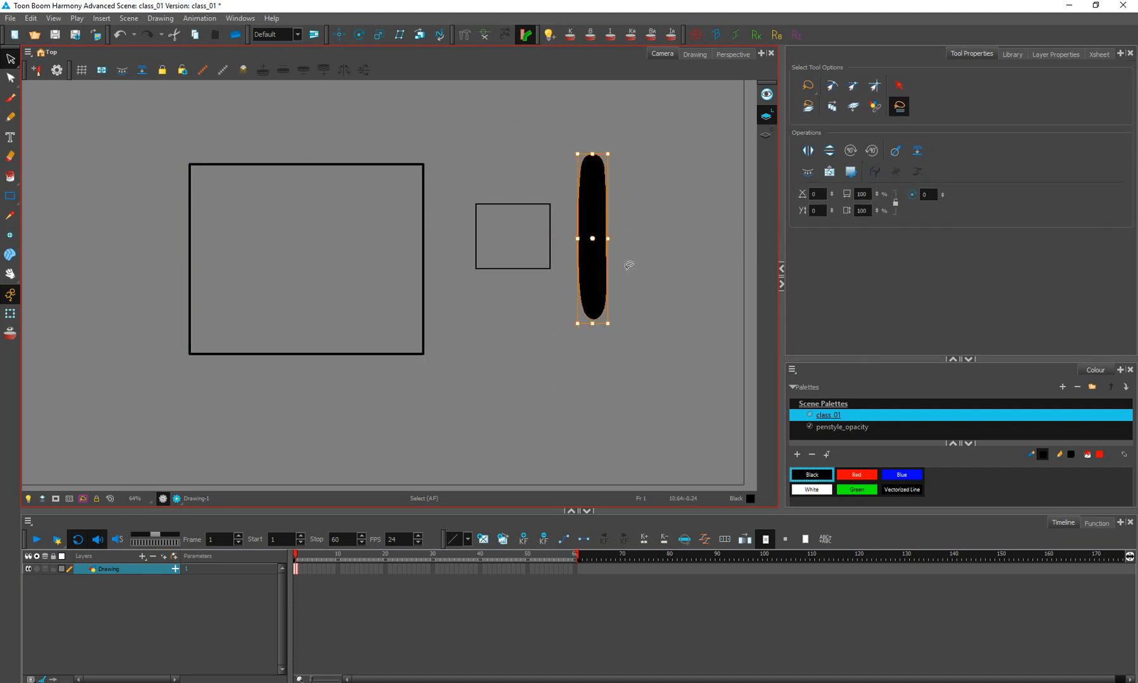
pyautogui.moveTo(496, 293); pyautogui.dragTo(503, 240)
pyautogui.click(587, 282)
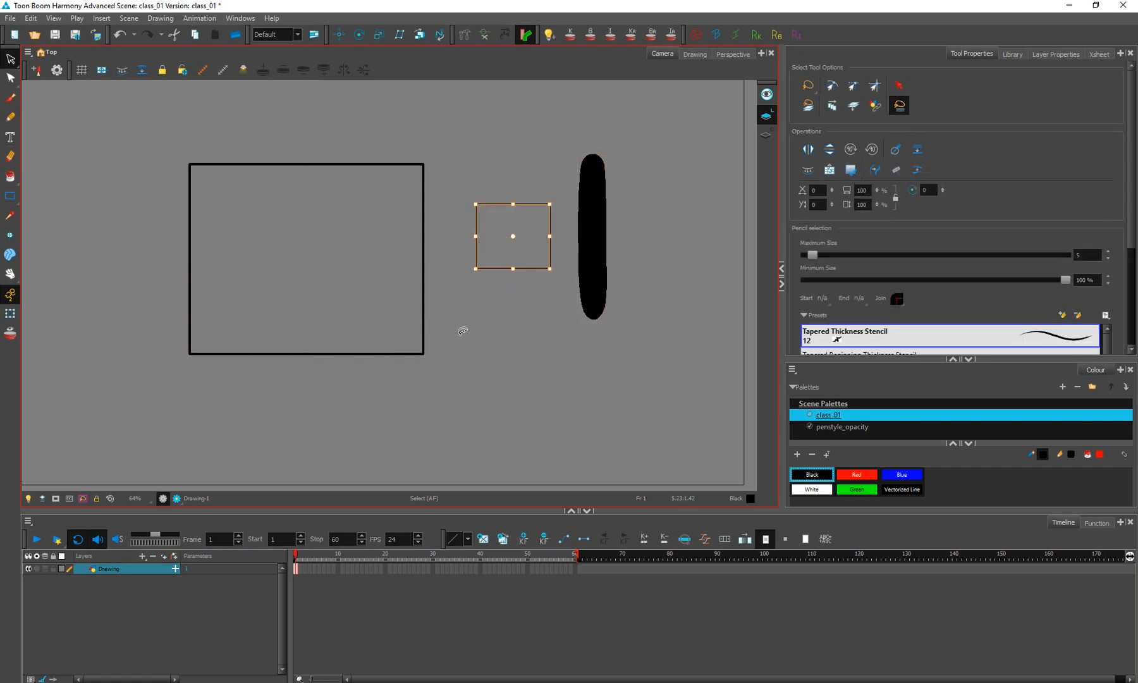
pyautogui.moveTo(485, 323); pyautogui.dragTo(383, 327)
pyautogui.moveTo(670, 248); pyautogui.dragTo(544, 316)
pyautogui.moveTo(519, 137); pyautogui.dragTo(453, 344)
pyautogui.moveTo(471, 115); pyautogui.dragTo(320, 366)
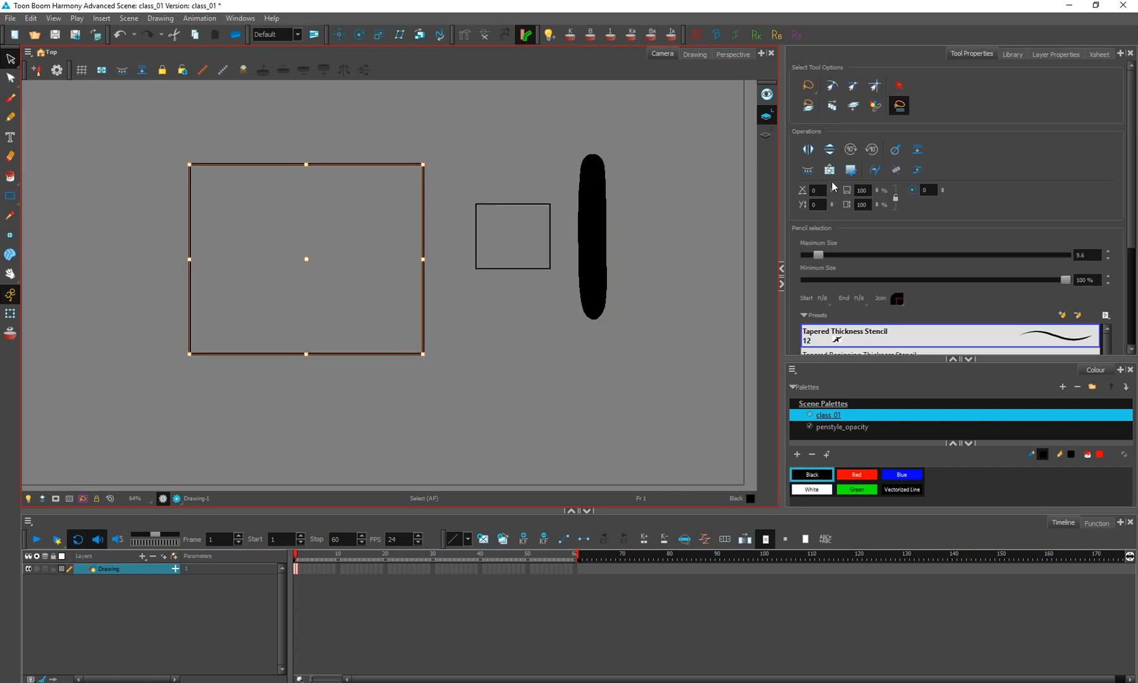
# Step: Enable Snap to Contour for the Select tool and move the black brush stroke up and to the right
pyautogui.click(830, 92)
pyautogui.click(832, 92)
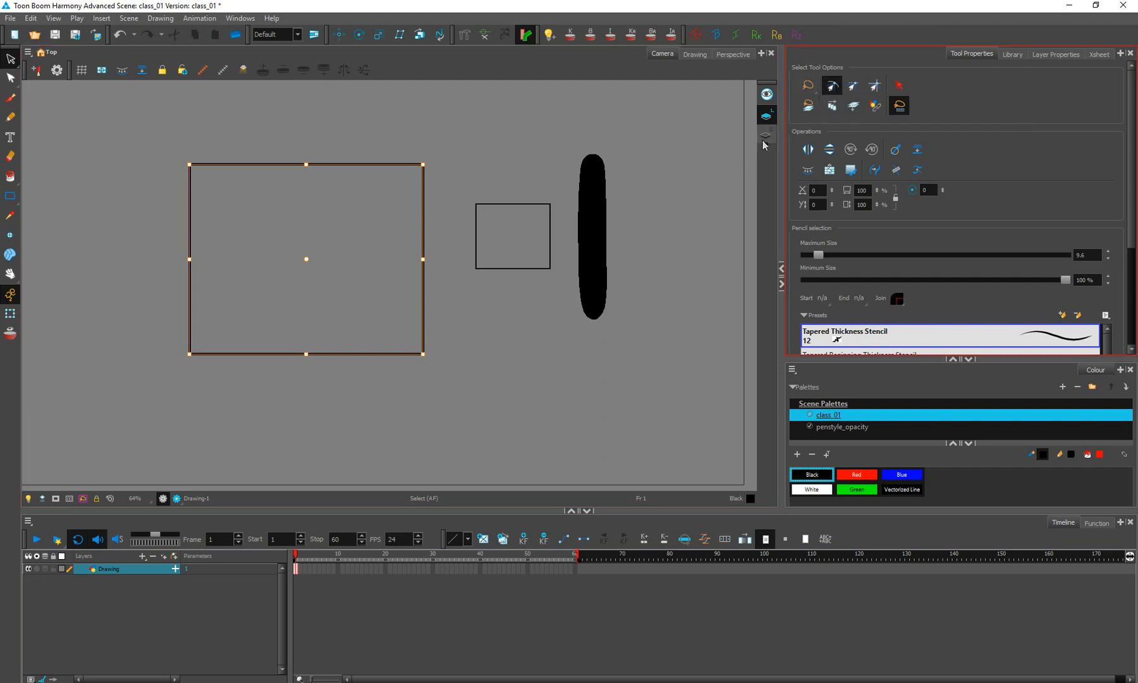
pyautogui.click(499, 203)
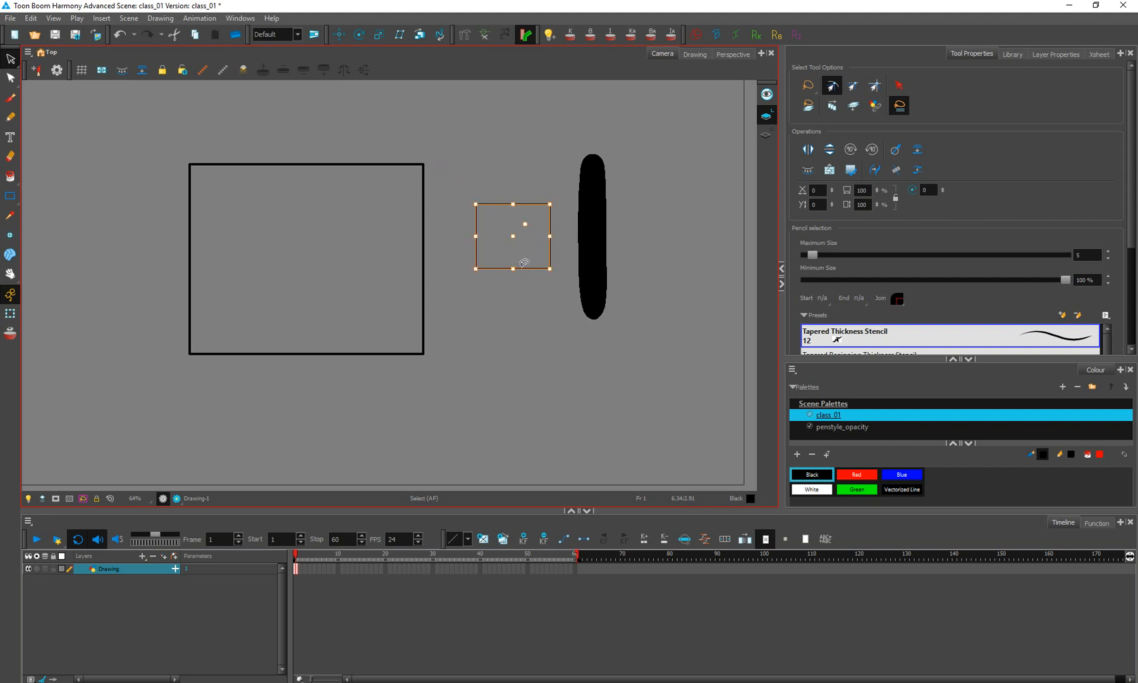
pyautogui.click(613, 235)
pyautogui.click(593, 255)
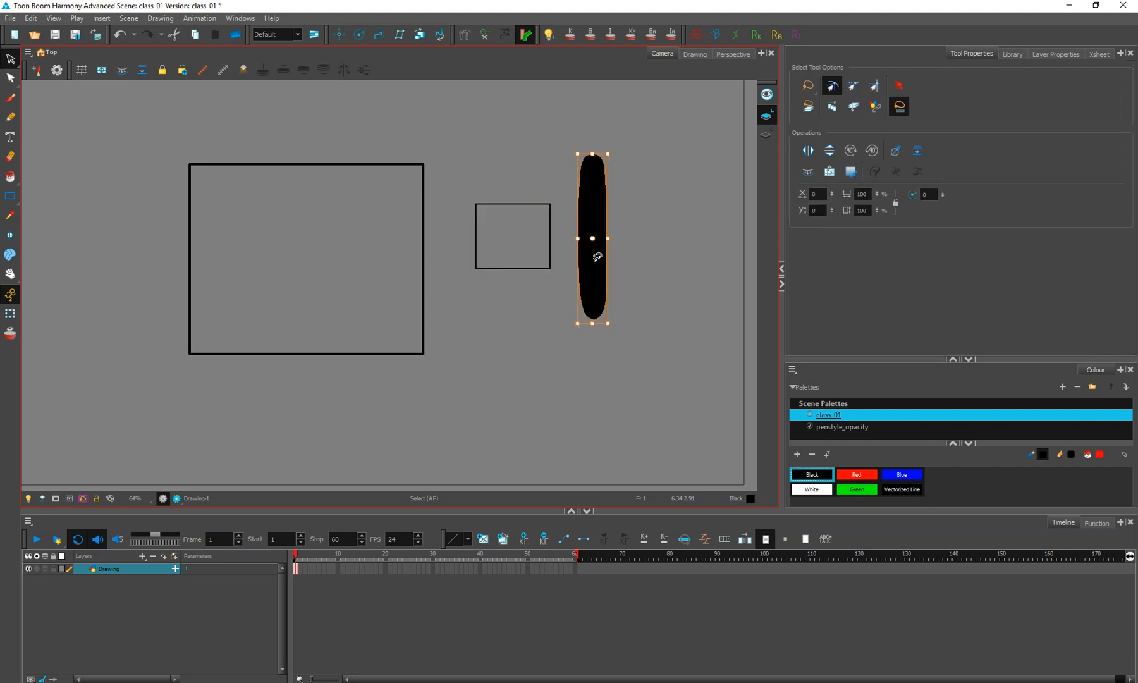
pyautogui.moveTo(594, 258)
pyautogui.mouseDown()
pyautogui.moveTo(418, 140)
pyautogui.moveTo(432, 215)
pyautogui.moveTo(402, 234)
pyautogui.moveTo(446, 133)
pyautogui.moveTo(432, 127)
pyautogui.moveTo(672, 197)
pyautogui.mouseUp()
# Step: Select the small rectangle and set its pencil line's maximum size to about 96.4
pyautogui.click(547, 208)
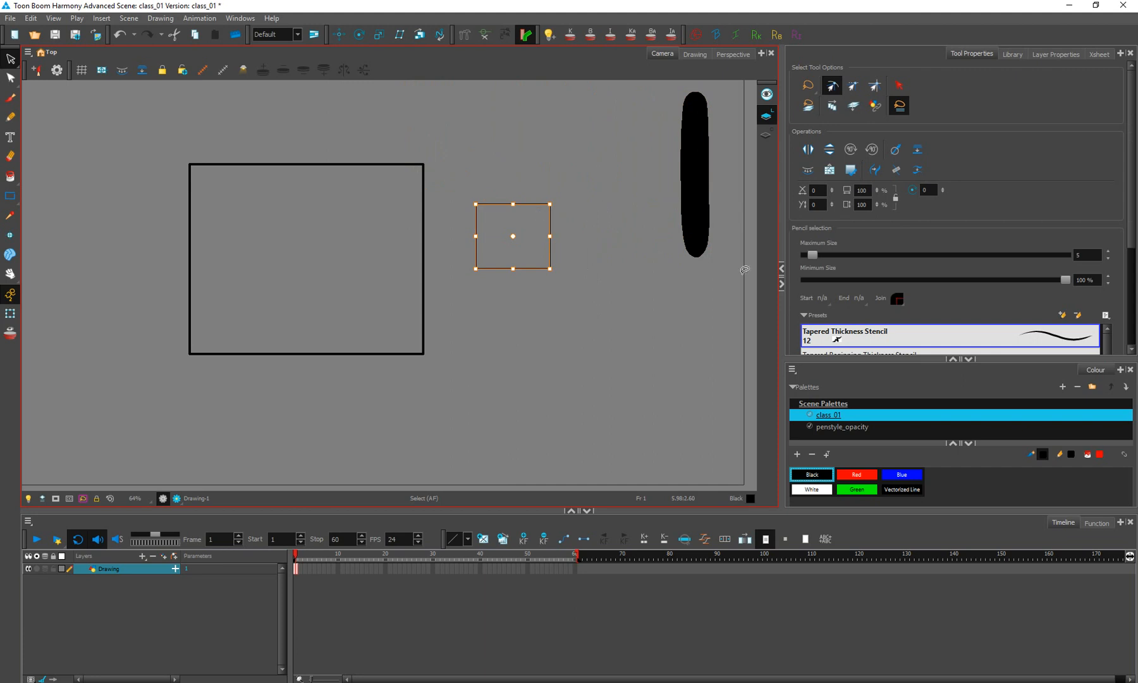
pyautogui.moveTo(813, 254); pyautogui.dragTo(930, 255)
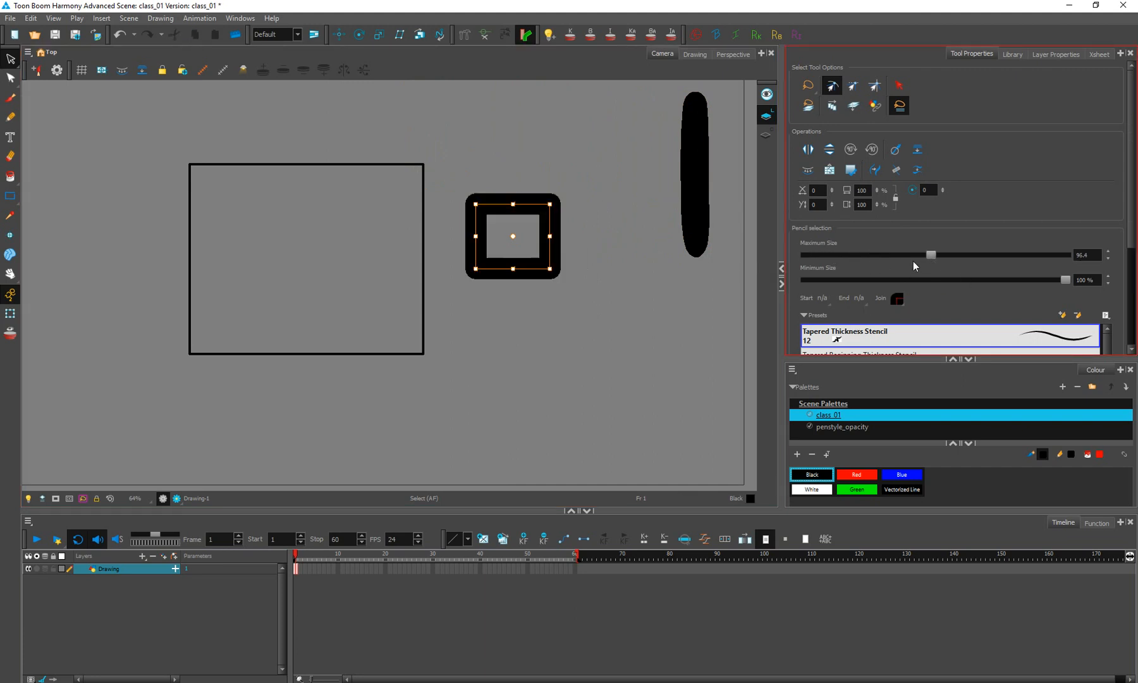
# Step: Move the thickened small rectangle onto the large rectangle's right edge, and turn off the snapping options
pyautogui.moveTo(538, 209)
pyautogui.mouseDown()
pyautogui.moveTo(451, 96)
pyautogui.moveTo(458, 109)
pyautogui.moveTo(495, 112)
pyautogui.moveTo(490, 104)
pyautogui.moveTo(426, 146)
pyautogui.moveTo(410, 130)
pyautogui.moveTo(212, 177)
pyautogui.moveTo(170, 160)
pyautogui.moveTo(192, 146)
pyautogui.moveTo(166, 218)
pyautogui.moveTo(173, 272)
pyautogui.moveTo(493, 276)
pyautogui.mouseUp()
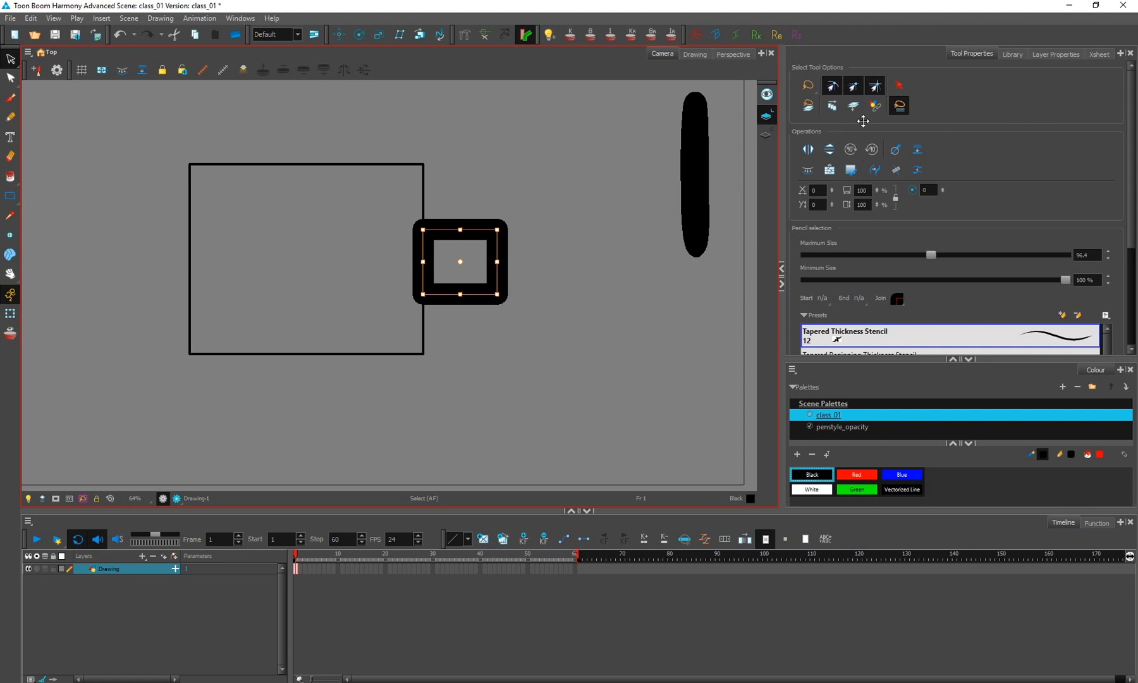
pyautogui.click(845, 86)
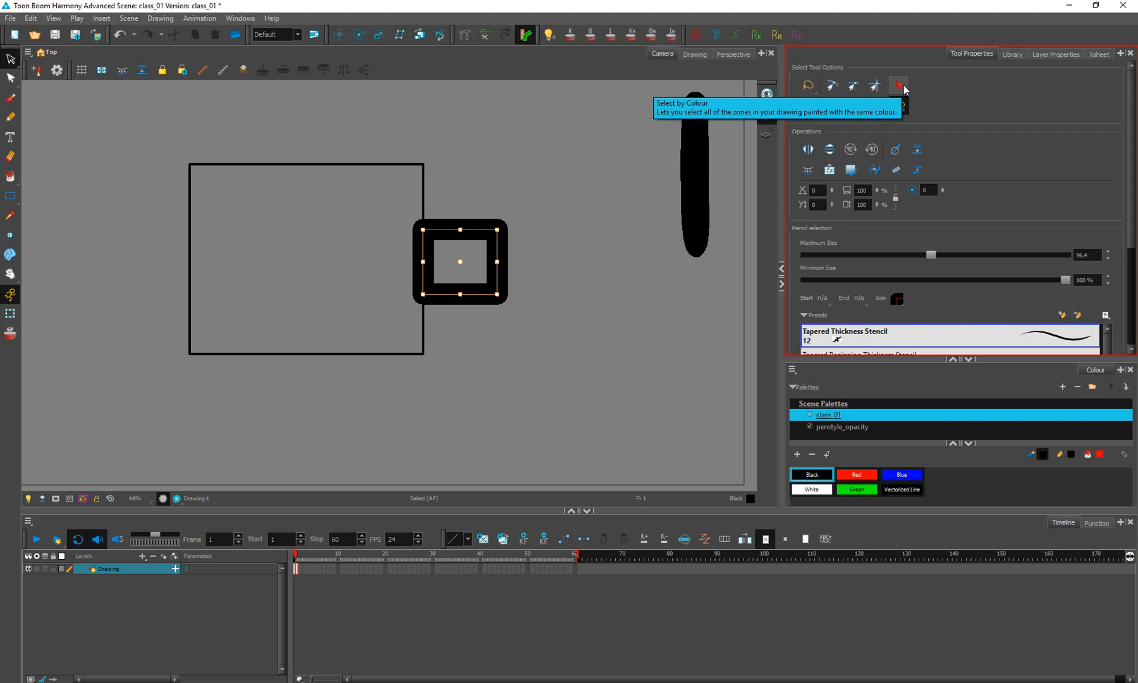
pyautogui.click(589, 351)
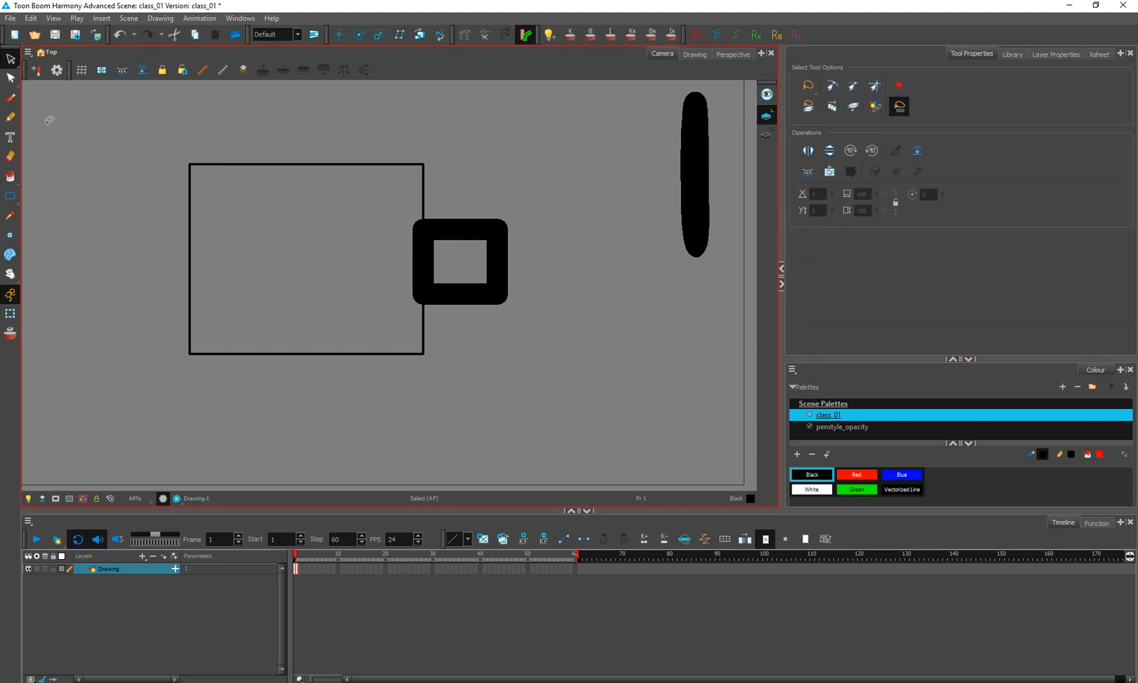
# Step: Paint three red brush strokes: one across the large rectangle's lower edge, a long diagonal, and a short curve beside the black stroke
pyautogui.click(10, 98)
pyautogui.click(847, 477)
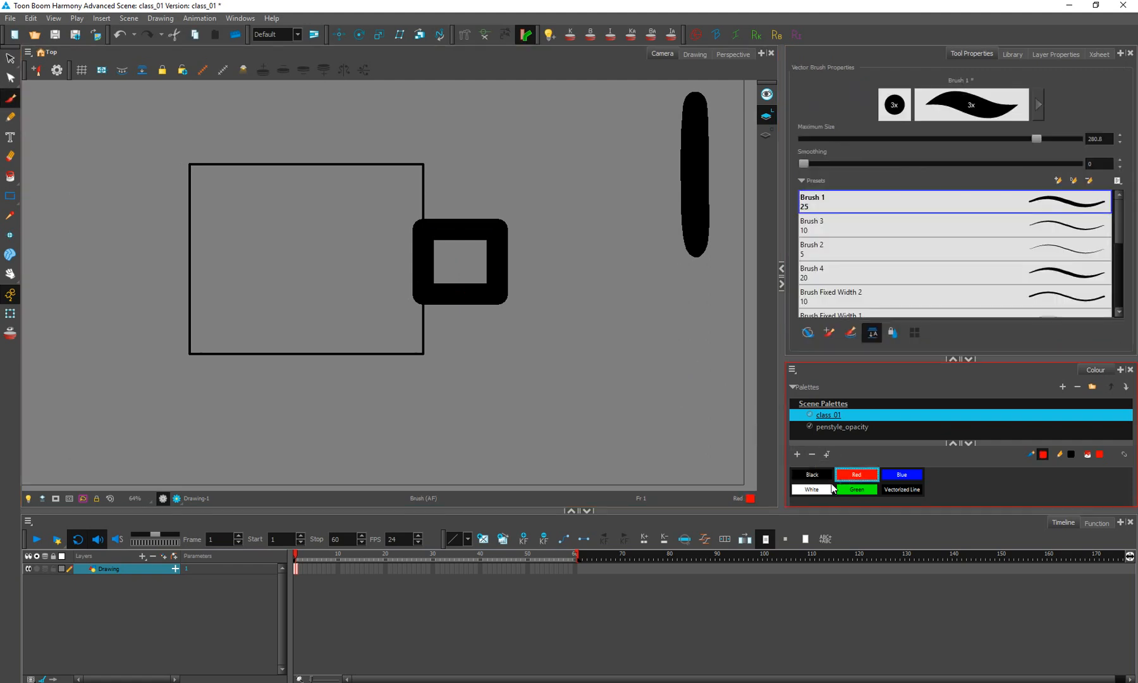
pyautogui.moveTo(604, 262); pyautogui.dragTo(512, 427)
pyautogui.moveTo(296, 319); pyautogui.dragTo(273, 414)
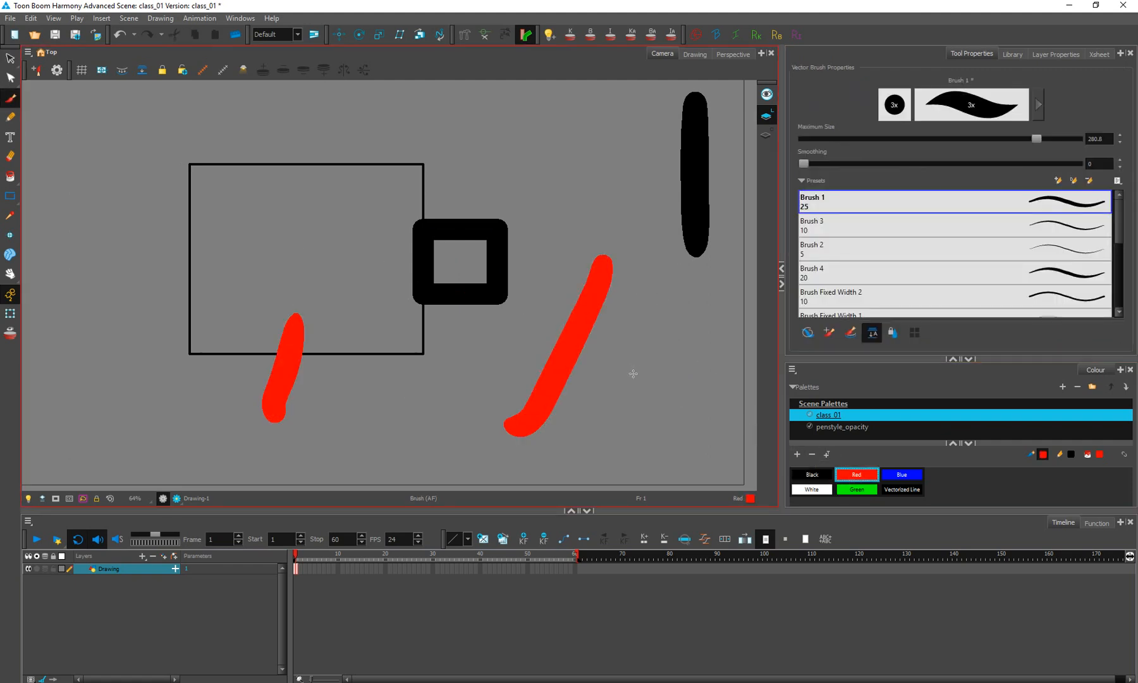
pyautogui.moveTo(595, 151); pyautogui.dragTo(660, 213)
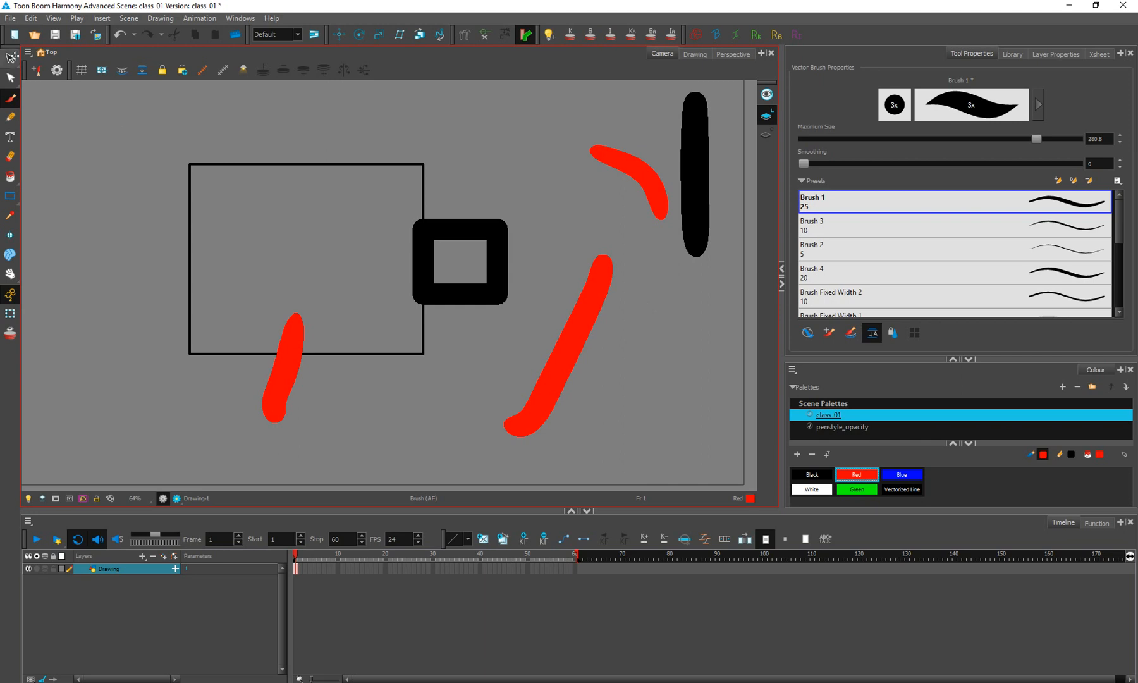
# Step: Activate the Select tool and make Black the current colour
pyautogui.click(10, 58)
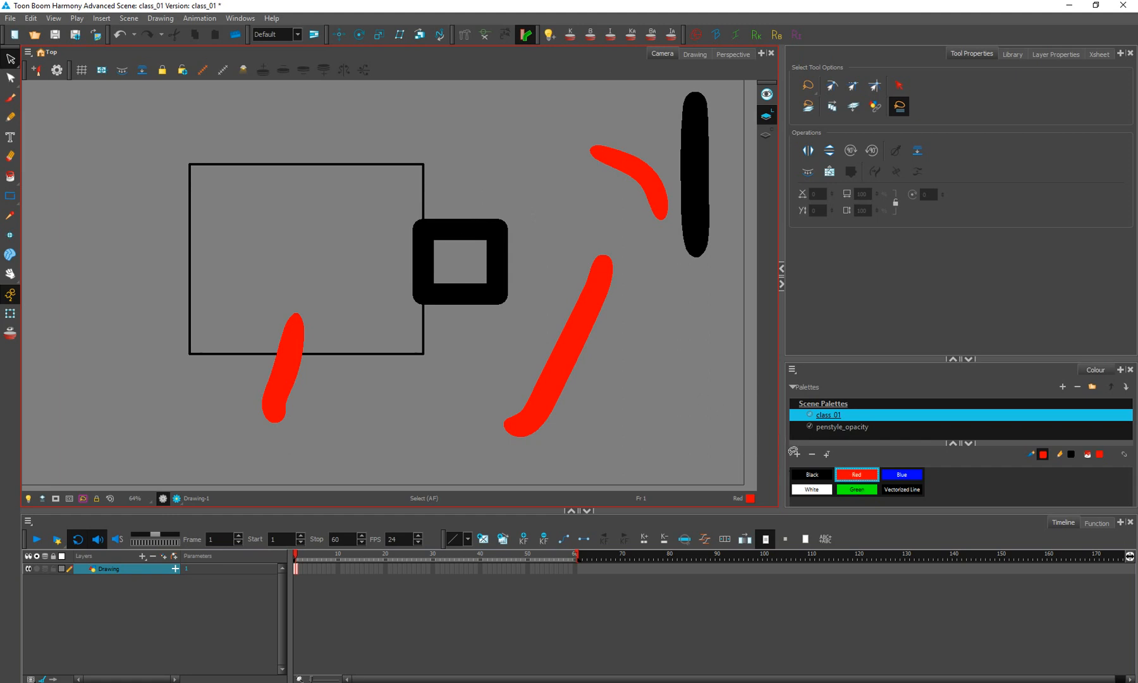
pyautogui.click(806, 474)
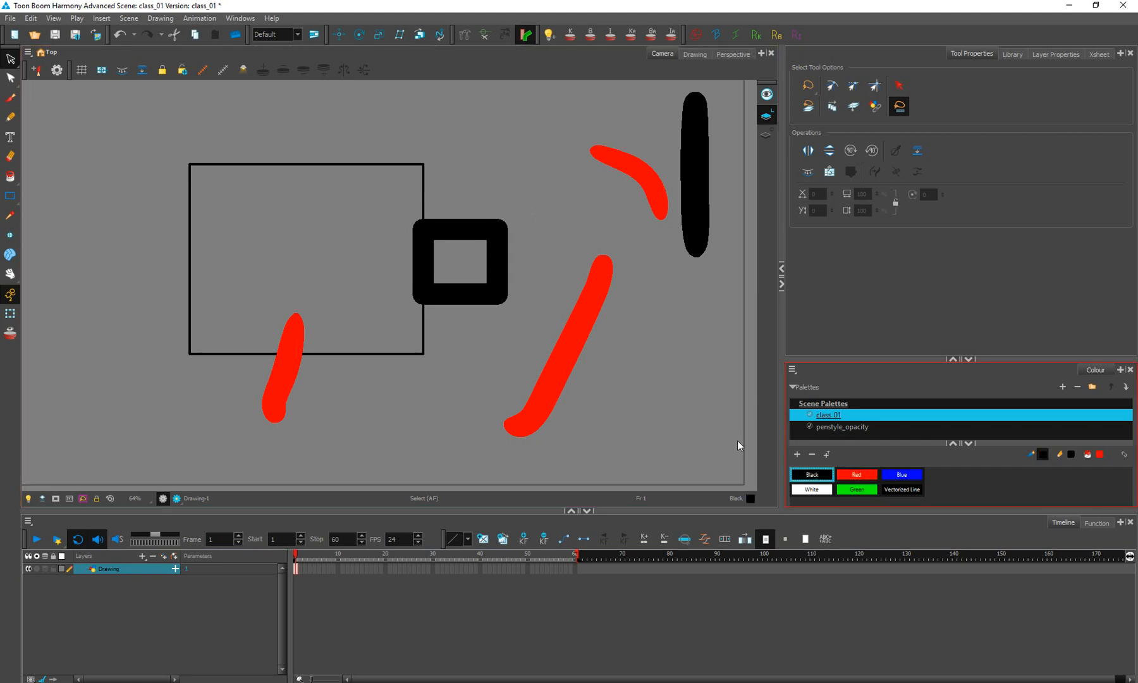
pyautogui.moveTo(432, 135); pyautogui.dragTo(383, 296)
pyautogui.click(493, 182)
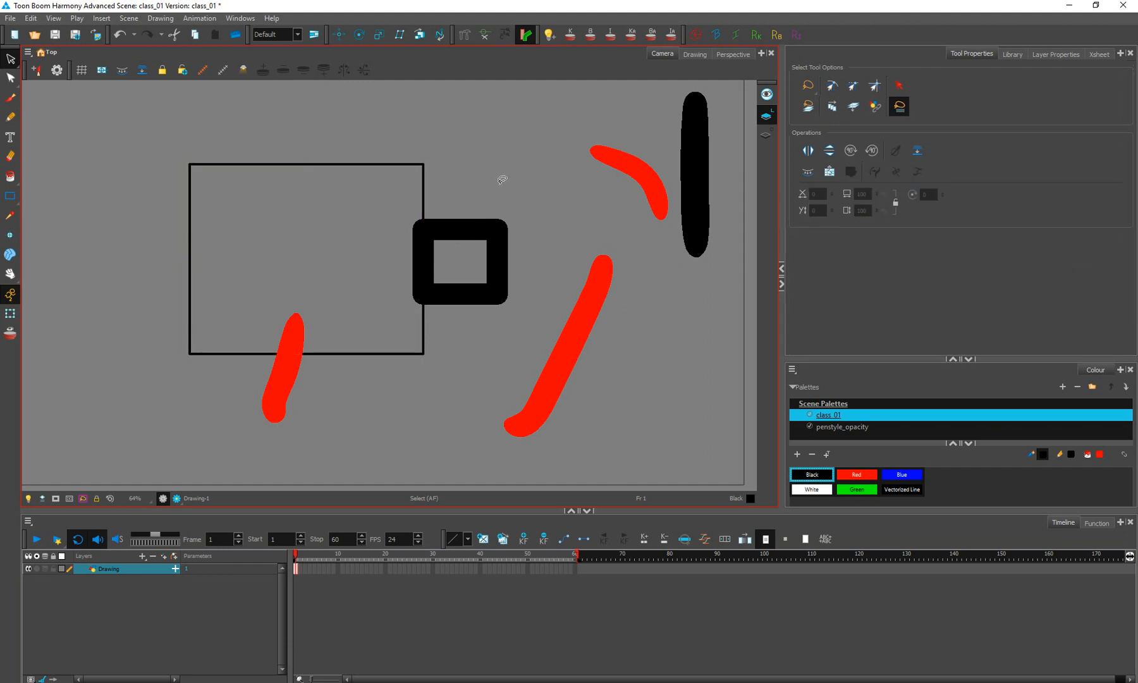
# Step: Enable Select by Colour, select all the black artwork, and move it up and to the left
pyautogui.click(899, 85)
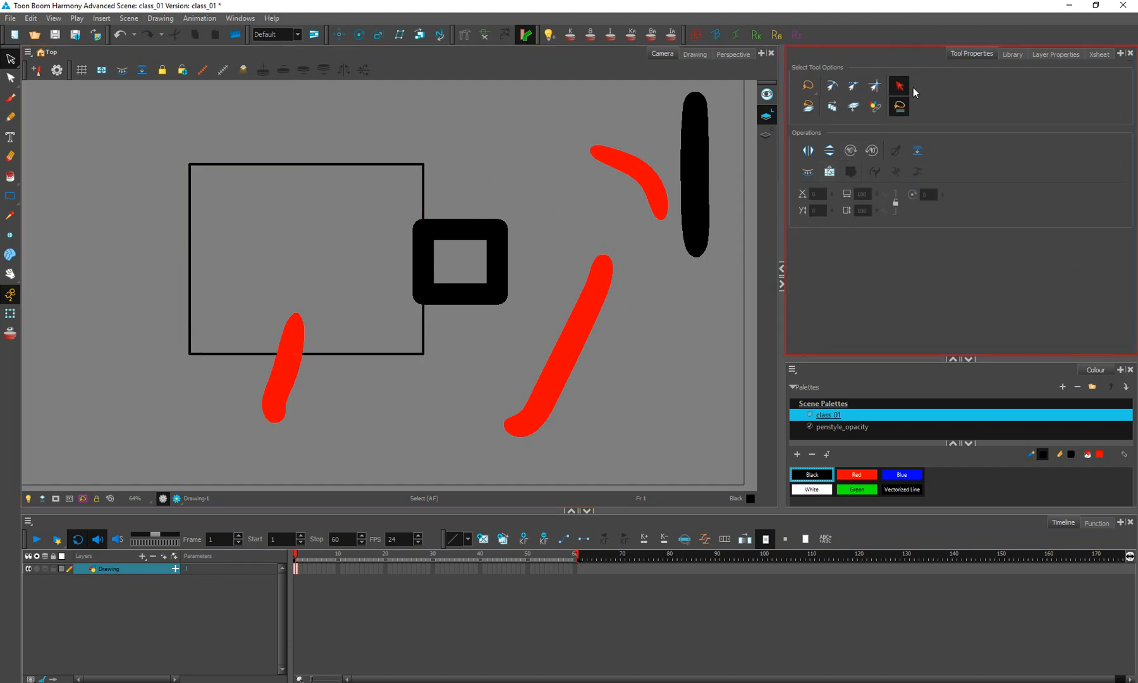
pyautogui.click(490, 236)
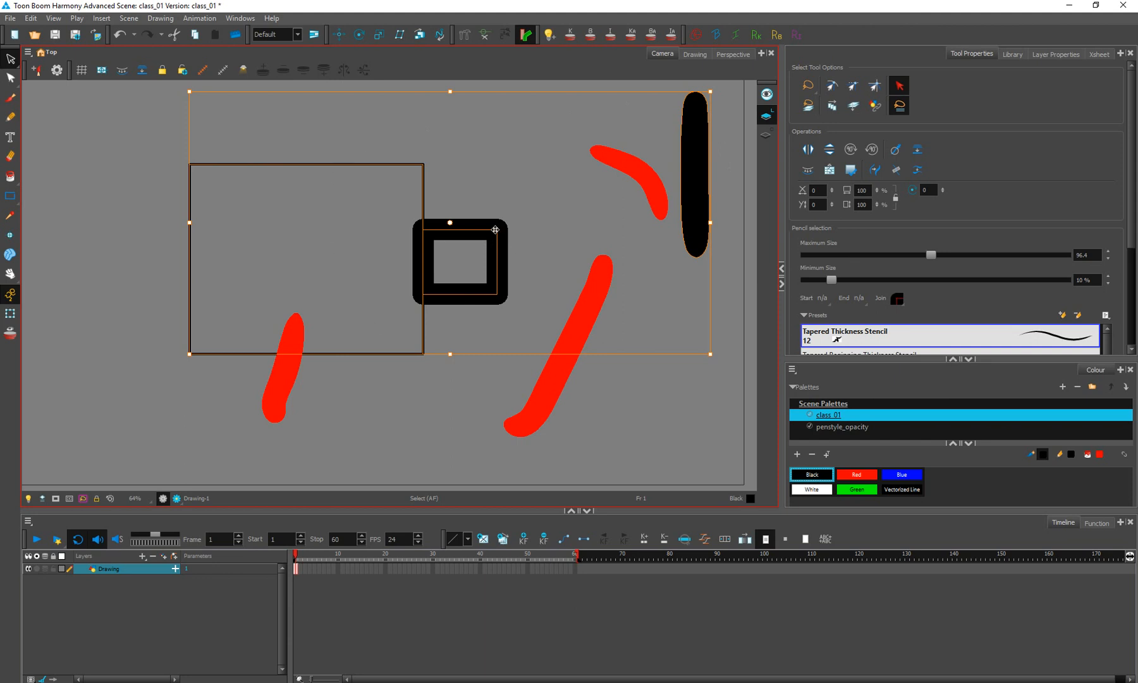
pyautogui.moveTo(495, 230); pyautogui.dragTo(349, 198)
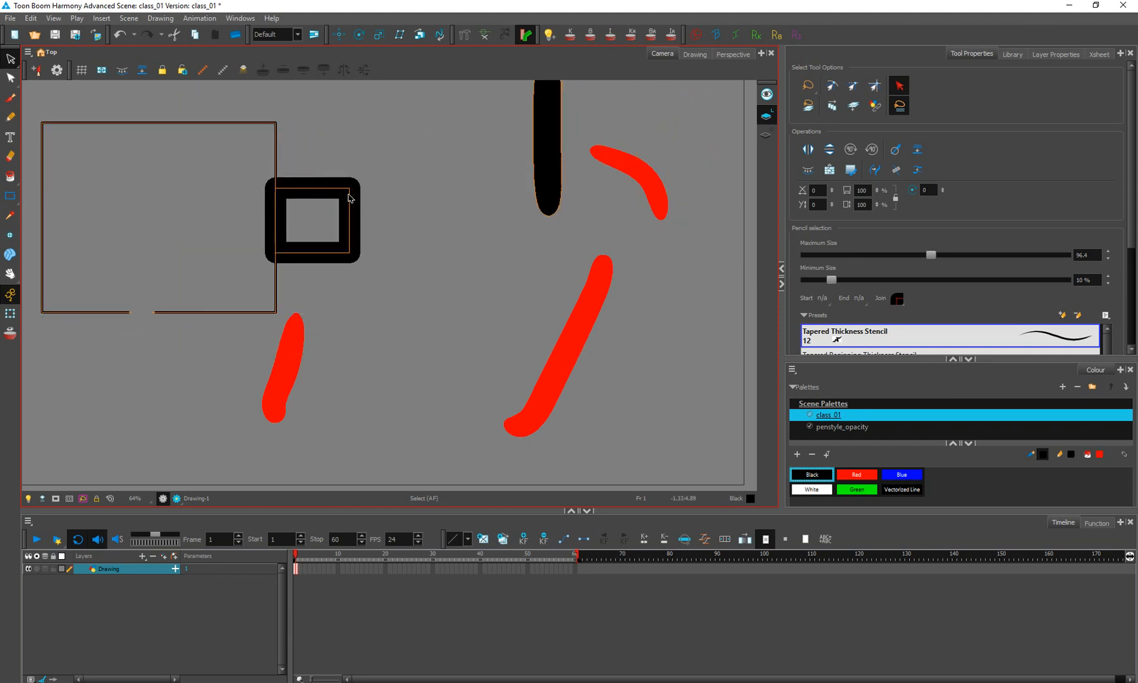
pyautogui.hotkey('ctrl', 'z')
# Step: Select all the red strokes by colour, move them down and to the right, and turn off Select by Colour
pyautogui.click(564, 387)
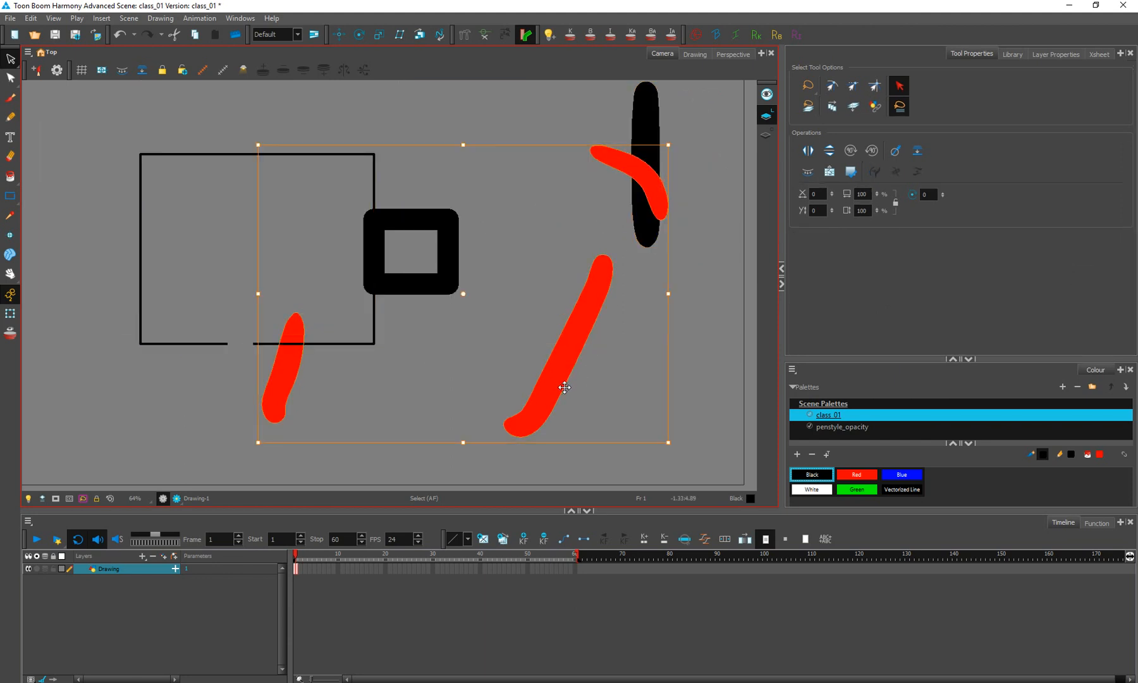
pyautogui.moveTo(568, 377)
pyautogui.mouseDown()
pyautogui.moveTo(420, 291)
pyautogui.moveTo(432, 323)
pyautogui.moveTo(579, 421)
pyautogui.mouseUp()
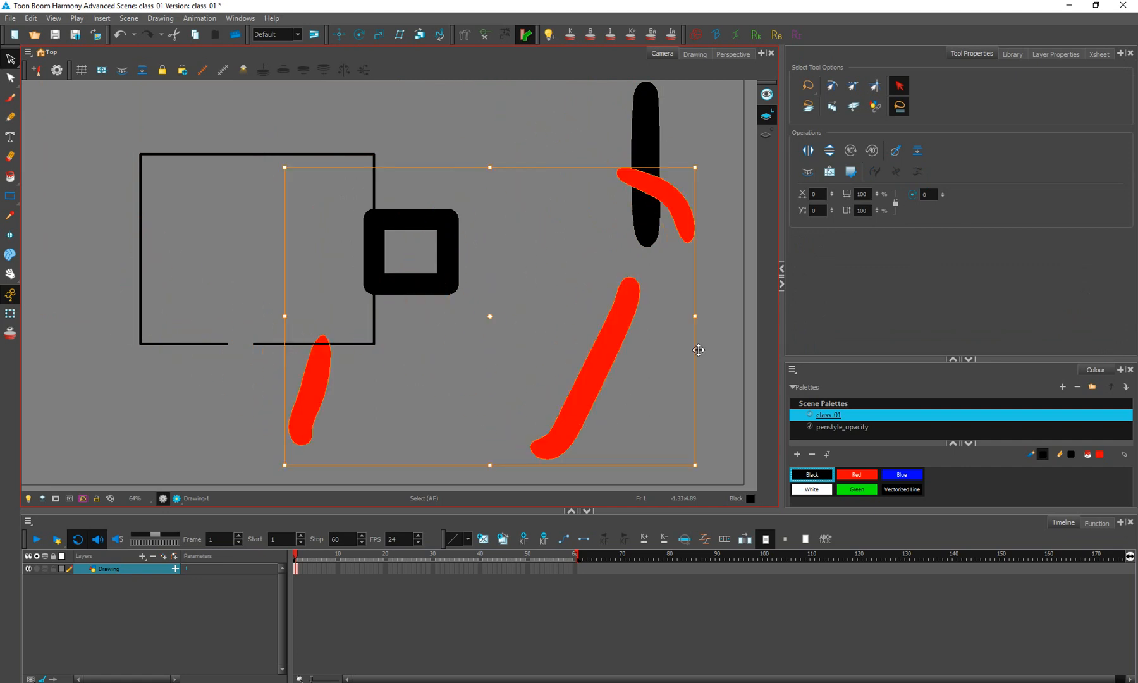
pyautogui.click(899, 86)
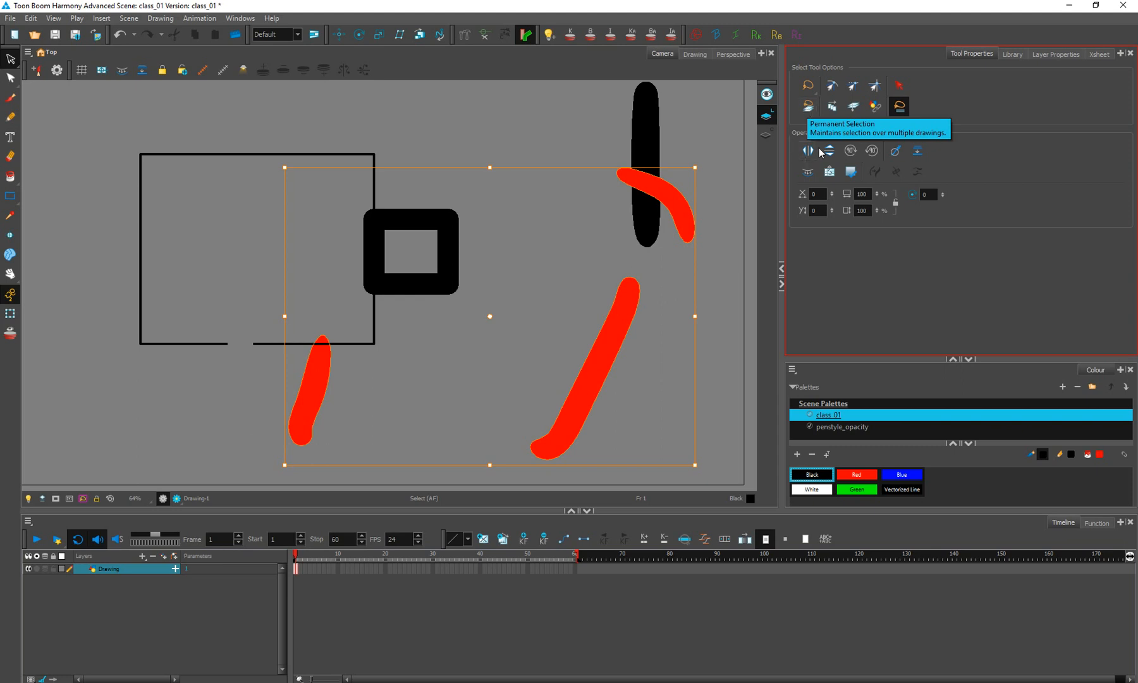
# Step: Enable Permanent Selection, lasso all the artwork, and move it up and to the left
pyautogui.click(806, 109)
pyautogui.moveTo(468, 124)
pyautogui.mouseDown()
pyautogui.moveTo(417, 153)
pyautogui.moveTo(301, 274)
pyautogui.mouseUp()
pyautogui.moveTo(465, 152)
pyautogui.mouseDown()
pyautogui.moveTo(279, 160)
pyautogui.moveTo(658, 405)
pyautogui.moveTo(632, 166)
pyautogui.mouseUp()
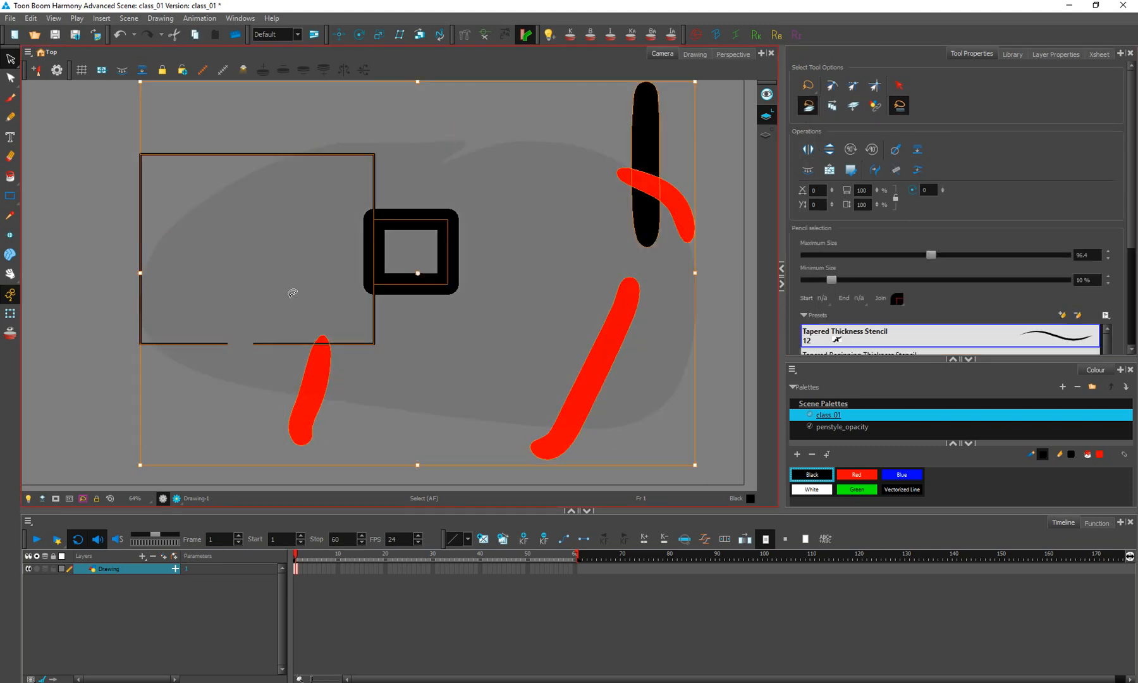
pyautogui.click(478, 150)
pyautogui.moveTo(702, 153)
pyautogui.mouseDown()
pyautogui.moveTo(455, 146)
pyautogui.moveTo(702, 187)
pyautogui.moveTo(702, 166)
pyautogui.mouseUp()
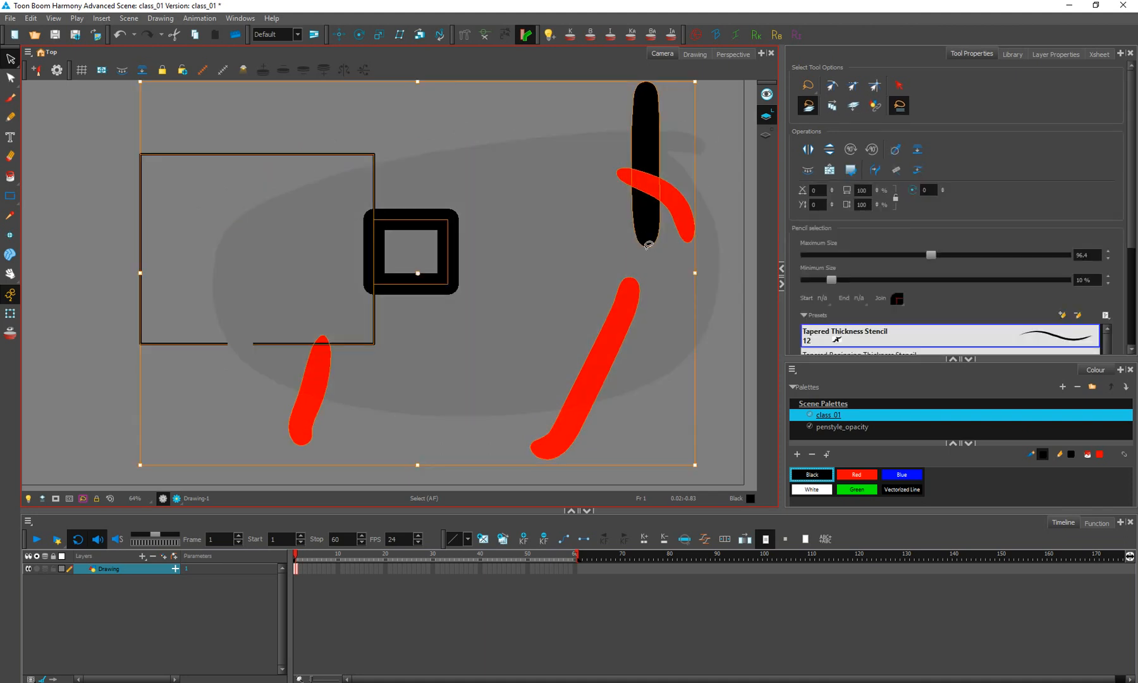
pyautogui.moveTo(661, 221); pyautogui.dragTo(489, 180)
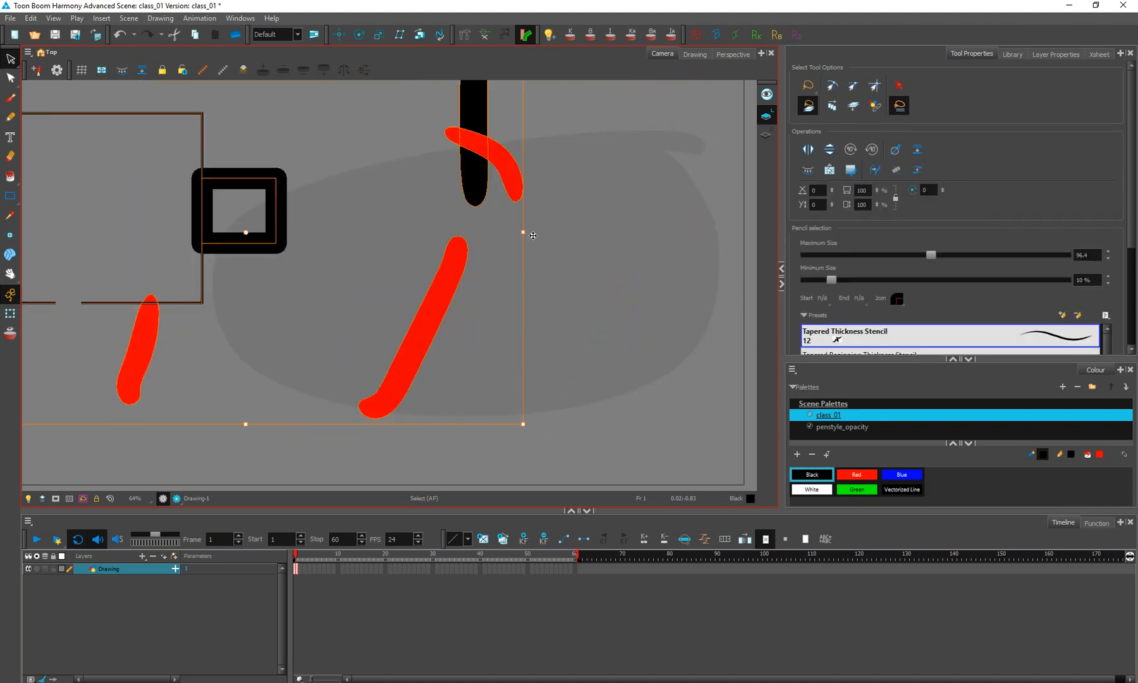
# Step: Undo the artwork moves and all red strokes except the long diagonal, and turn off Permanent Selection
pyautogui.hotkey('ctrl', 'z')
pyautogui.hotkey('ctrl', 'z')
pyautogui.hotkey('ctrl', 'z')
pyautogui.hotkey('ctrl', 'z')
pyautogui.hotkey('ctrl', 'z')
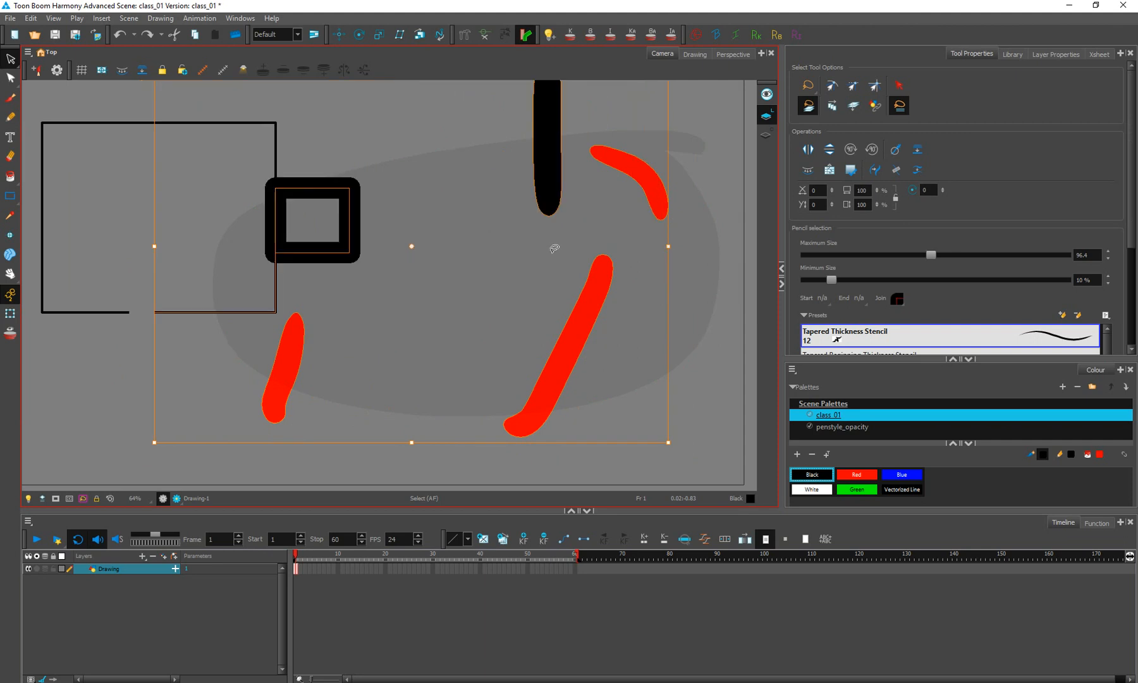
pyautogui.hotkey('ctrl', 'z')
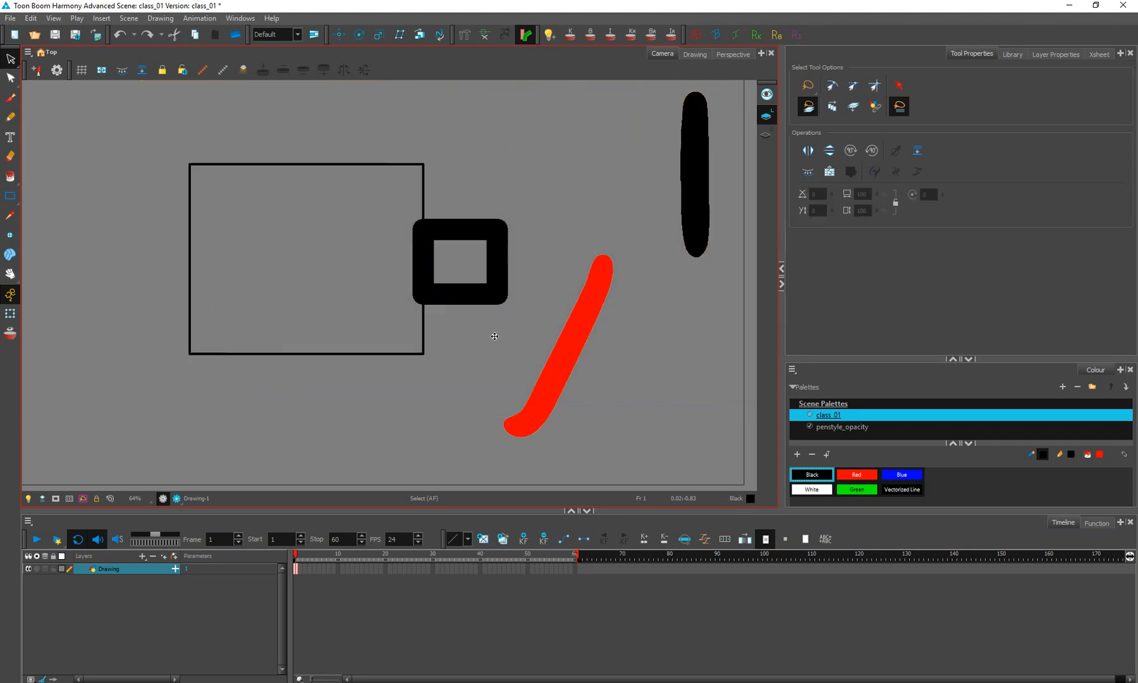
pyautogui.hotkey('ctrl', 'z')
pyautogui.click(808, 106)
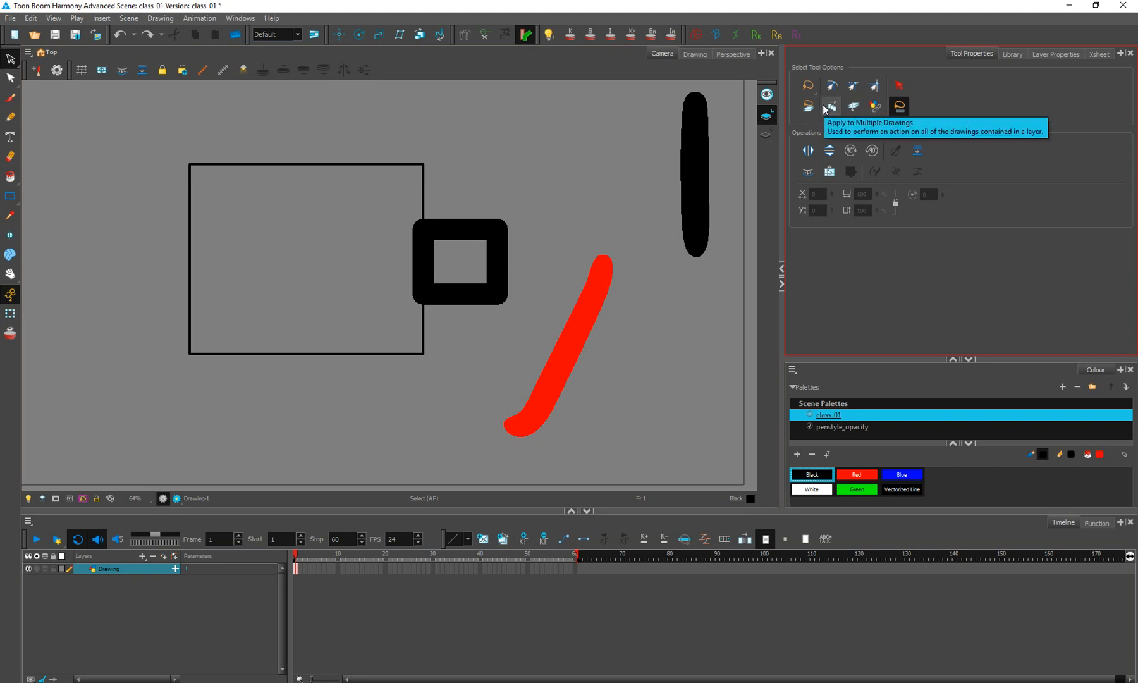
# Step: Paint the black numerals 1, 2 and 3 with the Brush tool on frames 2, 3 and 4 respectively
pyautogui.click(300, 568)
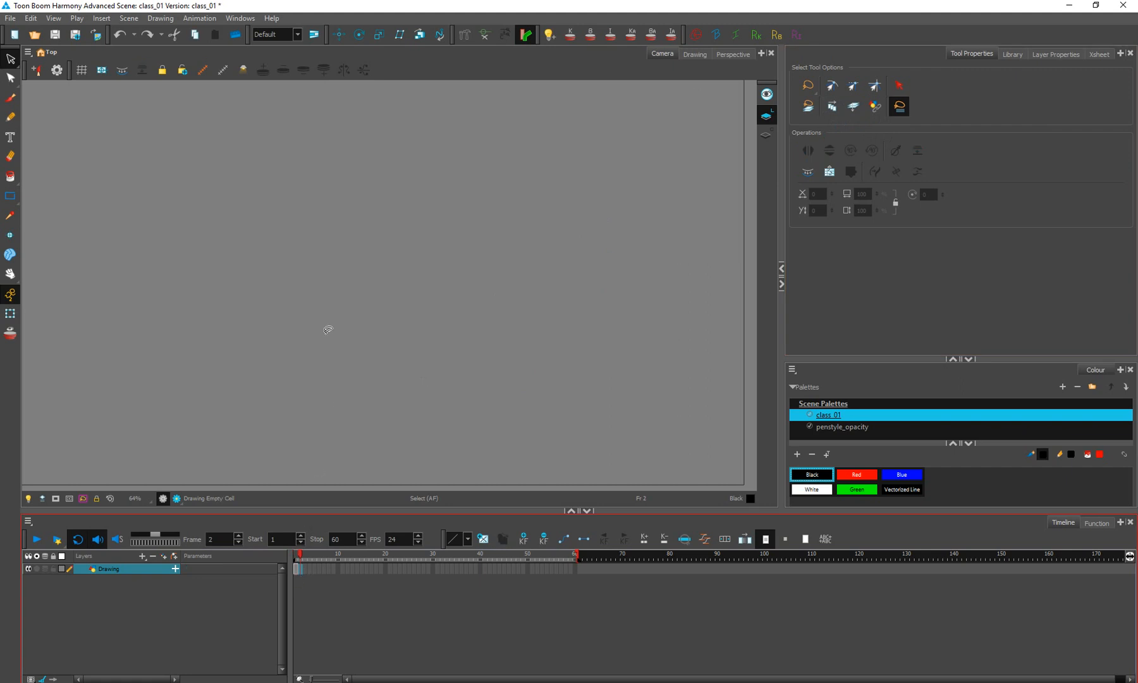
pyautogui.click(10, 98)
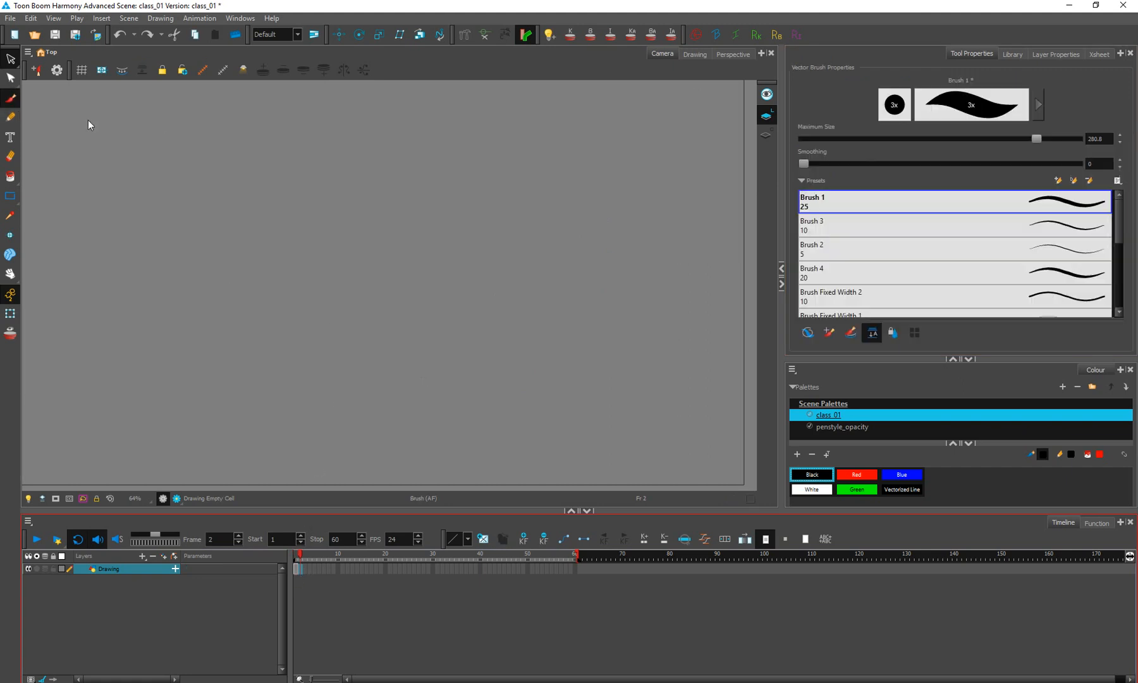
pyautogui.moveTo(332, 231)
pyautogui.mouseDown()
pyautogui.moveTo(365, 177)
pyautogui.moveTo(431, 277)
pyautogui.mouseUp()
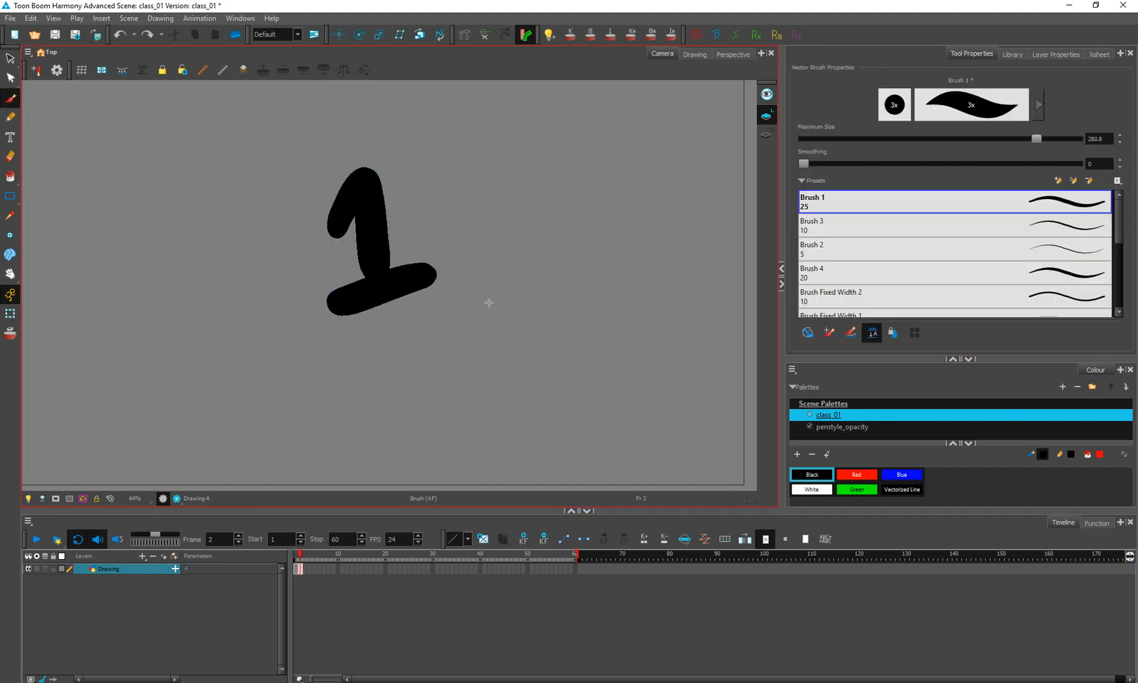
pyautogui.click(305, 569)
pyautogui.moveTo(316, 247); pyautogui.dragTo(480, 296)
pyautogui.click(310, 573)
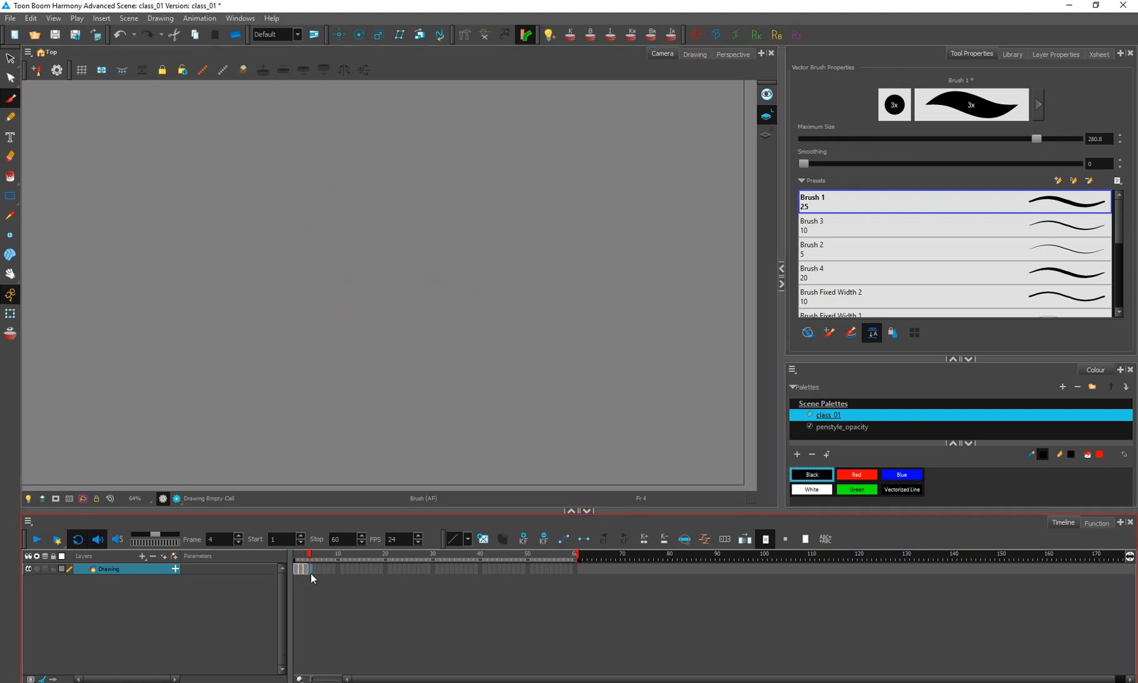
pyautogui.moveTo(342, 258)
pyautogui.mouseDown()
pyautogui.moveTo(338, 250)
pyautogui.moveTo(328, 382)
pyautogui.mouseUp()
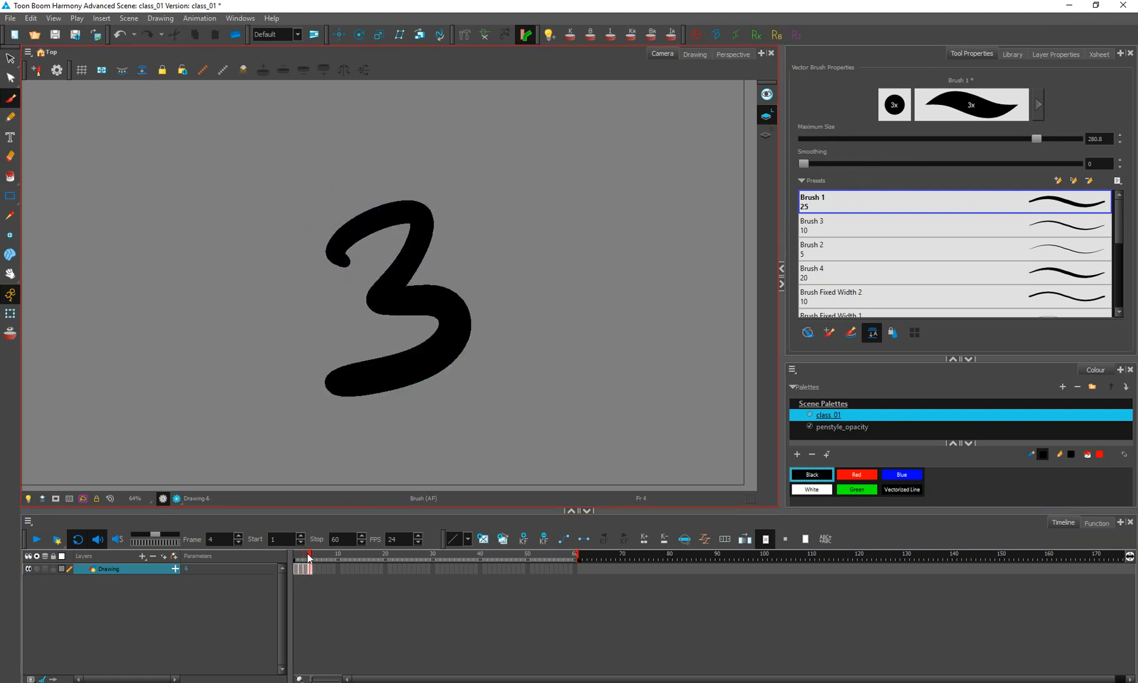
# Step: On frame 1, try Apply to Multiple Drawings by lassoing all the artwork and moving it far left, then undo the move
pyautogui.click(297, 568)
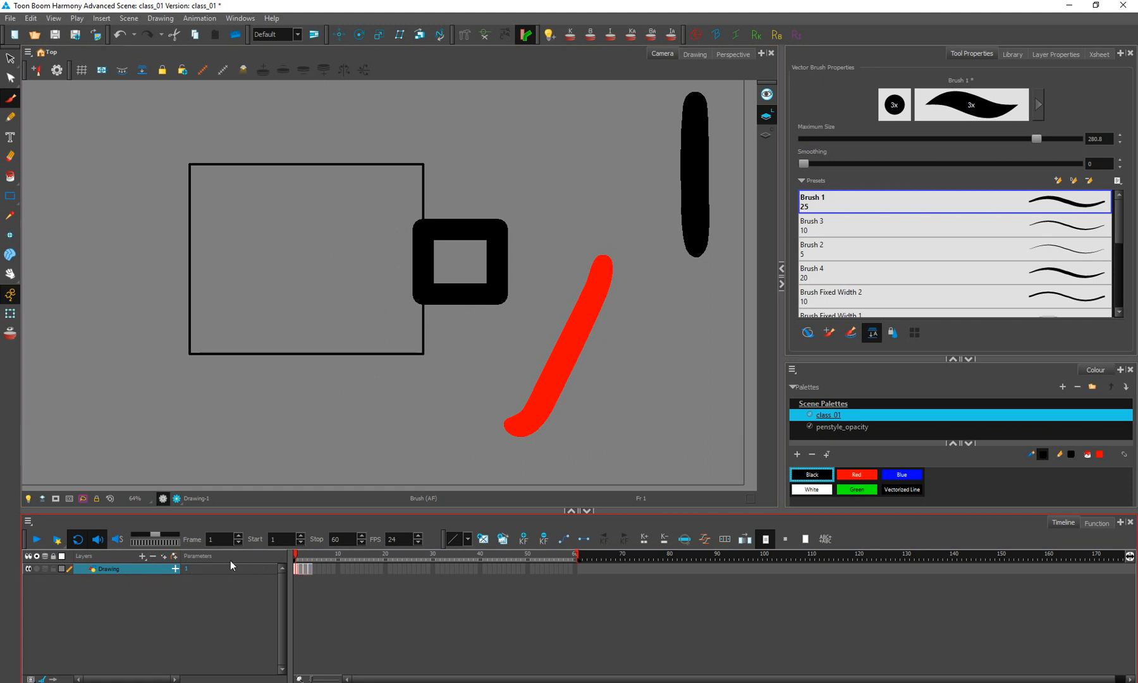
pyautogui.click(11, 59)
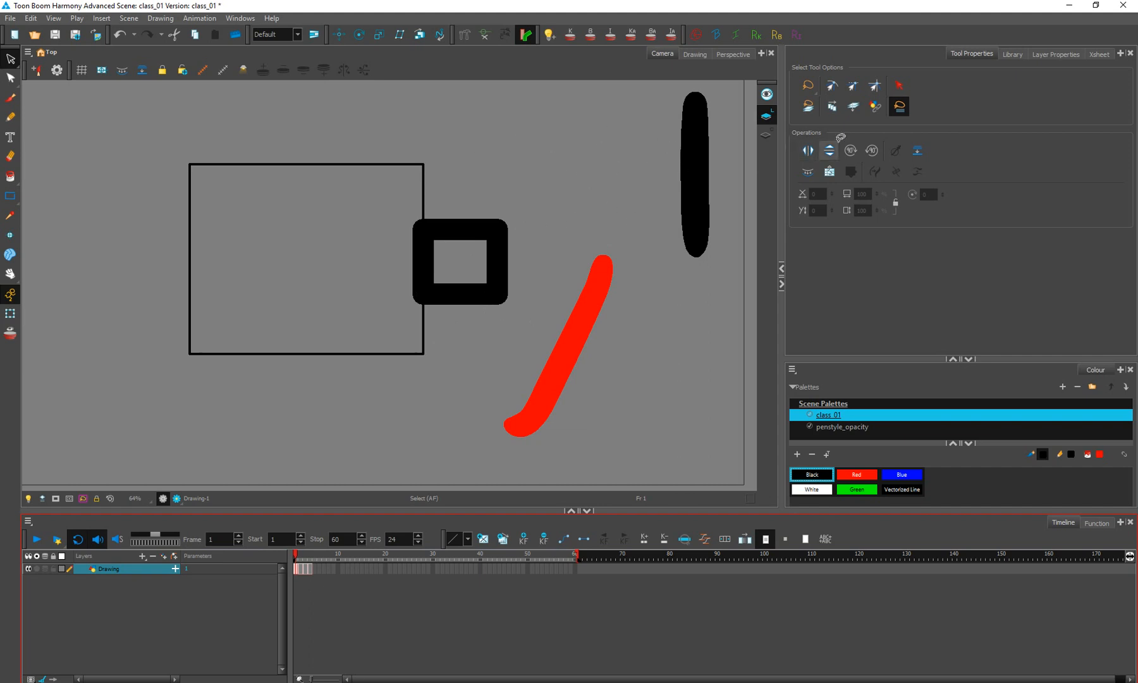
pyautogui.click(832, 108)
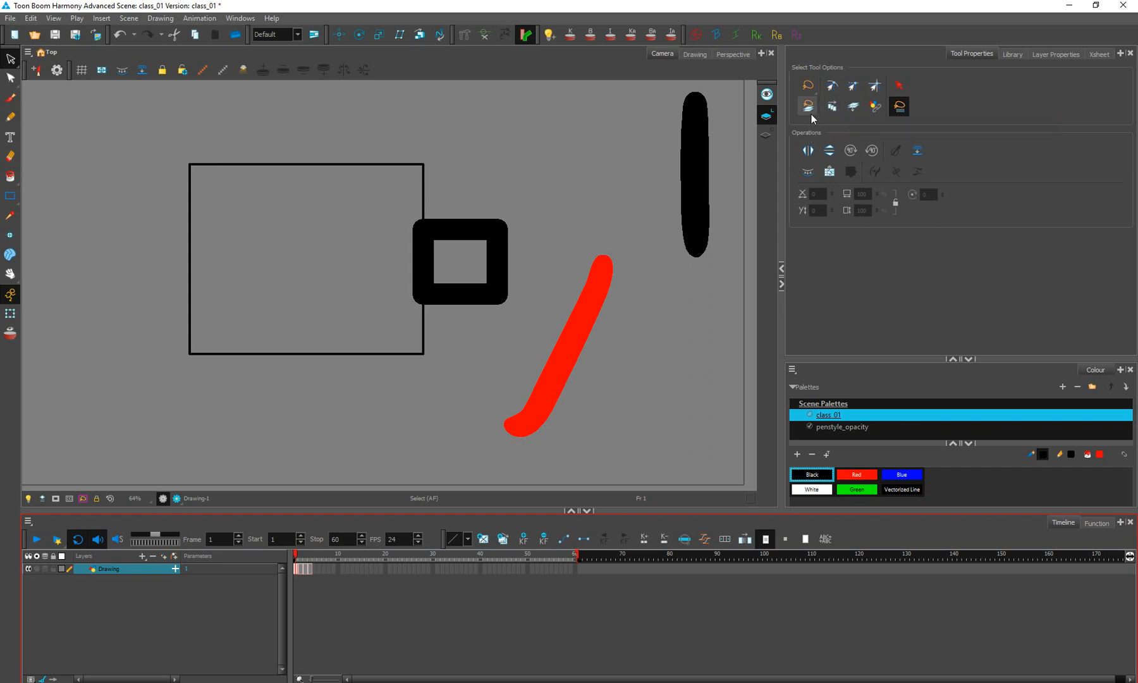
pyautogui.click(473, 235)
pyautogui.moveTo(642, 150)
pyautogui.mouseDown()
pyautogui.moveTo(452, 394)
pyautogui.moveTo(658, 139)
pyautogui.mouseUp()
pyautogui.moveTo(471, 292)
pyautogui.mouseDown()
pyautogui.moveTo(127, 262)
pyautogui.moveTo(100, 273)
pyautogui.mouseUp()
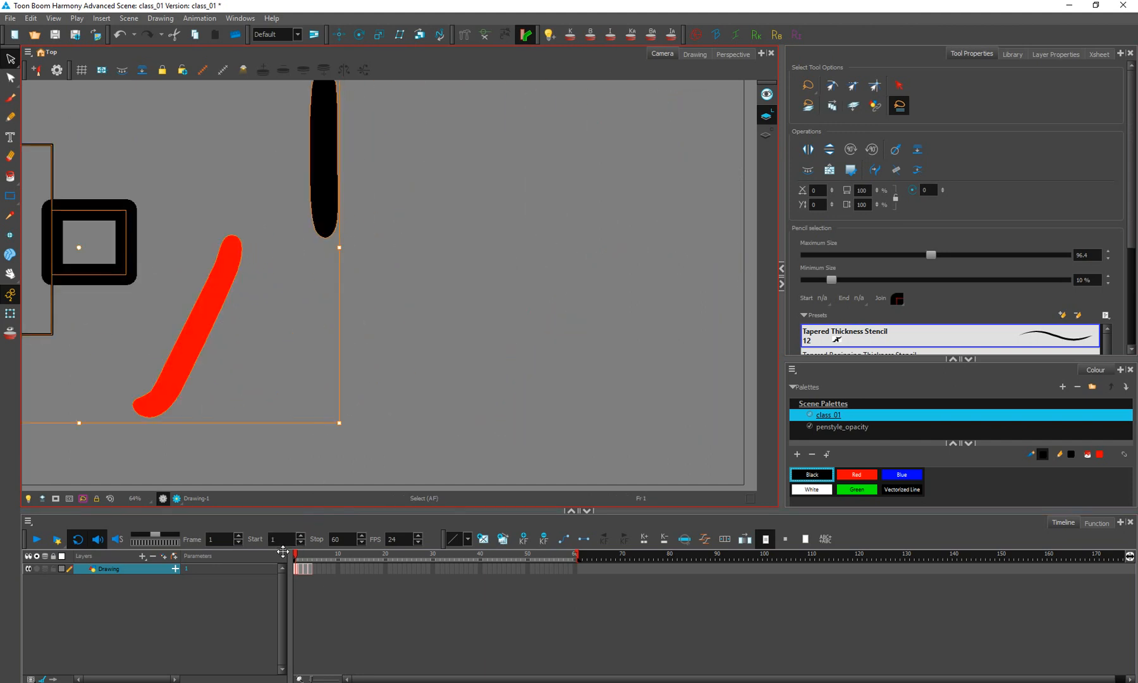
pyautogui.click(304, 558)
pyautogui.moveTo(304, 558); pyautogui.dragTo(289, 561)
pyautogui.hotkey('ctrl', 'z')
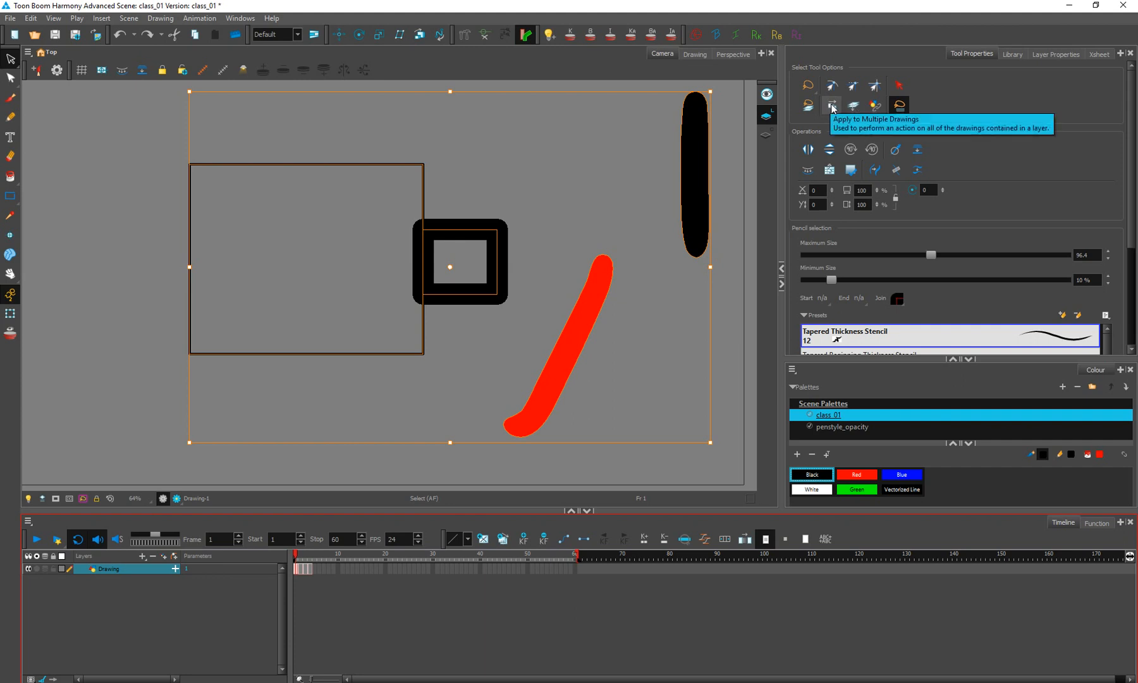
# Step: Select the drawing cells on frames 1 to 4, lasso the artwork on frame 1, and move it far left
pyautogui.moveTo(112, 155)
pyautogui.mouseDown()
pyautogui.moveTo(665, 411)
pyautogui.moveTo(152, 297)
pyautogui.mouseUp()
pyautogui.click(303, 576)
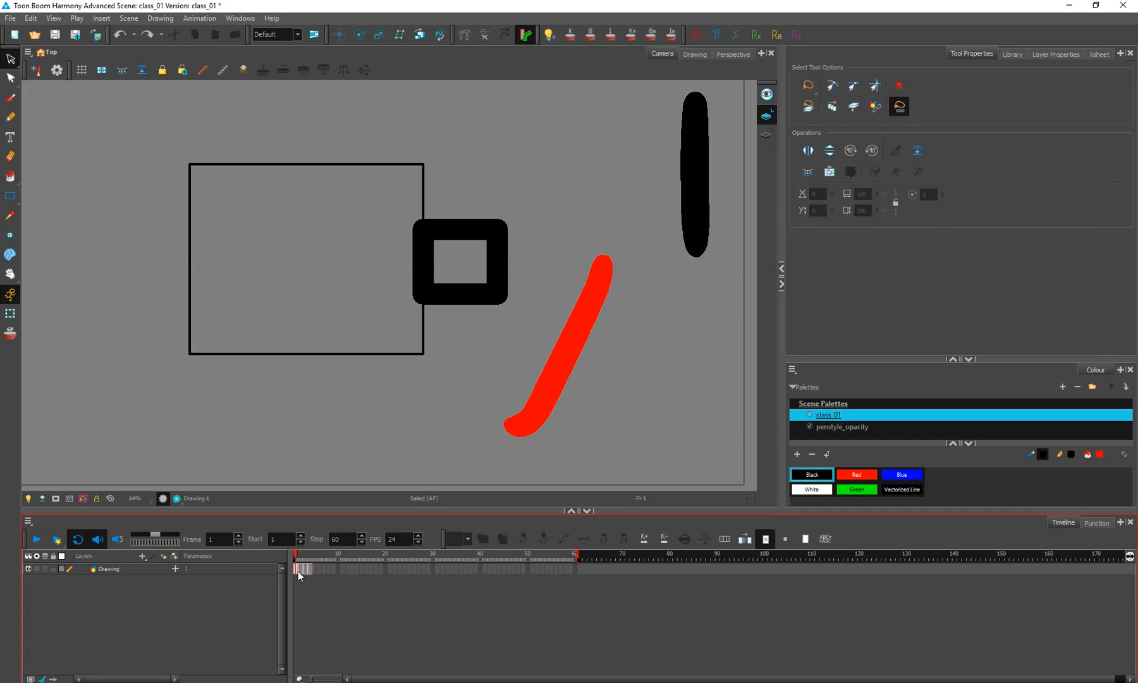
pyautogui.moveTo(306, 575); pyautogui.dragTo(311, 574)
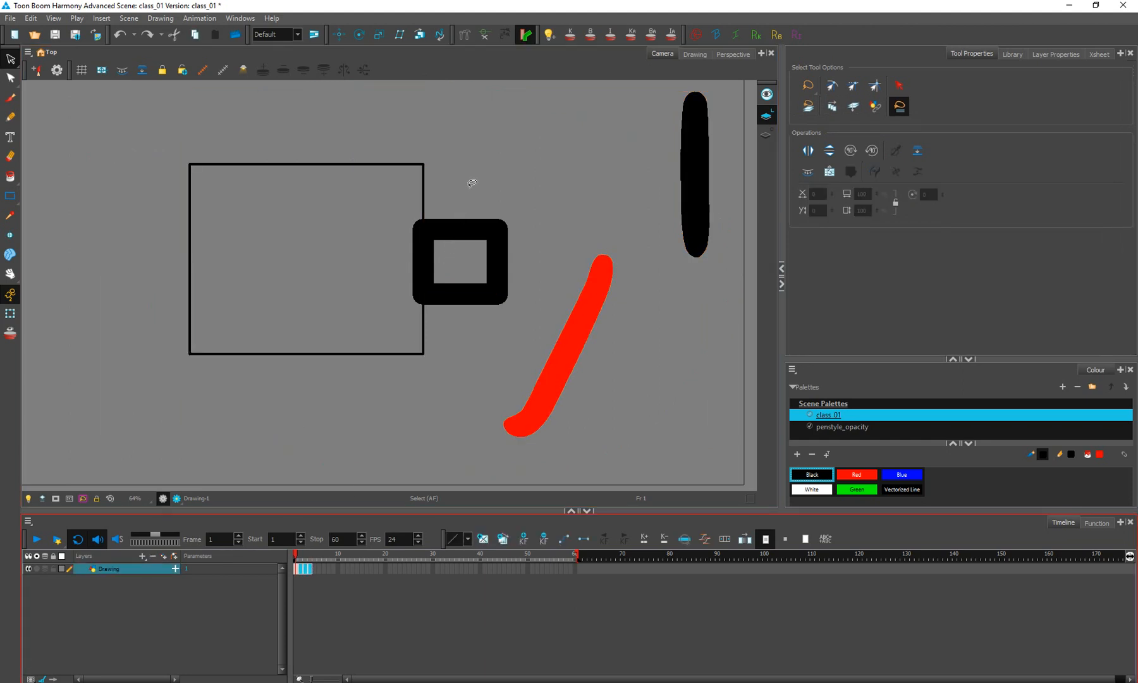
pyautogui.moveTo(530, 155)
pyautogui.mouseDown()
pyautogui.moveTo(414, 108)
pyautogui.moveTo(714, 234)
pyautogui.moveTo(531, 155)
pyautogui.mouseUp()
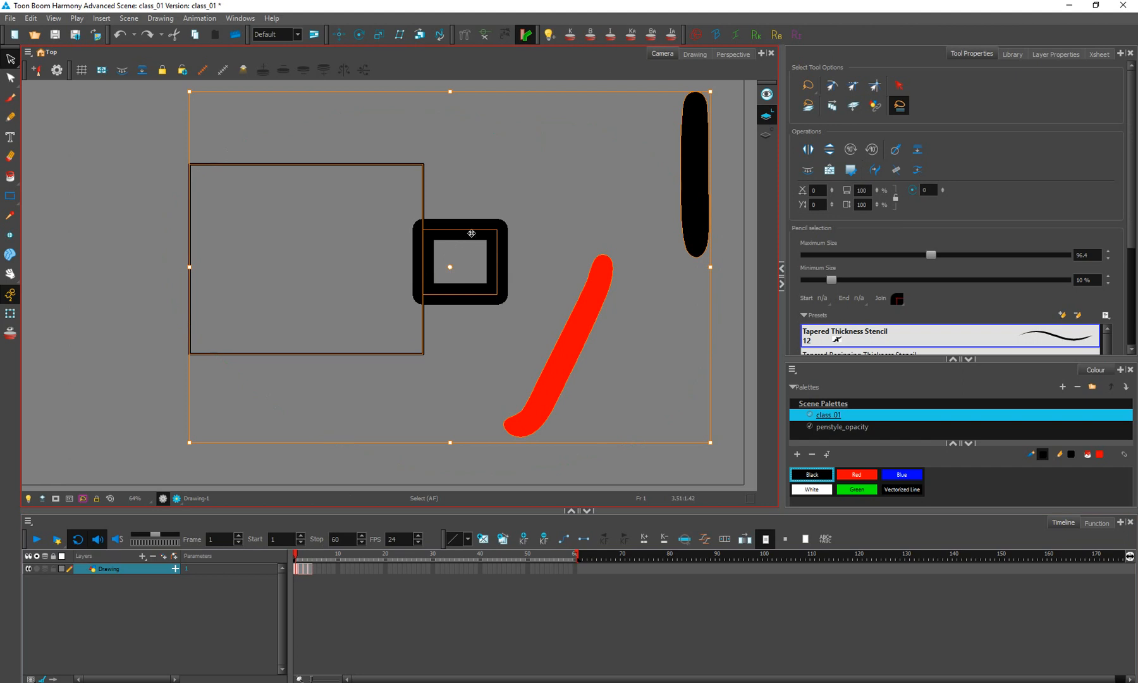
pyautogui.moveTo(474, 233); pyautogui.dragTo(101, 268)
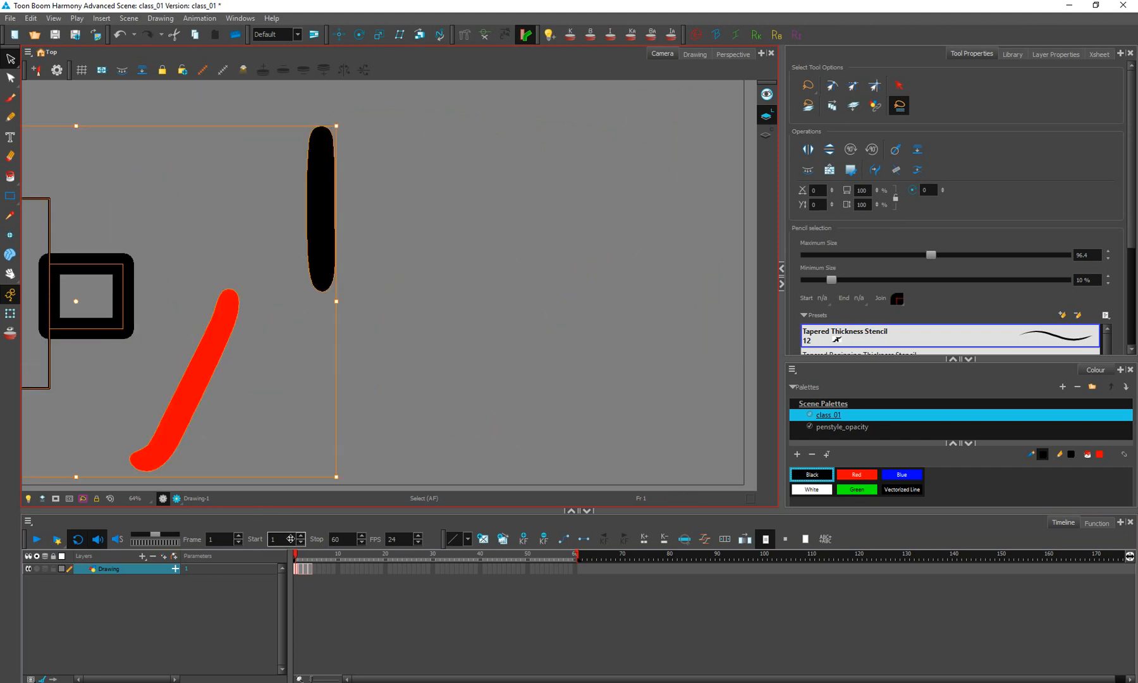
# Step: Go to frame 3, select the numeral 2, and move it up and to the left
pyautogui.moveTo(297, 558); pyautogui.dragTo(305, 564)
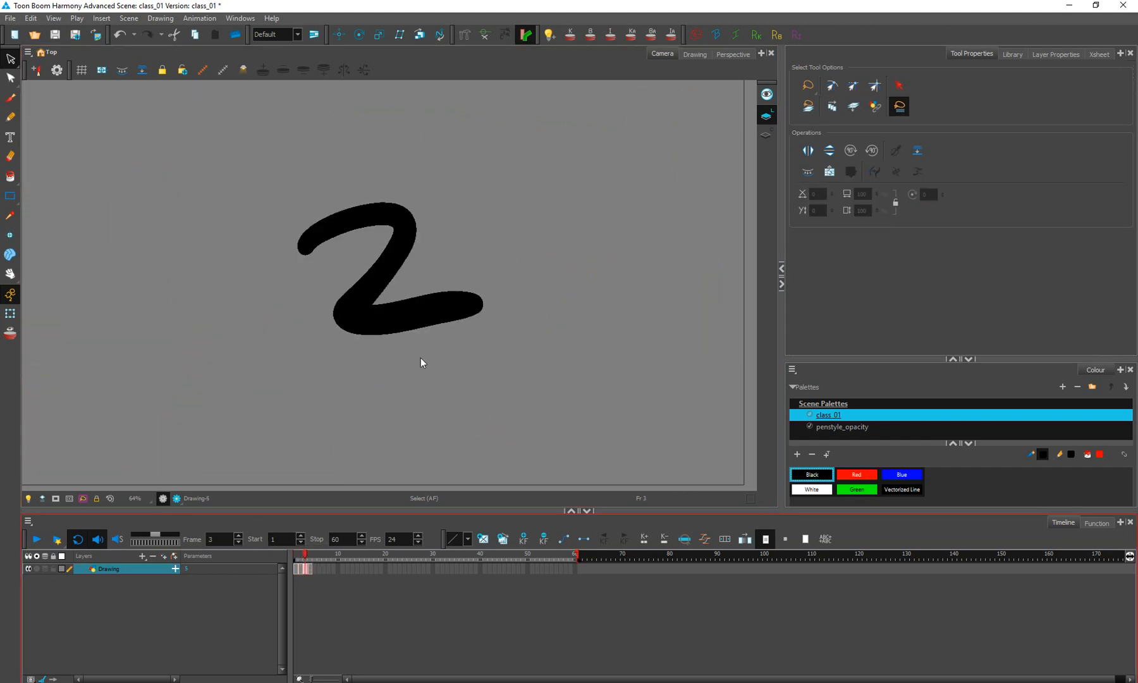
pyautogui.moveTo(421, 358); pyautogui.dragTo(392, 346)
pyautogui.moveTo(415, 302); pyautogui.dragTo(156, 124)
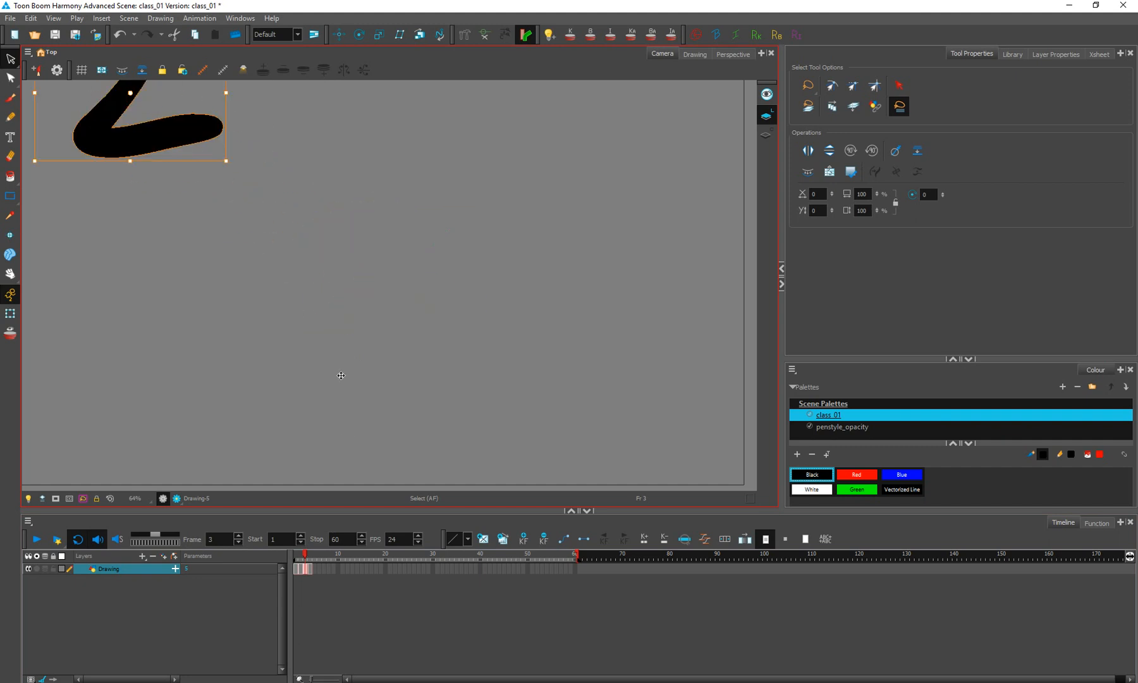
# Step: Return to frame 1 and undo the artwork moves, the three painted numerals and the red diagonal stroke
pyautogui.moveTo(304, 554); pyautogui.dragTo(300, 562)
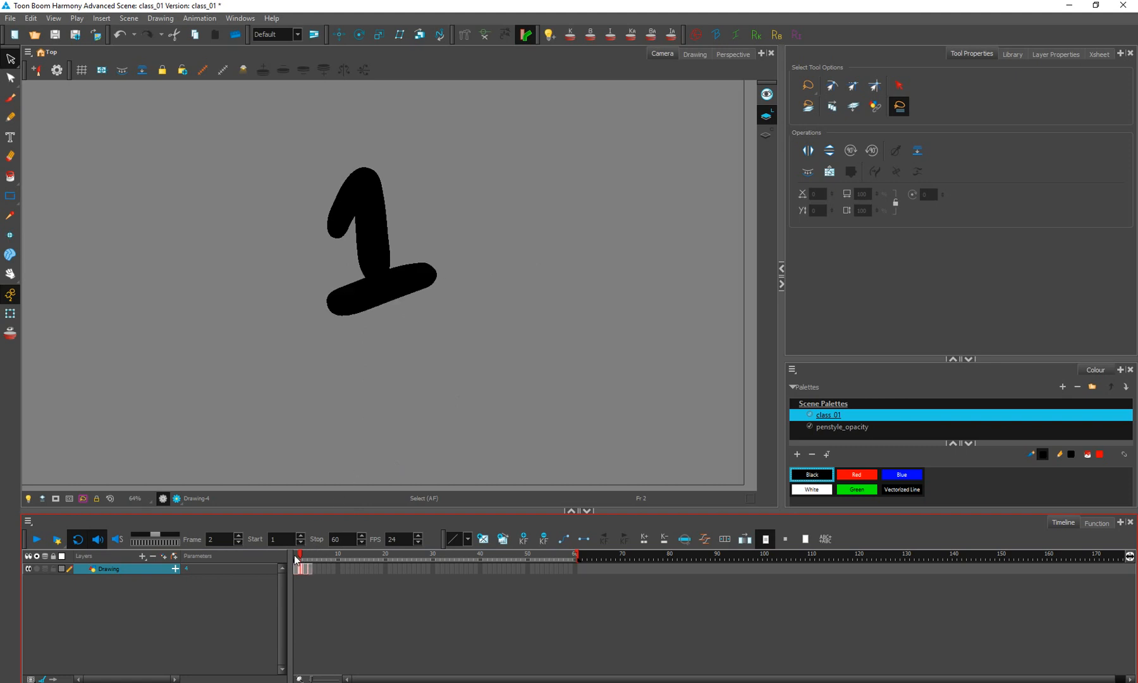
pyautogui.moveTo(296, 560); pyautogui.dragTo(291, 562)
pyautogui.hotkey('ctrl', 'z')
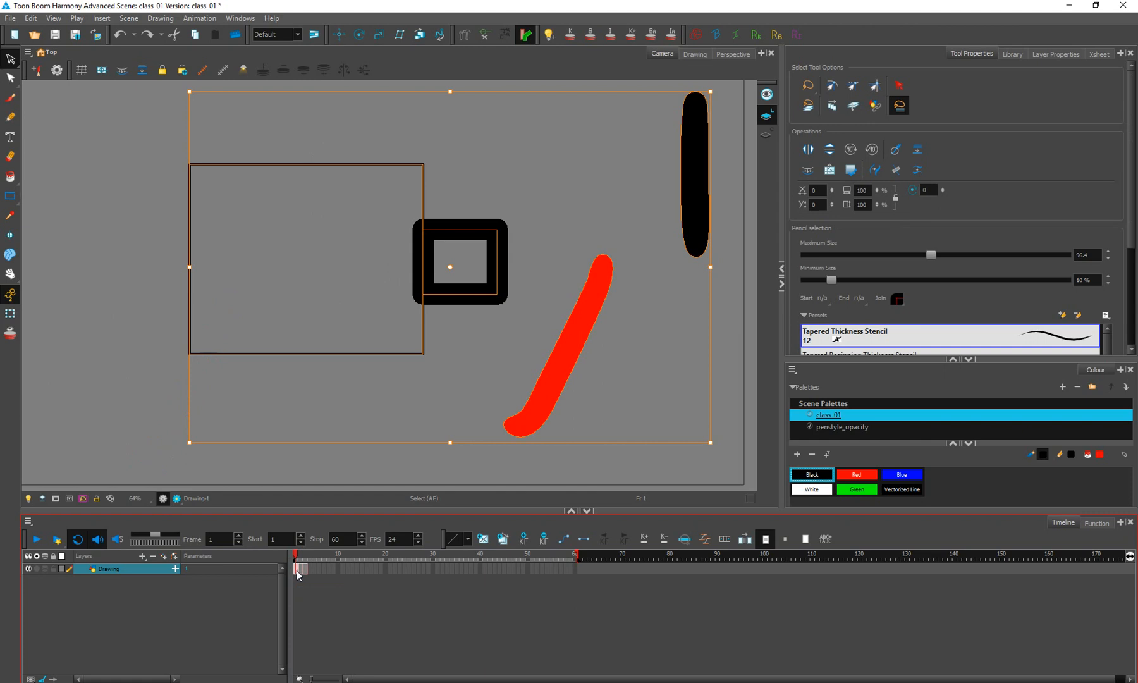
pyautogui.click(302, 606)
pyautogui.click(294, 570)
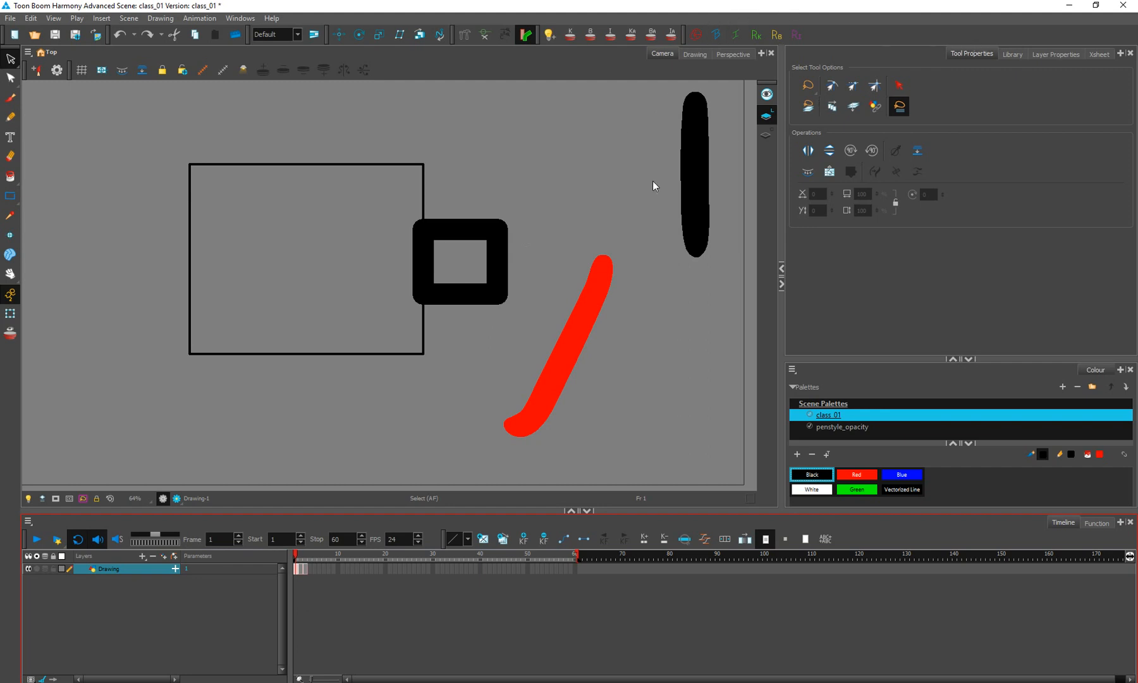
pyautogui.hotkey('ctrl', 'z')
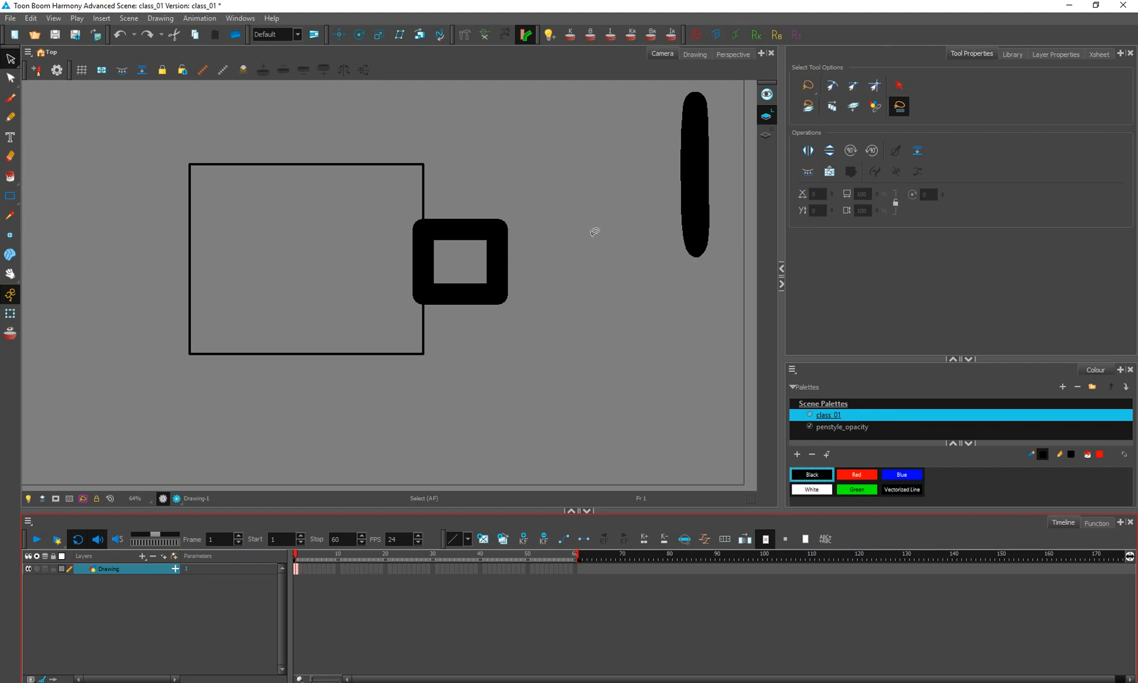
pyautogui.hotkey('ctrl', 'z')
pyautogui.hotkey('ctrl', 'shift', 'z')
pyautogui.hotkey('ctrl', 'shift', 'z')
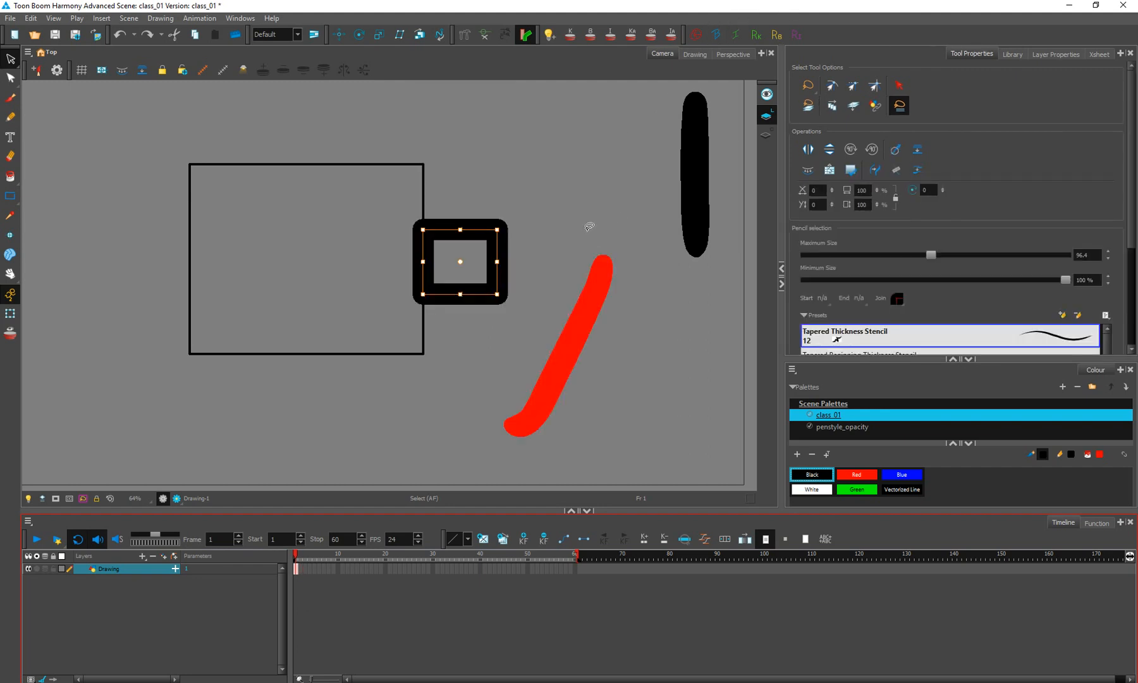
pyautogui.hotkey('ctrl', 'z')
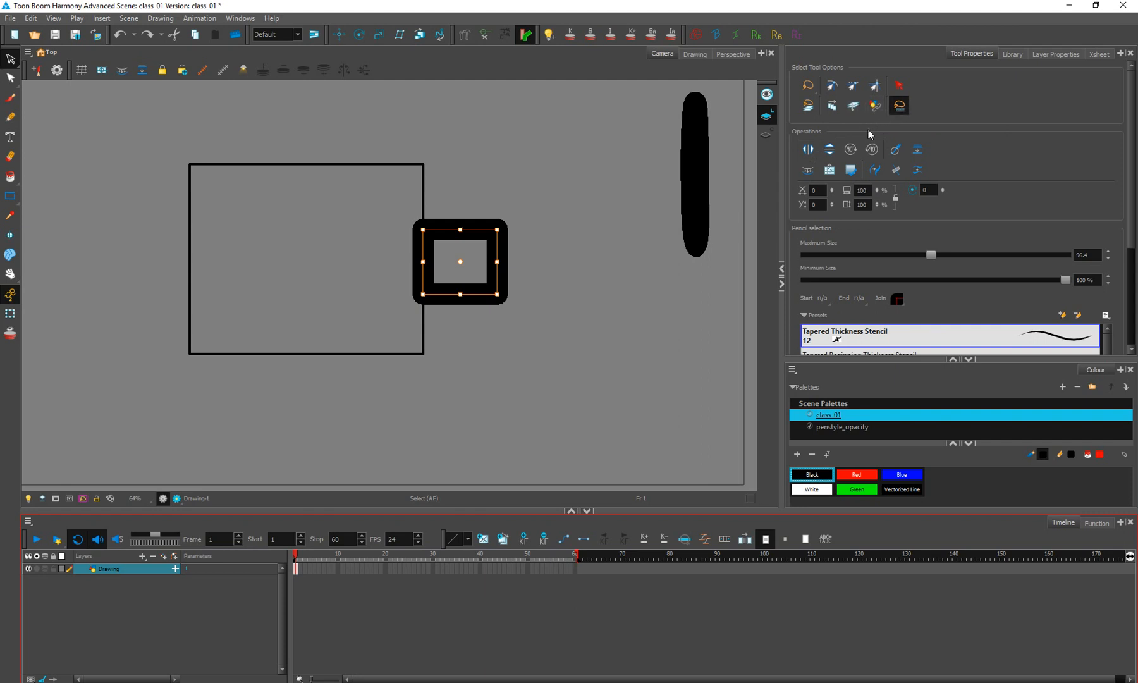
# Step: Select the thin rectangle, the thick rectangle and the vertical stroke in turn, ending with nothing selected
pyautogui.click(391, 166)
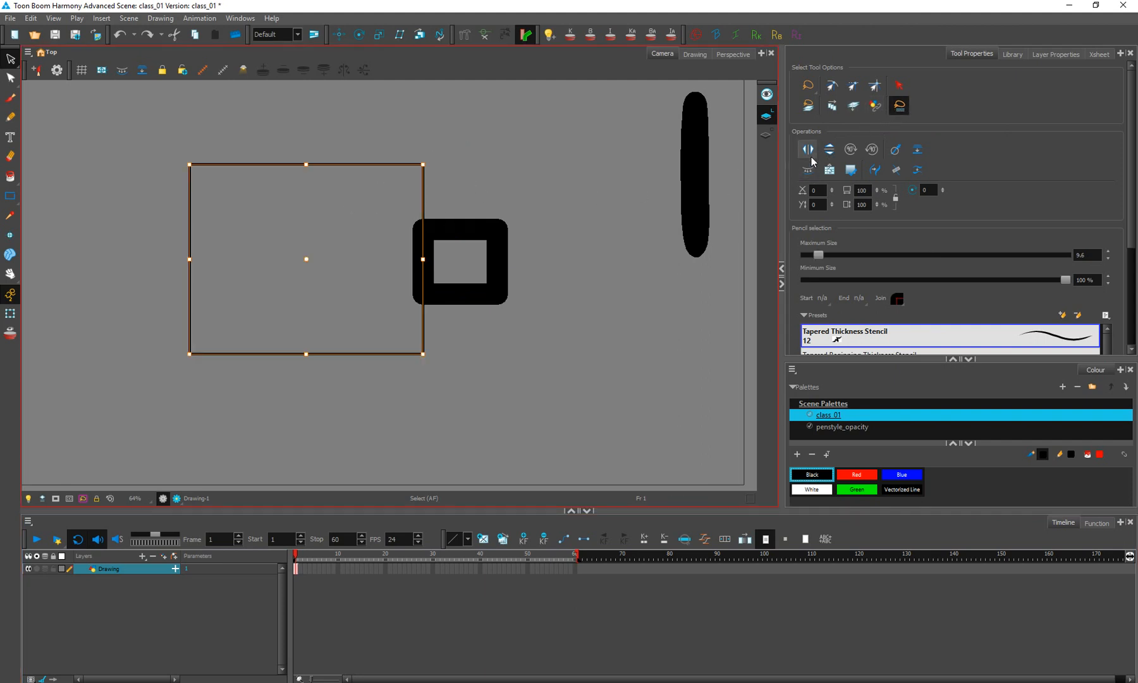
pyautogui.click(487, 301)
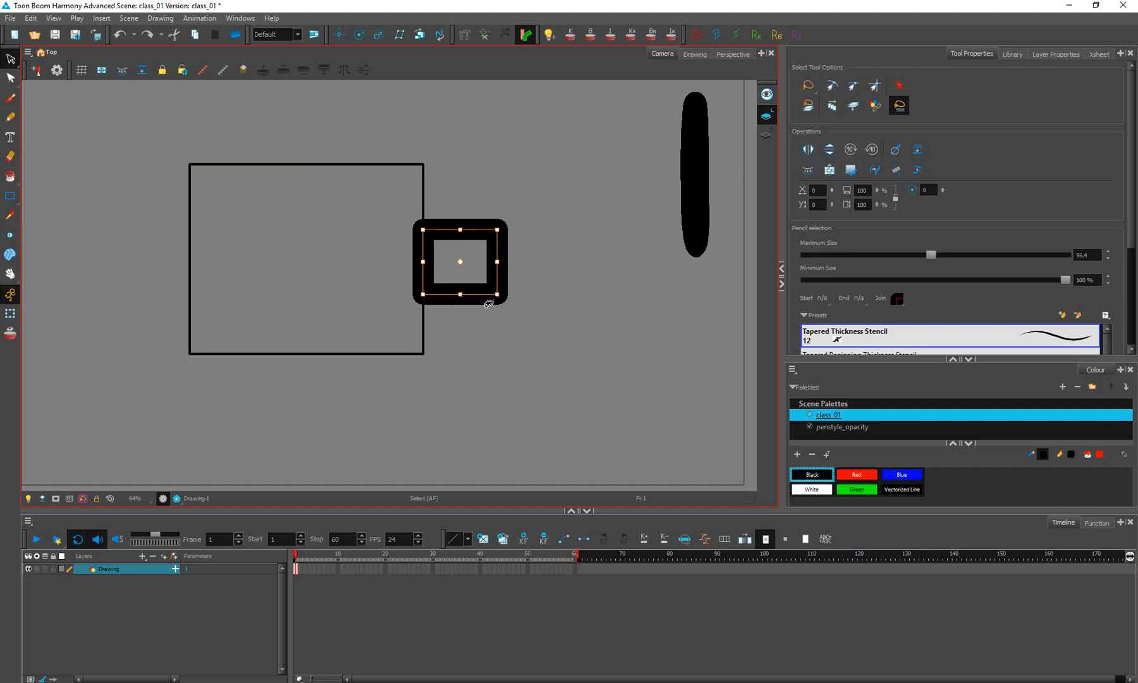
pyautogui.click(684, 183)
pyautogui.click(95, 165)
pyautogui.hotkey('alt', 'b')
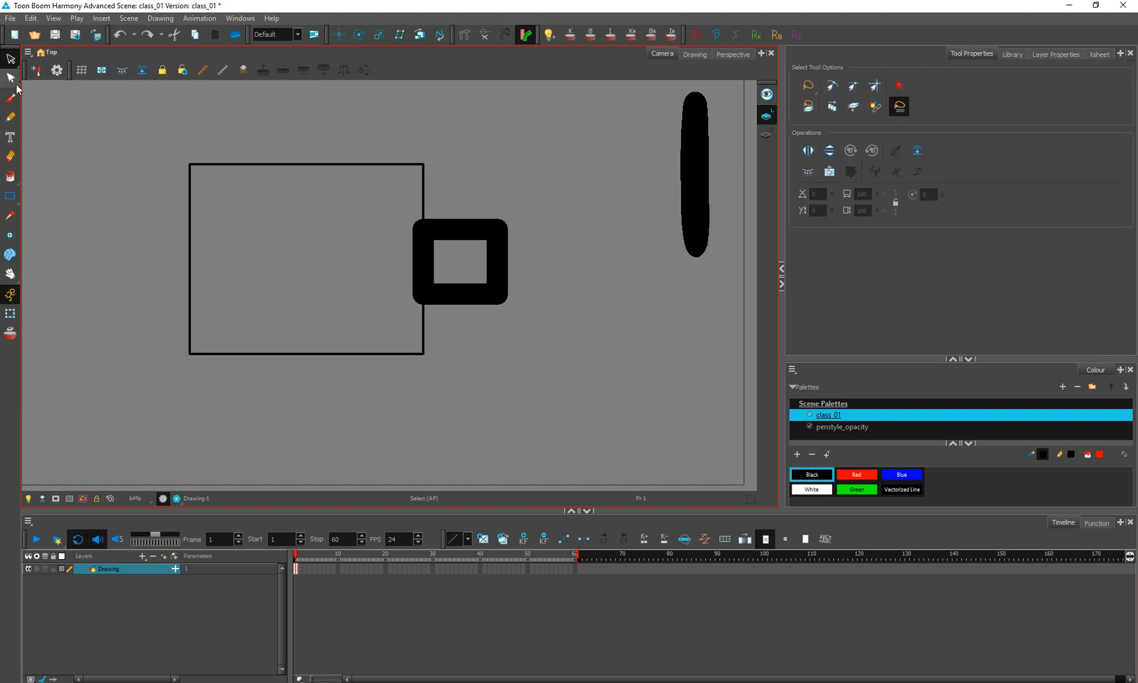
pyautogui.moveTo(598, 155)
pyautogui.mouseDown()
pyautogui.moveTo(600, 300)
pyautogui.moveTo(556, 406)
pyautogui.moveTo(579, 432)
pyautogui.mouseUp()
pyautogui.hotkey('ctrl', 'z')
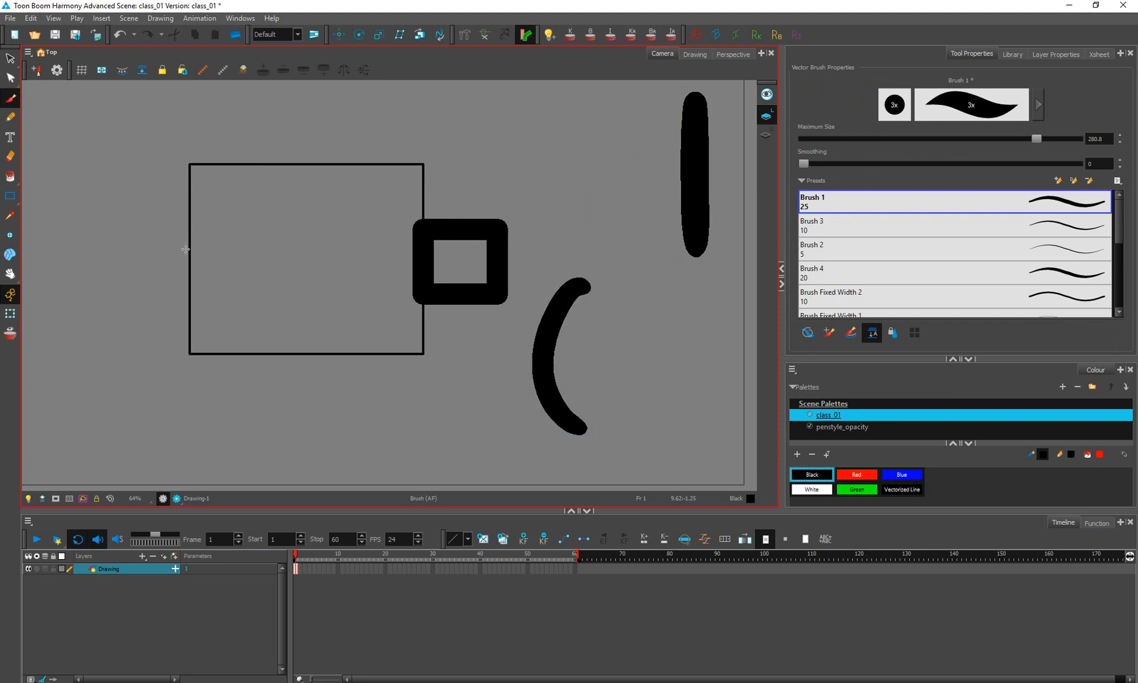
pyautogui.hotkey('ctrl', 'z')
# Step: Turn off Auto-Flatten and brush a black C-shaped stroke to the right of the thick rectangle
pyautogui.click(872, 332)
pyautogui.moveTo(586, 254); pyautogui.dragTo(551, 286)
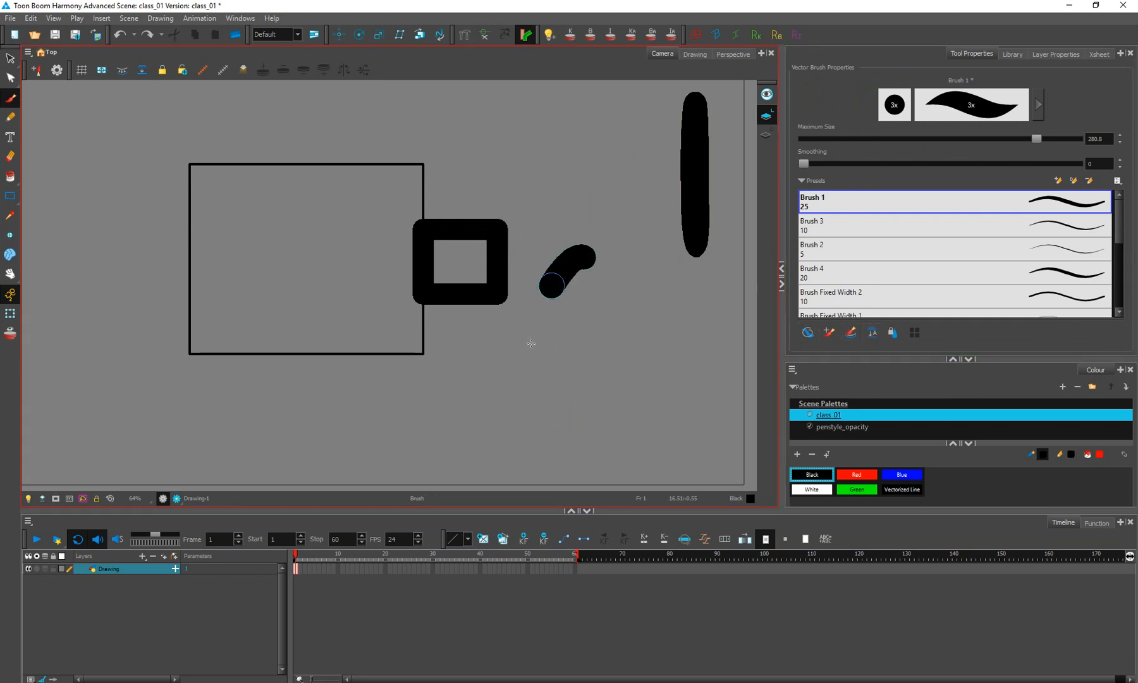
pyautogui.moveTo(531, 343); pyautogui.dragTo(597, 397)
# Step: Select the C-shaped stroke and try flipping it horizontally and vertically, restoring its orientation after each flip
pyautogui.hotkey('alt', 's')
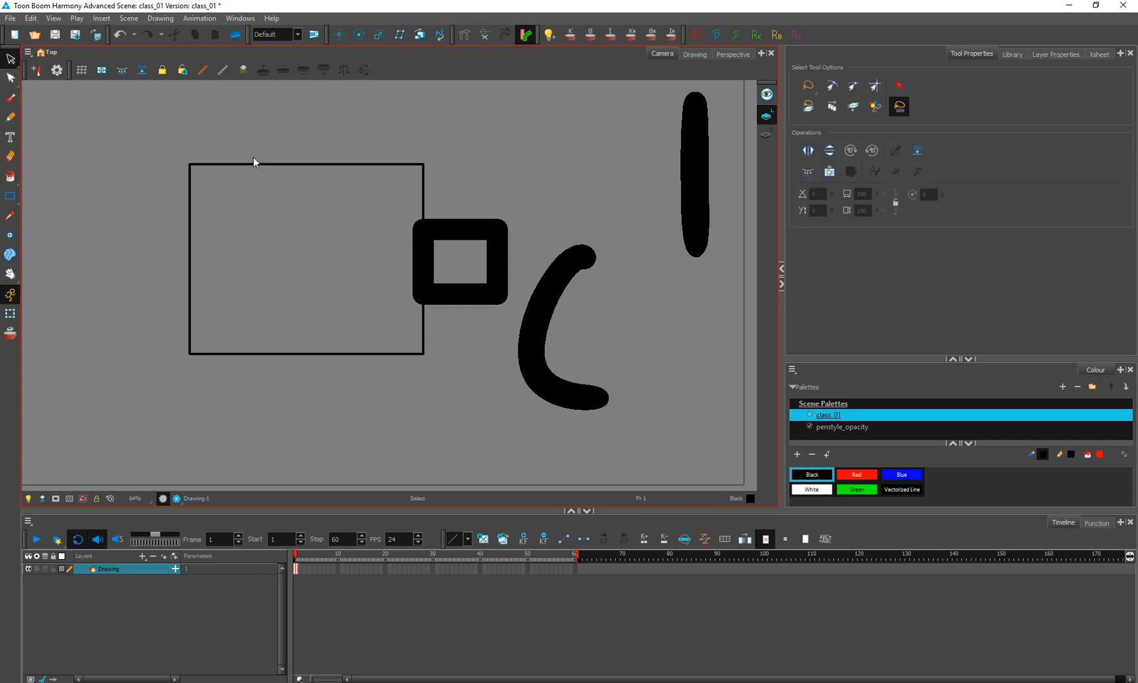
pyautogui.click(559, 341)
pyautogui.click(808, 151)
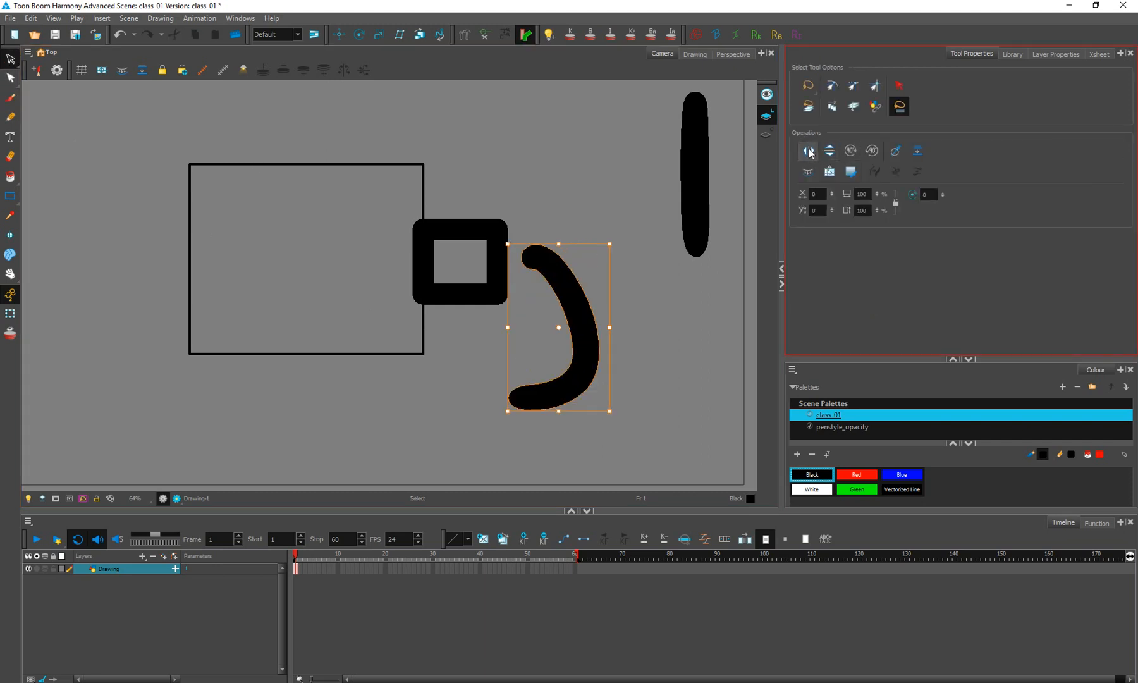
pyautogui.click(808, 152)
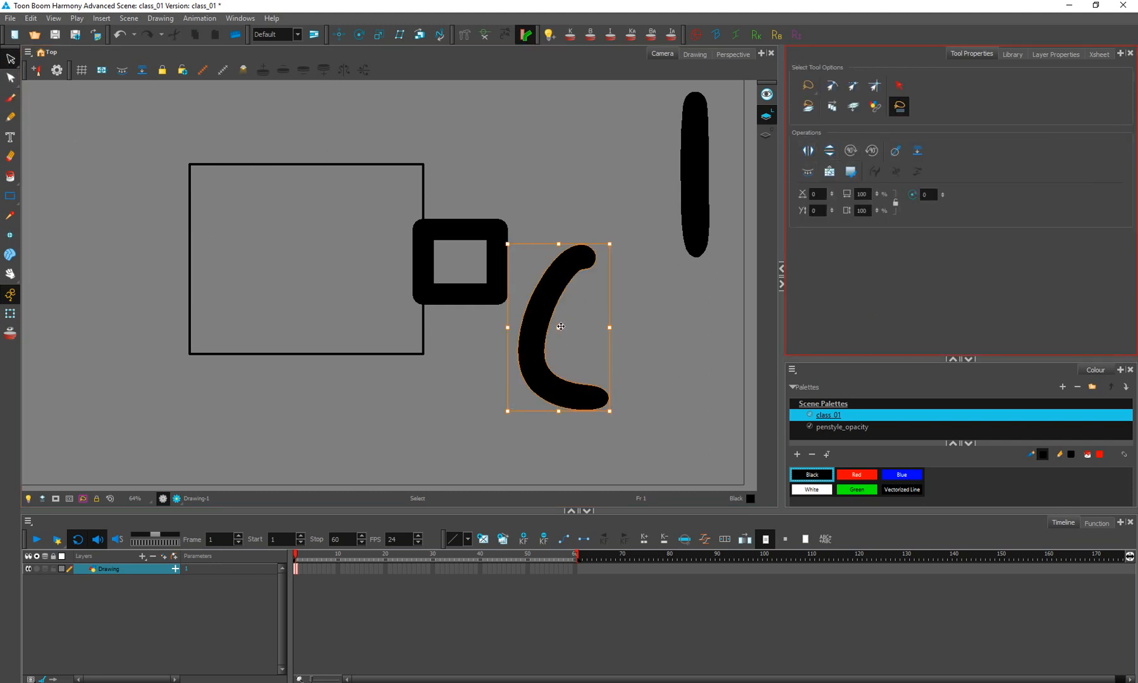
pyautogui.click(561, 326)
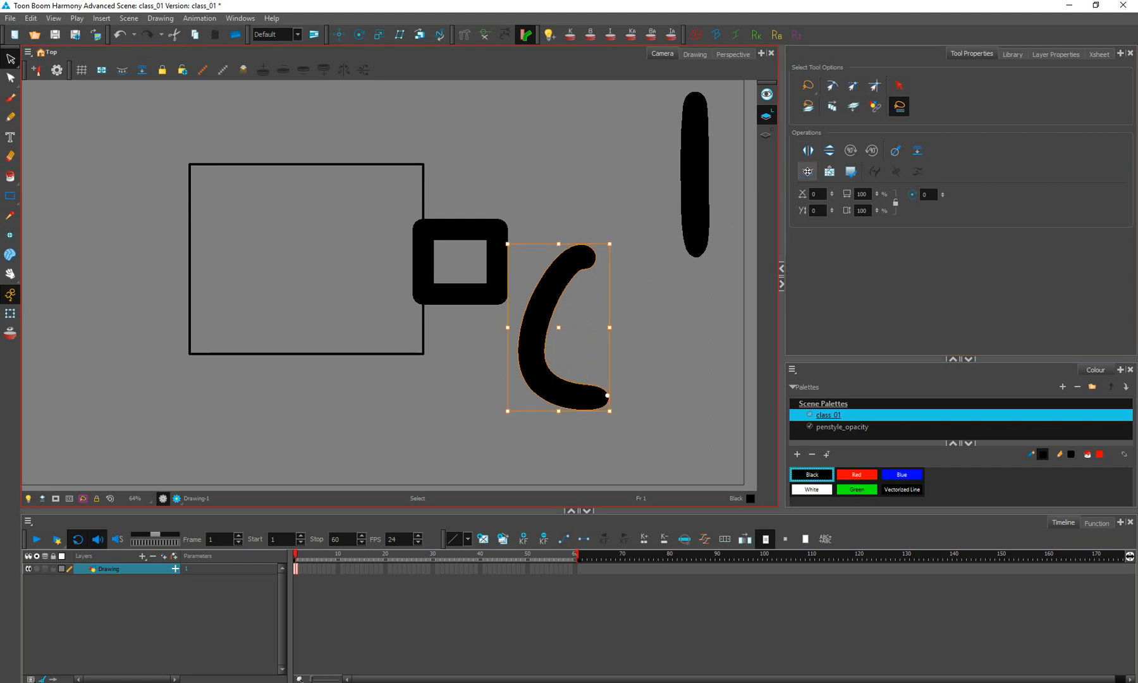
pyautogui.click(812, 151)
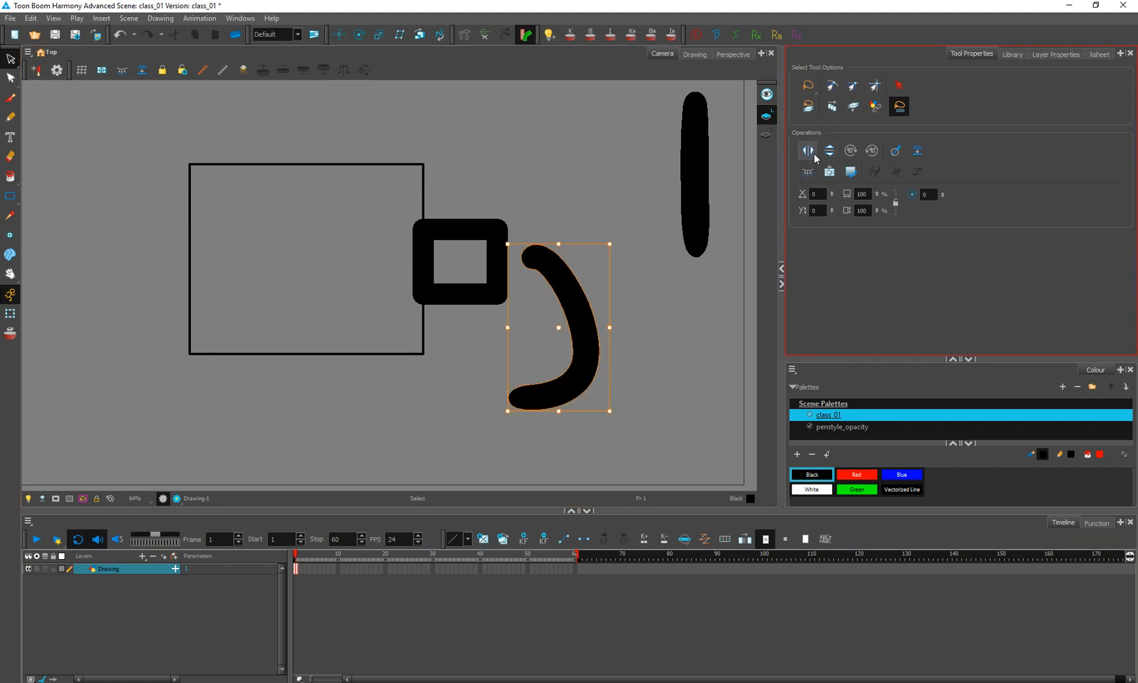
pyautogui.hotkey('ctrl', 'z')
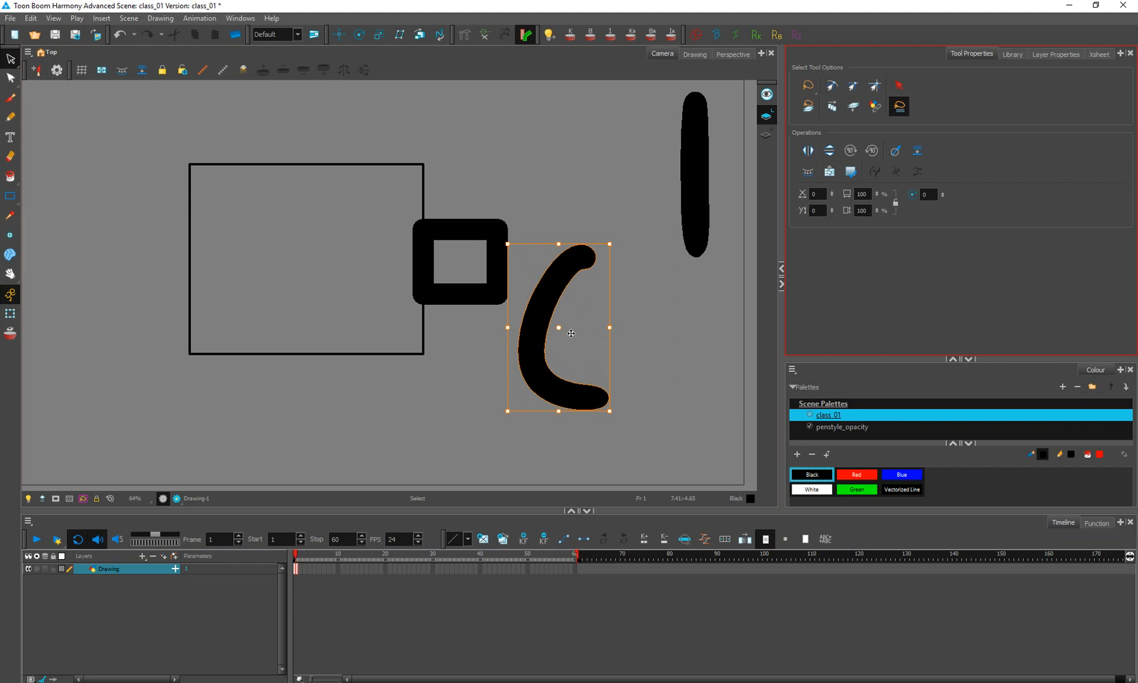
pyautogui.click(830, 152)
pyautogui.click(831, 153)
# Step: Try rotating the C-shaped stroke in 90-degree steps clockwise and counter-clockwise, bringing it back to its original orientation
pyautogui.click(850, 152)
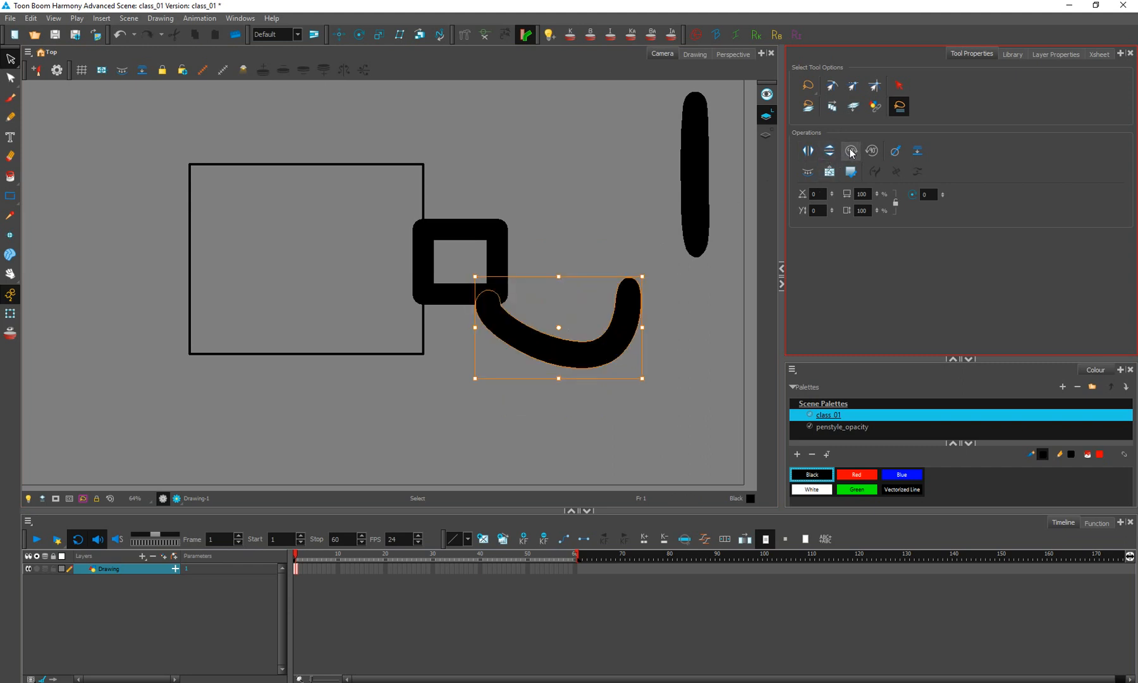
pyautogui.click(850, 152)
pyautogui.click(872, 151)
pyautogui.click(871, 152)
pyautogui.click(872, 151)
pyautogui.click(872, 153)
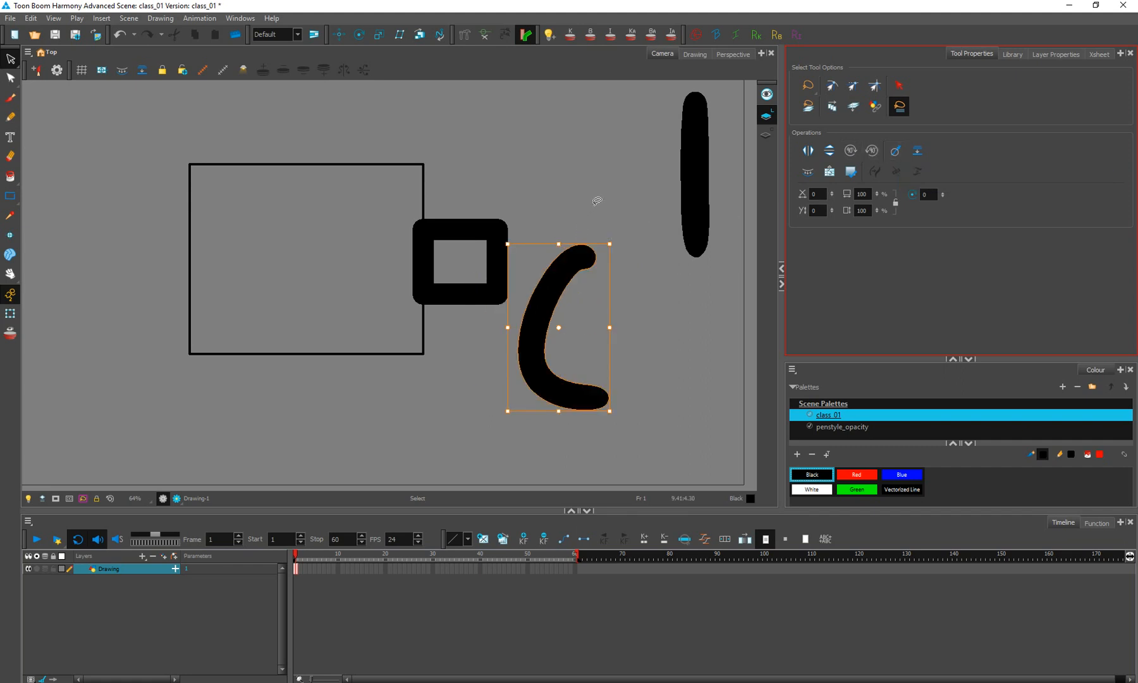
# Step: Brush a long wavy black stroke diagonally from inside the thin rectangle to above the C-shaped stroke
pyautogui.click(9, 77)
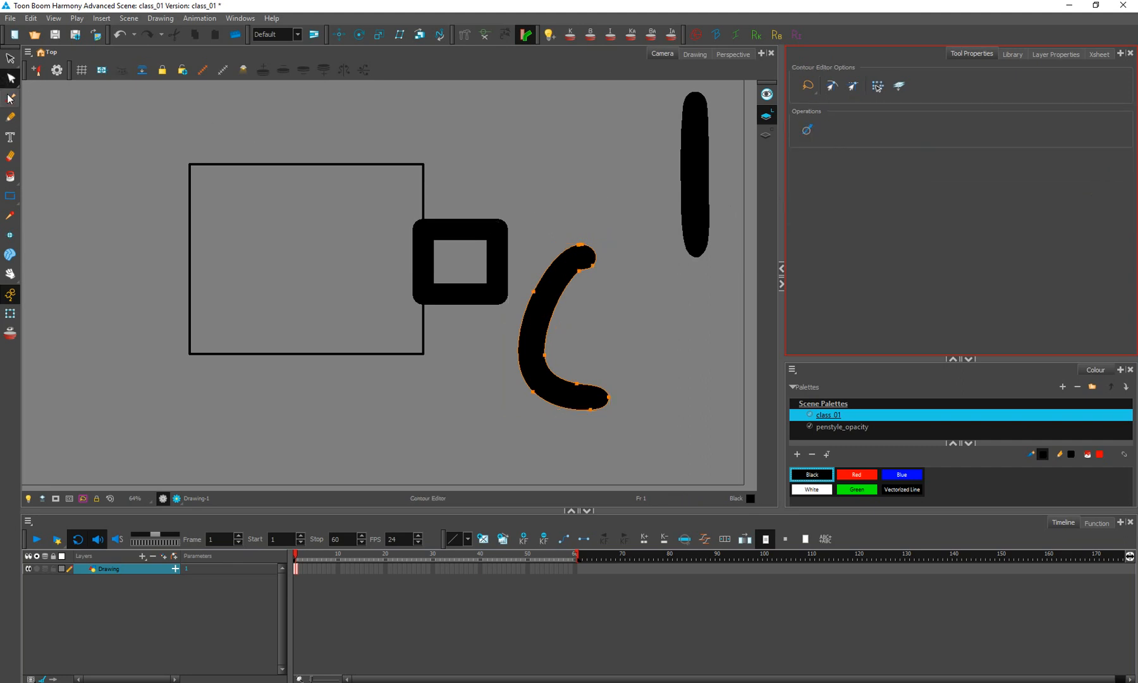
pyautogui.click(10, 98)
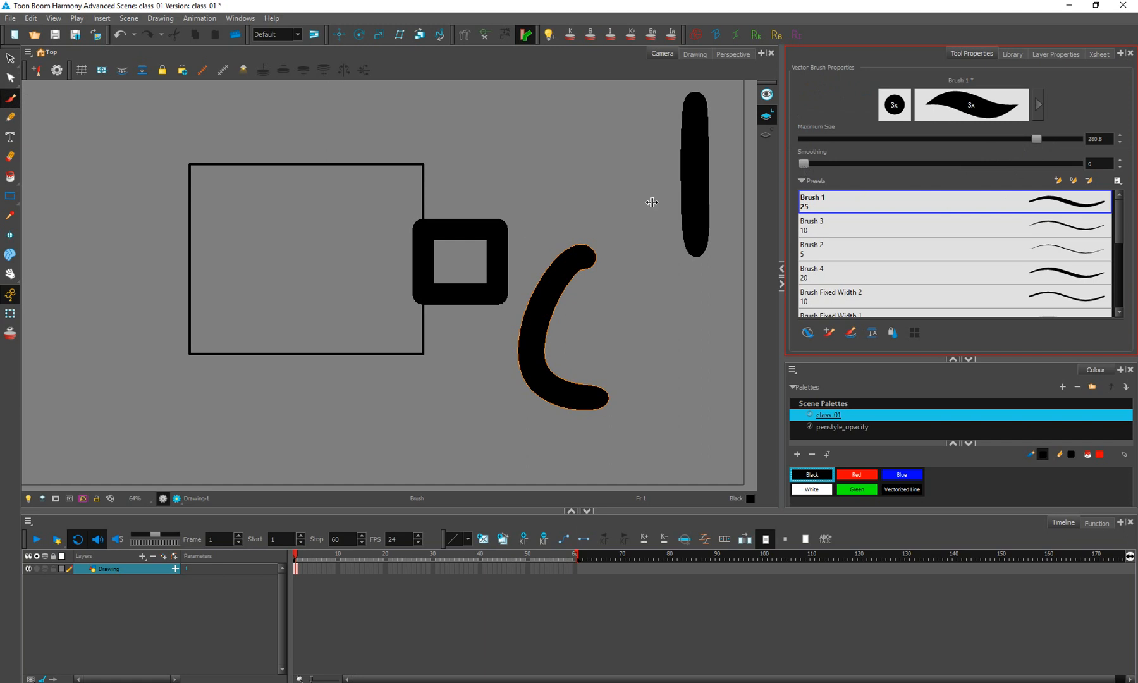
pyautogui.moveTo(203, 320)
pyautogui.mouseDown()
pyautogui.moveTo(251, 269)
pyautogui.moveTo(605, 126)
pyautogui.mouseUp()
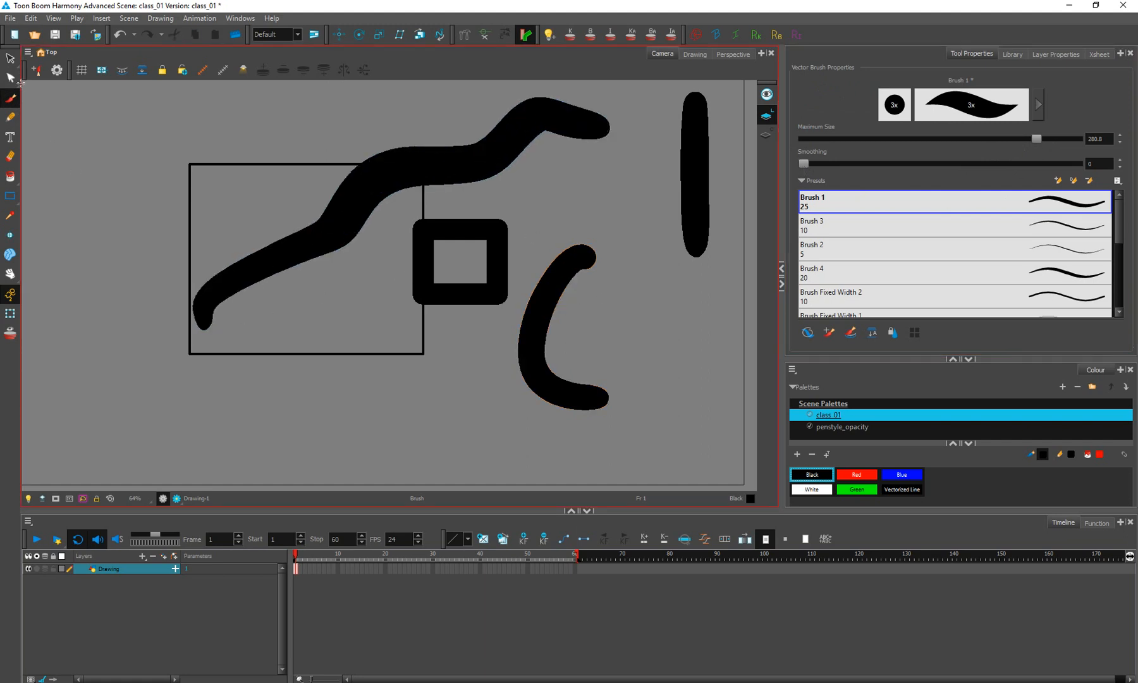
# Step: Select the wavy stroke and examine its contour points with the Contour Editor
pyautogui.click(11, 58)
pyautogui.click(338, 224)
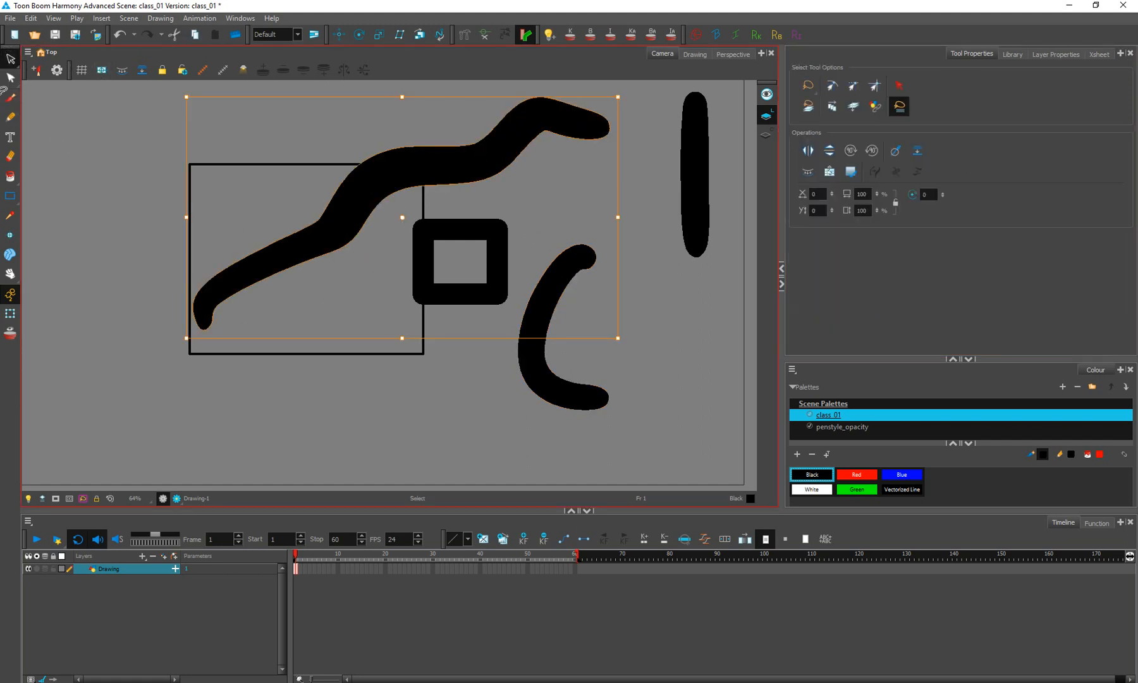
pyautogui.click(10, 77)
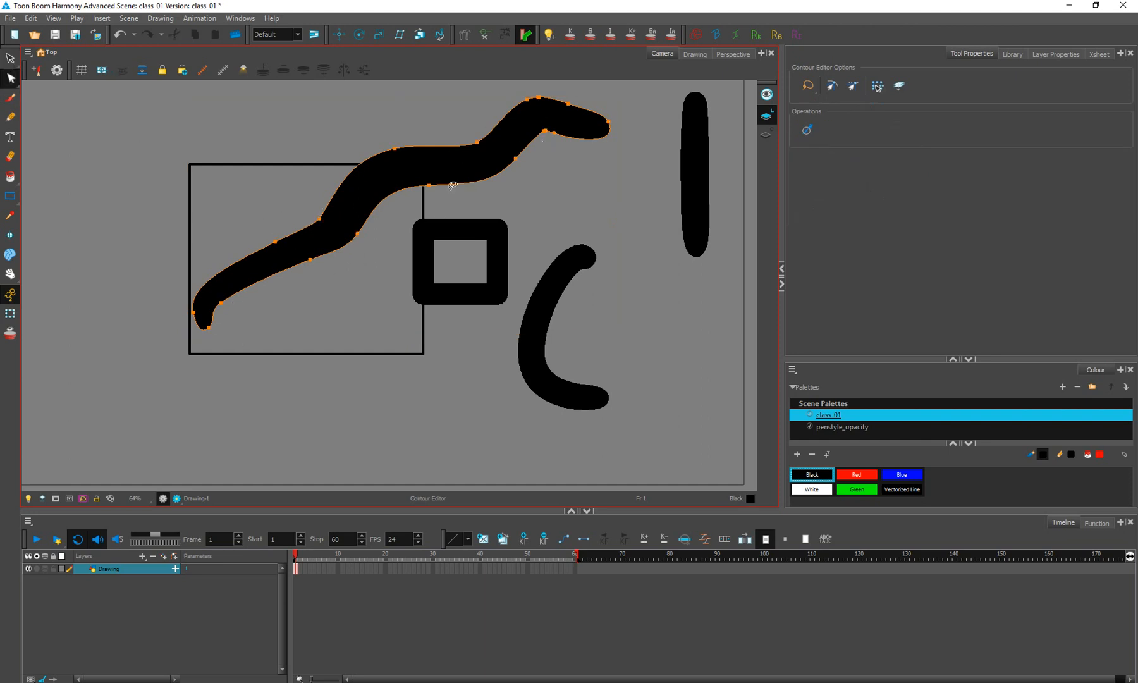
pyautogui.click(10, 57)
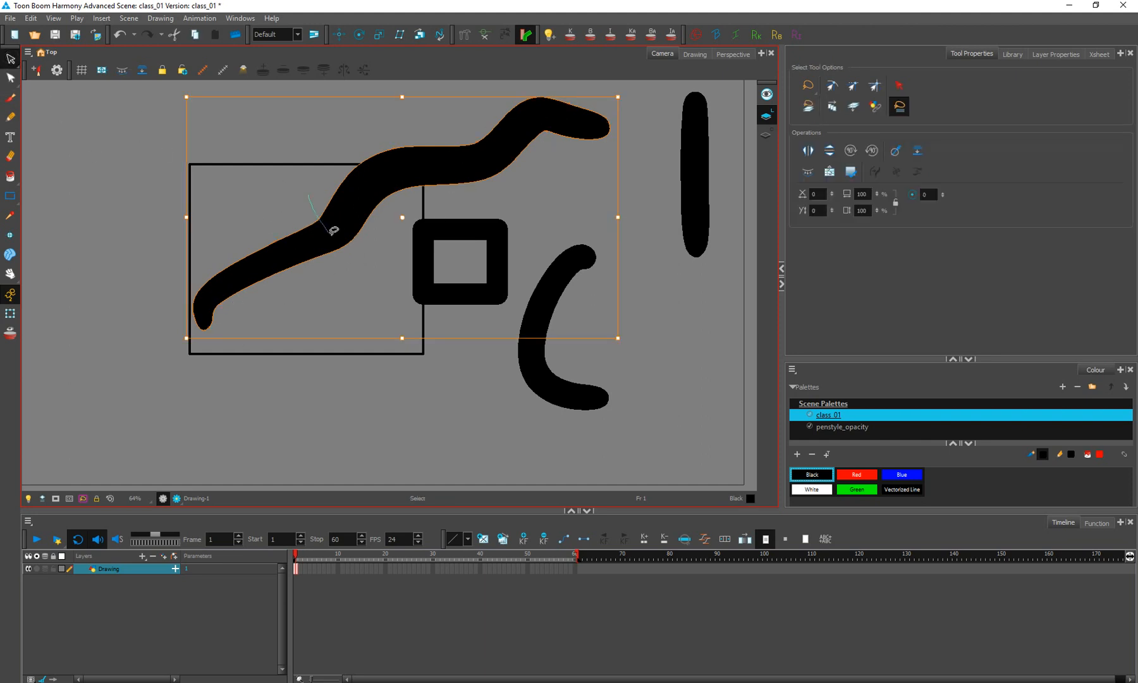
# Step: With the wavy stroke selected, apply the Smooth operation about twelve times
pyautogui.moveTo(330, 235); pyautogui.dragTo(347, 237)
pyautogui.click(896, 151)
pyautogui.click(895, 151)
pyautogui.click(895, 150)
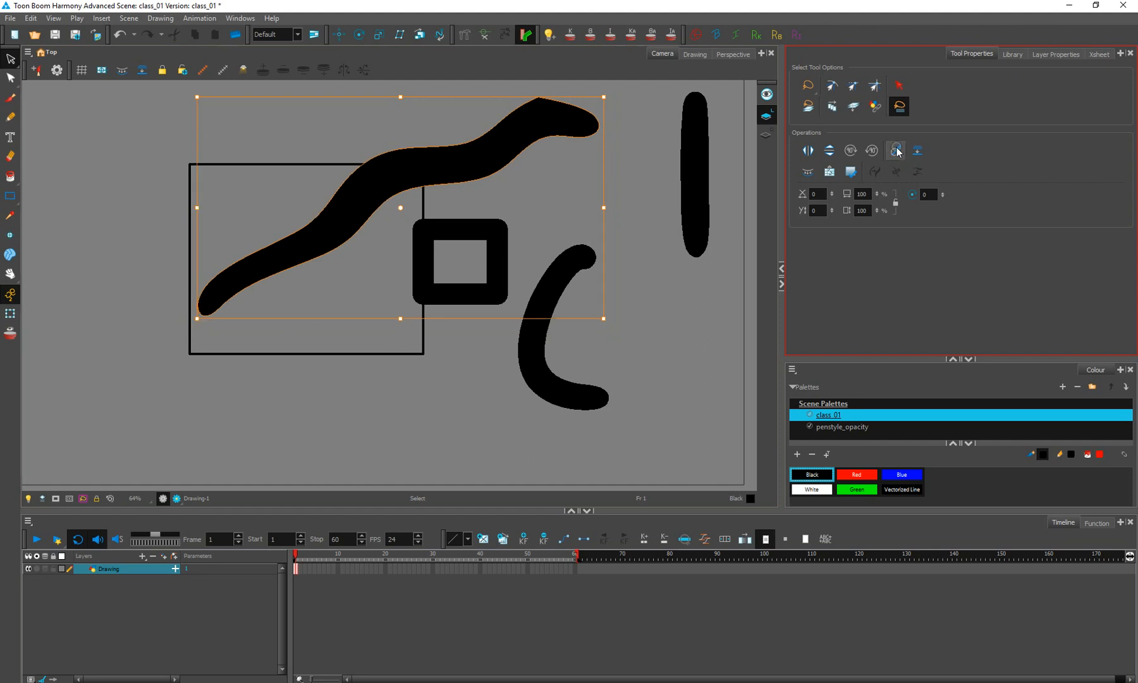
pyautogui.click(897, 151)
pyautogui.click(901, 150)
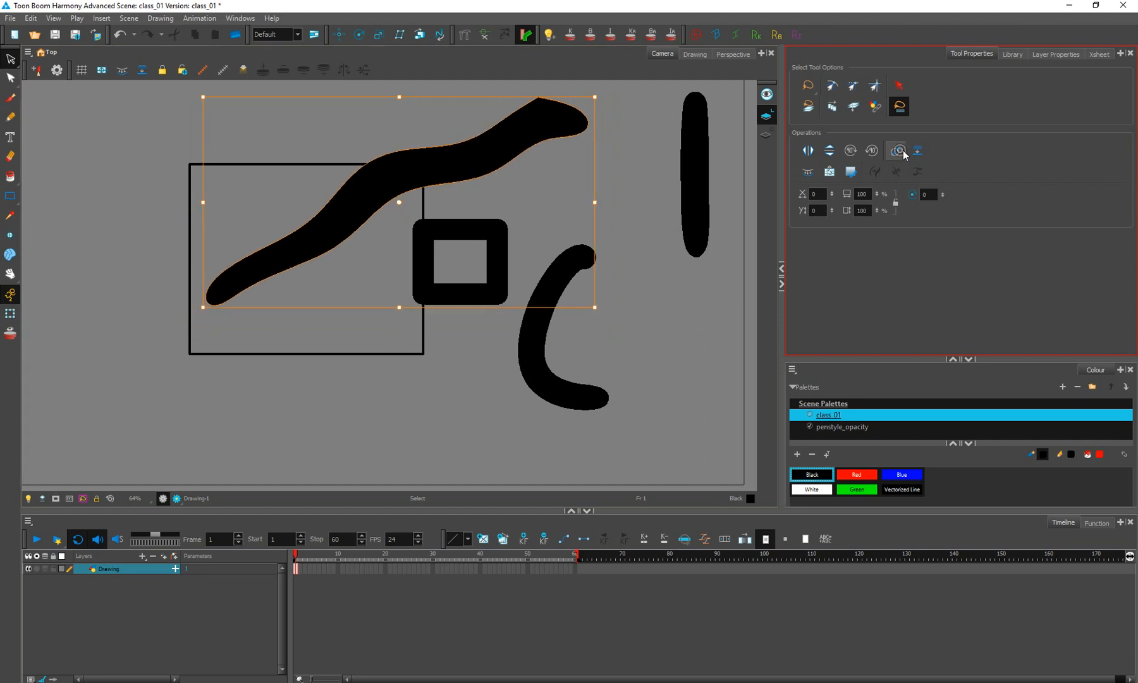
pyautogui.click(902, 150)
pyautogui.click(902, 151)
pyautogui.click(898, 151)
pyautogui.click(896, 152)
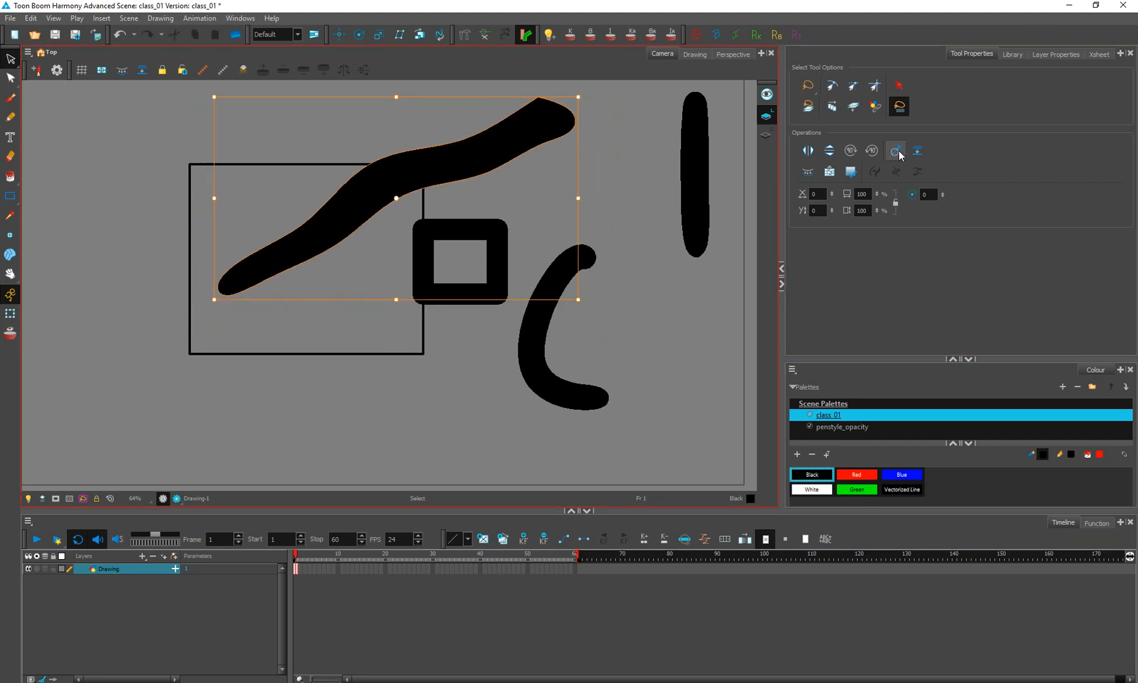
pyautogui.click(898, 151)
pyautogui.click(897, 152)
pyautogui.click(897, 152)
# Step: Select the thin rectangle and apply the Smooth operation six times to round its corners
pyautogui.moveTo(372, 330); pyautogui.dragTo(388, 384)
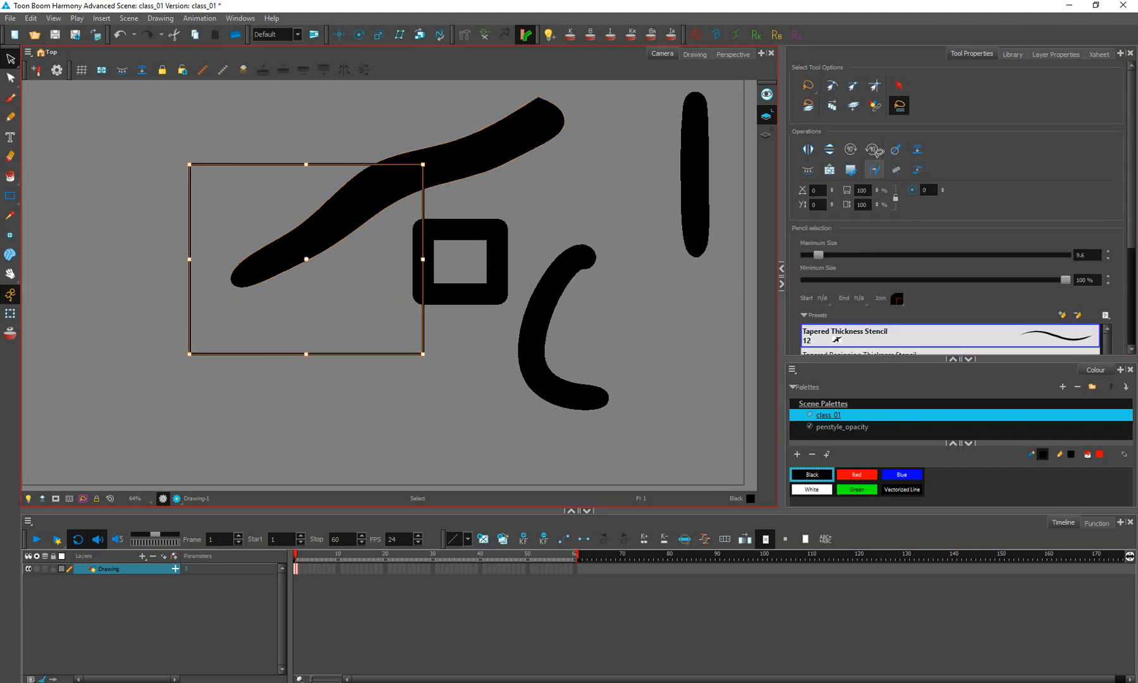
pyautogui.click(897, 151)
pyautogui.click(896, 150)
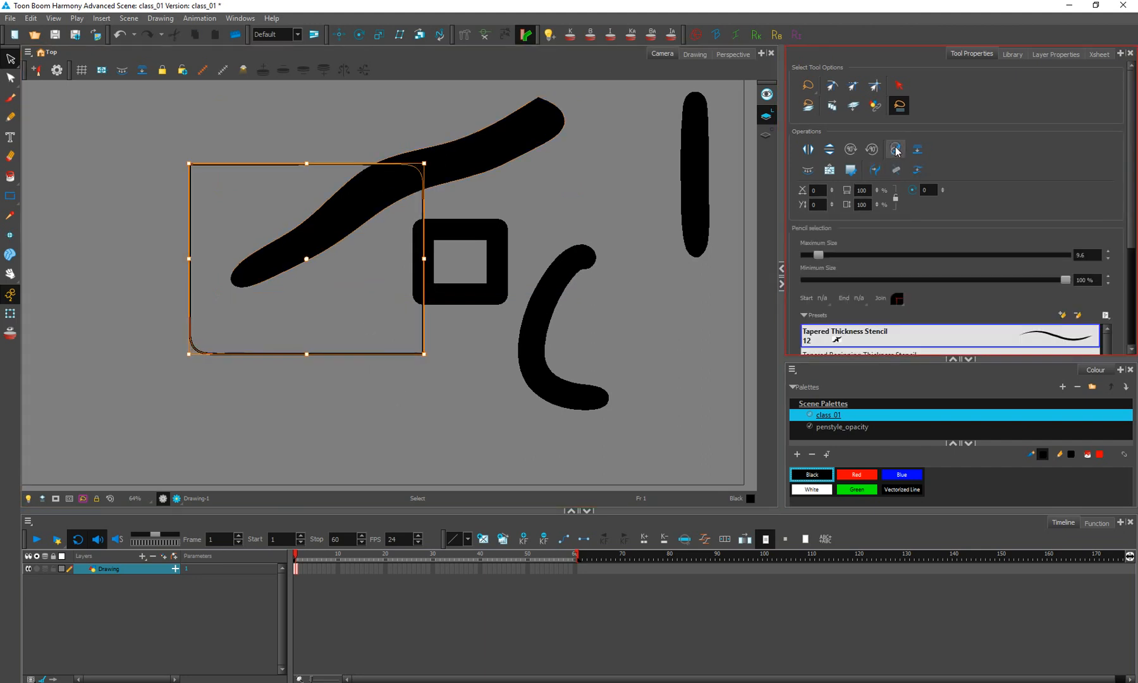
pyautogui.click(897, 150)
pyautogui.click(897, 151)
pyautogui.click(897, 151)
pyautogui.click(897, 152)
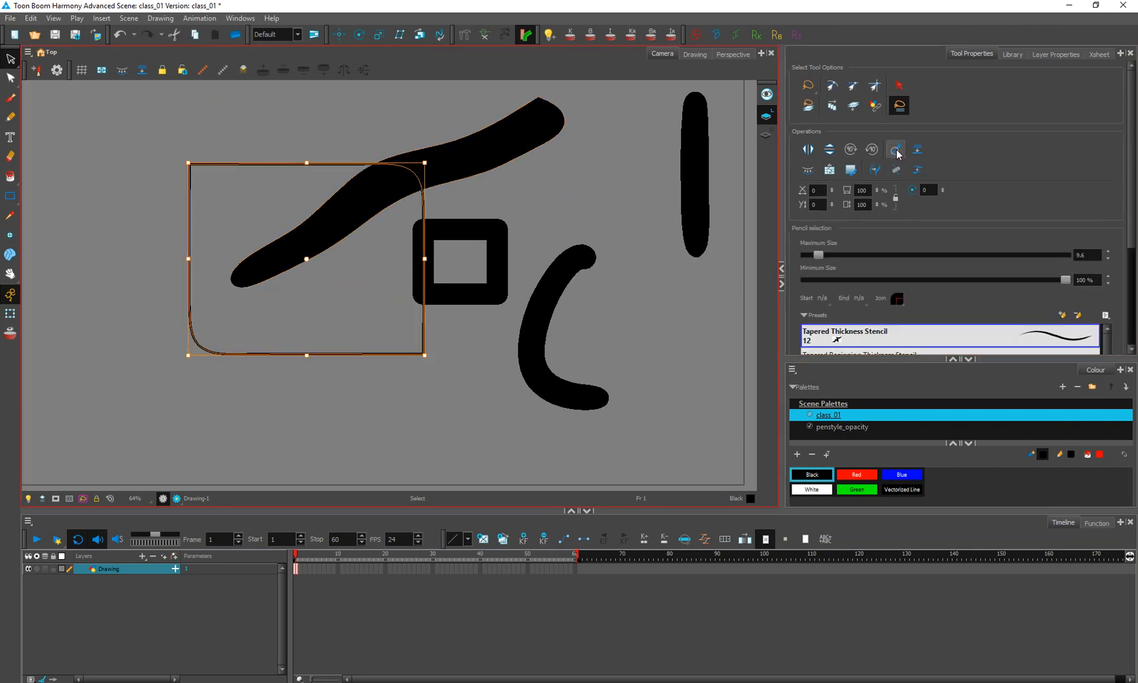
pyautogui.click(391, 411)
pyautogui.click(423, 335)
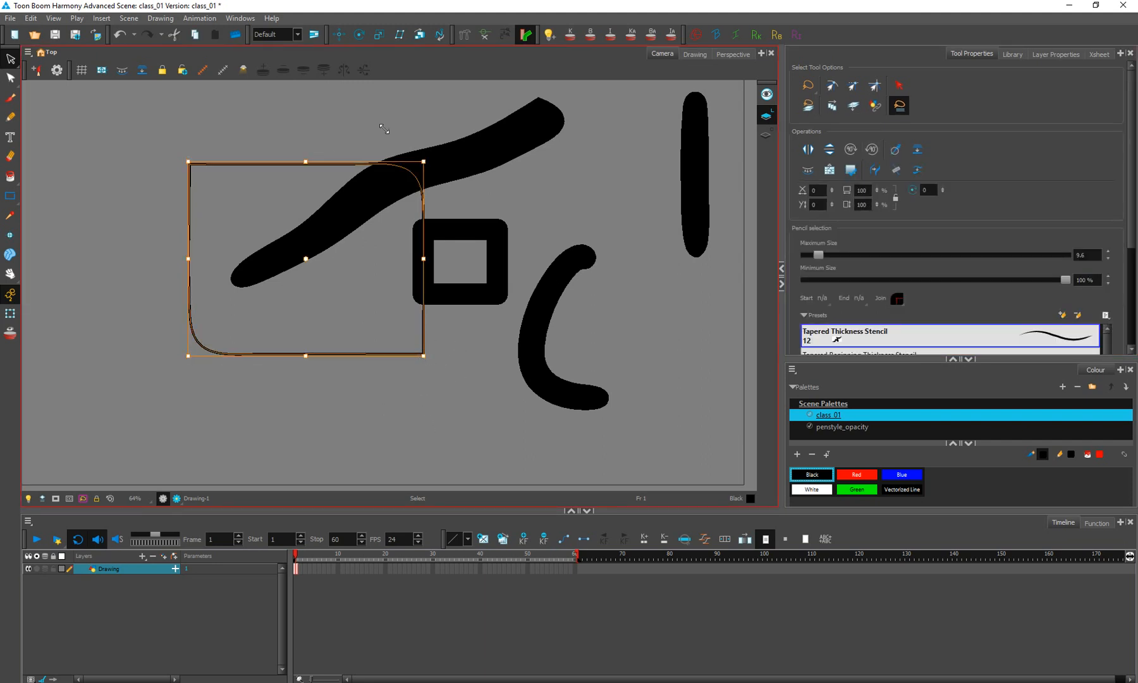
# Step: Select the small thick rectangle and smooth it twice
pyautogui.click(499, 235)
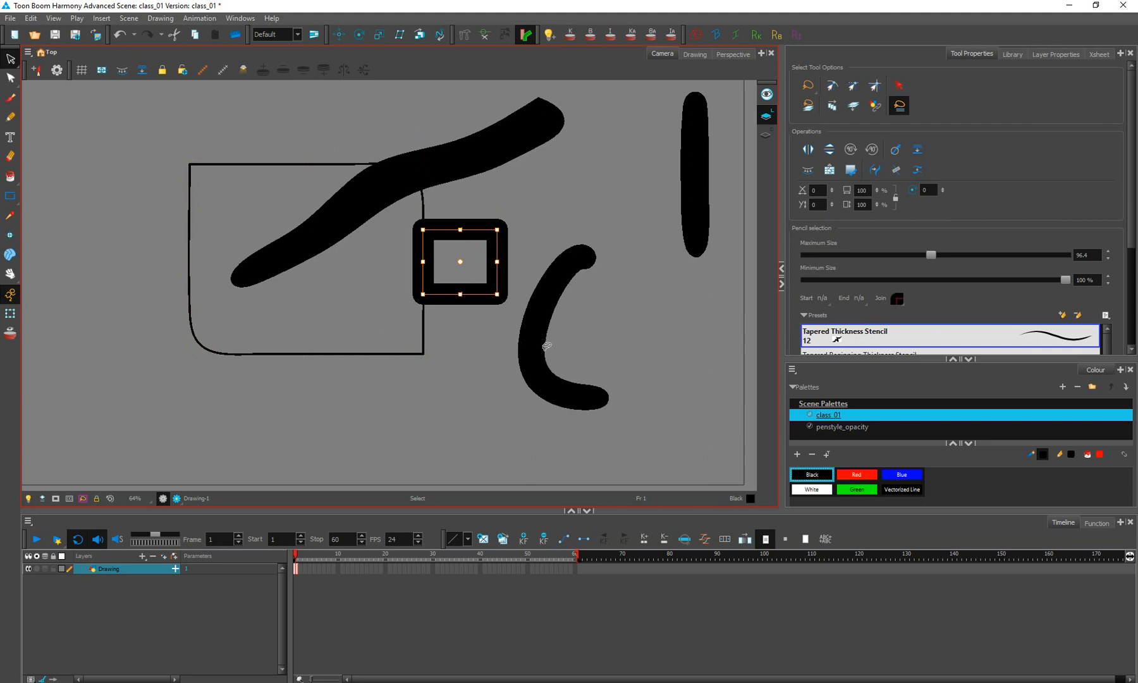
pyautogui.click(892, 149)
pyautogui.click(893, 150)
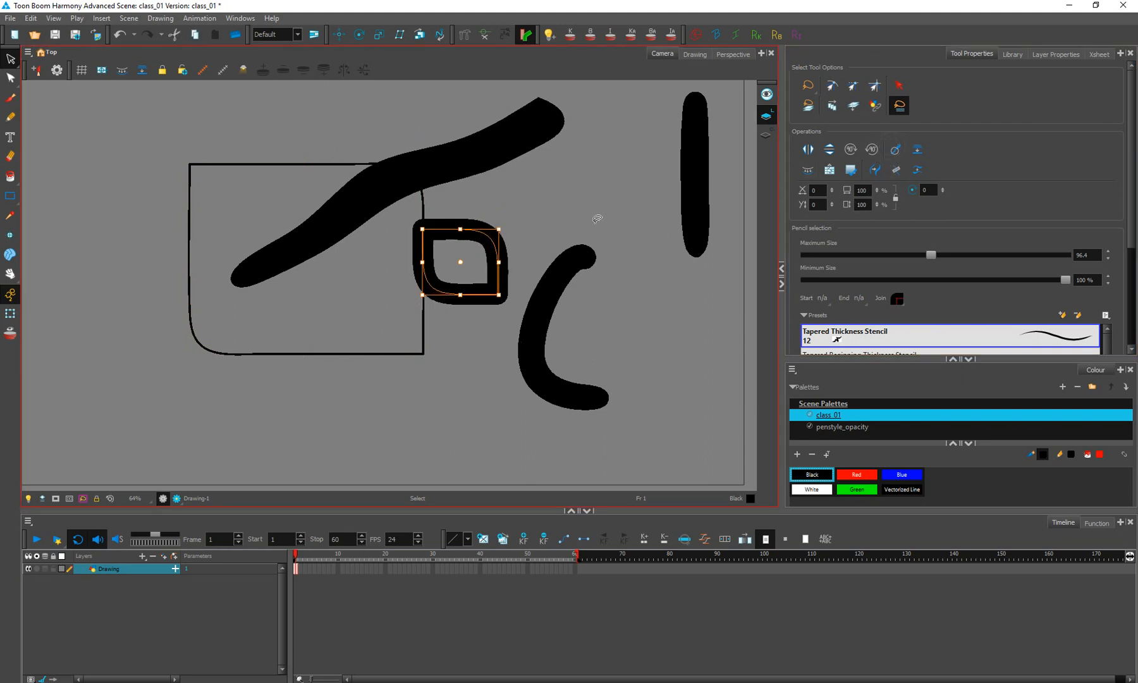
# Step: Select the C-shaped stroke and smooth it twice
pyautogui.moveTo(597, 216); pyautogui.dragTo(758, 249)
pyautogui.click(894, 150)
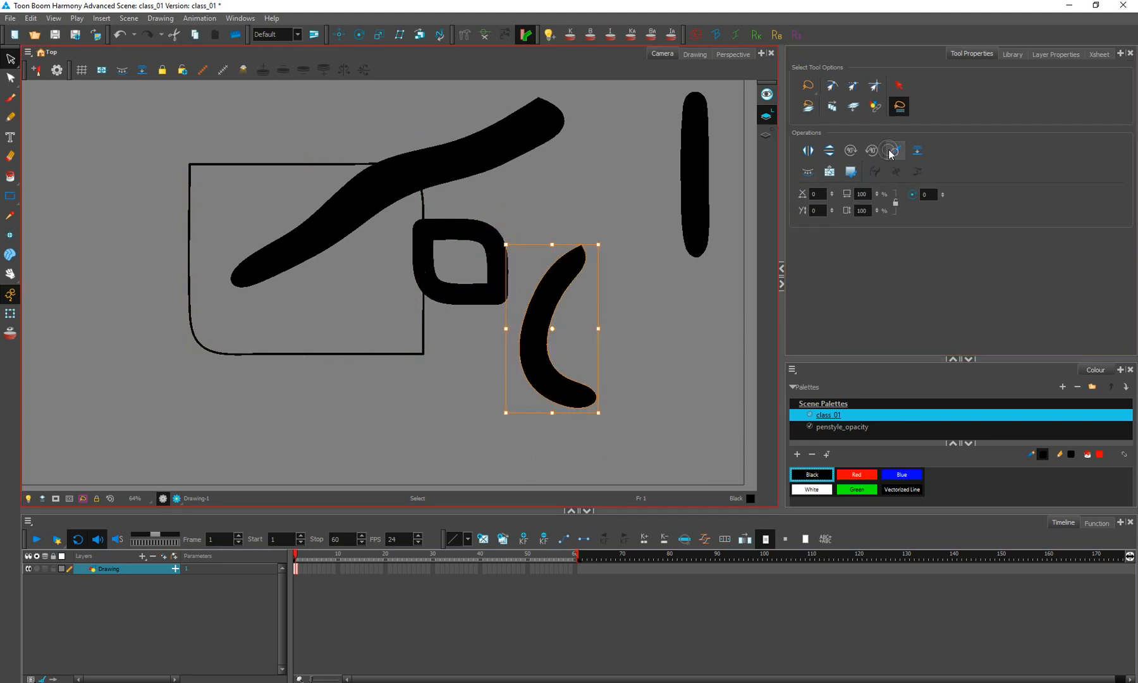
pyautogui.click(894, 149)
# Step: Move the wavy stroke down across the C-shaped stroke and flatten the two strokes into a single layer
pyautogui.click(695, 190)
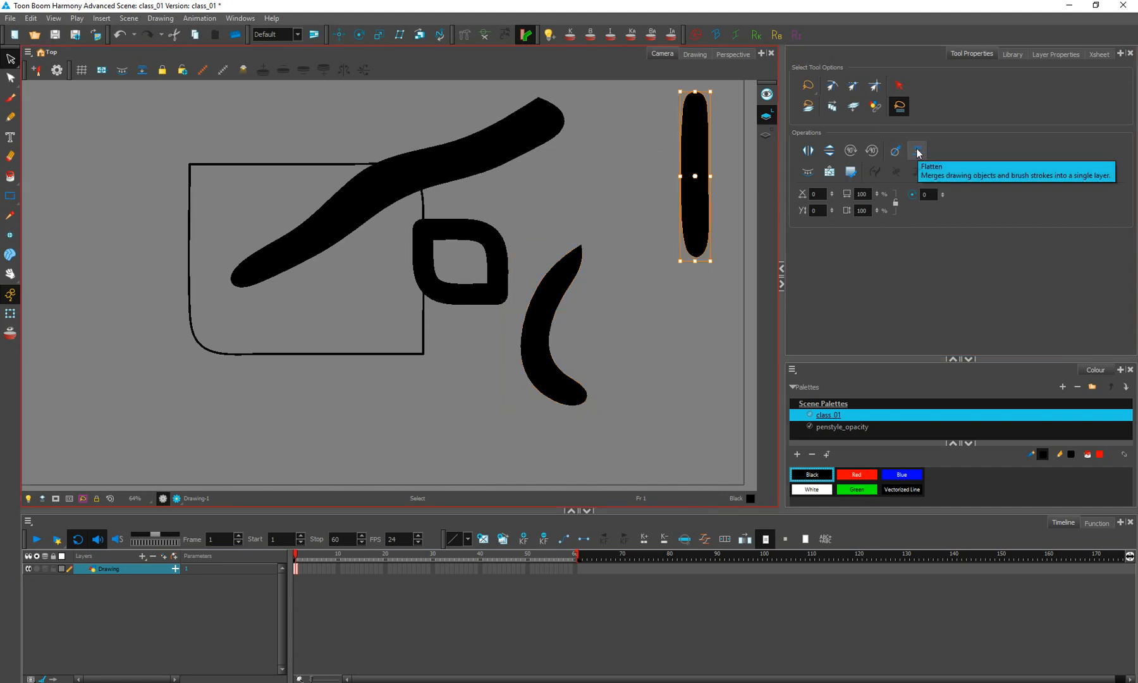
pyautogui.click(506, 138)
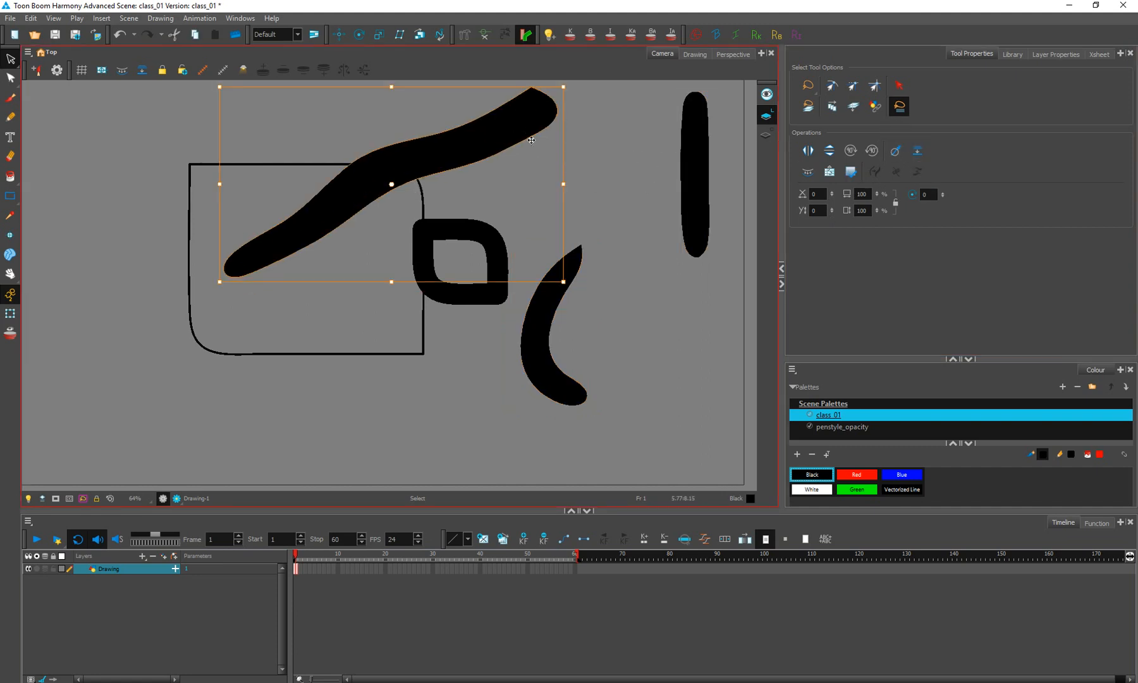
pyautogui.moveTo(506, 137)
pyautogui.mouseDown()
pyautogui.moveTo(585, 356)
pyautogui.moveTo(622, 314)
pyautogui.moveTo(654, 318)
pyautogui.mouseUp()
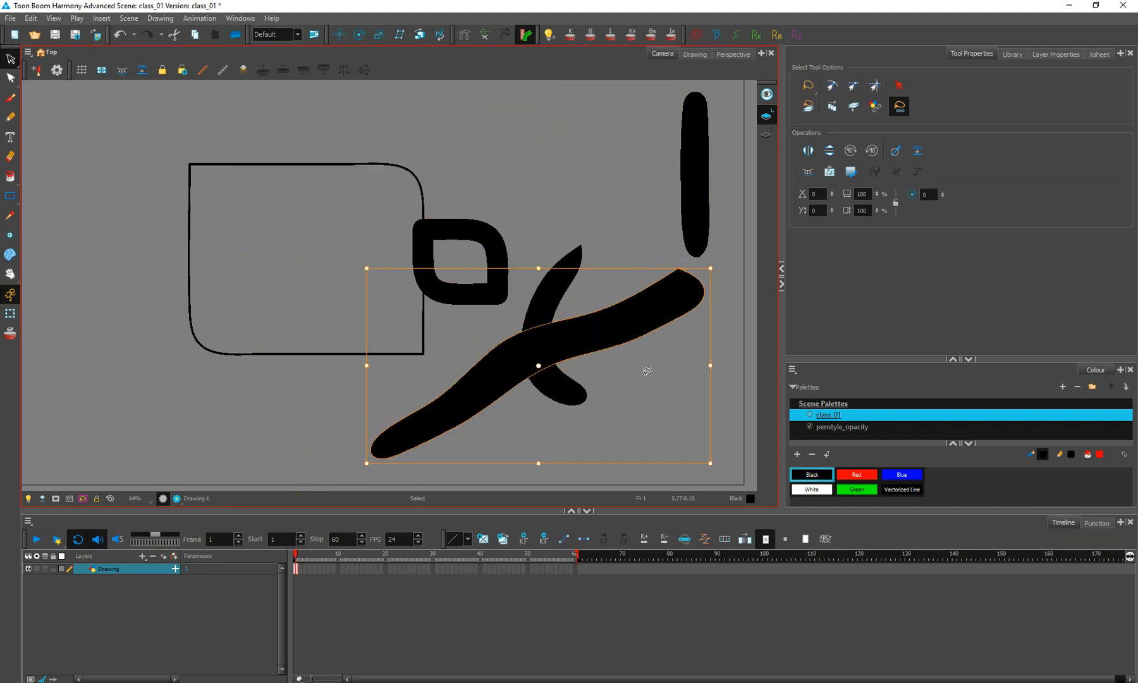
pyautogui.click(917, 152)
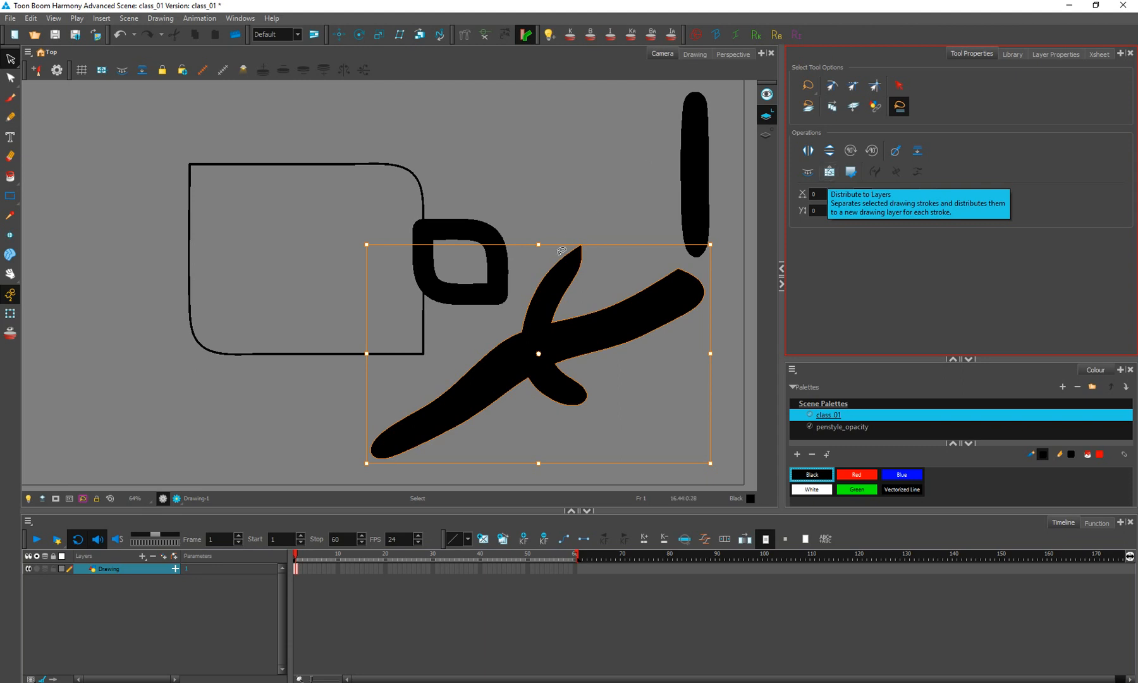
# Step: Undo the last flatten and move of the strokes, and delete all the strokes in the drawing
pyautogui.hotkey('ctrl', 'z')
pyautogui.hotkey('ctrl', 'z')
pyautogui.moveTo(675, 256)
pyautogui.mouseDown()
pyautogui.moveTo(724, 333)
pyautogui.moveTo(515, 227)
pyautogui.mouseUp()
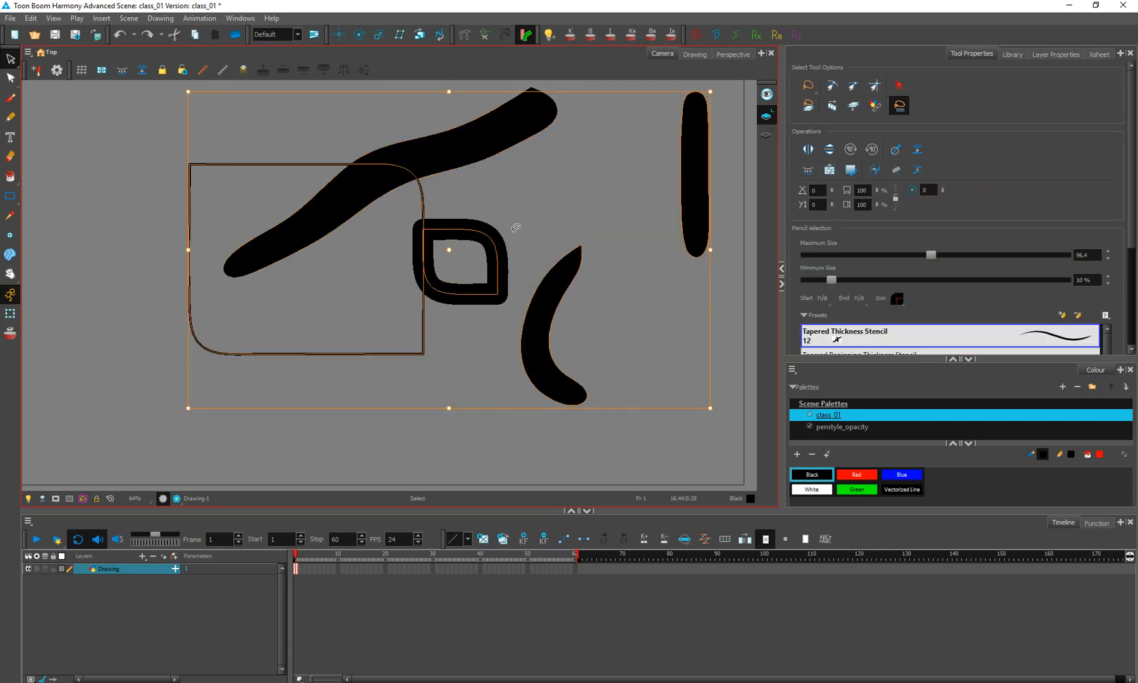
pyautogui.press('Delete')
pyautogui.click(376, 202)
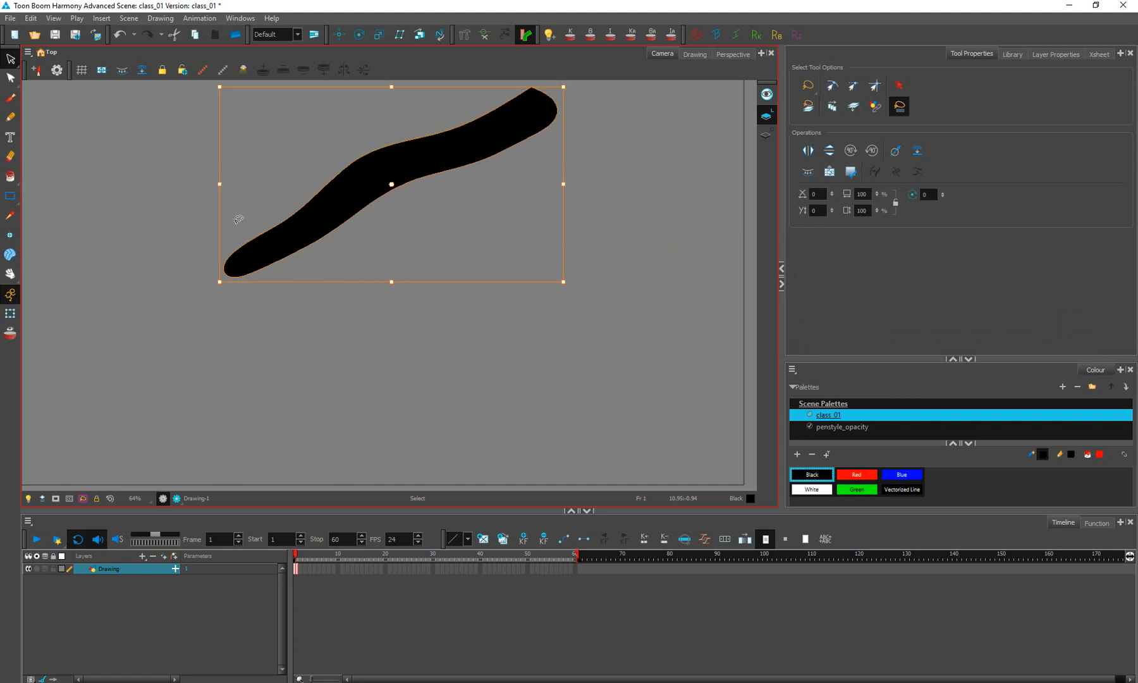
pyautogui.press('Delete')
# Step: Draw a stick figure with a head, body, two arms and two legs using Brush 1 at maximum size 140.4
pyautogui.hotkey('alt', 'b')
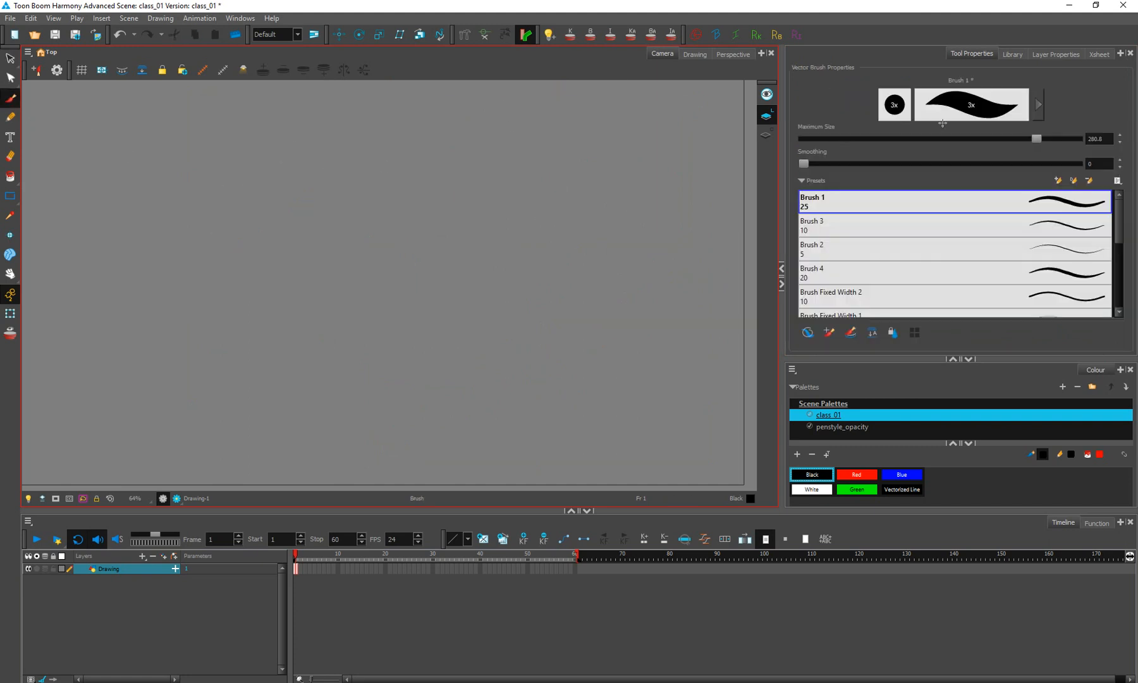
pyautogui.click(986, 146)
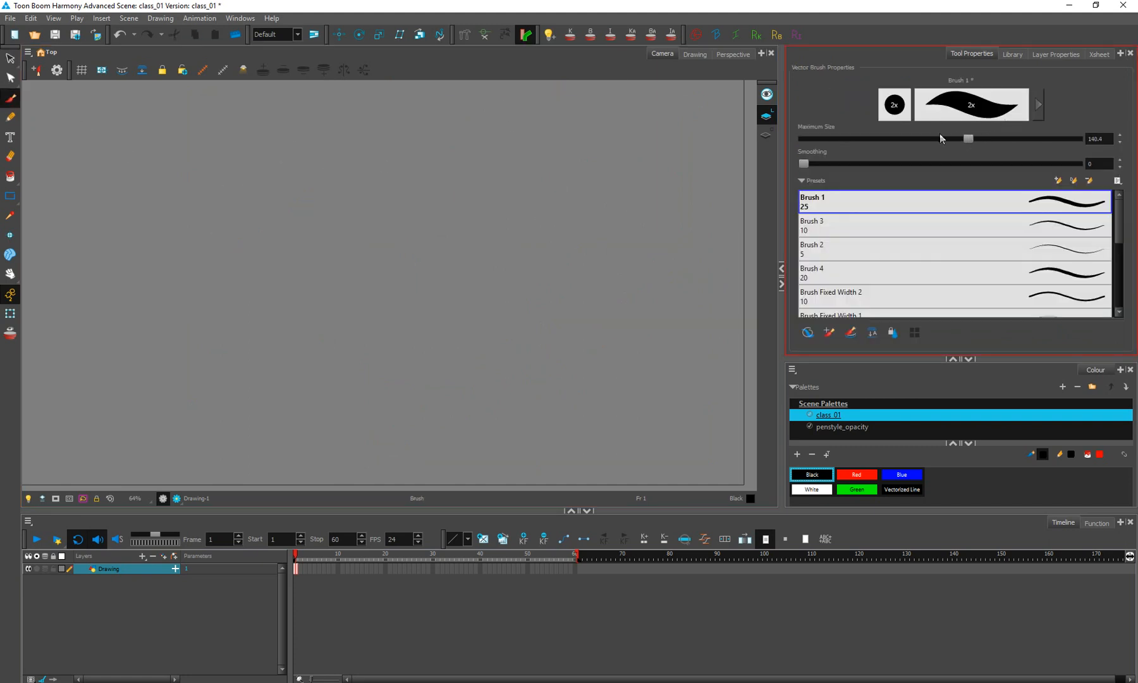
pyautogui.moveTo(399, 220)
pyautogui.mouseDown()
pyautogui.moveTo(409, 197)
pyautogui.moveTo(346, 171)
pyautogui.moveTo(428, 173)
pyautogui.moveTo(386, 215)
pyautogui.moveTo(402, 434)
pyautogui.mouseUp()
pyautogui.hotkey('ctrl', 'z')
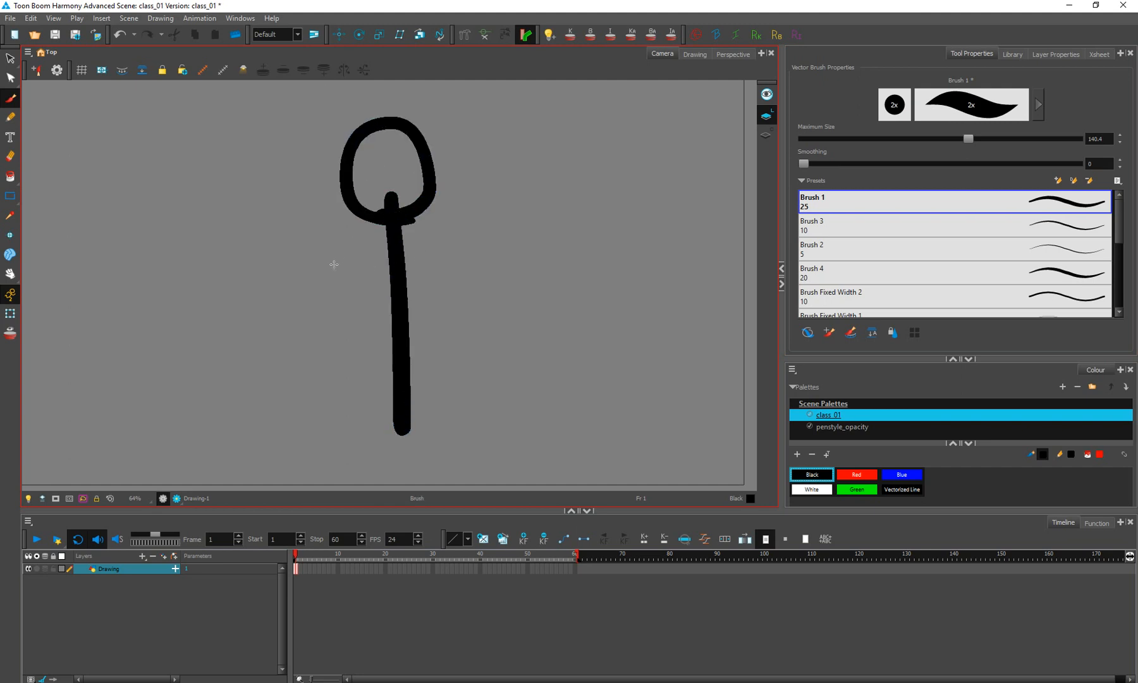
pyautogui.moveTo(291, 250)
pyautogui.mouseDown()
pyautogui.moveTo(412, 280)
pyautogui.moveTo(533, 206)
pyautogui.mouseUp()
pyautogui.moveTo(429, 371)
pyautogui.mouseDown()
pyautogui.moveTo(429, 319)
pyautogui.moveTo(351, 436)
pyautogui.mouseUp()
pyautogui.moveTo(401, 316); pyautogui.dragTo(457, 419)
pyautogui.moveTo(465, 240); pyautogui.dragTo(448, 289)
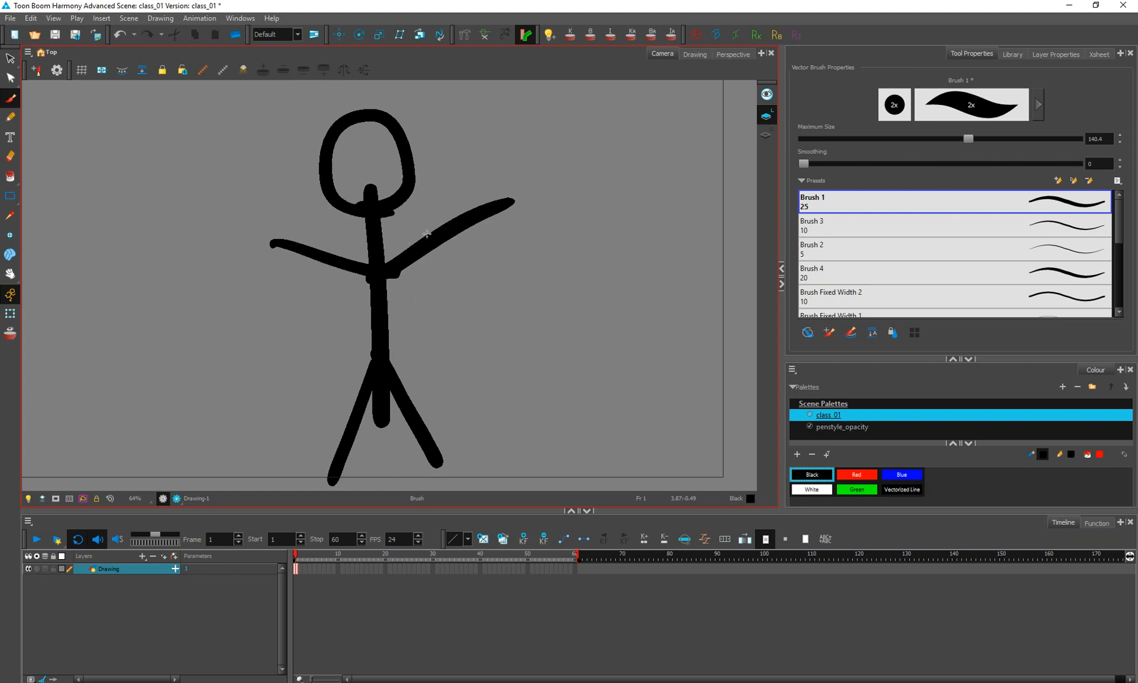
# Step: Select the whole stick figure and distribute its strokes to separate layers
pyautogui.click(10, 58)
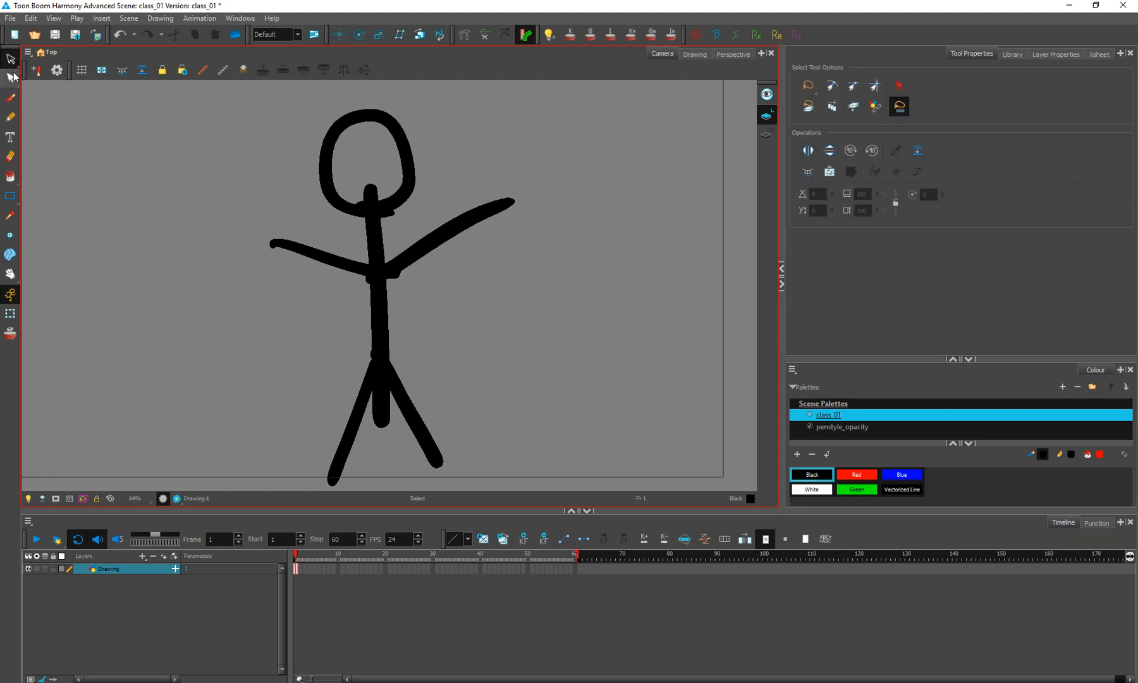
pyautogui.moveTo(519, 157)
pyautogui.mouseDown()
pyautogui.moveTo(237, 259)
pyautogui.moveTo(296, 294)
pyautogui.mouseUp()
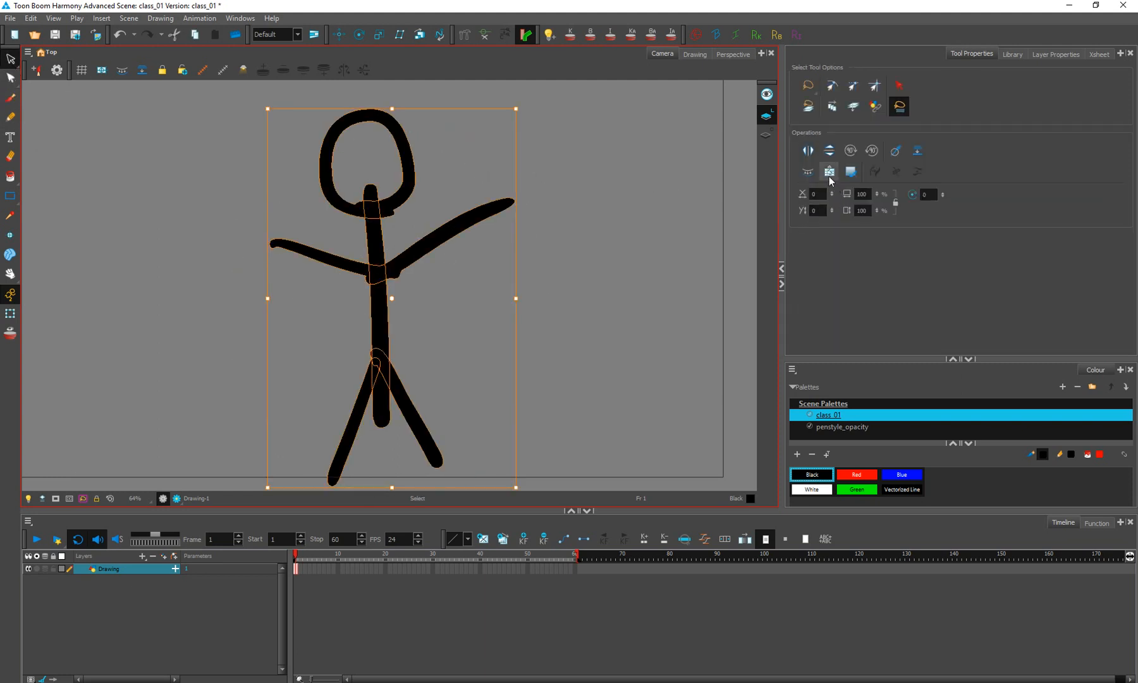
pyautogui.click(830, 176)
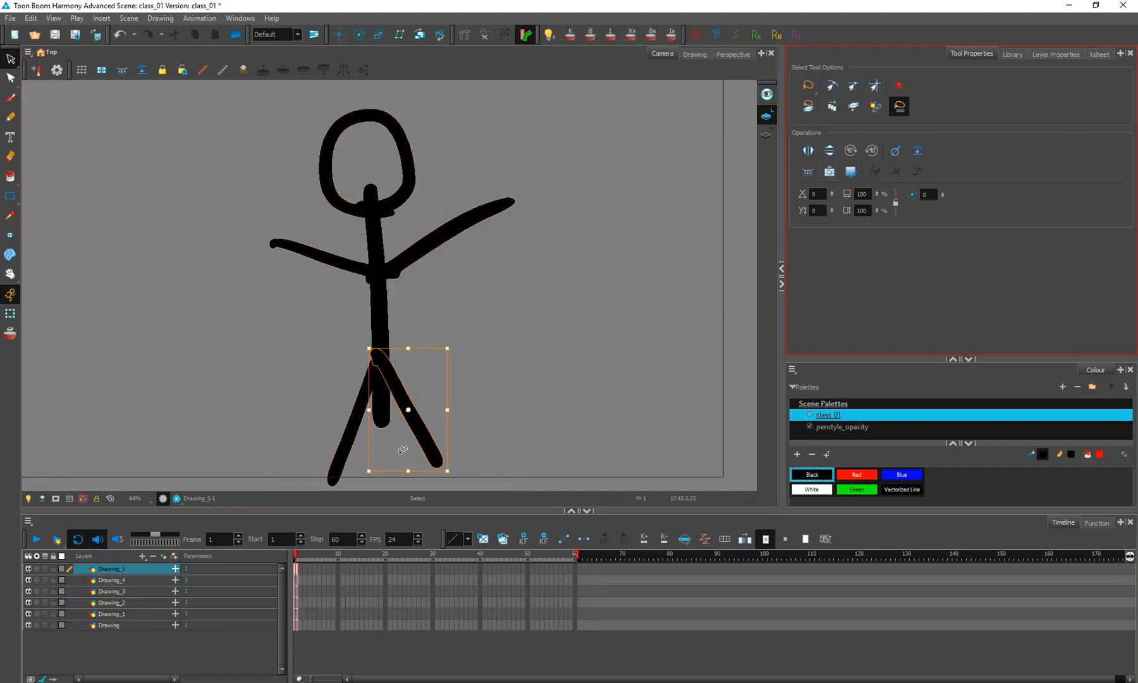
# Step: Go through the layers Drawing_1 to Drawing_5 one by one to examine the distributed strokes
pyautogui.click(141, 615)
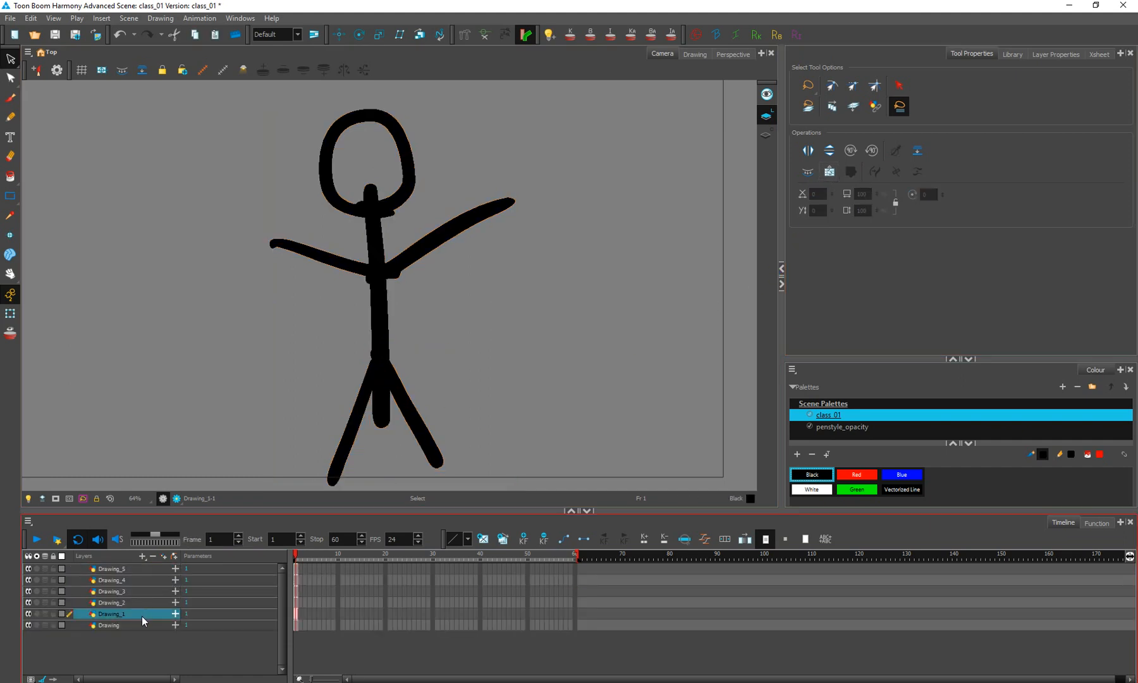
pyautogui.click(133, 606)
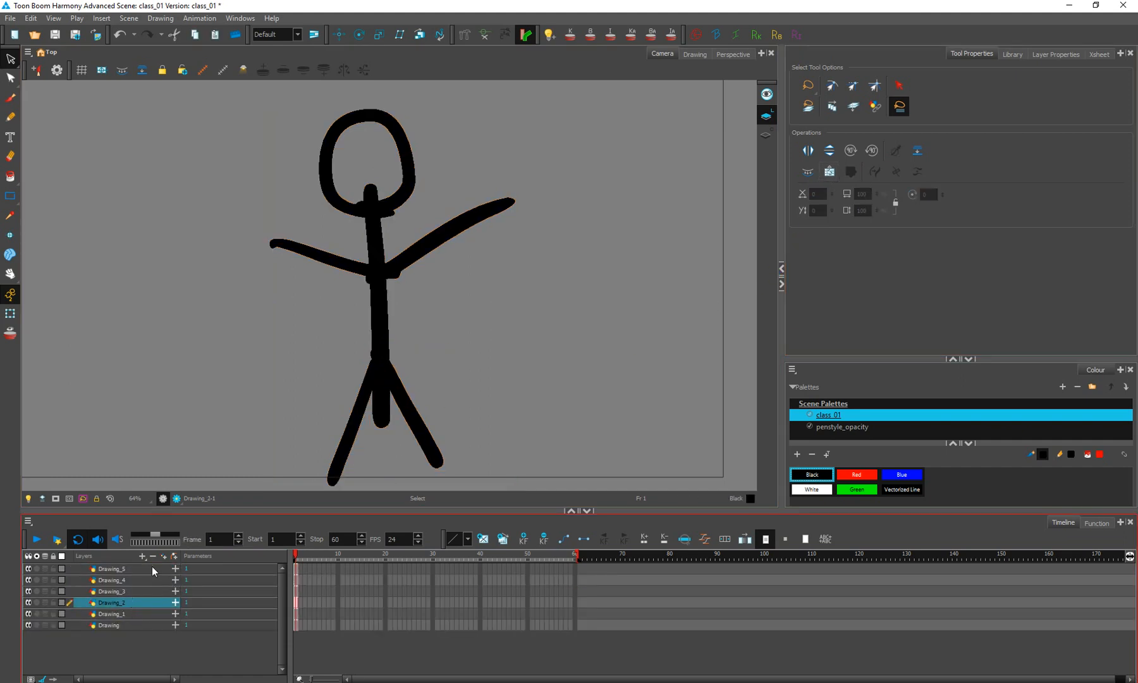
pyautogui.click(466, 385)
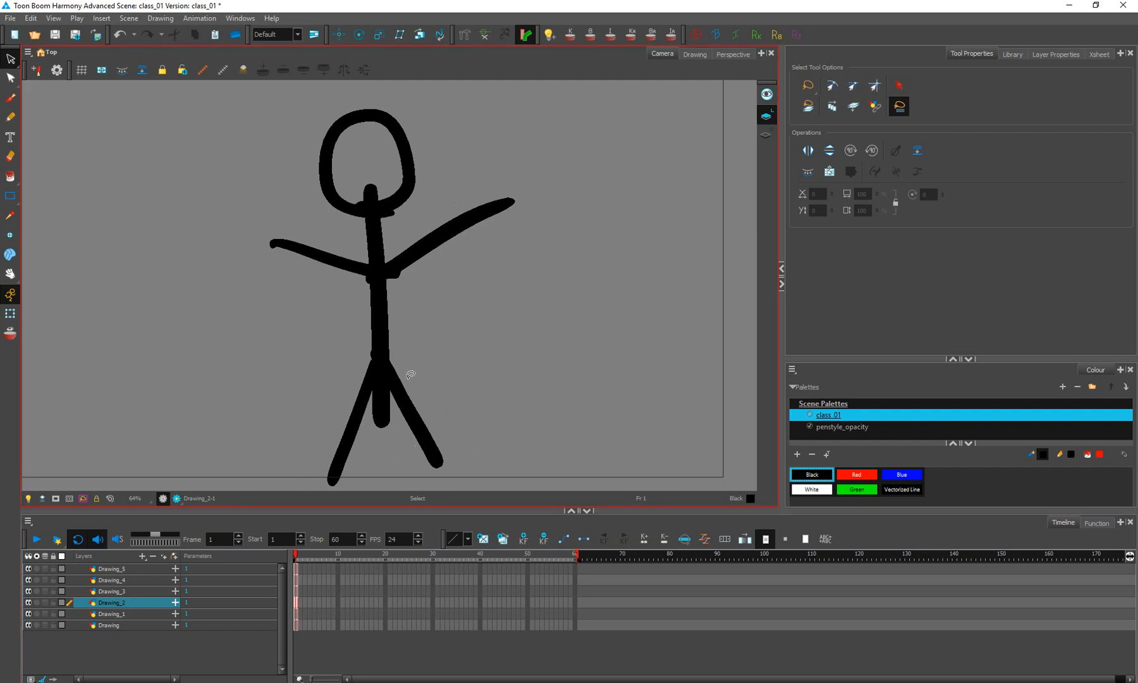
pyautogui.click(133, 592)
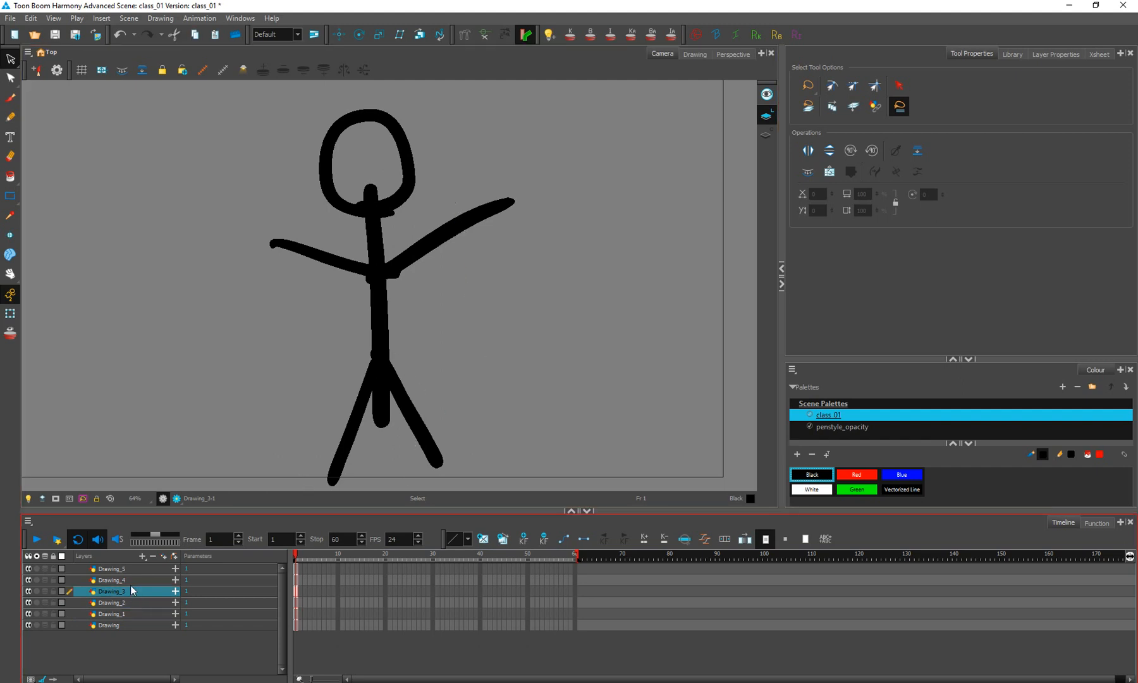
pyautogui.click(145, 581)
pyautogui.click(134, 570)
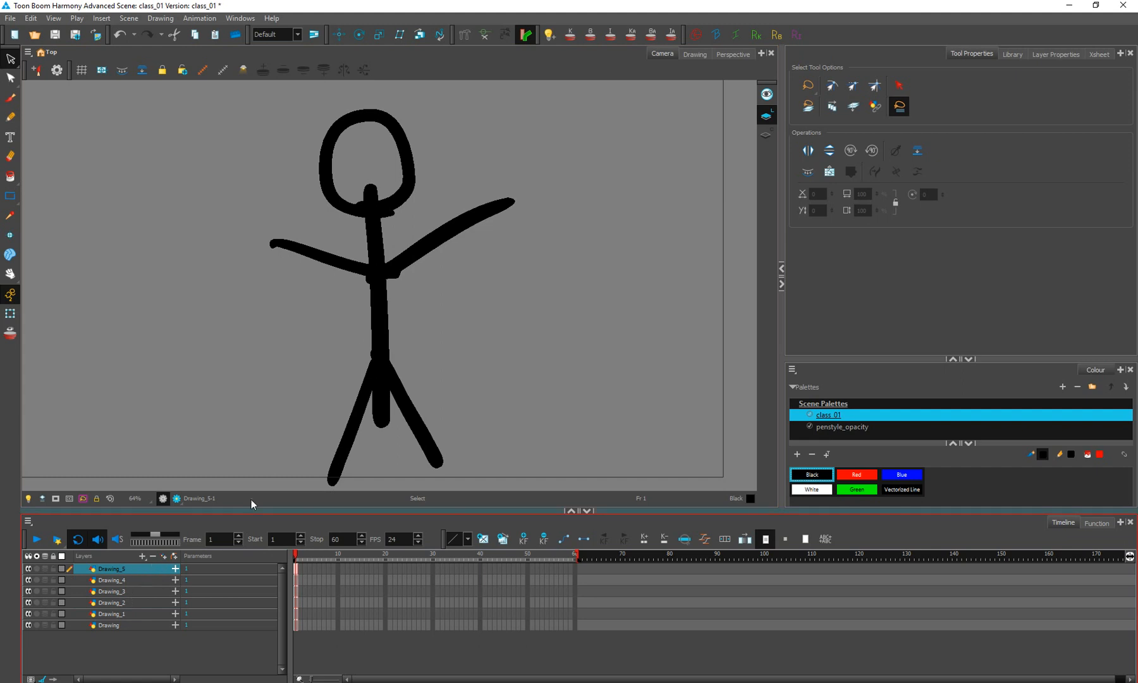
# Step: Move the leg stroke on layer Drawing_5 away from the figure and undo the move
pyautogui.moveTo(317, 109)
pyautogui.mouseDown()
pyautogui.moveTo(297, 120)
pyautogui.moveTo(310, 113)
pyautogui.mouseUp()
pyautogui.moveTo(409, 420); pyautogui.dragTo(515, 388)
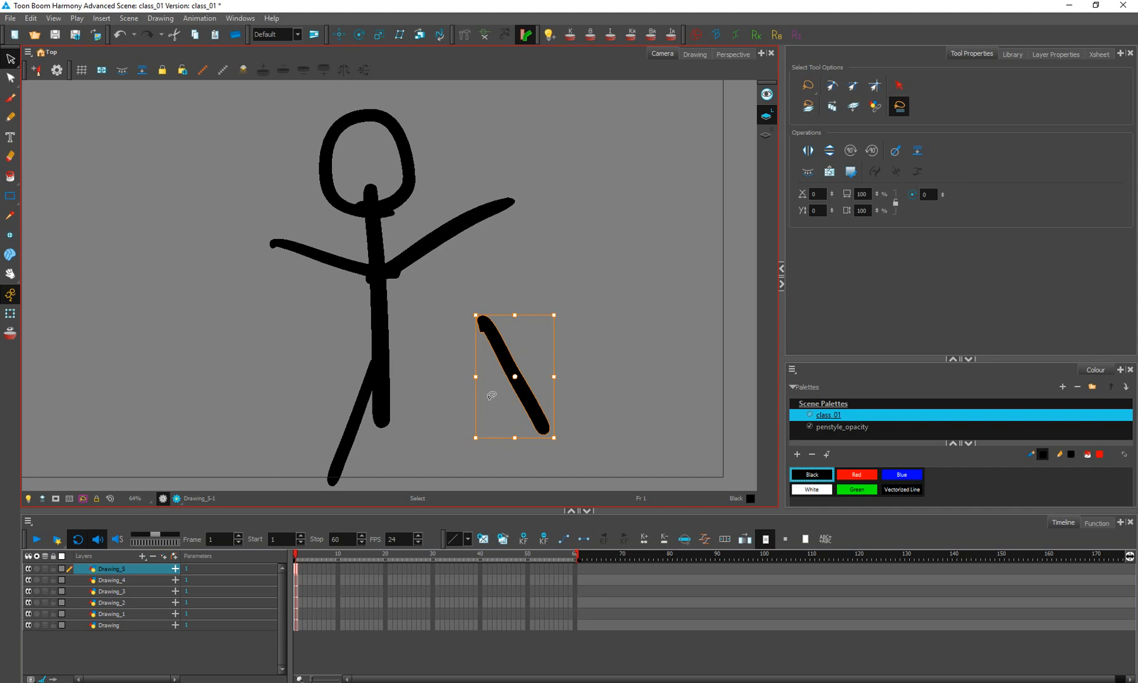
pyautogui.hotkey('ctrl', 'z')
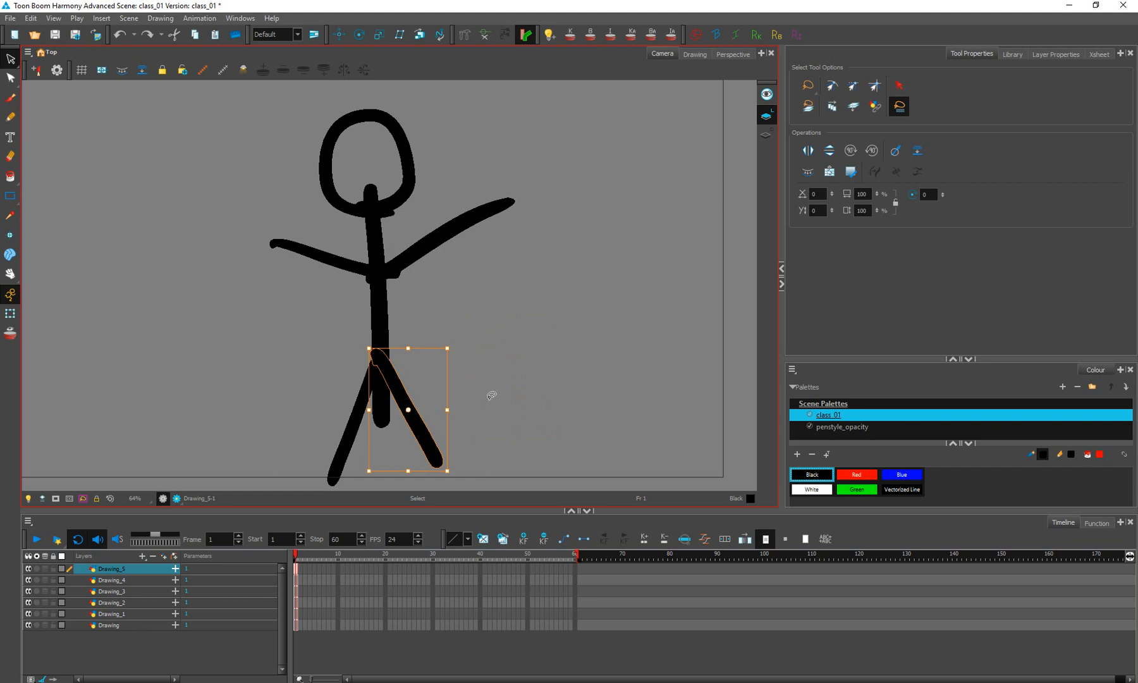
# Step: Undo the distribution to layers and restore the figure's two legs on the single Drawing layer
pyautogui.hotkey('ctrl', 'z')
pyautogui.hotkey('ctrl', 'z')
pyautogui.hotkey('ctrl', 'z')
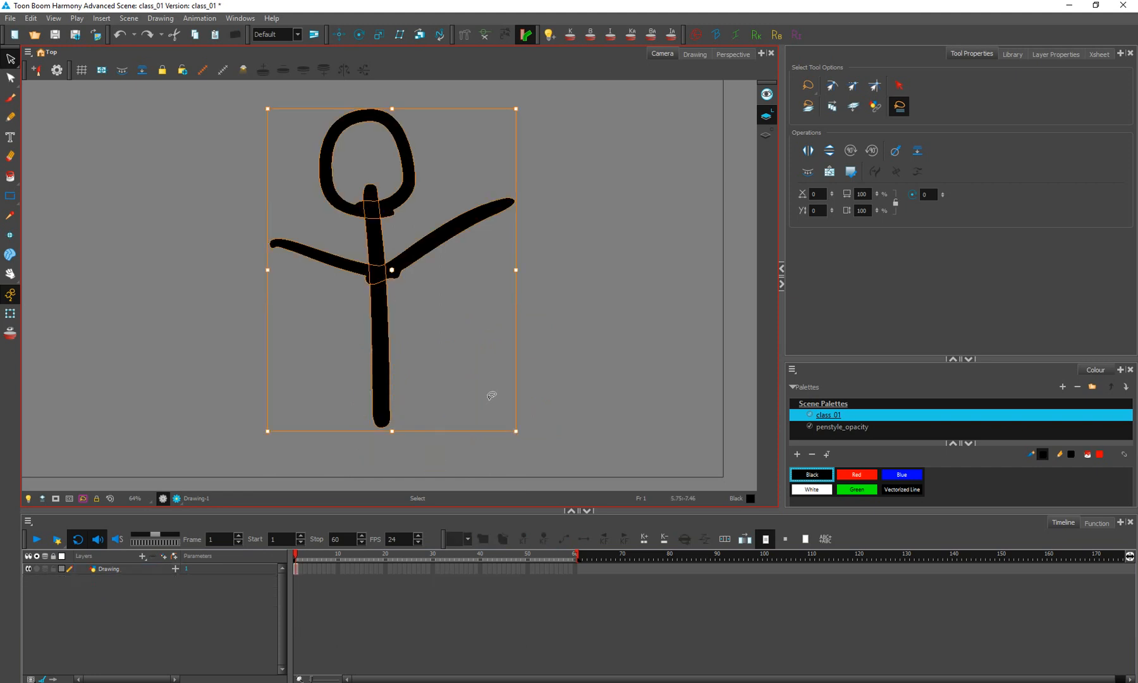
pyautogui.hotkey('ctrl', 'shift', 'z')
pyautogui.hotkey('ctrl', 'shift', 'z')
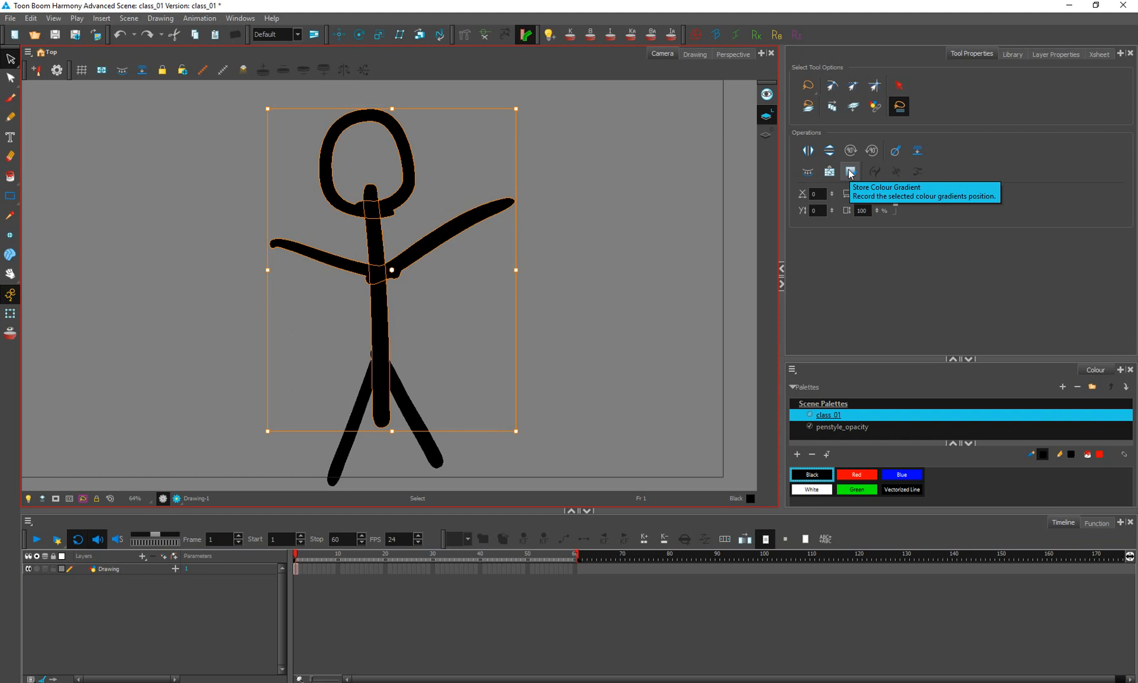
# Step: Offset the selected head, body and arms by 50 along the X axis
pyautogui.click(841, 302)
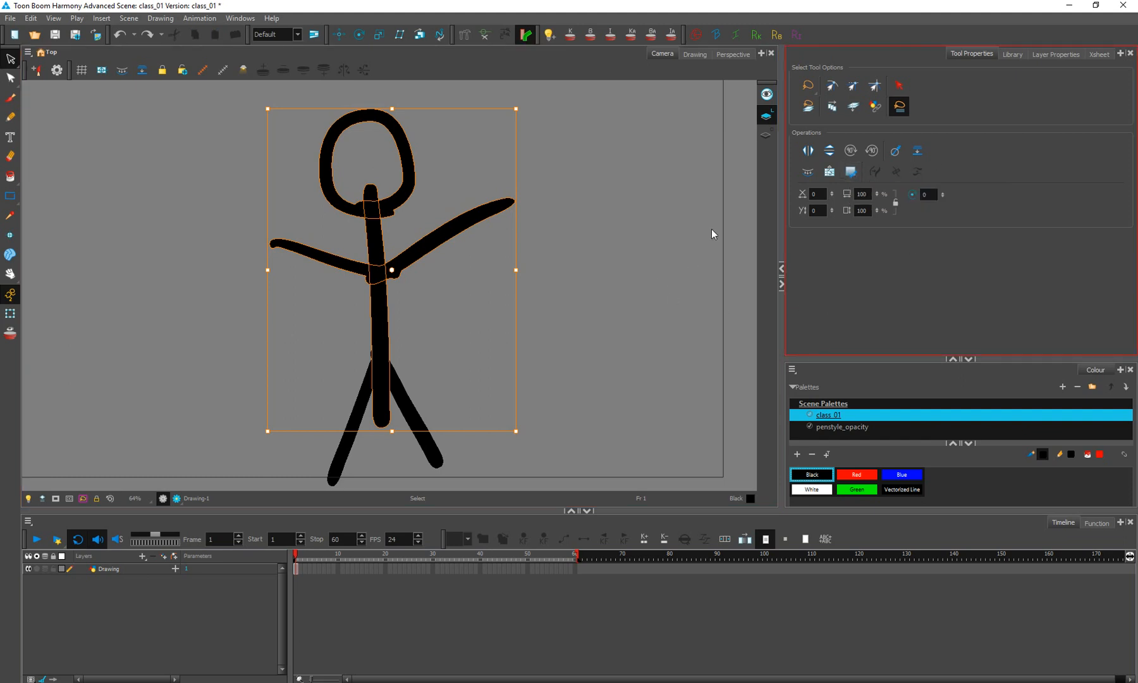
pyautogui.click(819, 194)
pyautogui.moveTo(819, 194); pyautogui.dragTo(785, 194)
pyautogui.write('50')
pyautogui.press('Return')
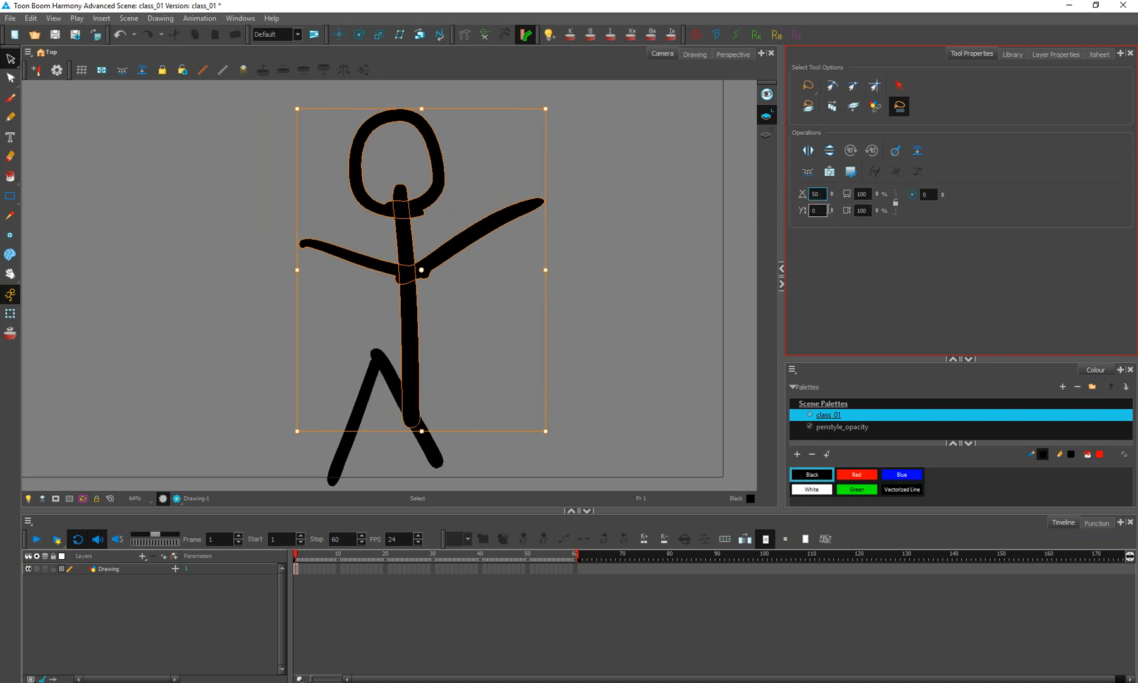
# Step: Scale the width of the selected strokes to 50%, and undo both the scaling and the X offset
pyautogui.click(857, 194)
pyautogui.write('50')
pyautogui.press('Return')
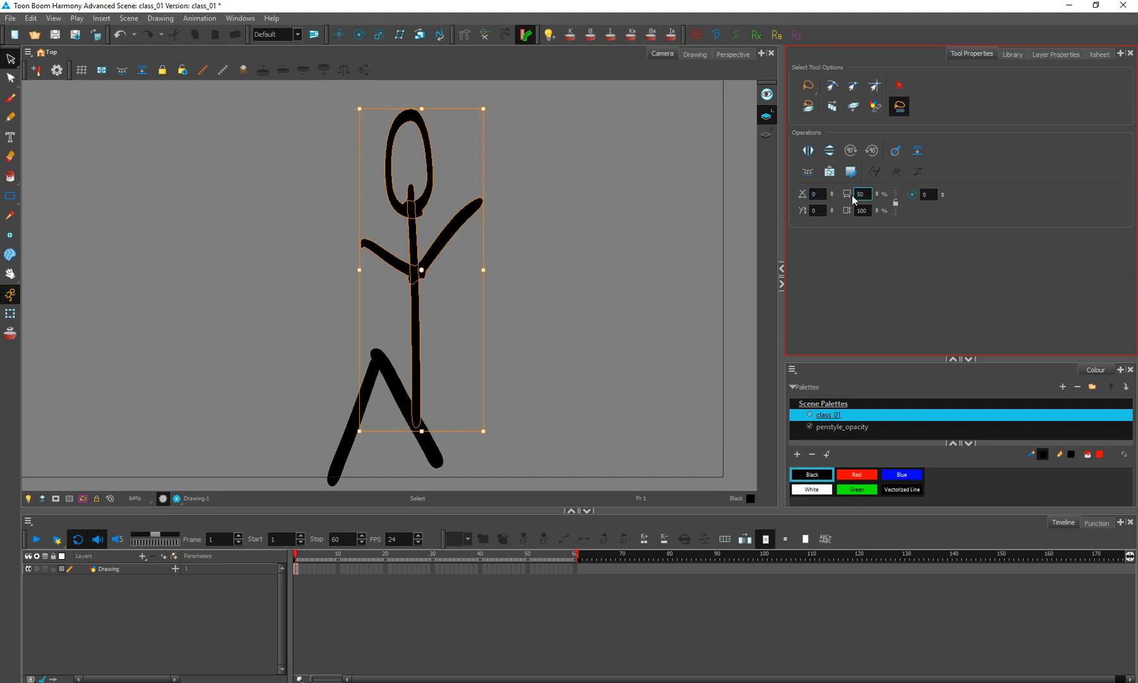
pyautogui.click(616, 291)
pyautogui.hotkey('ctrl', 'z')
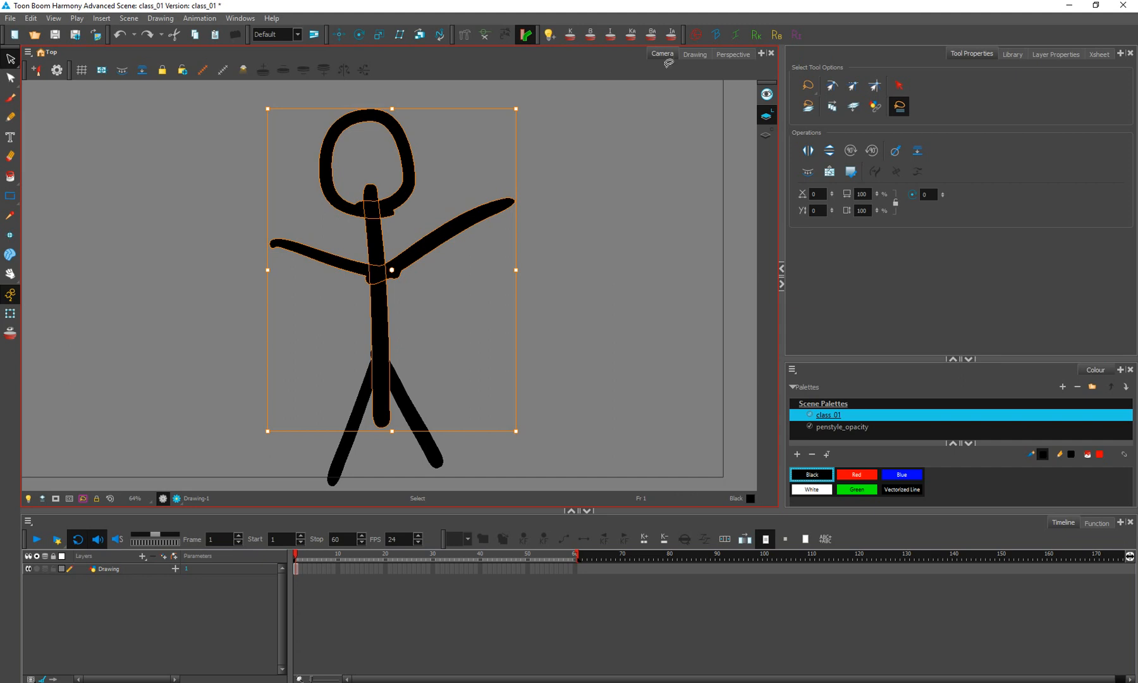
# Step: Offset the selected head, body and arms by -7 along the X axis and undo the move
pyautogui.click(801, 195)
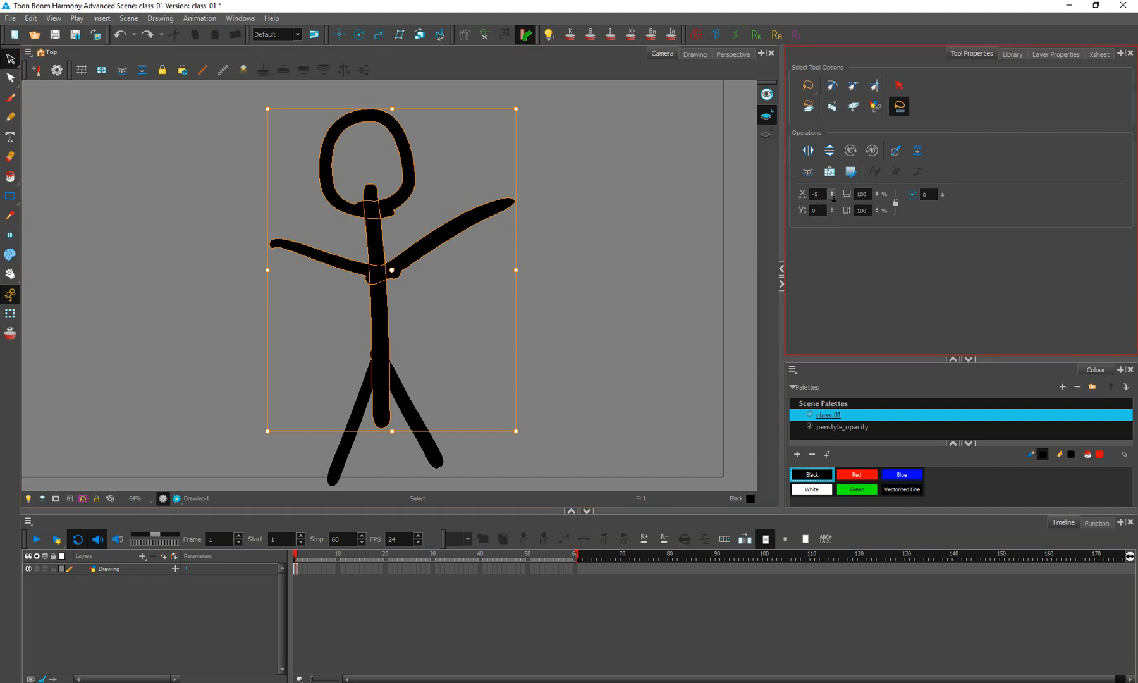
pyautogui.moveTo(837, 146); pyautogui.dragTo(837, 146)
pyautogui.moveTo(832, 197); pyautogui.dragTo(823, 295)
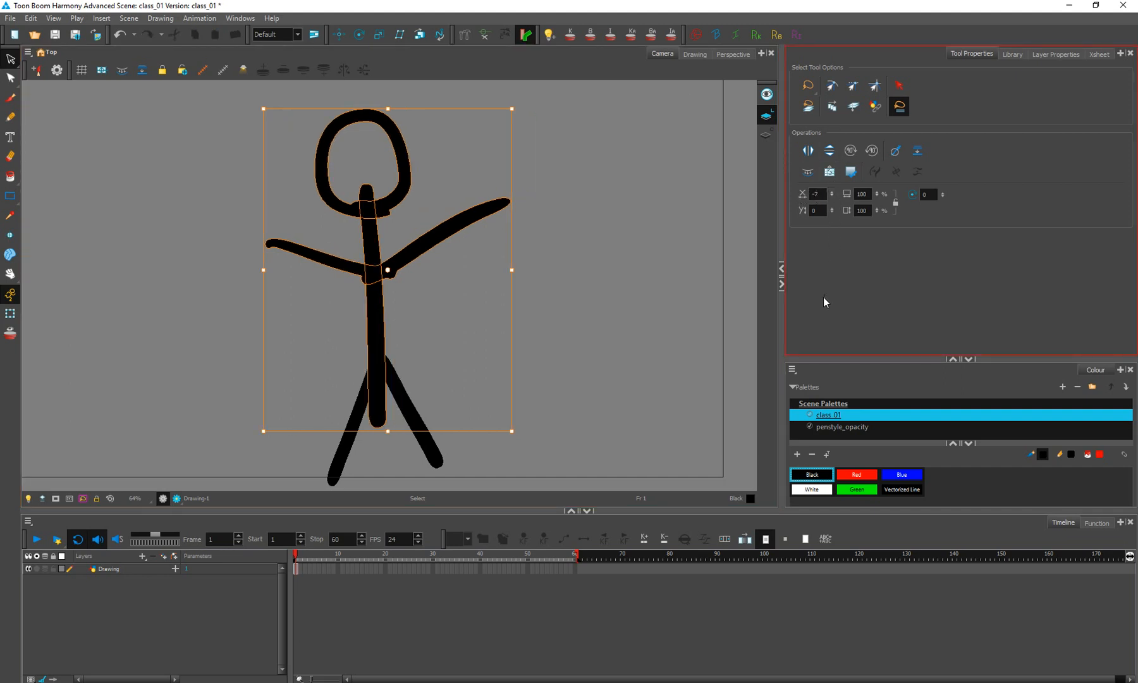
pyautogui.hotkey('ctrl', 'z')
pyautogui.hotkey('ctrl', 'z')
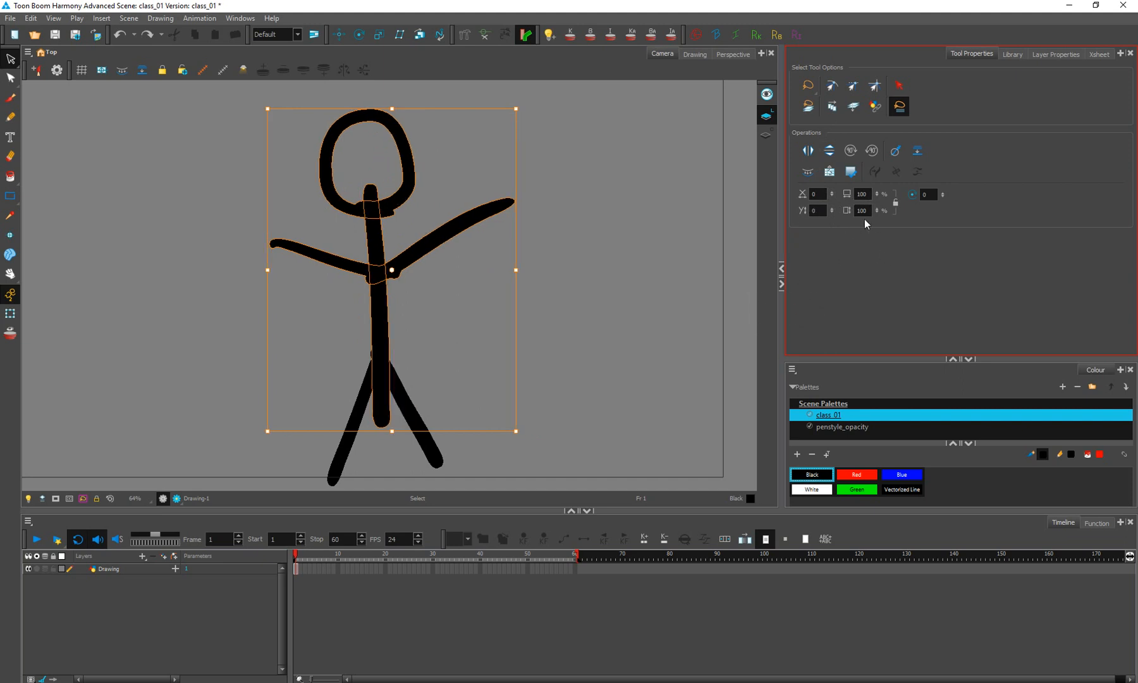
# Step: With the Contour Editor, pull the contour point on the underside of the raised arm down and outward to thicken the arm
pyautogui.click(11, 79)
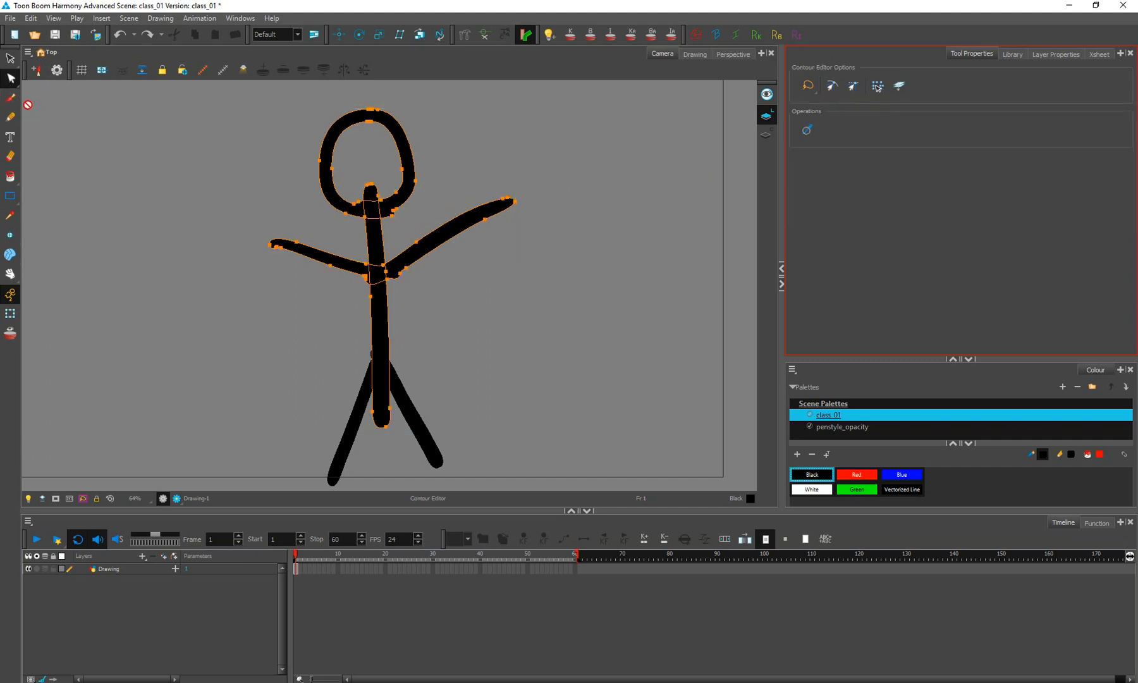
pyautogui.hotkey('alt', 'z')
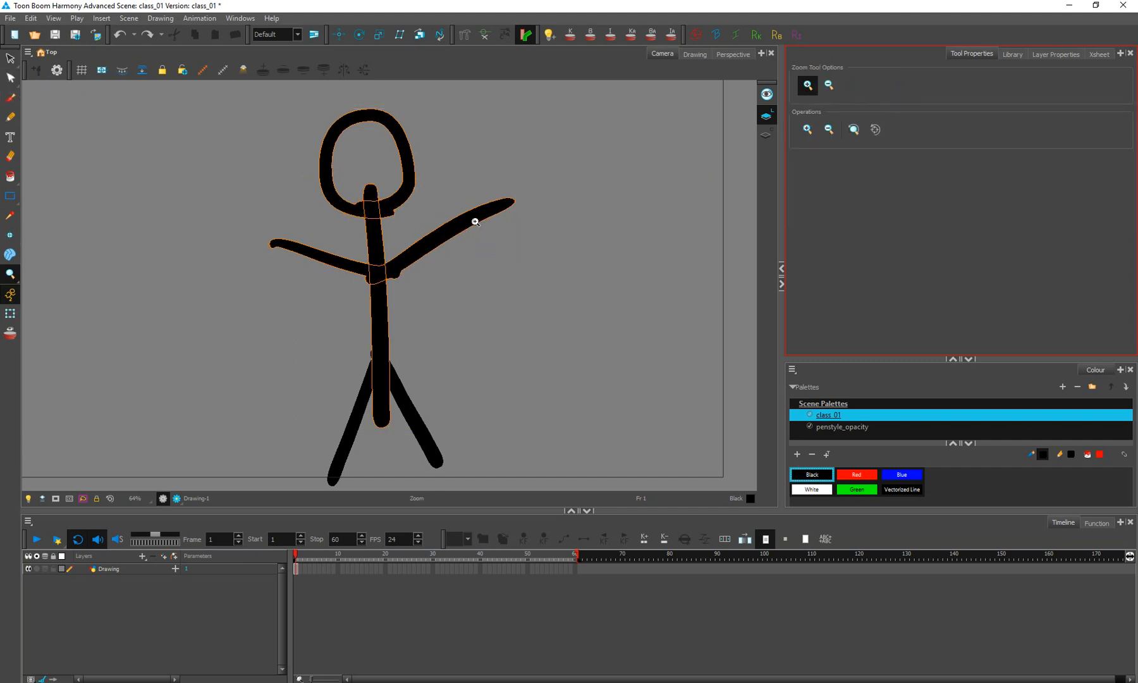
pyautogui.click(479, 222)
pyautogui.click(490, 226)
pyautogui.click(486, 227)
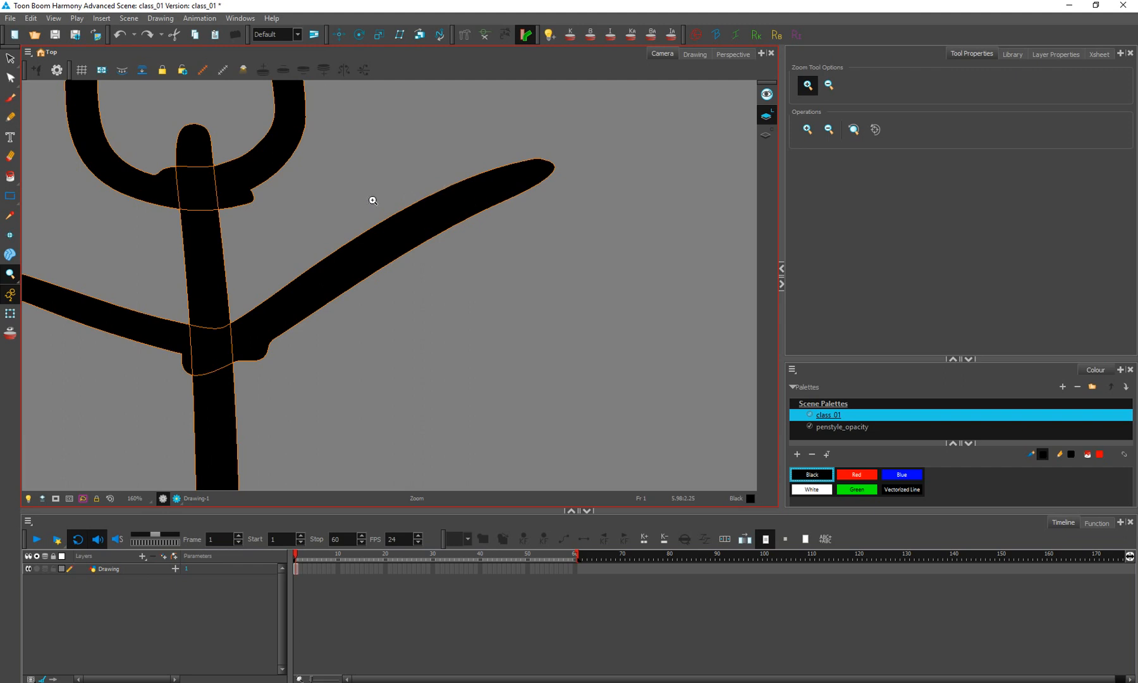
pyautogui.click(10, 78)
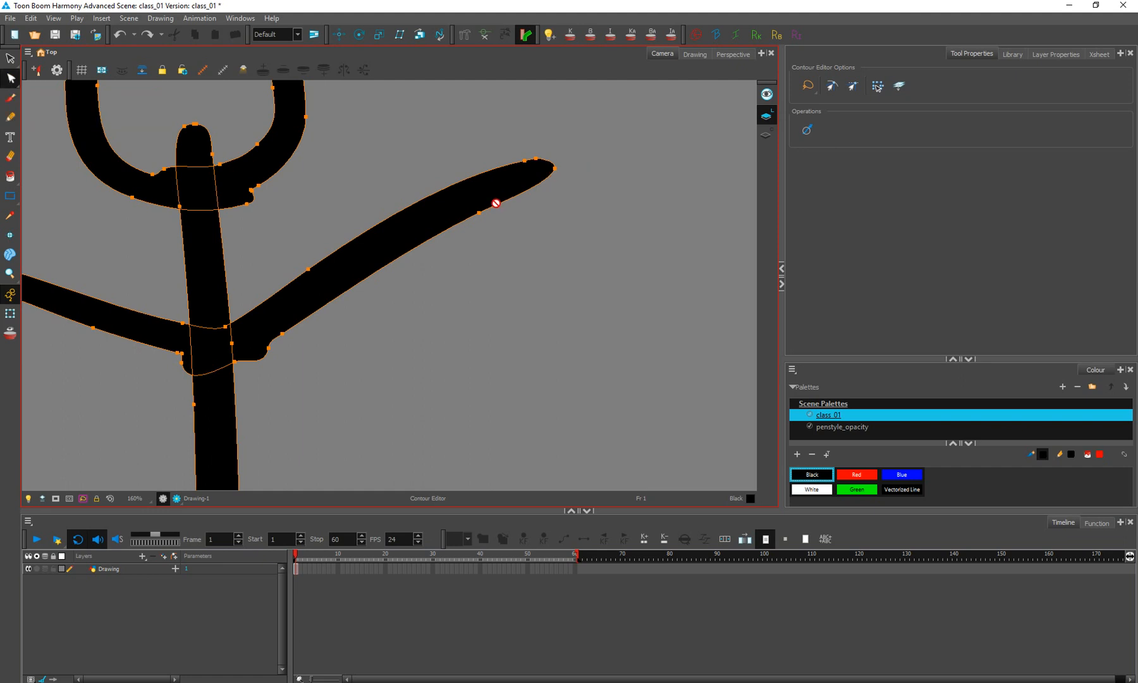
pyautogui.click(296, 571)
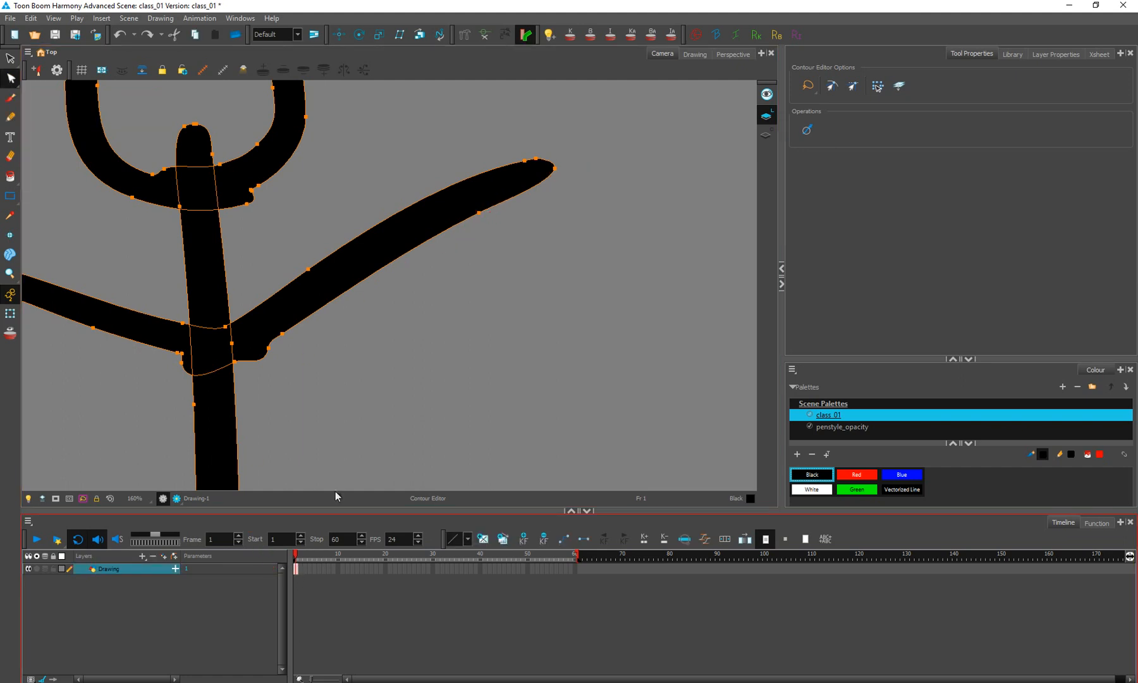
pyautogui.click(478, 212)
pyautogui.moveTo(479, 214); pyautogui.dragTo(522, 276)
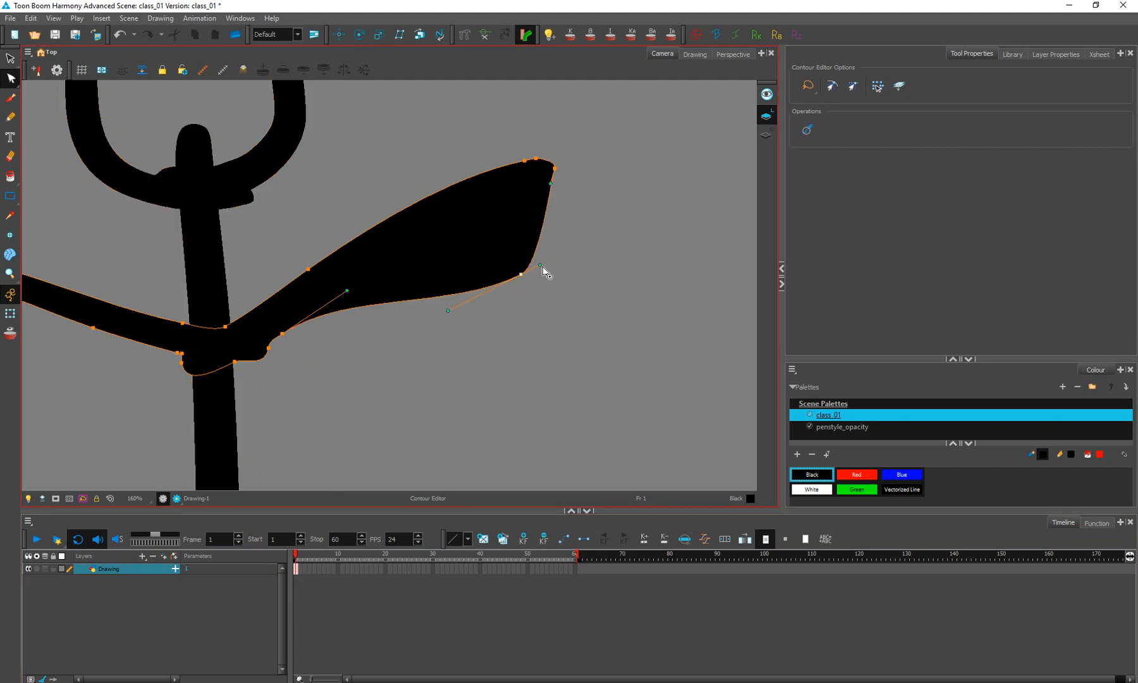
# Step: Extend the contour point's outer Bezier handle to round the arm's end, and undo the change to its inner handle
pyautogui.moveTo(539, 265); pyautogui.dragTo(566, 259)
pyautogui.moveTo(448, 309); pyautogui.dragTo(475, 355)
pyautogui.hotkey('ctrl', 'z')
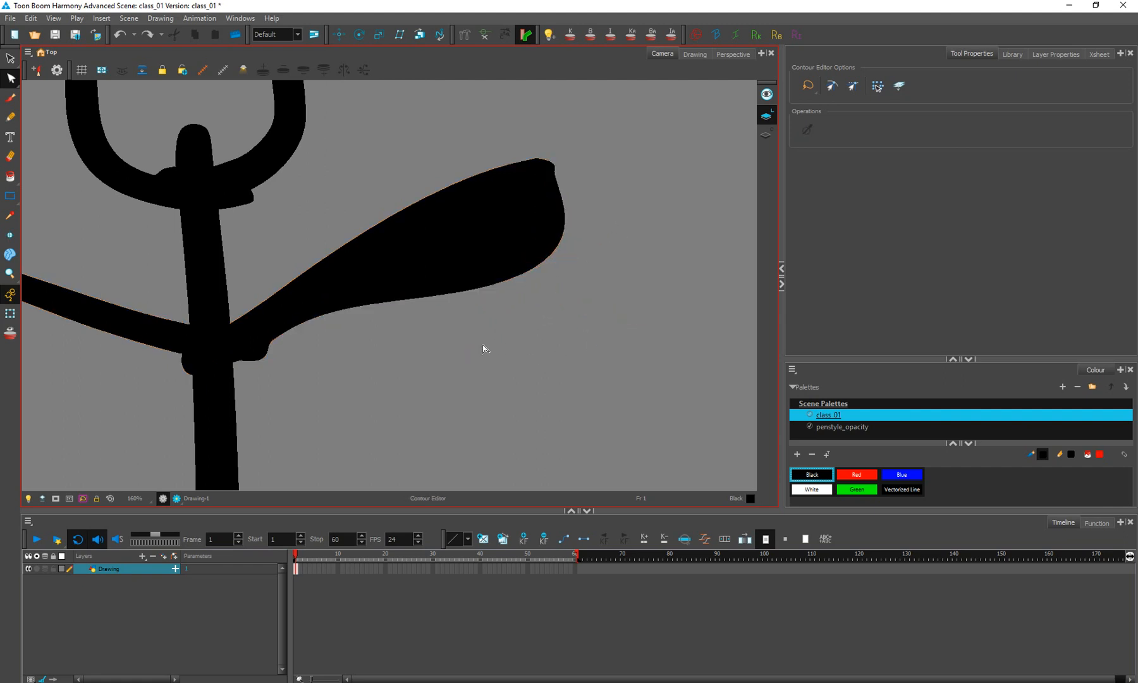
# Step: Try reshaping the arm's underside with the contour point's inner Bezier handle, undo it, and reselect the point
pyautogui.click(509, 247)
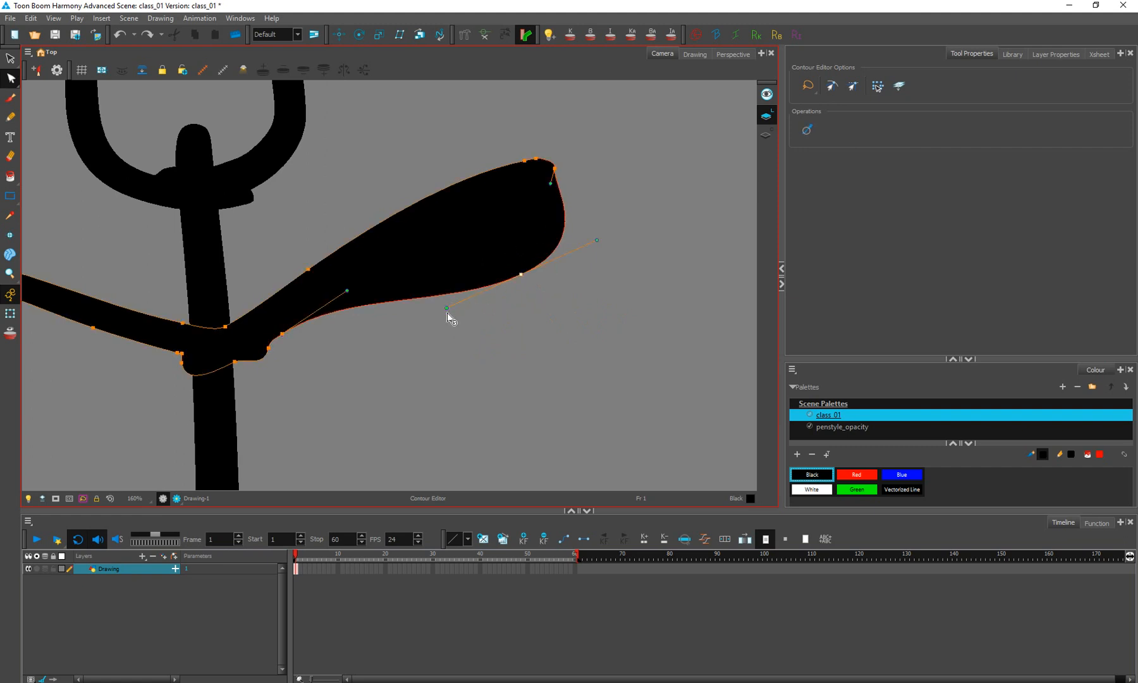
pyautogui.moveTo(452, 316); pyautogui.dragTo(603, 369)
pyautogui.hotkey('ctrl', 'z')
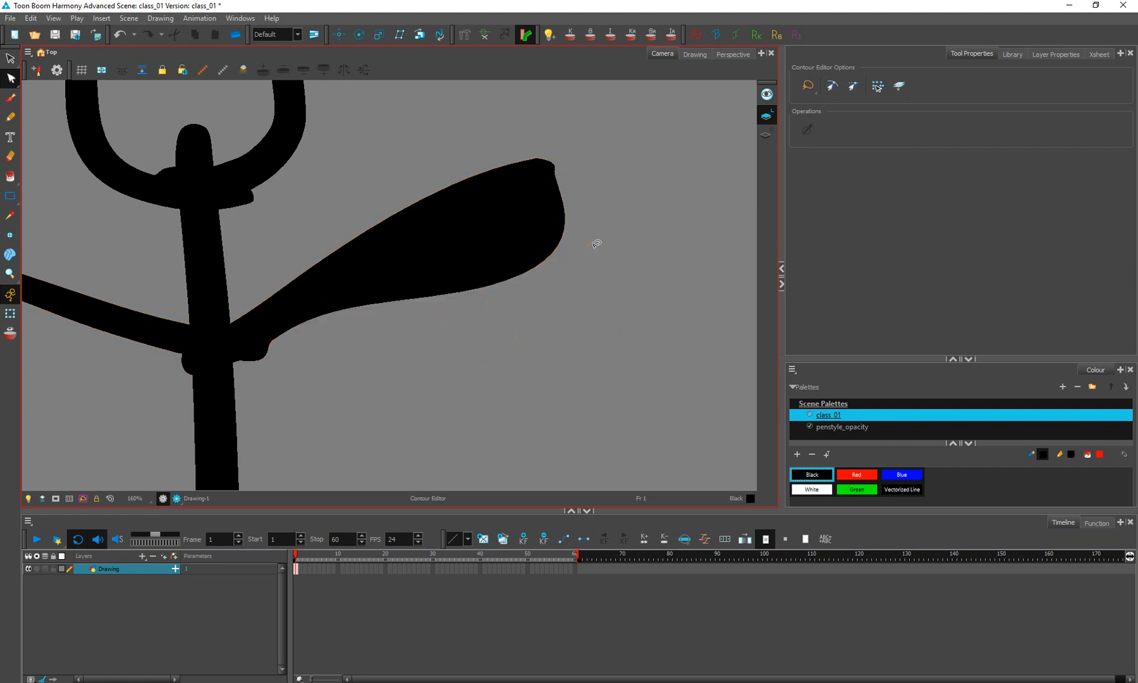
pyautogui.click(521, 243)
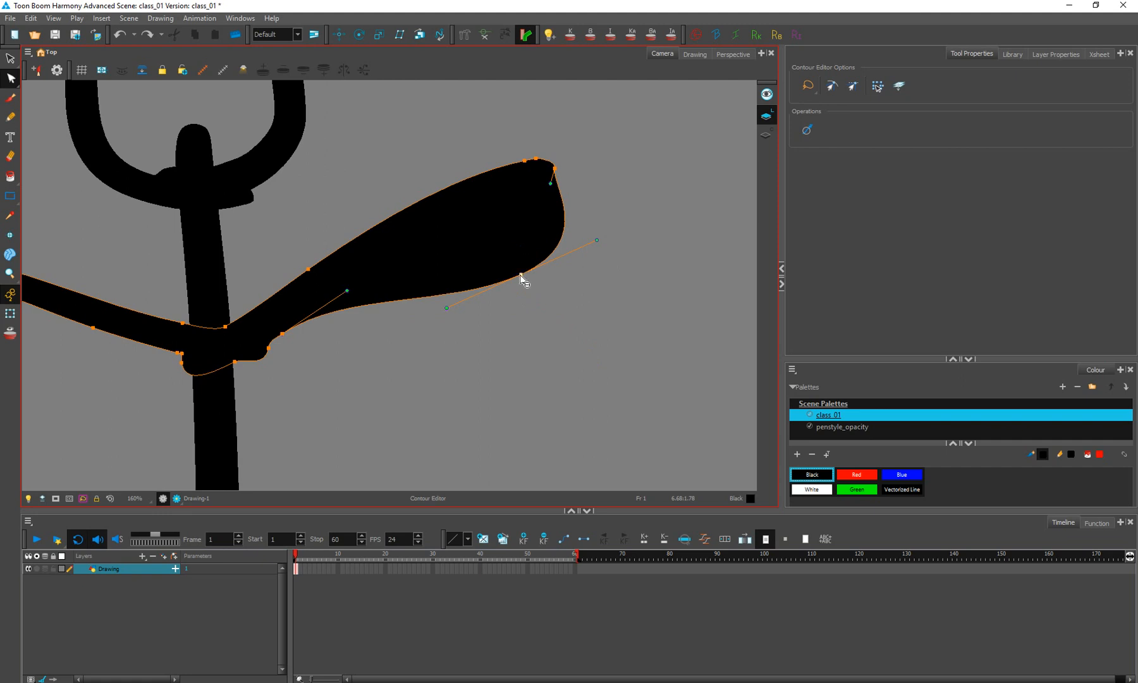
# Step: Collapse the Bezier handles of the contour point at the arm's end into a sharp corner and move the point outward
pyautogui.keyDown('alt'); pyautogui.click(522, 275); pyautogui.keyUp('alt')
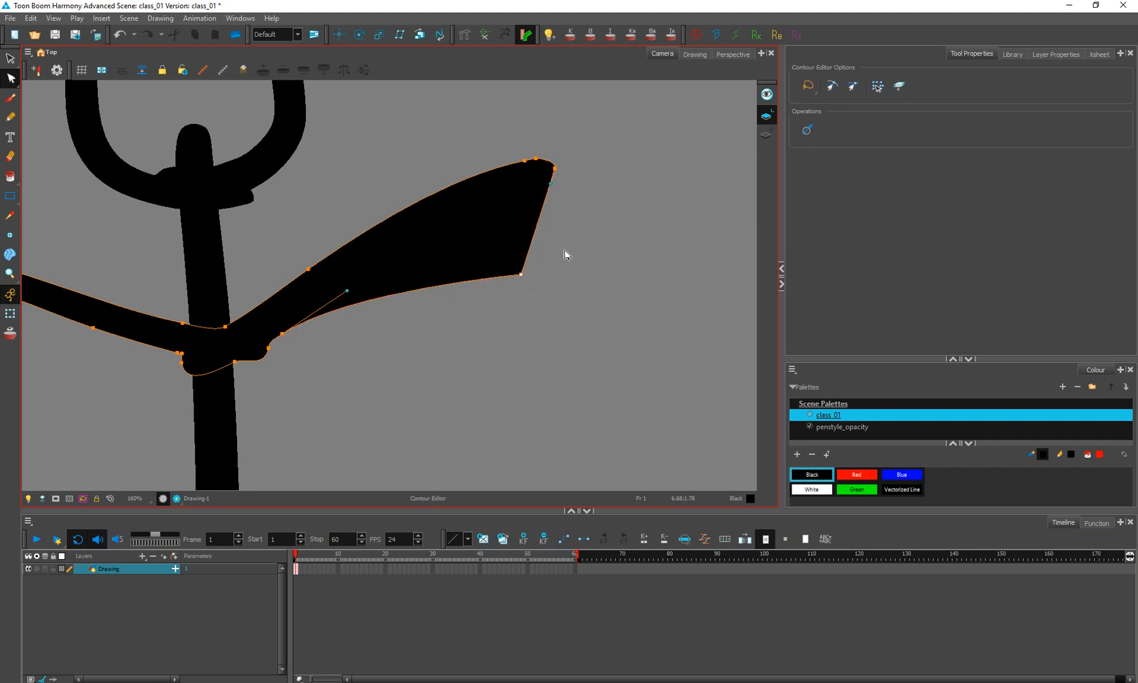
pyautogui.moveTo(521, 275); pyautogui.dragTo(611, 262)
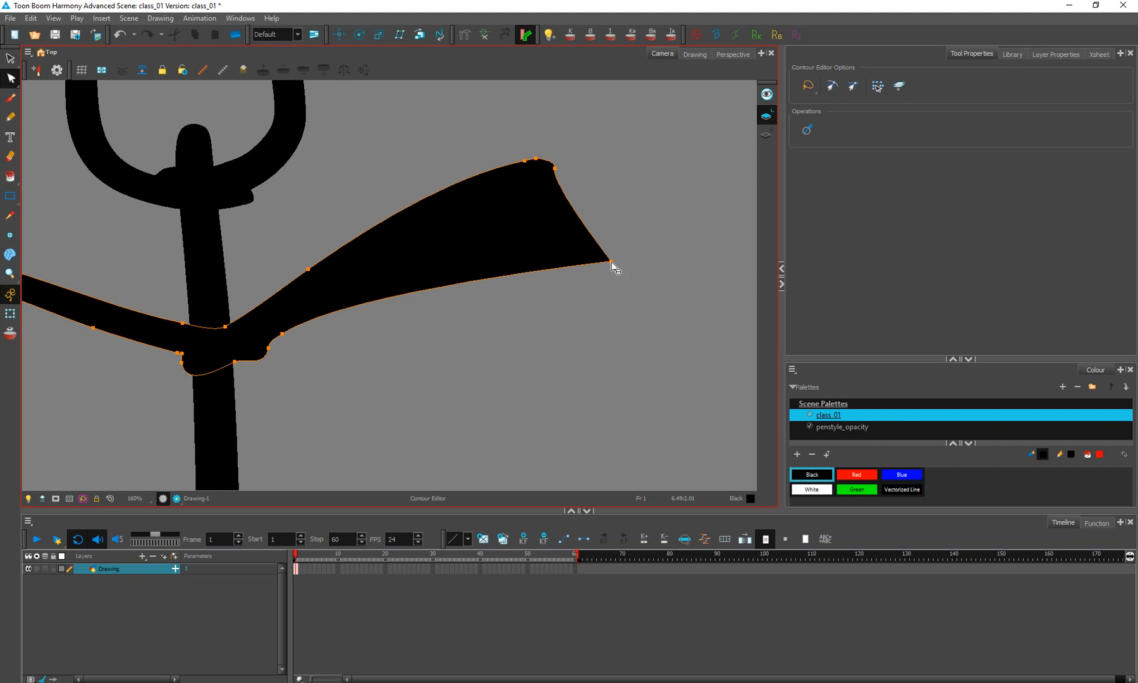
# Step: Pull new Bezier handles from the corner point and angle each independently, notching the arm's end and bulging its underside
pyautogui.click(612, 263)
pyautogui.moveTo(612, 263); pyautogui.dragTo(546, 341)
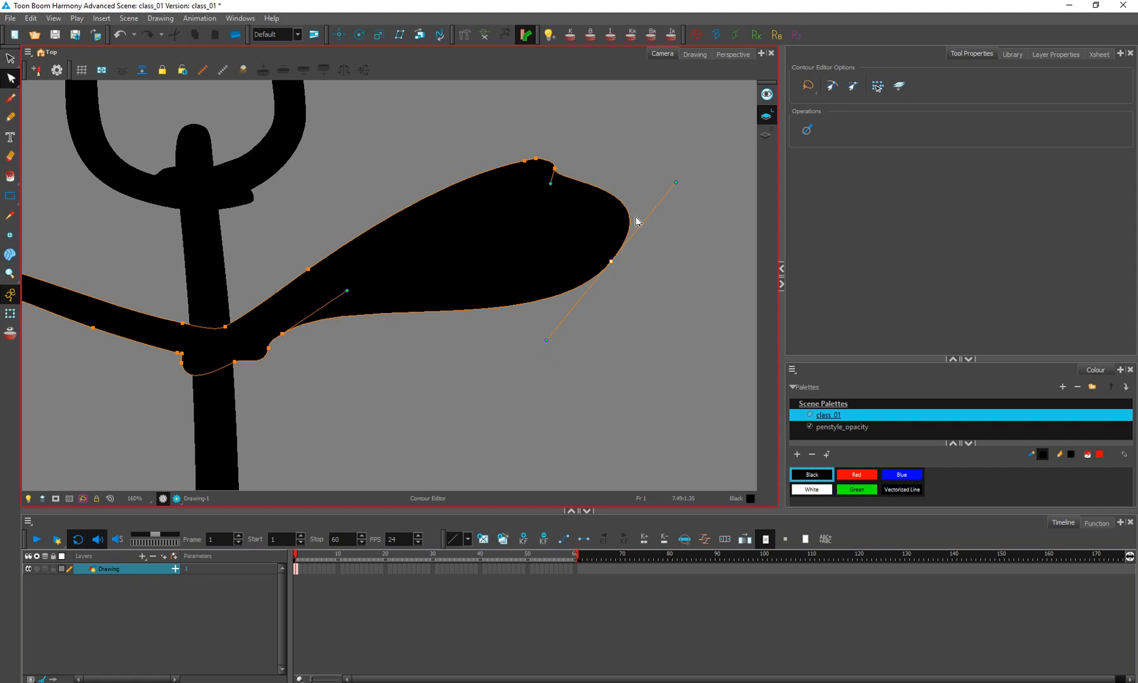
pyautogui.moveTo(676, 184); pyautogui.dragTo(504, 258)
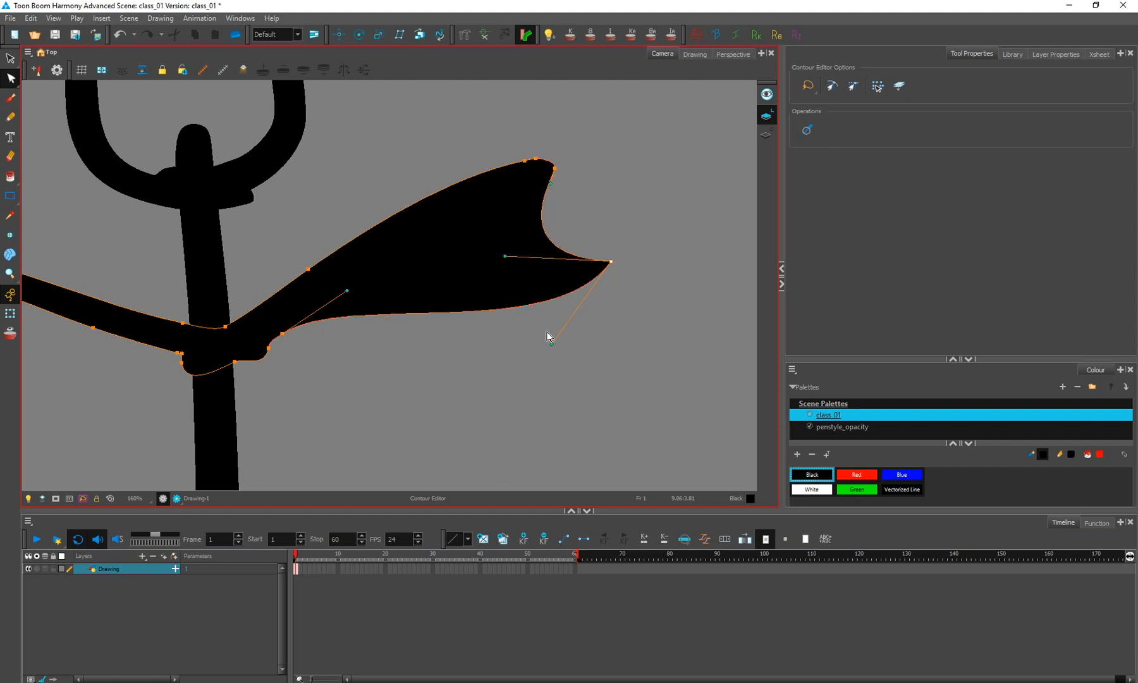
pyautogui.moveTo(554, 342); pyautogui.dragTo(449, 399)
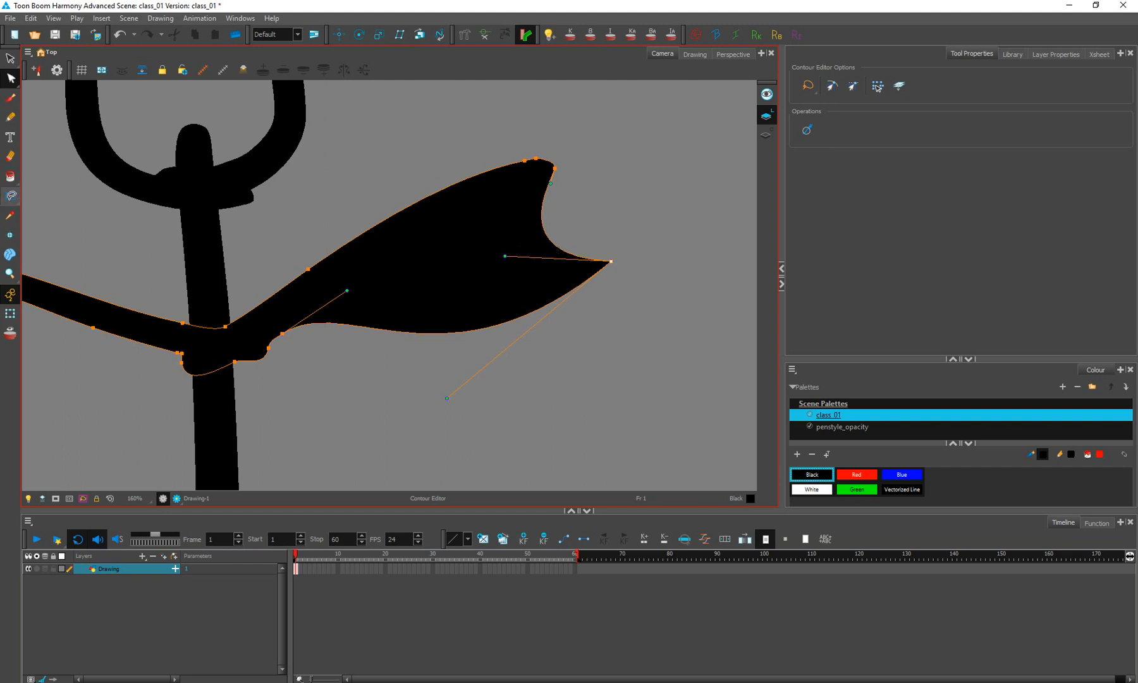
# Step: Draw an open hook-shaped curve beside the raised arm with the Polyline tool, using the Pencil 1 preset at size 5
pyautogui.click(10, 198)
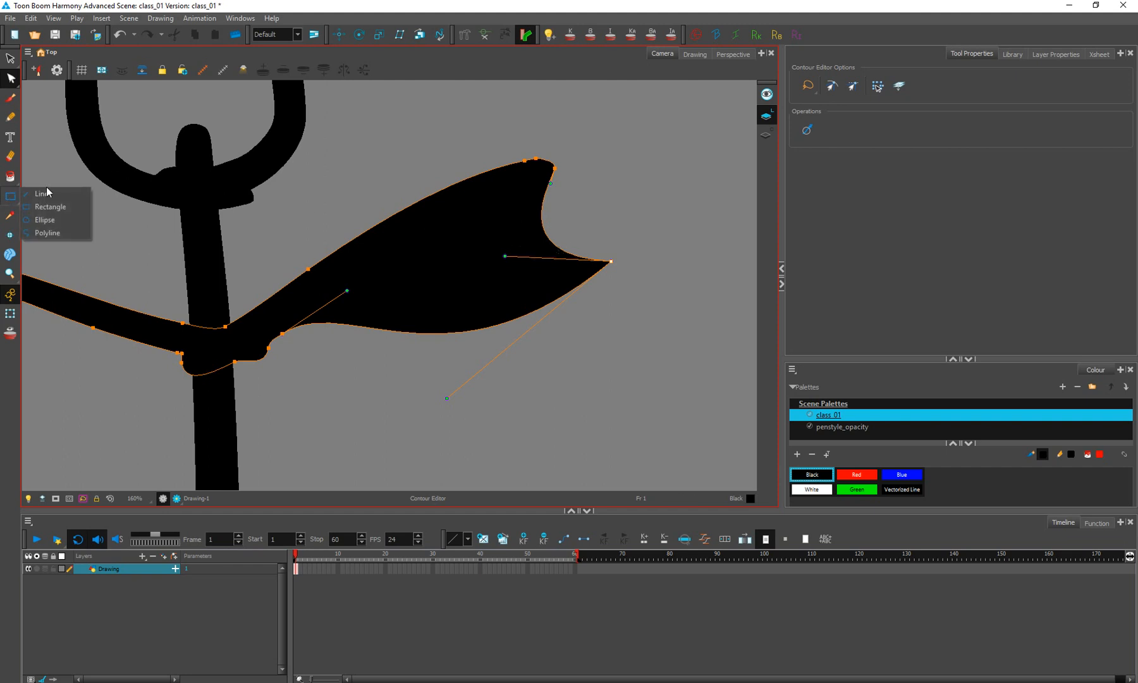
pyautogui.click(47, 232)
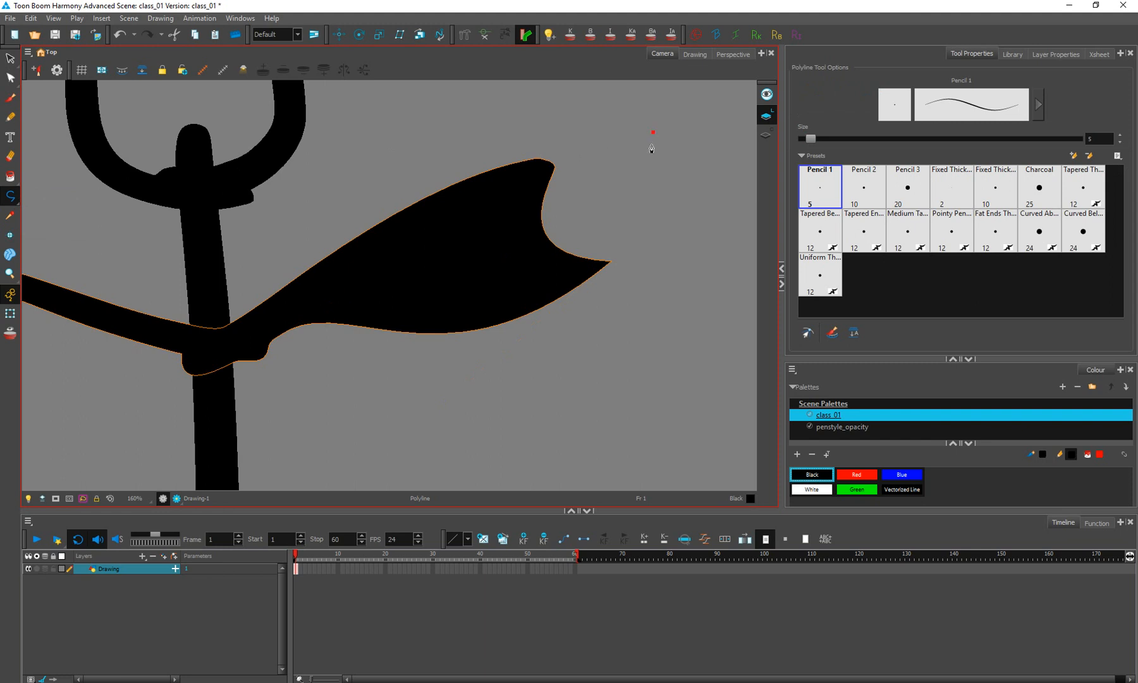
pyautogui.moveTo(697, 294); pyautogui.dragTo(698, 294)
pyautogui.moveTo(600, 402); pyautogui.dragTo(561, 399)
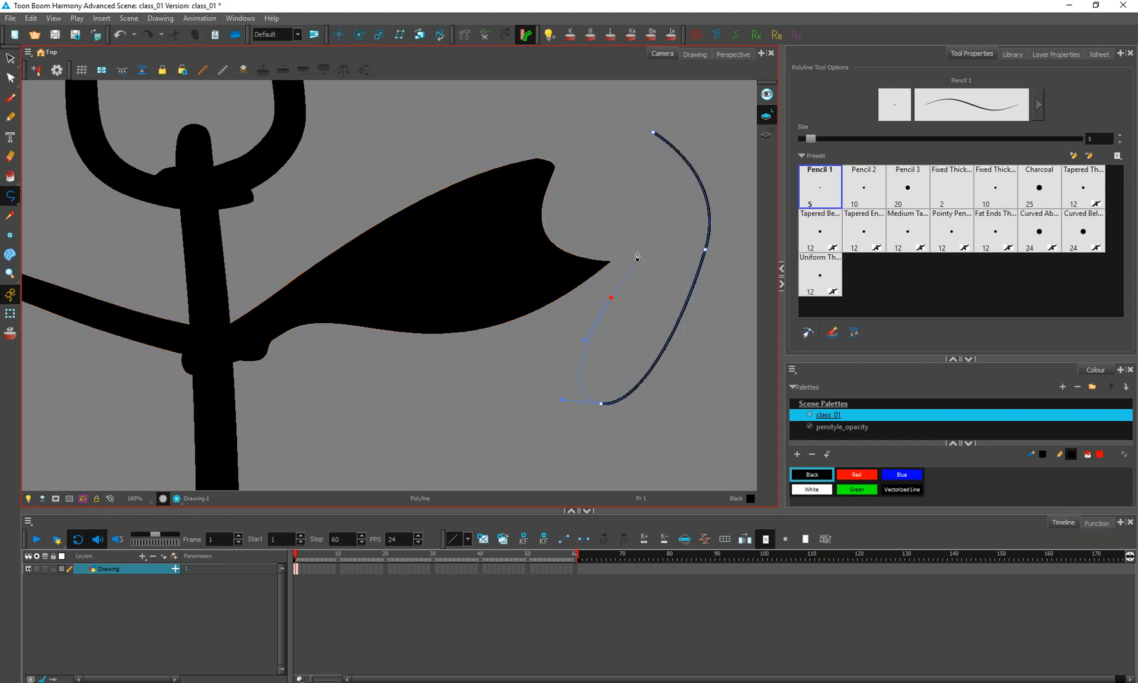
pyautogui.moveTo(660, 288); pyautogui.dragTo(659, 286)
pyautogui.press('Escape')
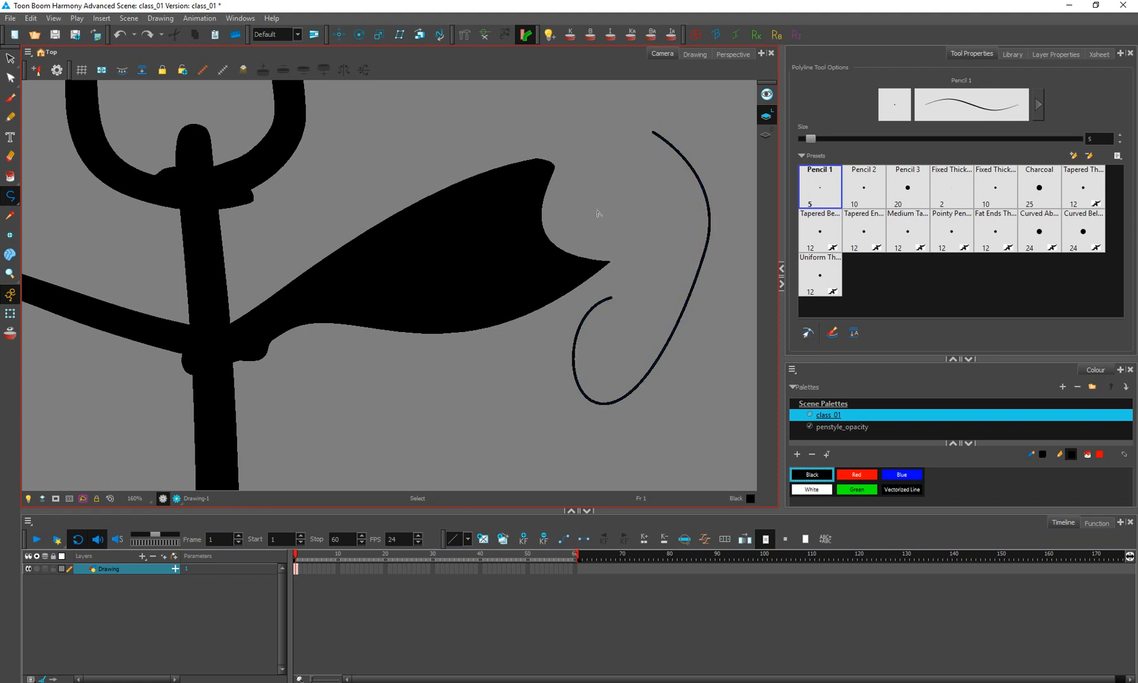
# Step: Select the hook-shaped pencil curve, apply the Gradient texture and raise its maximum size to 29.6
pyautogui.rightClick(610, 209)
pyautogui.click(598, 122)
pyautogui.click(12, 59)
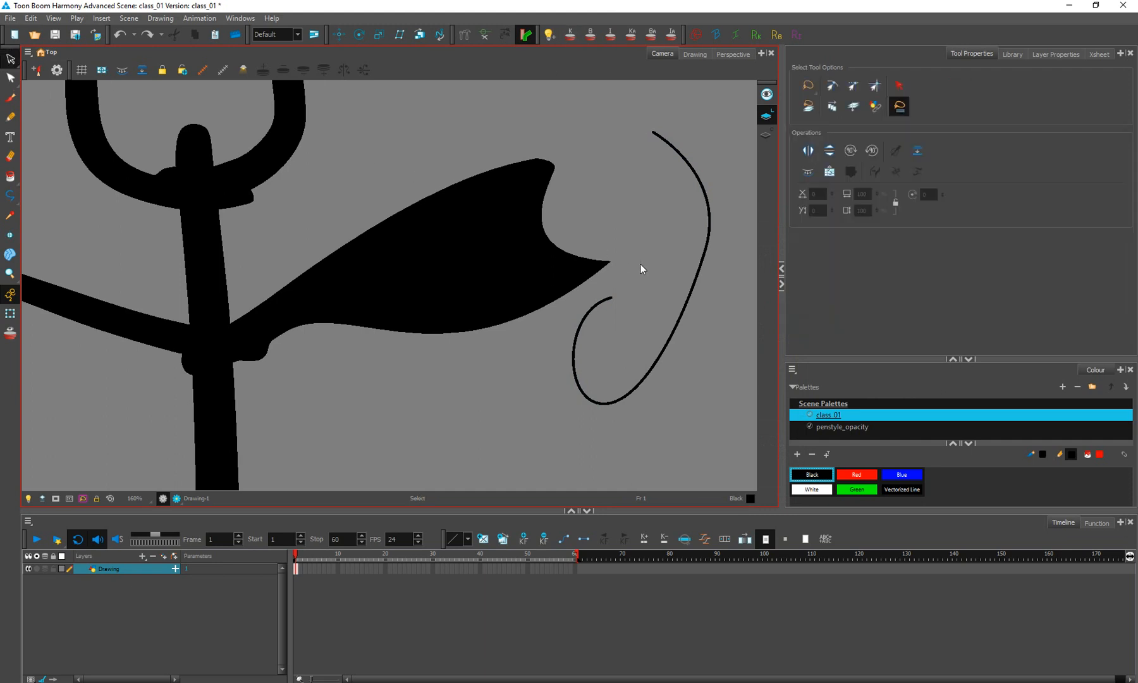
pyautogui.click(685, 311)
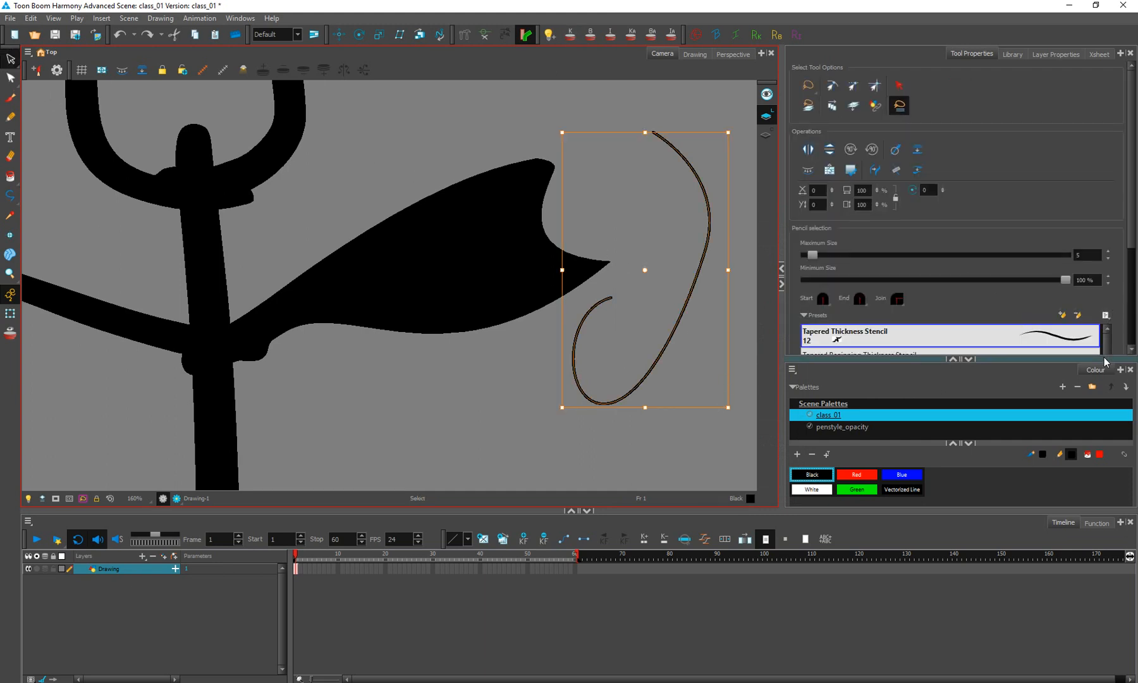
pyautogui.moveTo(1106, 342)
pyautogui.mouseDown()
pyautogui.moveTo(1106, 355)
pyautogui.moveTo(1089, 352)
pyautogui.mouseUp()
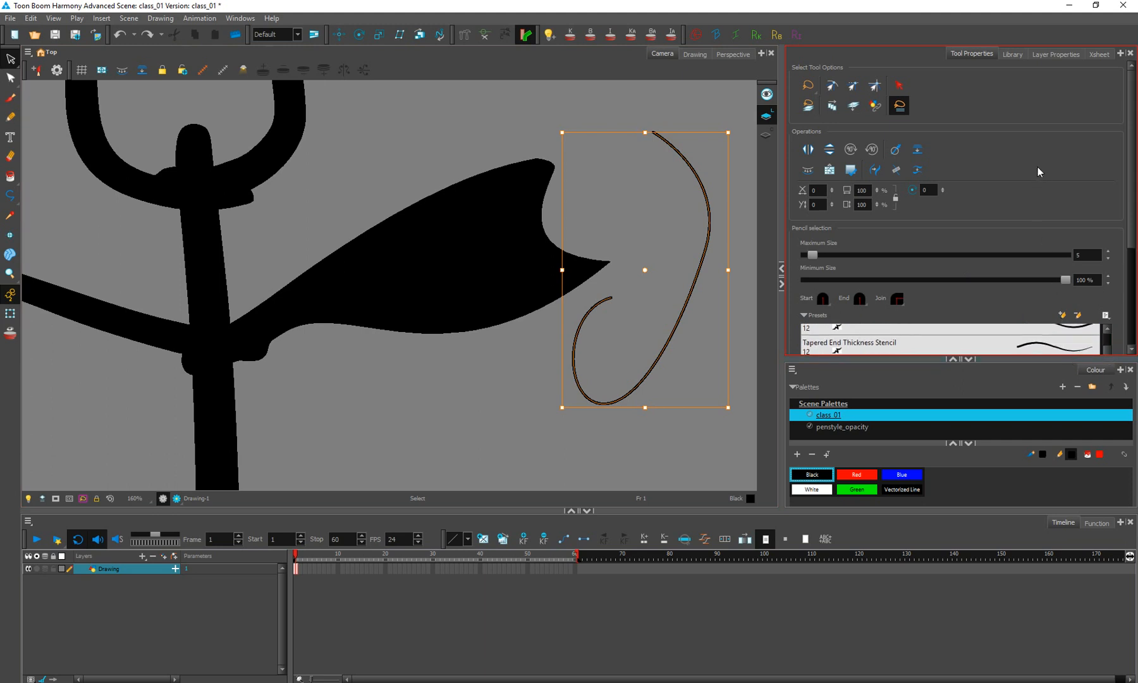
pyautogui.click(967, 358)
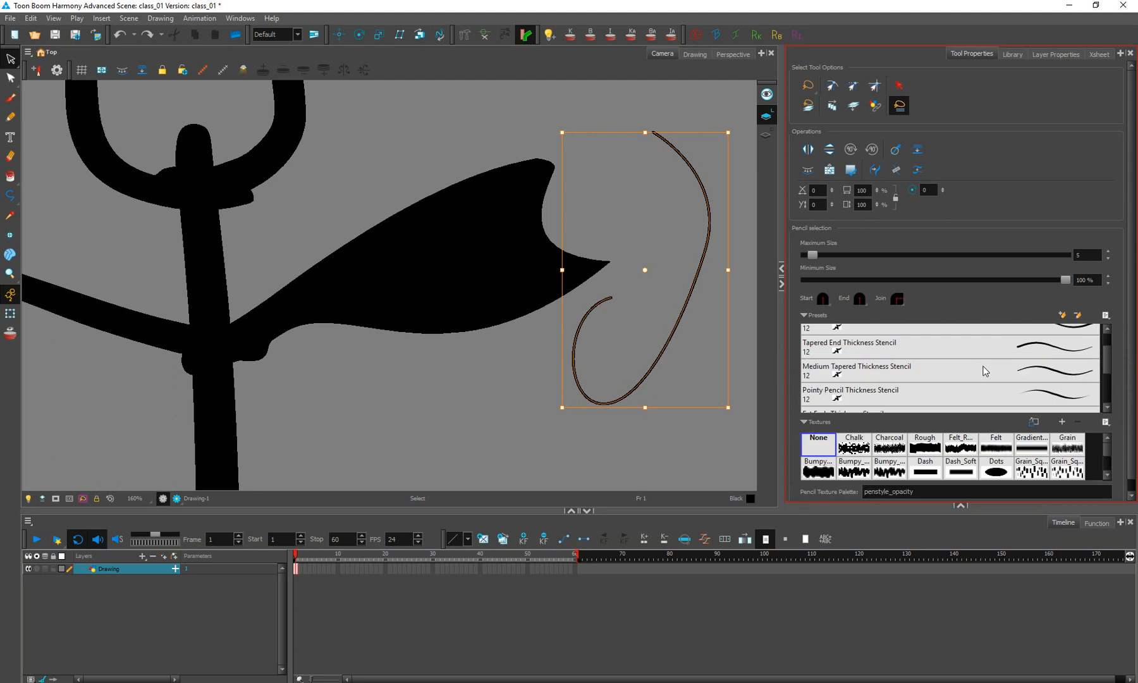
pyautogui.click(1069, 456)
pyautogui.click(1040, 452)
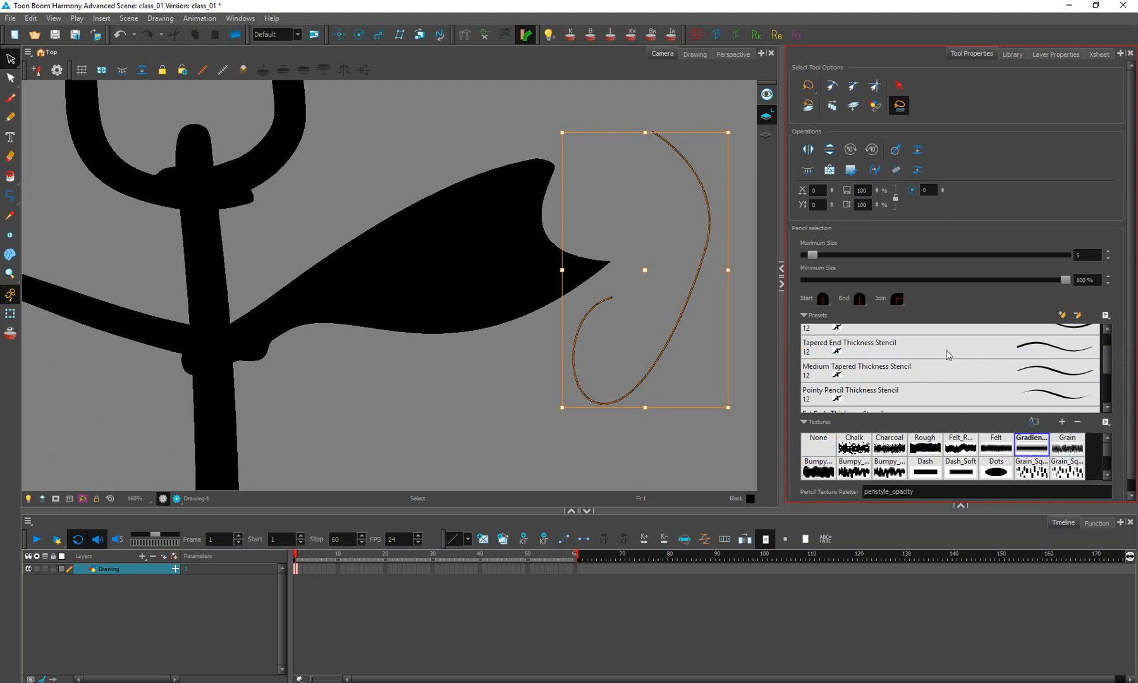
pyautogui.moveTo(845, 256); pyautogui.dragTo(843, 255)
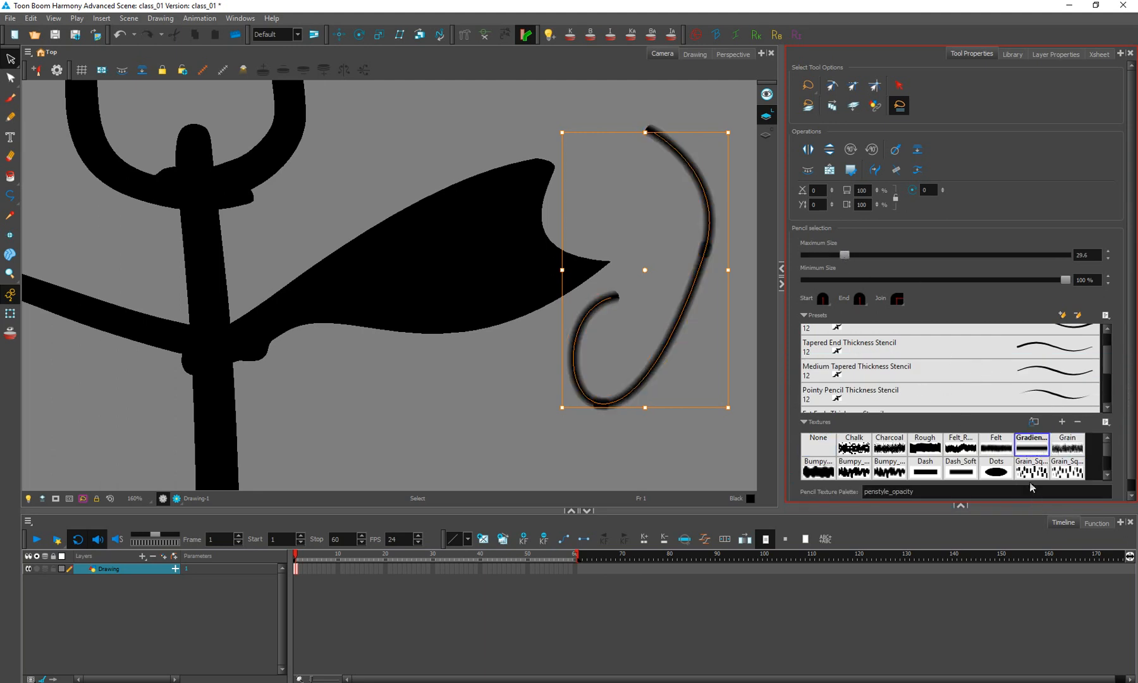
# Step: Try a Grain_Sq texture on the pencil curve, replace it with the second Long_Br texture, and deselect the curve
pyautogui.click(1001, 474)
pyautogui.click(1031, 476)
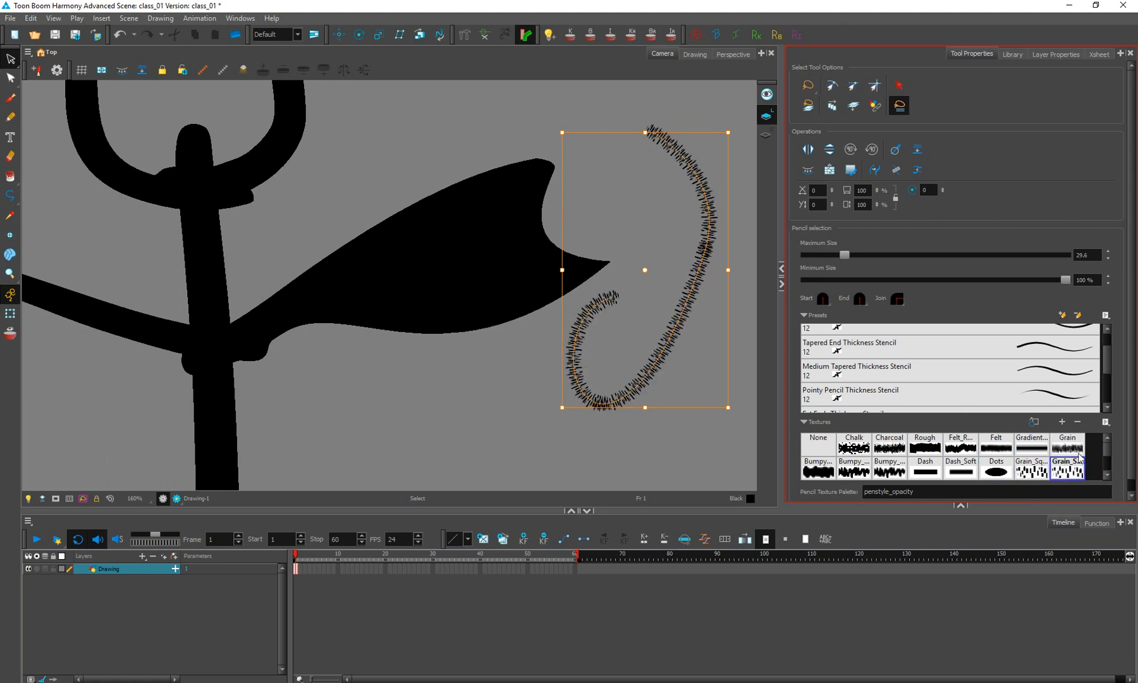
pyautogui.moveTo(1107, 445); pyautogui.dragTo(1110, 469)
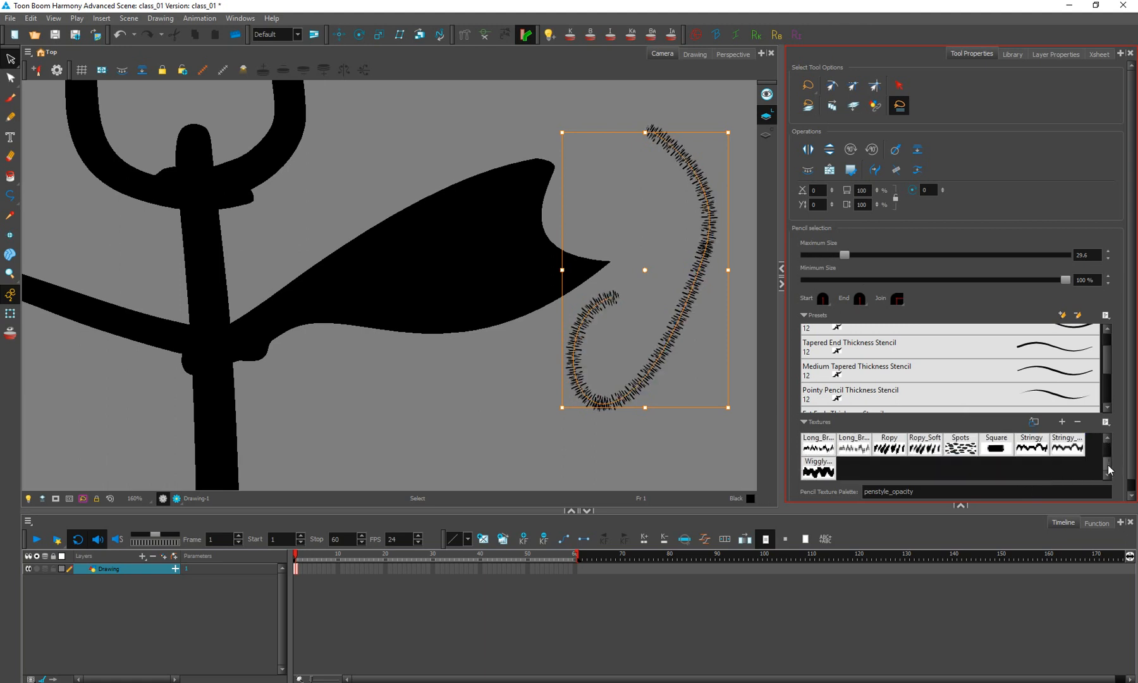
pyautogui.click(828, 450)
pyautogui.click(862, 449)
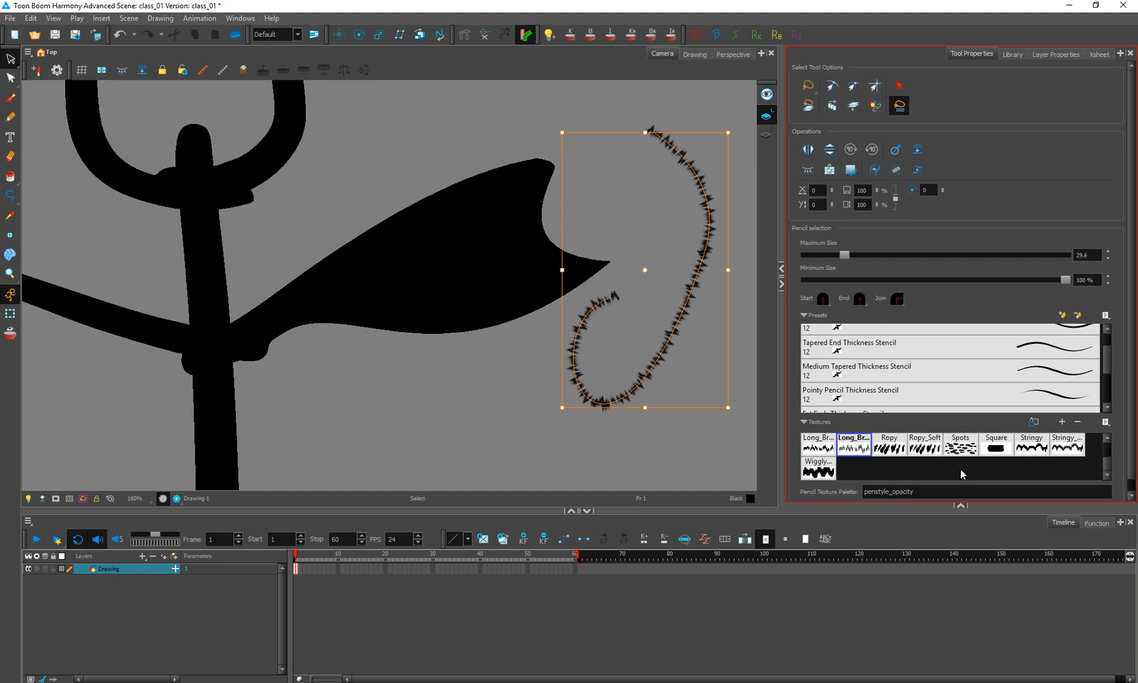
pyautogui.click(376, 418)
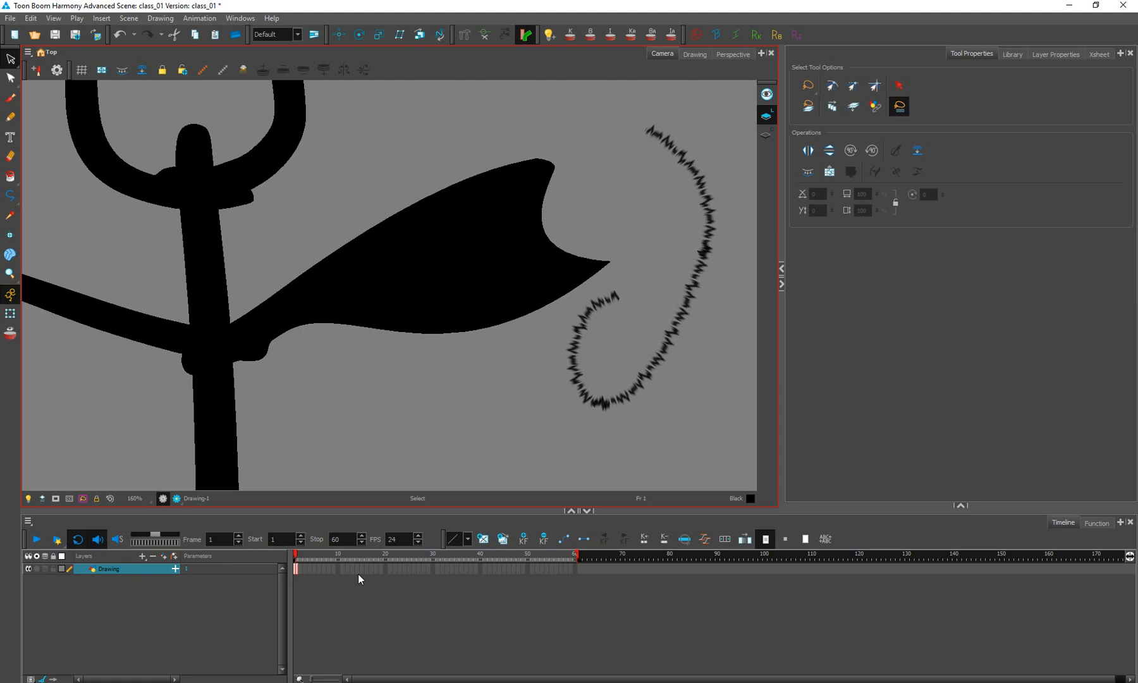
# Step: Paint two roughly vertical brush strokes across the raised arm, select the Drawing layer, and undo both strokes
pyautogui.click(169, 633)
pyautogui.click(10, 98)
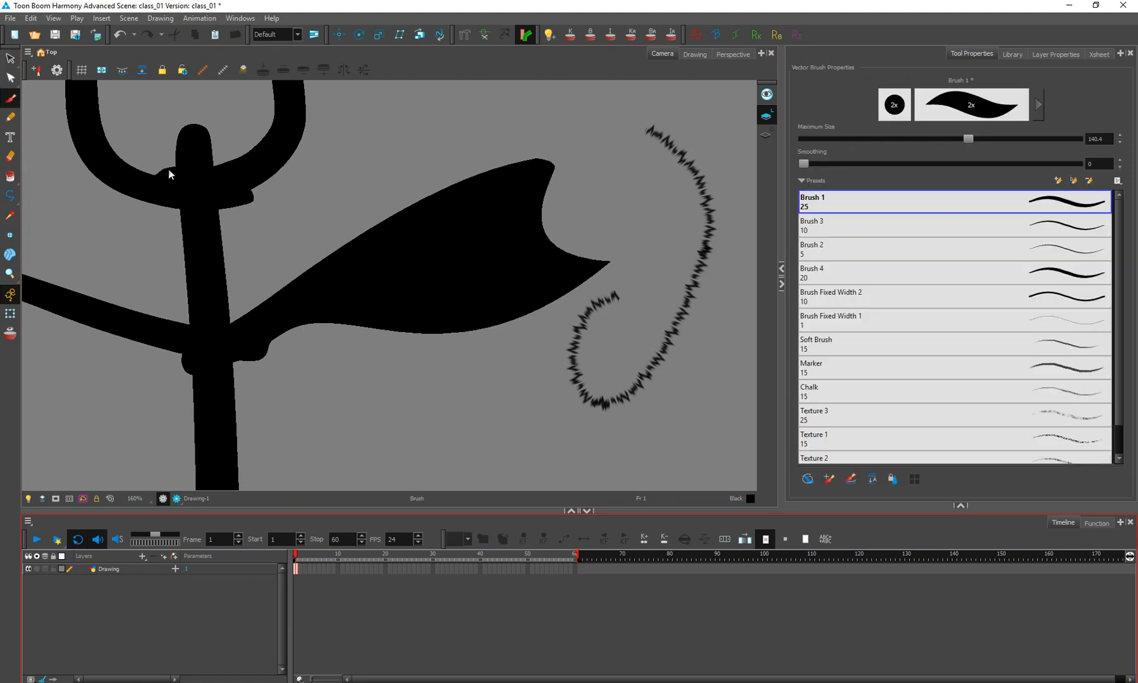
pyautogui.moveTo(417, 112); pyautogui.dragTo(391, 376)
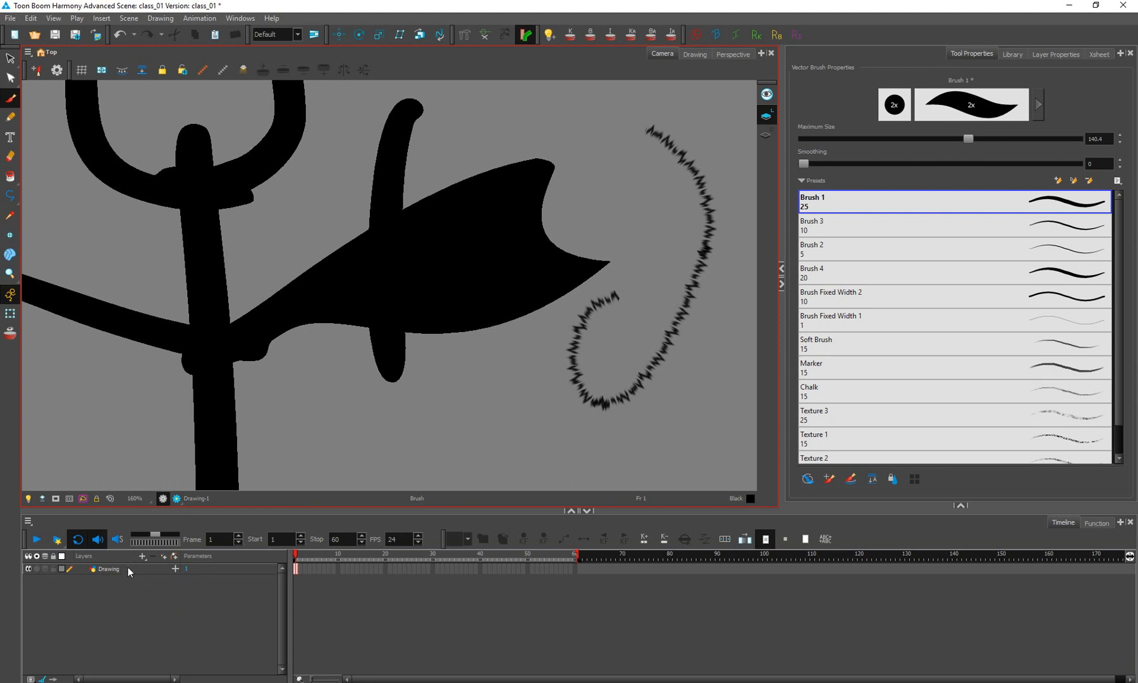
pyautogui.moveTo(461, 101)
pyautogui.mouseDown()
pyautogui.moveTo(468, 303)
pyautogui.moveTo(498, 492)
pyautogui.mouseUp()
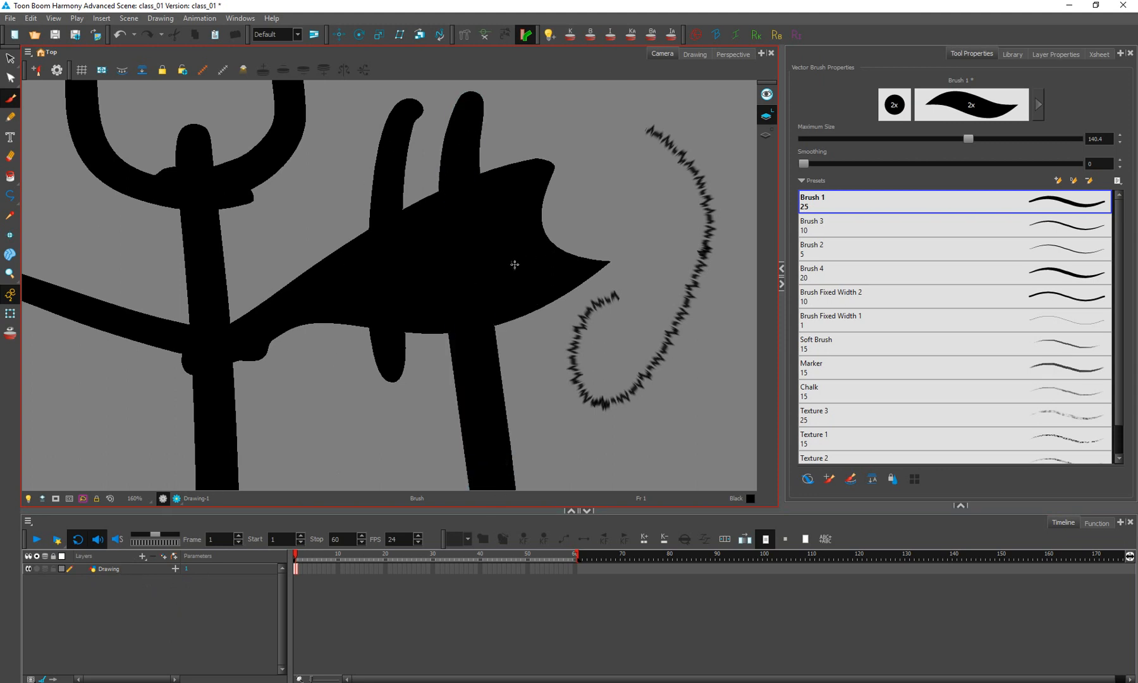
pyautogui.click(125, 568)
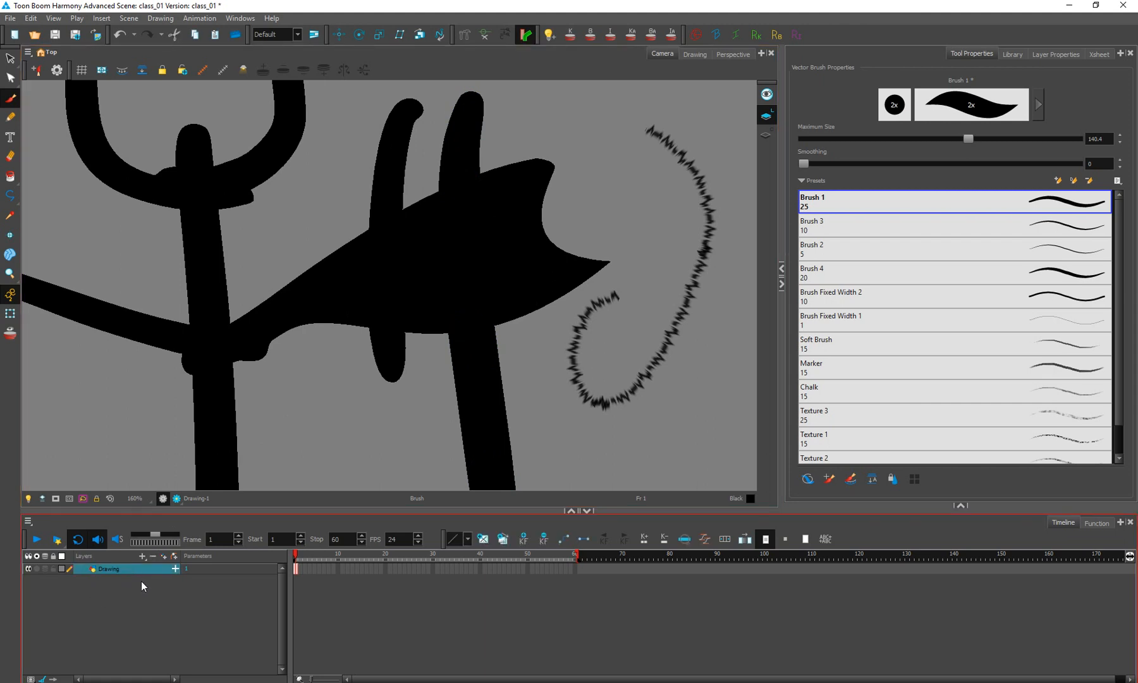
pyautogui.hotkey('ctrl', 'z')
pyautogui.hotkey('ctrl', 'z')
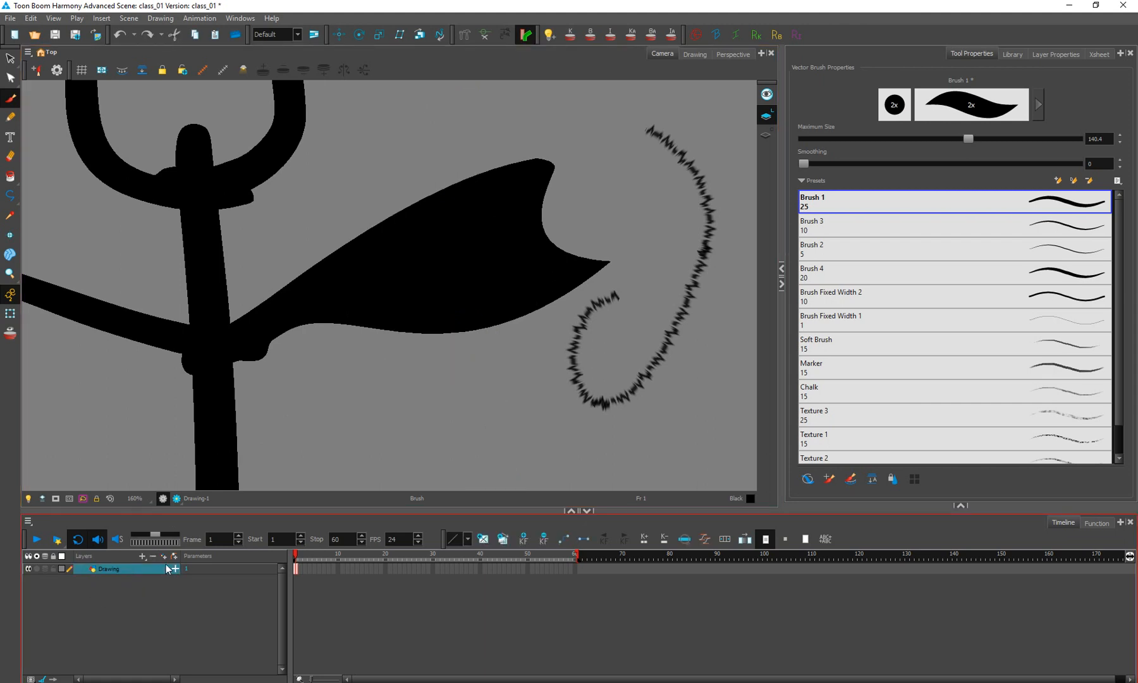
# Step: Add a drawing layer with the default name and Vector line and colour art
pyautogui.click(164, 558)
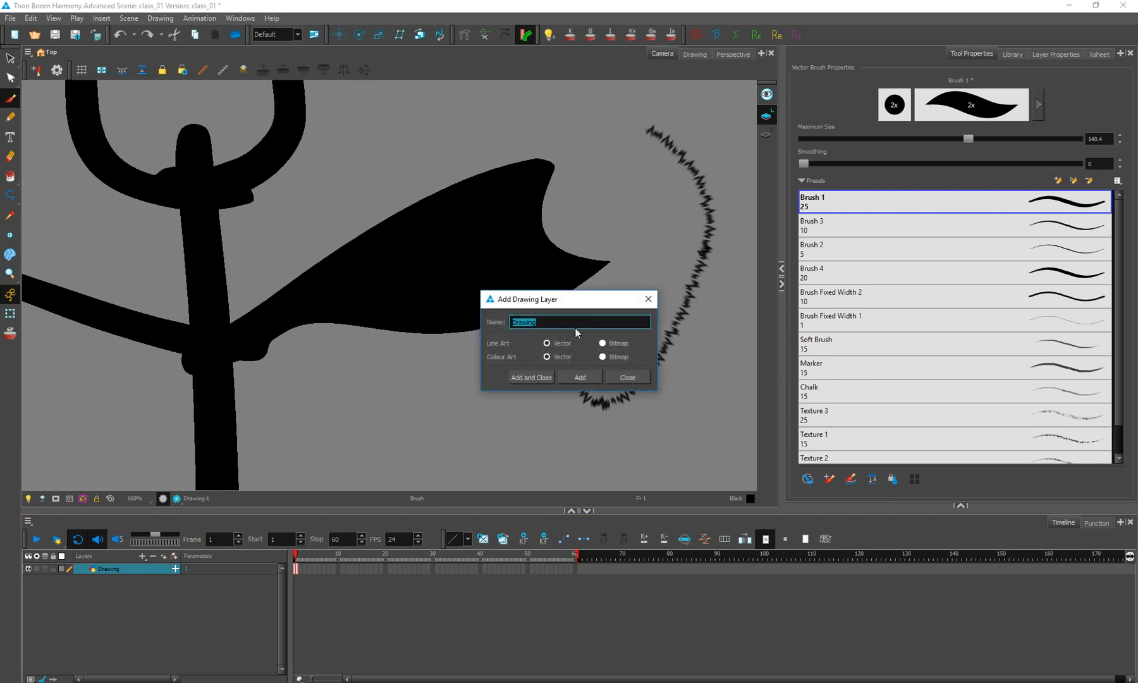
pyautogui.click(580, 378)
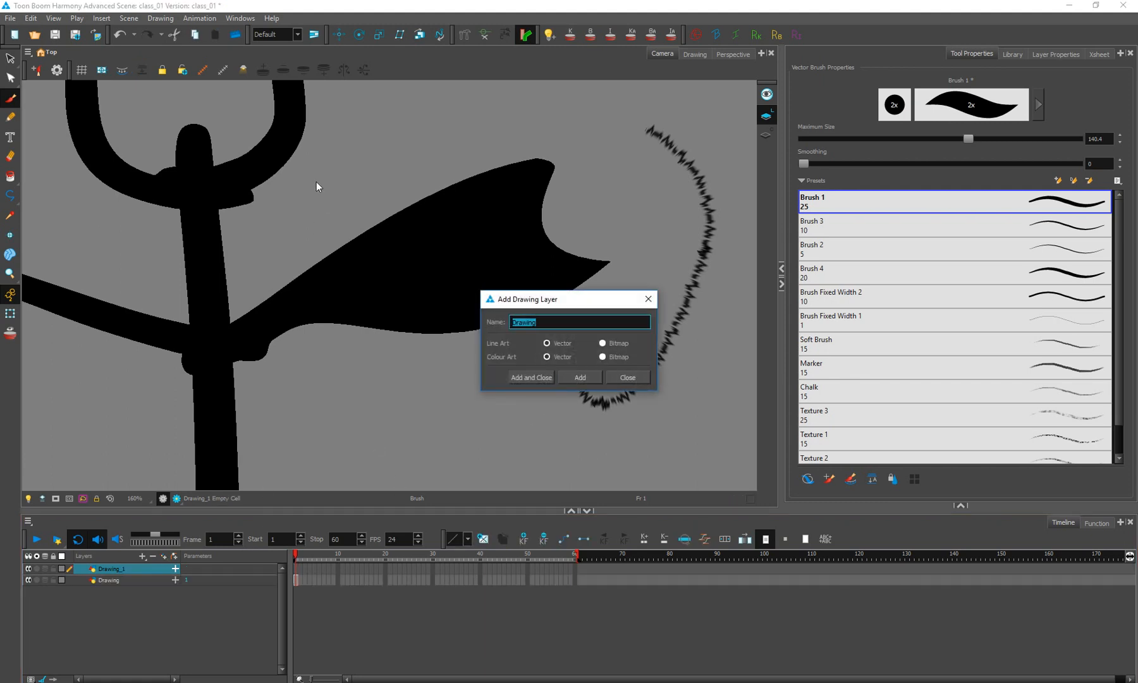
pyautogui.click(648, 298)
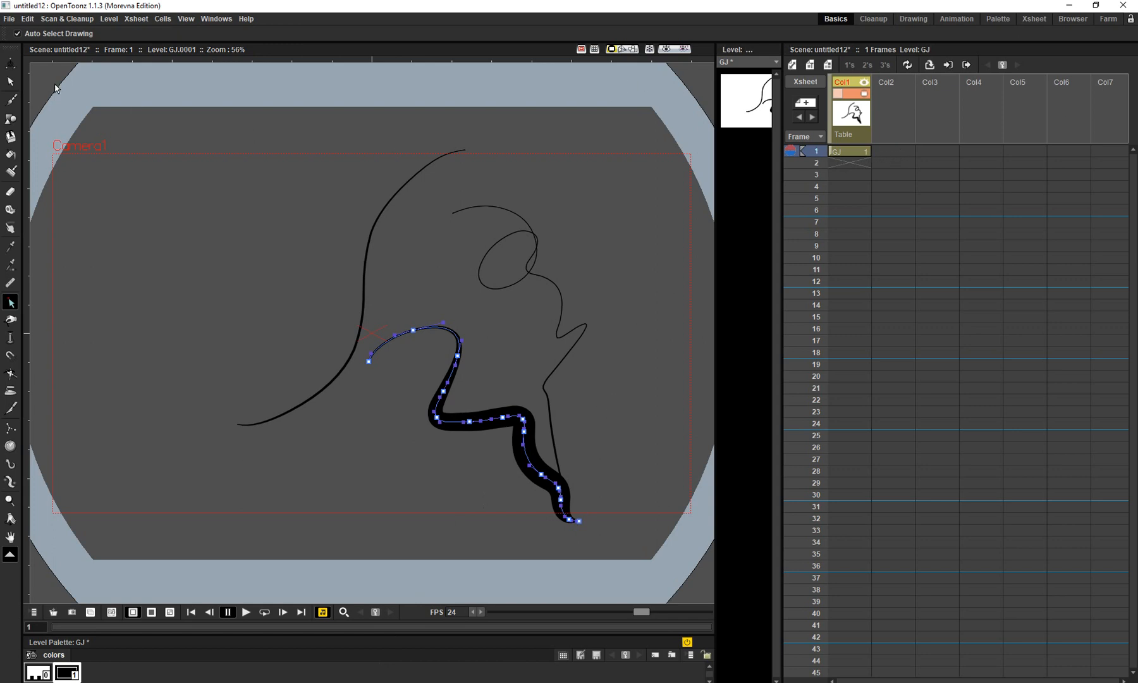
# Step: Switch to OpenToonz, paint a long brush stroke across the existing frame 1 drawing, and undo it
pyautogui.click(504, 135)
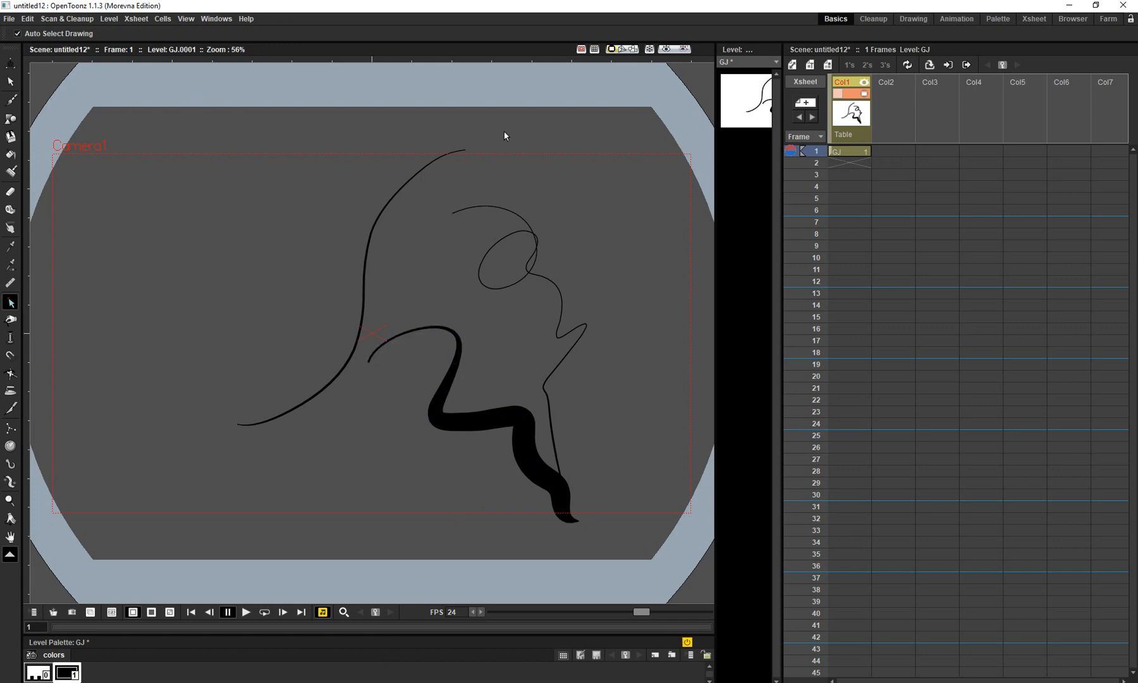
pyautogui.click(15, 104)
pyautogui.moveTo(139, 311); pyautogui.dragTo(480, 237)
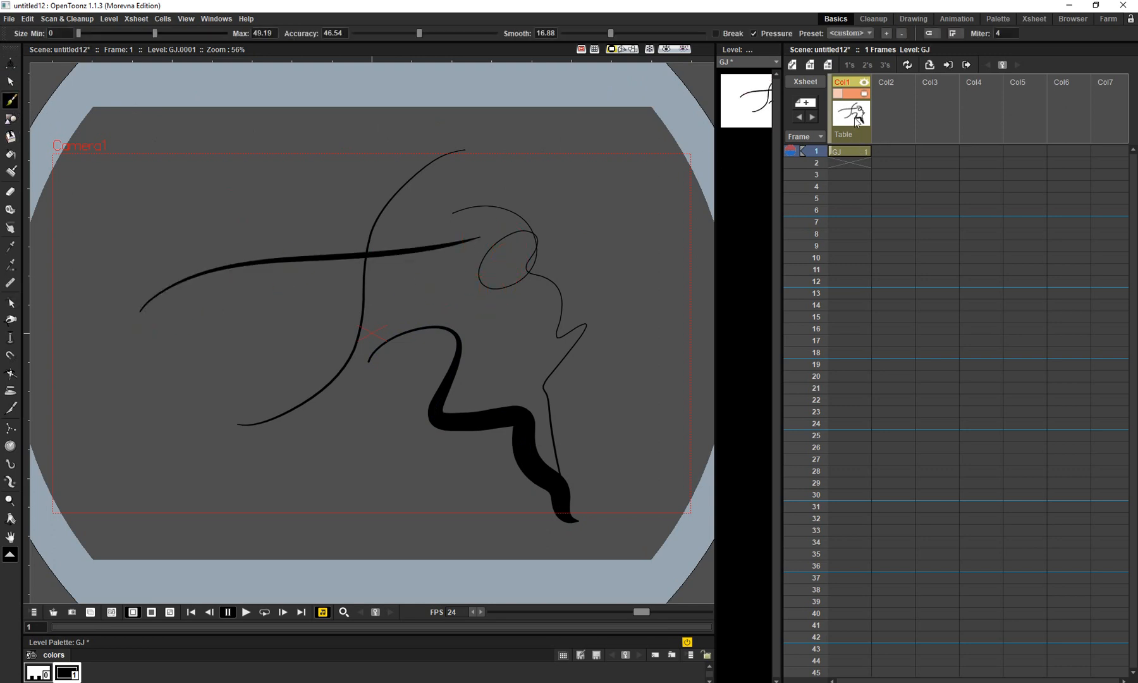
pyautogui.hotkey('ctrl', 'z')
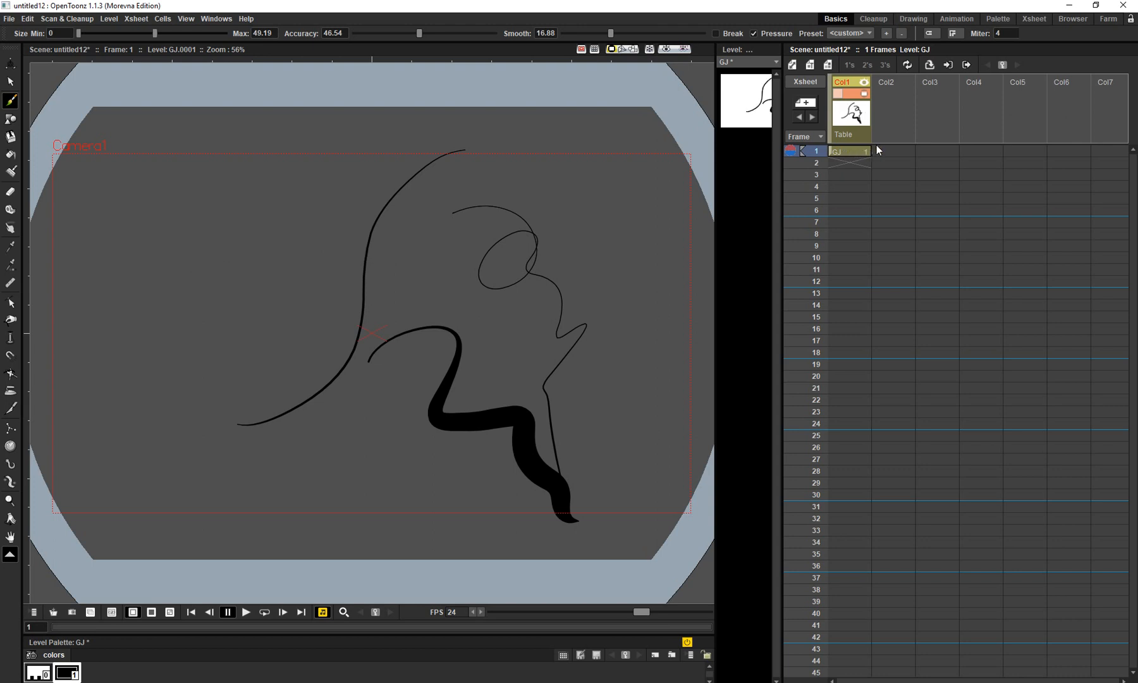
# Step: Paint a curved brush stroke as a new drawing in frame 6 of Col1
pyautogui.click(841, 211)
pyautogui.moveTo(200, 379); pyautogui.dragTo(548, 254)
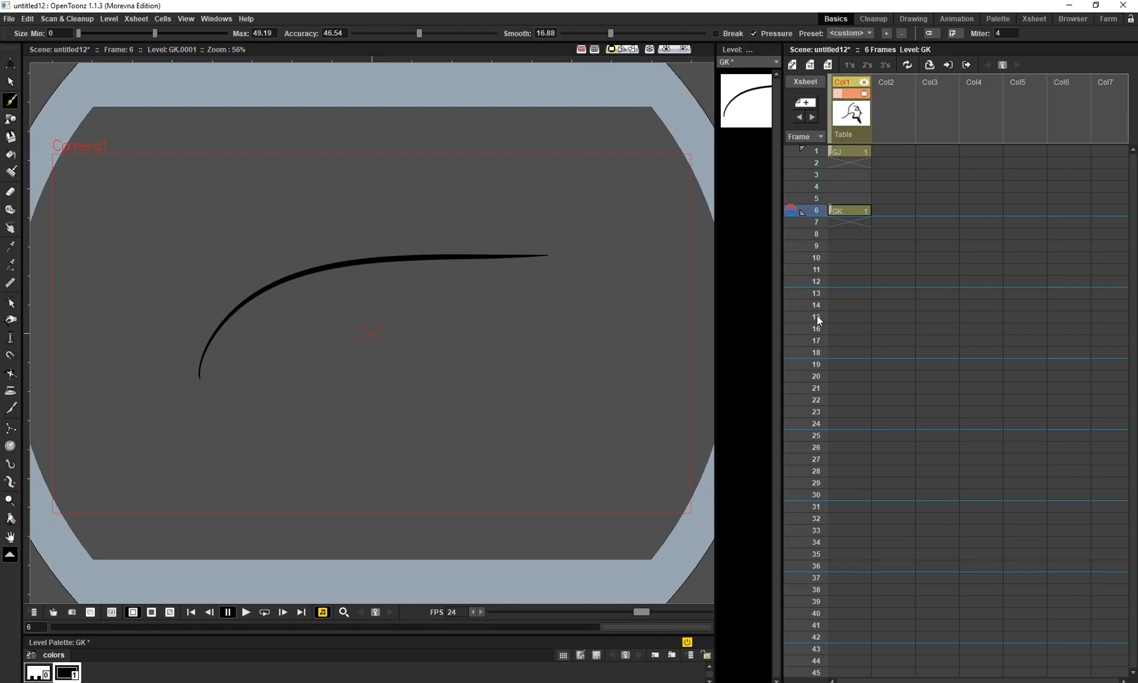
# Step: Return to Harmony, delete the empty Drawing_1 layer, and paint a wavy brush stroke in frame 9 of the Drawing layer
pyautogui.press('Delete')
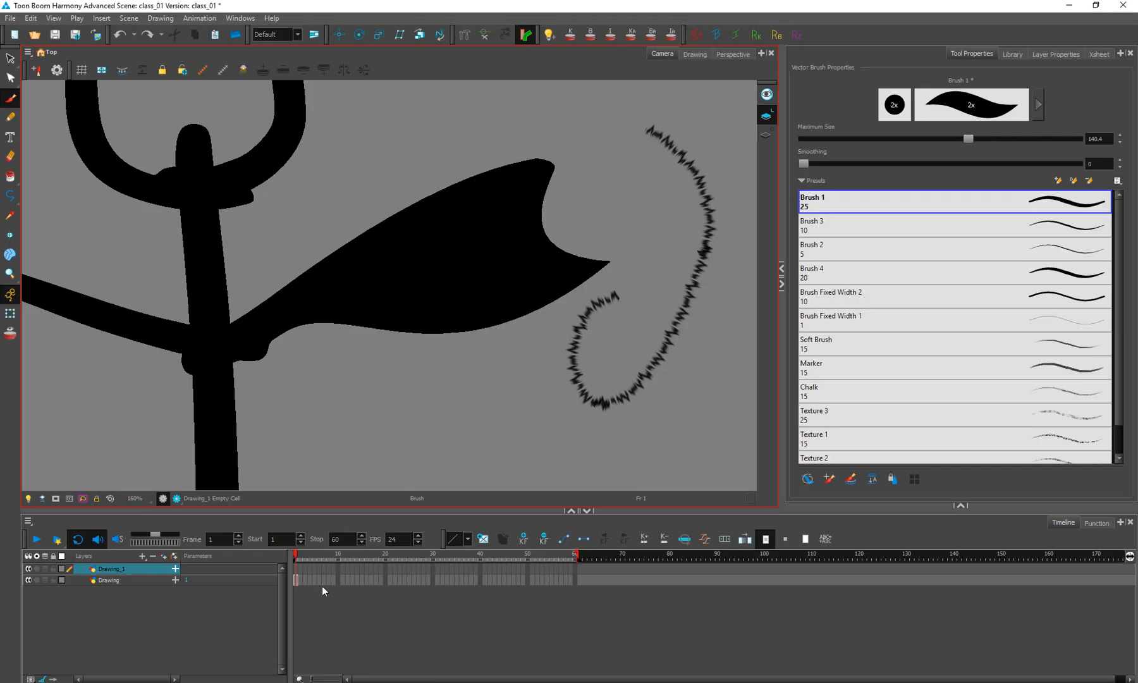
pyautogui.press('Delete')
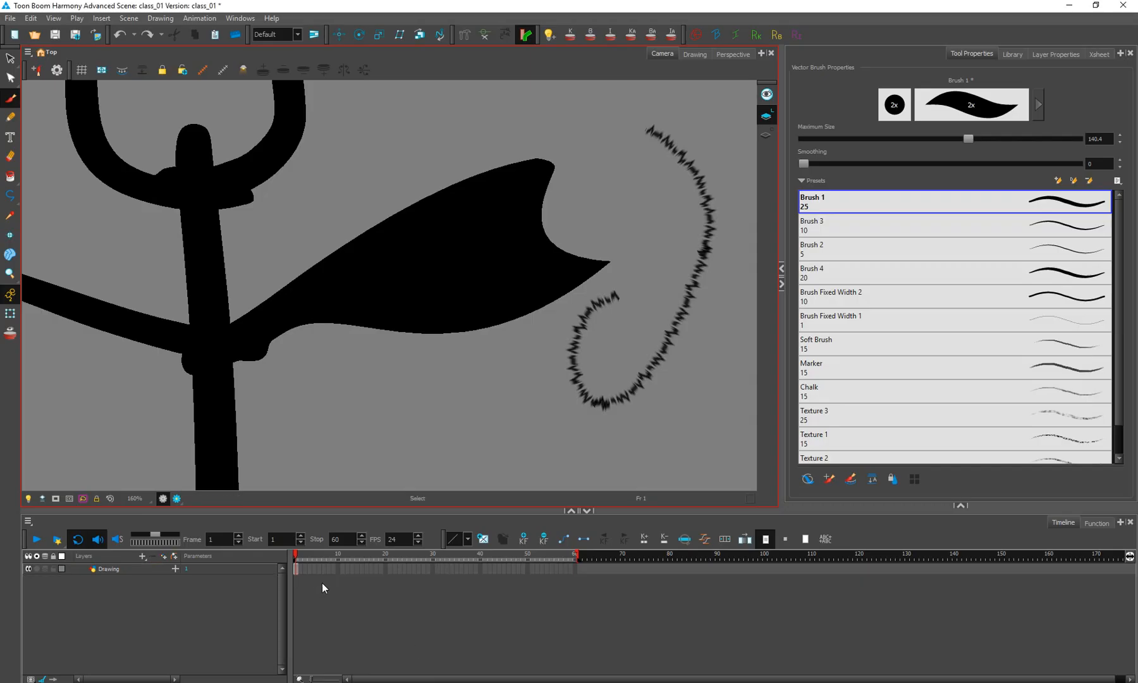
pyautogui.click(333, 572)
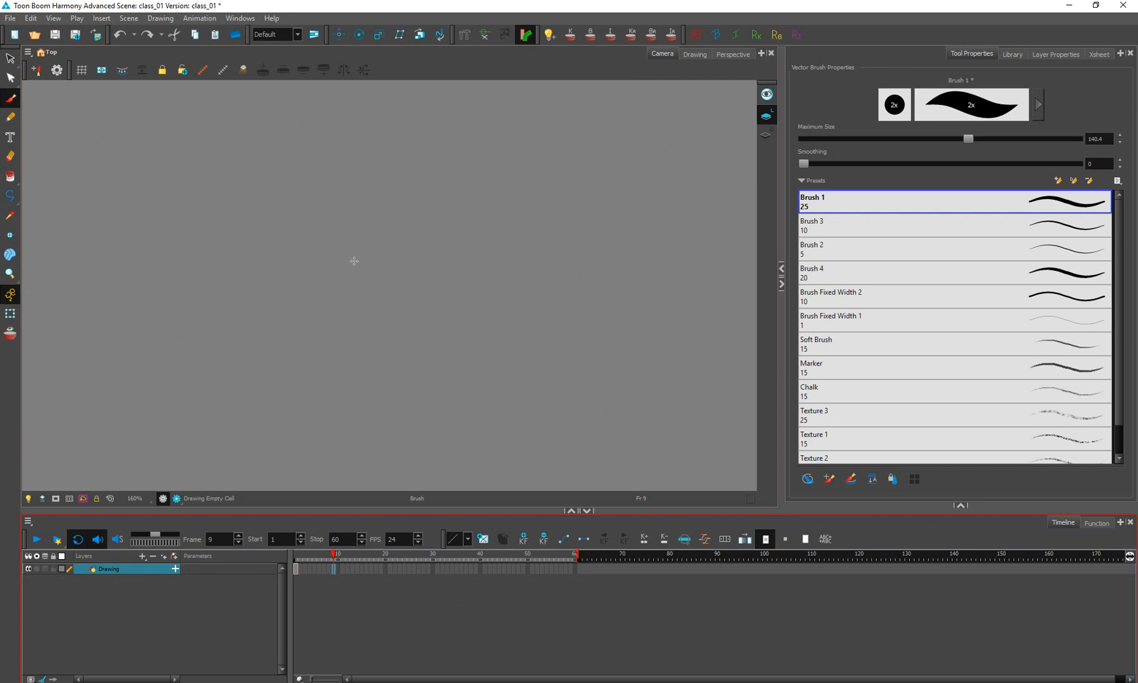
pyautogui.moveTo(219, 256)
pyautogui.mouseDown()
pyautogui.moveTo(593, 167)
pyautogui.moveTo(623, 174)
pyautogui.mouseUp()
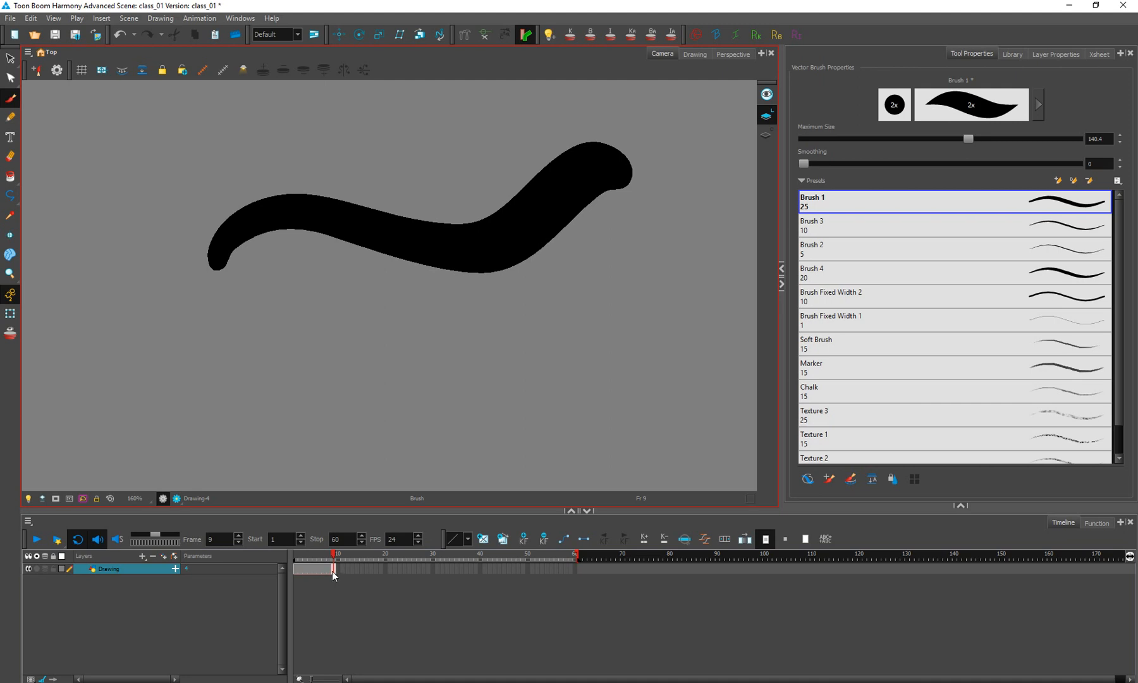
# Step: Undo the wavy stroke in frame 9 and paint a numeral 1 as a new drawing in frame 2
pyautogui.moveTo(333, 555); pyautogui.dragTo(329, 555)
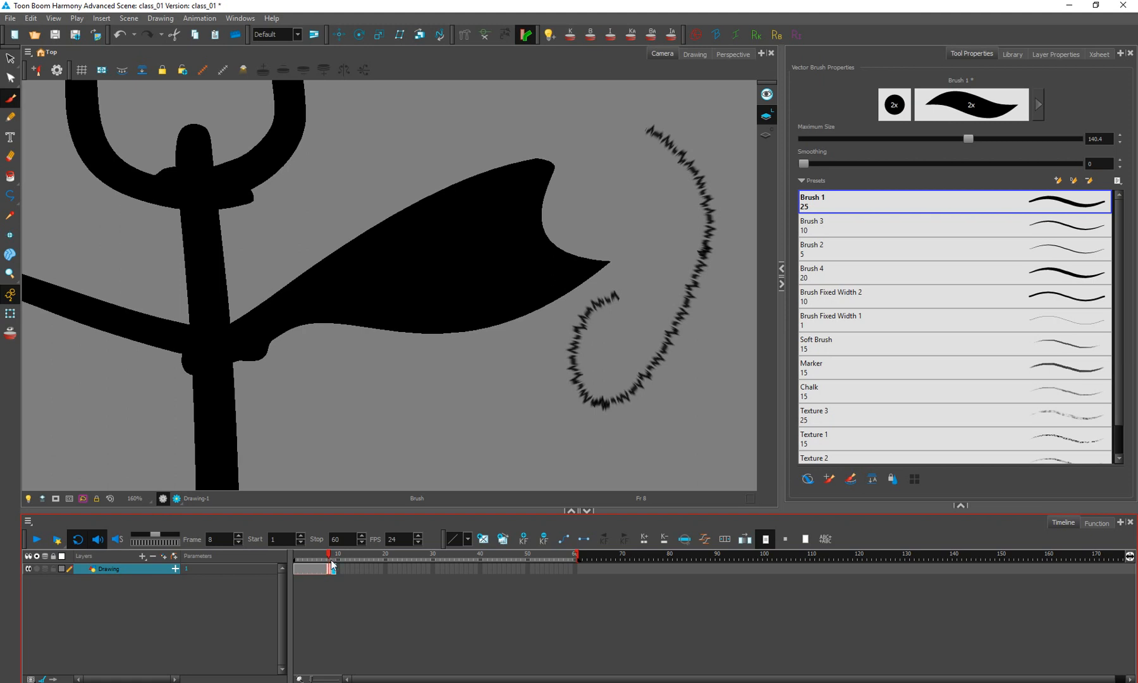
pyautogui.hotkey('ctrl', 'z')
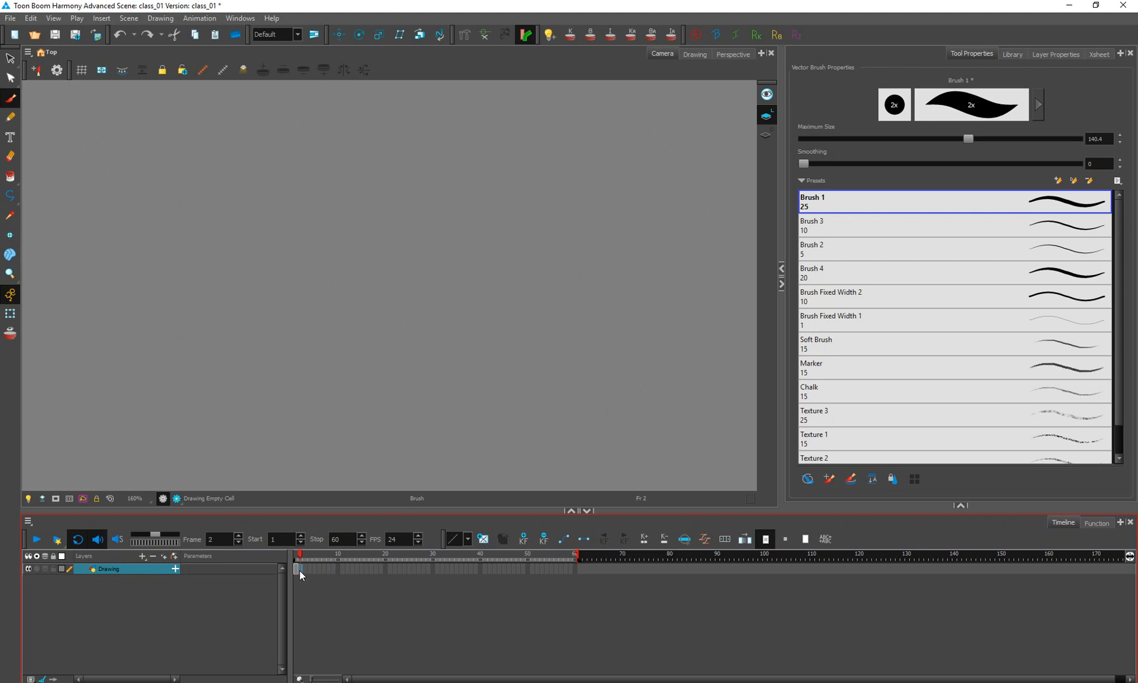
pyautogui.click(297, 569)
pyautogui.click(299, 569)
pyautogui.moveTo(284, 190)
pyautogui.mouseDown()
pyautogui.moveTo(330, 391)
pyautogui.moveTo(435, 335)
pyautogui.mouseUp()
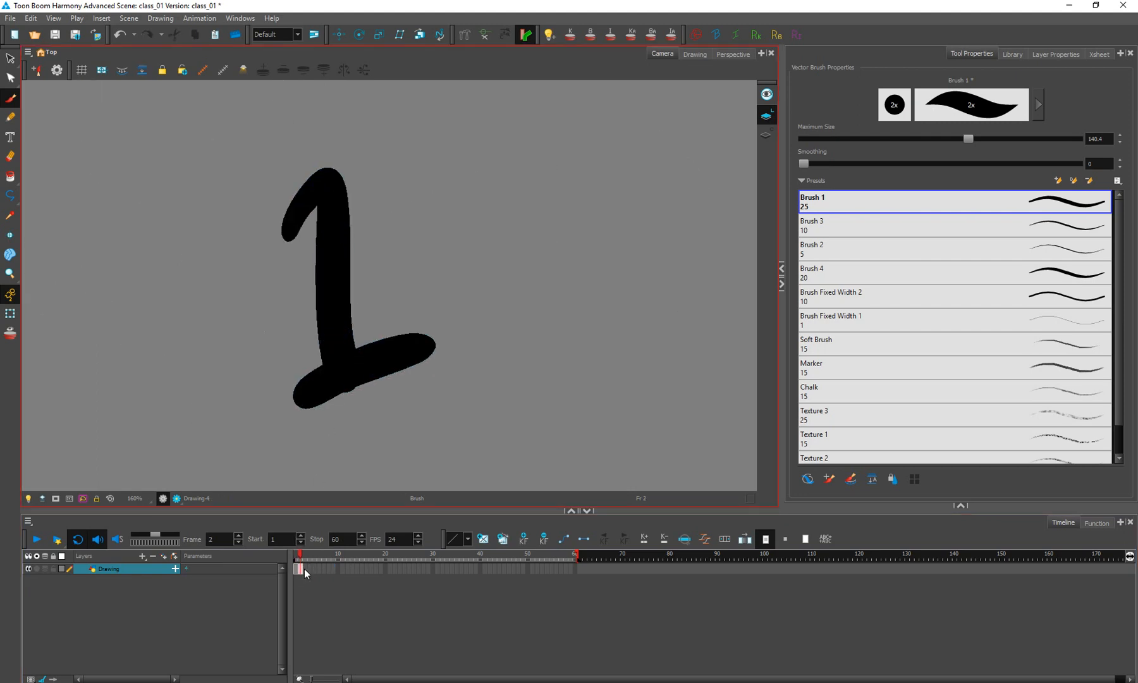
# Step: Paint a numeral 2 in frame 3 and a numeral 3 in frame 4 of the Drawing layer
pyautogui.click(304, 568)
pyautogui.moveTo(268, 264)
pyautogui.mouseDown()
pyautogui.moveTo(508, 355)
pyautogui.moveTo(521, 328)
pyautogui.mouseUp()
pyautogui.click(309, 568)
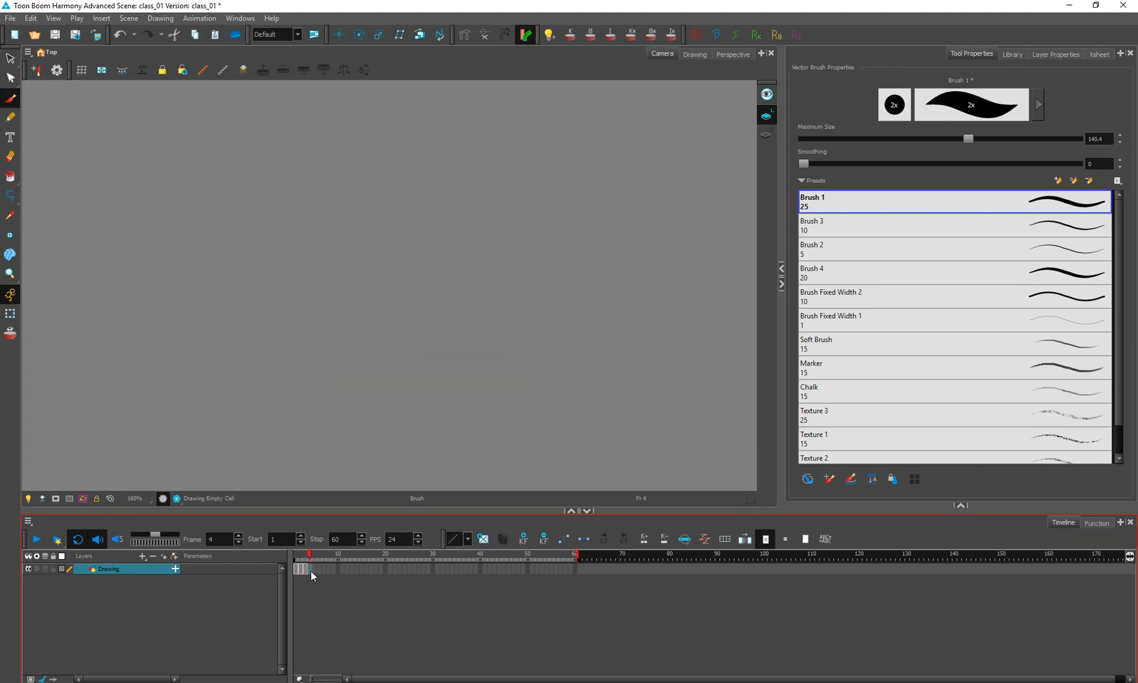
pyautogui.moveTo(344, 223); pyautogui.dragTo(335, 452)
pyautogui.click(314, 557)
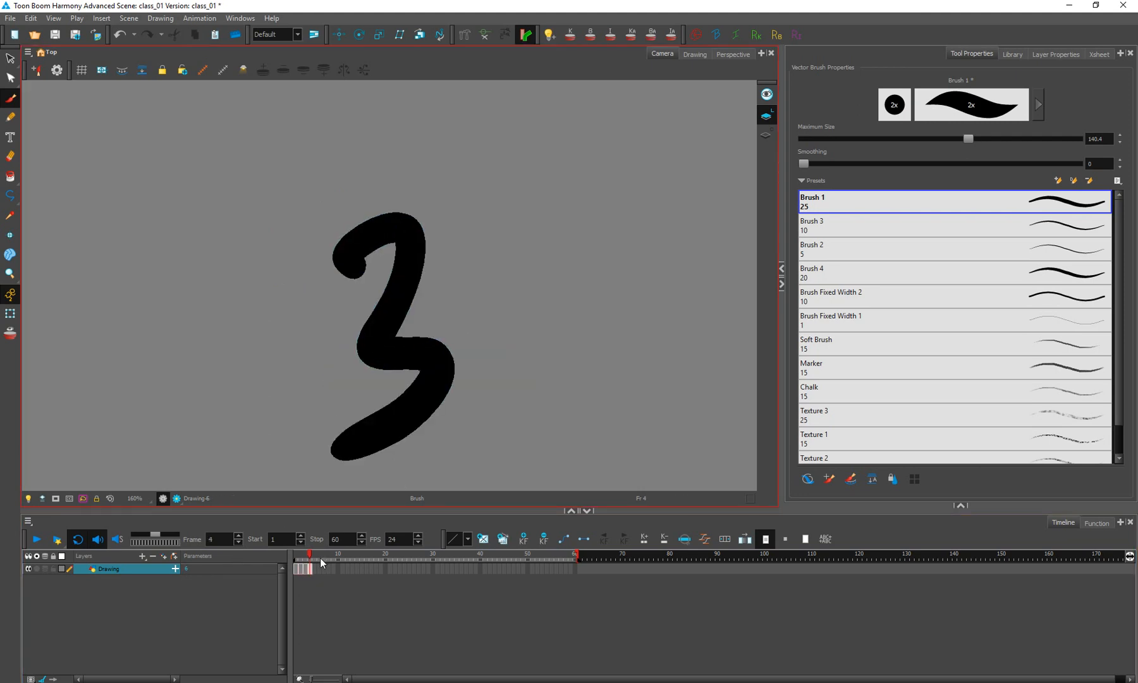
pyautogui.moveTo(314, 556)
pyautogui.mouseDown()
pyautogui.moveTo(296, 557)
pyautogui.moveTo(309, 560)
pyautogui.mouseUp()
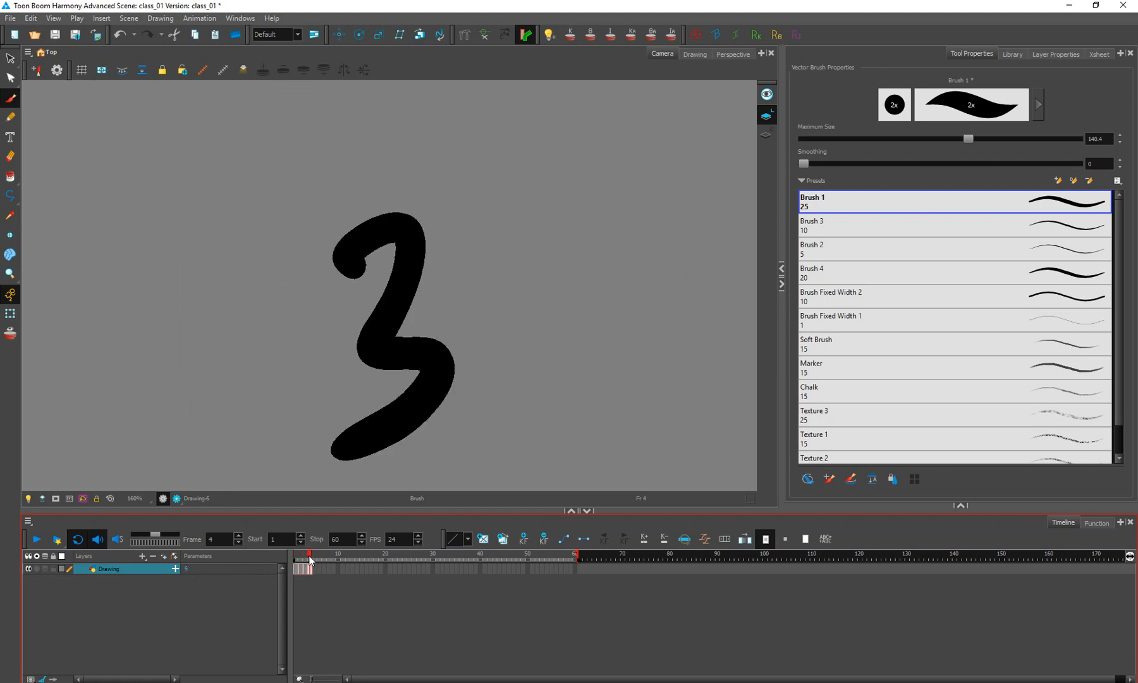
# Step: Paint a numeral 4 in frame 5 and a numeral 5 in frame 6 of the Drawing layer
pyautogui.click(314, 556)
pyautogui.moveTo(358, 216)
pyautogui.mouseDown()
pyautogui.moveTo(377, 211)
pyautogui.moveTo(469, 382)
pyautogui.mouseUp()
pyautogui.moveTo(421, 262); pyautogui.dragTo(425, 465)
pyautogui.click(320, 569)
pyautogui.moveTo(379, 253); pyautogui.dragTo(338, 440)
pyautogui.moveTo(364, 297); pyautogui.dragTo(496, 227)
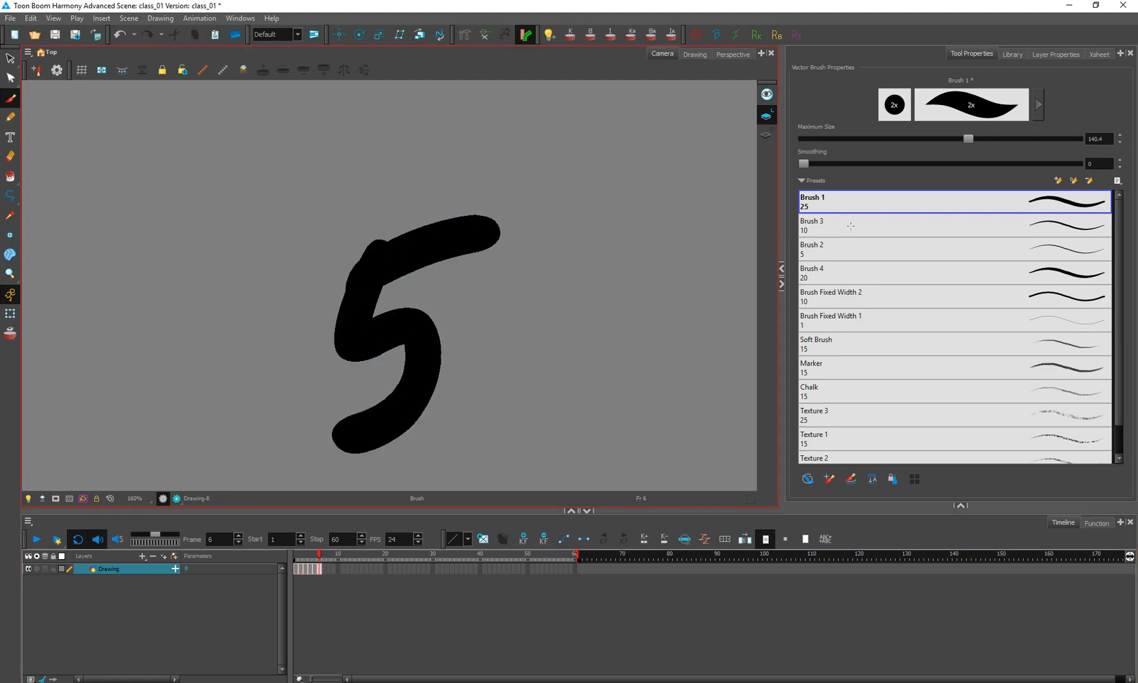
# Step: Show the drawing substitution controls and replace the numeral 4 in frame 5 with drawing 5, the numeral 2
pyautogui.click(1012, 54)
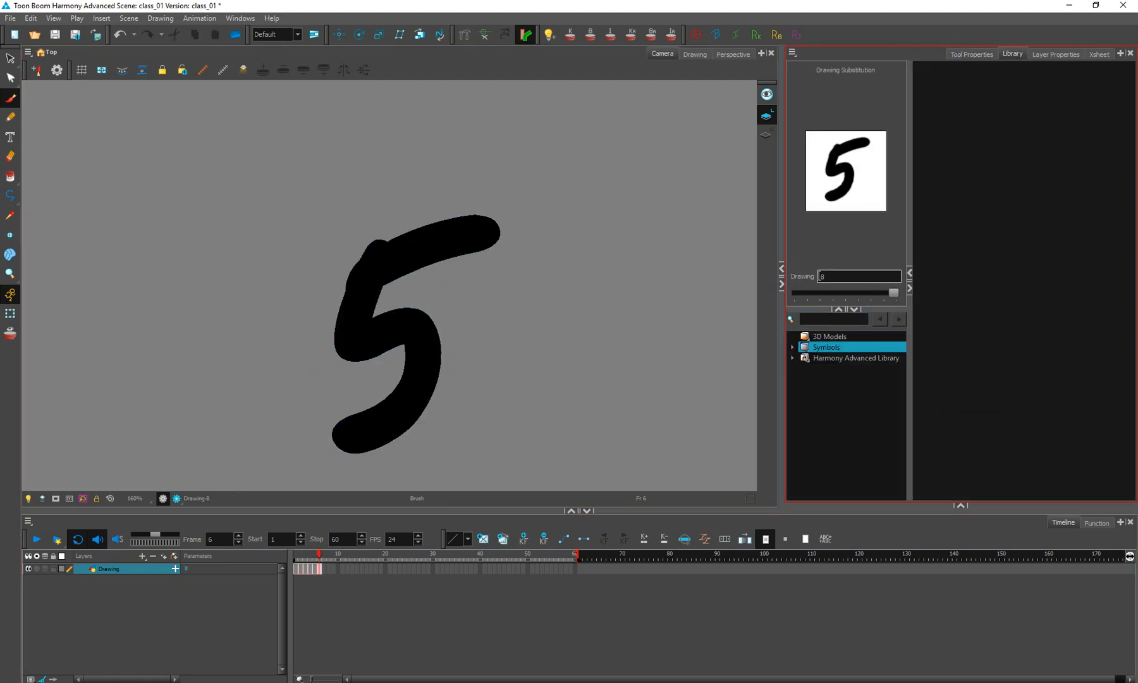
pyautogui.moveTo(893, 294)
pyautogui.mouseDown()
pyautogui.moveTo(792, 300)
pyautogui.moveTo(893, 300)
pyautogui.mouseUp()
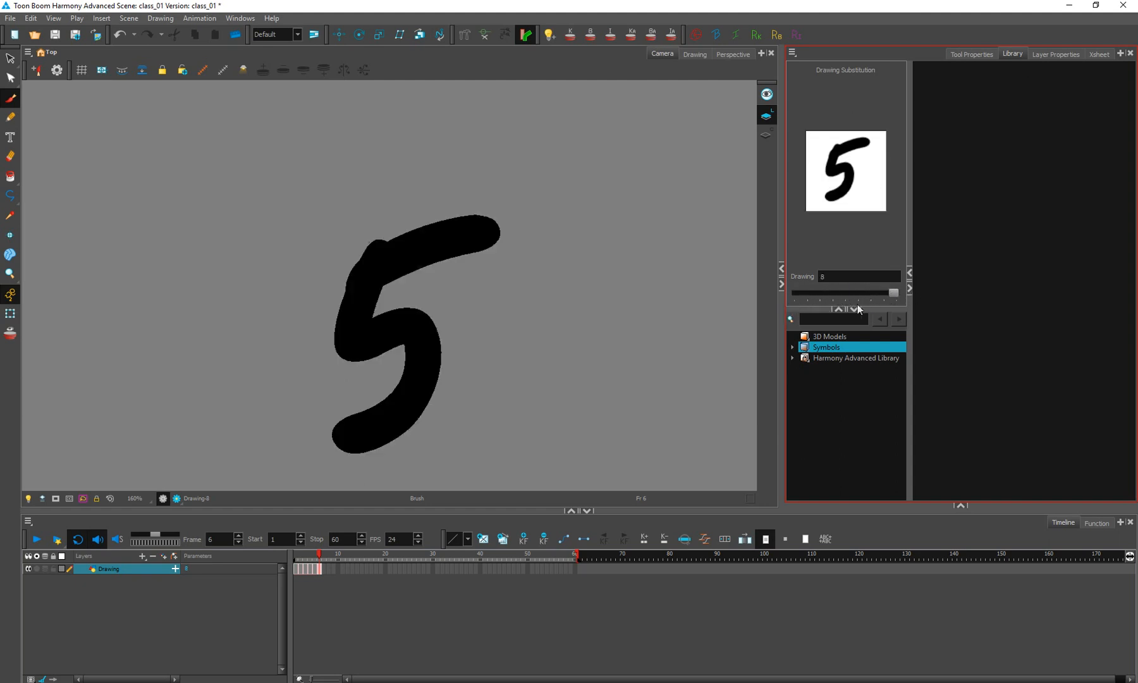
pyautogui.click(313, 568)
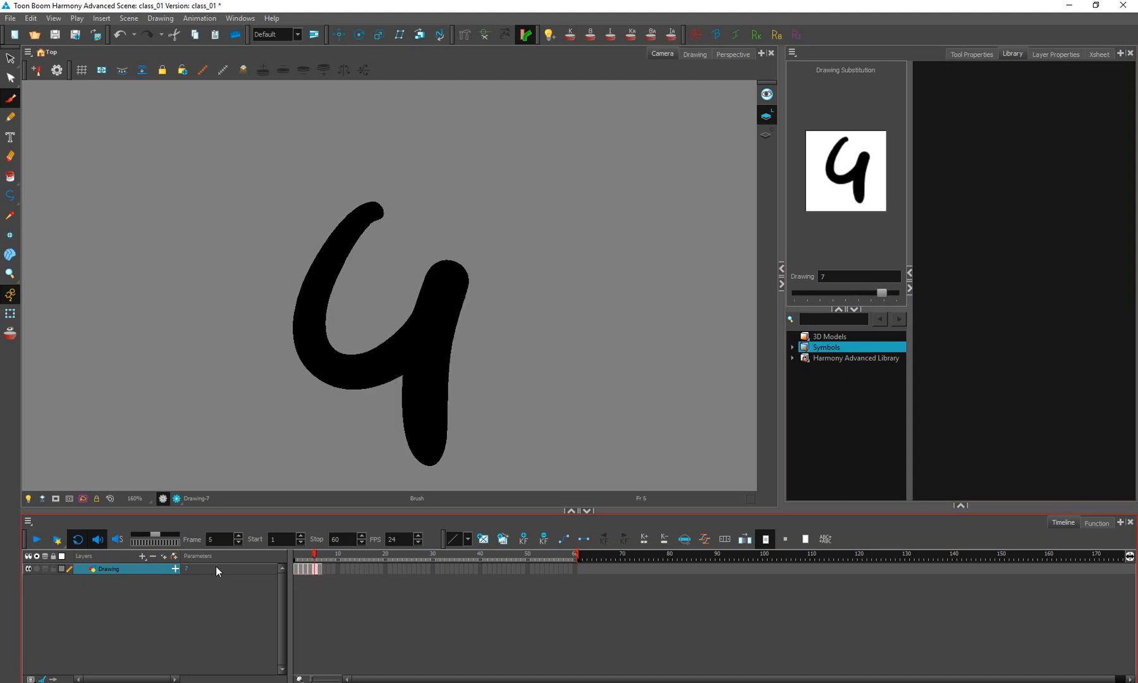
pyautogui.moveTo(882, 294); pyautogui.dragTo(864, 293)
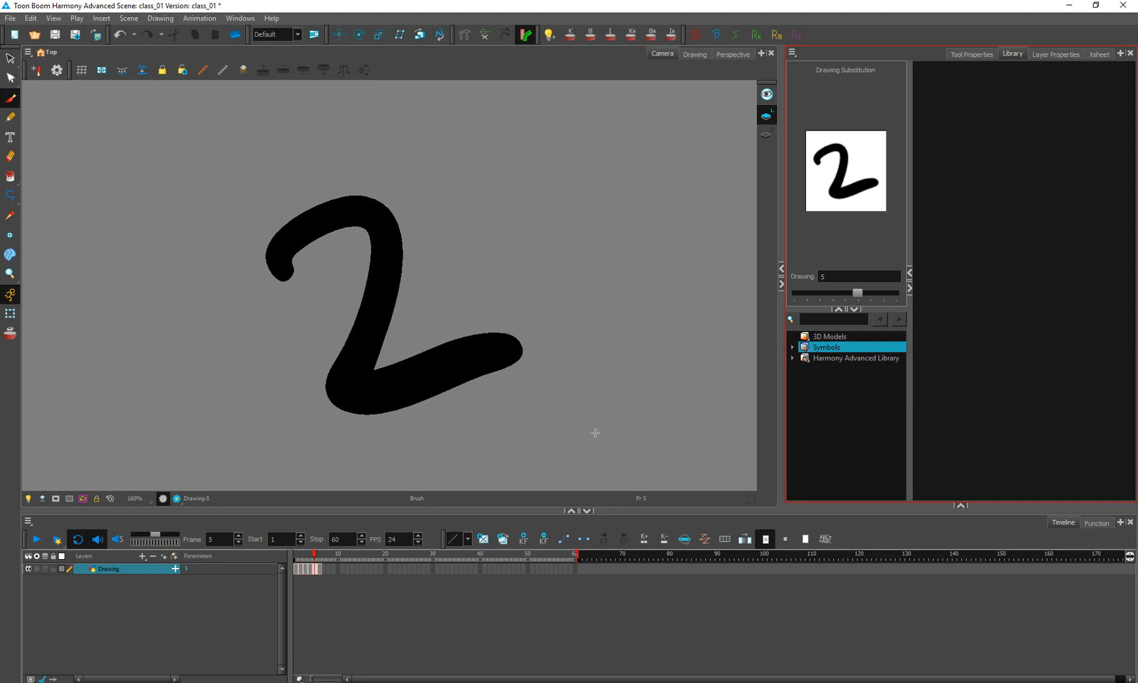
# Step: Preview frame 3 in the render and matte views, and return to the normal drawing view
pyautogui.click(338, 568)
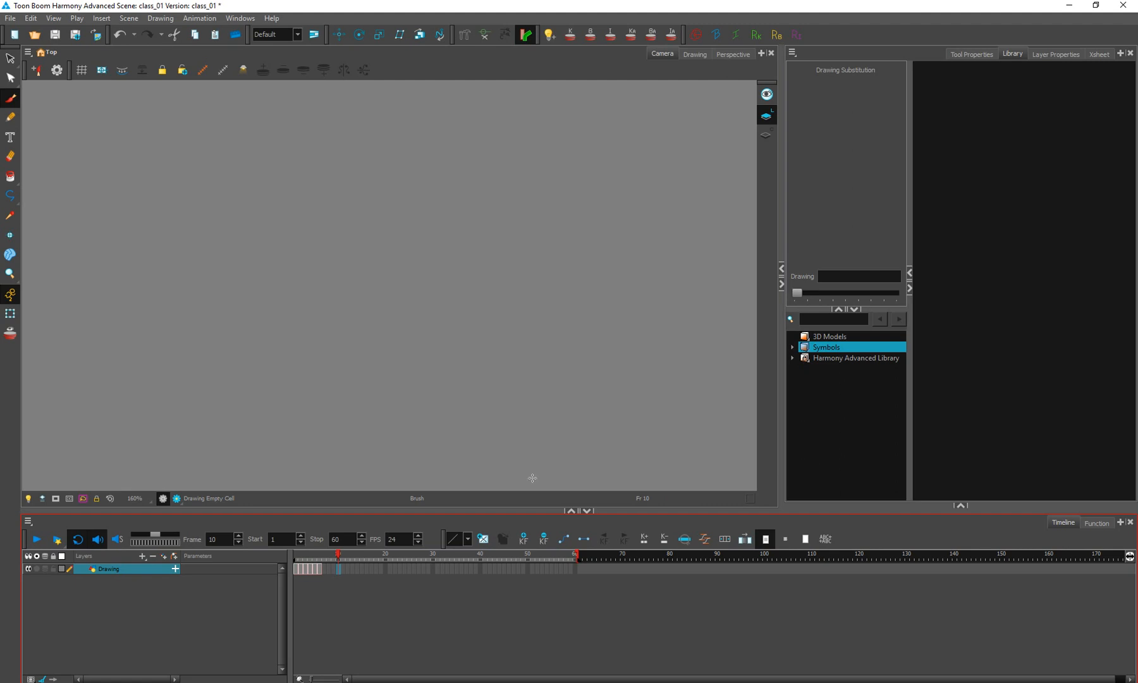
pyautogui.moveTo(310, 553)
pyautogui.mouseDown()
pyautogui.moveTo(283, 555)
pyautogui.moveTo(302, 544)
pyautogui.mouseUp()
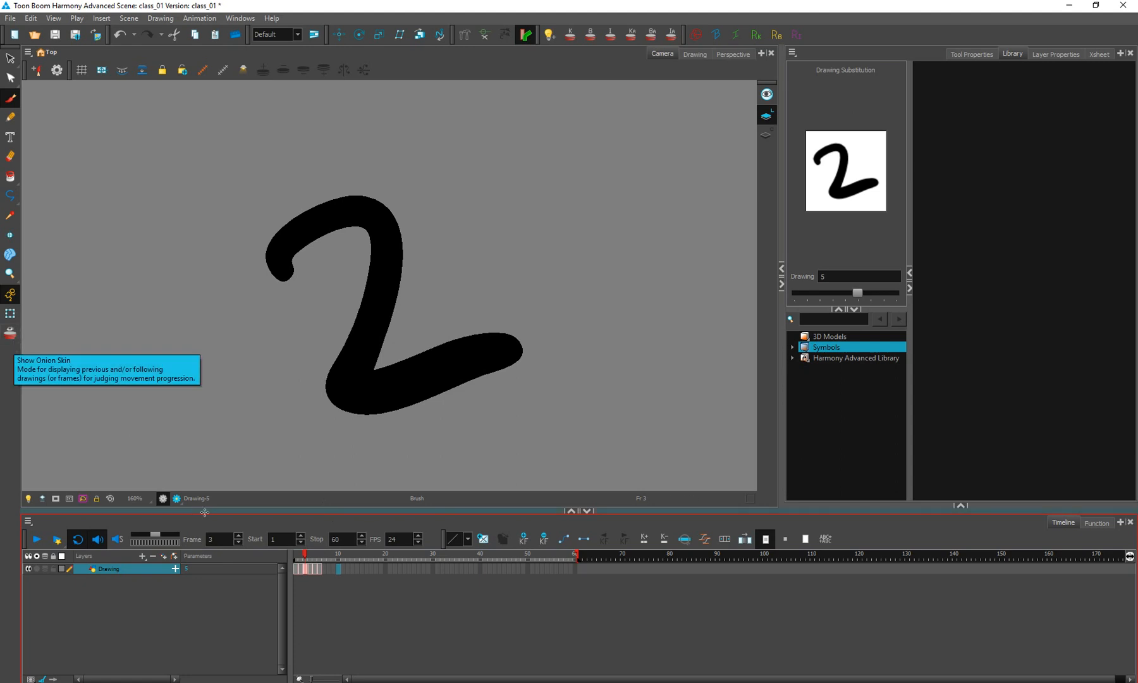
pyautogui.click(176, 498)
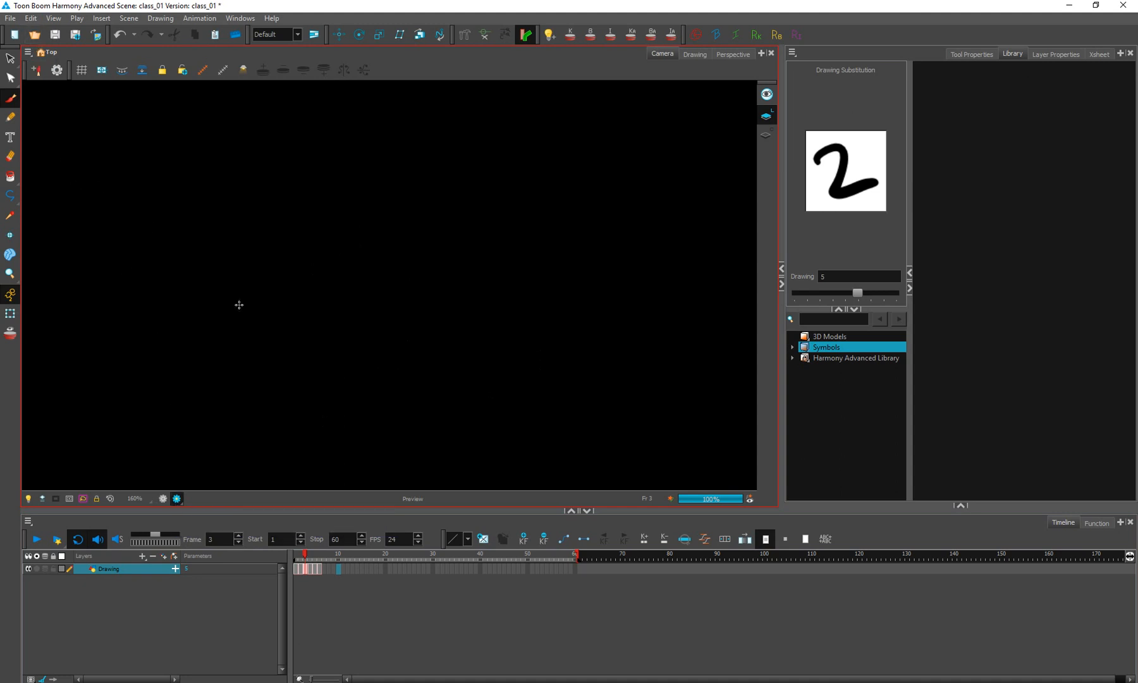
pyautogui.click(177, 499)
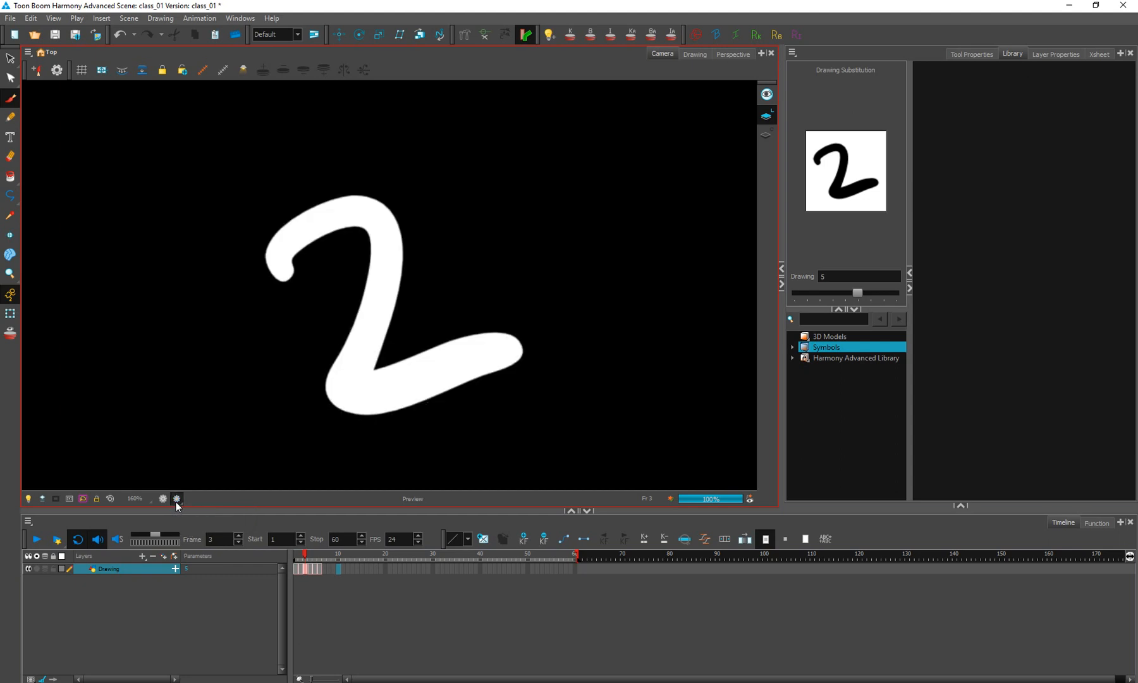
pyautogui.click(174, 499)
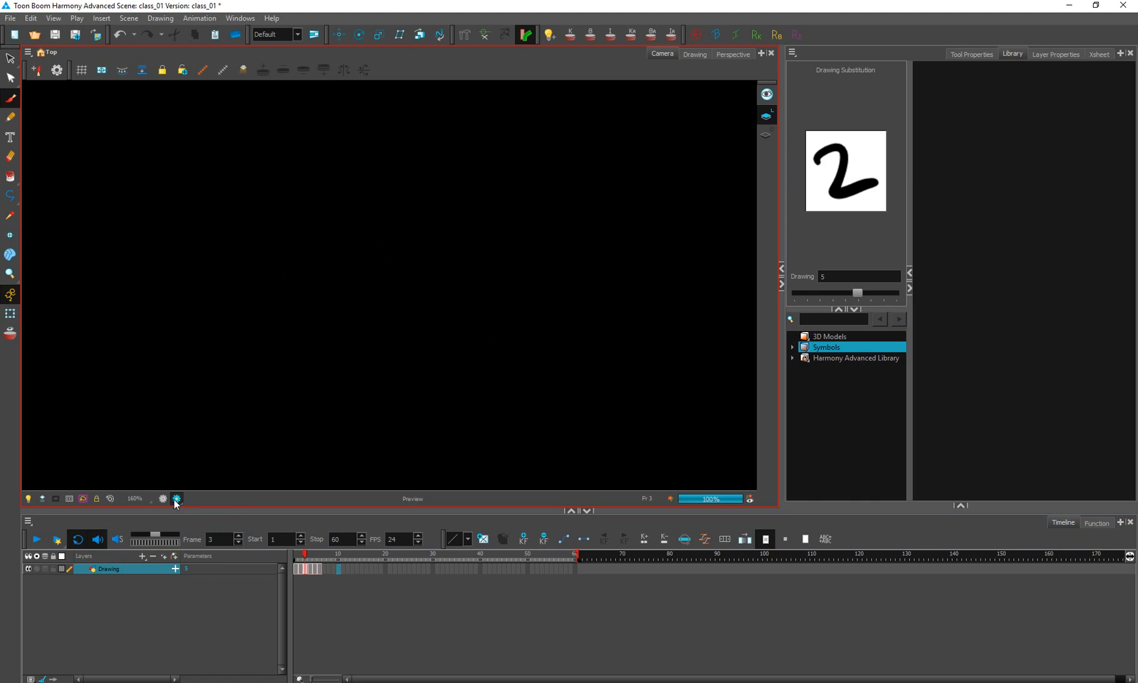
pyautogui.click(176, 500)
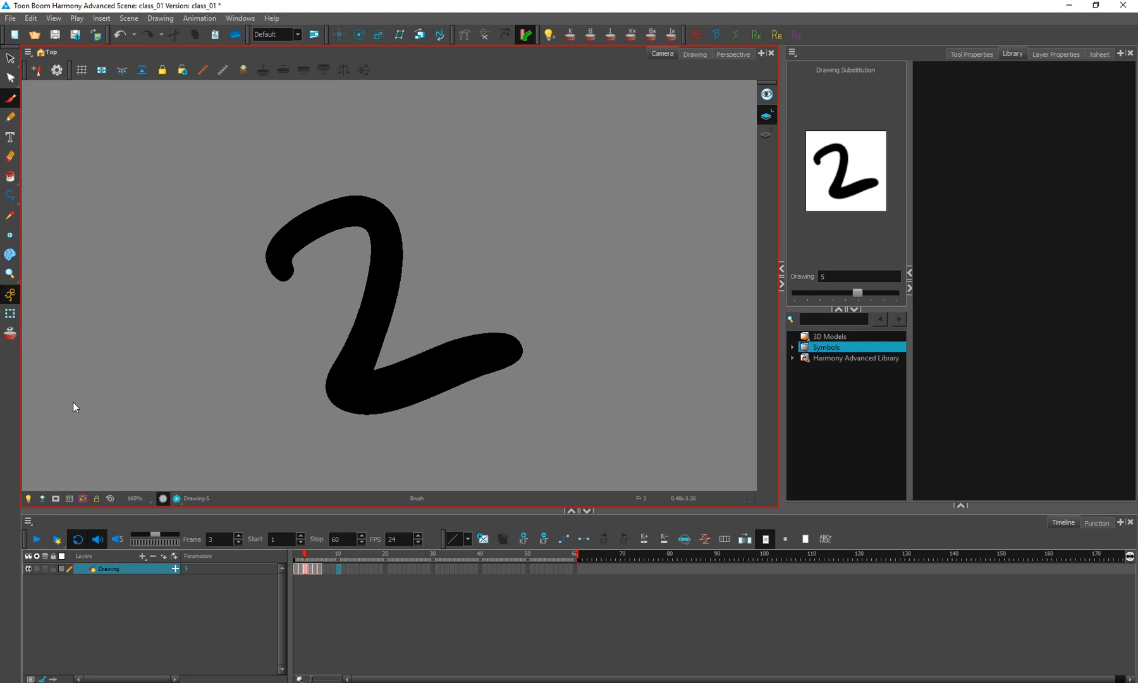
# Step: Turn on the onion skin and scrub past the last drawing to examine the neighbouring drawings' ghosts
pyautogui.click(11, 335)
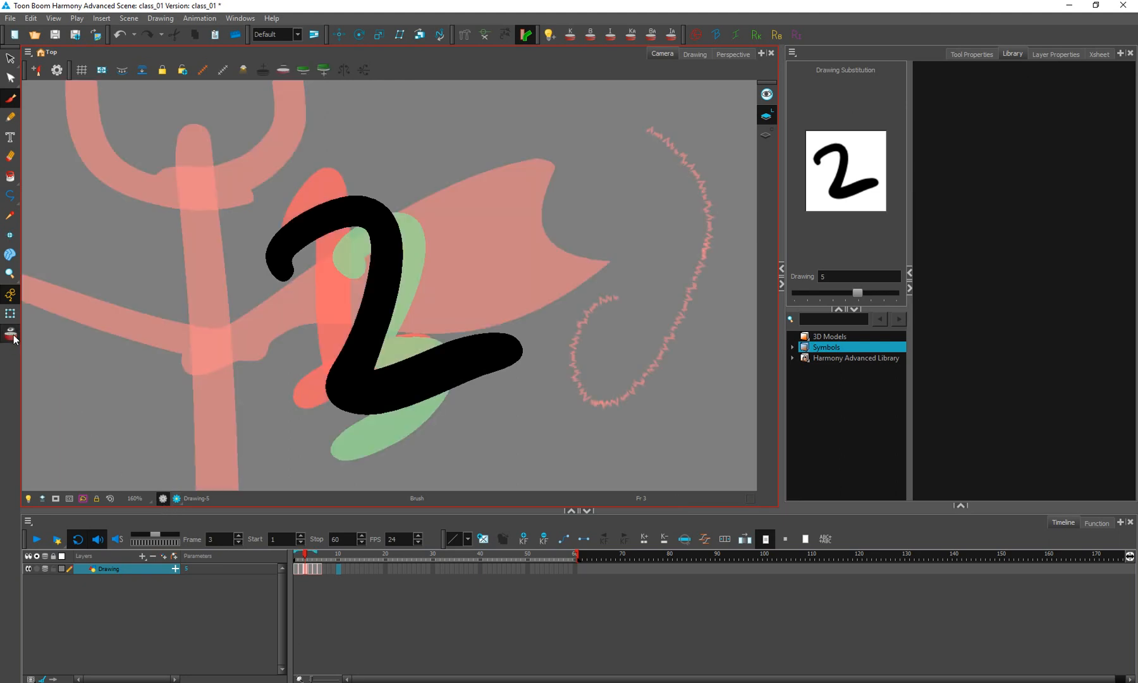
pyautogui.click(329, 557)
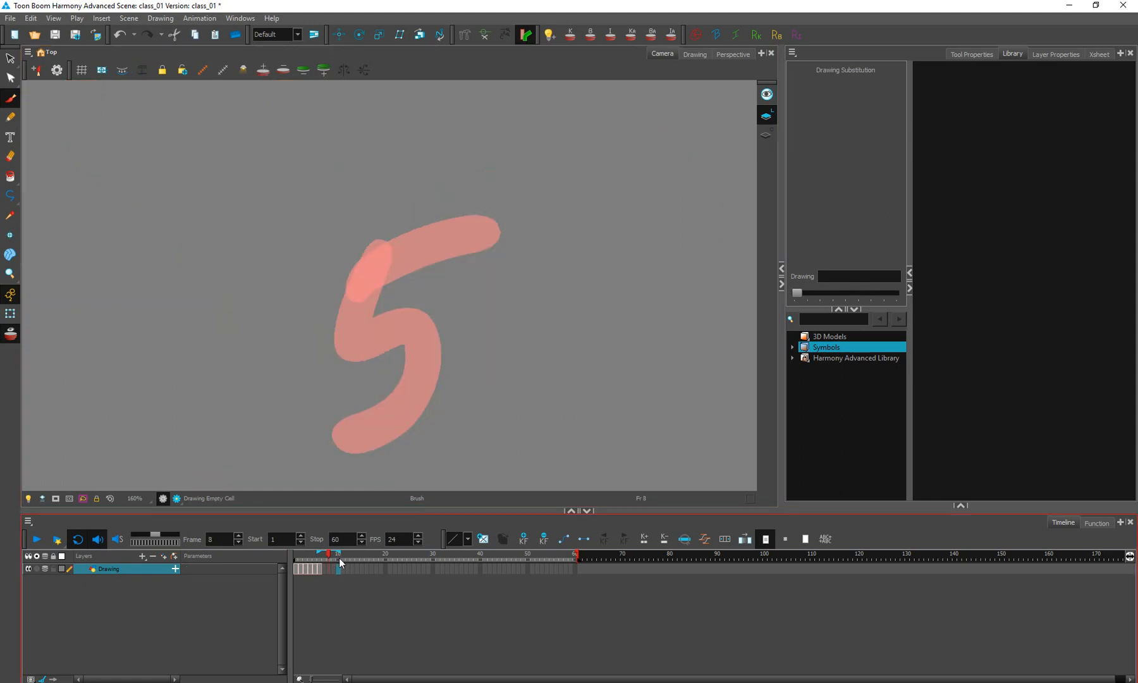
pyautogui.moveTo(340, 553)
pyautogui.mouseDown()
pyautogui.moveTo(383, 553)
pyautogui.moveTo(306, 553)
pyautogui.moveTo(330, 553)
pyautogui.mouseUp()
pyautogui.moveTo(406, 552); pyautogui.dragTo(353, 555)
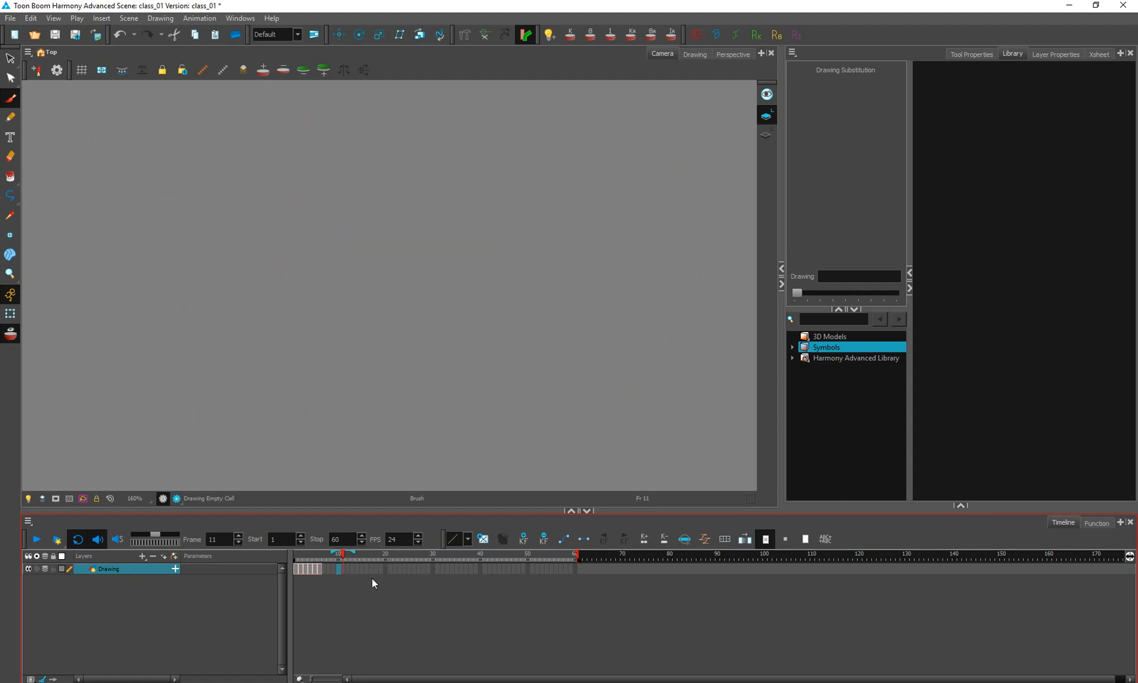
# Step: Switch to OpenToonz and paint the numerals 2, 3 and 4 as new drawings in frames 2, 3 and 4 of Col1
pyautogui.click(367, 682)
pyautogui.click(365, 682)
pyautogui.click(367, 682)
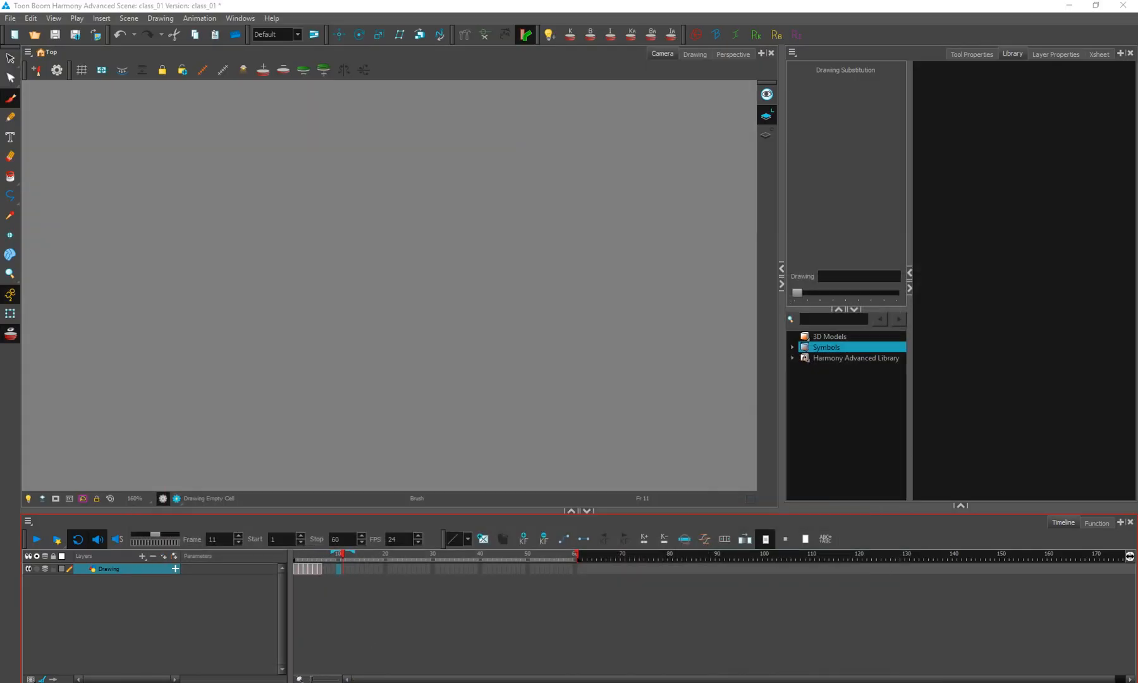
pyautogui.click(850, 164)
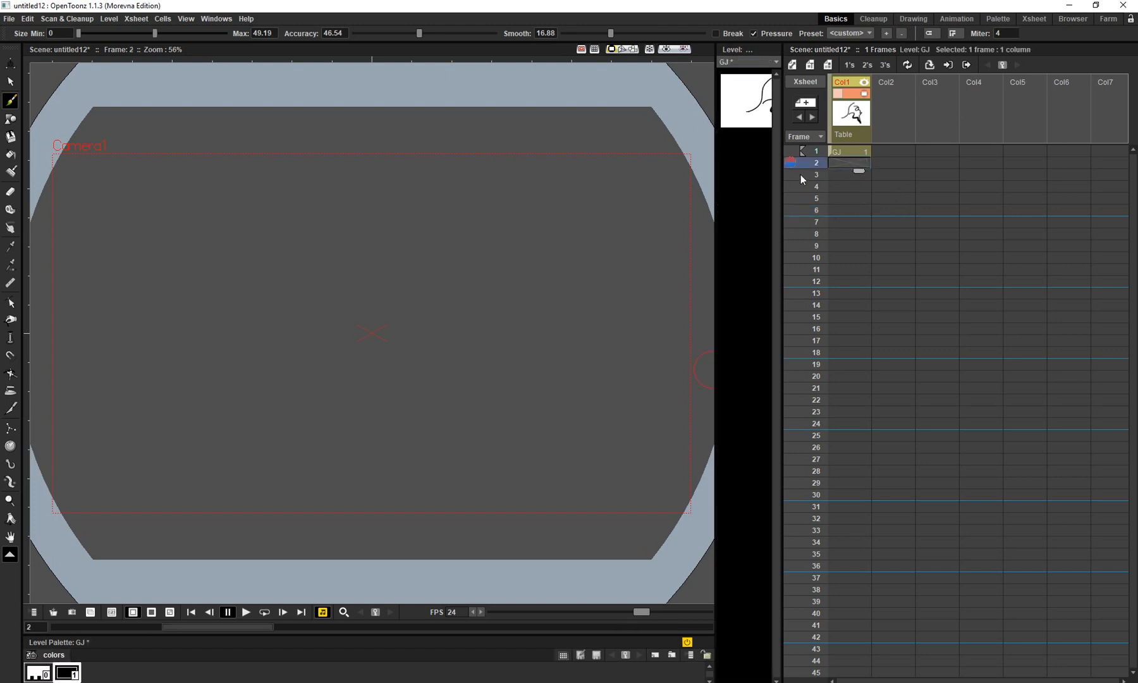
pyautogui.moveTo(304, 281)
pyautogui.mouseDown()
pyautogui.moveTo(436, 268)
pyautogui.moveTo(597, 306)
pyautogui.mouseUp()
pyautogui.click(850, 174)
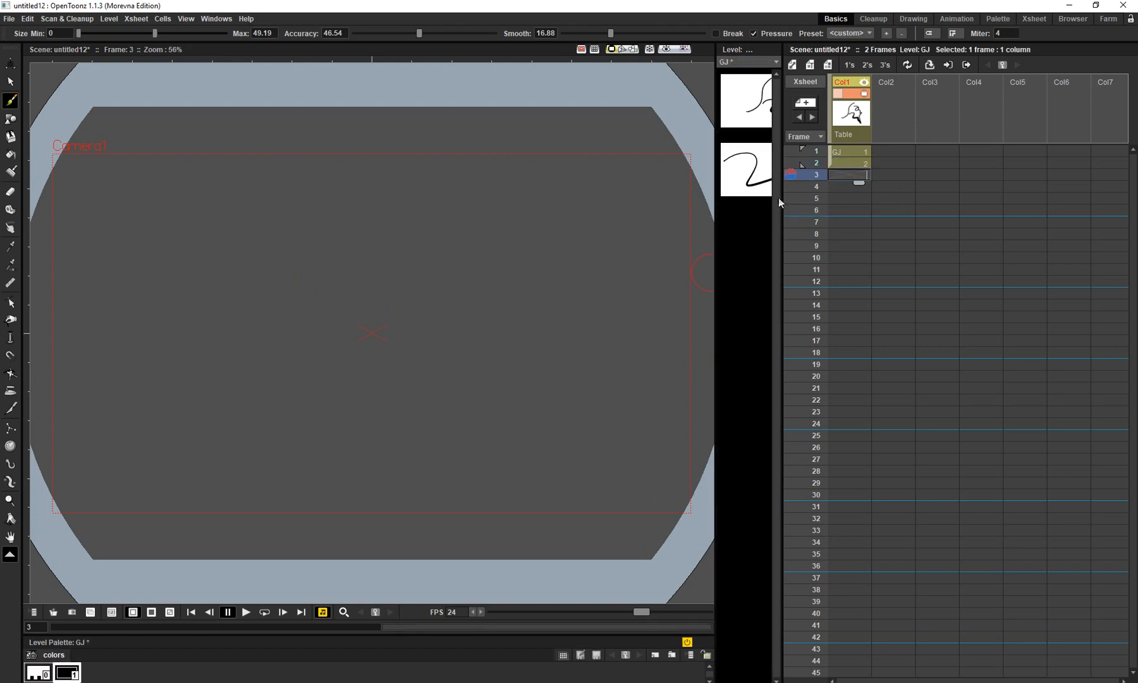
pyautogui.moveTo(360, 341)
pyautogui.mouseDown()
pyautogui.moveTo(355, 301)
pyautogui.moveTo(395, 414)
pyautogui.mouseUp()
pyautogui.click(847, 186)
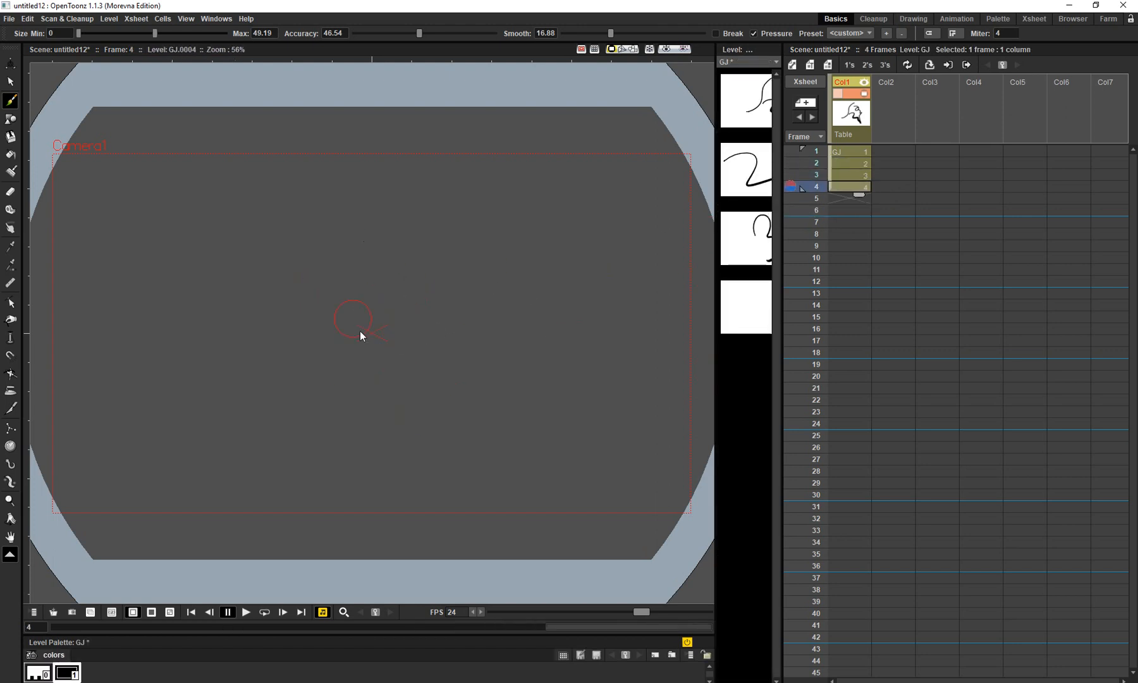
pyautogui.moveTo(361, 241); pyautogui.dragTo(468, 407)
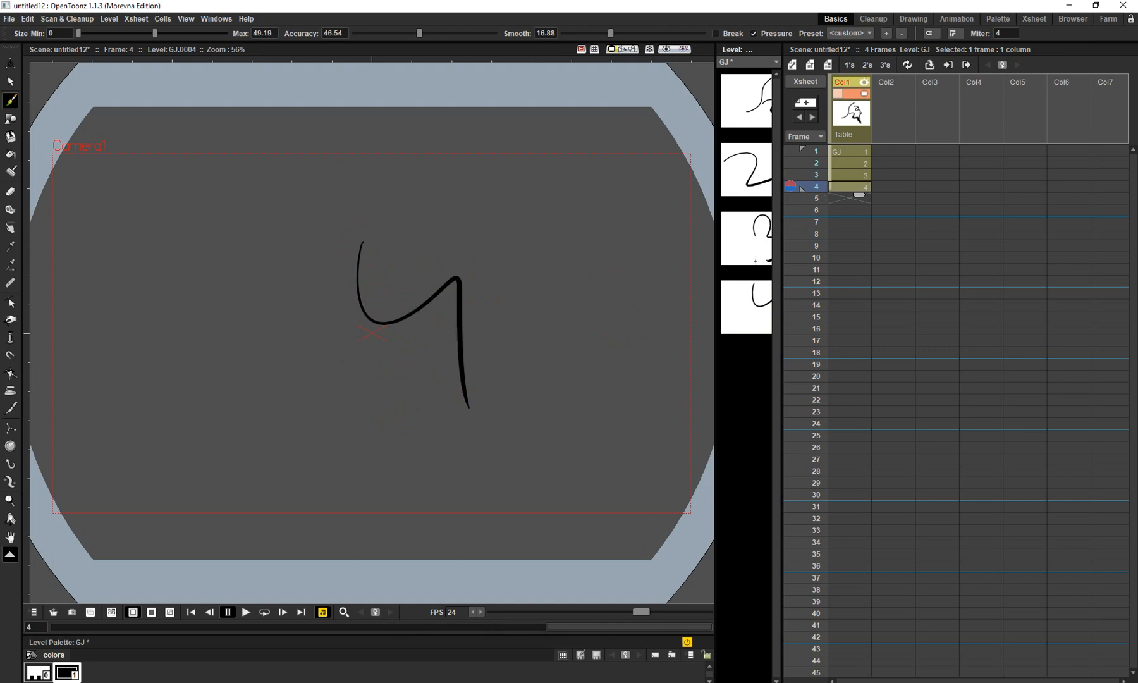
# Step: Pin frame 1 as a fixed onion skin, compare it with frame 4, and remove the pin
pyautogui.click(786, 150)
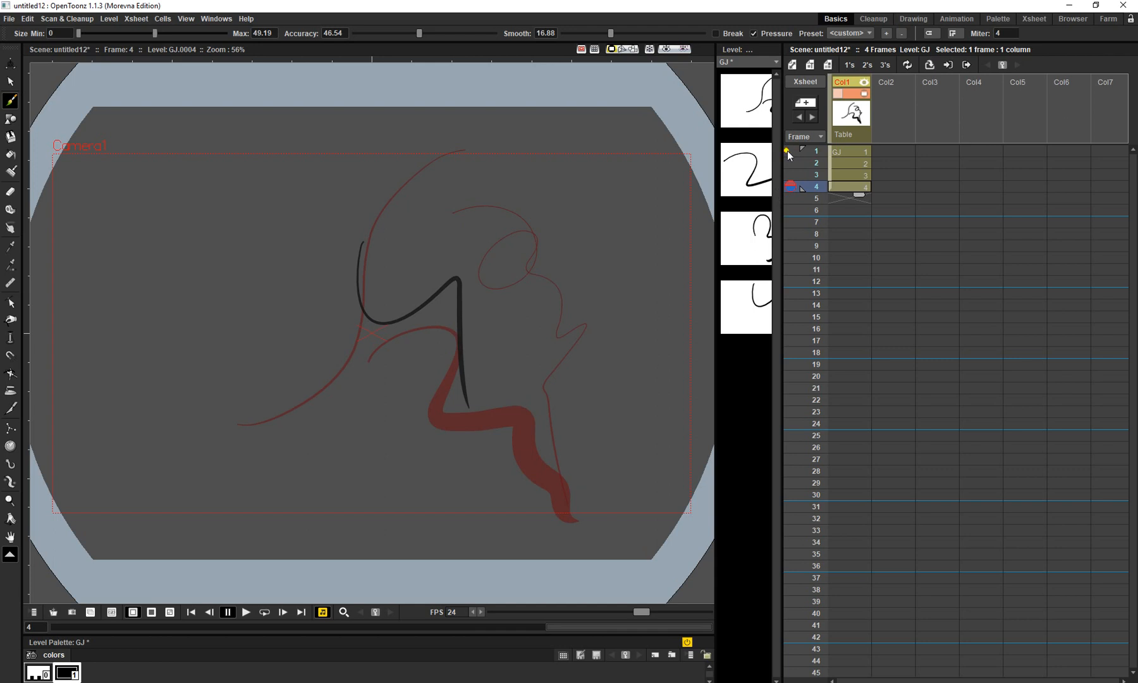
pyautogui.click(819, 179)
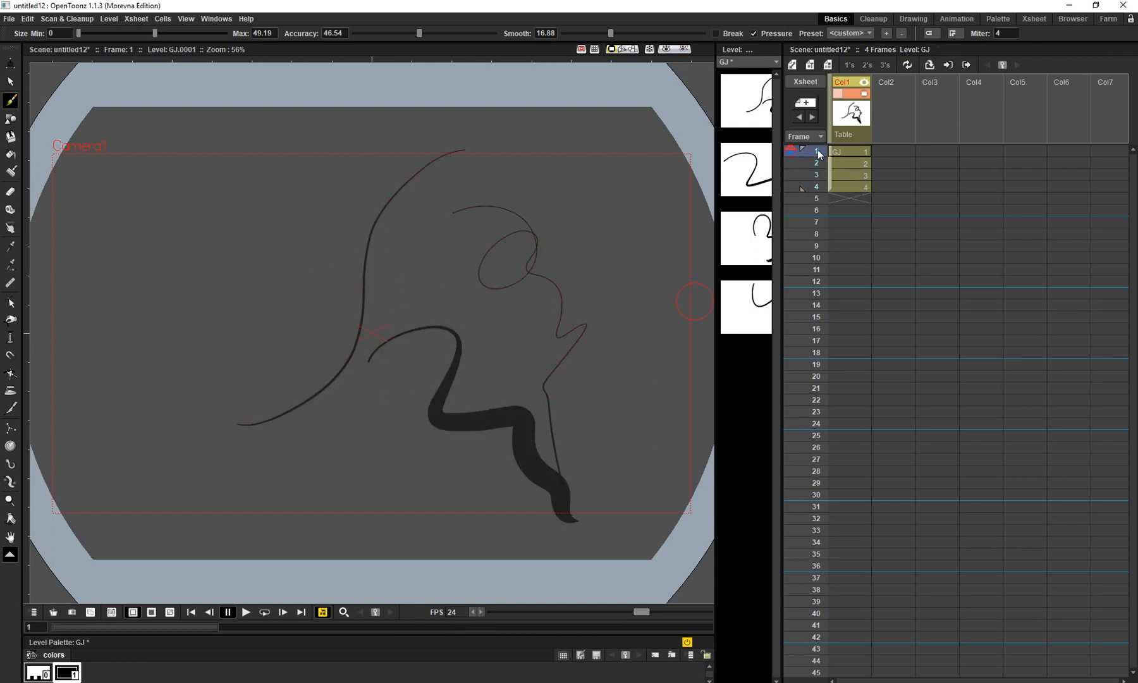
pyautogui.click(820, 188)
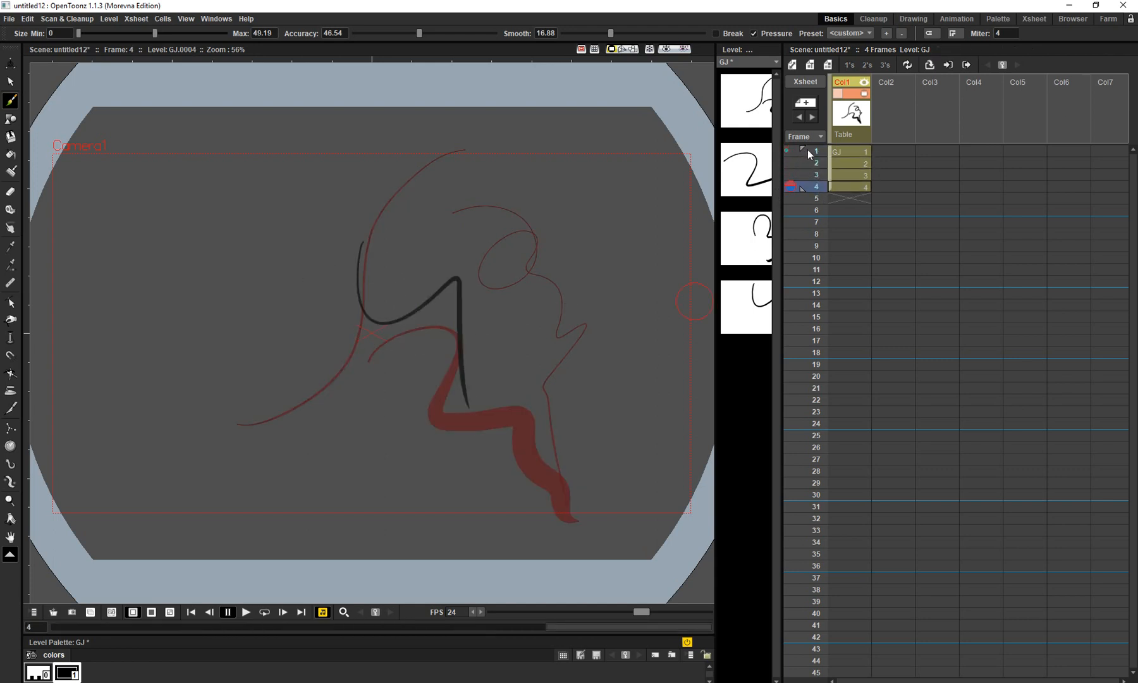
pyautogui.click(787, 150)
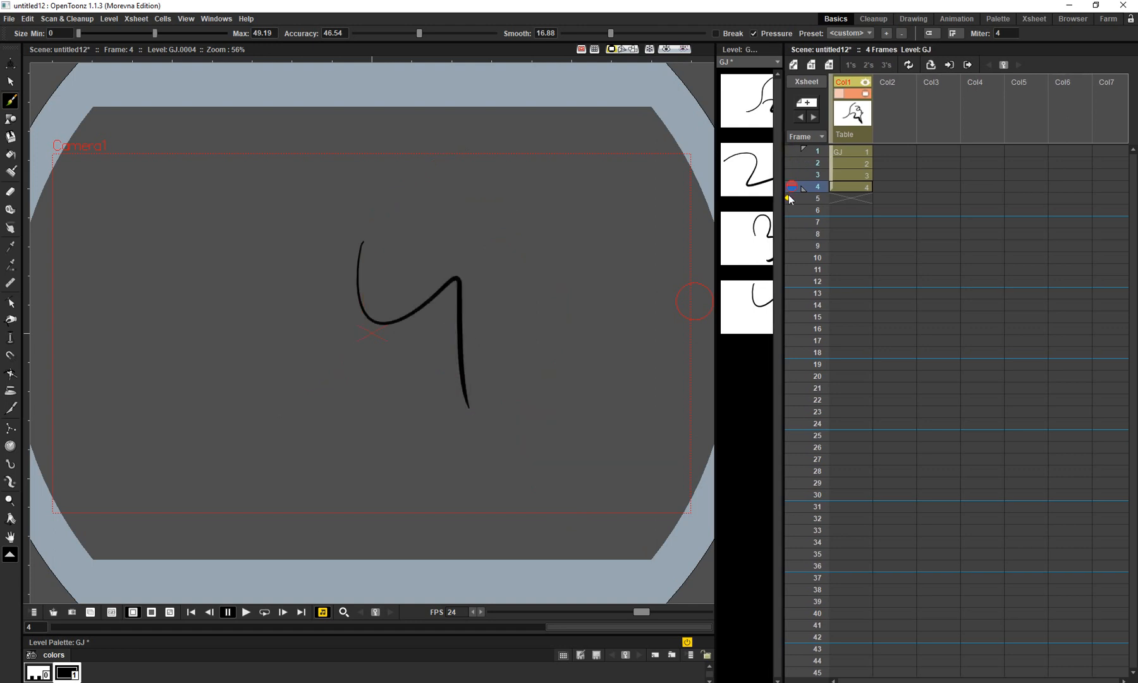
# Step: Pin frame 4 as a fixed onion skin, compare it with the frame 1 drawing, and remove the pin
pyautogui.click(803, 174)
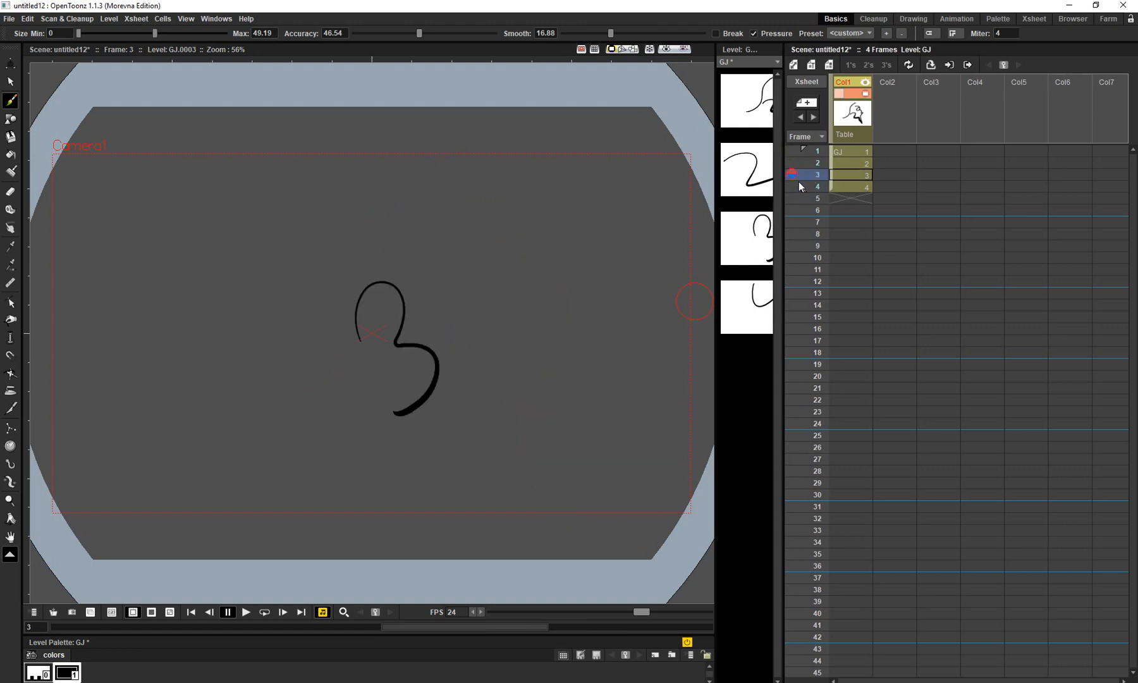
pyautogui.click(787, 187)
pyautogui.click(818, 189)
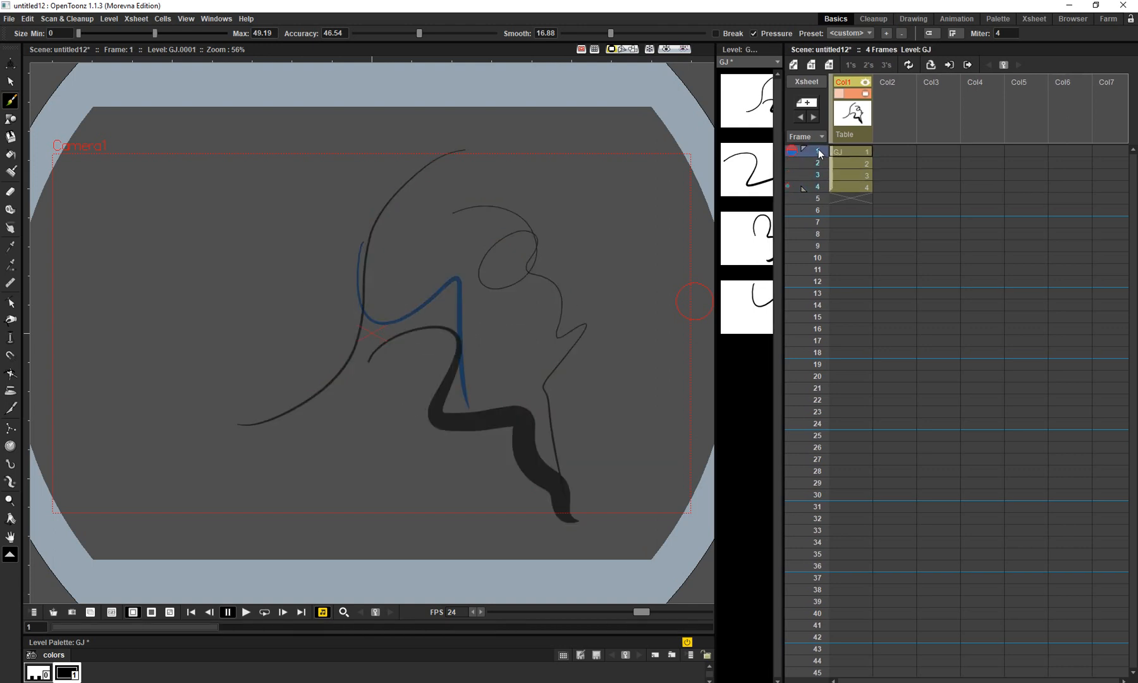
pyautogui.moveTo(819, 187)
pyautogui.mouseDown()
pyautogui.moveTo(819, 153)
pyautogui.moveTo(820, 178)
pyautogui.moveTo(818, 160)
pyautogui.moveTo(792, 152)
pyautogui.moveTo(795, 210)
pyautogui.mouseUp()
pyautogui.click(786, 185)
pyautogui.click(817, 173)
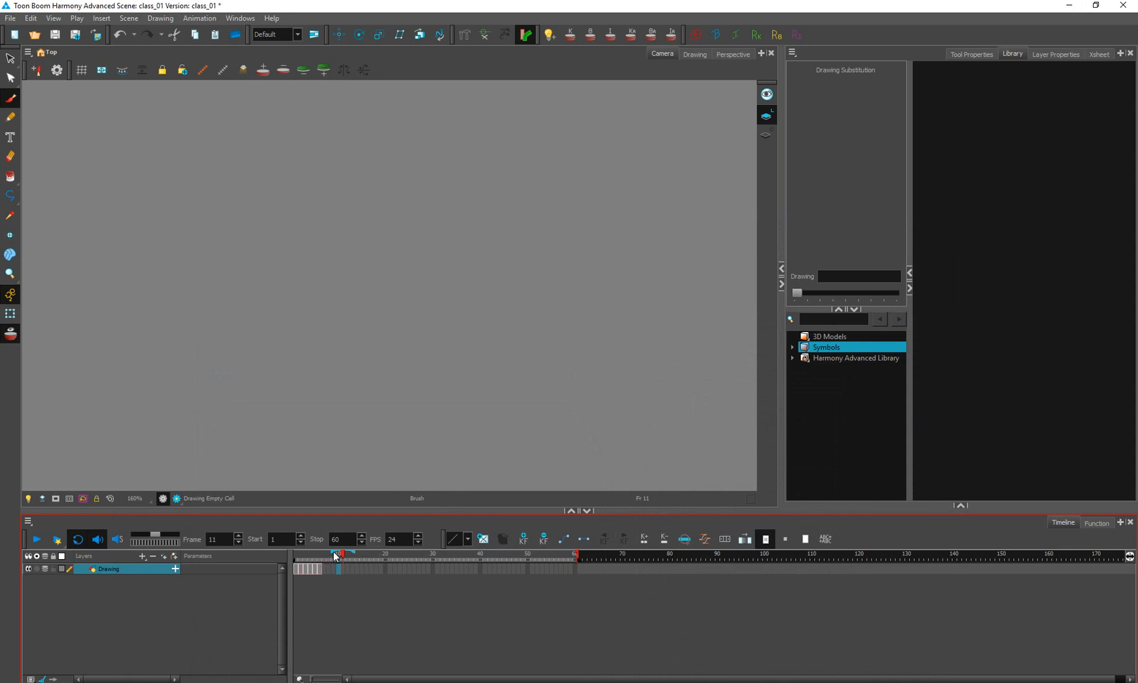
# Step: Return to Harmony, go to frame 6 of the Drawing layer, and turn off the onion skin
pyautogui.moveTo(333, 553); pyautogui.dragTo(328, 554)
pyautogui.click(318, 569)
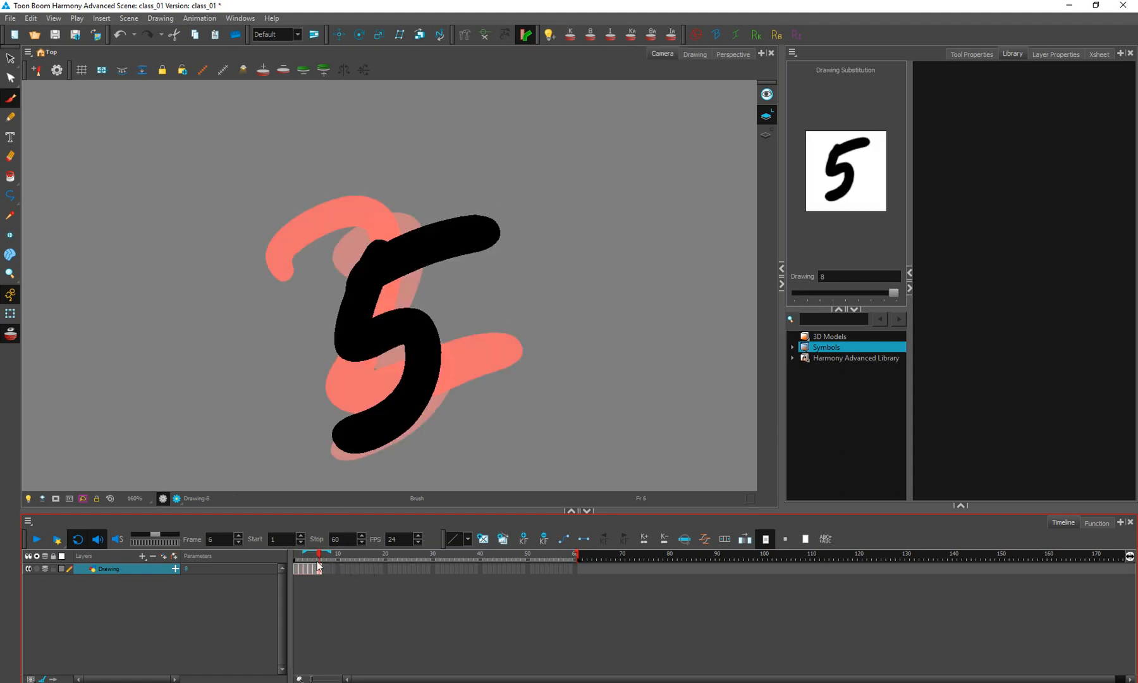
pyautogui.click(11, 334)
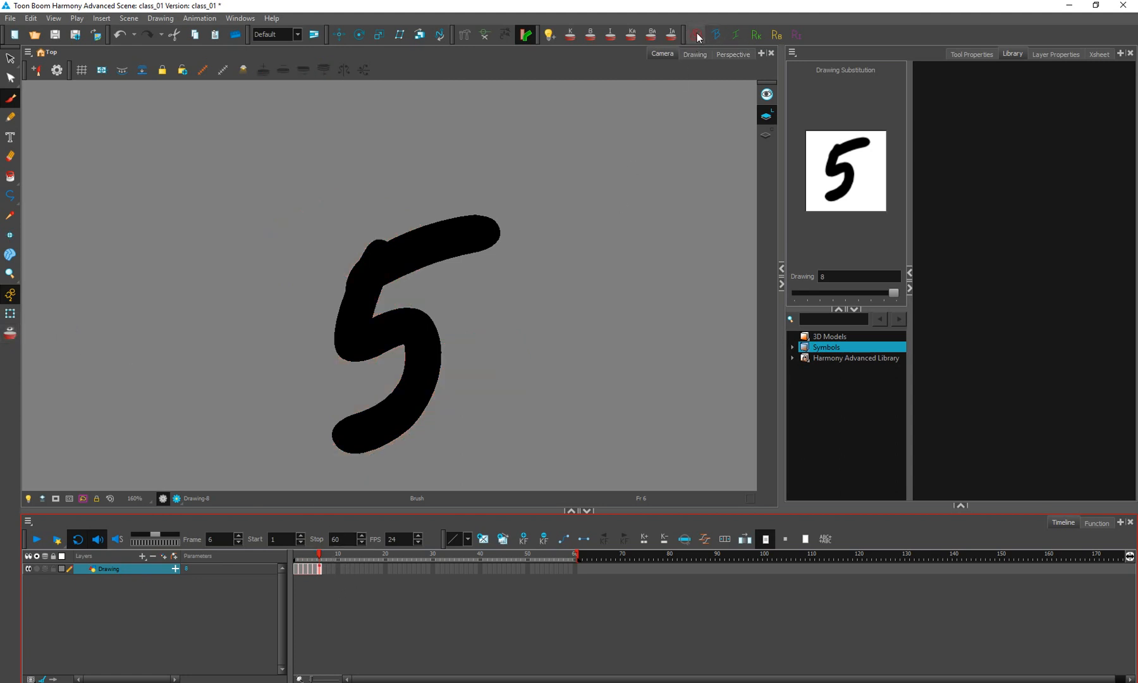
# Step: Deselect the Drawing layer and flip backward through its numeral drawings frame by frame
pyautogui.click(315, 599)
pyautogui.press(',')
pyautogui.press(',')
pyautogui.press(',')
pyautogui.press(',')
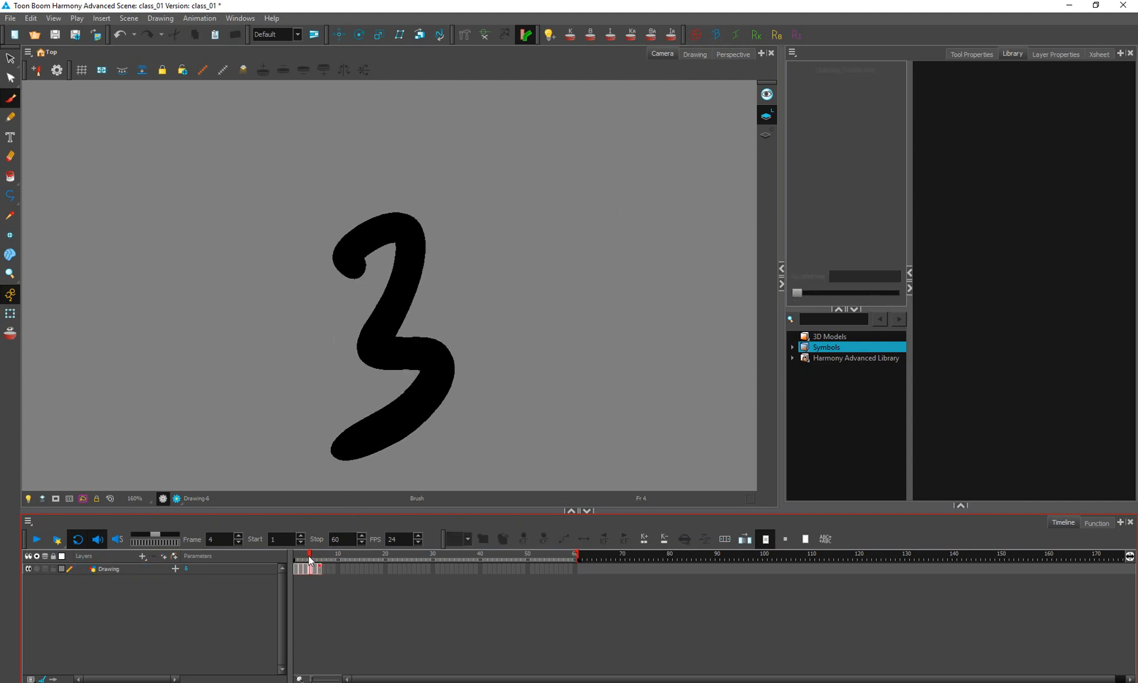
# Step: Select the frame 6 drawing on the Drawing layer and scrub back through the drawings to frame 3
pyautogui.click(320, 569)
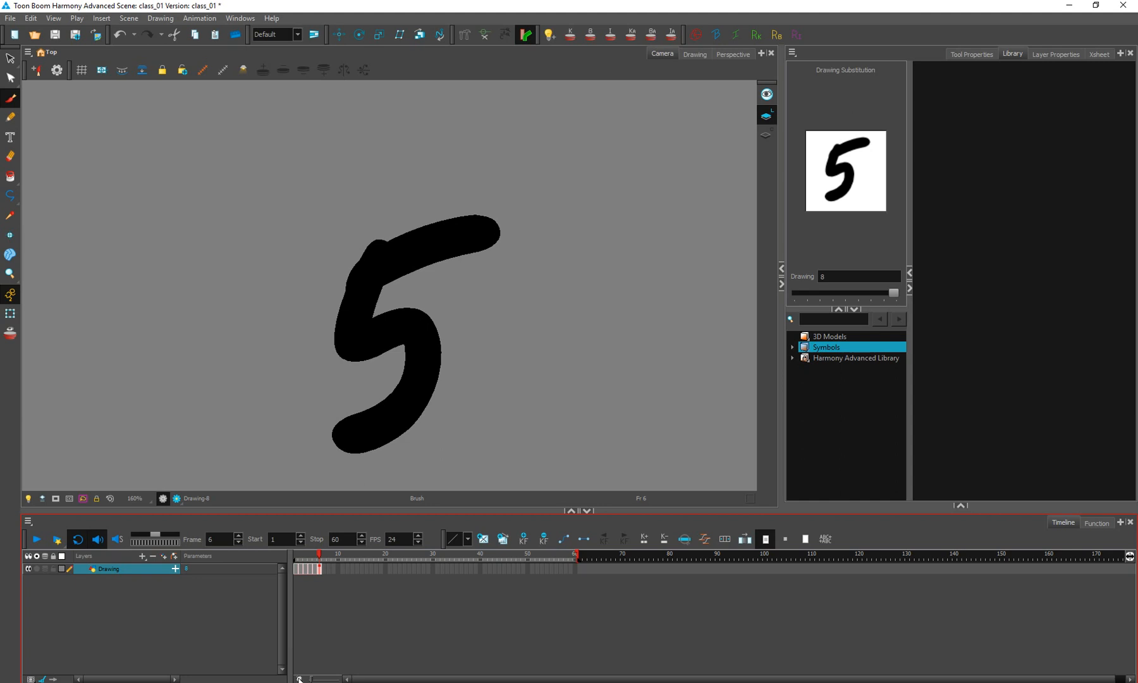
pyautogui.moveTo(311, 680); pyautogui.dragTo(370, 679)
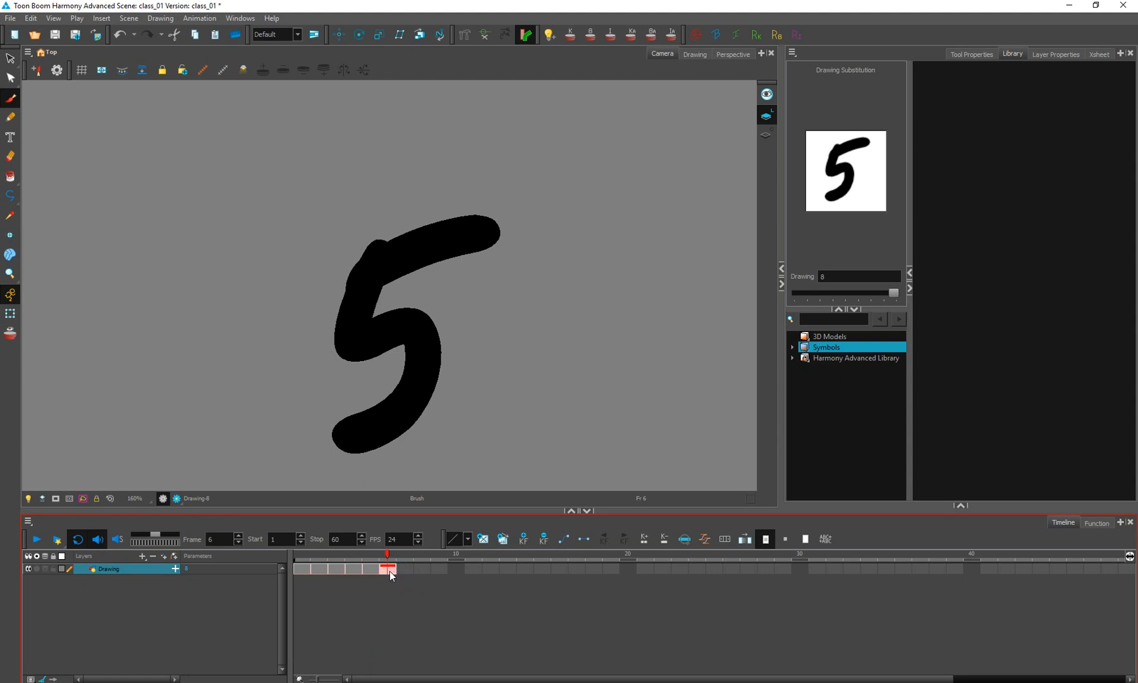
pyautogui.moveTo(387, 556)
pyautogui.mouseDown()
pyautogui.moveTo(351, 557)
pyautogui.moveTo(383, 558)
pyautogui.mouseUp()
pyautogui.moveTo(364, 556); pyautogui.dragTo(332, 556)
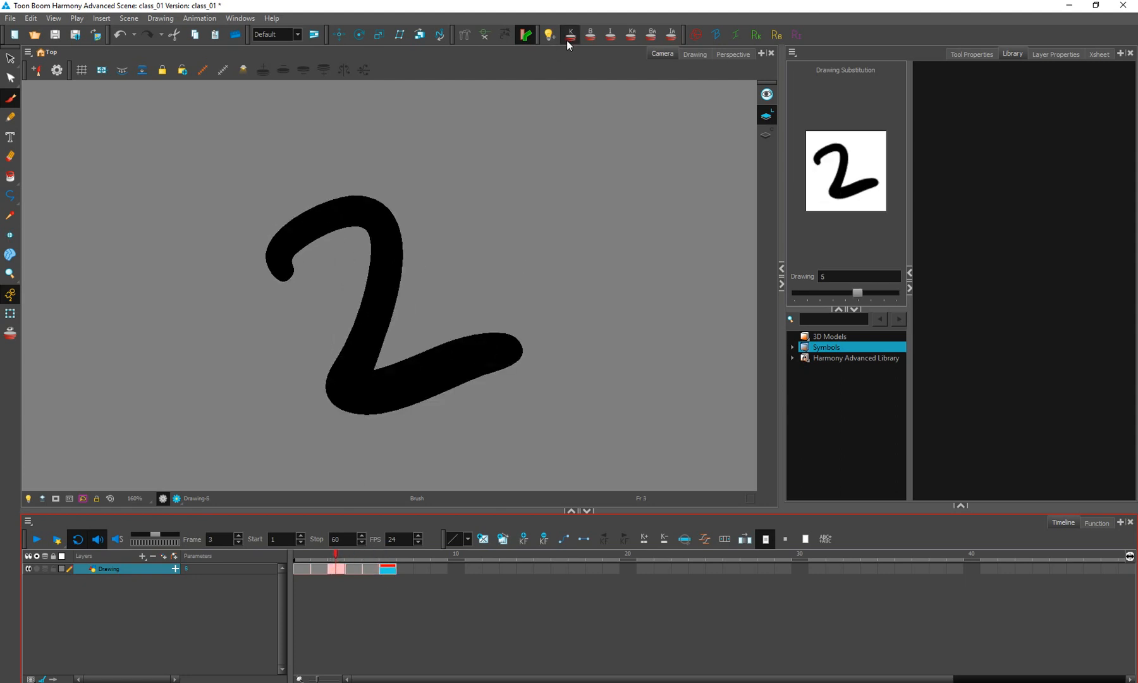
# Step: Turn on the onion skin at frame 3 and toggle its K and Ka drawing filters on and off
pyautogui.click(10, 334)
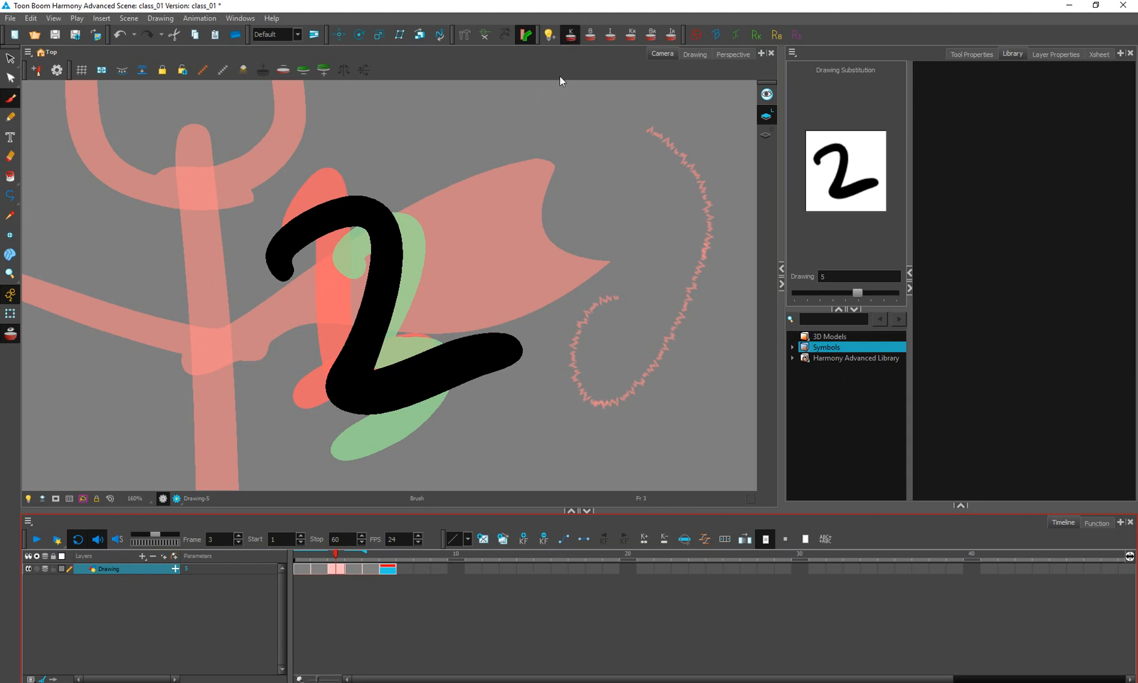
pyautogui.click(573, 36)
pyautogui.click(569, 33)
pyautogui.click(631, 33)
pyautogui.click(572, 35)
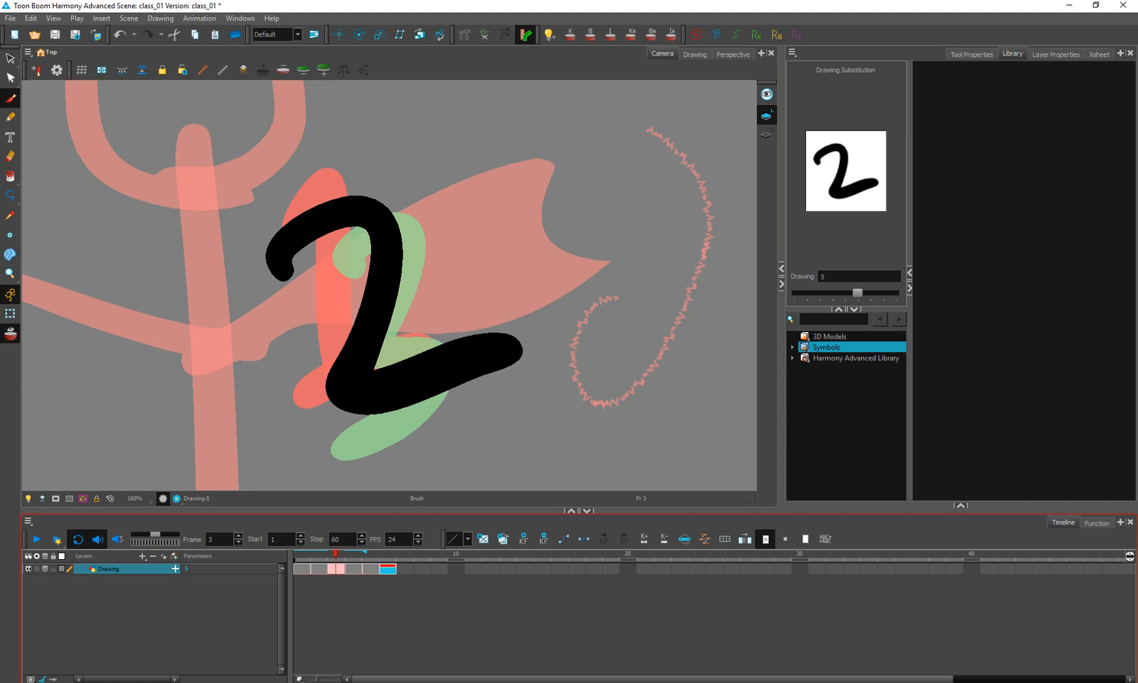
# Step: Turn off the onion skin and display the Brush tool's properties and presets
pyautogui.moveTo(317, 679); pyautogui.dragTo(314, 679)
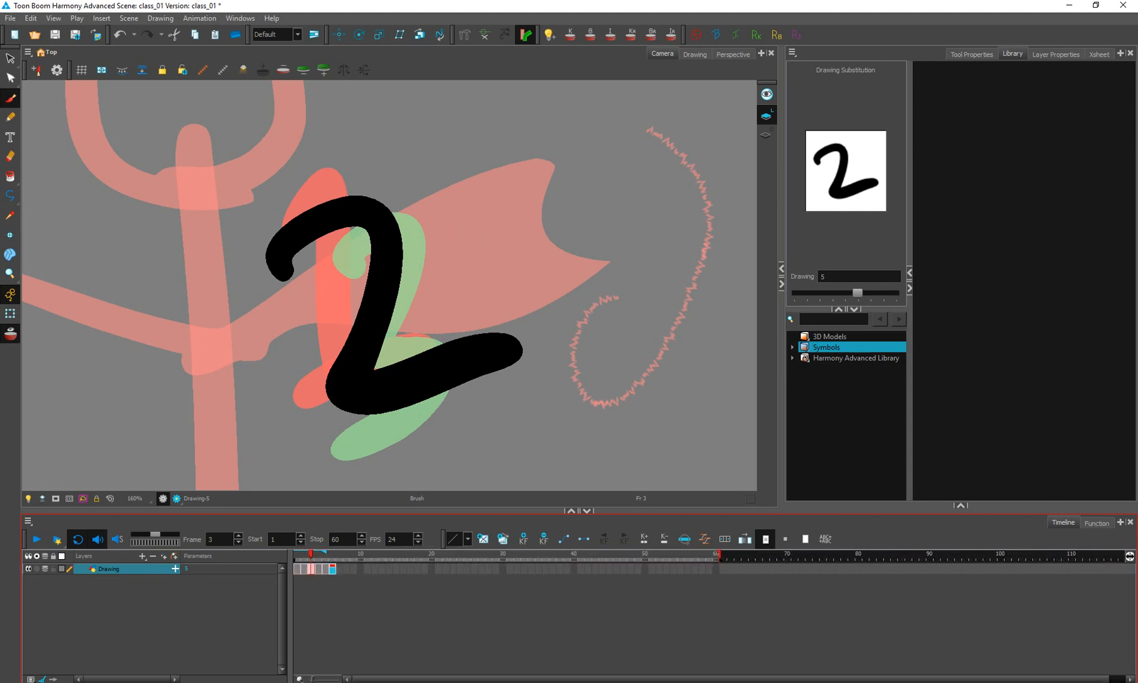
pyautogui.click(10, 333)
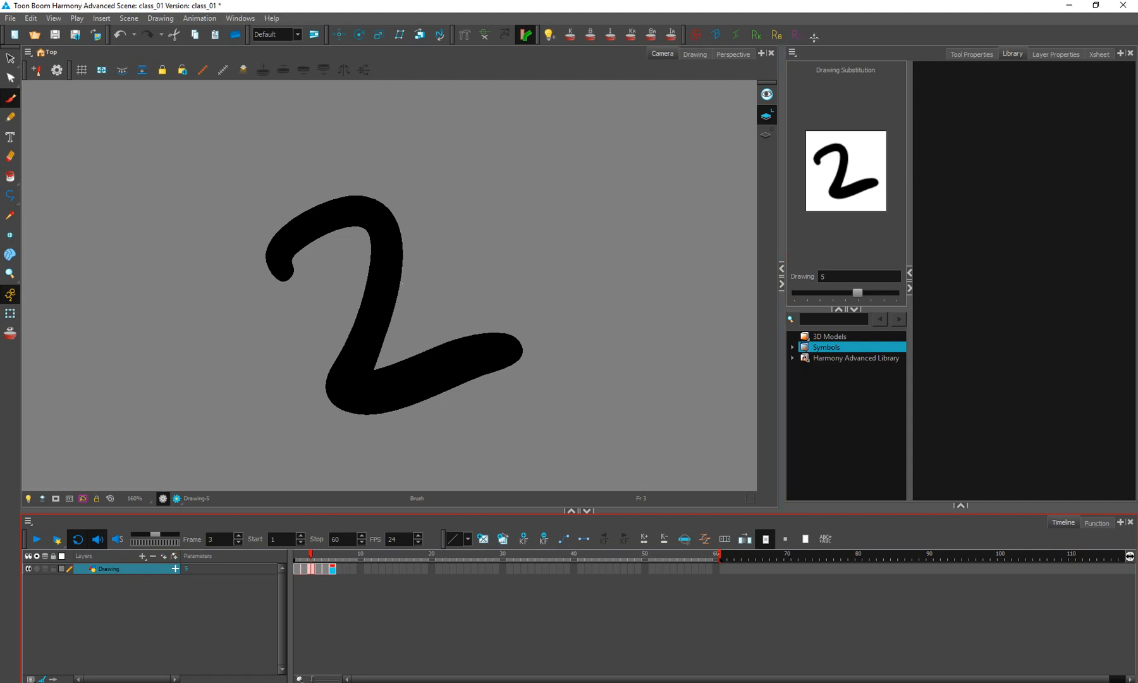
pyautogui.click(964, 54)
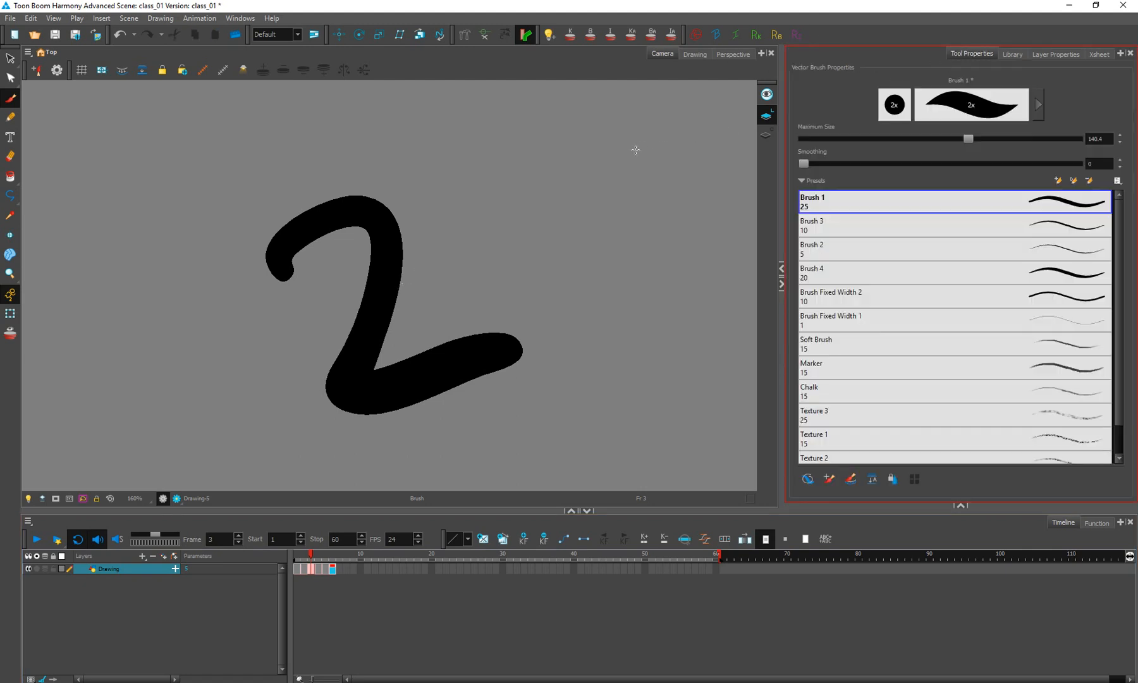